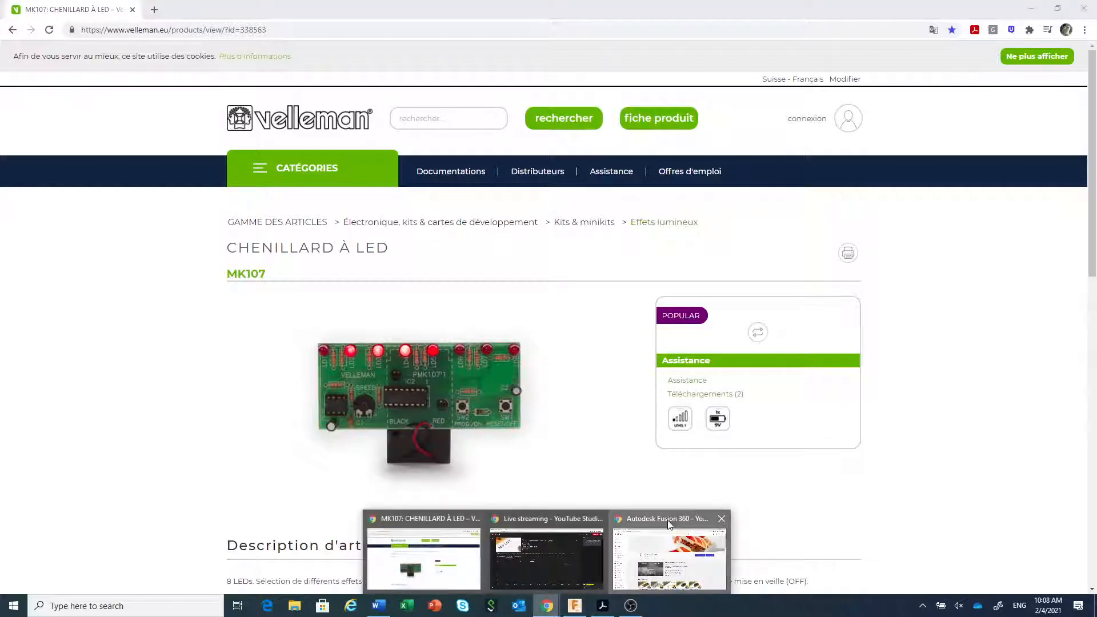
# Switch to the Autodesk Fusion 360 YouTube channel and look over its upcoming live streams and recent uploads.
pyautogui.click(673, 548)
pyautogui.scroll(-2, 661, 437)
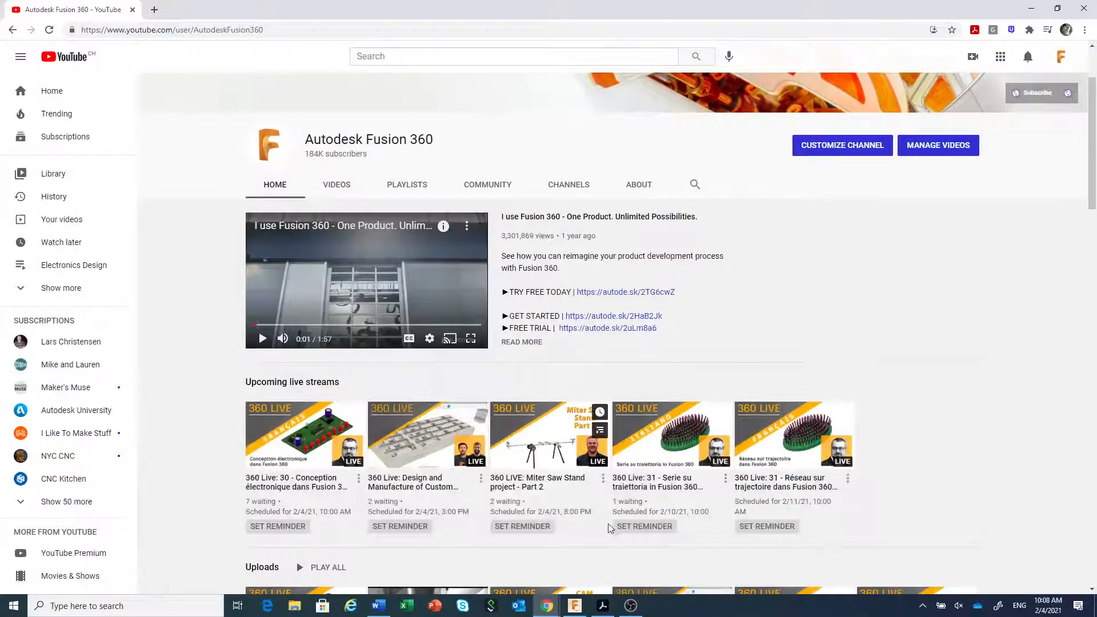
pyautogui.scroll(-2, 616, 517)
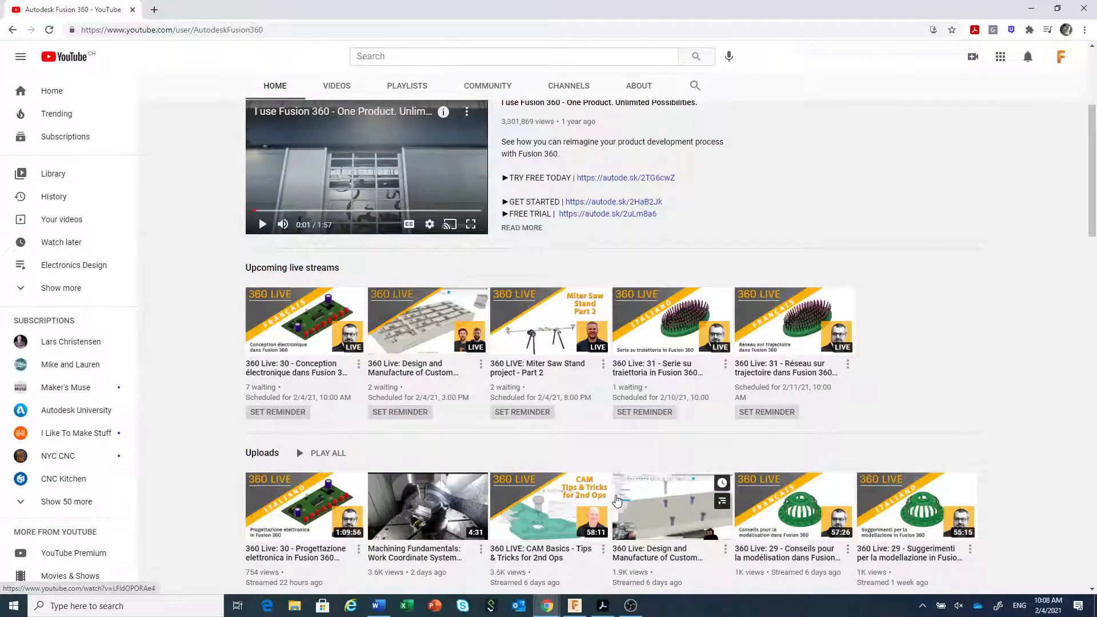
pyautogui.scroll(4, 684, 456)
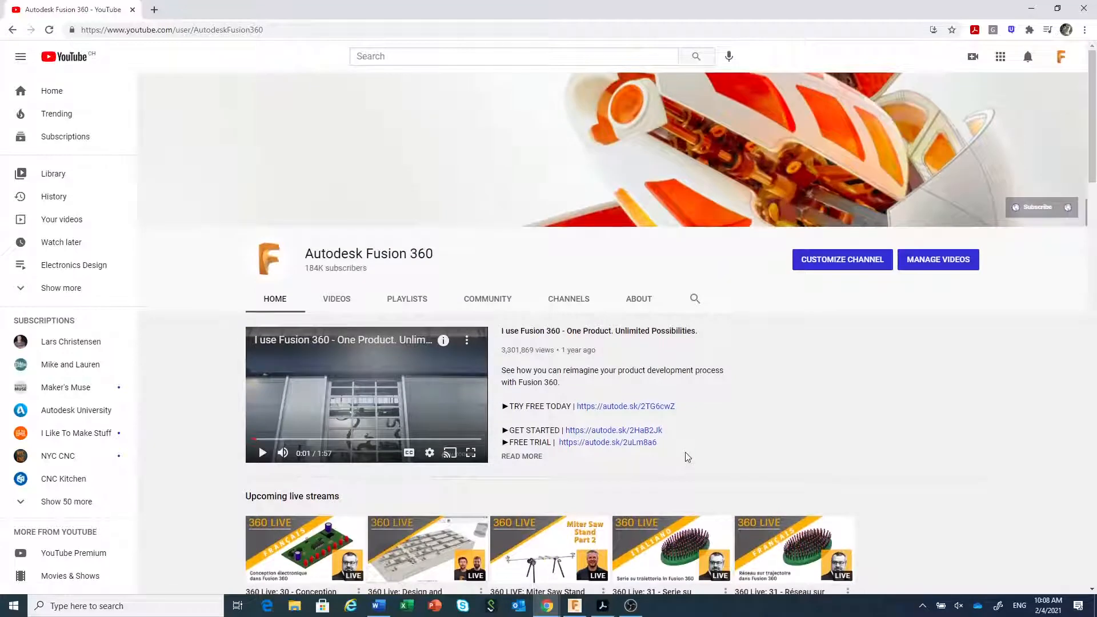
pyautogui.scroll(-4, 687, 457)
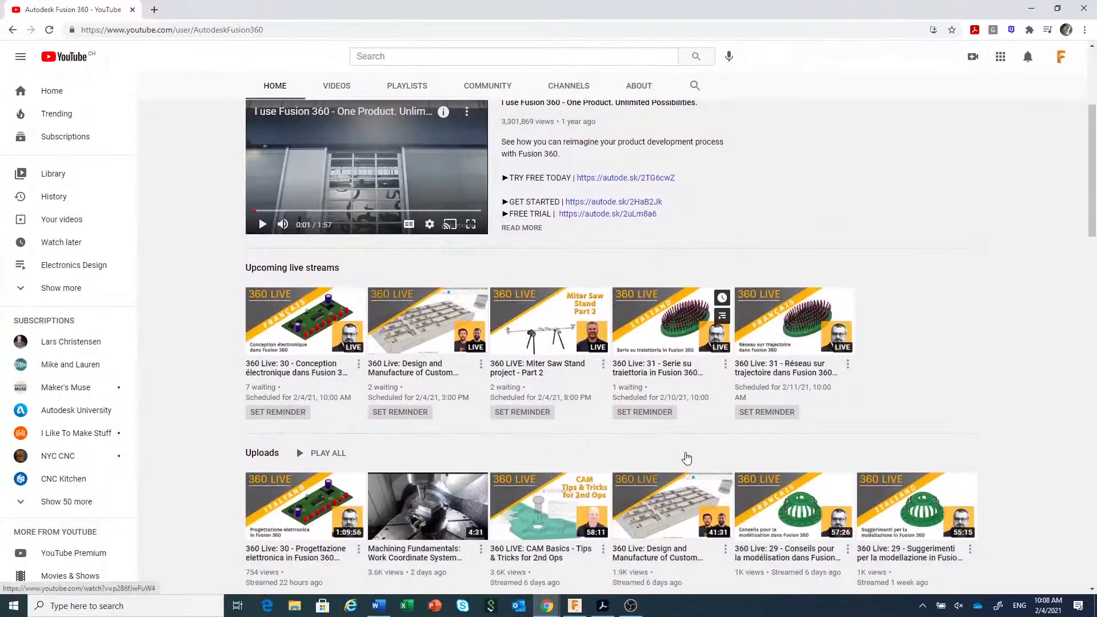
pyautogui.scroll(-1, 687, 457)
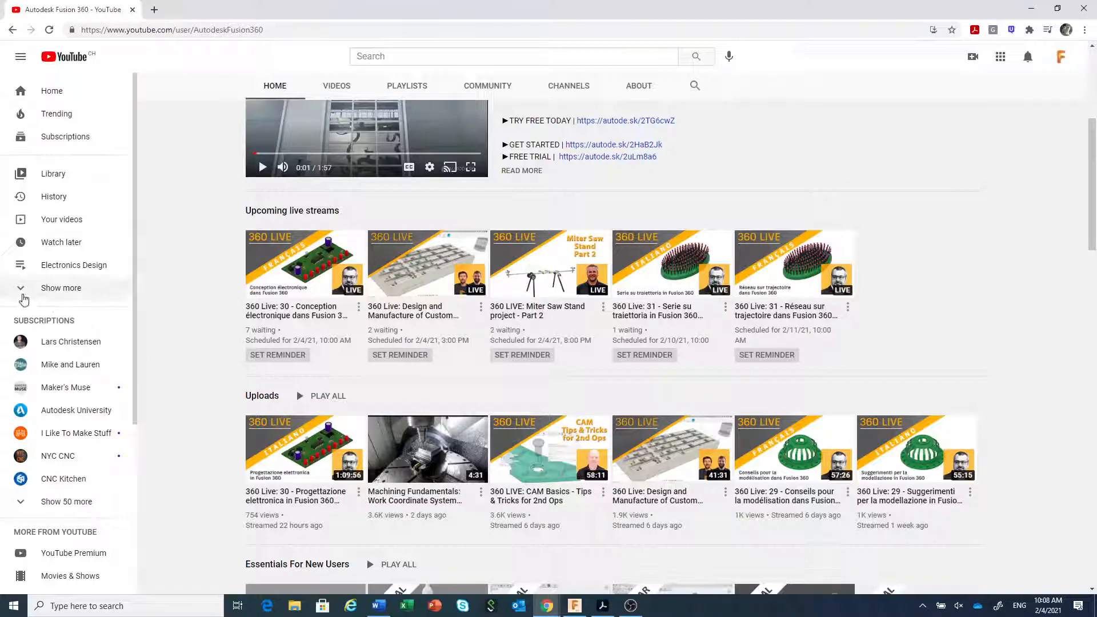
# Open the "Contenu Fusion 360 en Français" playlist and look through its videos.
pyautogui.click(21, 293)
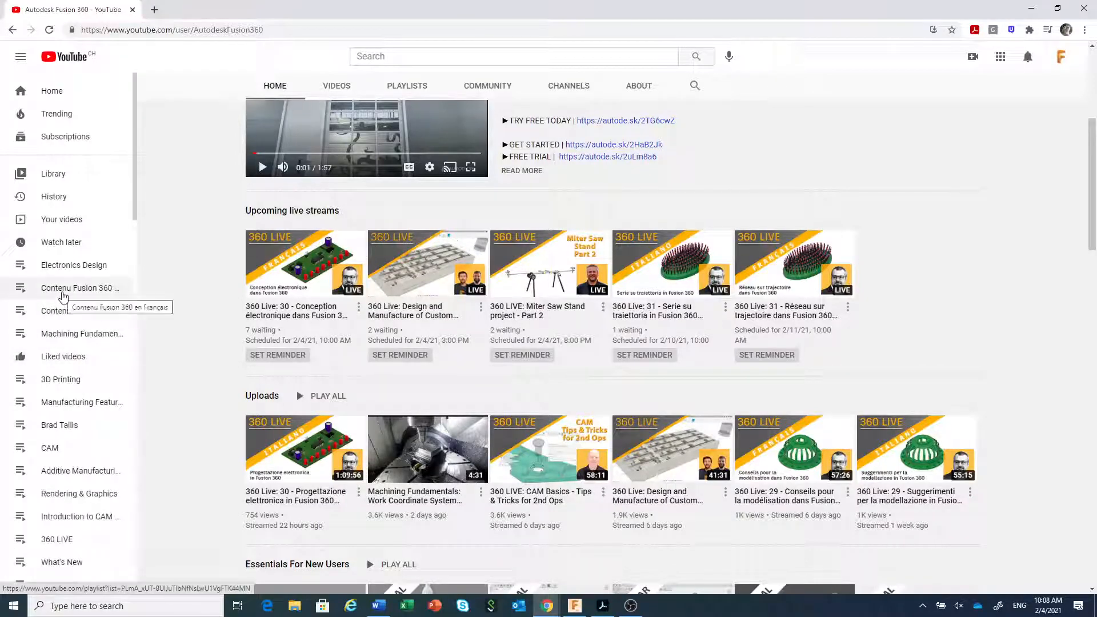
pyautogui.click(63, 294)
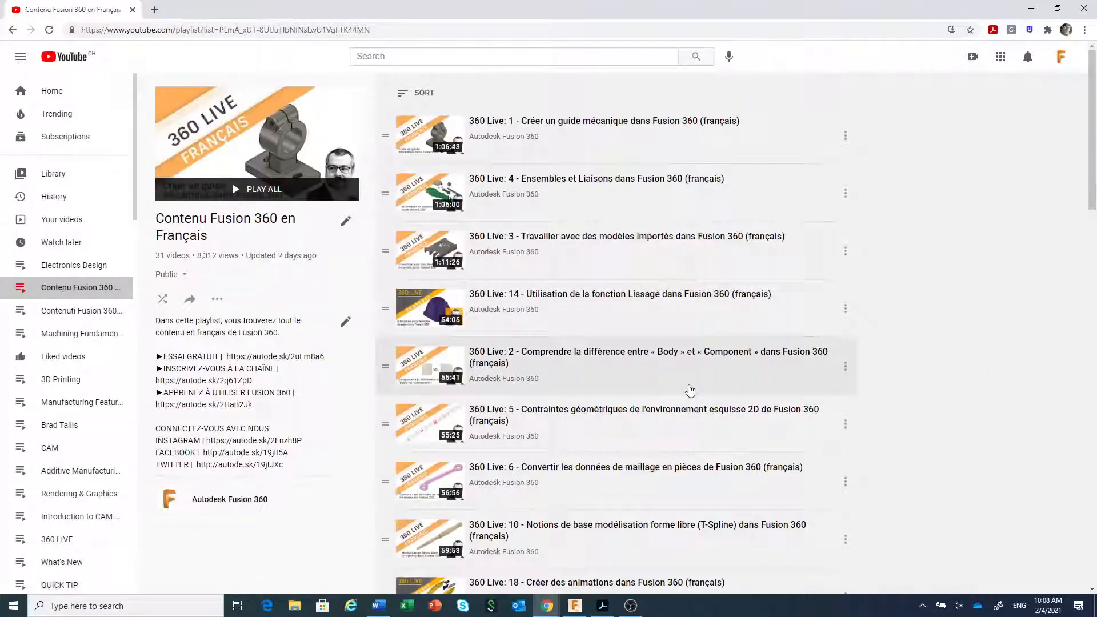
pyautogui.scroll(-3, 689, 391)
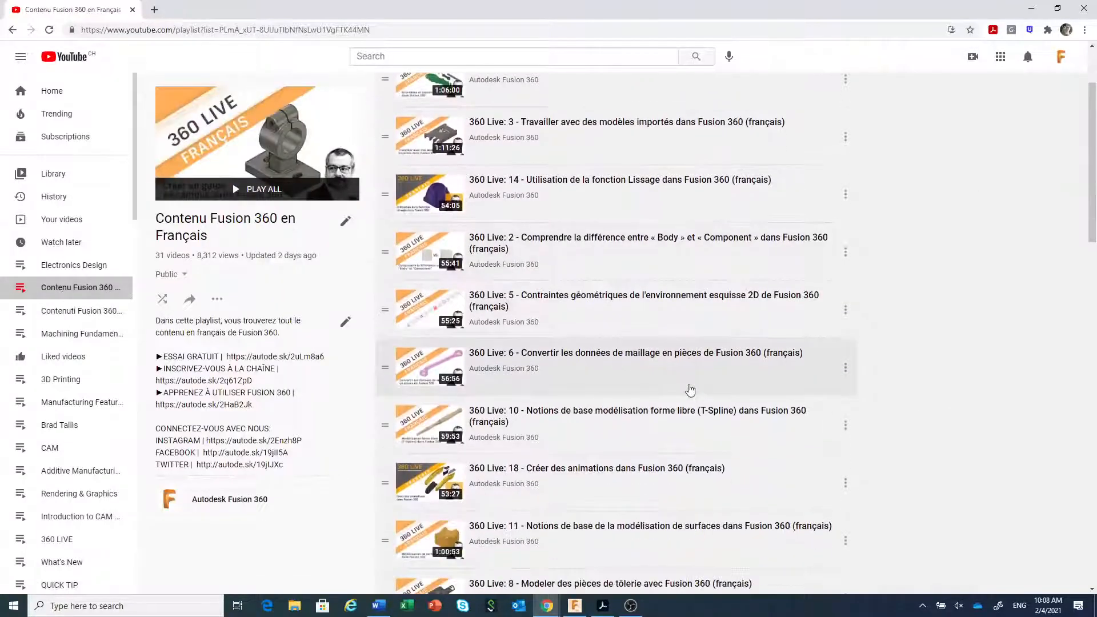
pyautogui.scroll(3, 691, 390)
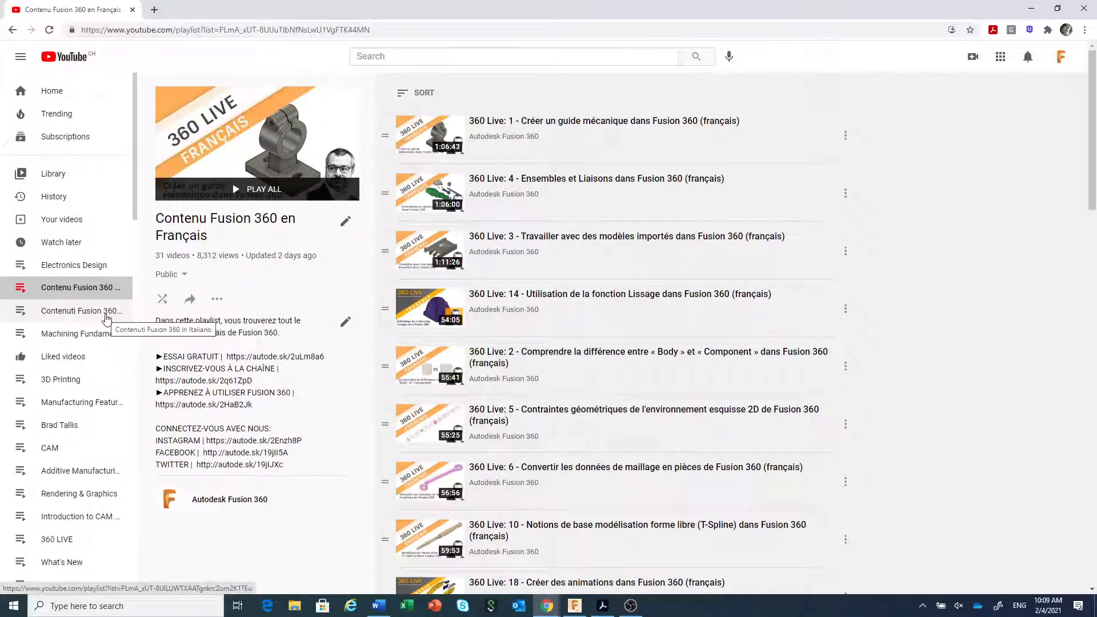
# Open the "Contenuti Fusion 360 in Italiano" playlist and look through its videos down to the end.
pyautogui.click(106, 318)
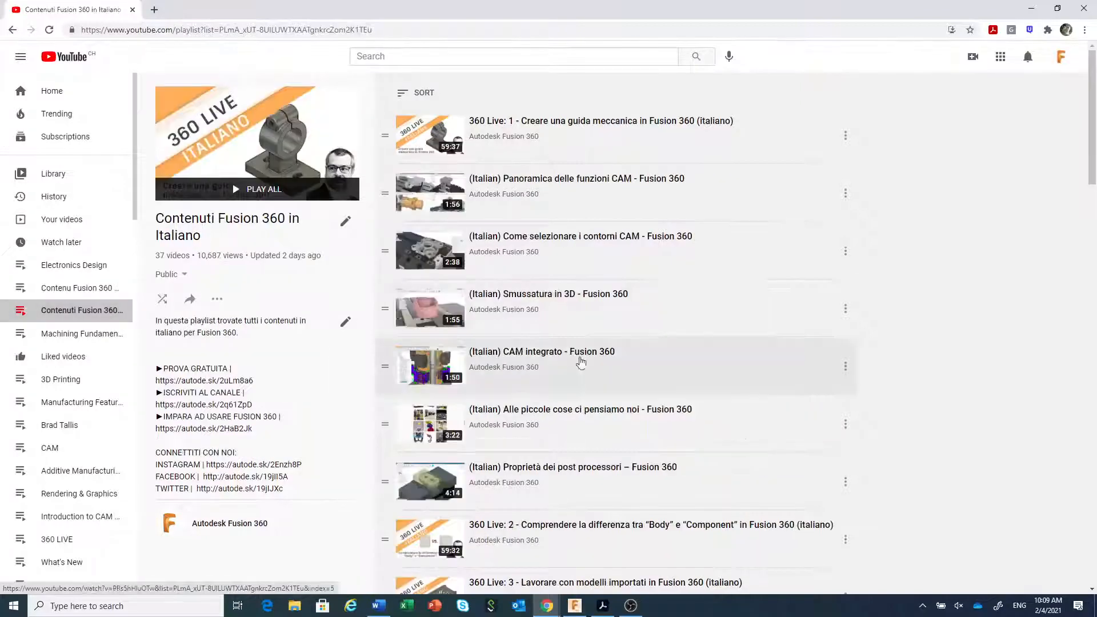
pyautogui.scroll(-20, 570, 397)
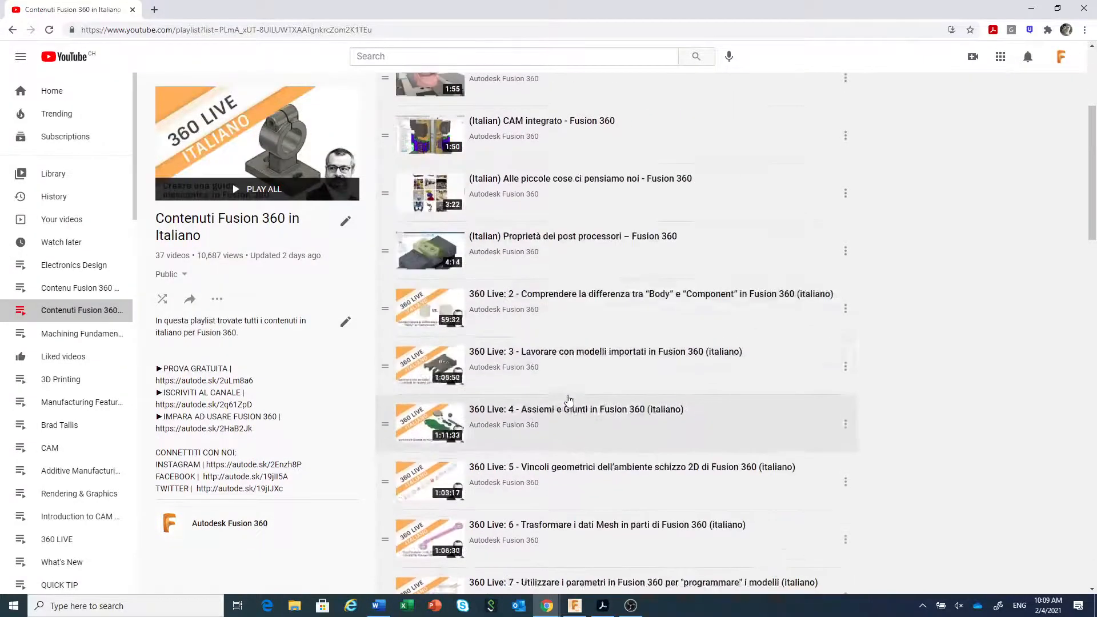
pyautogui.scroll(-3, 570, 400)
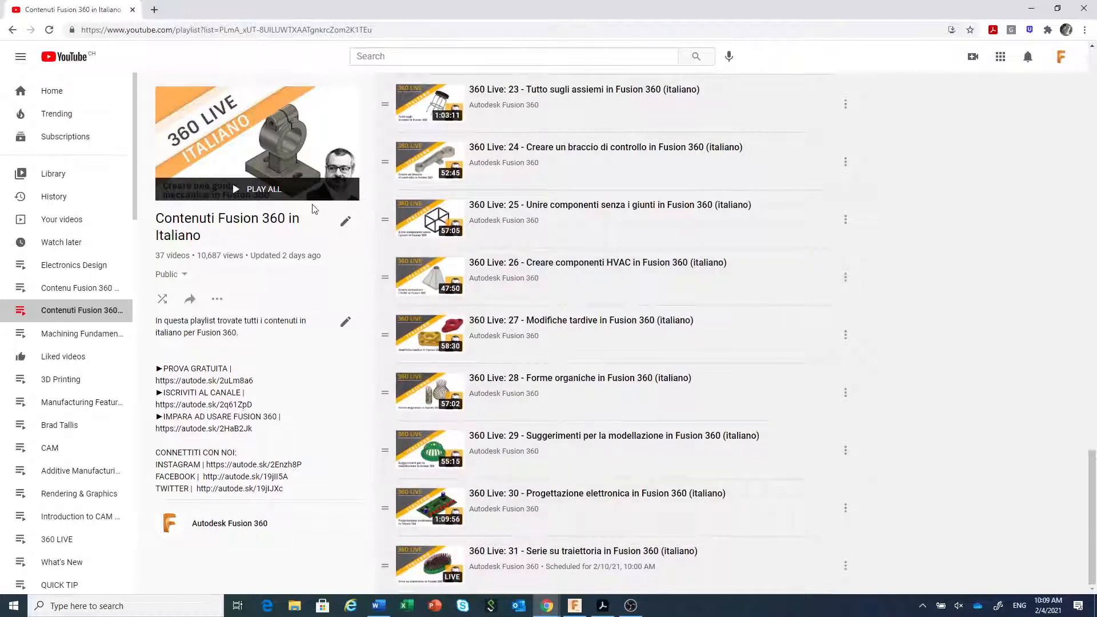
# Minimize the YouTube window and view the Velleman MK107 circuit diagram in Adobe Acrobat.
pyautogui.click(1032, 10)
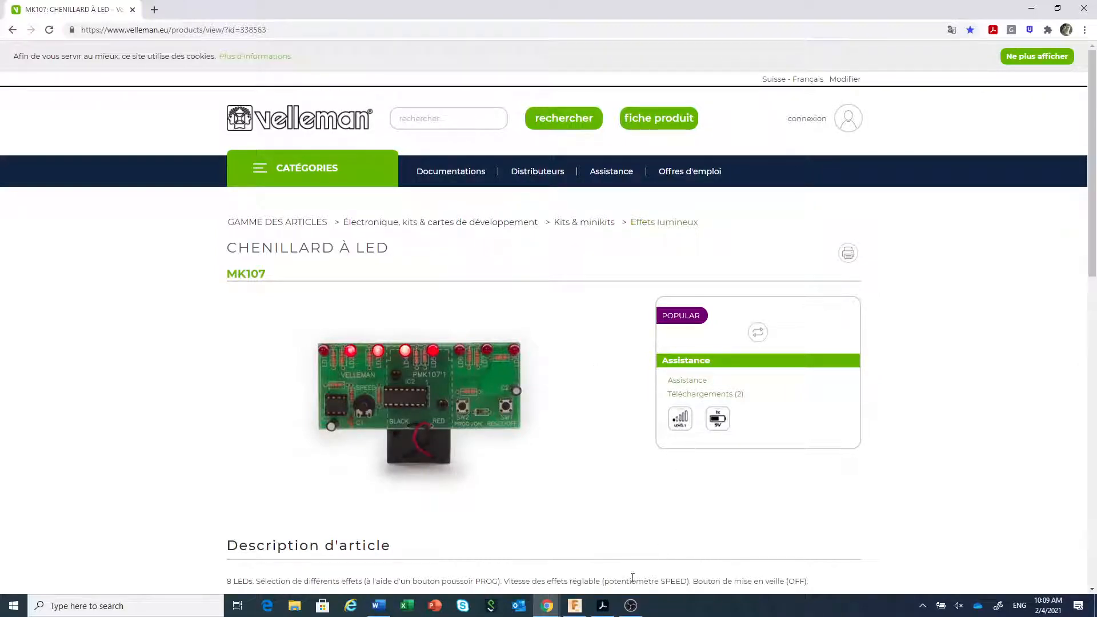
pyautogui.click(602, 606)
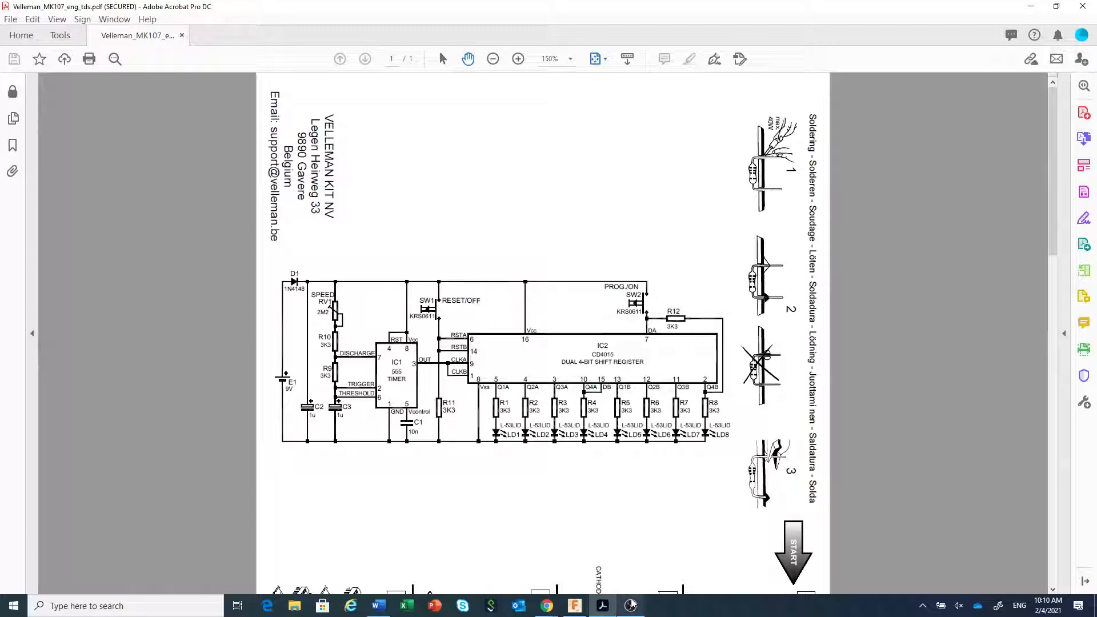
# Switch to Fusion 360, create a new electronics design and save it as MK107 in the Demo Fra folder.
pyautogui.click(574, 605)
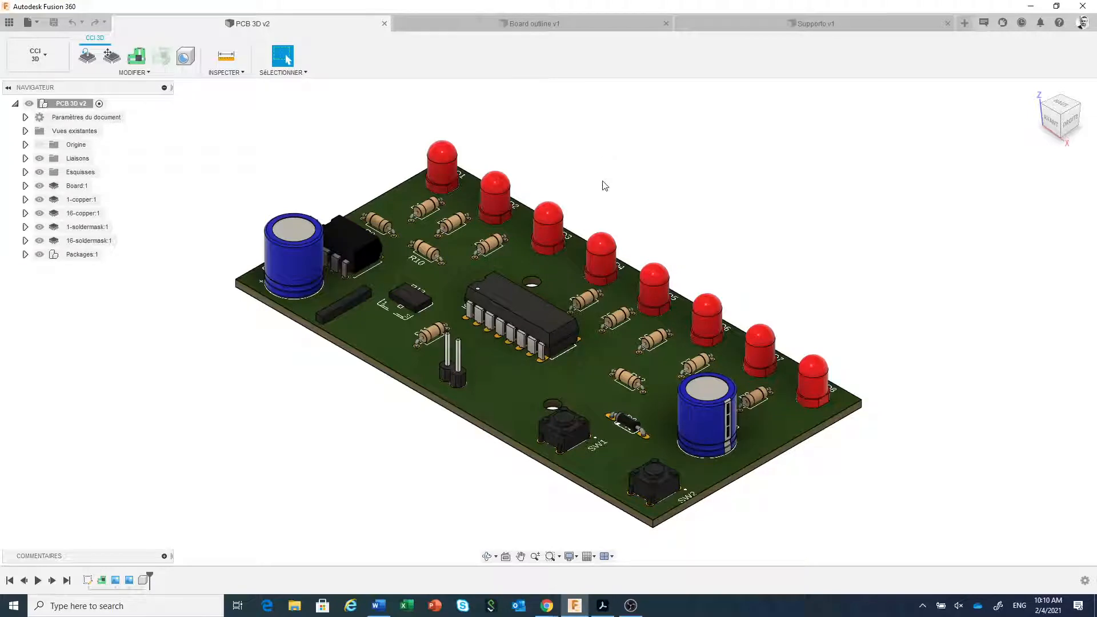
pyautogui.click(41, 25)
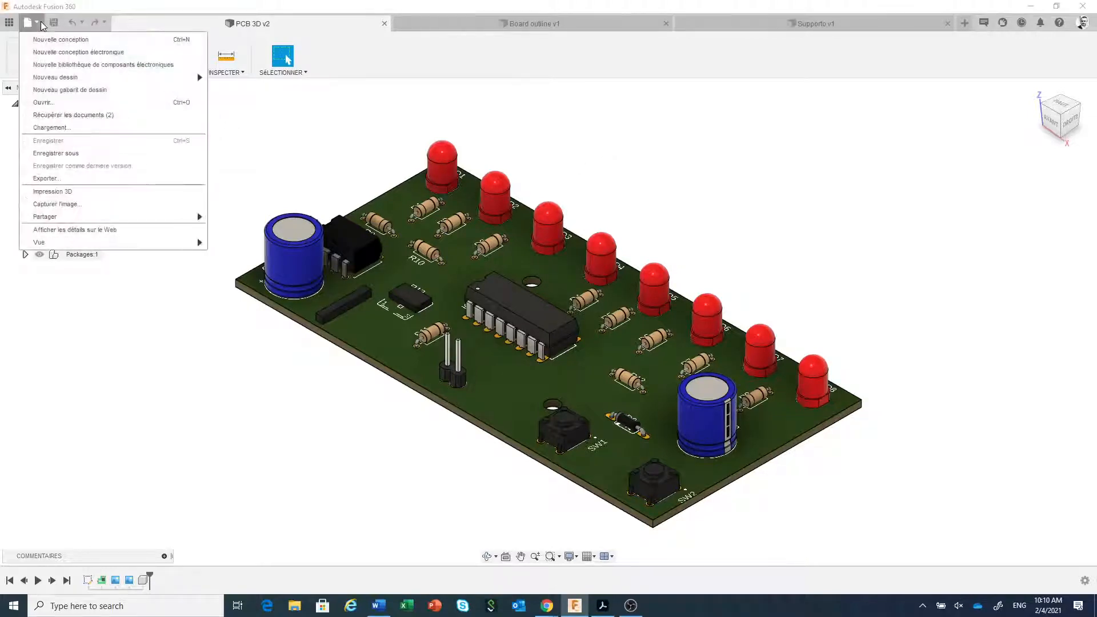
pyautogui.click(61, 53)
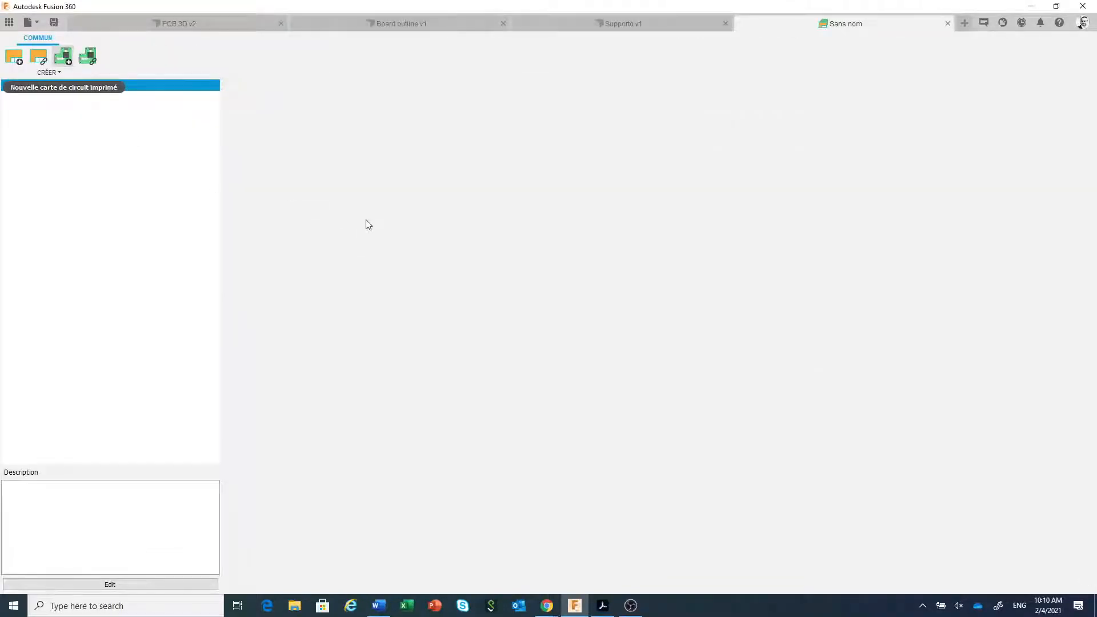
pyautogui.click(53, 23)
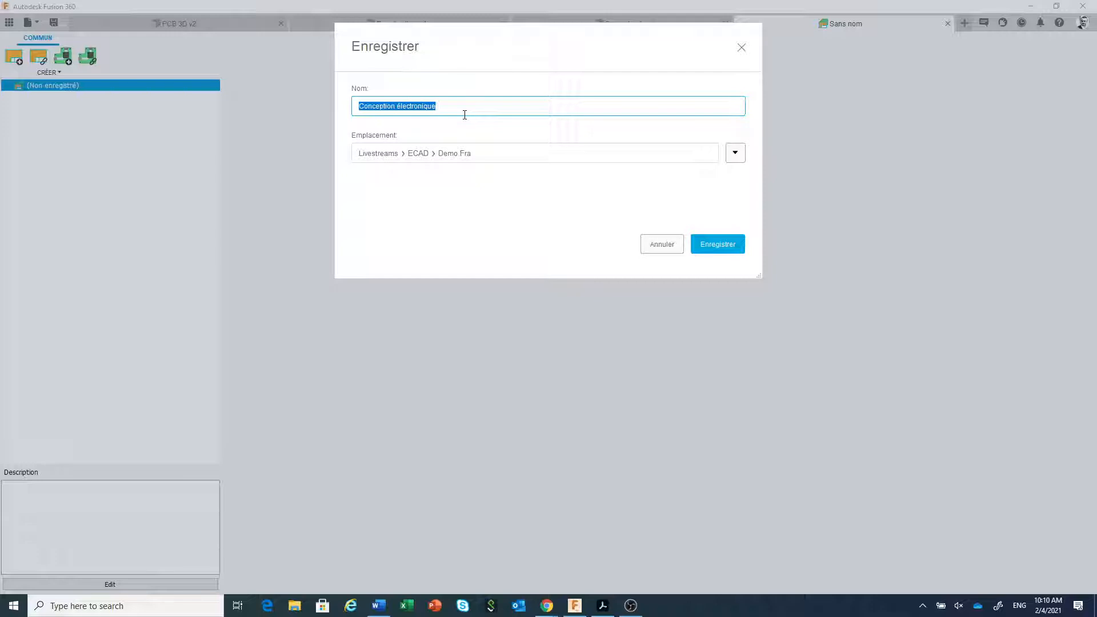
pyautogui.write('Mi')
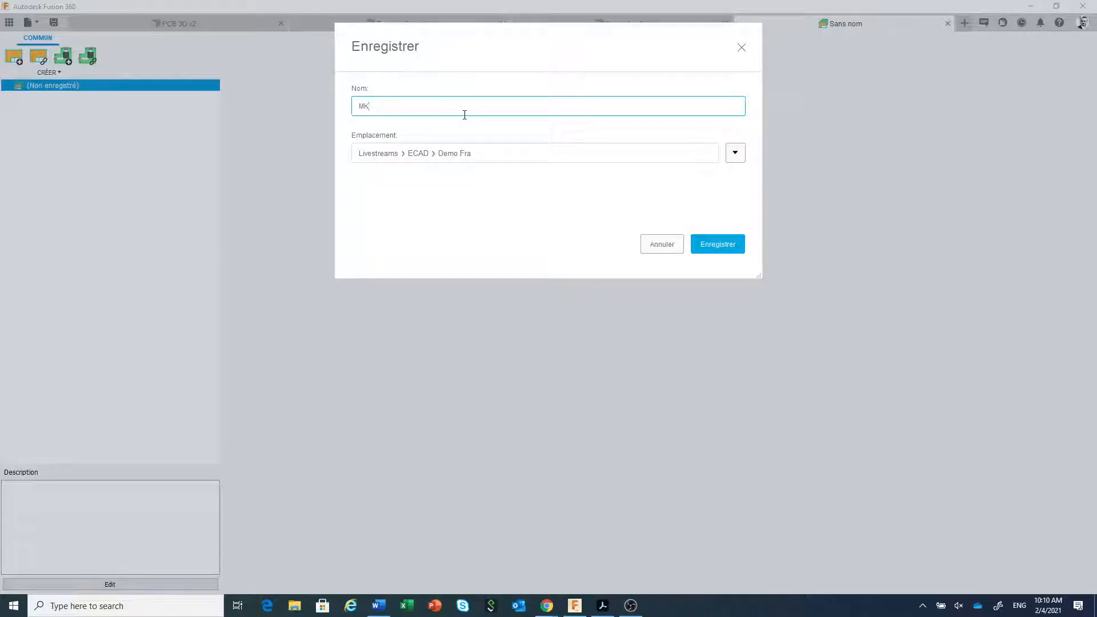
pyautogui.write('107')
pyautogui.click(705, 244)
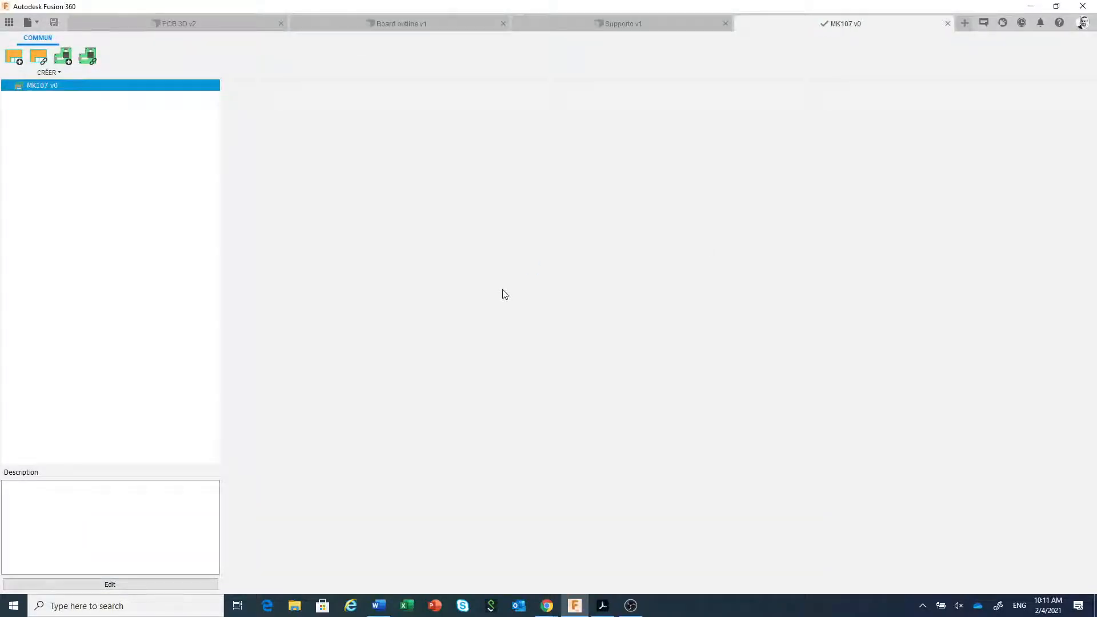
# Add a new schematic to the MK107 design and collapse the sheets, design manager and inspector areas around the canvas.
pyautogui.click(15, 60)
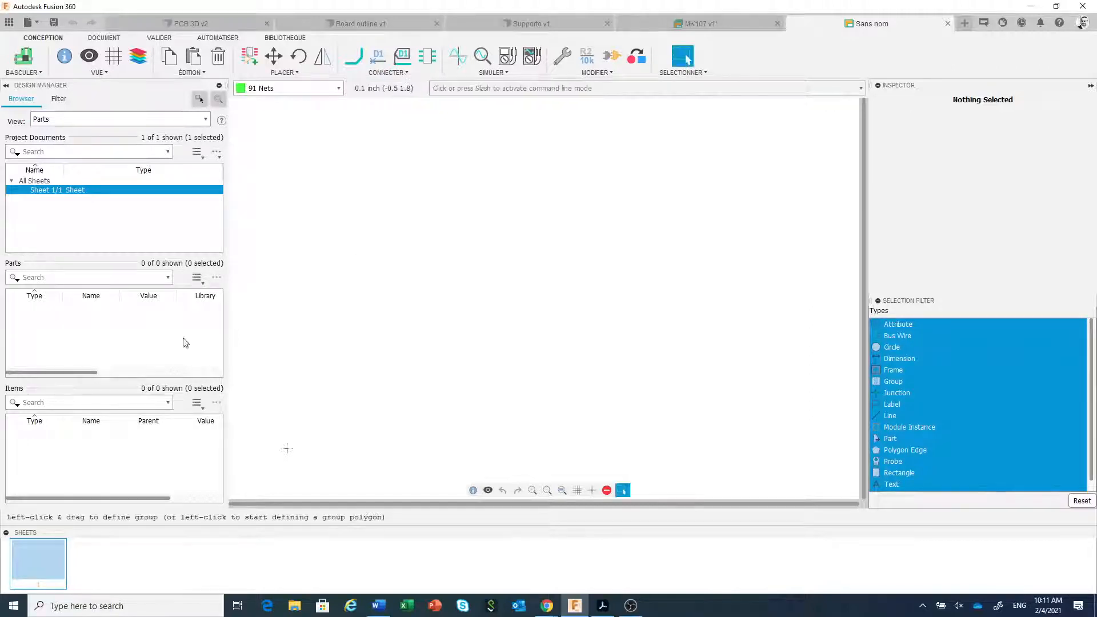
pyautogui.click(7, 533)
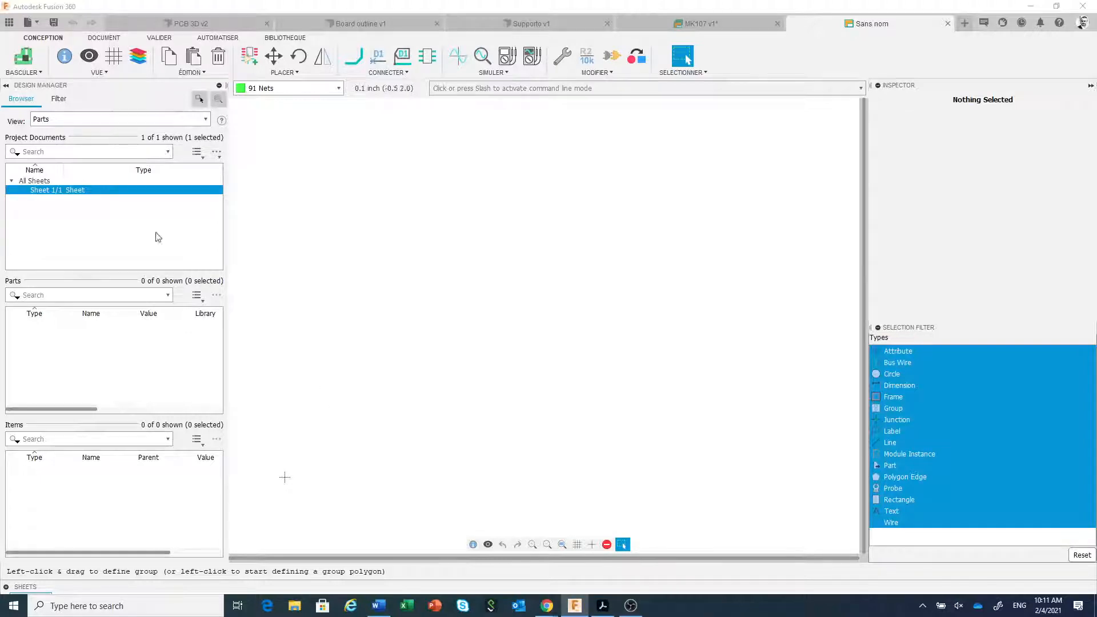
pyautogui.click(6, 86)
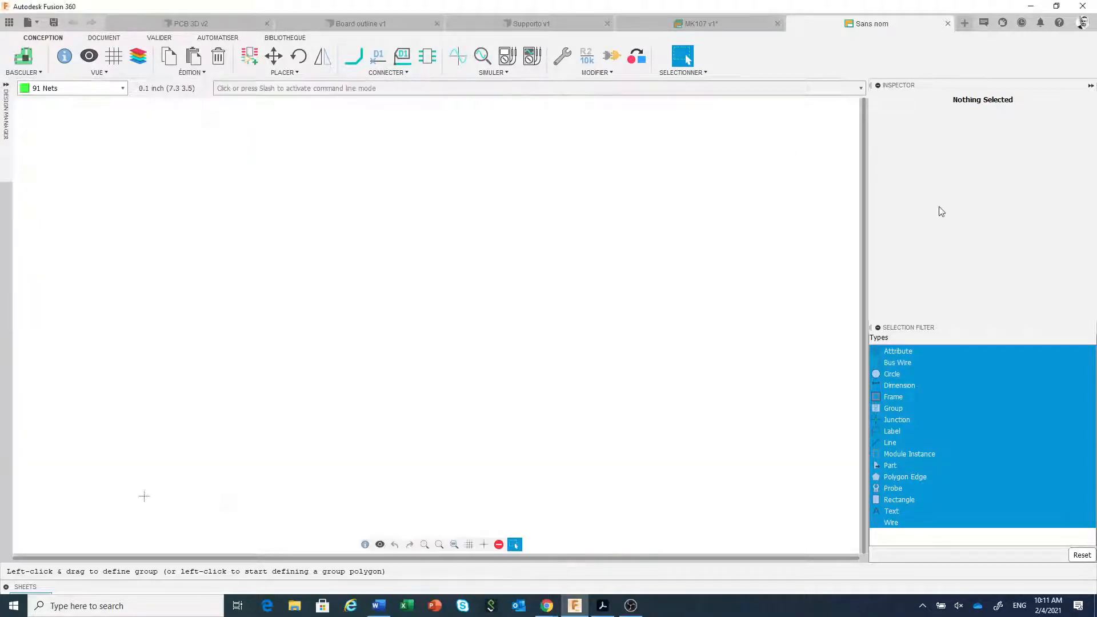
pyautogui.click(1091, 85)
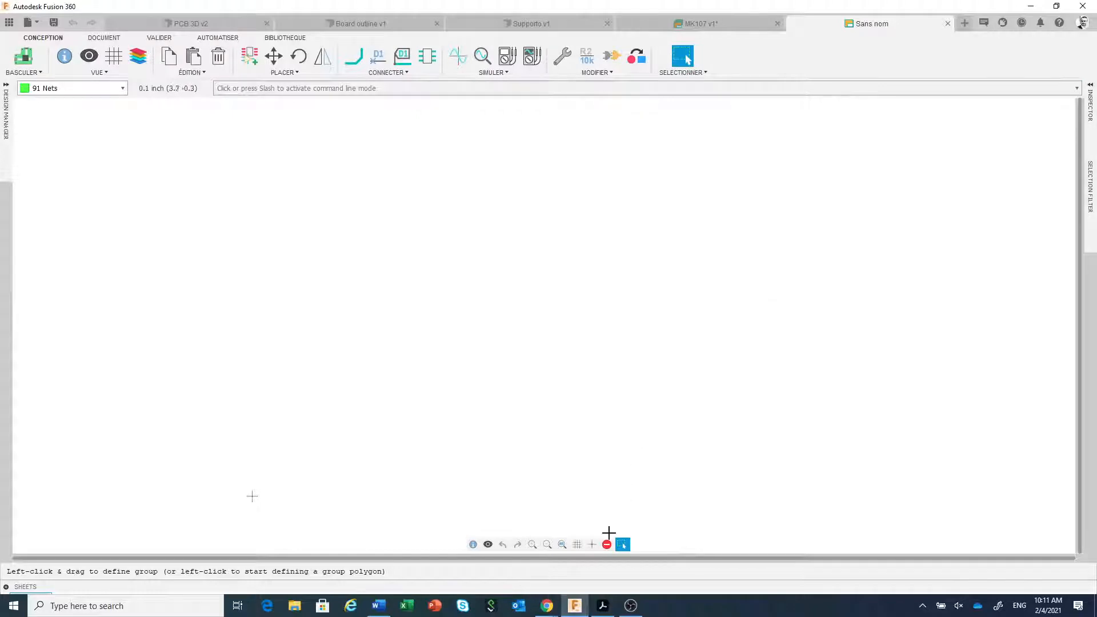
# Turn on the grid display for the schematic.
pyautogui.click(578, 544)
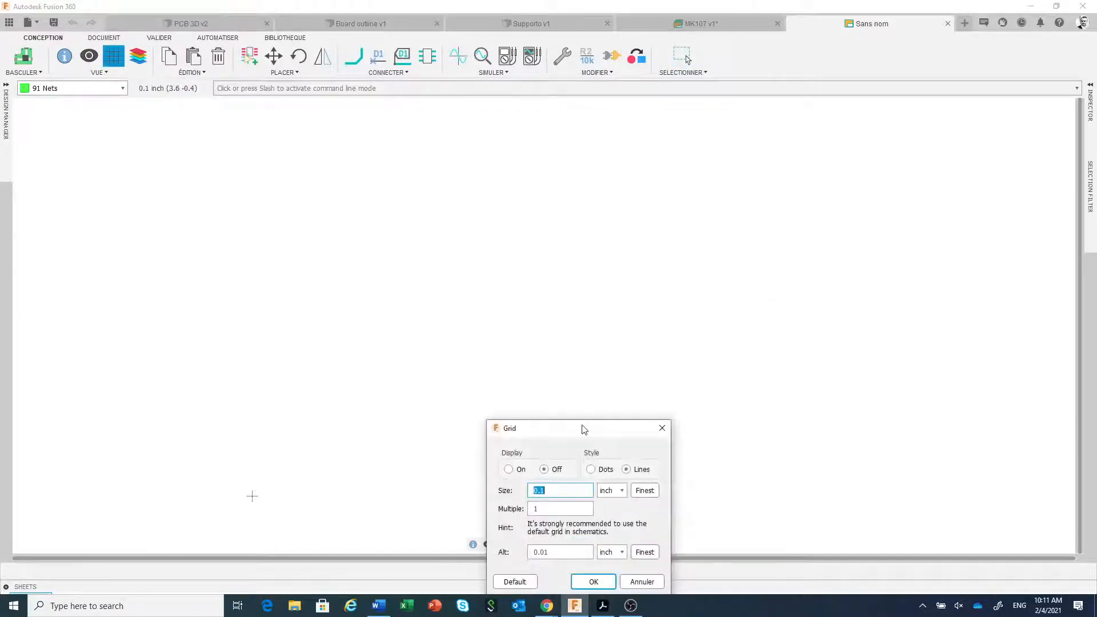
pyautogui.moveTo(582, 429); pyautogui.dragTo(609, 308)
pyautogui.click(535, 350)
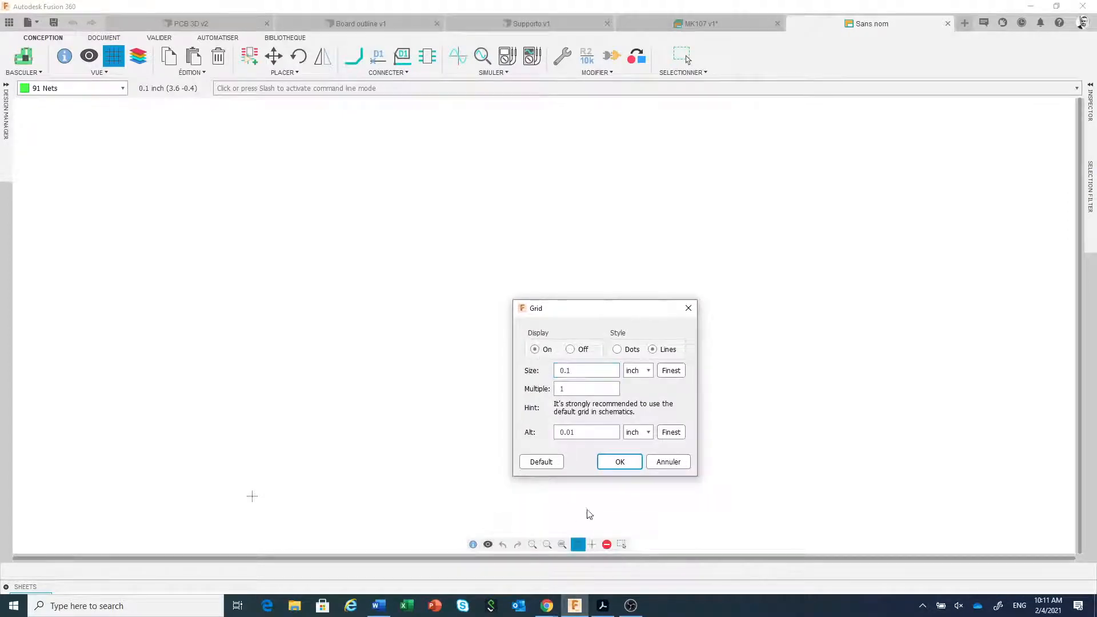
pyautogui.click(619, 462)
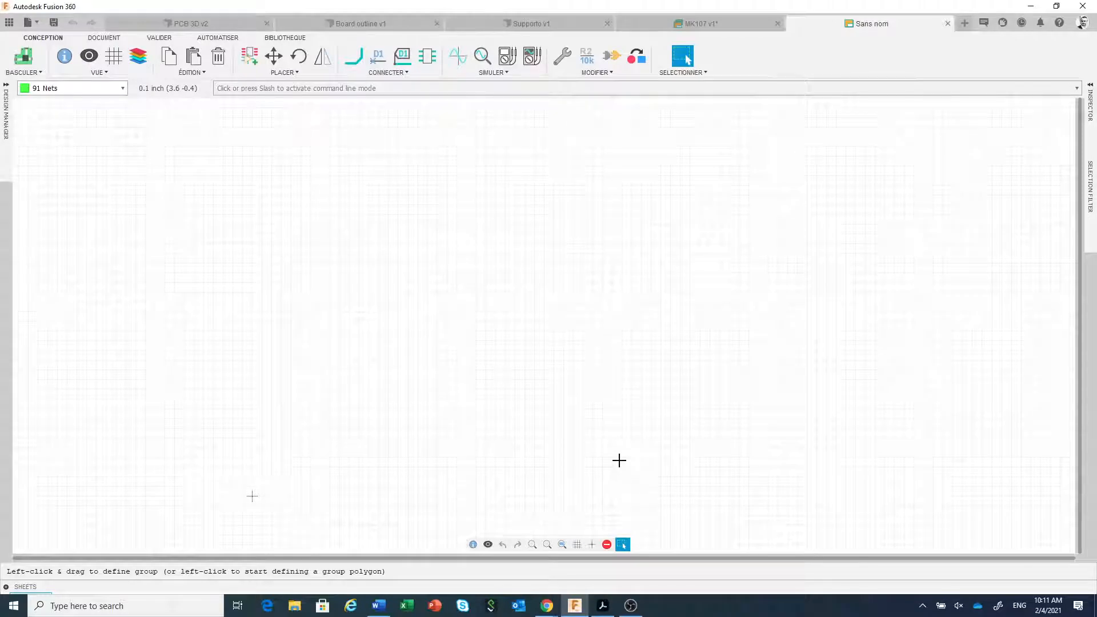
# Check the MK107 circuit diagram in Adobe Acrobat again and return to the Fusion 360 schematic.
pyautogui.click(603, 607)
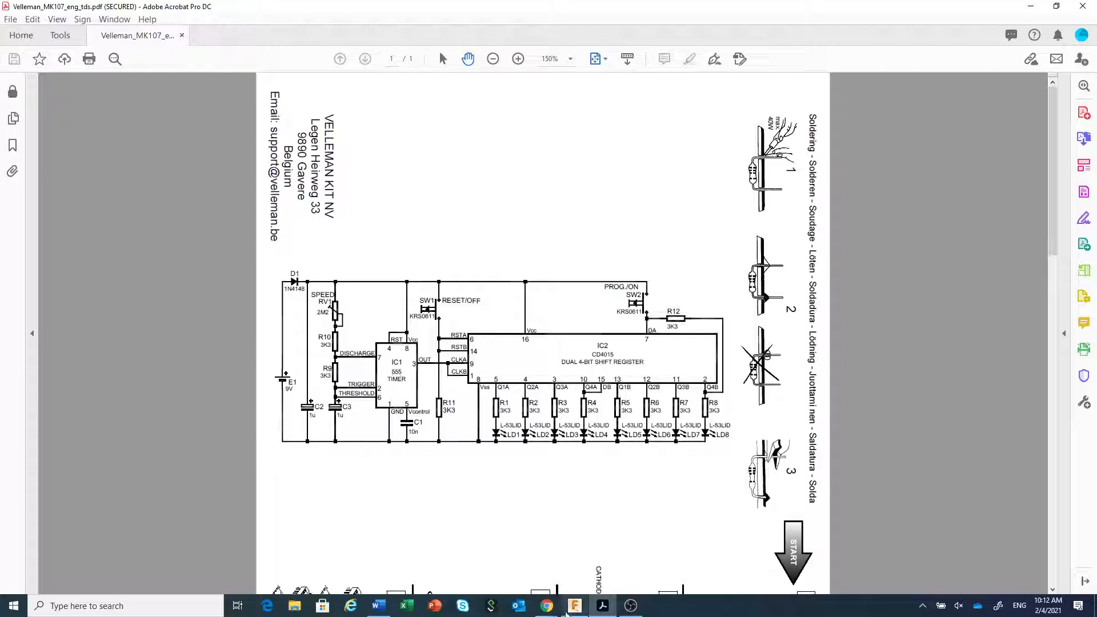
pyautogui.click(575, 605)
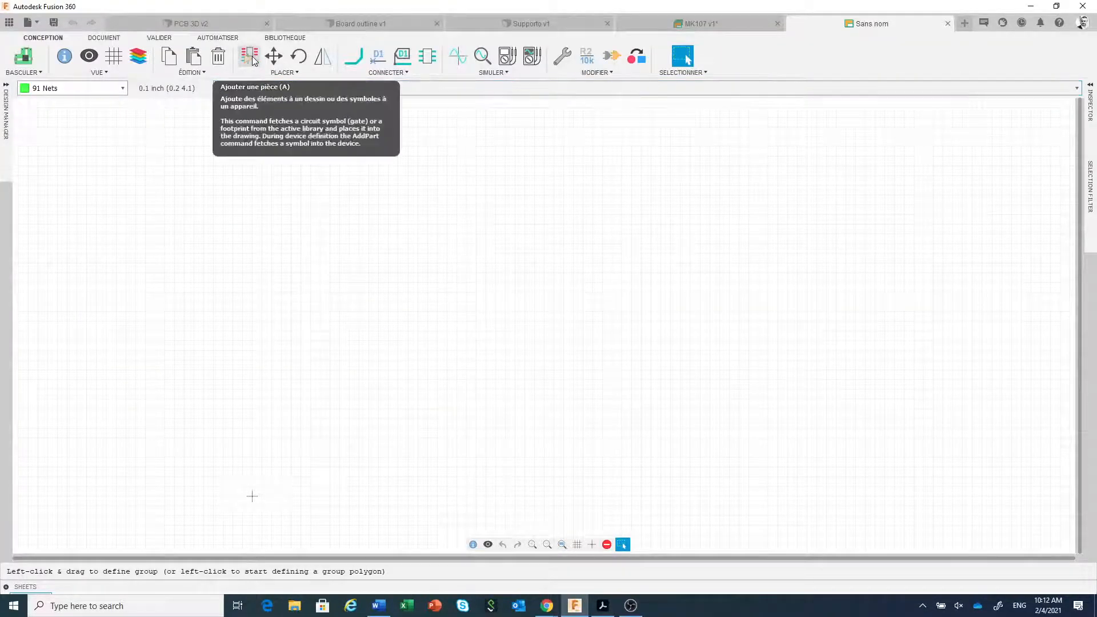
# Open the add-part library window and search for "*555*".
pyautogui.click(250, 56)
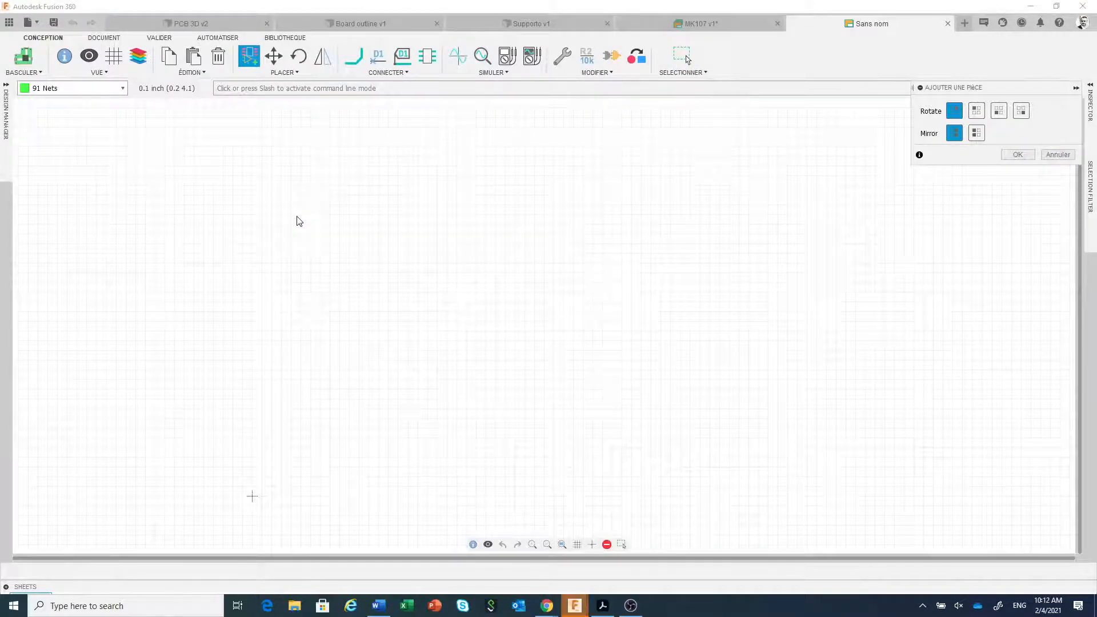
pyautogui.moveTo(574, 606)
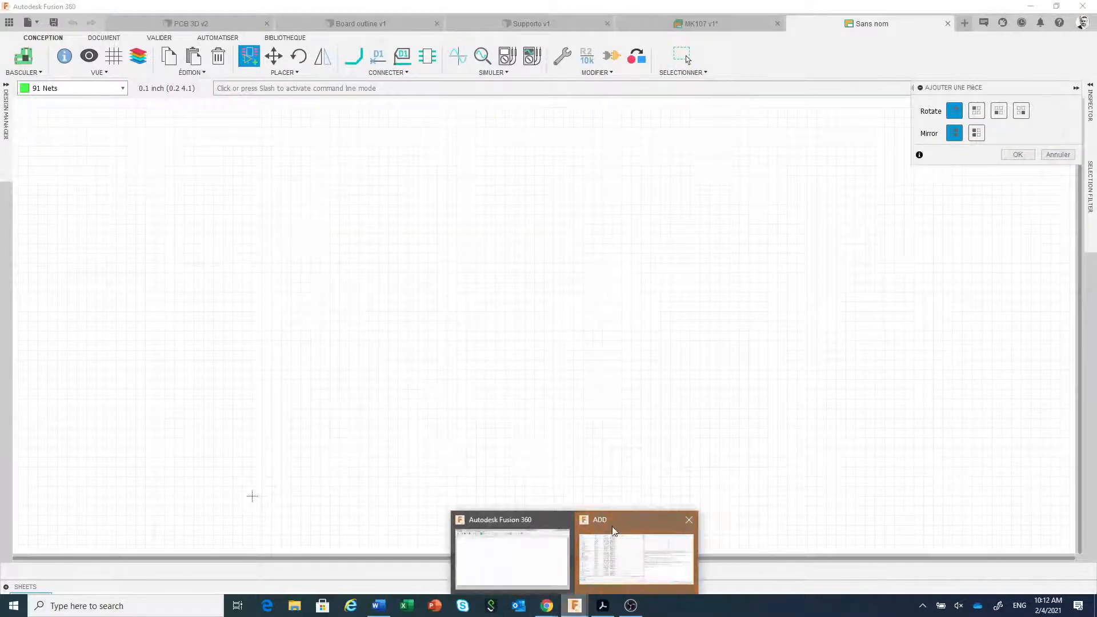
pyautogui.click(613, 532)
pyautogui.moveTo(446, 183); pyautogui.dragTo(362, 82)
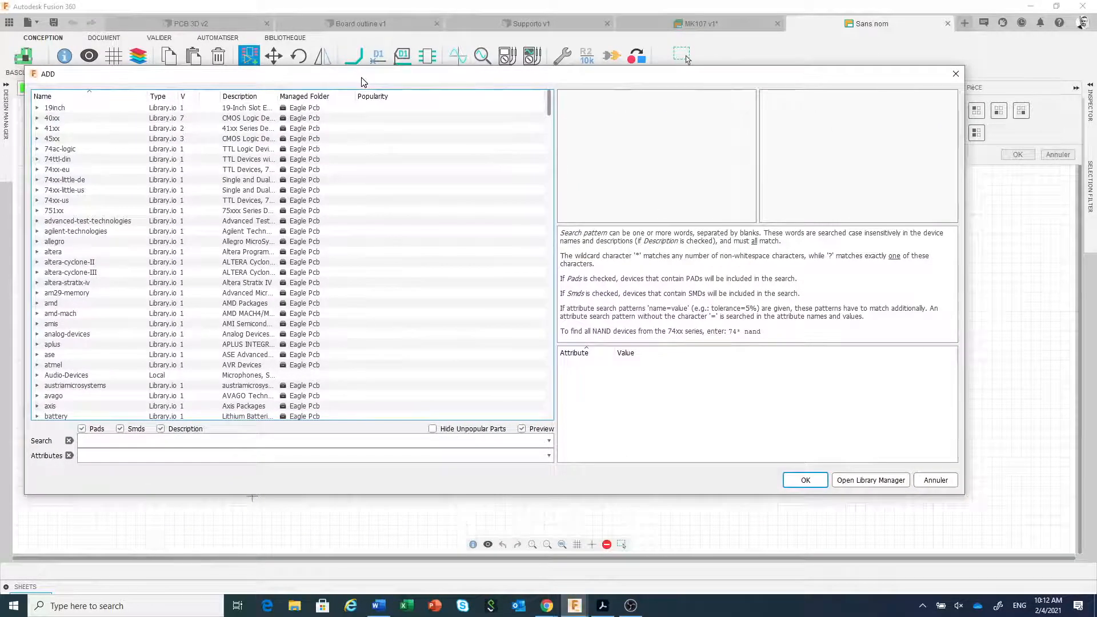
pyautogui.click(202, 440)
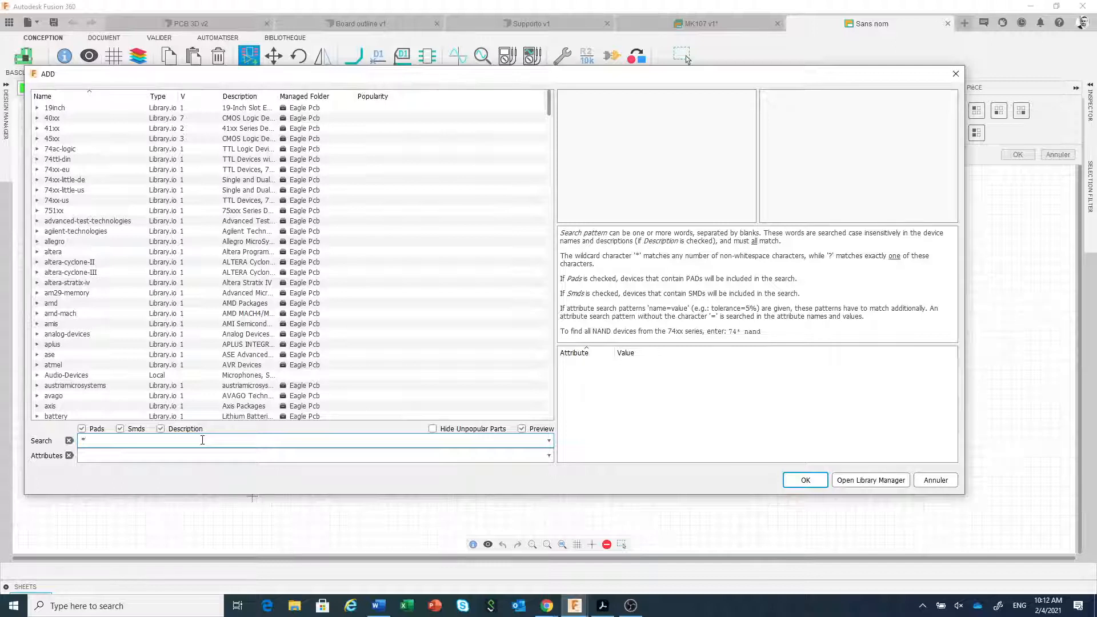
pyautogui.write('555*')
pyautogui.press('Return')
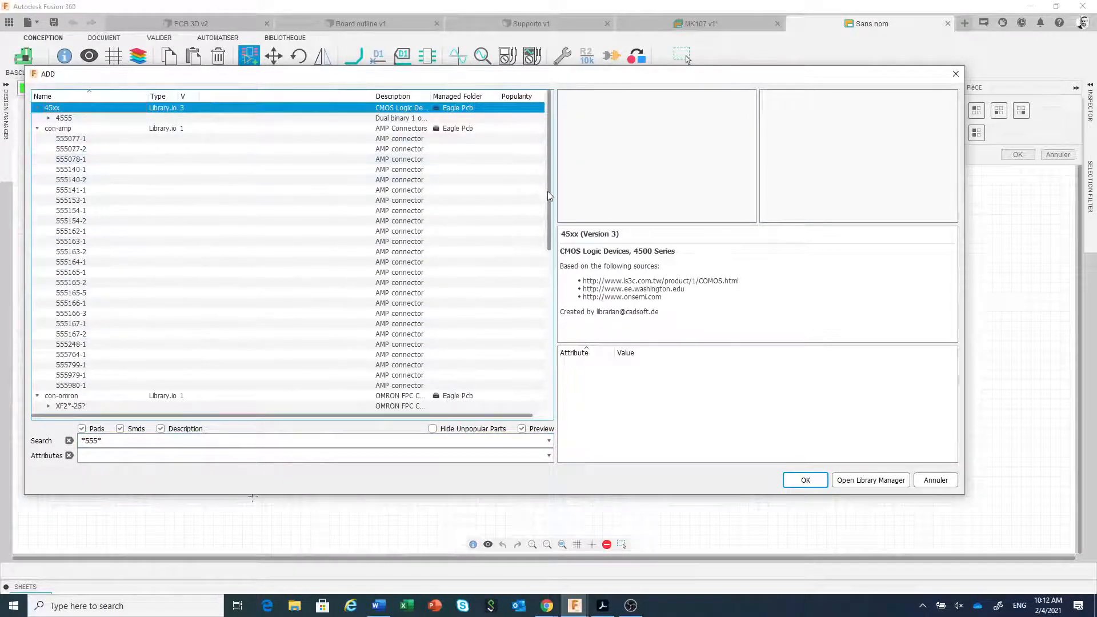
# Choose the LM555_DIP variant of the *555 timer from the local IC_Clock-Timing library for placement.
pyautogui.moveTo(550, 197); pyautogui.dragTo(543, 312)
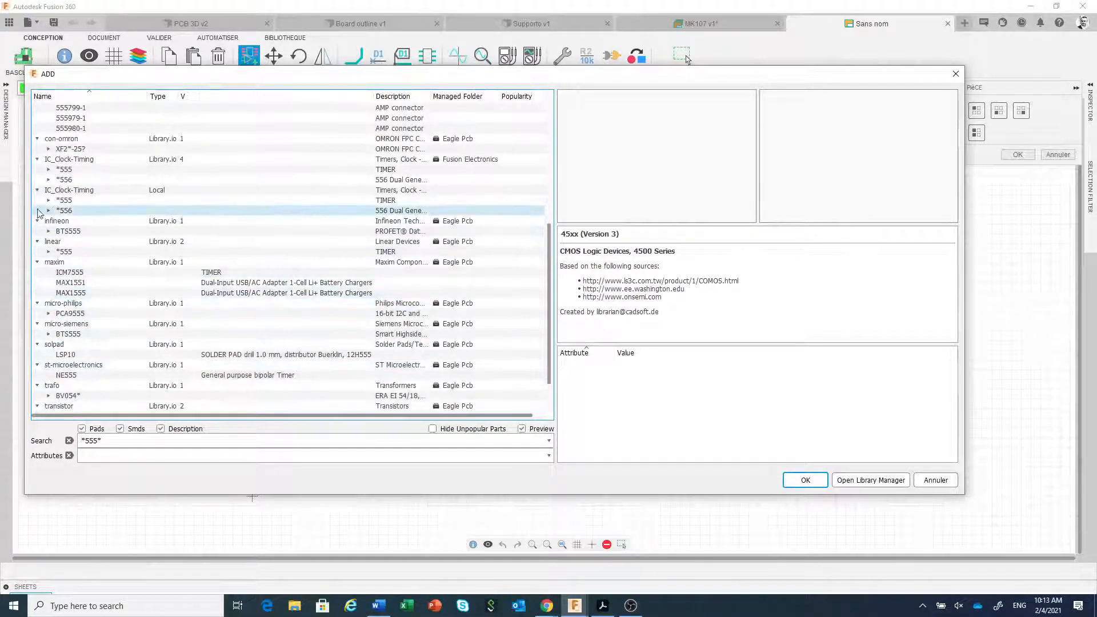
pyautogui.click(50, 201)
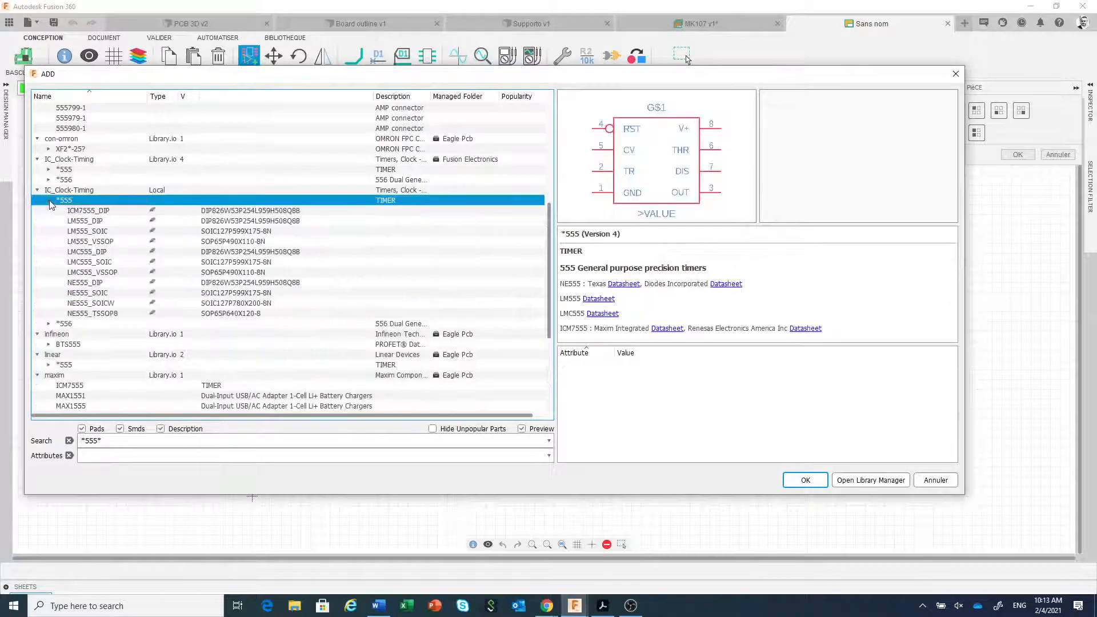
pyautogui.click(86, 222)
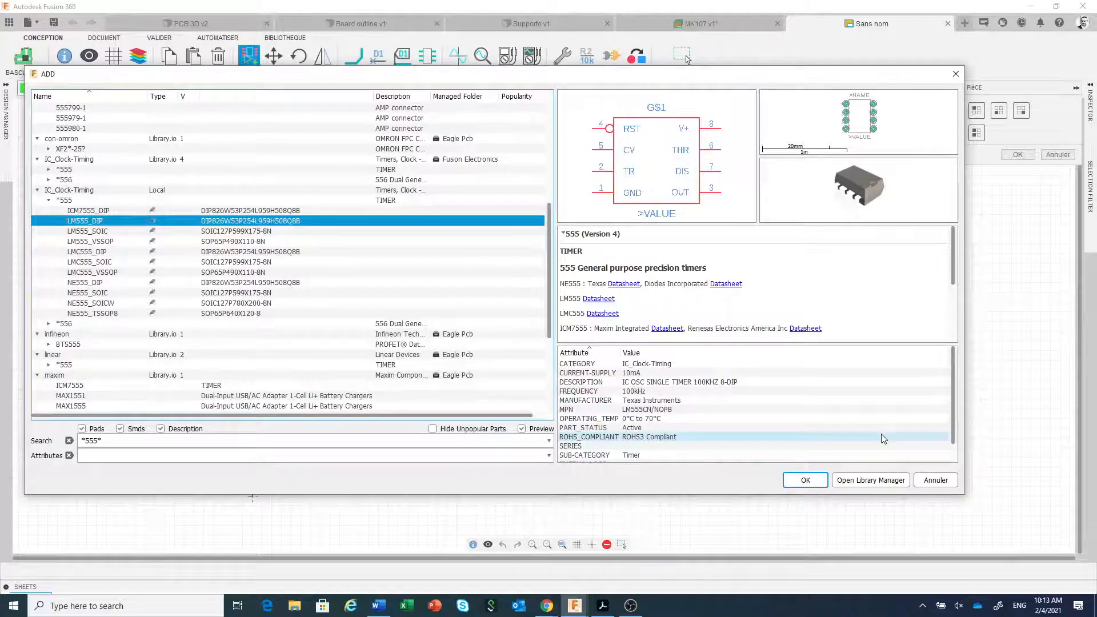
pyautogui.click(805, 481)
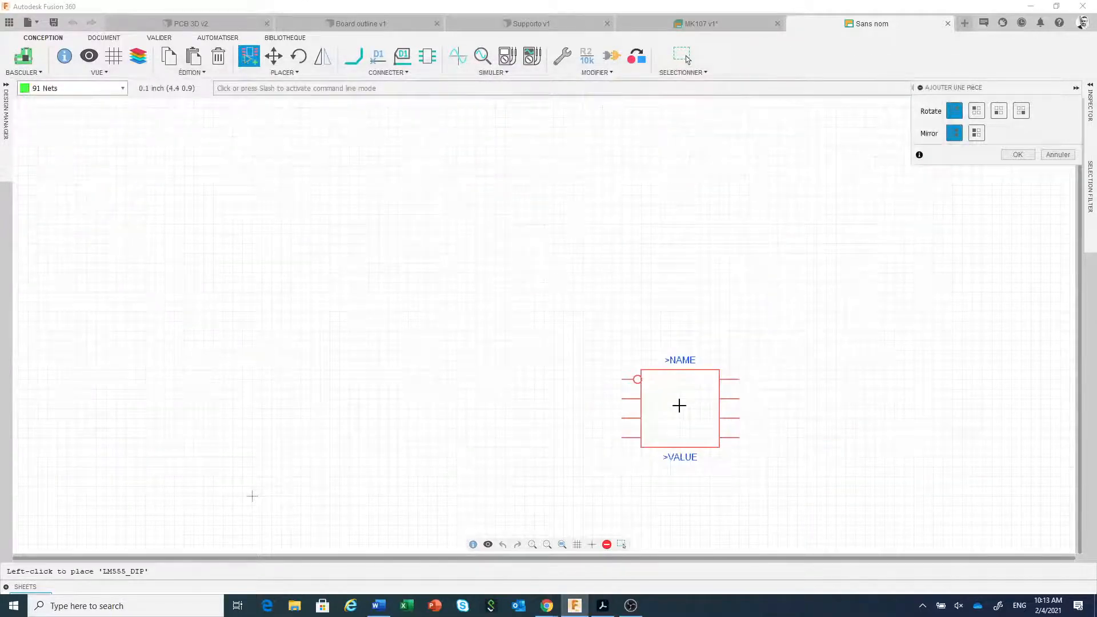
# Place one LM555_DIP timer on the schematic at about (8.6, 3.0) inch and finish adding it.
pyautogui.scroll(-3, 679, 405)
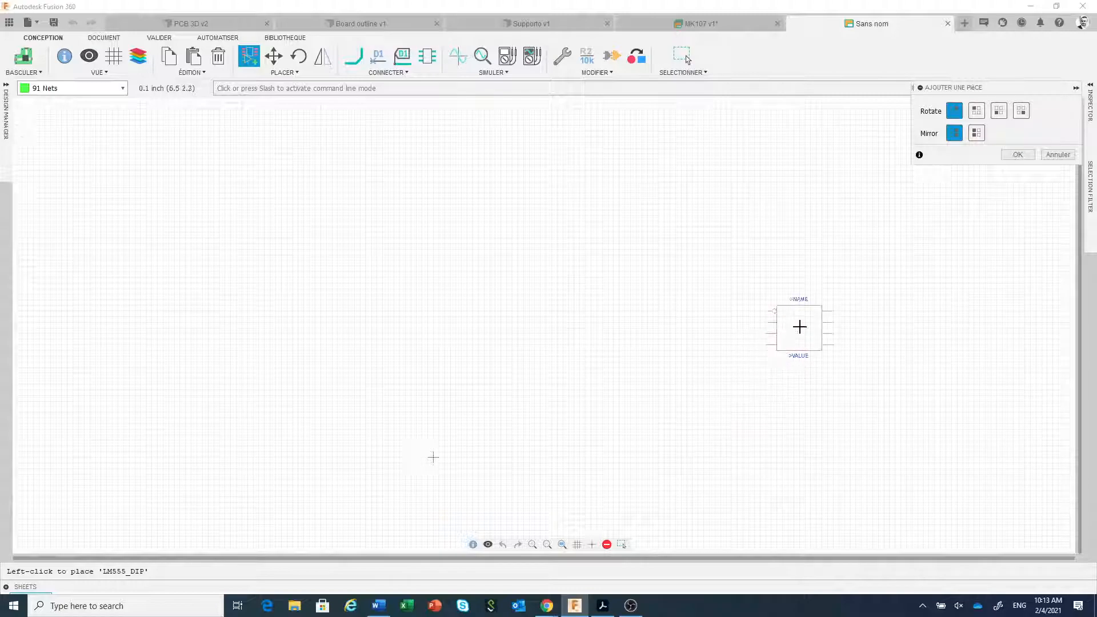
pyautogui.moveTo(799, 323); pyautogui.dragTo(622, 323, button='middle')
pyautogui.scroll(1, 701, 360)
pyautogui.scroll(-4, 701, 360)
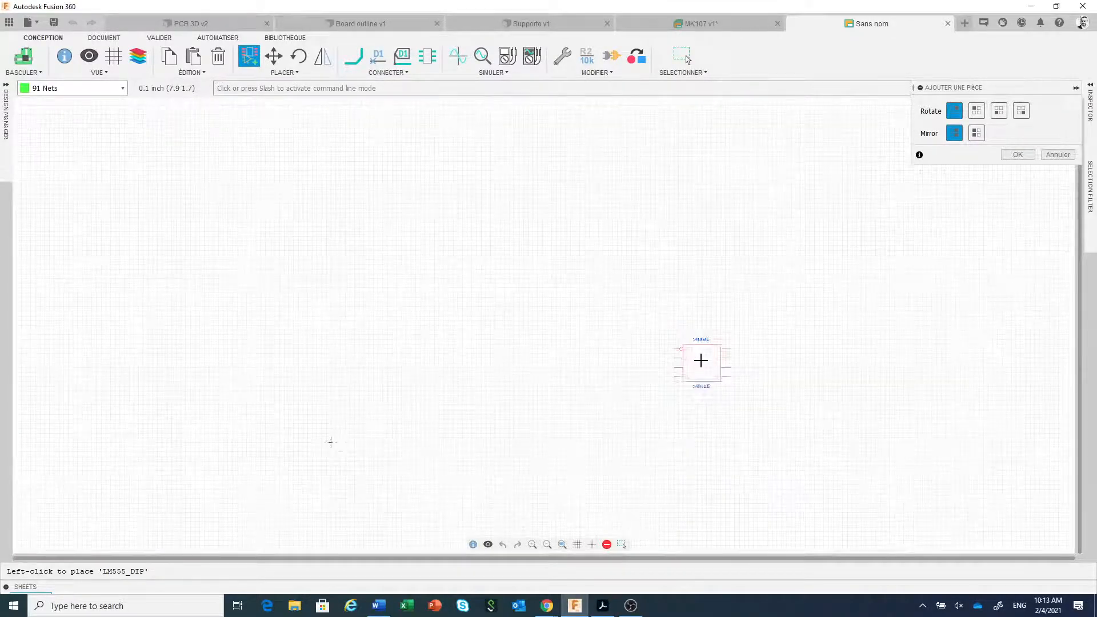
pyautogui.moveTo(725, 345); pyautogui.dragTo(599, 348, button='middle')
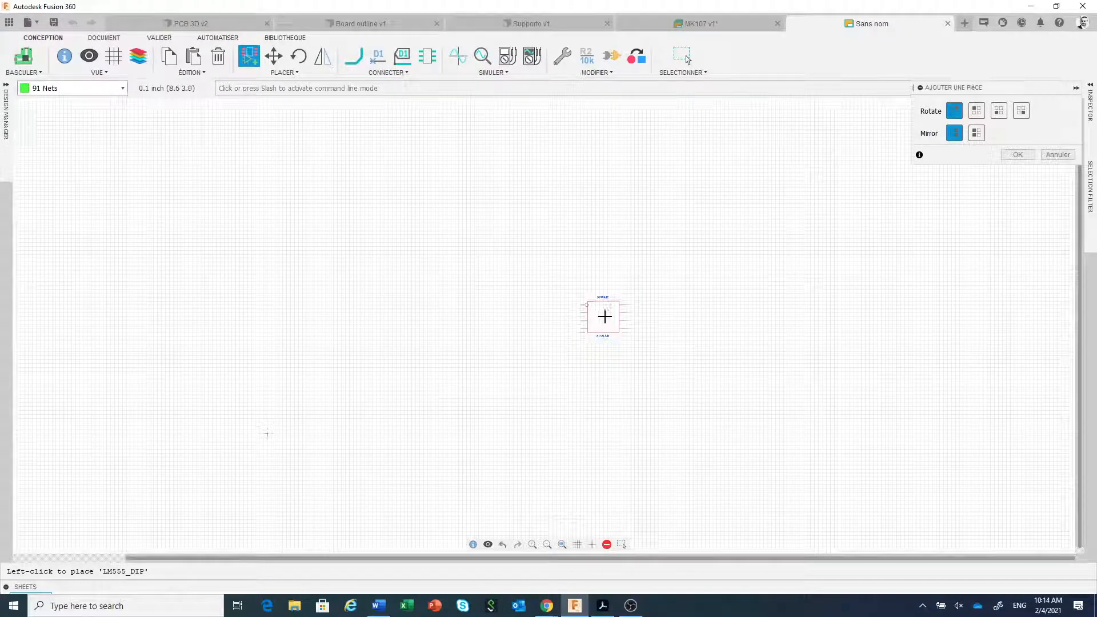
pyautogui.click(605, 317)
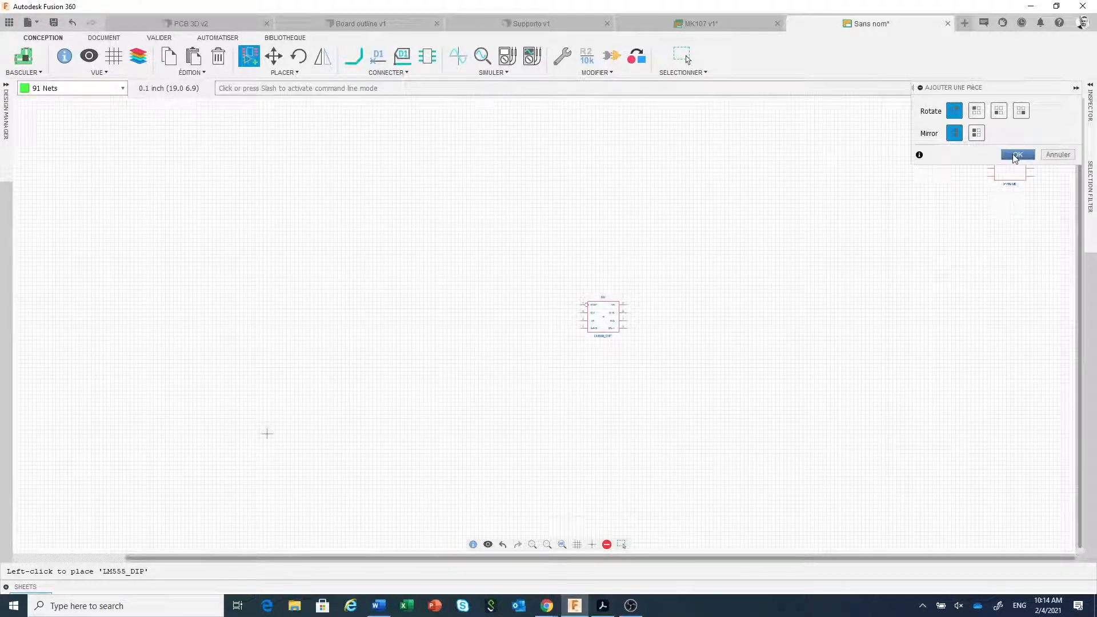
pyautogui.click(1015, 155)
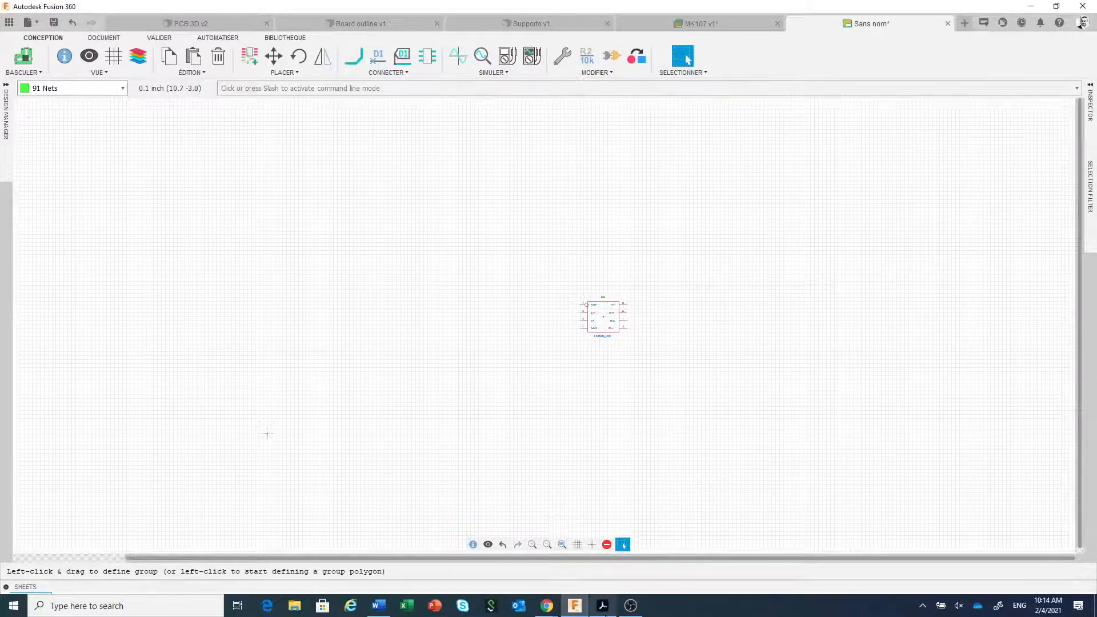
# Check the second chip in the MK107 diagram in Adobe Acrobat, return to Fusion 360 and search the part library for "*4015*".
pyautogui.click(602, 605)
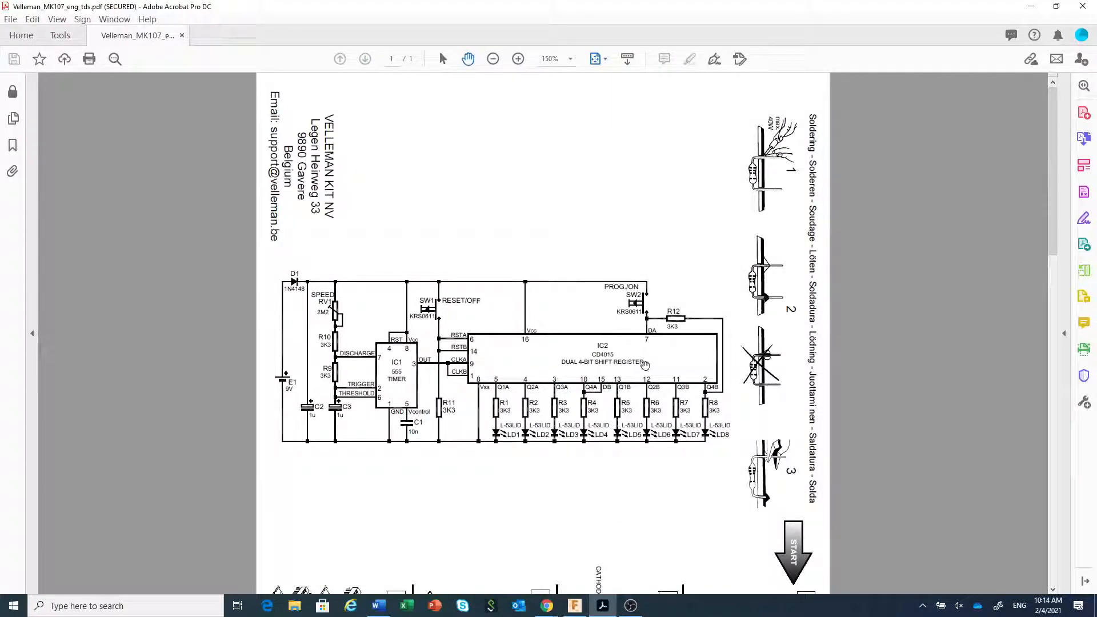
pyautogui.click(576, 607)
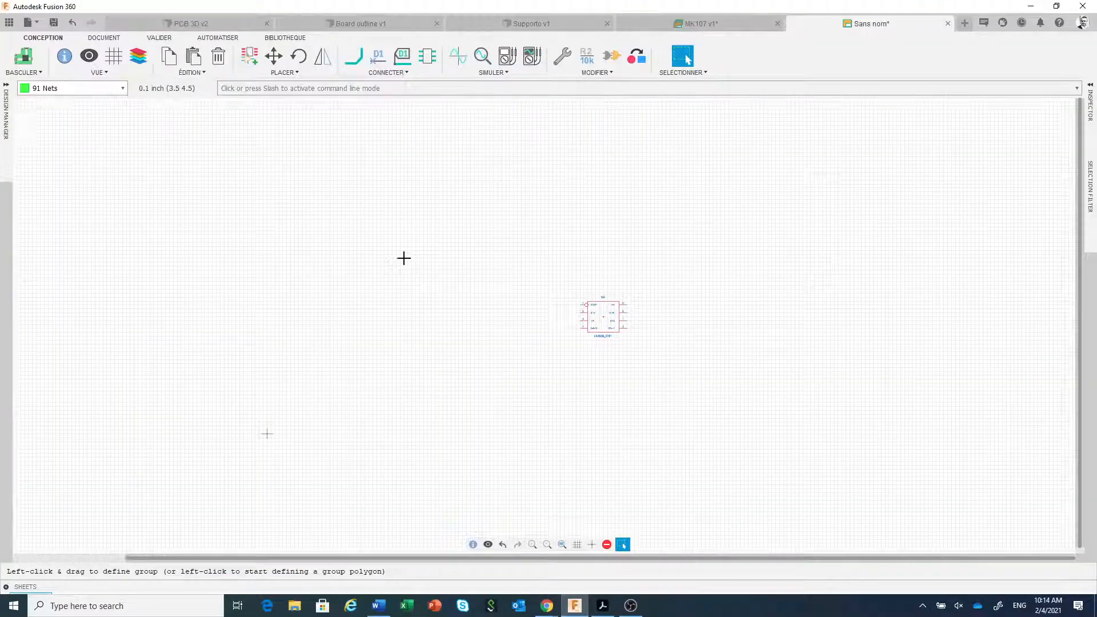
pyautogui.click(248, 62)
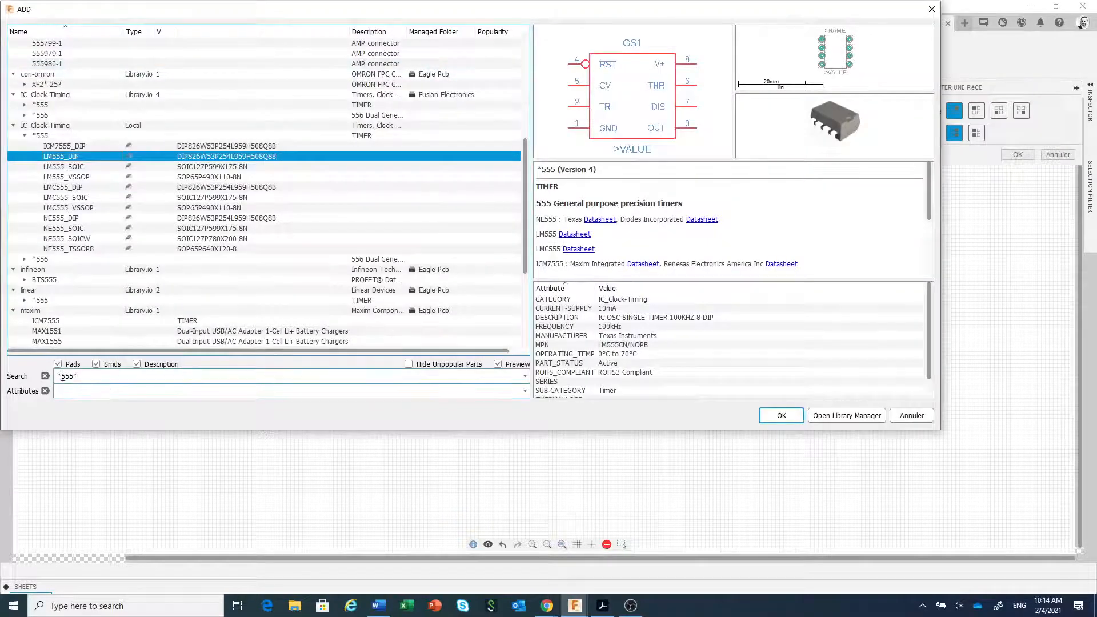
pyautogui.doubleClick(67, 376)
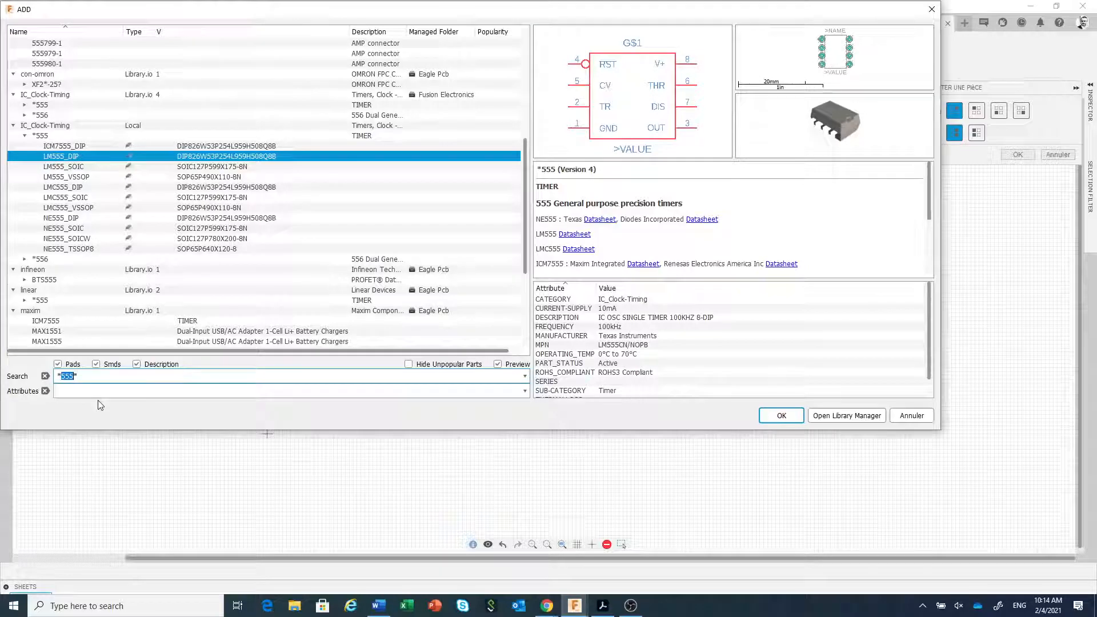
pyautogui.write('4015')
pyautogui.press('Return')
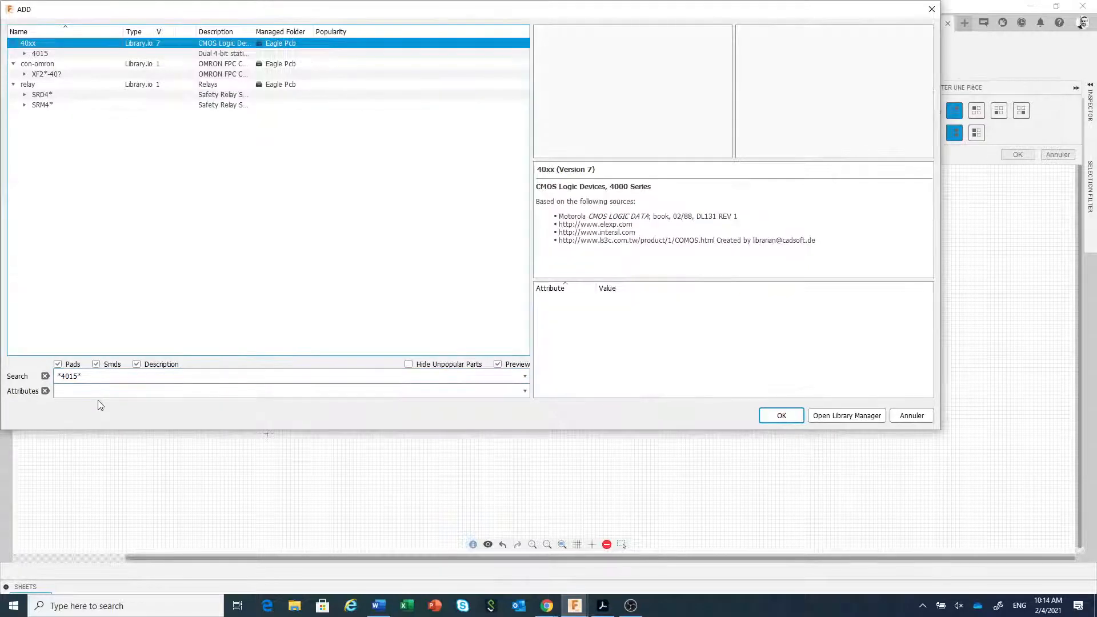
# Compare the 4015 packages in the 40xx library and choose the through-hole 4015N with the DIL16 footprint.
pyautogui.doubleClick(54, 53)
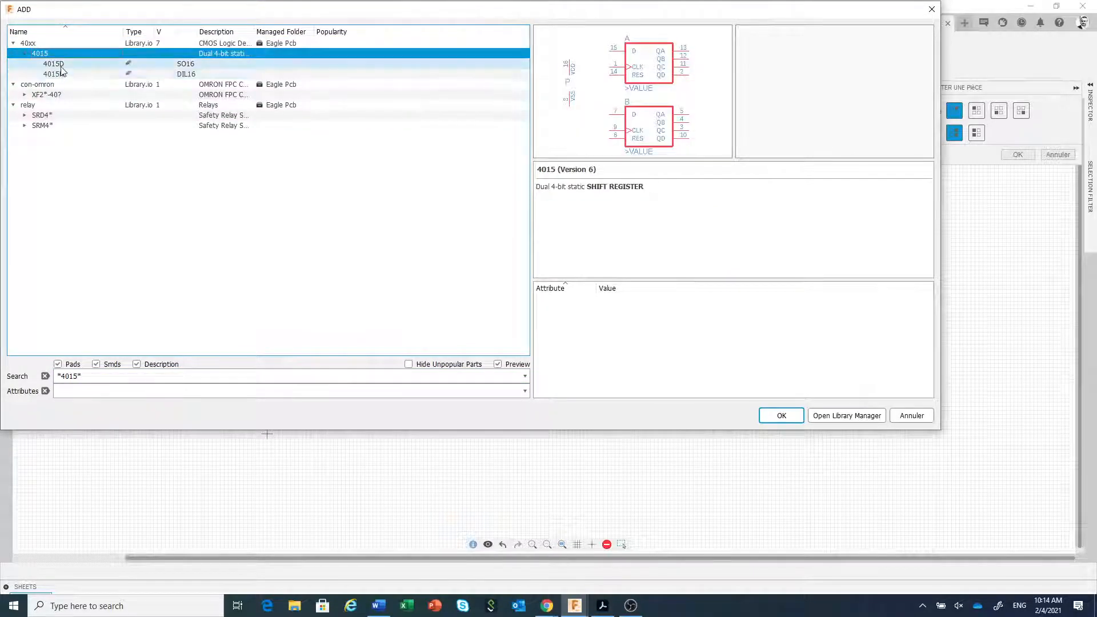
pyautogui.click(61, 66)
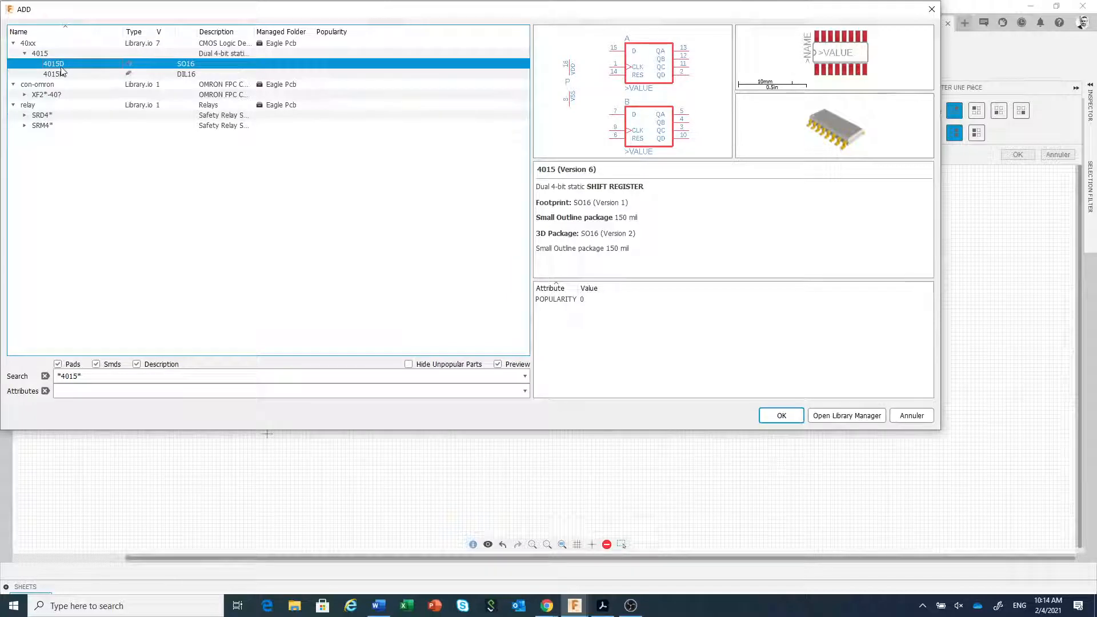
pyautogui.click(66, 74)
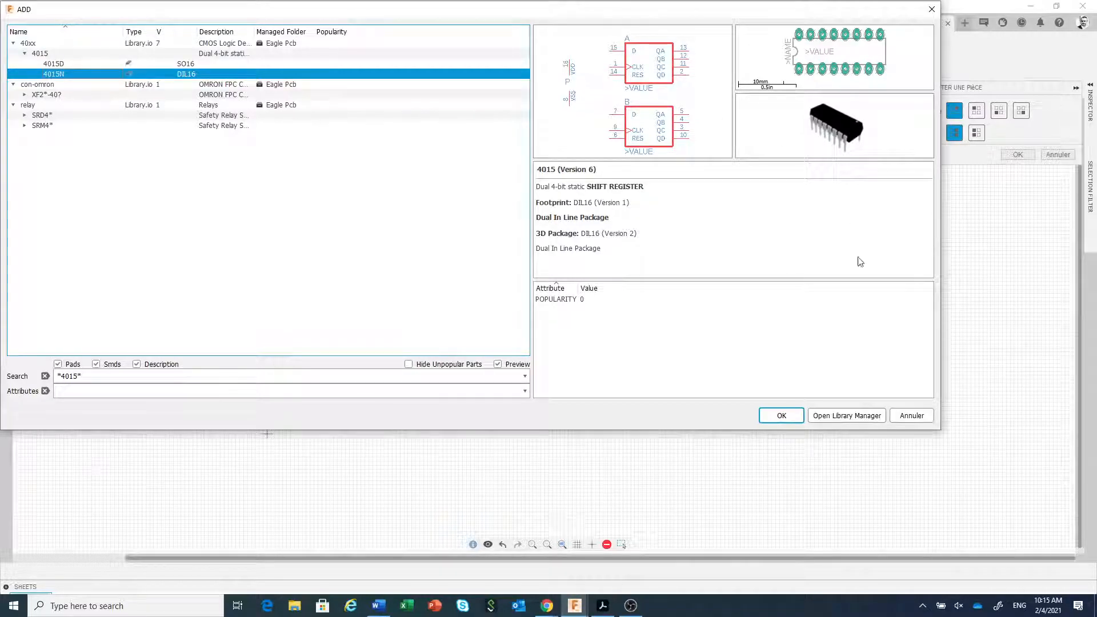
pyautogui.click(781, 415)
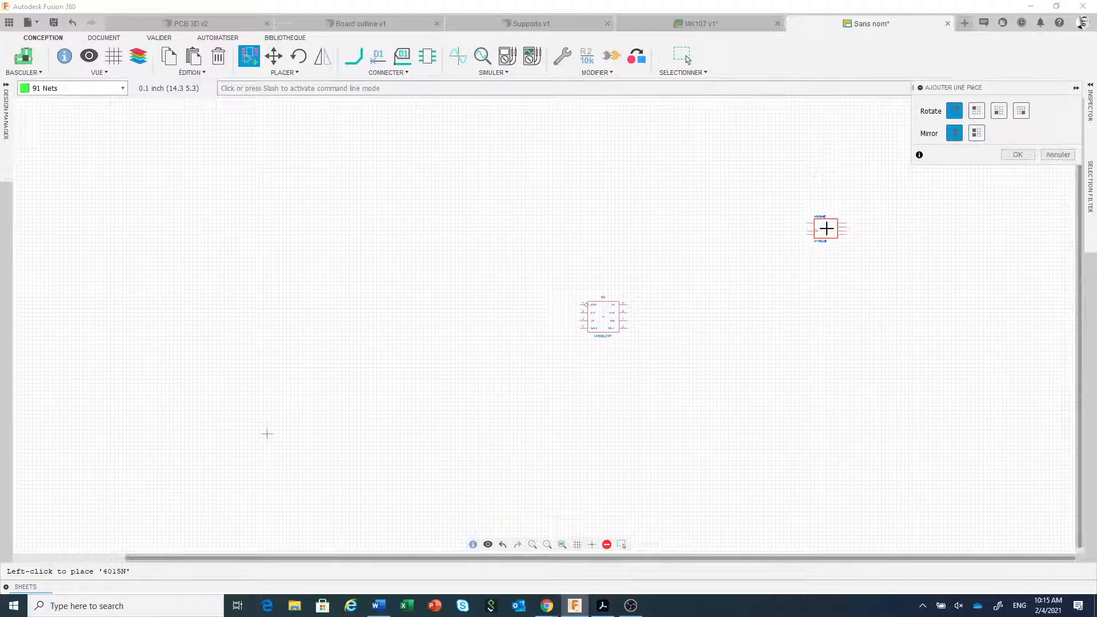
# Rotate the 4015N so its outputs point down and place its two gates at about (14.7, 5.3) and (12.8, 5.3) inch.
pyautogui.rightClick(826, 229)
pyautogui.rightClick(826, 228)
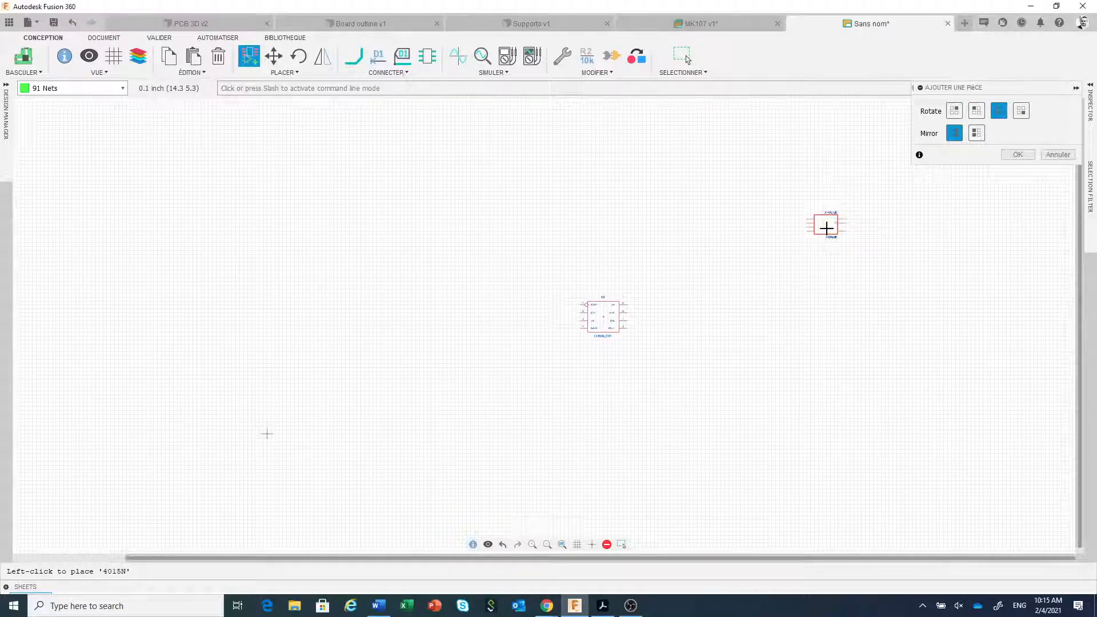
pyautogui.rightClick(827, 228)
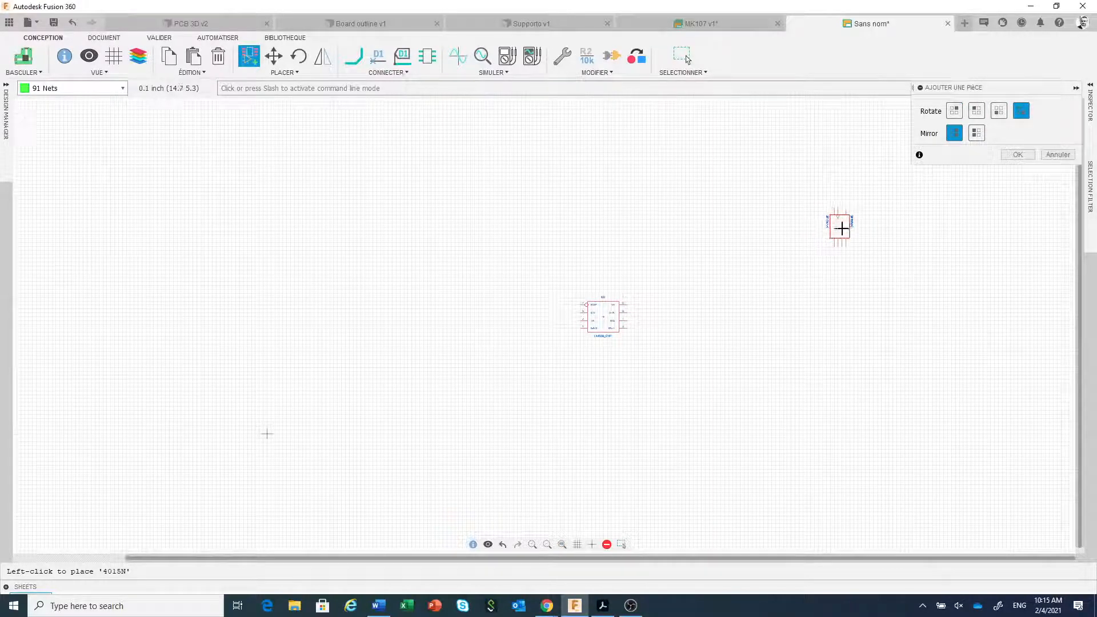
pyautogui.click(841, 229)
pyautogui.scroll(5, 820, 237)
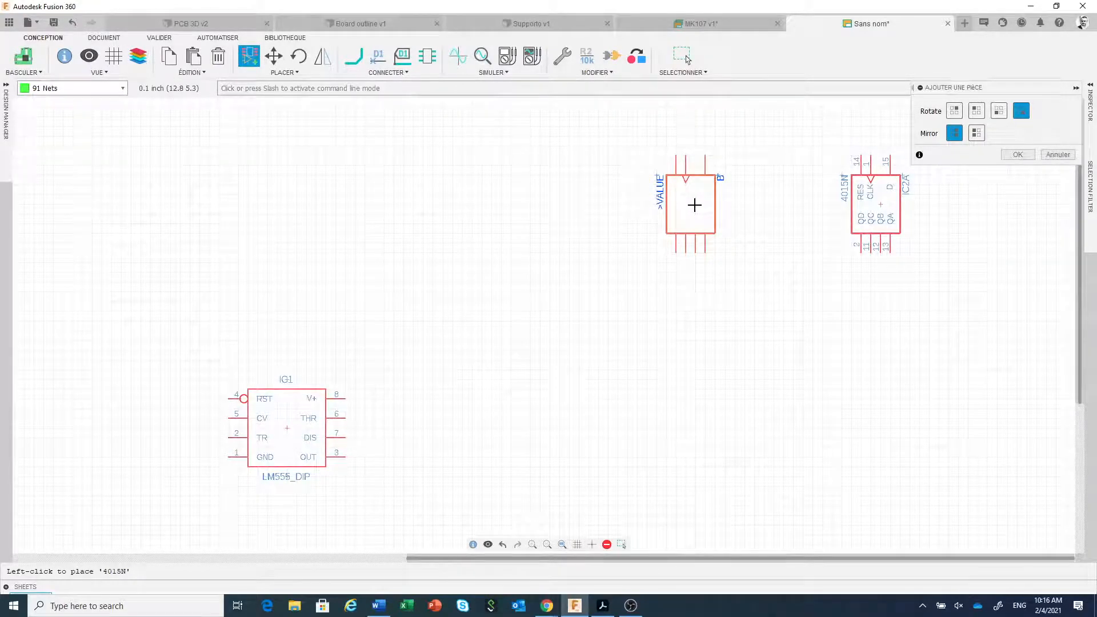
pyautogui.click(694, 204)
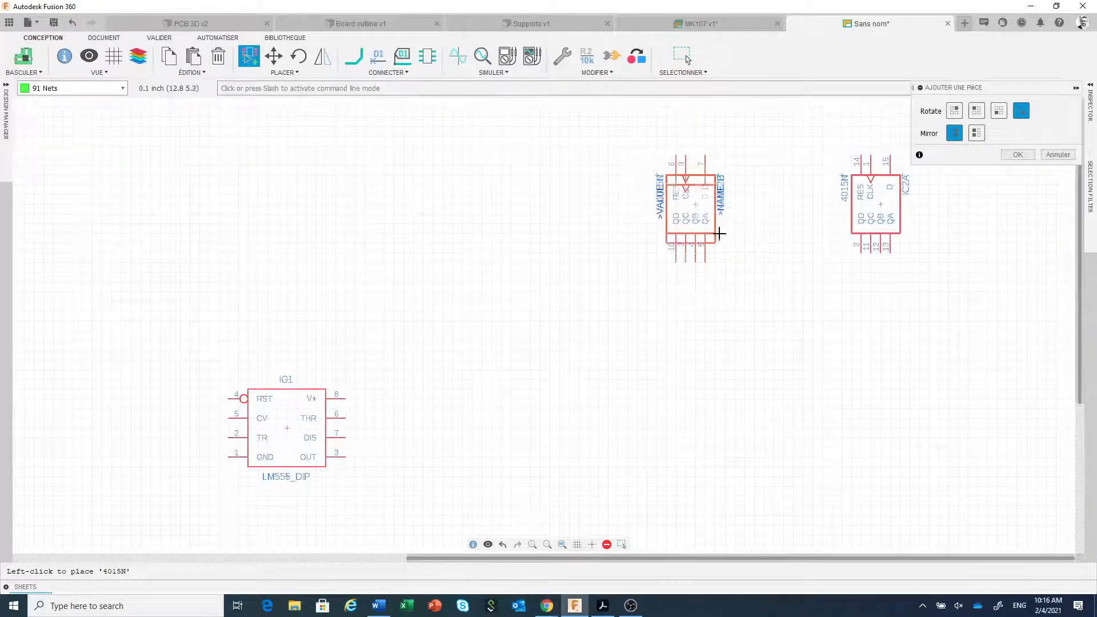
pyautogui.click(1011, 154)
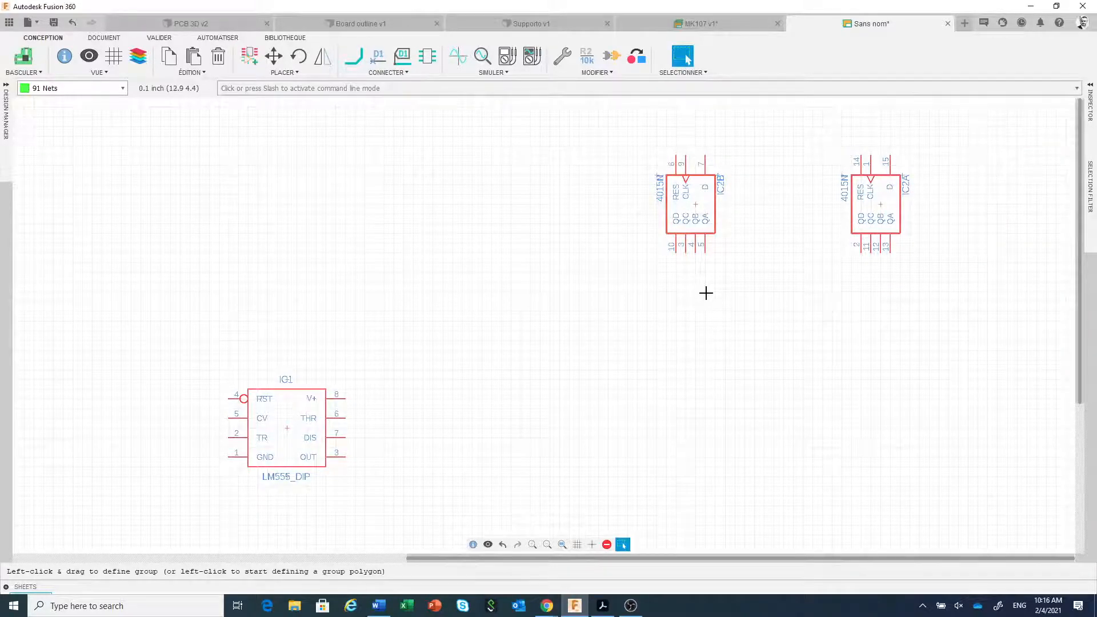
# Check the chip layout in the MK107 diagram in Adobe Acrobat, return to Fusion 360 and move the LM555 timer up about 0.9 inch.
pyautogui.scroll(1, 709, 292)
pyautogui.scroll(-2, 706, 293)
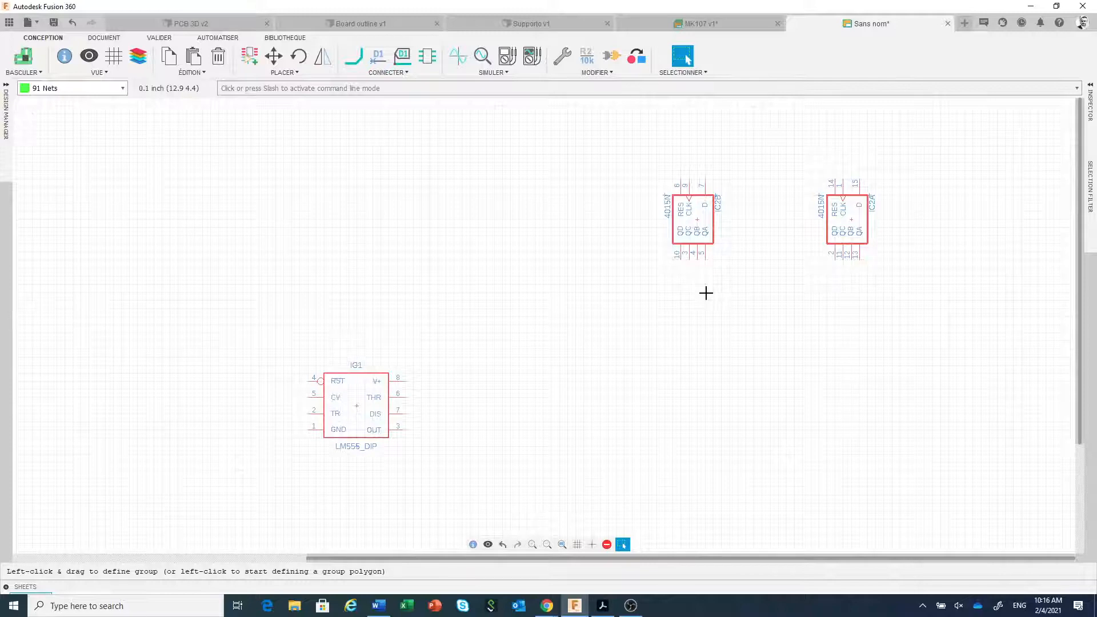
pyautogui.click(608, 612)
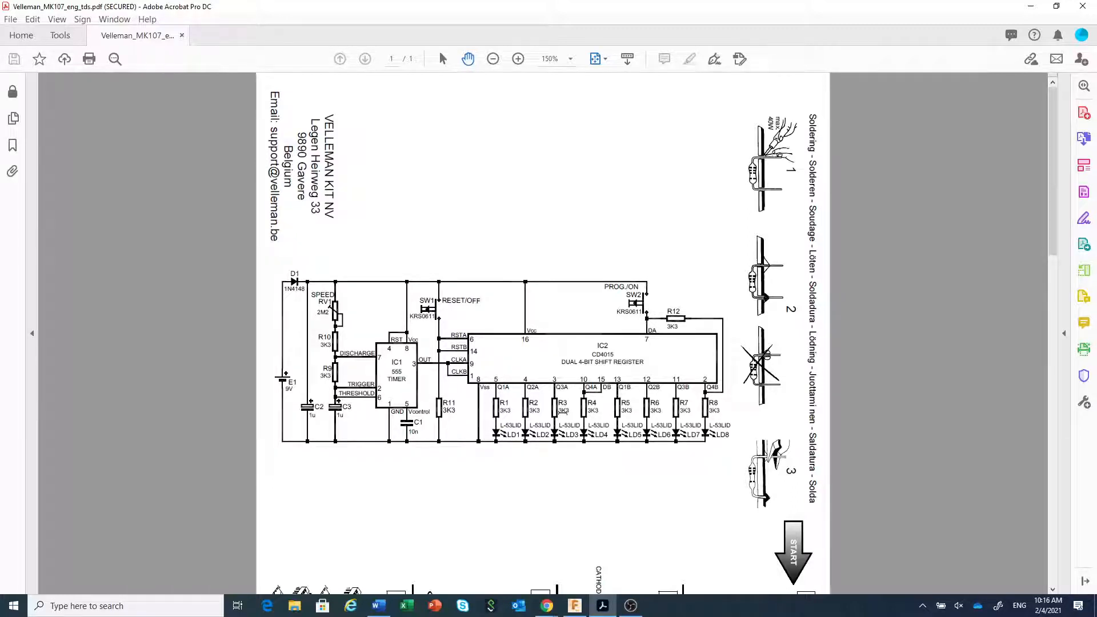
pyautogui.moveTo(575, 611)
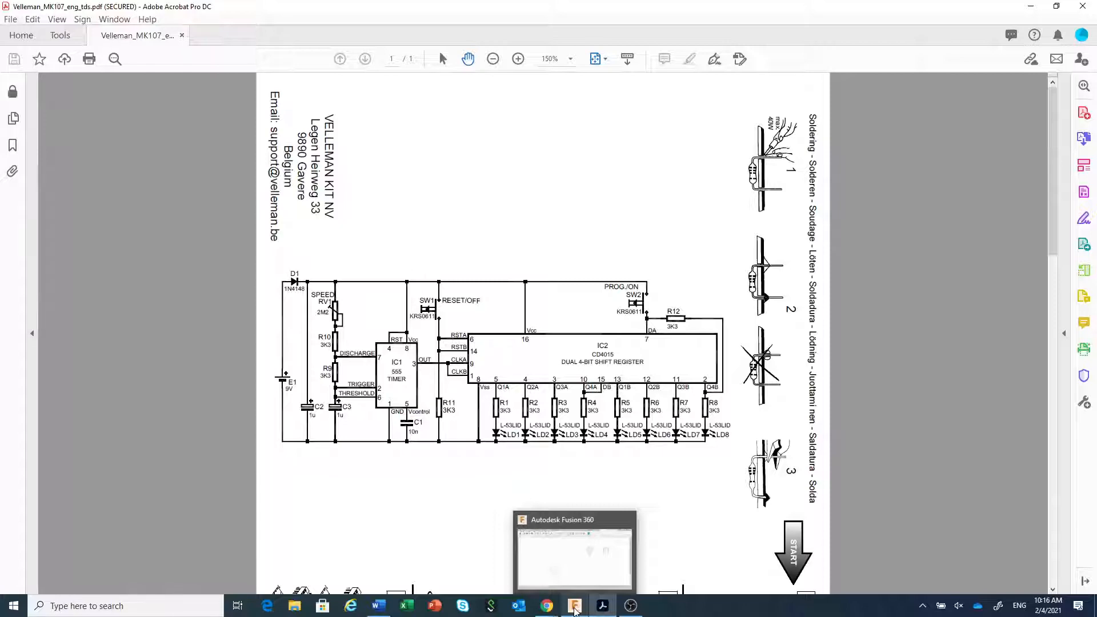
pyautogui.click(575, 609)
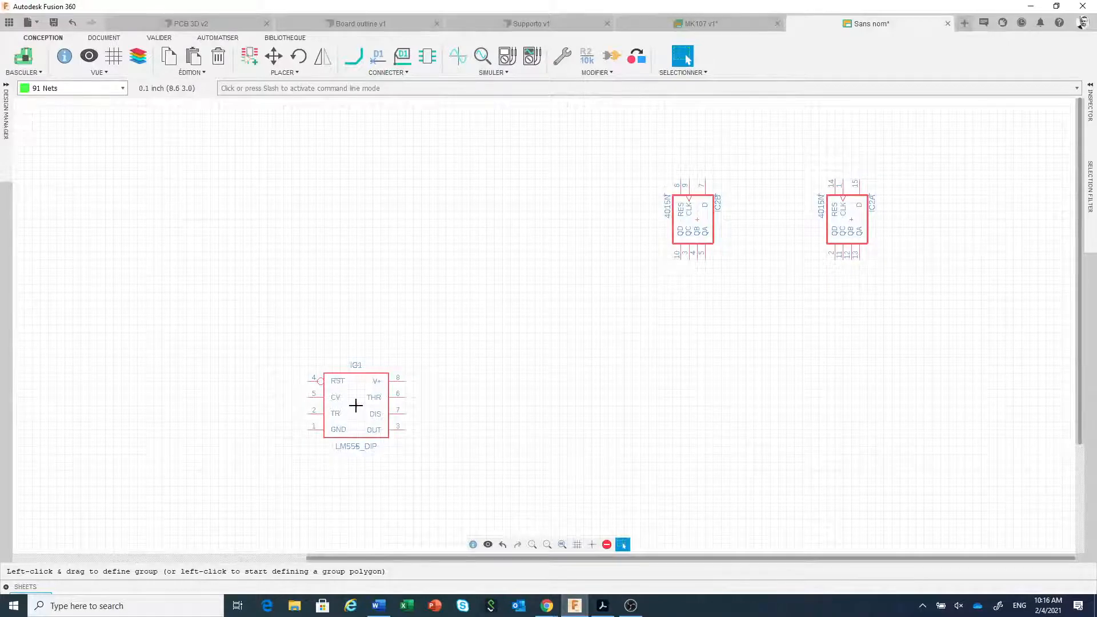
pyautogui.moveTo(356, 405); pyautogui.dragTo(366, 332)
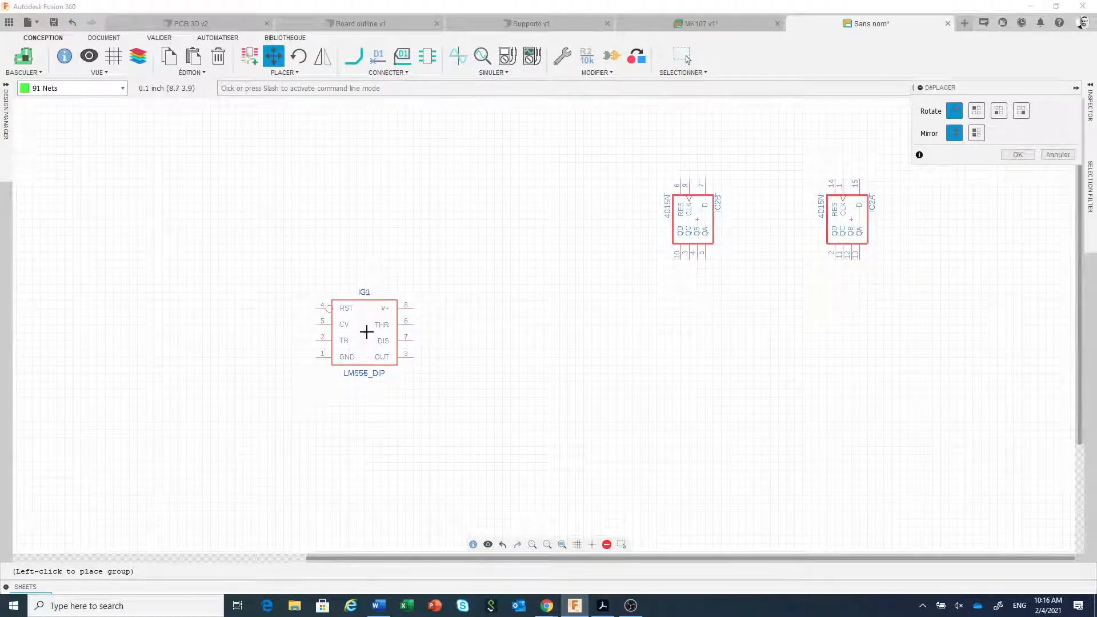
pyautogui.press('Escape')
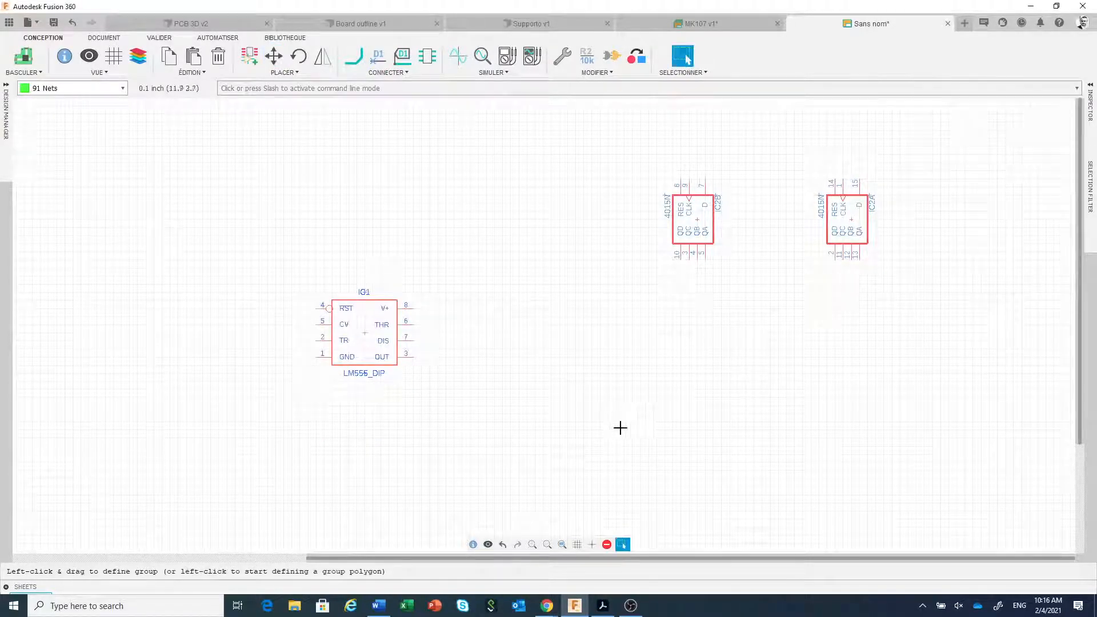
# Choose the R-US_AXIAL-7.2MM-PITCH resistor from the local Resistor library as the part to add.
pyautogui.click(249, 56)
pyautogui.click(44, 376)
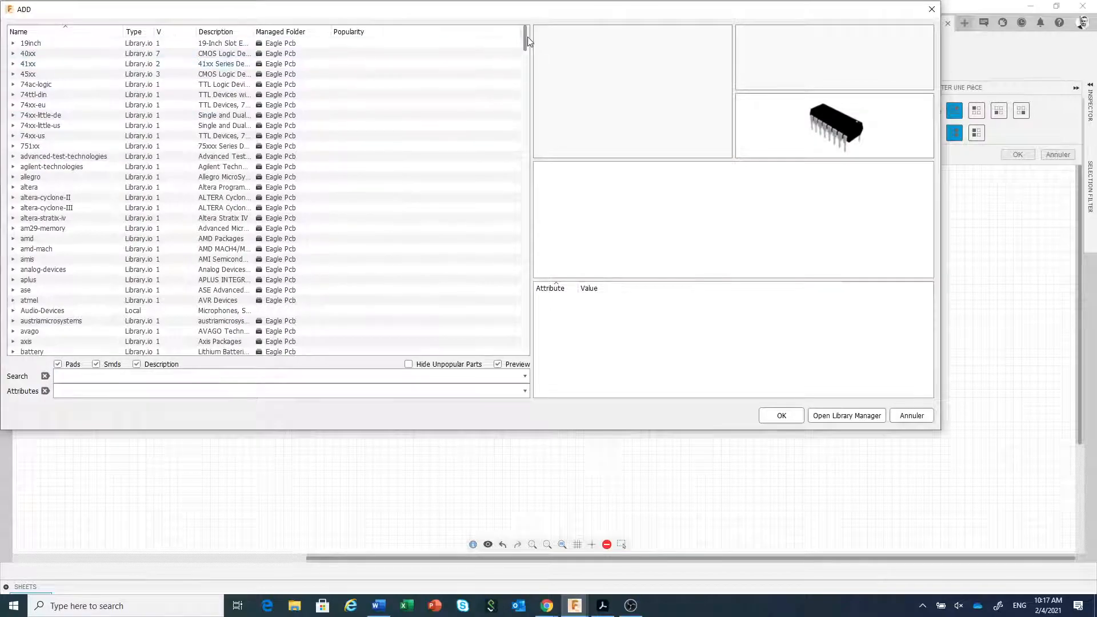
pyautogui.moveTo(524, 40); pyautogui.dragTo(511, 273)
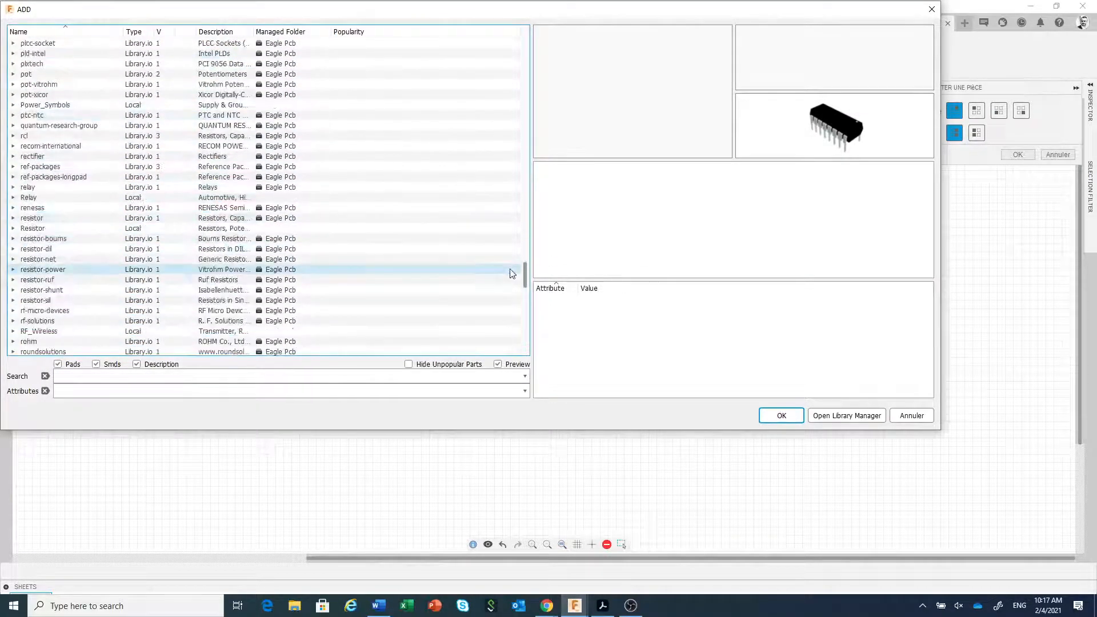
pyautogui.click(14, 228)
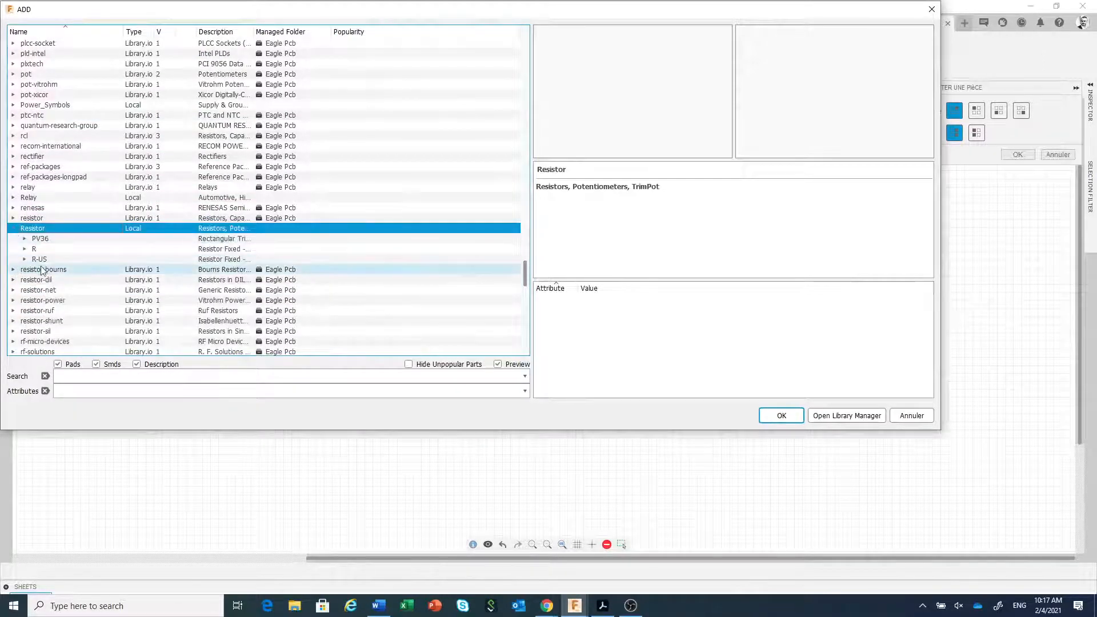
pyautogui.click(24, 260)
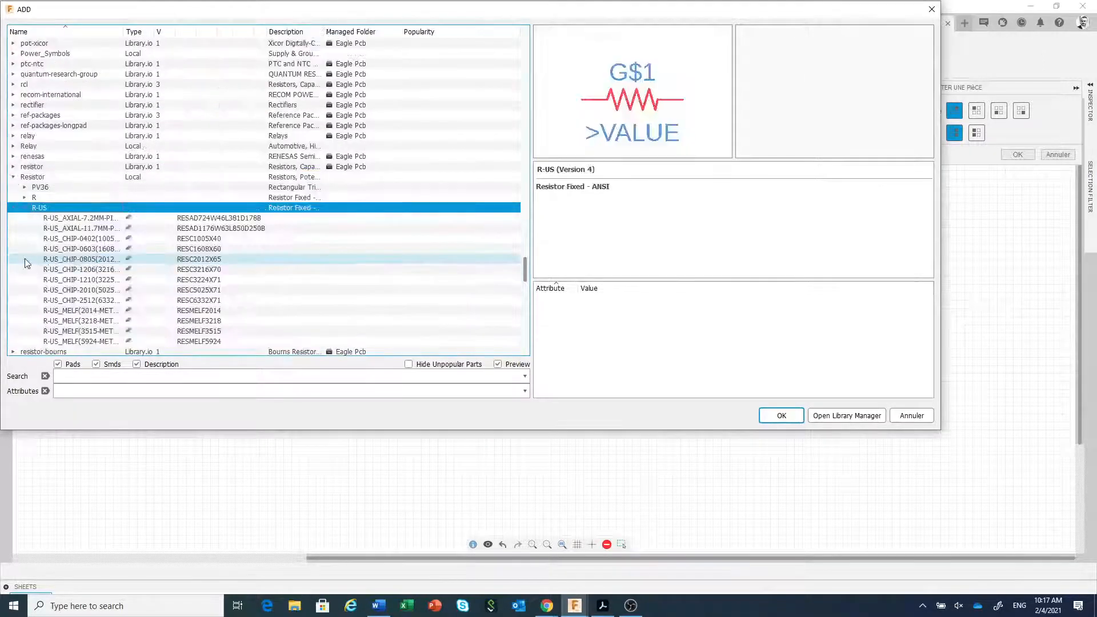
pyautogui.click(81, 220)
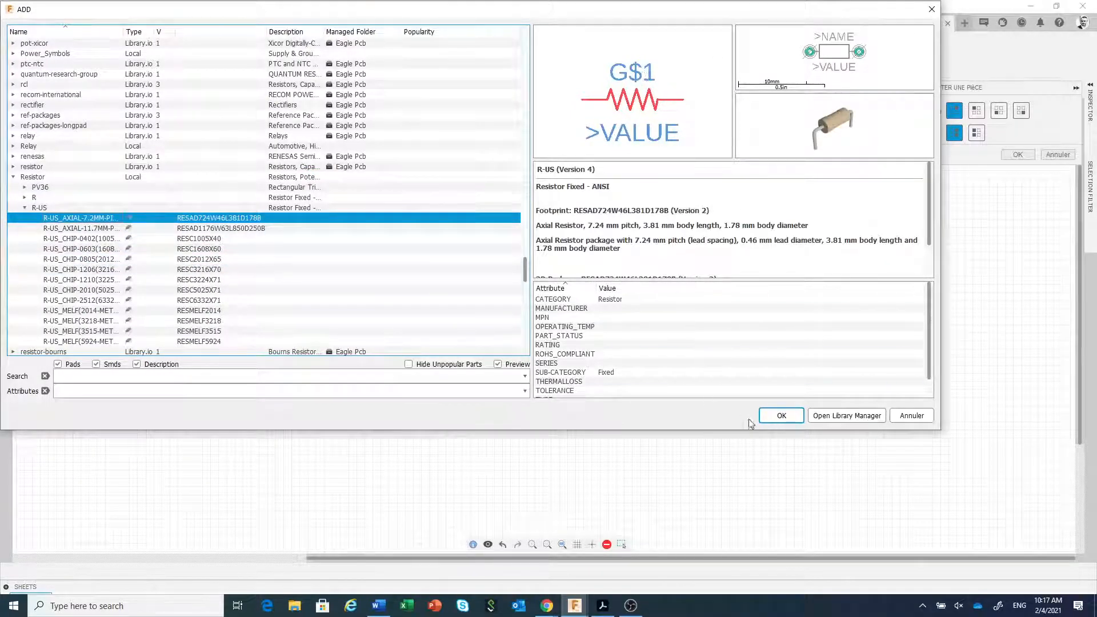
pyautogui.click(781, 416)
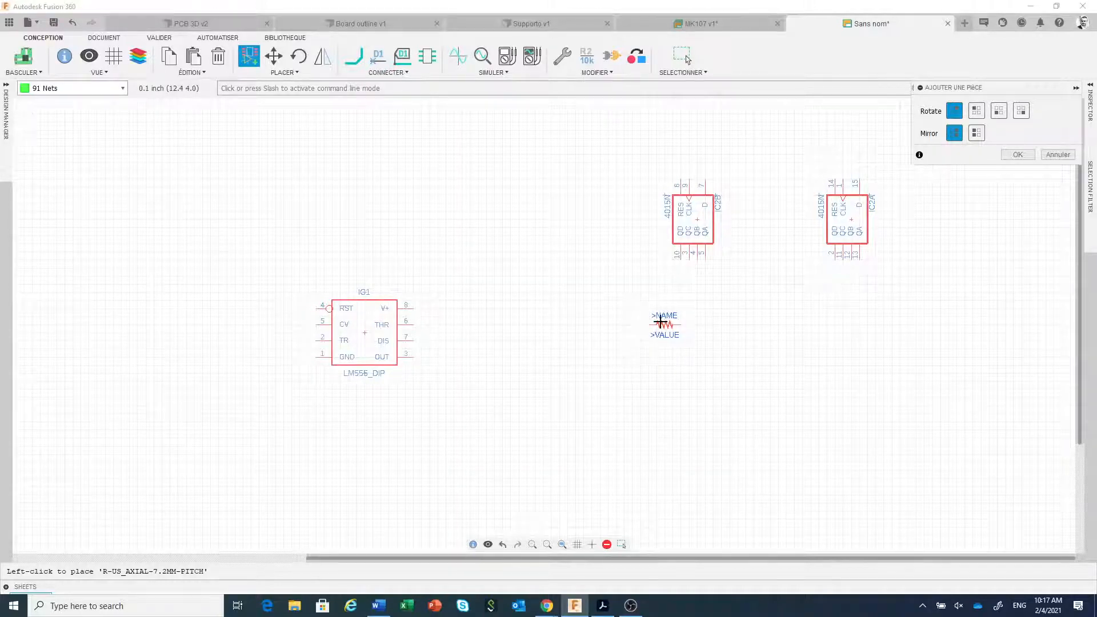
# Rotate the resistor to 90° and place one vertically below the first 4015N gate at about (12.4, 4.0) inch.
pyautogui.rightClick(660, 322)
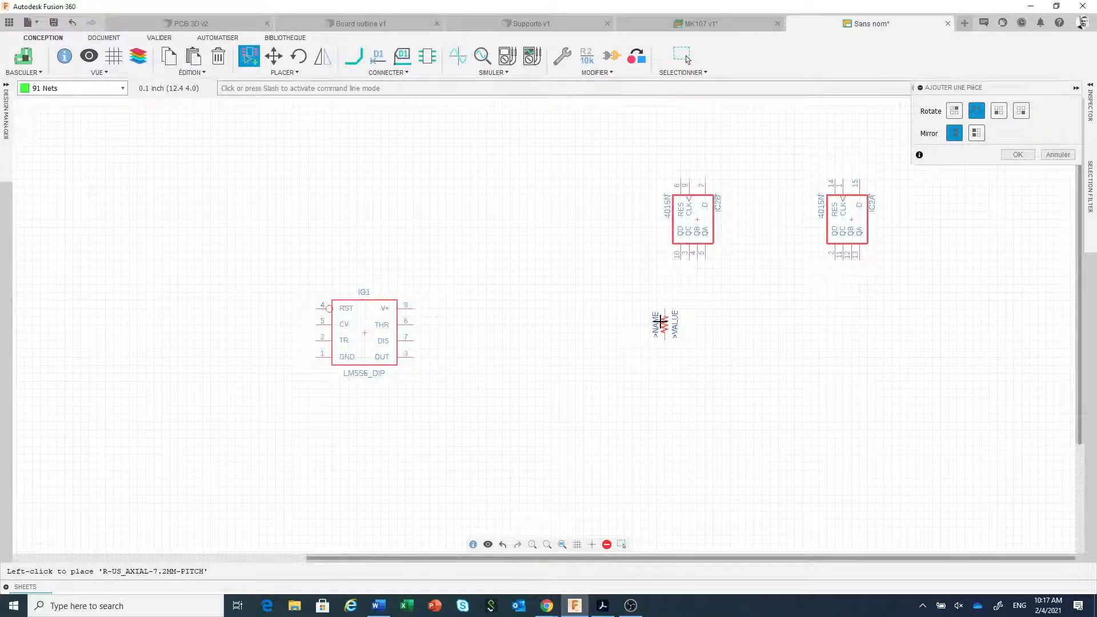
pyautogui.click(661, 323)
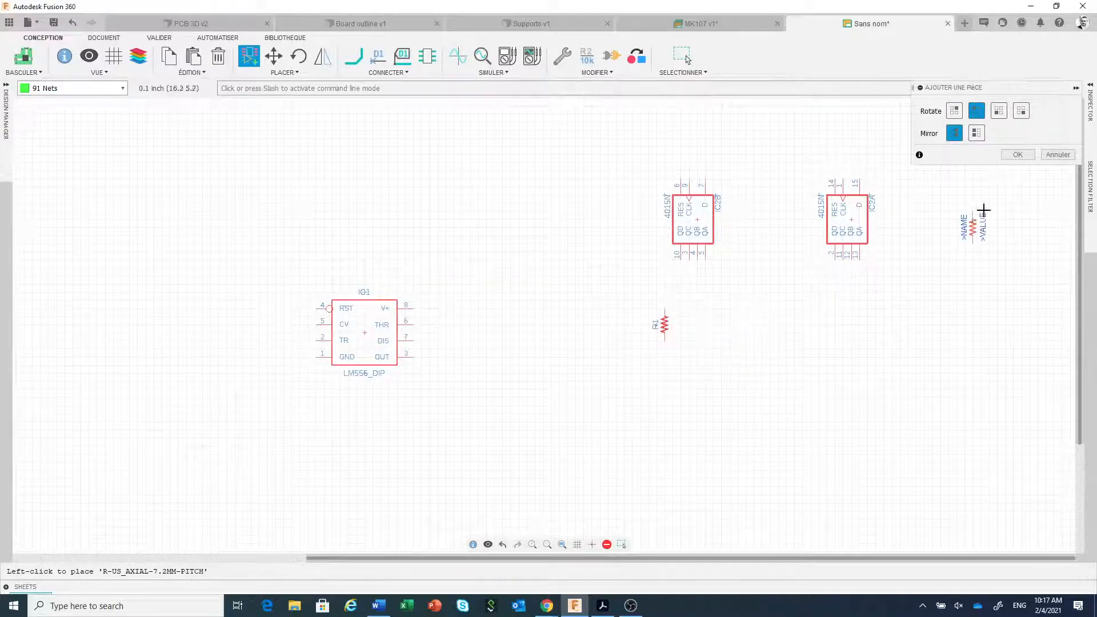
pyautogui.click(1011, 155)
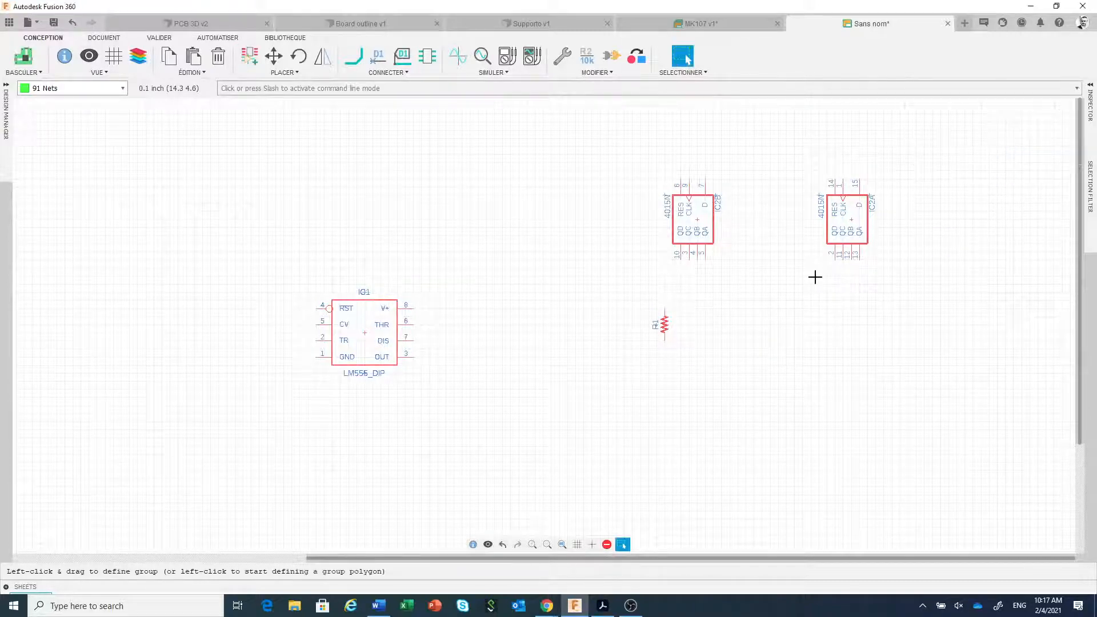
# Set the value of resistor R1 to 3K3 in its part properties.
pyautogui.click(1090, 86)
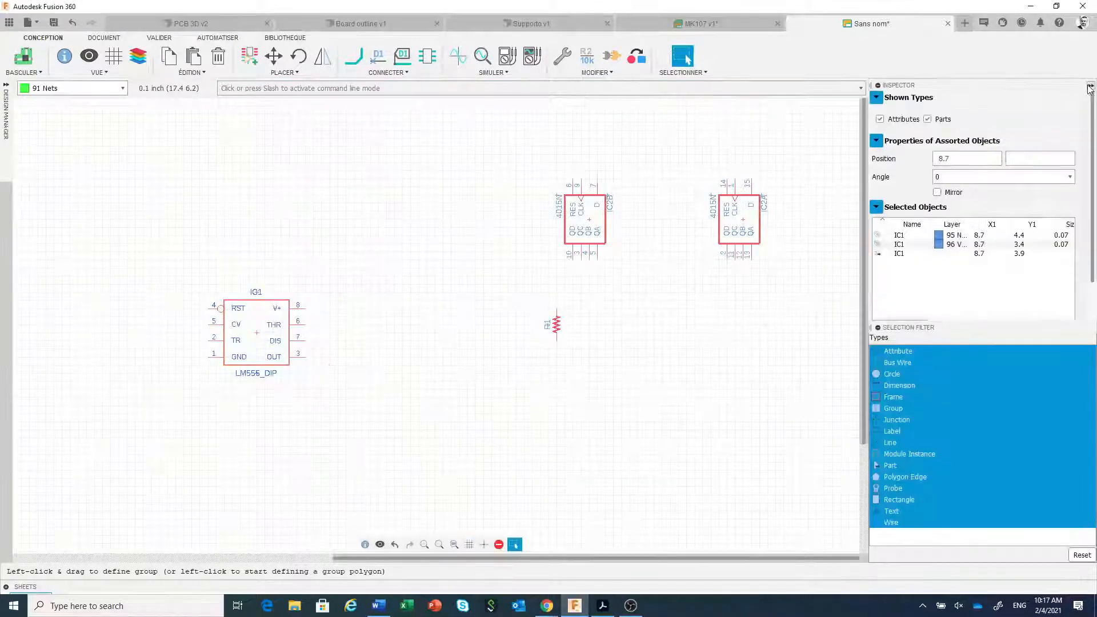
pyautogui.scroll(5, 562, 337)
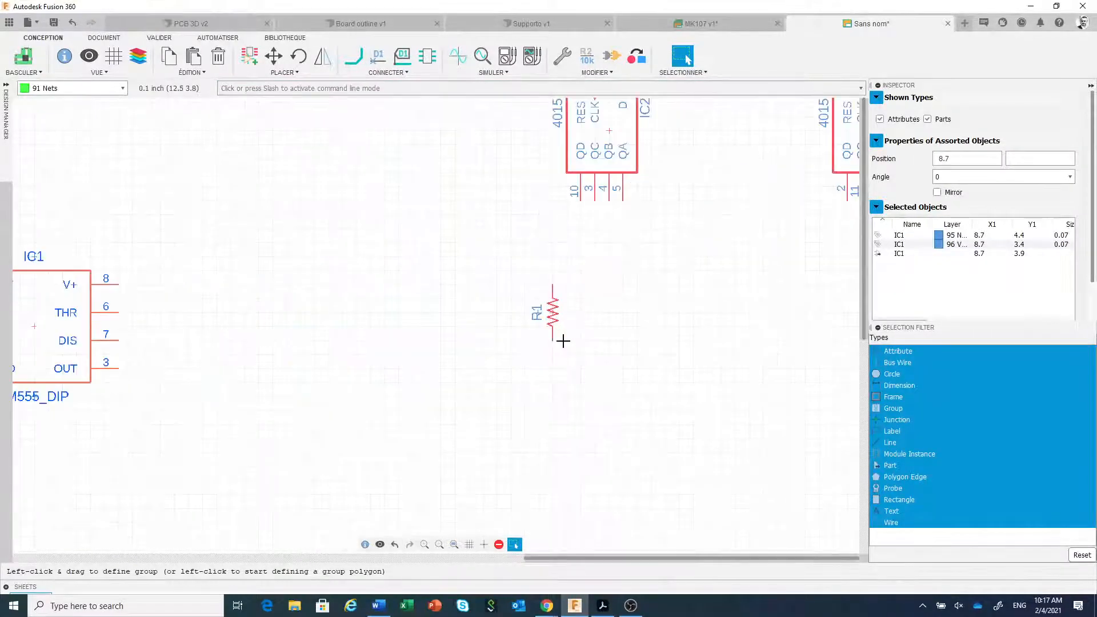
pyautogui.scroll(1, 562, 337)
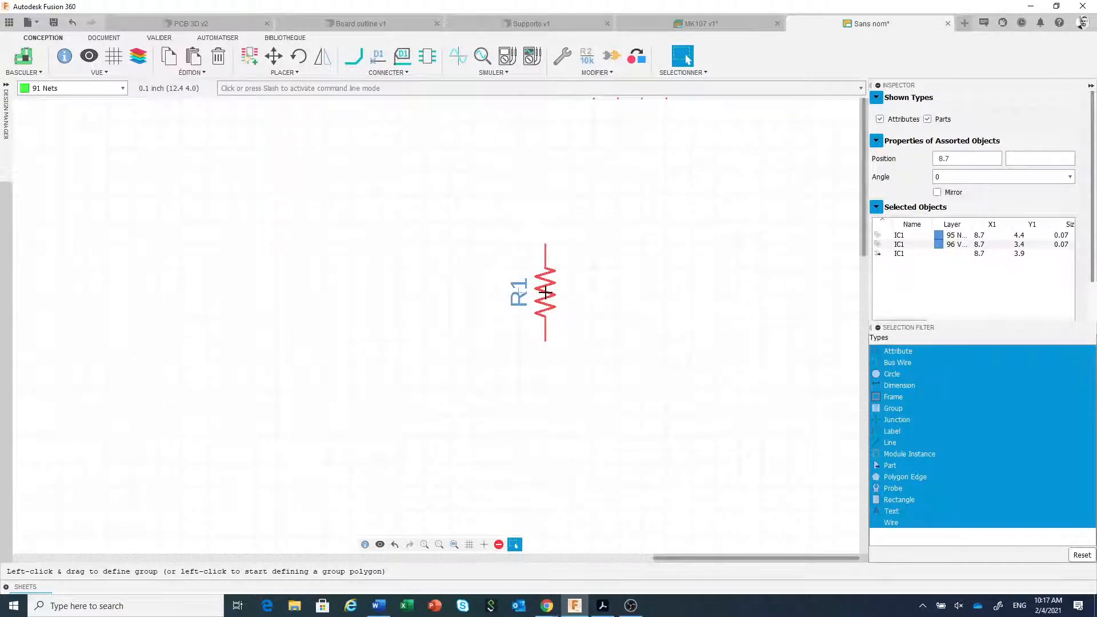
pyautogui.click(545, 293)
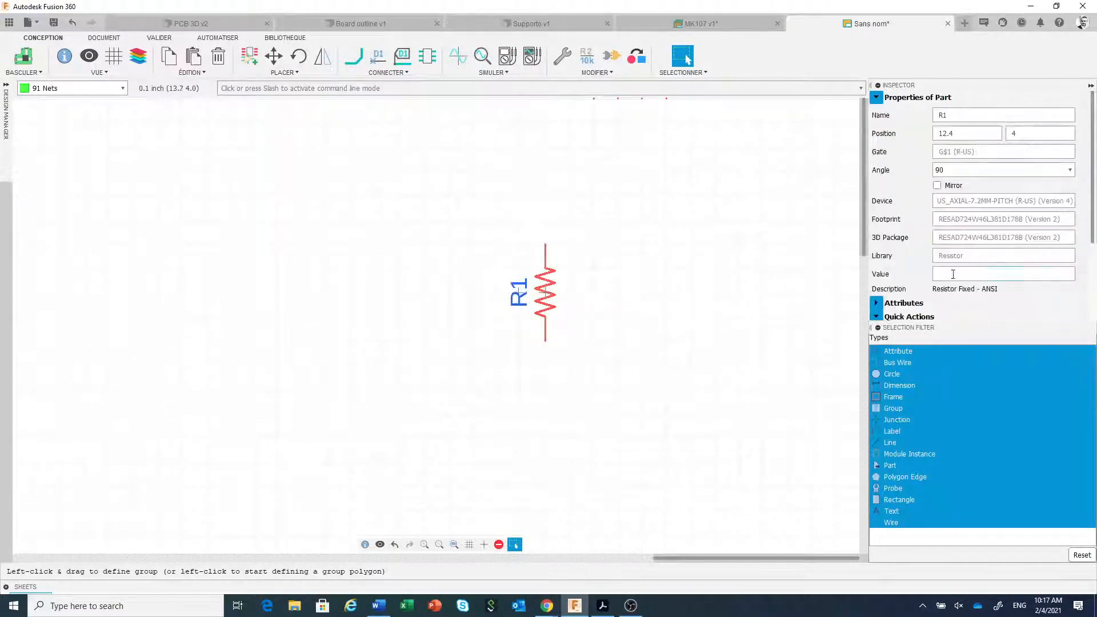
pyautogui.click(958, 272)
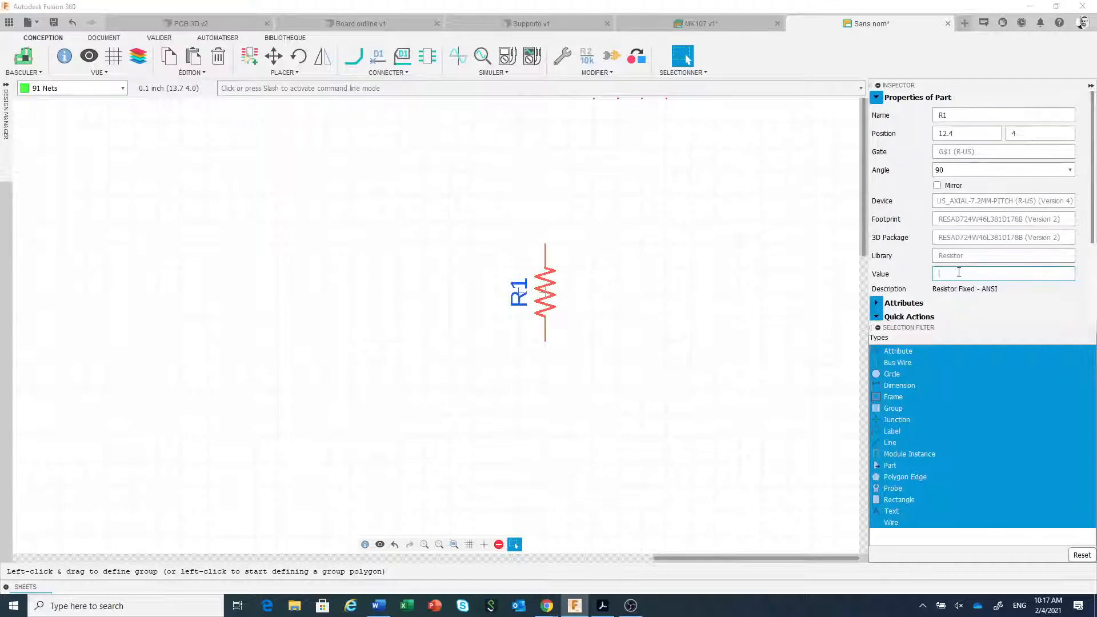
pyautogui.write('3K3')
pyautogui.press('Return')
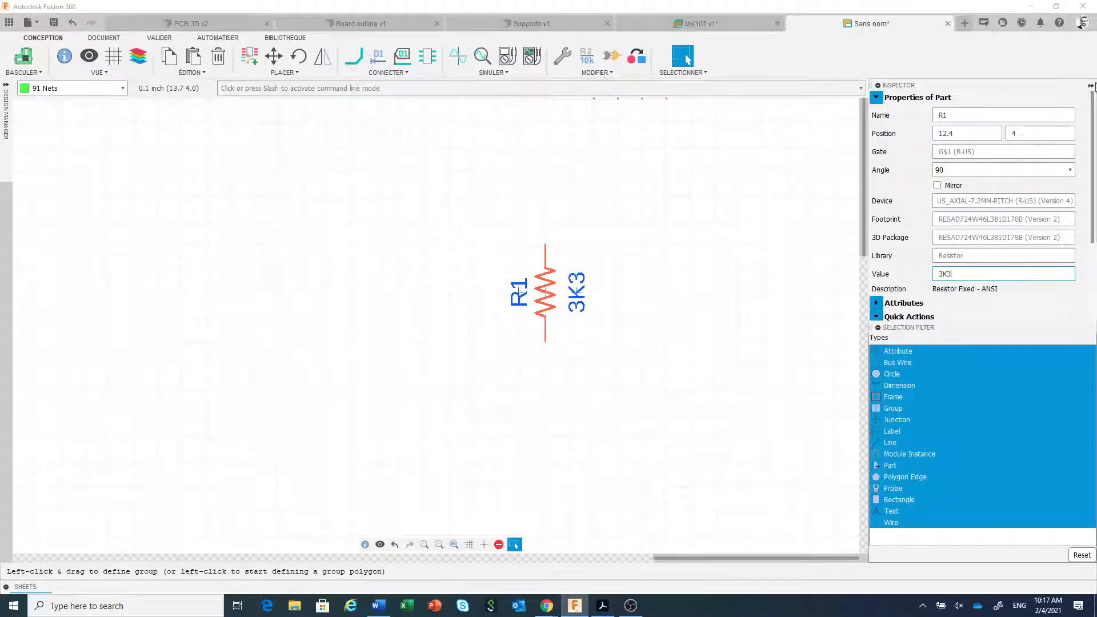
pyautogui.click(1091, 86)
# Copy the 3K3 resistor R1 and place the duplicate beside it at about (12.8, 4.0) inch.
pyautogui.scroll(2, 733, 341)
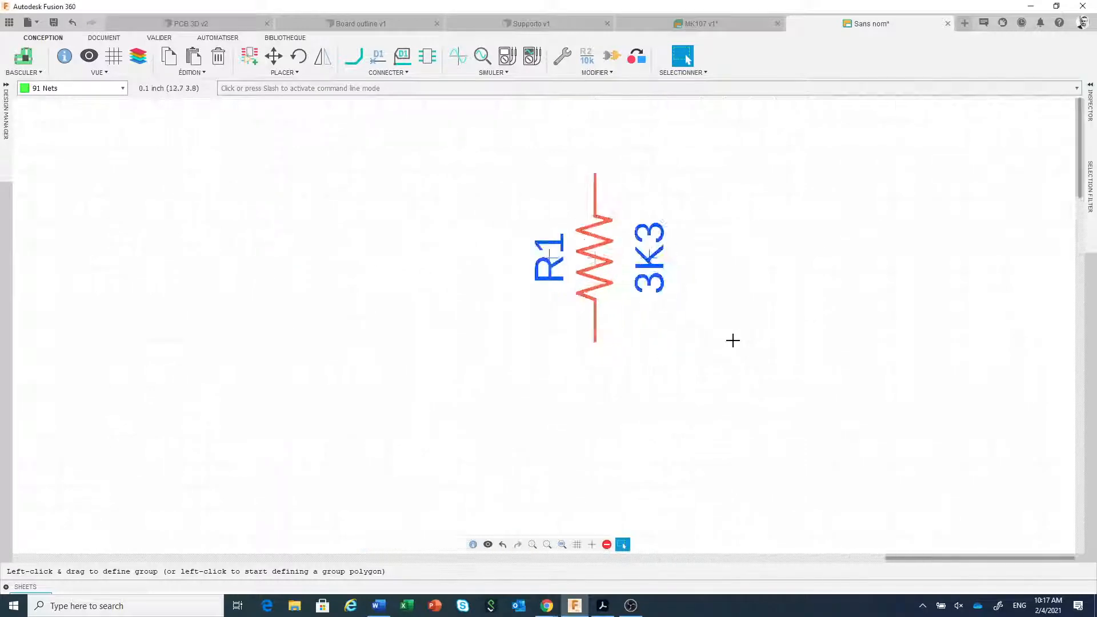
pyautogui.scroll(-5, 734, 340)
pyautogui.moveTo(746, 341); pyautogui.dragTo(592, 369, button='middle')
pyautogui.scroll(-1, 551, 354)
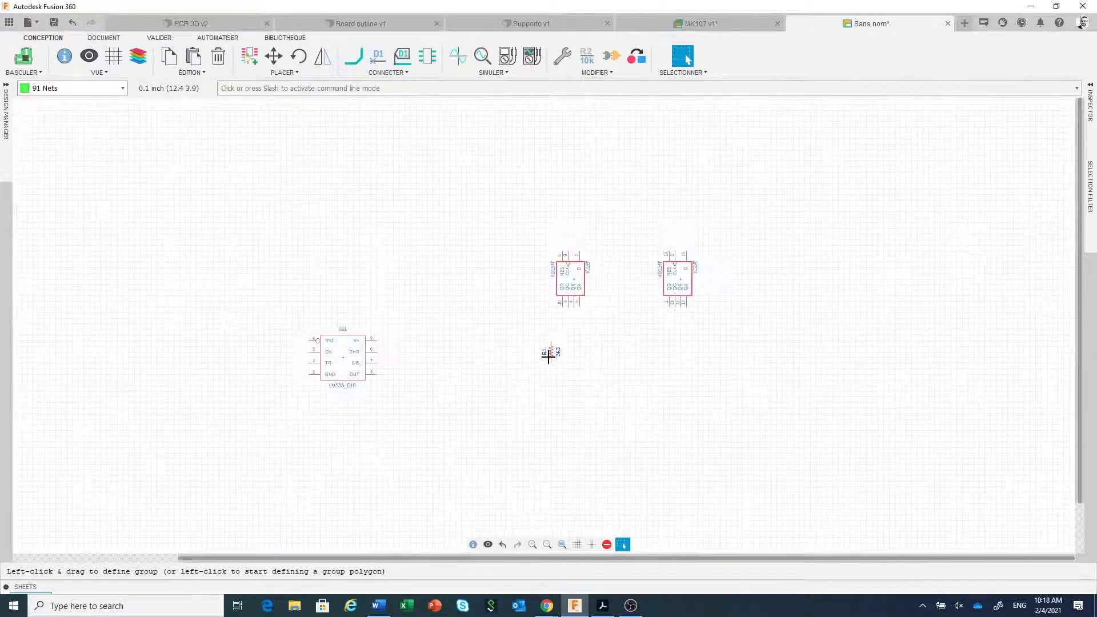
pyautogui.scroll(1, 557, 352)
pyautogui.scroll(-1, 562, 353)
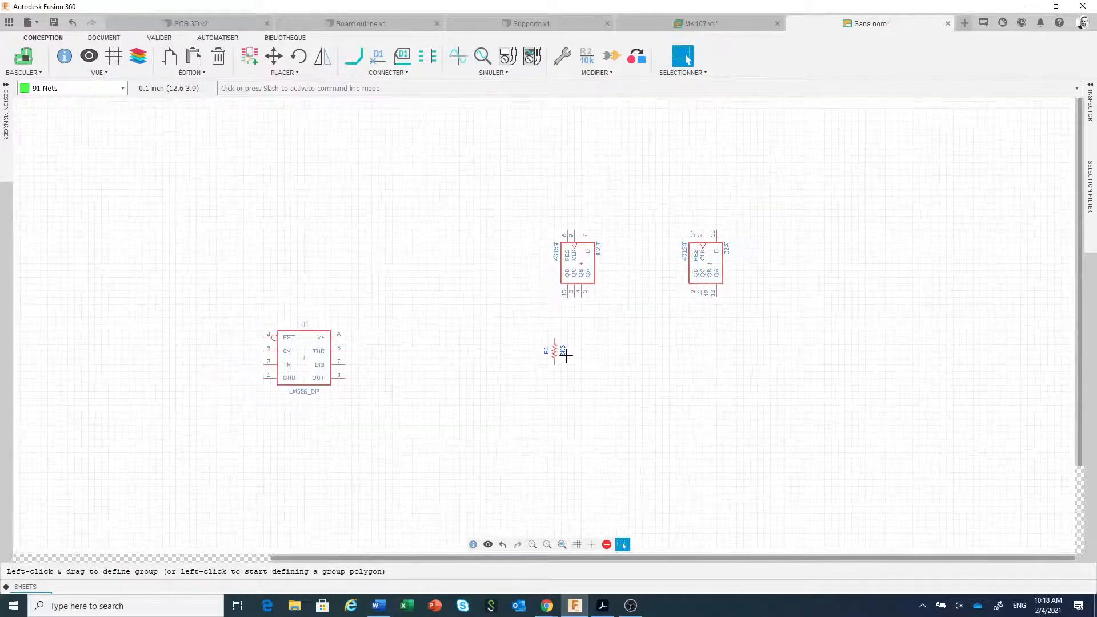
pyautogui.scroll(3, 563, 354)
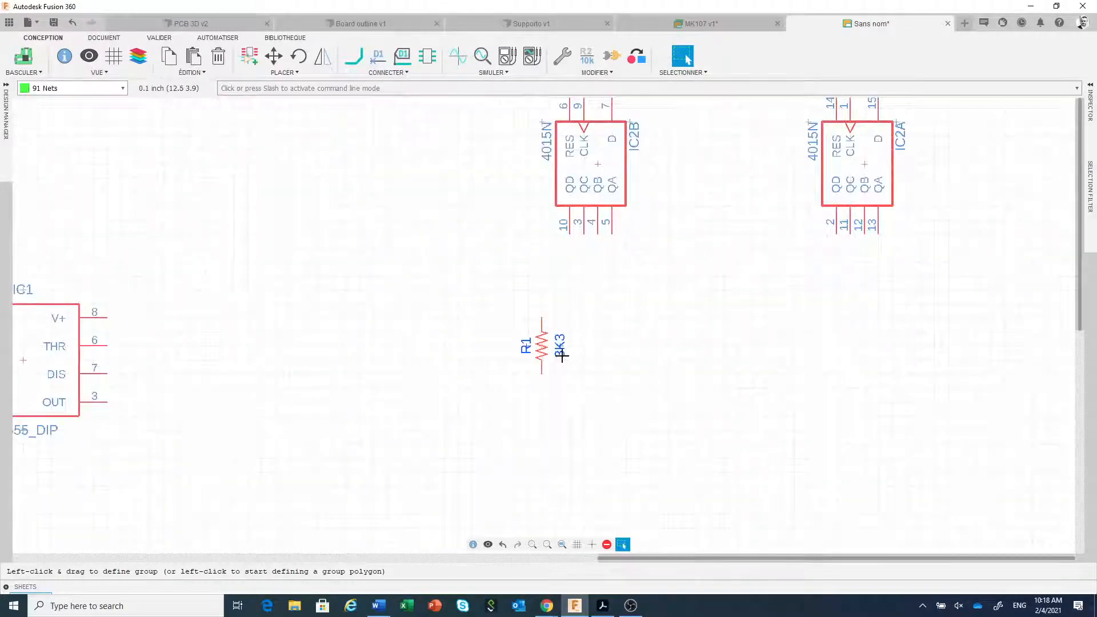
pyautogui.scroll(2, 560, 350)
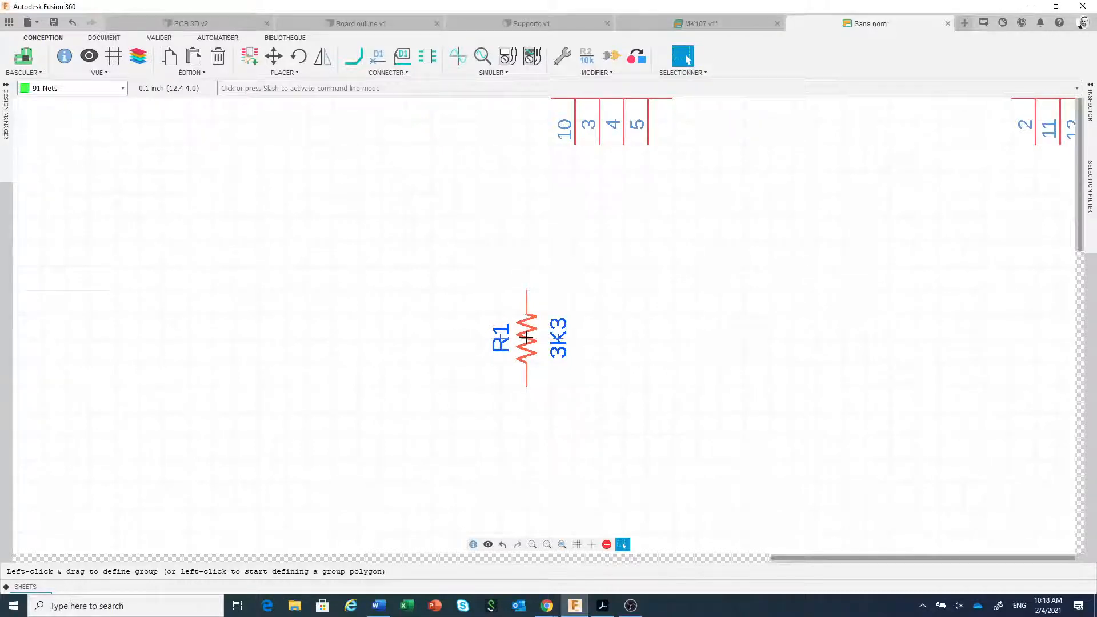
pyautogui.rightClick(526, 338)
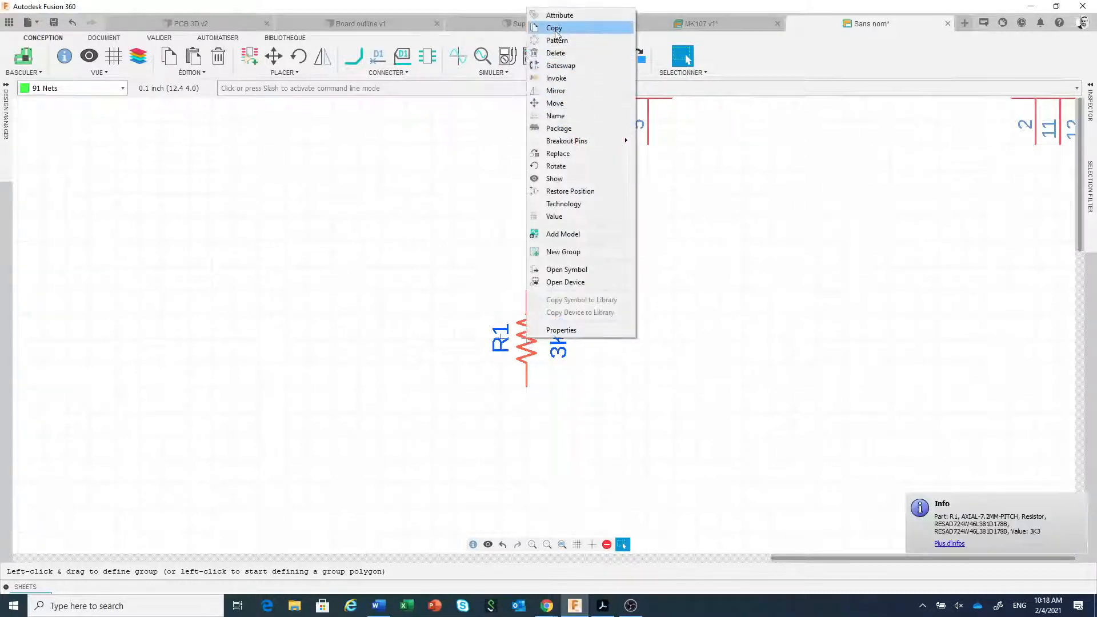
pyautogui.click(554, 28)
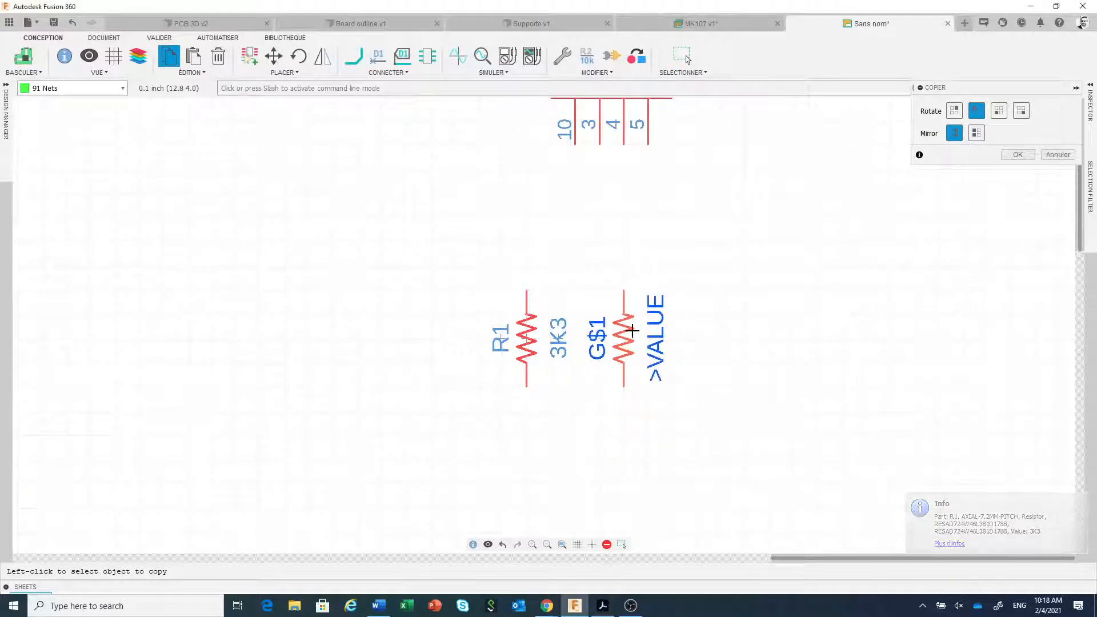
pyautogui.click(652, 333)
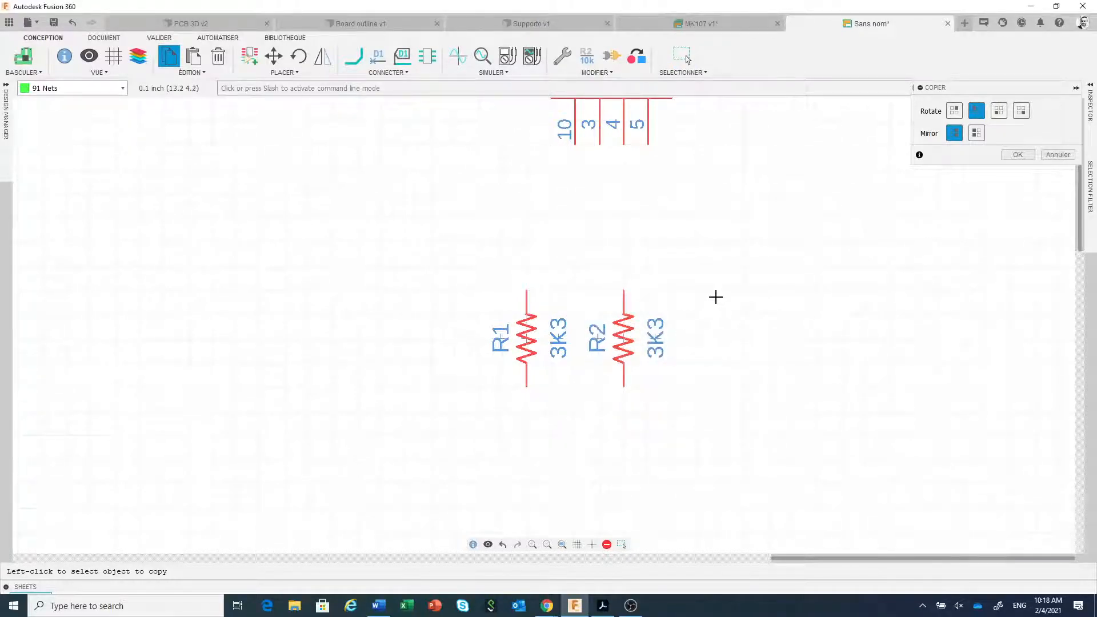
# Paste three more 3K3 resistors in the same row at about x = 13.2, 13.6 and 14.0 inch.
pyautogui.hotkey('ctrl', 'v')
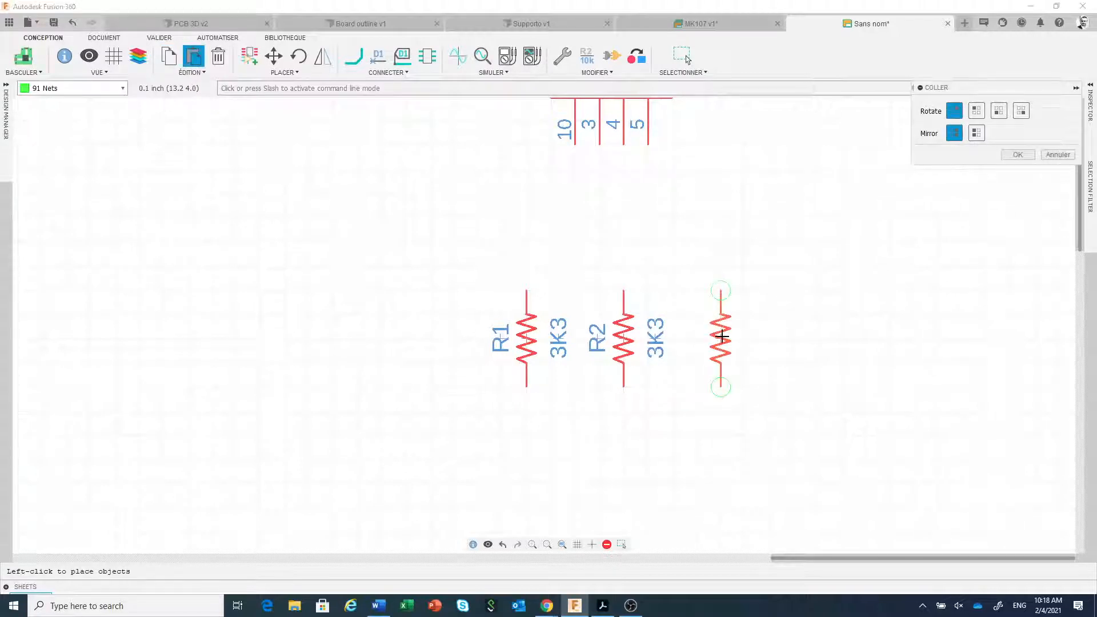
pyautogui.click(722, 337)
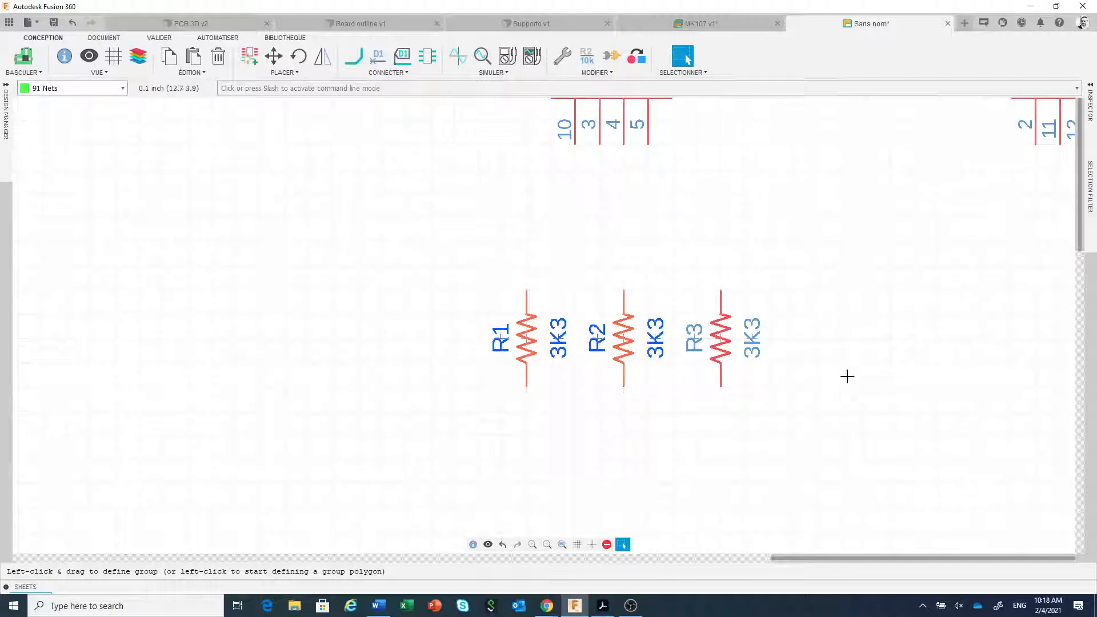
pyautogui.hotkey('ctrl', 'v')
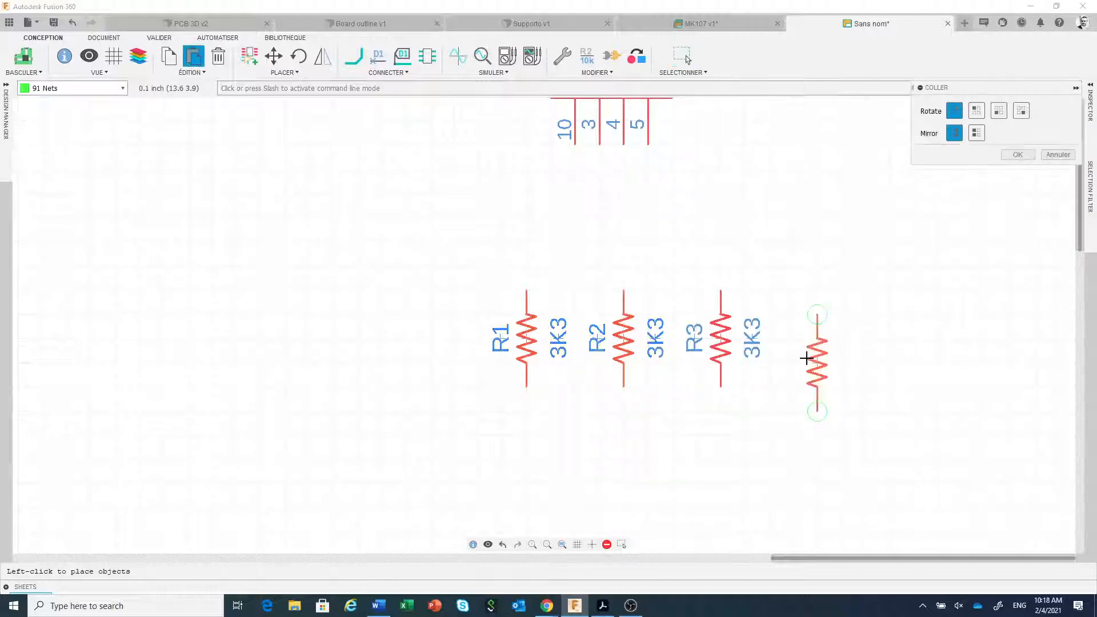
pyautogui.click(806, 333)
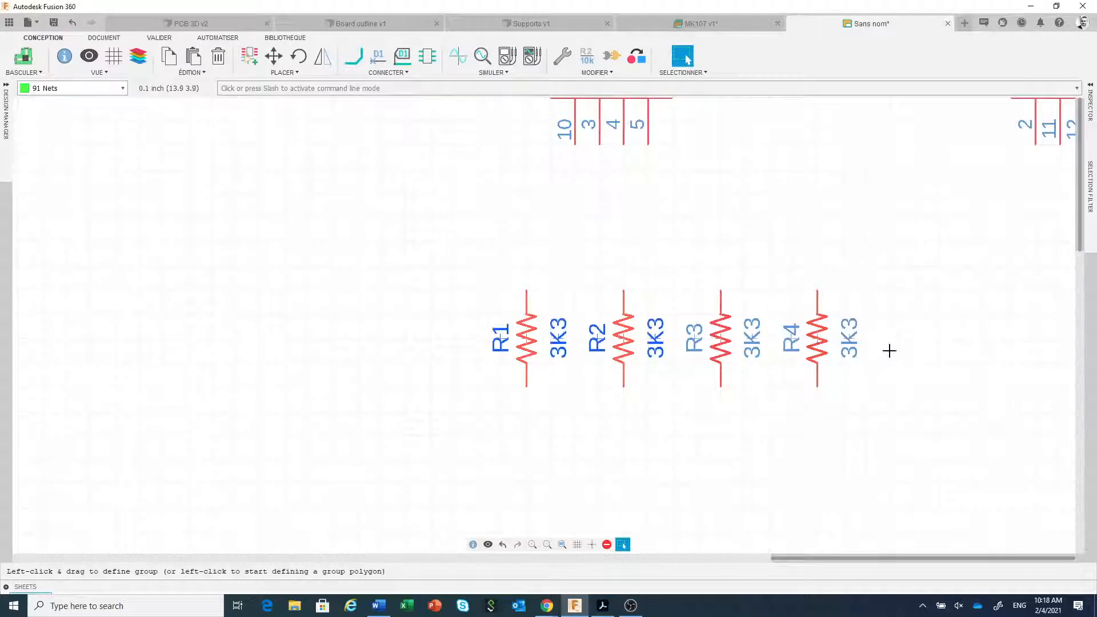
pyautogui.hotkey('ctrl', 'v')
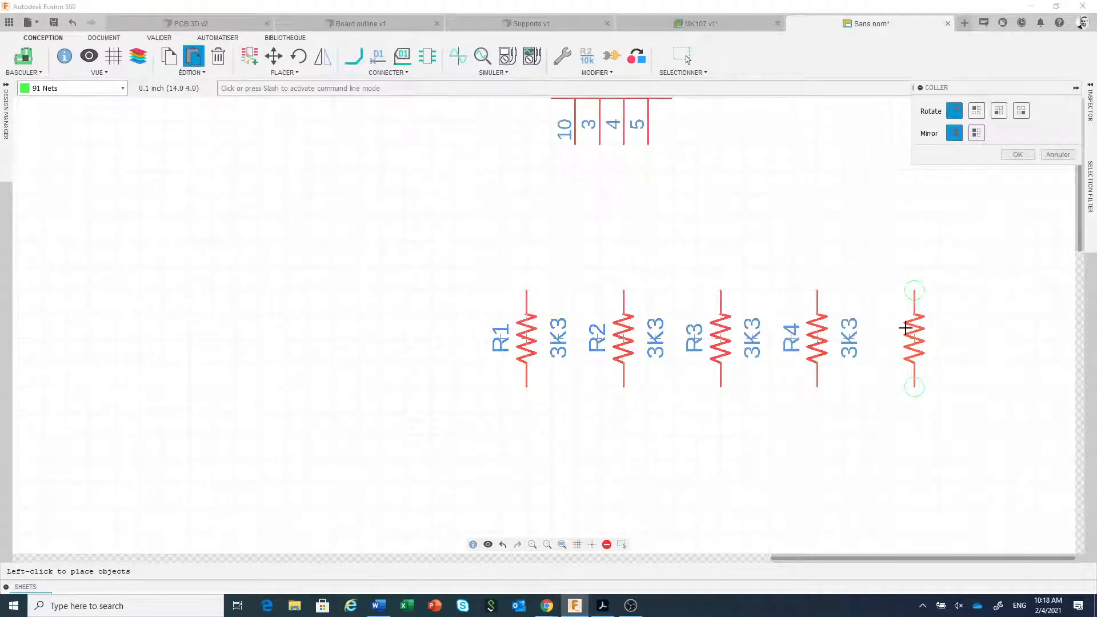
pyautogui.click(904, 327)
# Extend the resistor row with three more pasted 3K3 resistors at about x = 14.4, 14.8 and 15.2 inch.
pyautogui.moveTo(861, 420); pyautogui.dragTo(597, 413, button='middle')
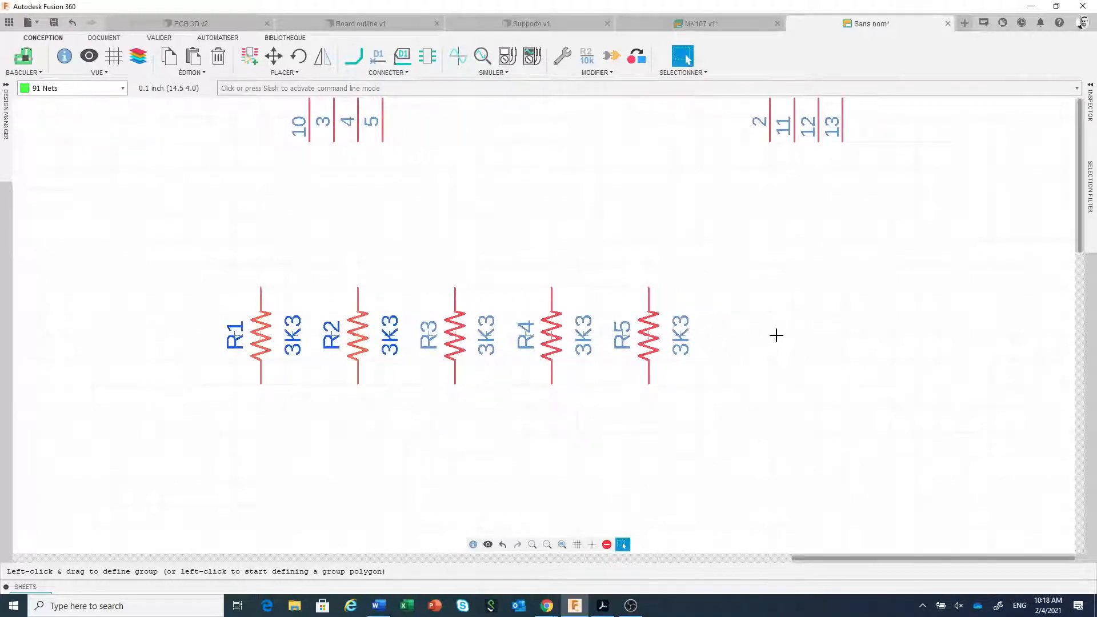
pyautogui.hotkey('ctrl', 'v')
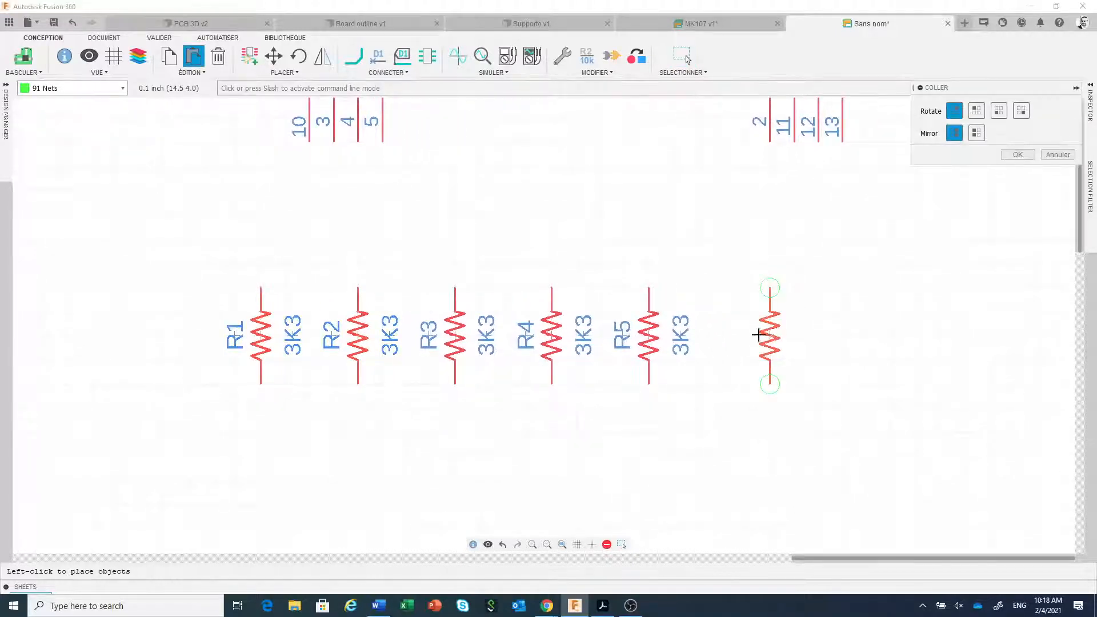
pyautogui.click(750, 333)
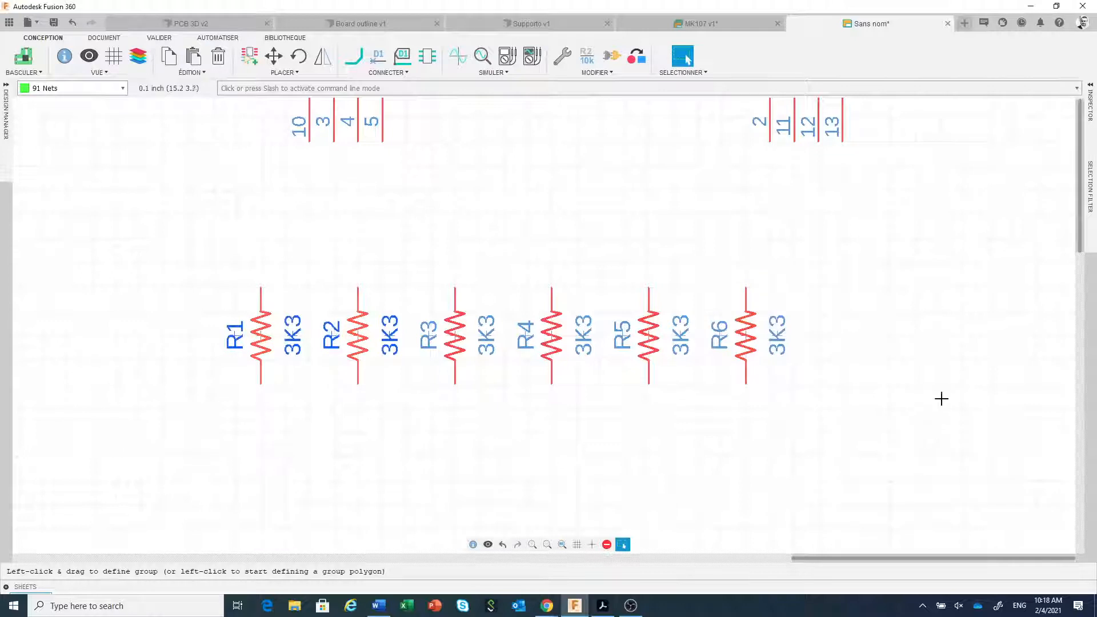
pyautogui.hotkey('ctrl', 'v')
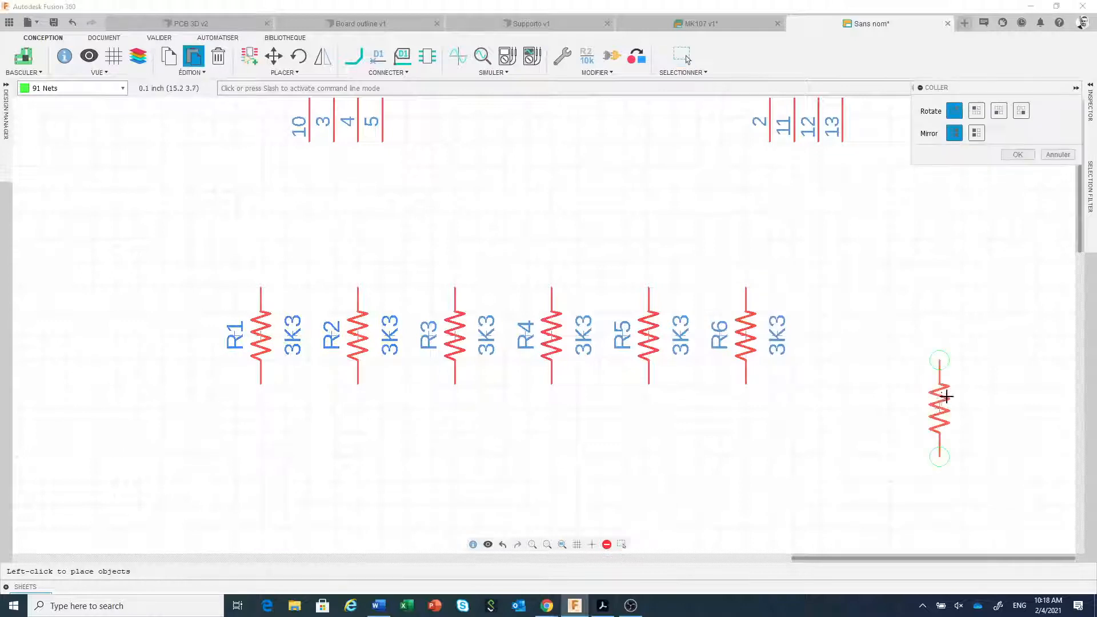
pyautogui.click(842, 340)
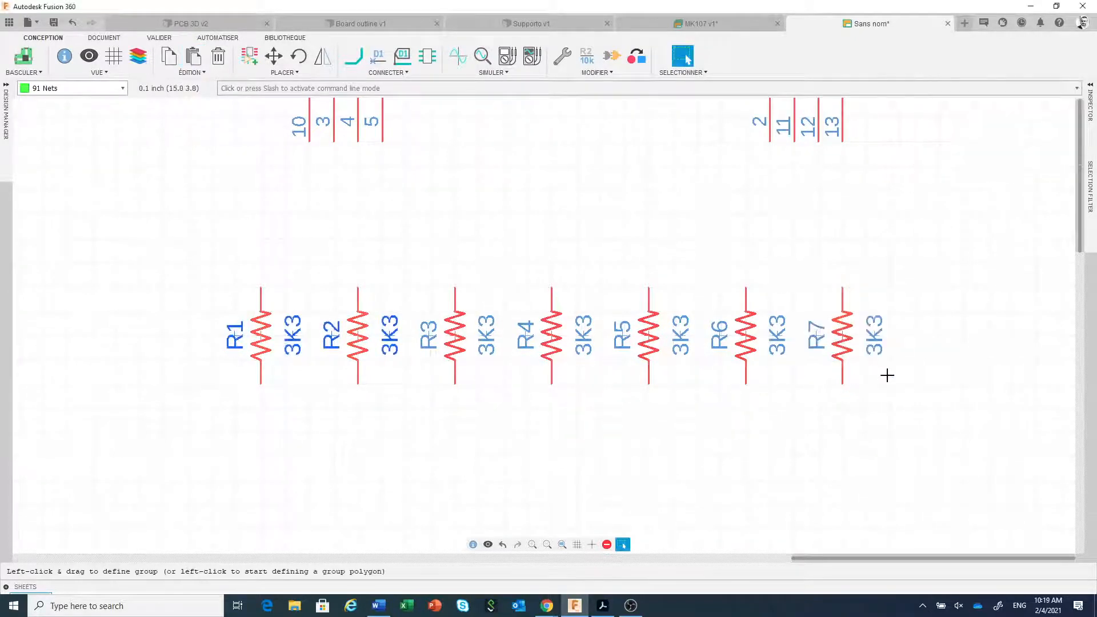
pyautogui.hotkey('ctrl', 'v')
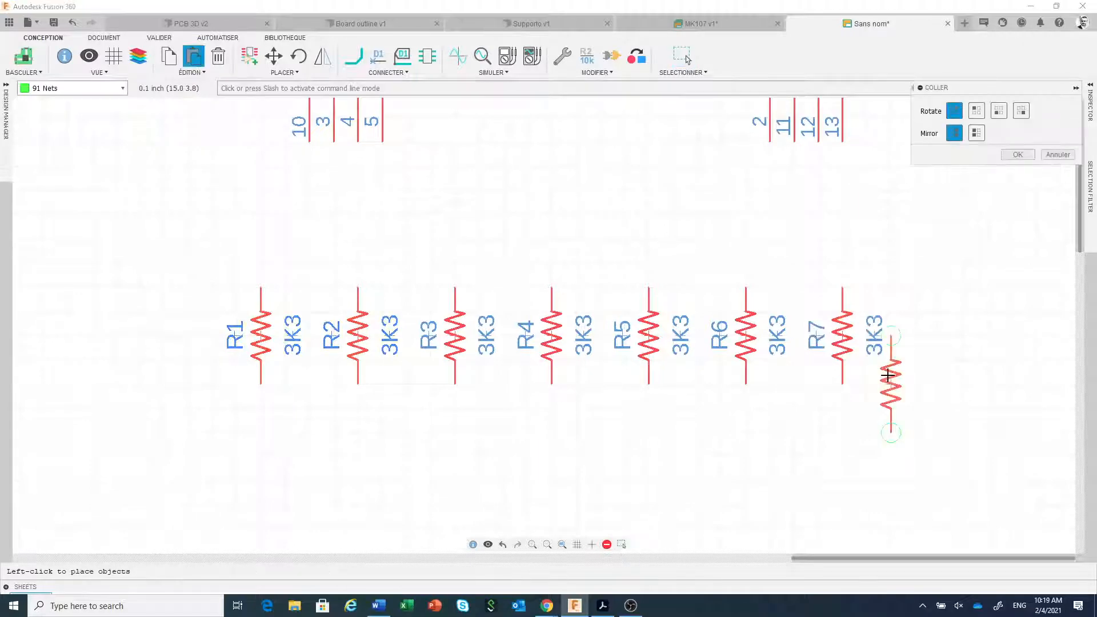
pyautogui.click(931, 332)
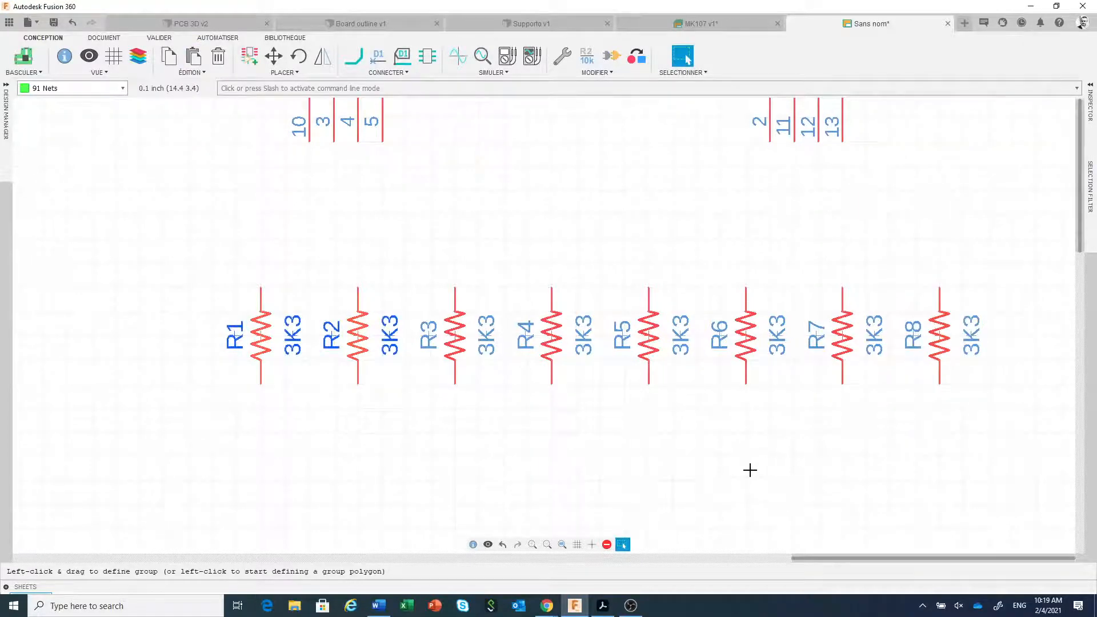
# Check the MK107 circuit PDF in Acrobat, and paste two 3K3 resistors in the schematic at about (6.5, 4.6) and (6.5, 5.7) inch.
pyautogui.scroll(-3, 749, 467)
pyautogui.moveTo(749, 467); pyautogui.dragTo(758, 351, button='middle')
pyautogui.scroll(-2, 758, 351)
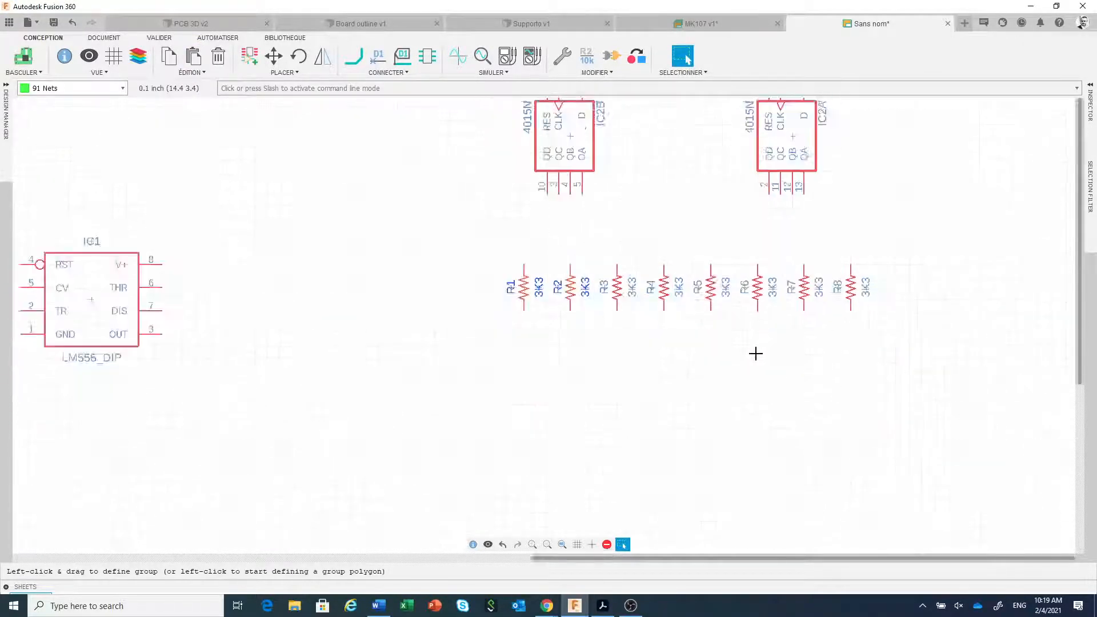
pyautogui.scroll(2, 756, 355)
pyautogui.click(602, 606)
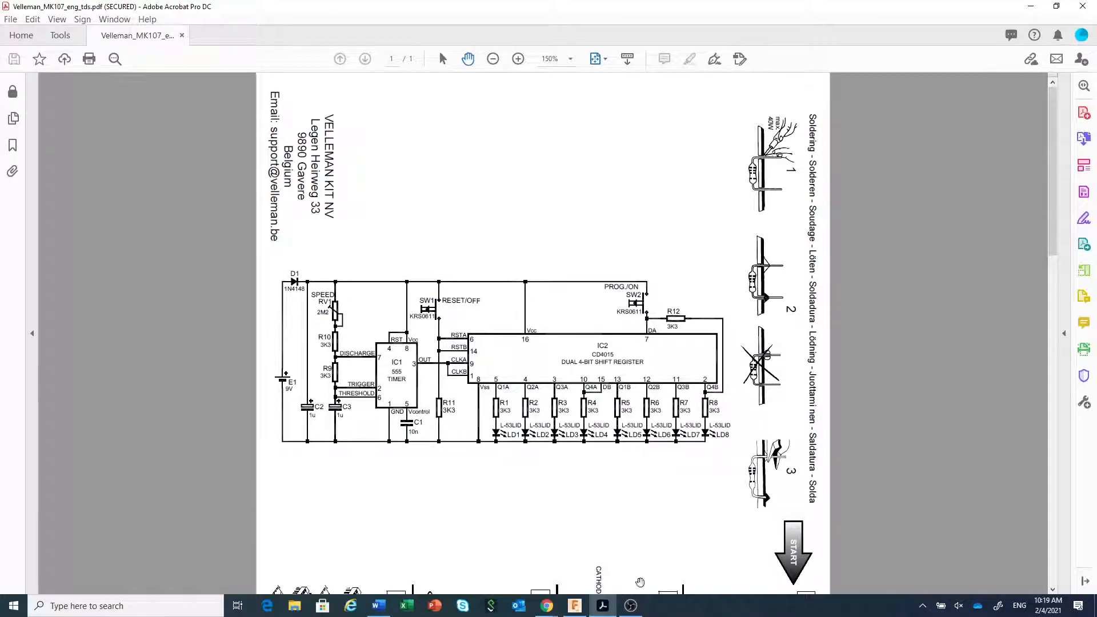
pyautogui.click(581, 606)
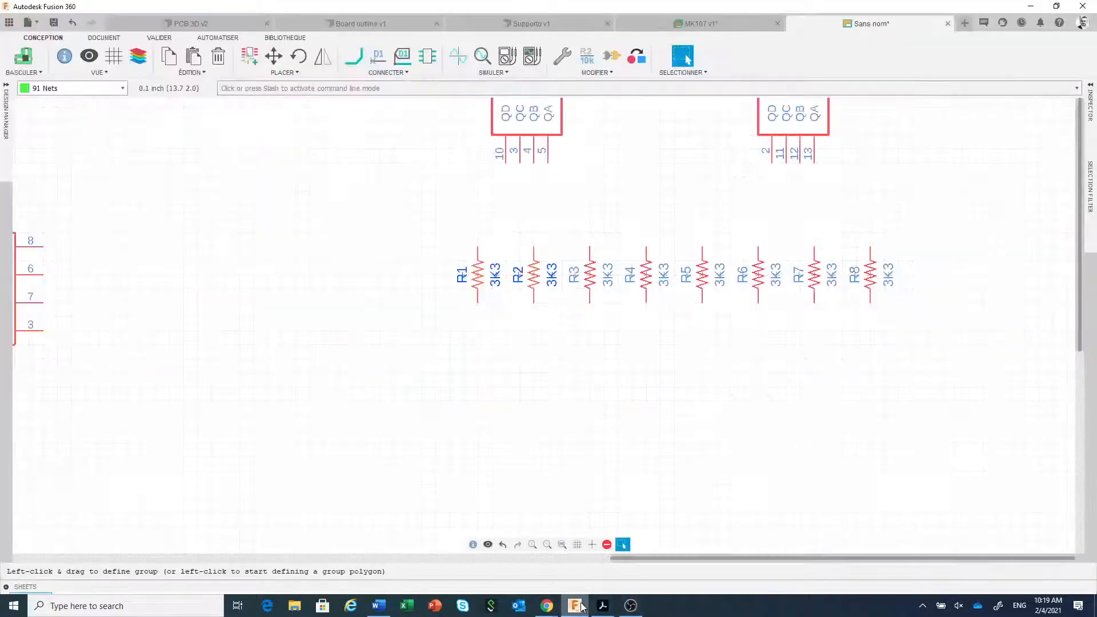
pyautogui.scroll(-5, 683, 492)
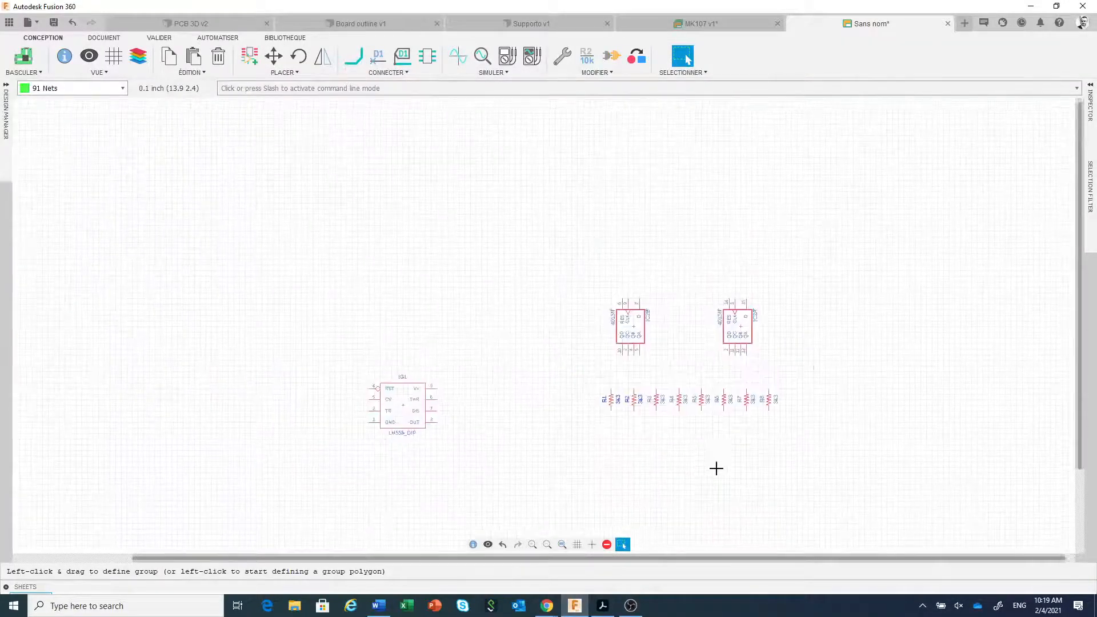
pyautogui.moveTo(716, 469); pyautogui.dragTo(762, 425, button='middle')
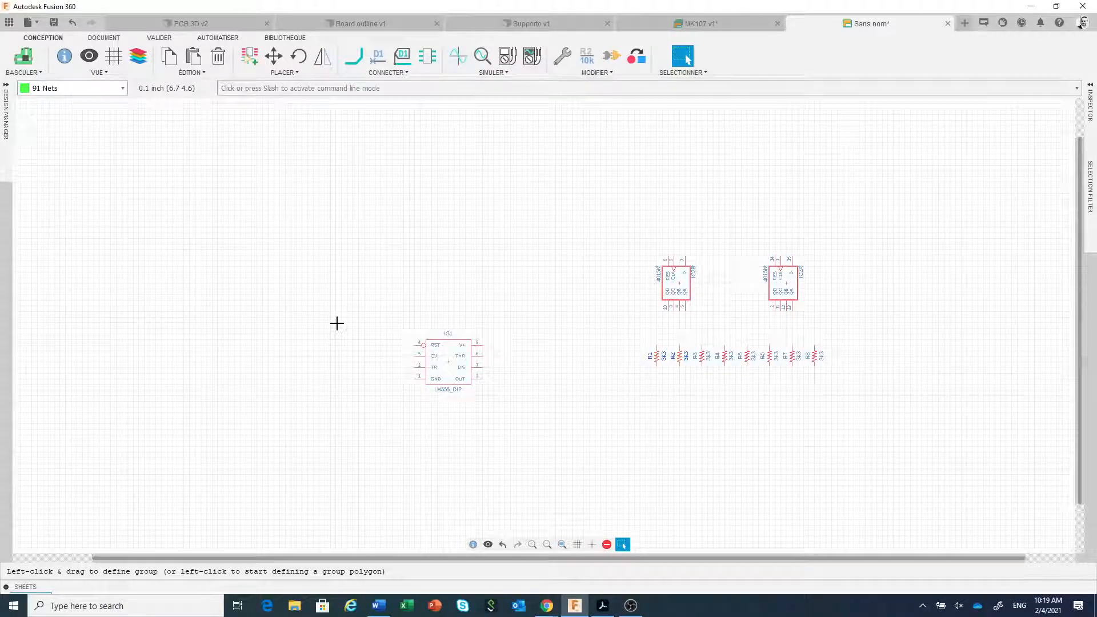
pyautogui.hotkey('ctrl', 'v')
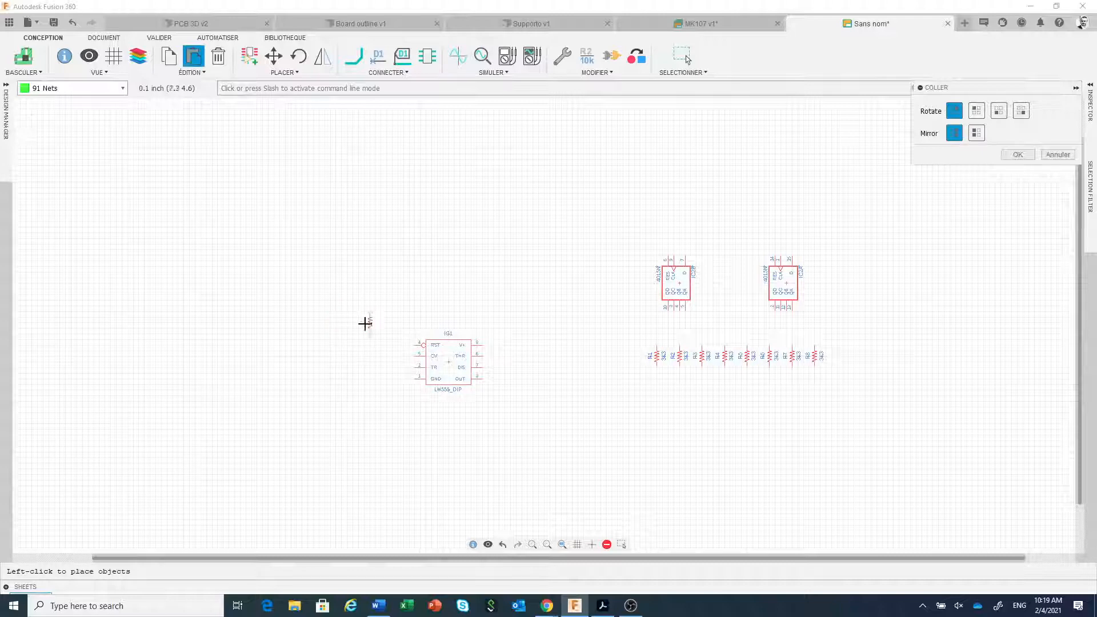
pyautogui.click(332, 323)
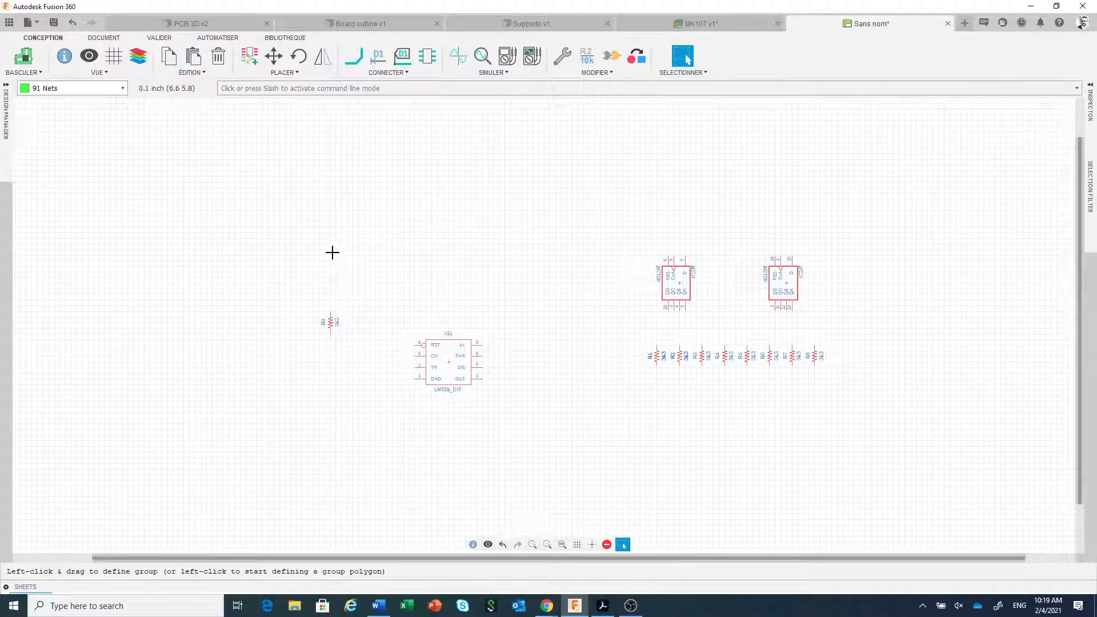
pyautogui.hotkey('ctrl', 'v')
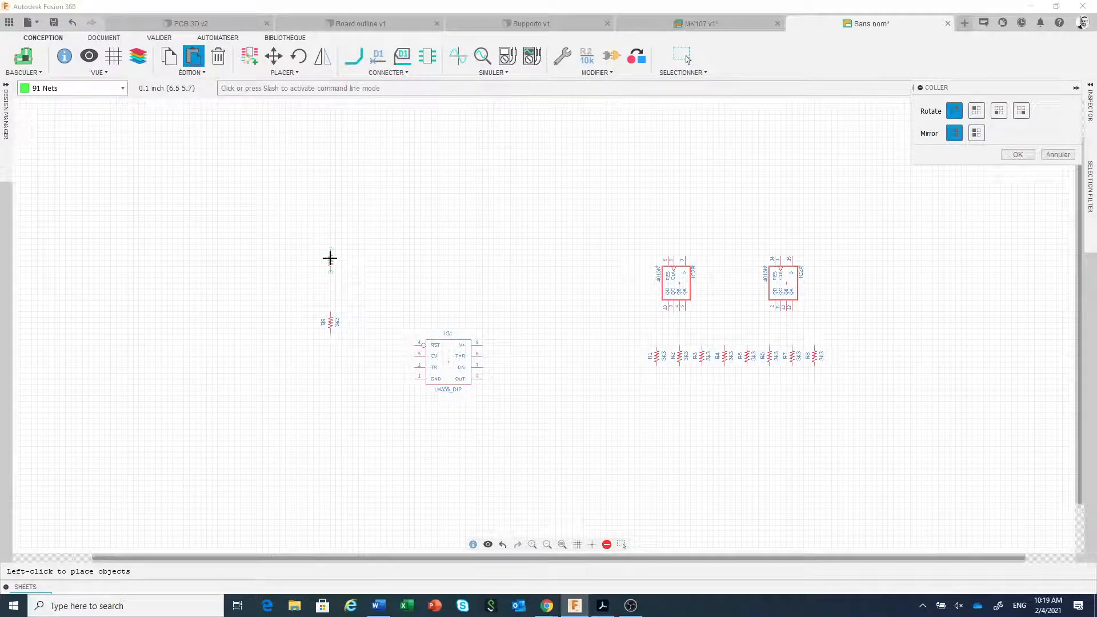
pyautogui.click(330, 257)
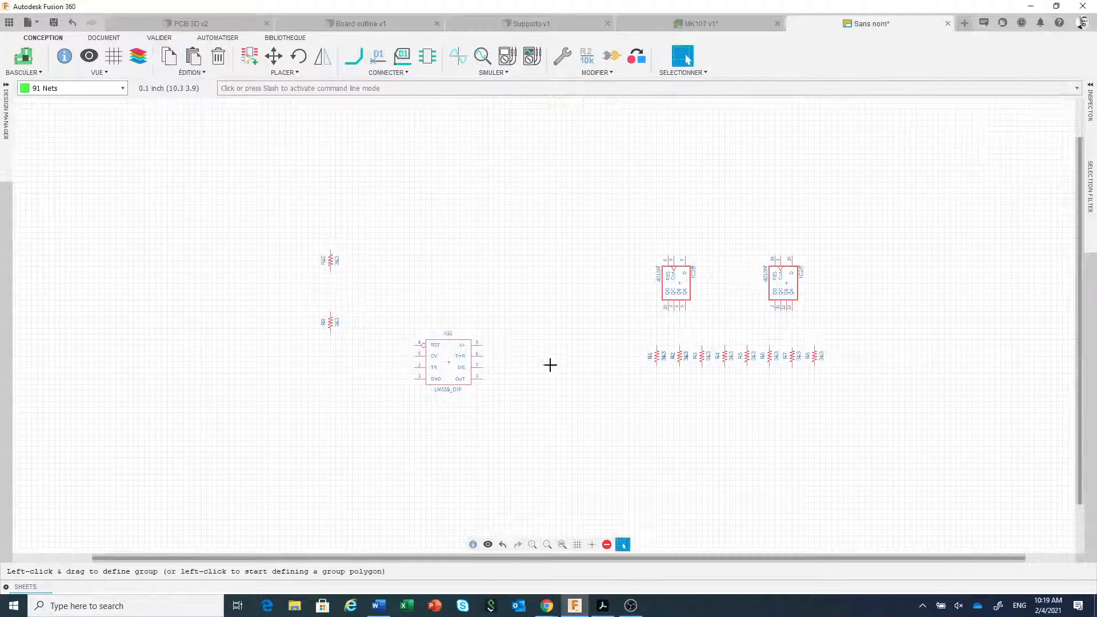
# Paste a 3K3 resistor at about (10.6, 3.9) inch and another, rotated to lie horizontally, at about (15.8, 6.0) inch.
pyautogui.hotkey('ctrl', 'v')
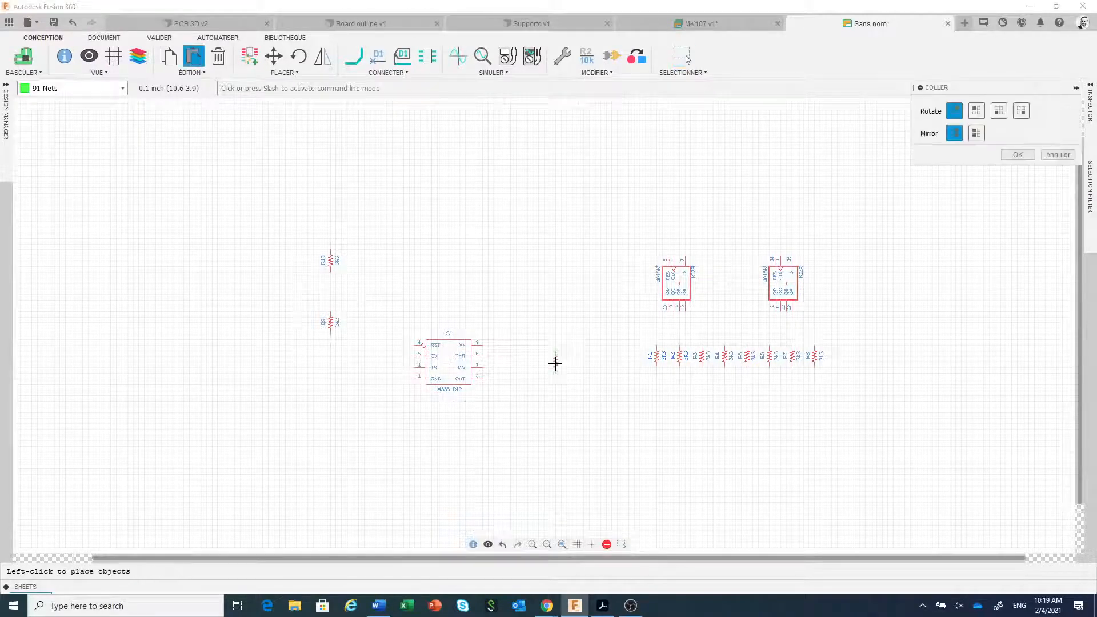
pyautogui.click(555, 363)
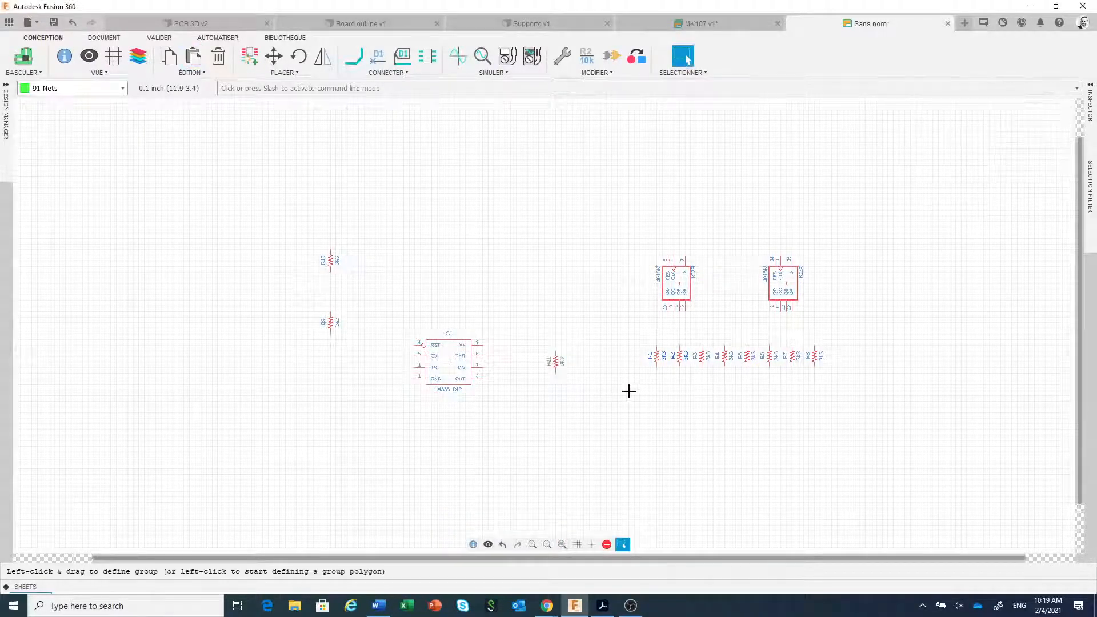
pyautogui.hotkey('ctrl', 'v')
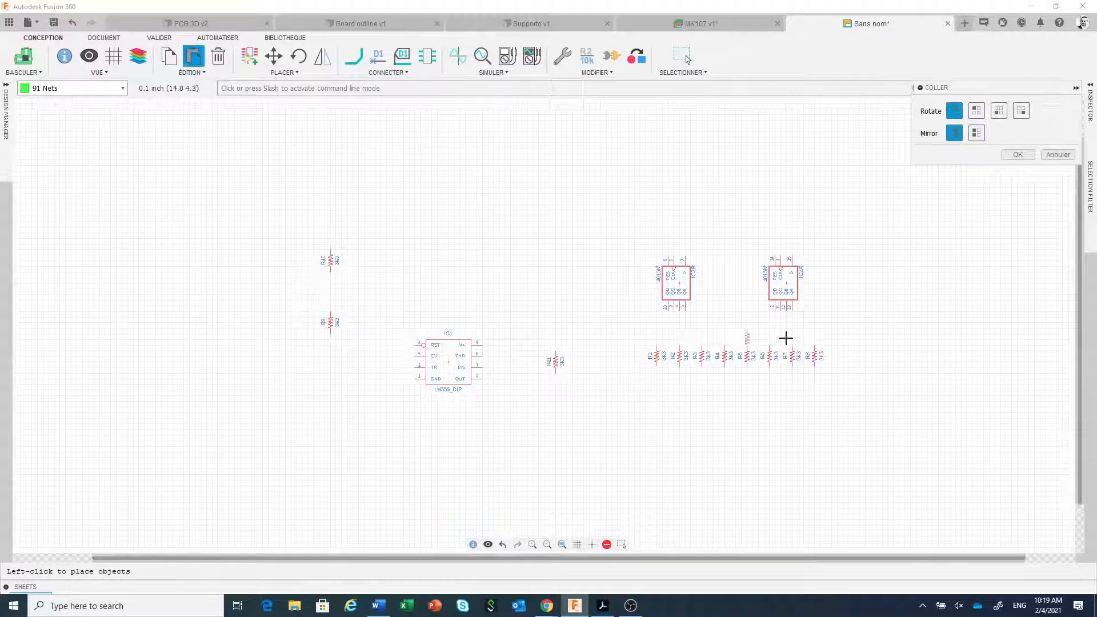
pyautogui.rightClick(850, 244)
pyautogui.rightClick(850, 245)
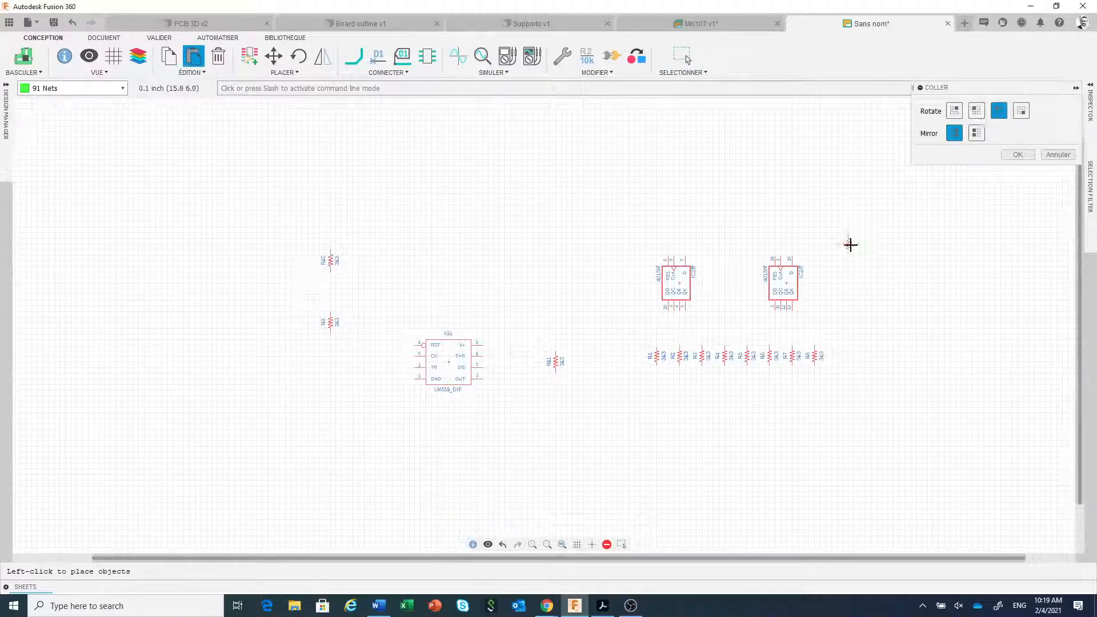
pyautogui.rightClick(851, 244)
pyautogui.click(850, 244)
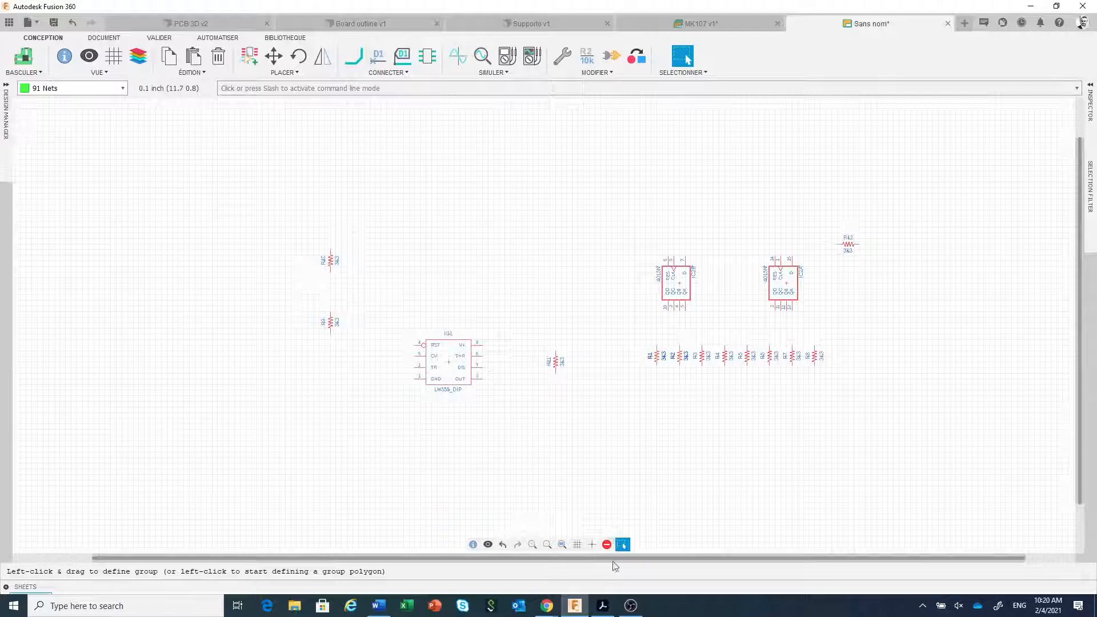
# Consult the MK107 circuit PDF in Acrobat again, and search the Fusion 360 part library for *LED*.
pyautogui.click(604, 610)
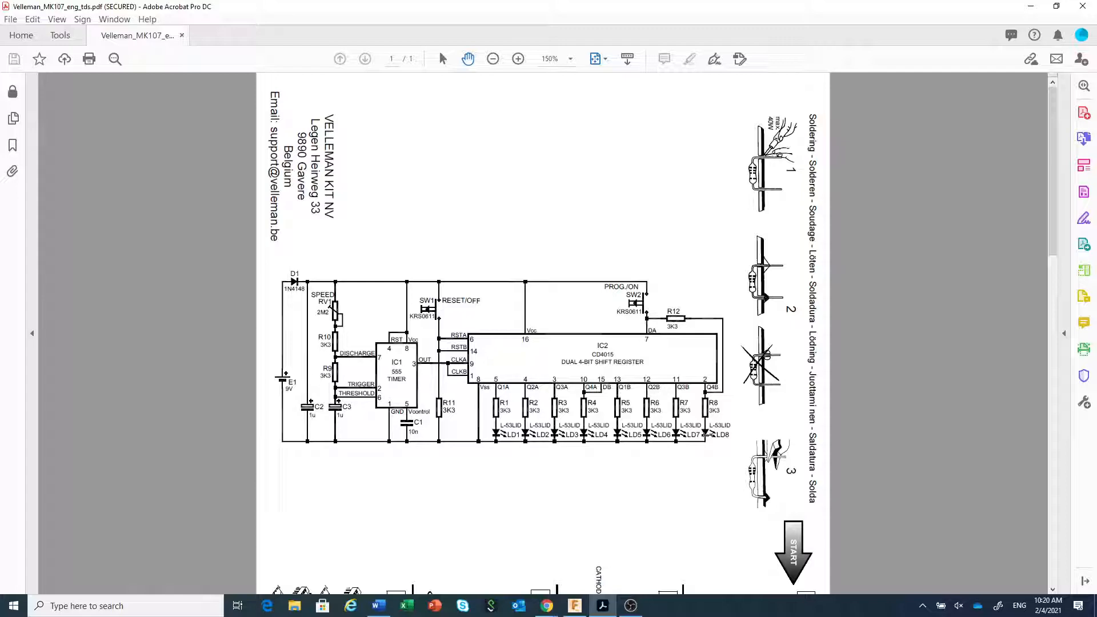
pyautogui.click(576, 606)
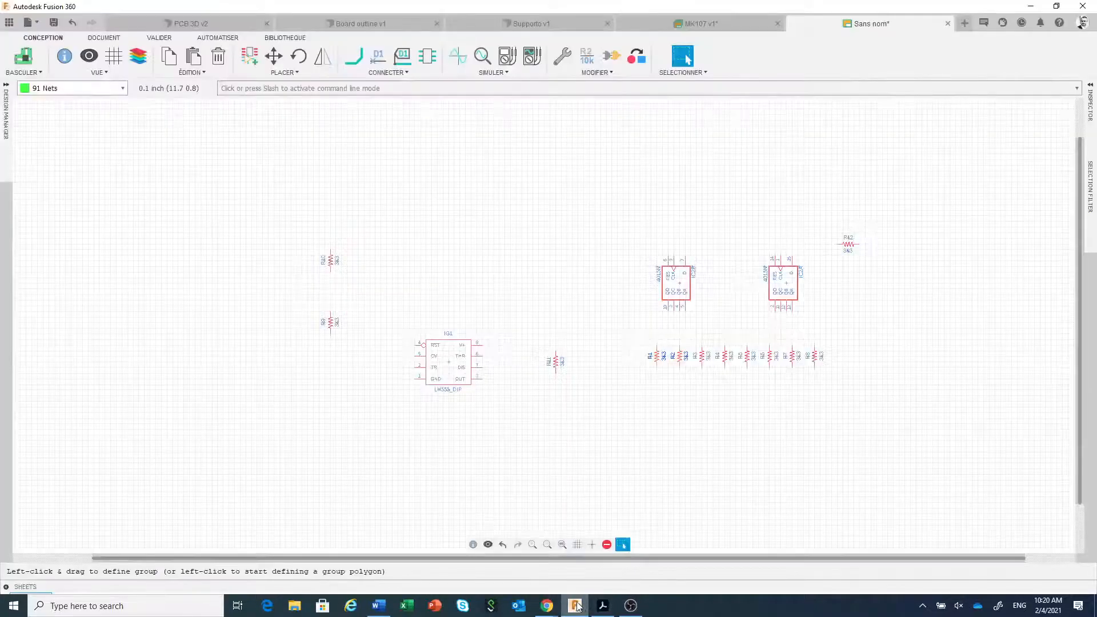
pyautogui.click(250, 59)
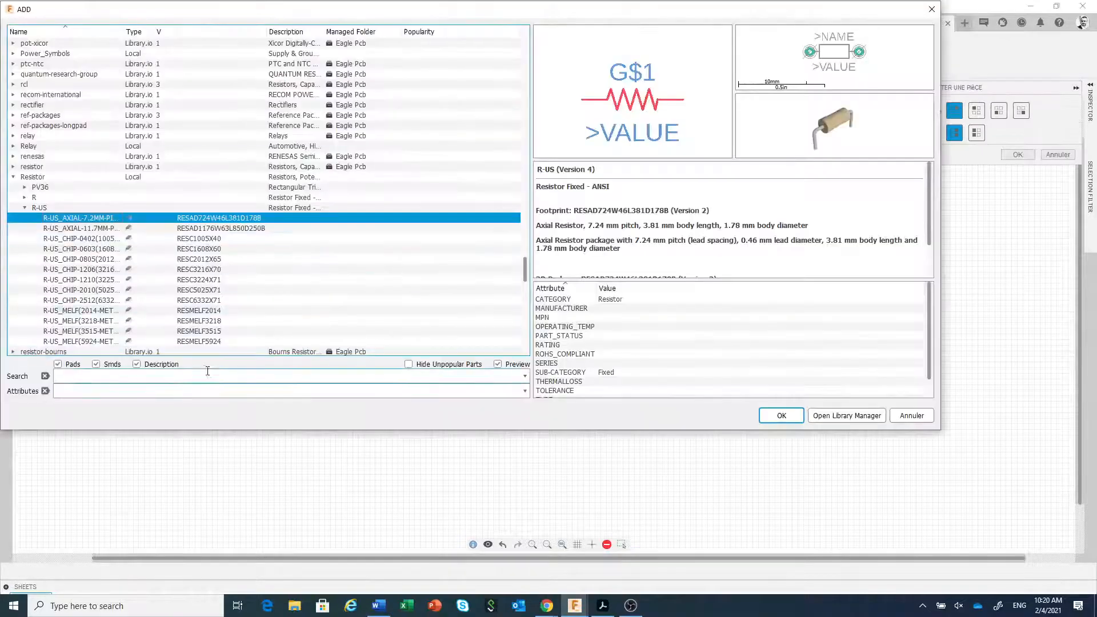
pyautogui.click(176, 376)
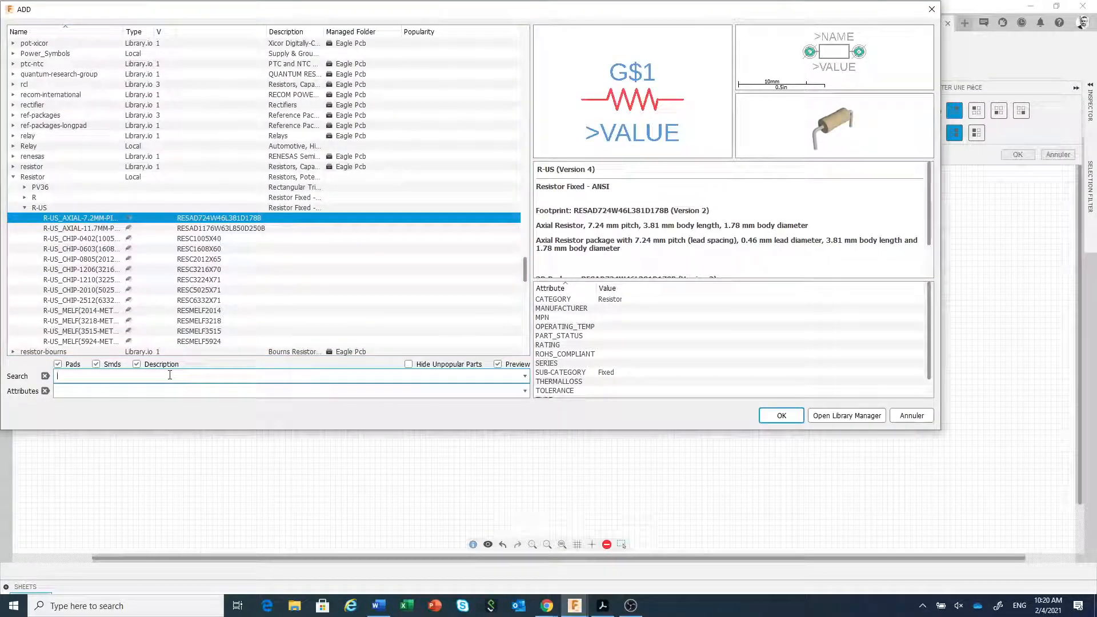
pyautogui.write('*LED*')
pyautogui.press('Return')
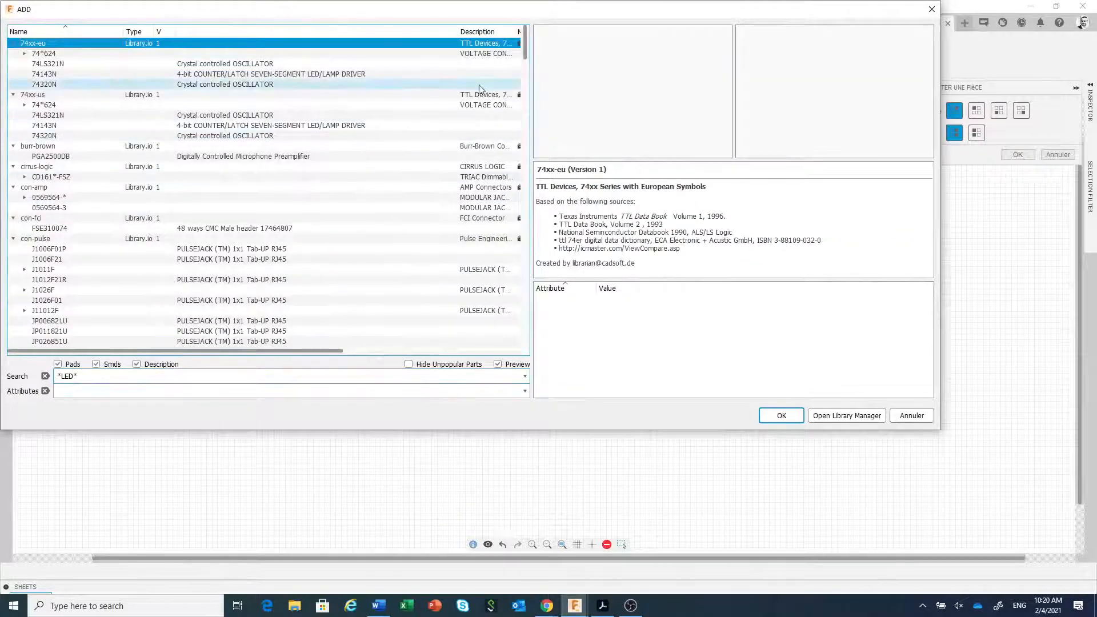
# Add one LED_RADIAL_RED from the Opto-Electronic library's LED_RADIAL group directly beneath resistor R1.
pyautogui.moveTo(526, 51); pyautogui.dragTo(534, 299)
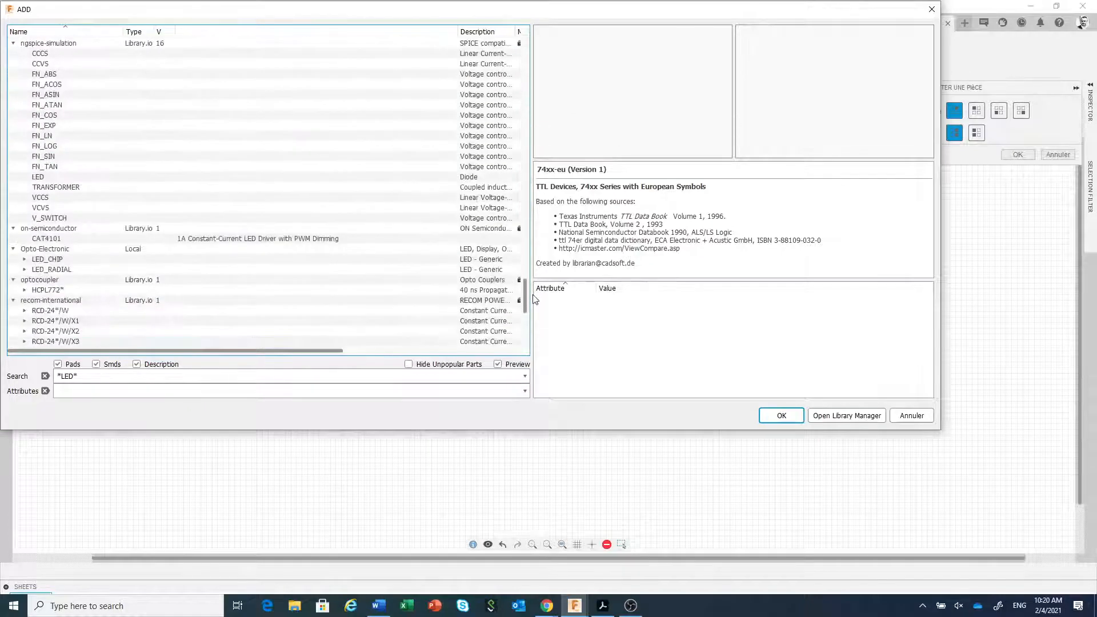
pyautogui.click(24, 269)
pyautogui.click(106, 291)
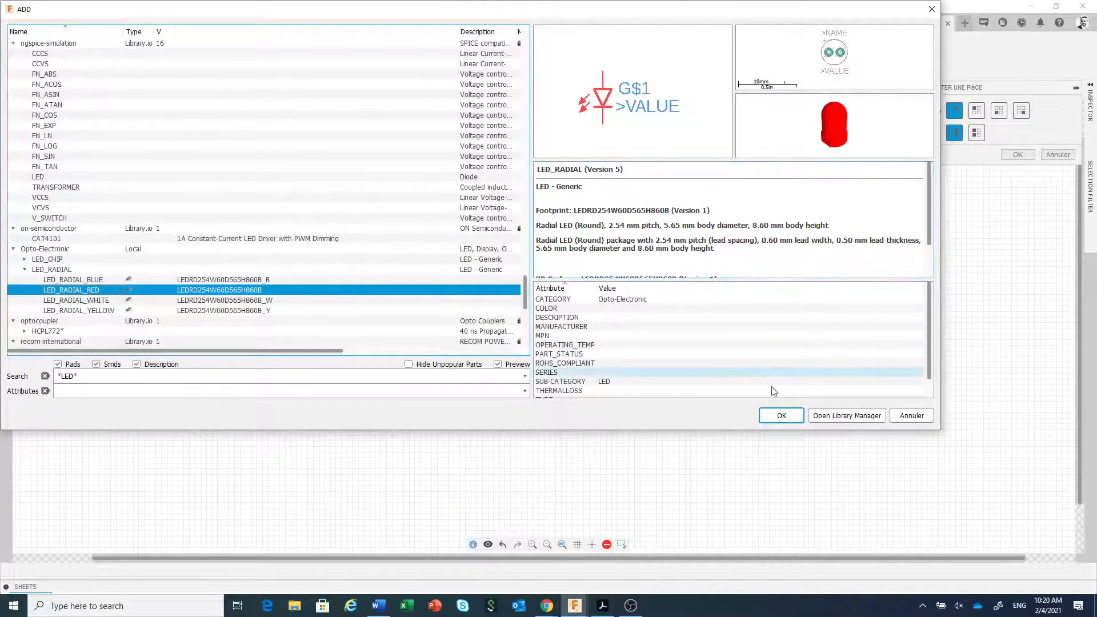
pyautogui.click(781, 415)
pyautogui.scroll(-2, 691, 402)
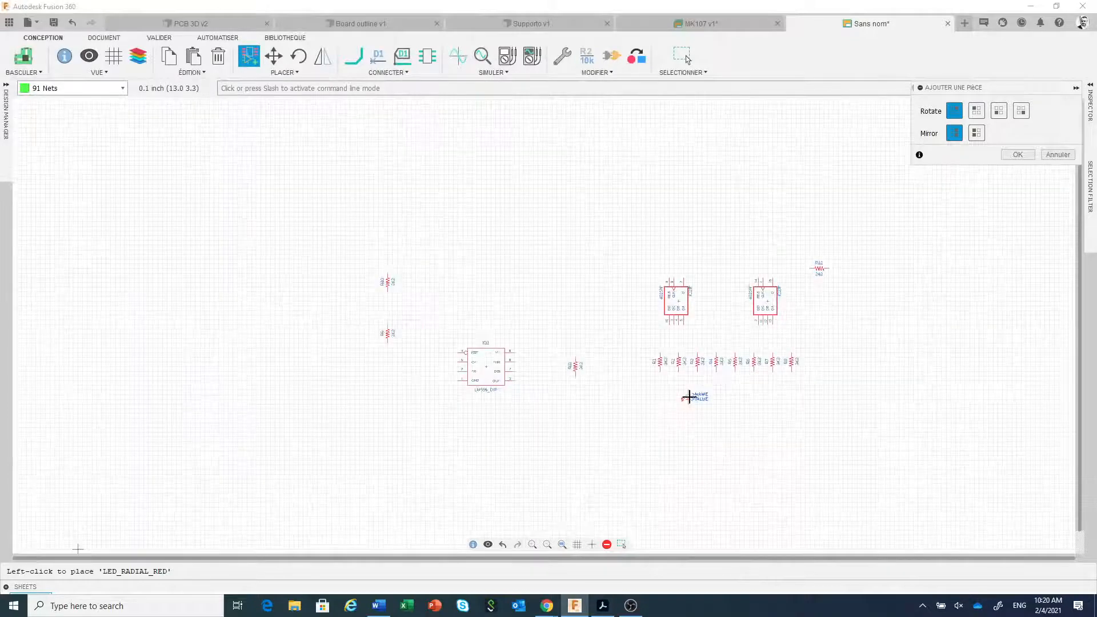
pyautogui.scroll(3, 688, 395)
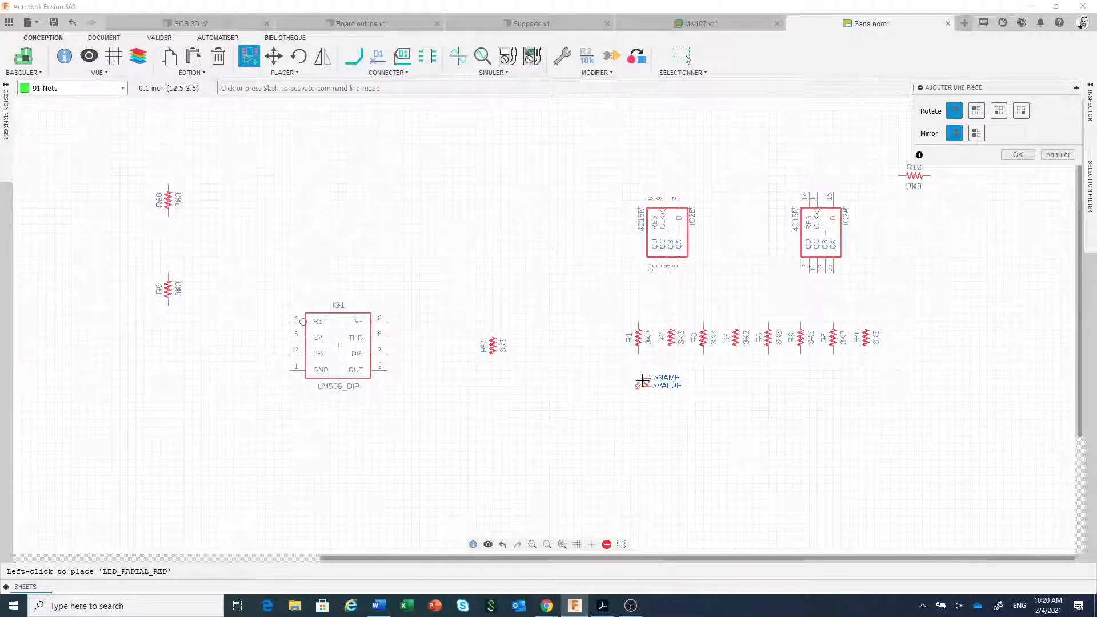
pyautogui.click(638, 389)
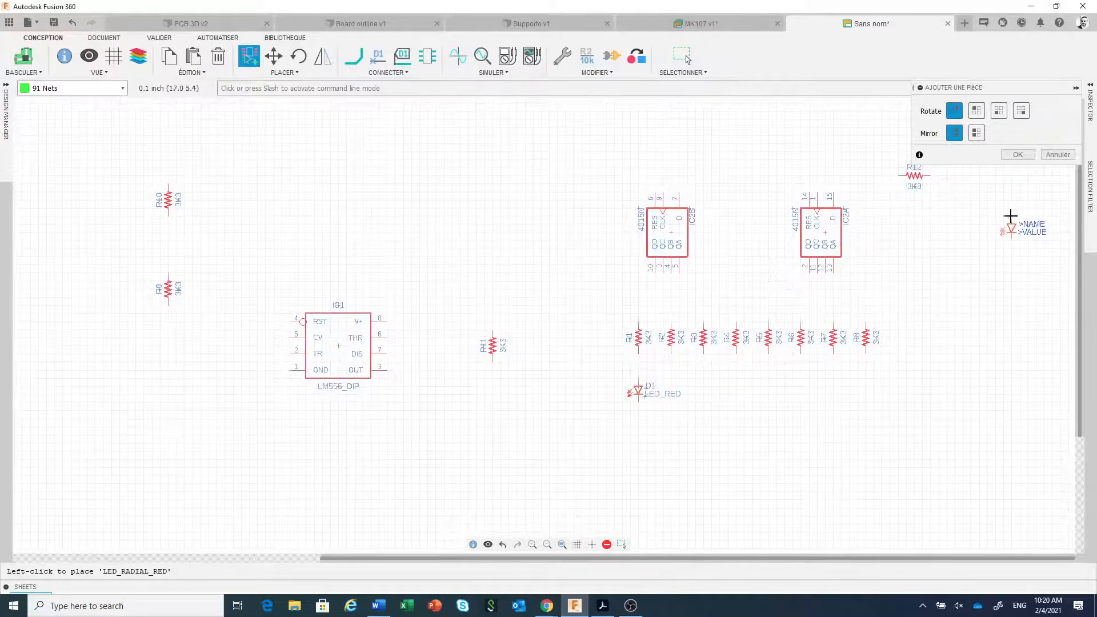
pyautogui.press('Escape')
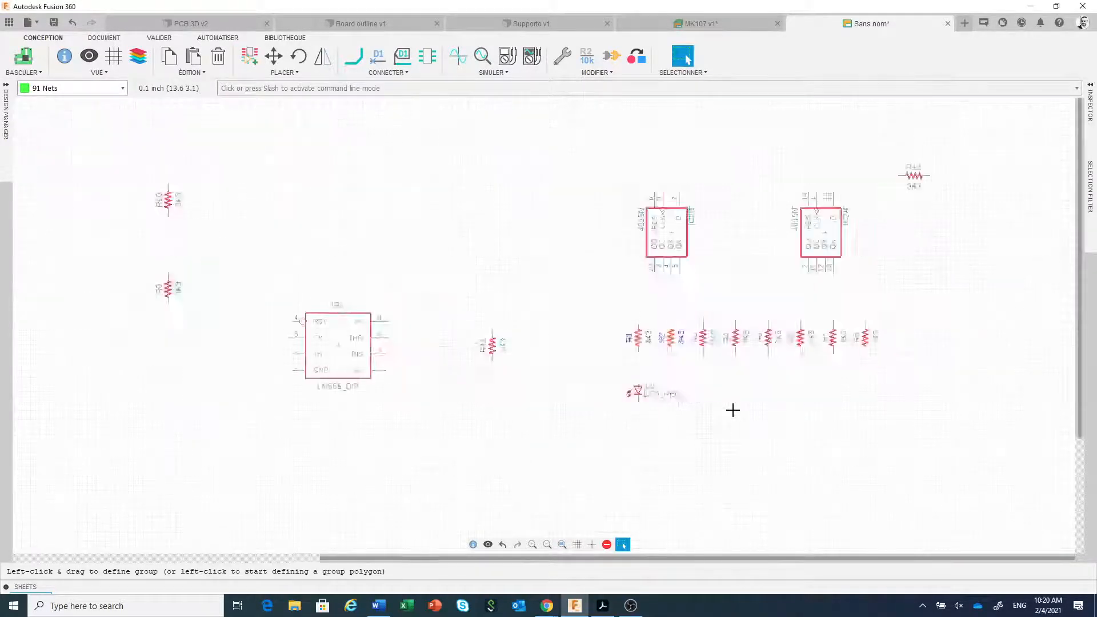
# Delete the LED_RED value label beside LED D1.
pyautogui.scroll(3, 732, 409)
pyautogui.moveTo(651, 404); pyautogui.dragTo(629, 423, button='middle')
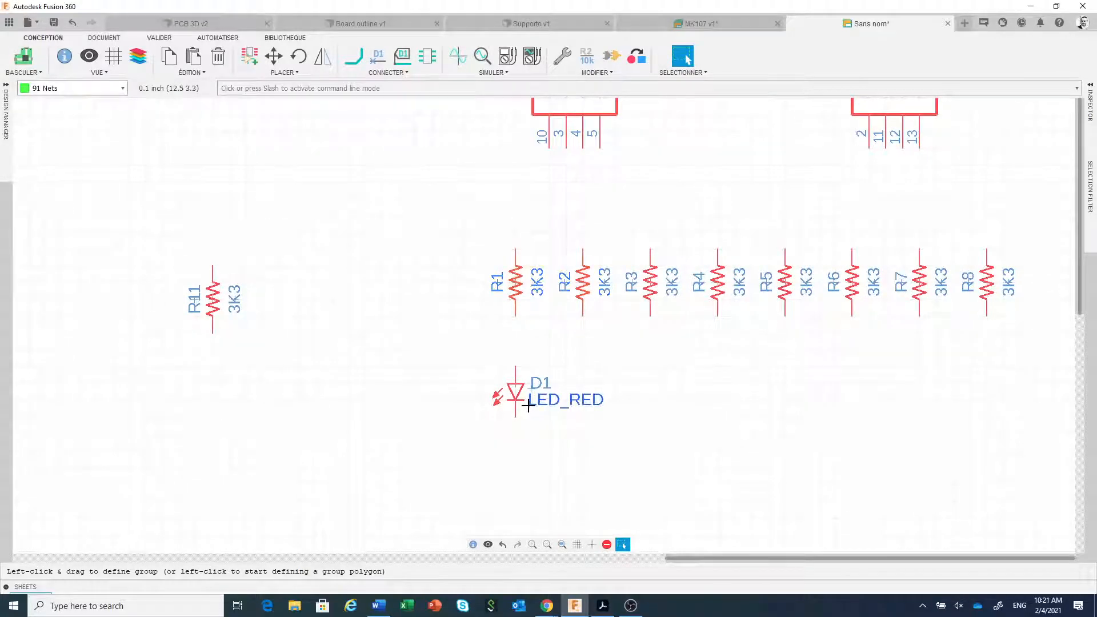
pyautogui.press('Delete')
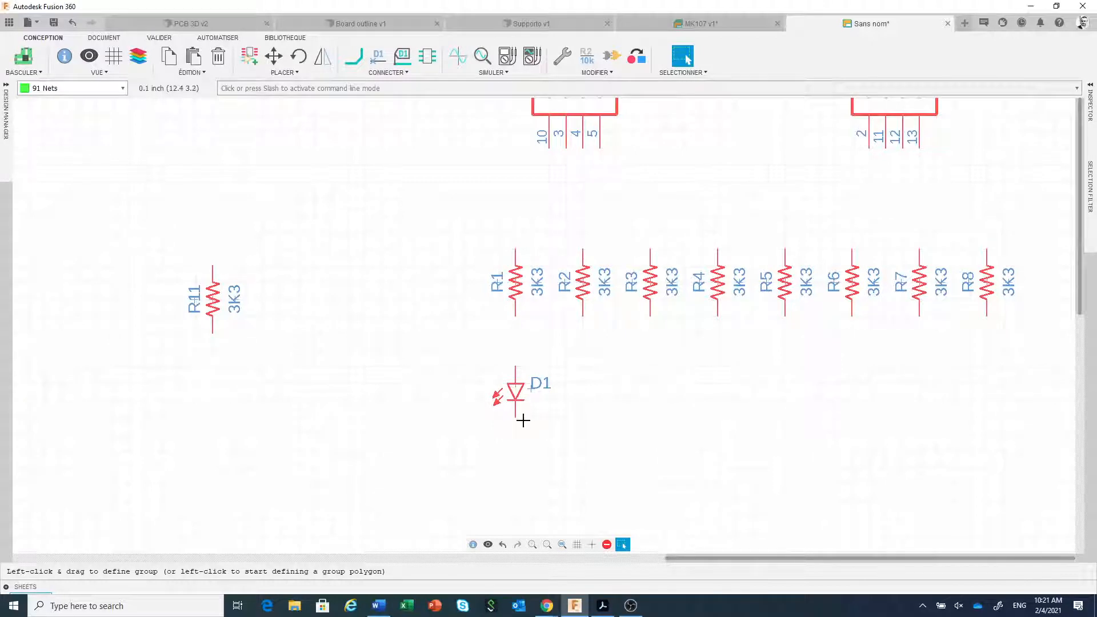
# Copy LED D1 and place duplicates in the same row beneath resistors R2, R3 and R4.
pyautogui.rightClick(515, 384)
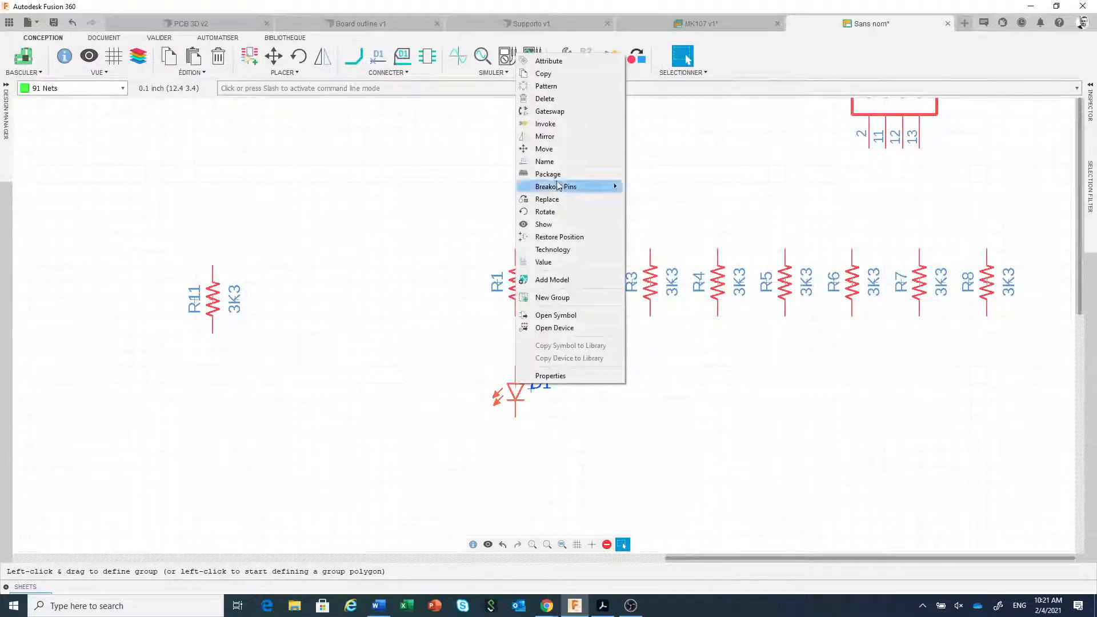
pyautogui.click(543, 73)
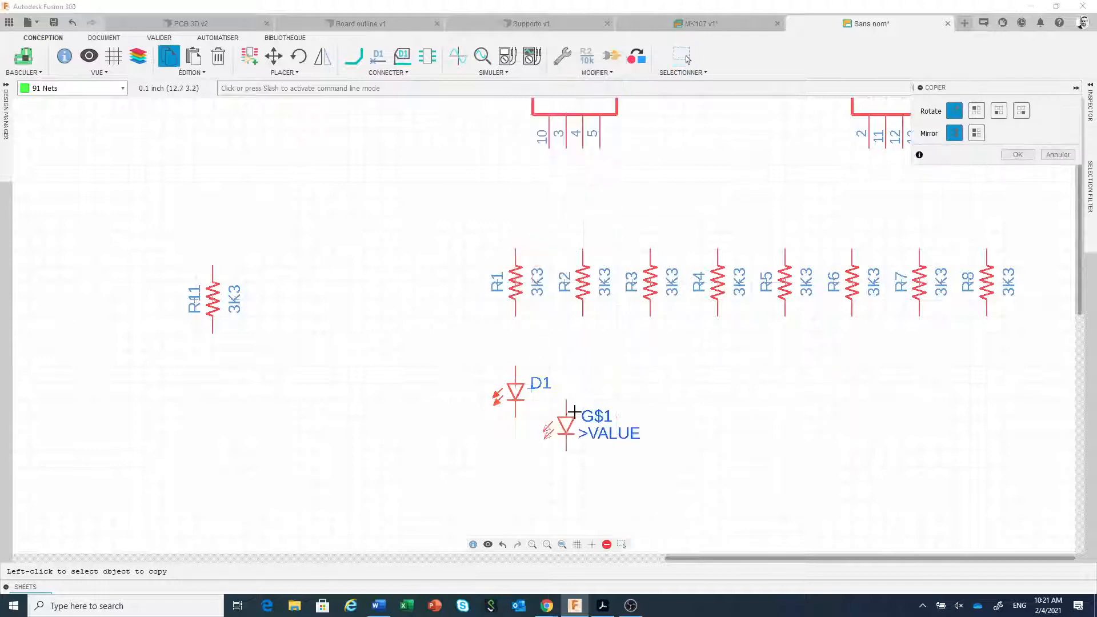
pyautogui.click(581, 384)
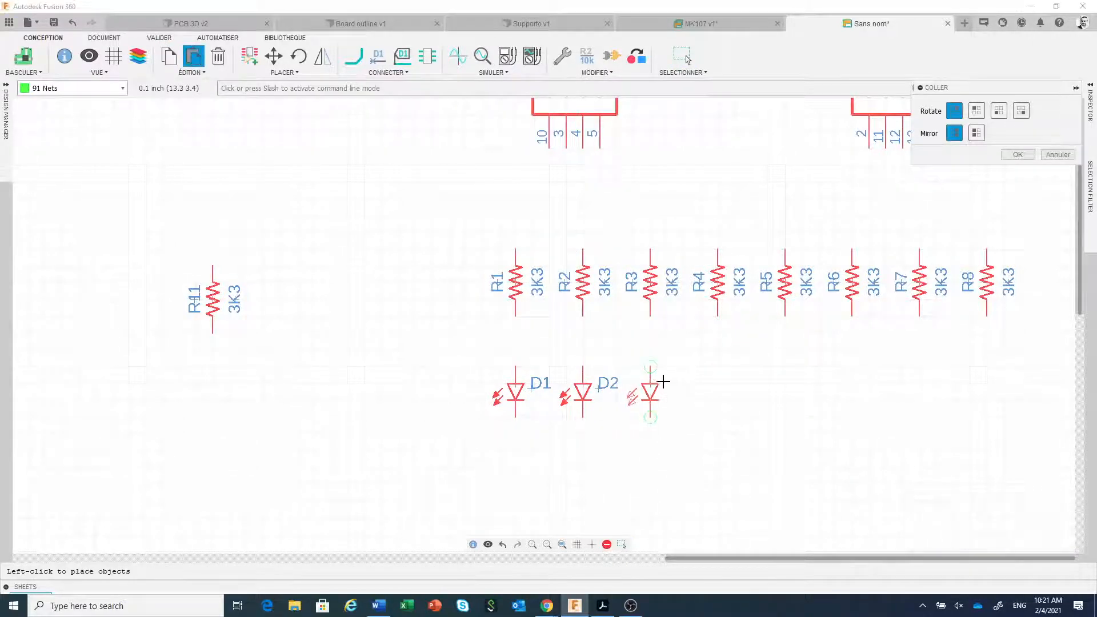
pyautogui.click(662, 382)
pyautogui.hotkey('ctrl', 'v')
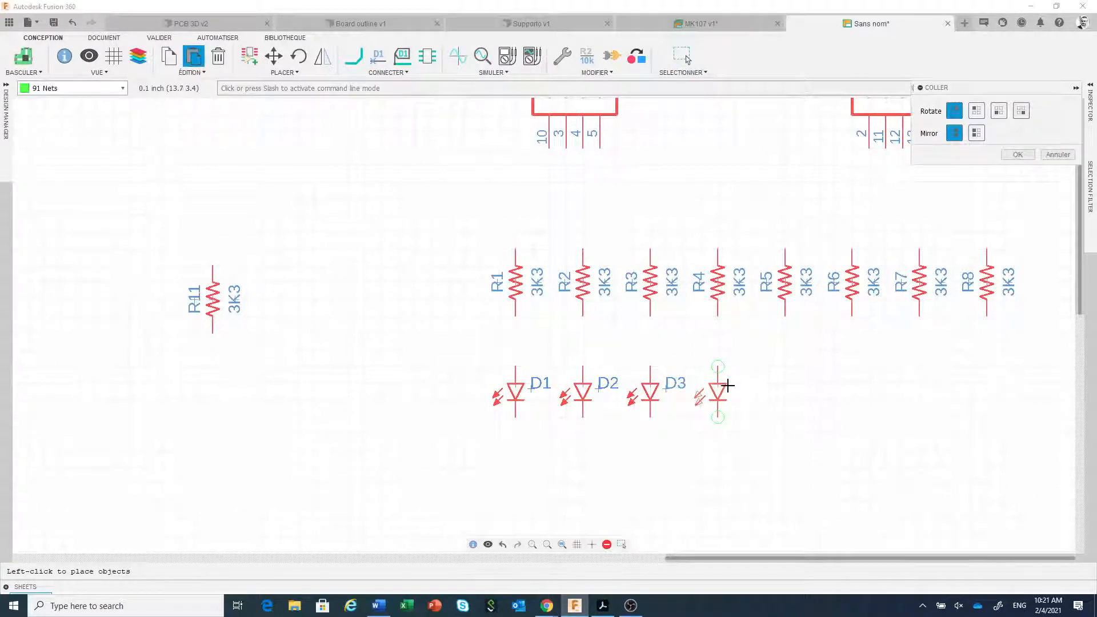
pyautogui.click(729, 388)
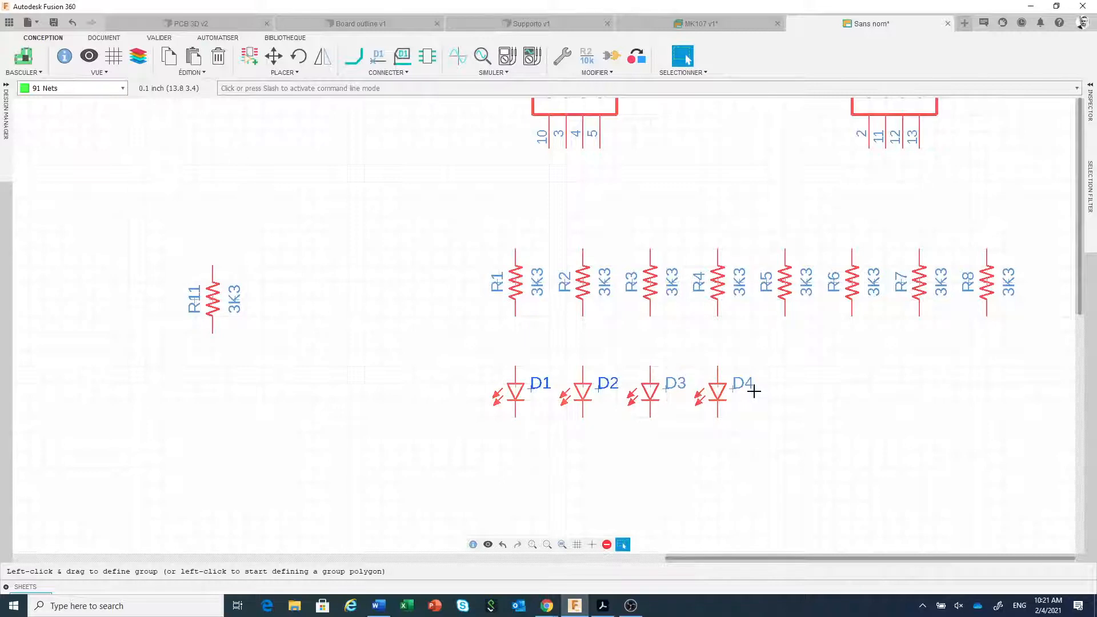
# Paste four more copies of the LED in the same row, one beneath each of resistors R5, R6, R7 and R8.
pyautogui.hotkey('ctrl', 'v')
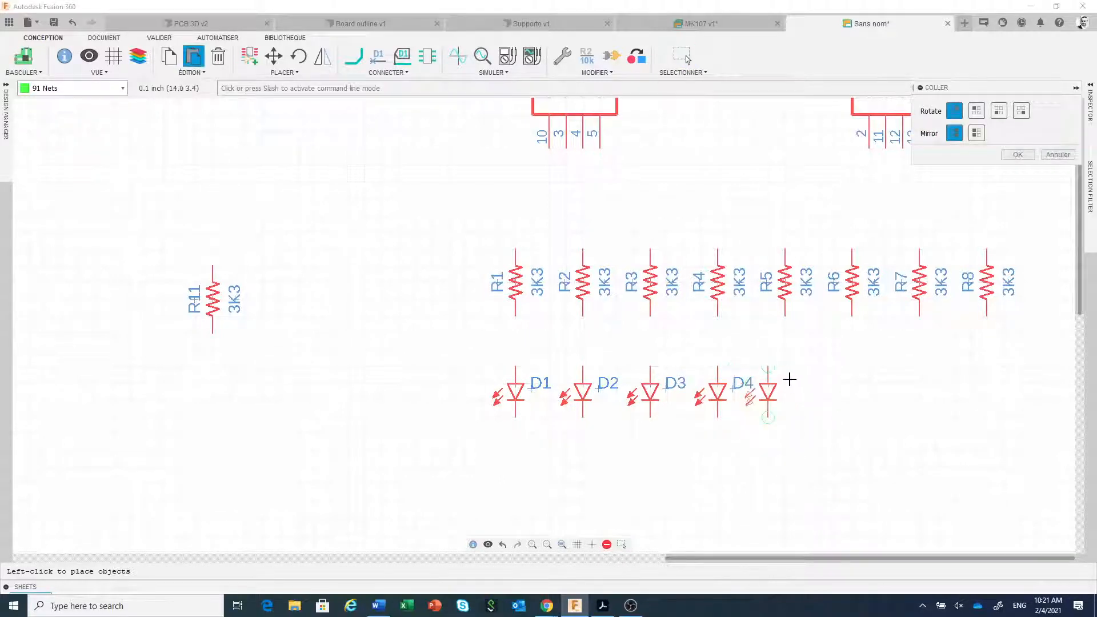
pyautogui.click(805, 389)
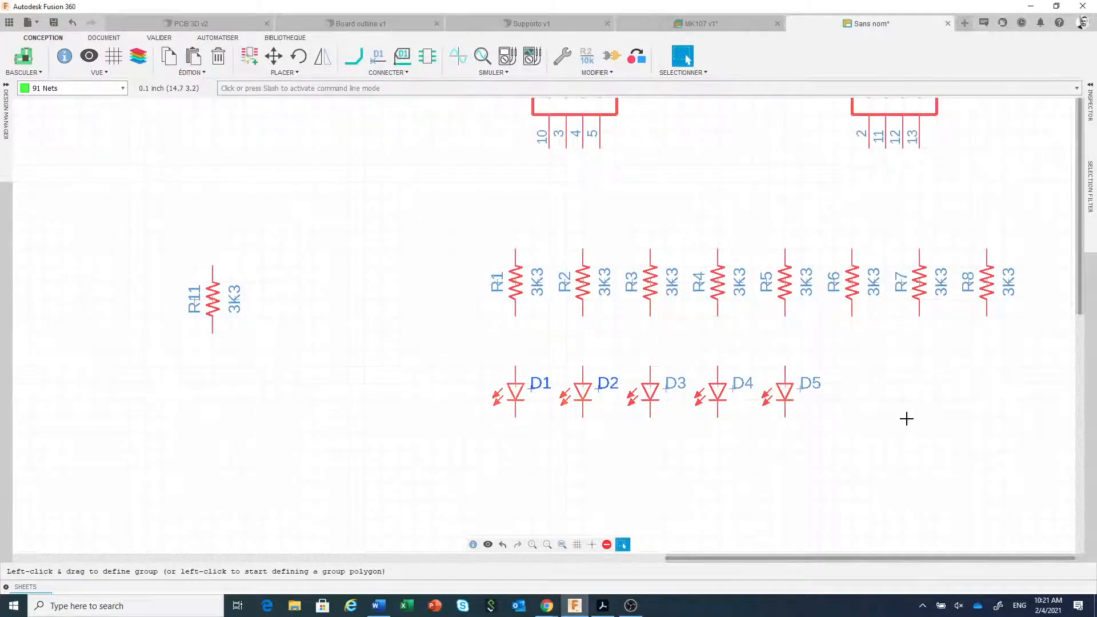
pyautogui.hotkey('ctrl', 'v')
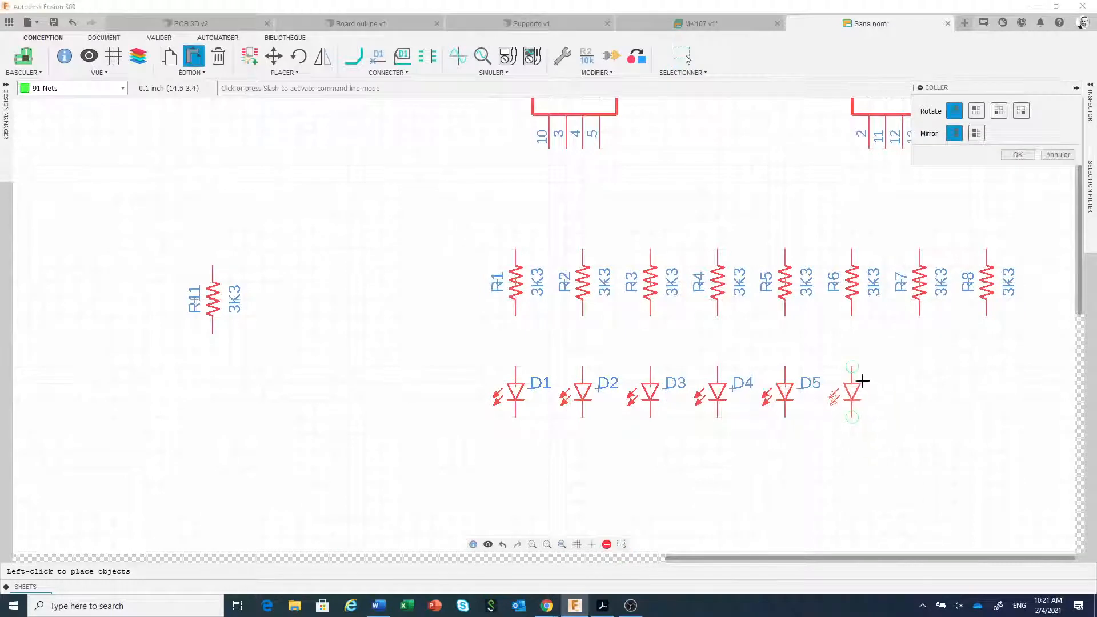
pyautogui.click(867, 385)
pyautogui.hotkey('ctrl', 'v')
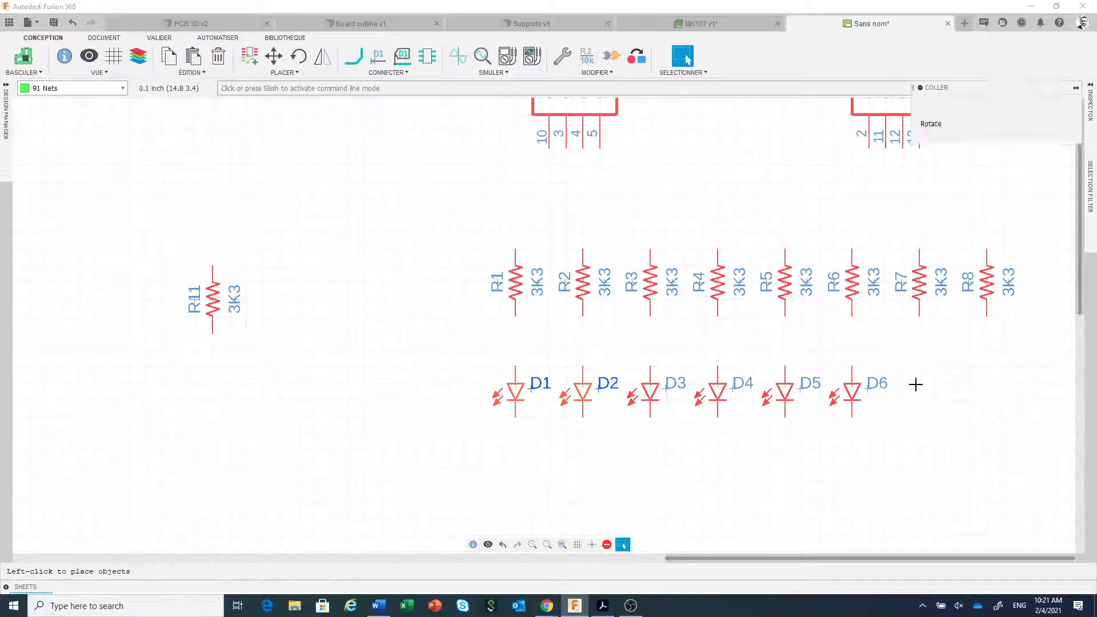
pyautogui.click(933, 390)
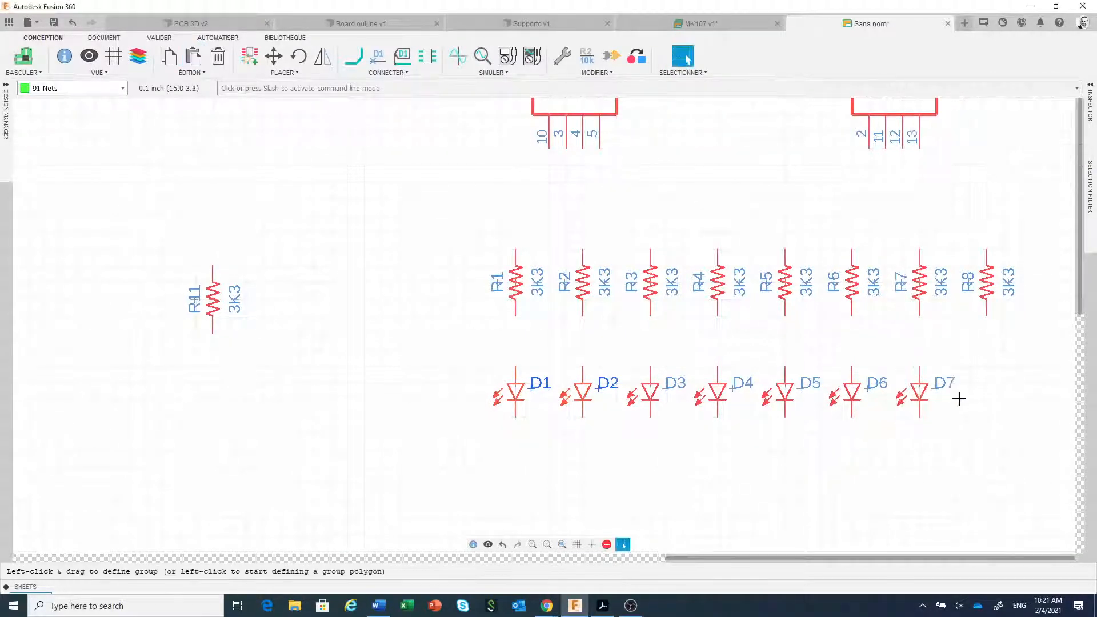
pyautogui.hotkey('ctrl', 'v')
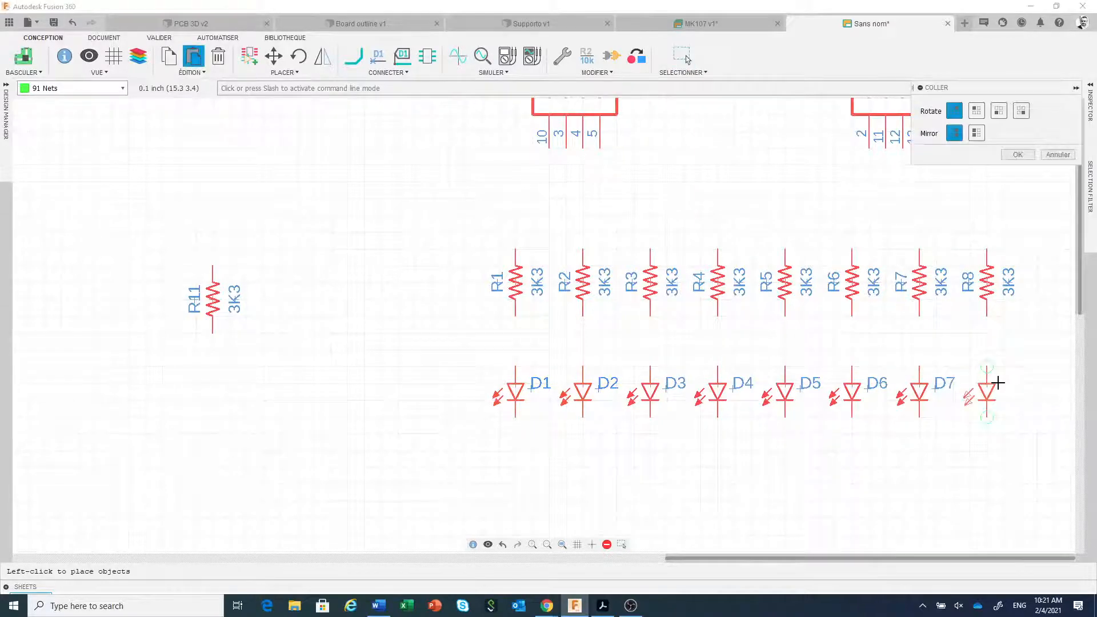
pyautogui.click(998, 386)
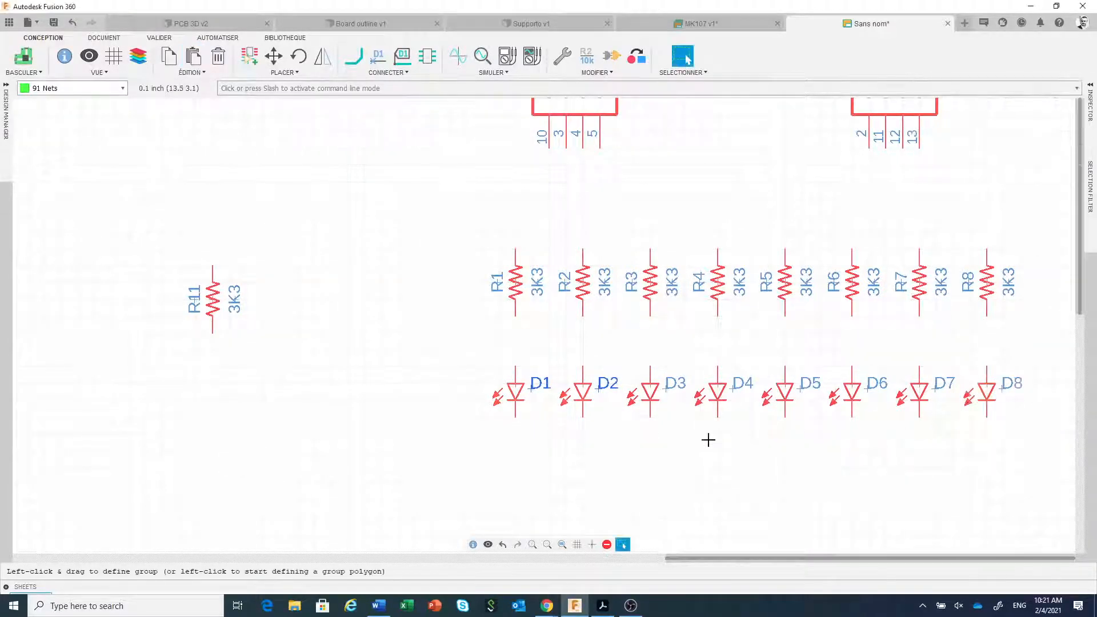
# Consult the MK107 circuit PDF in Acrobat, and search the Fusion 360 part library for *switch*.
pyautogui.click(600, 607)
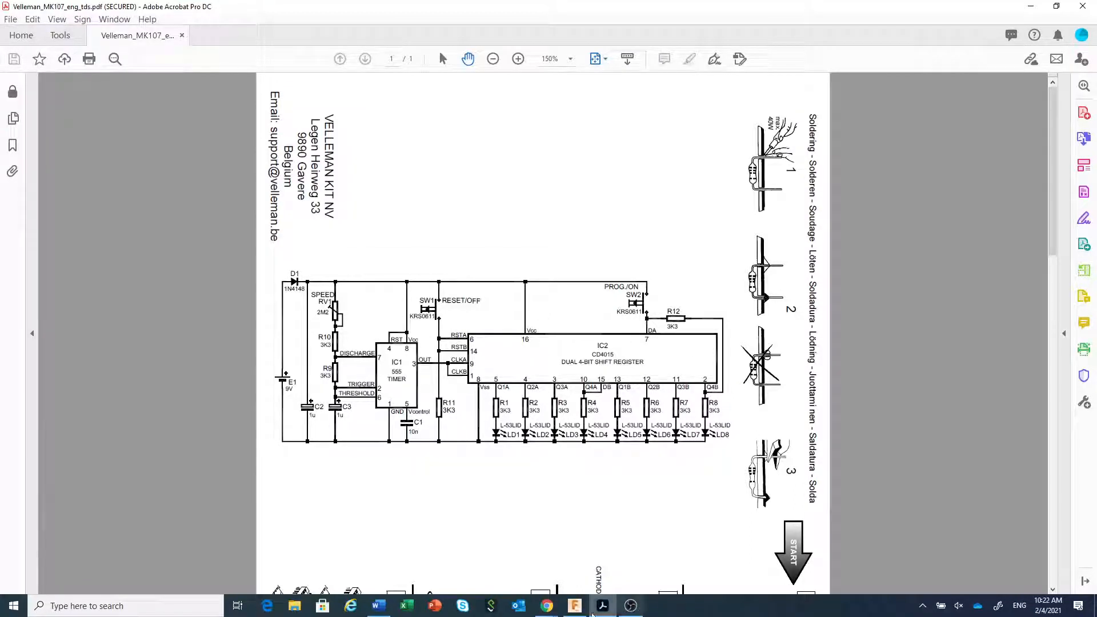
pyautogui.click(583, 610)
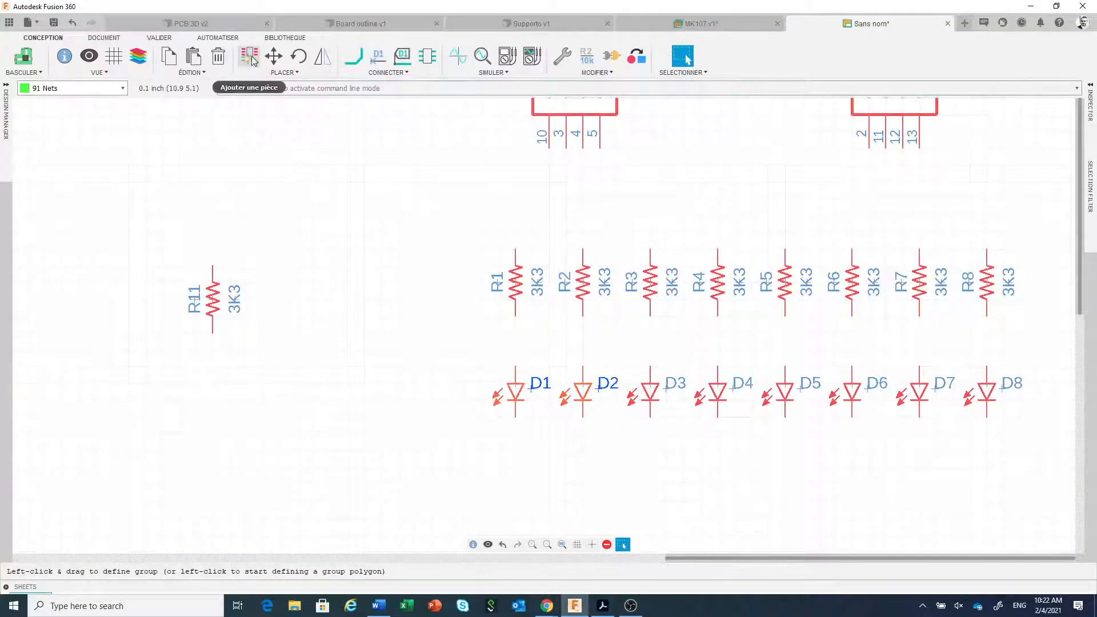
pyautogui.click(250, 57)
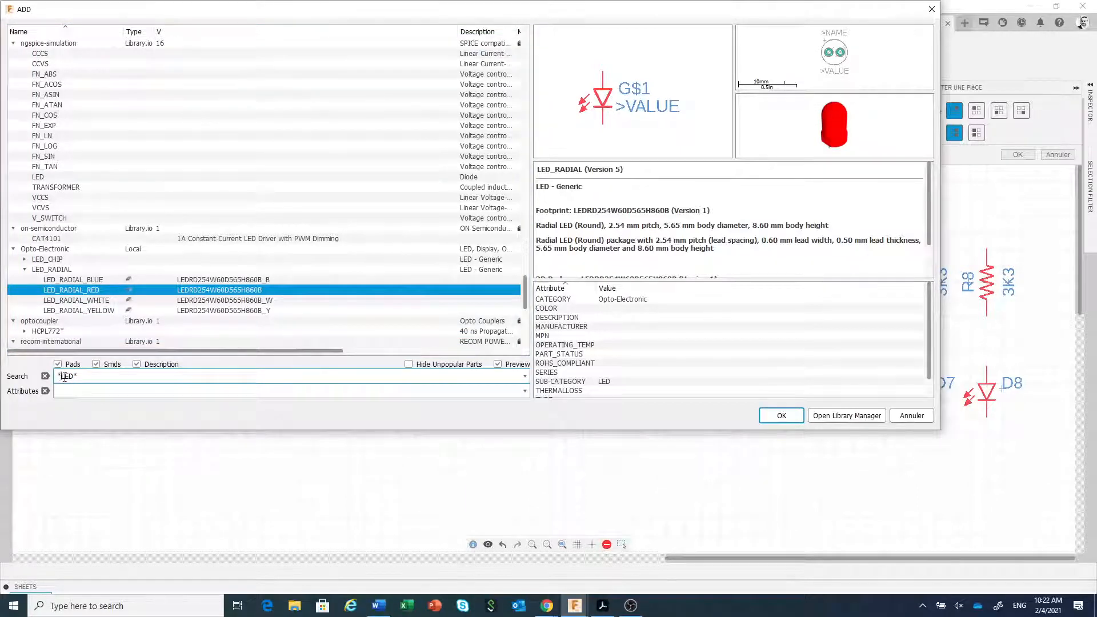
pyautogui.moveTo(60, 378); pyautogui.dragTo(73, 376)
pyautogui.write('switch*')
pyautogui.press('Return')
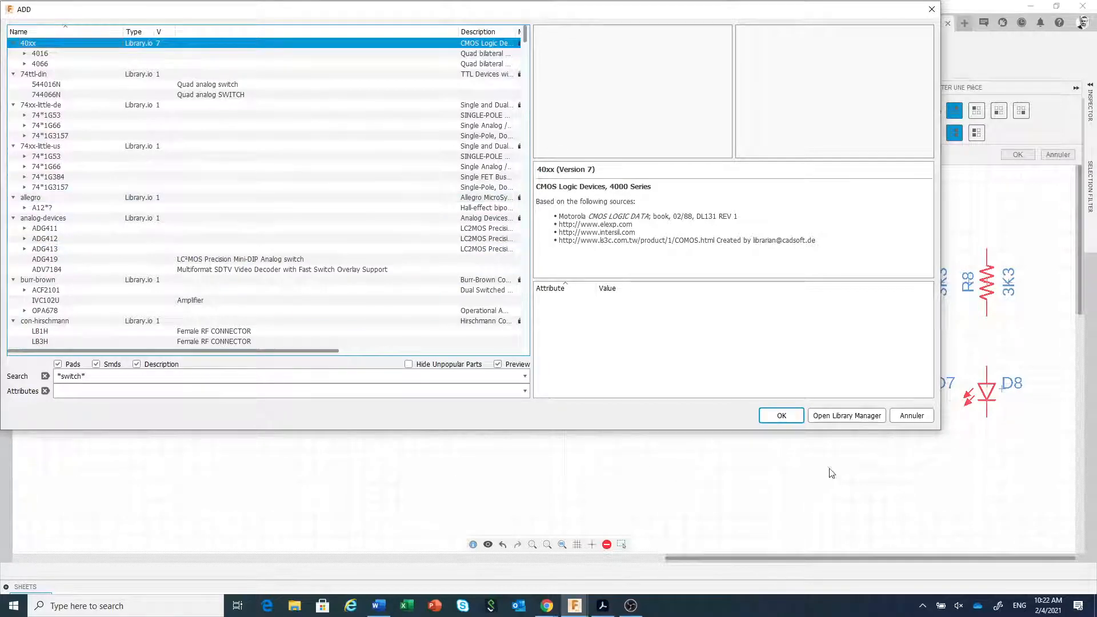
# Review the In Design, In Use and Available libraries in the Library Manager, and close it.
pyautogui.click(840, 416)
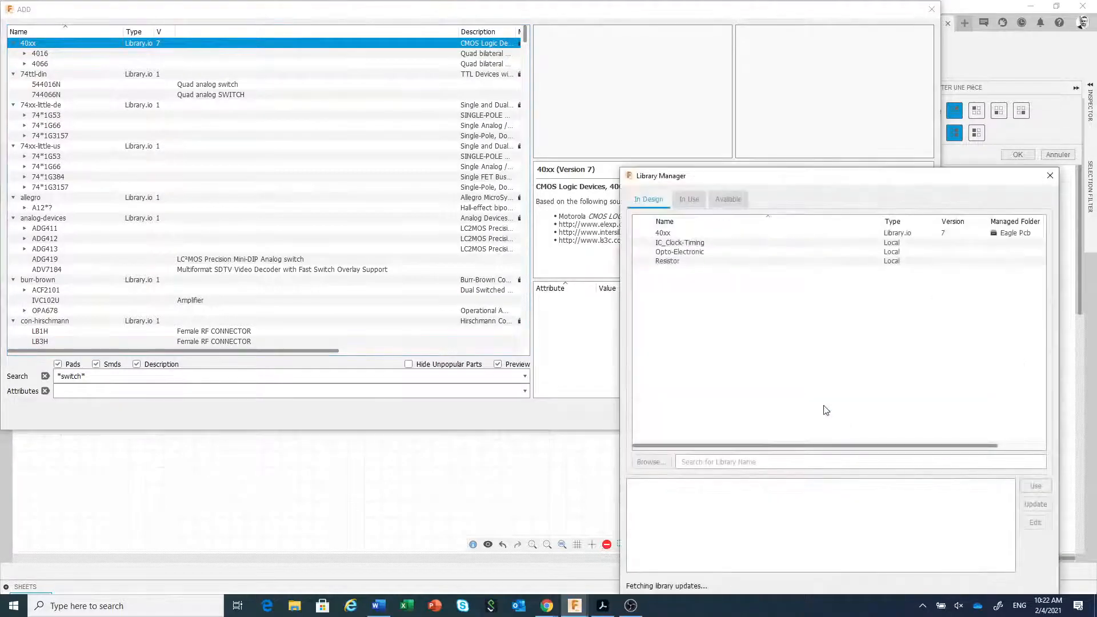
pyautogui.moveTo(795, 171); pyautogui.dragTo(539, 56)
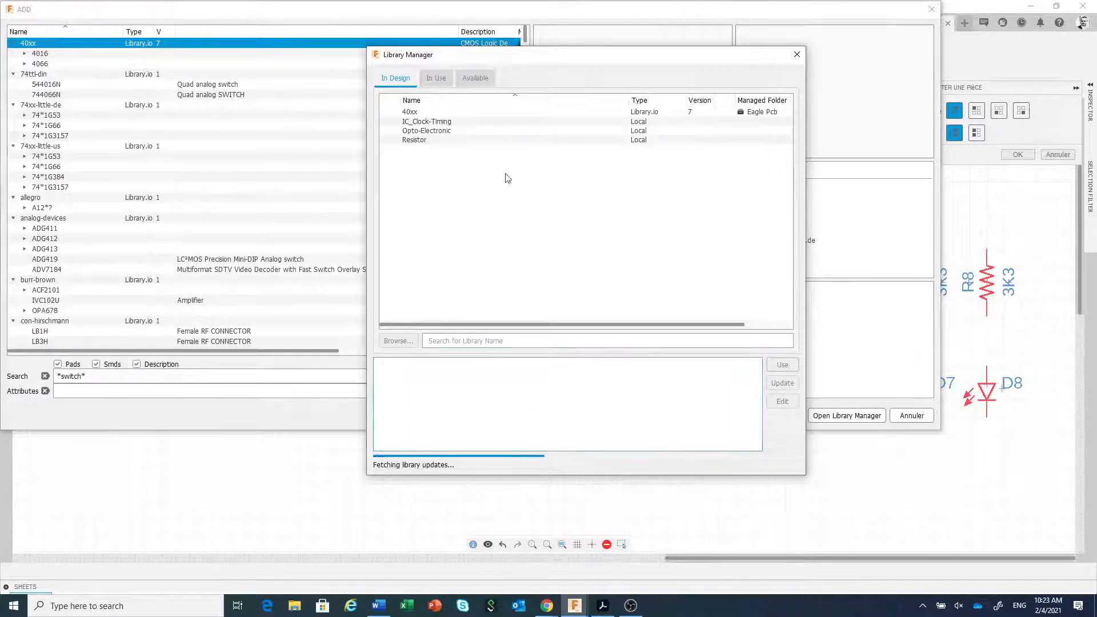
pyautogui.click(436, 80)
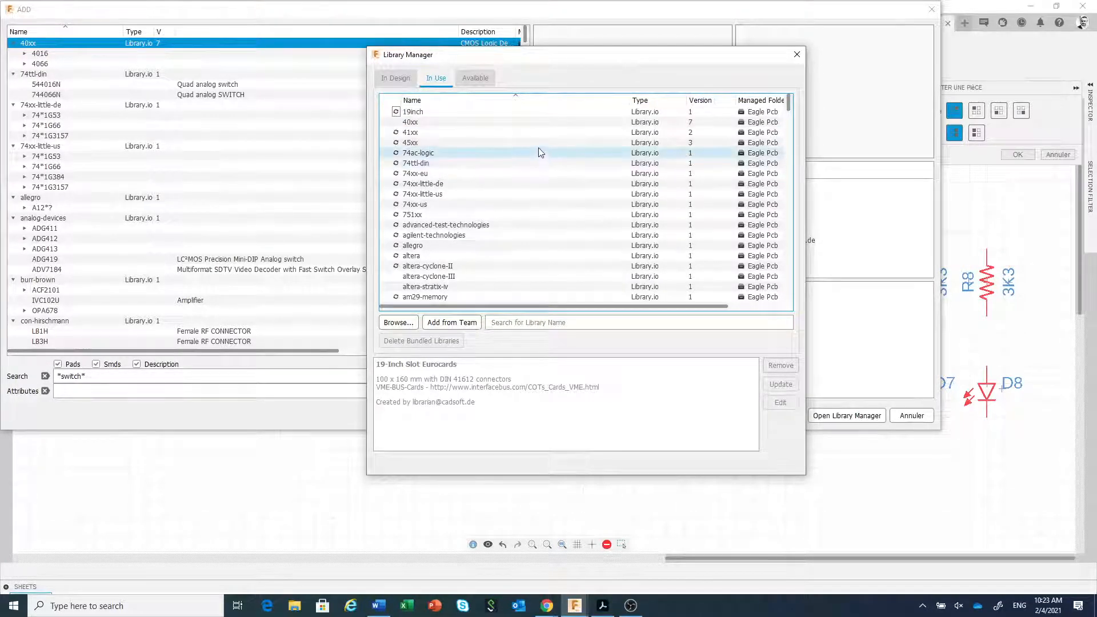
pyautogui.click(395, 79)
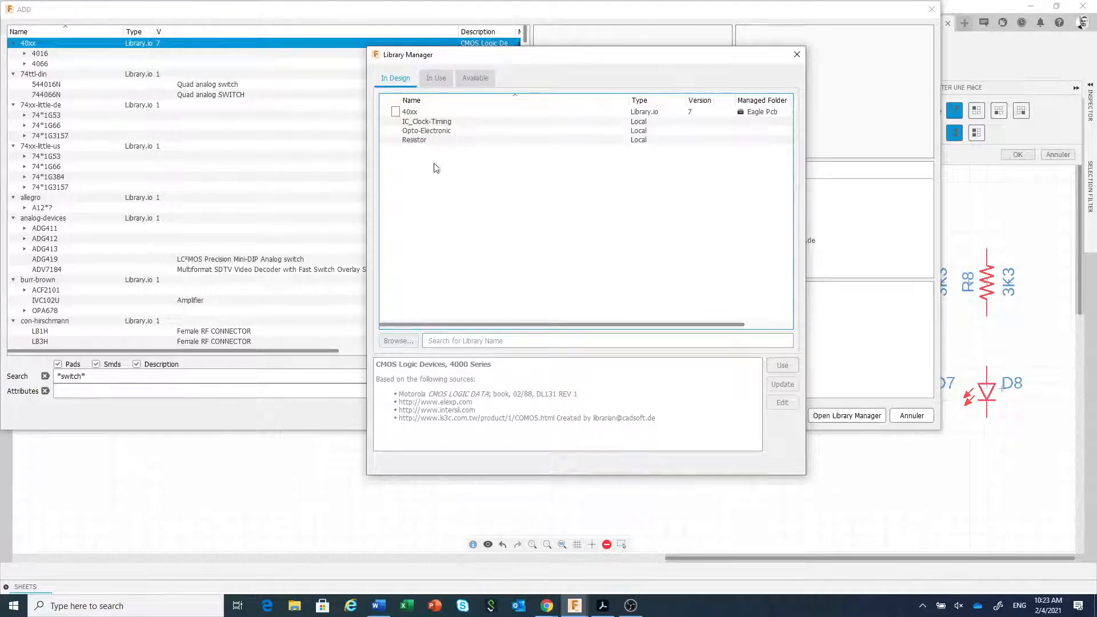
pyautogui.click(439, 80)
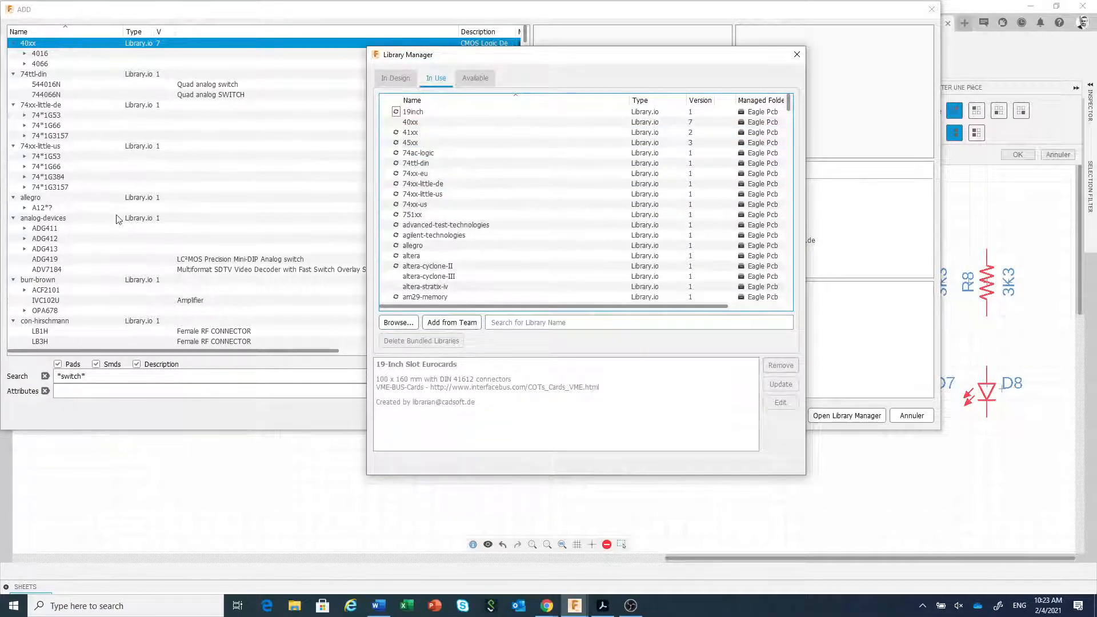
pyautogui.click(423, 205)
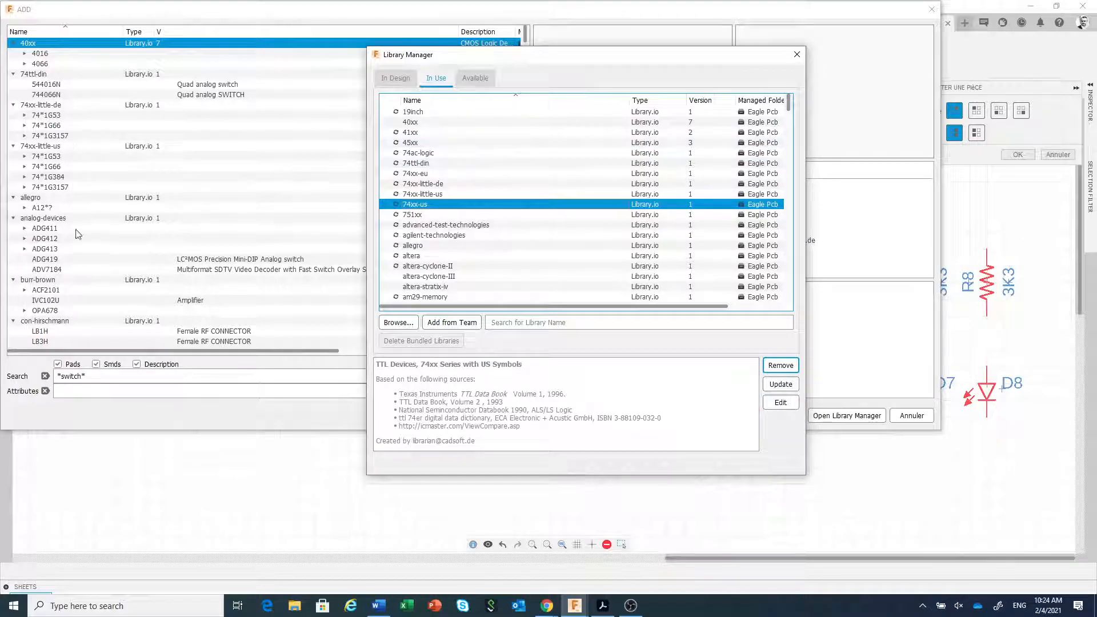
pyautogui.click(476, 77)
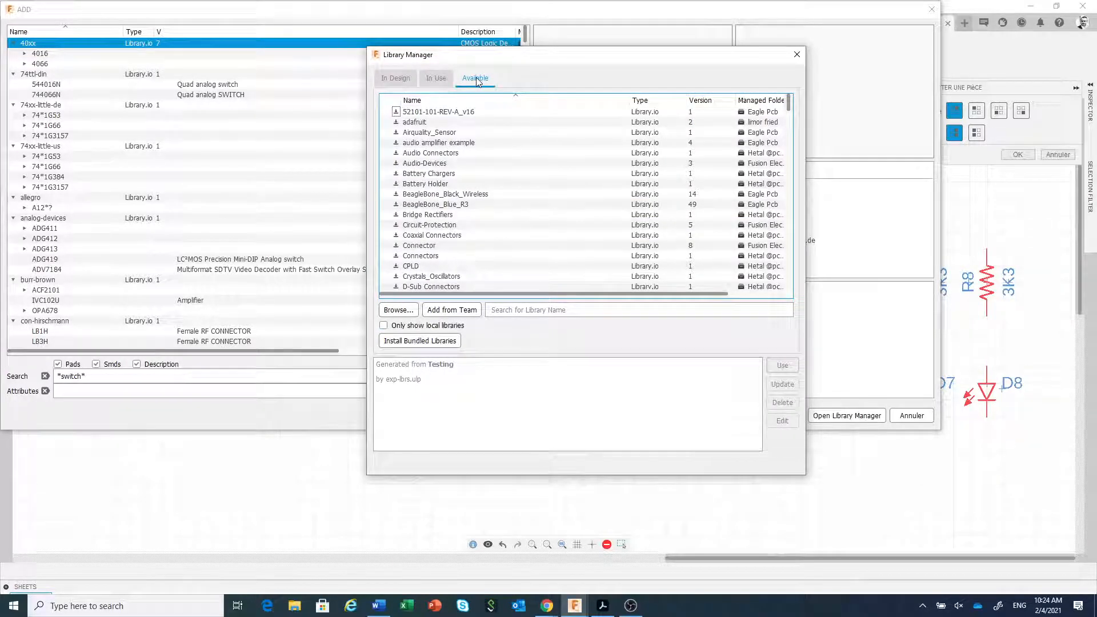
pyautogui.click(531, 310)
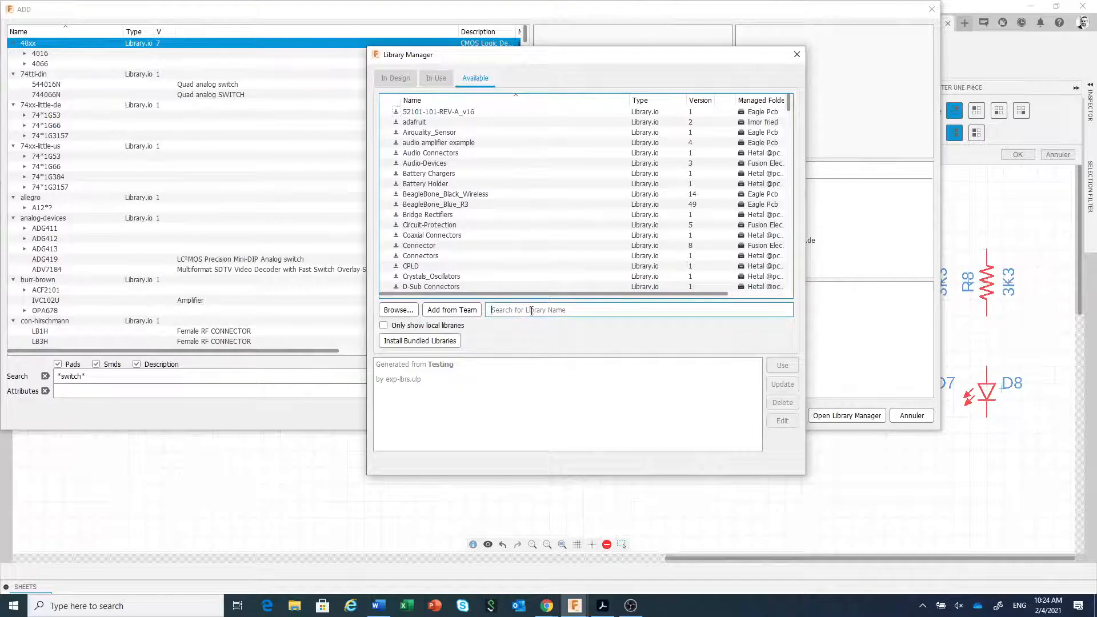
pyautogui.click(465, 208)
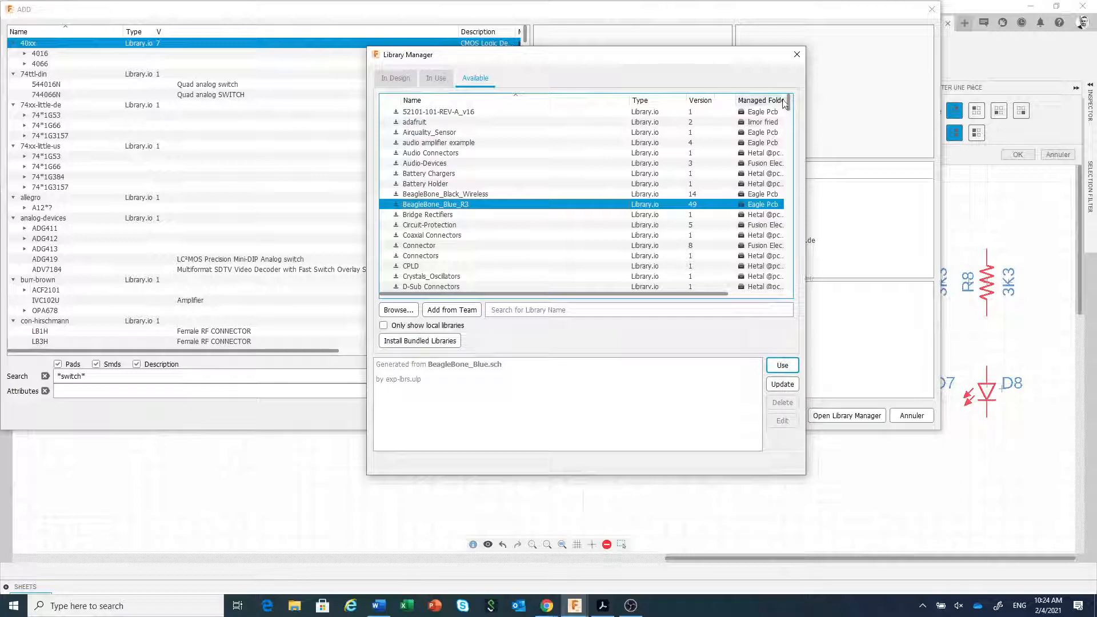
pyautogui.click(797, 55)
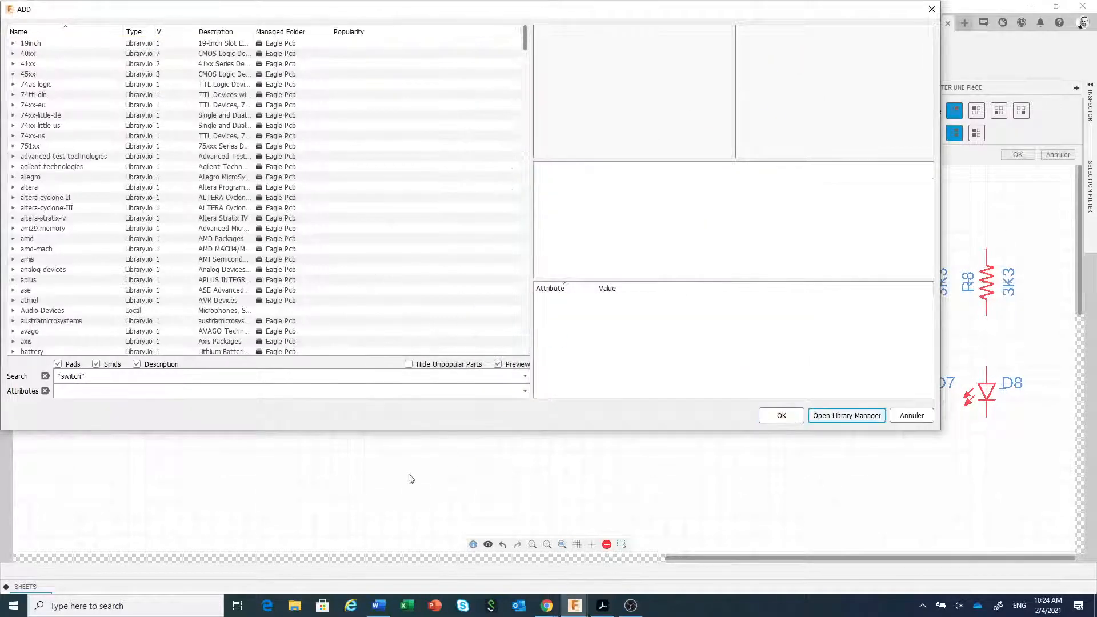
# Repeat the *switch* search and choose the B3F-1000 through-hole tactile switch from the Switch library for placement.
pyautogui.click(304, 376)
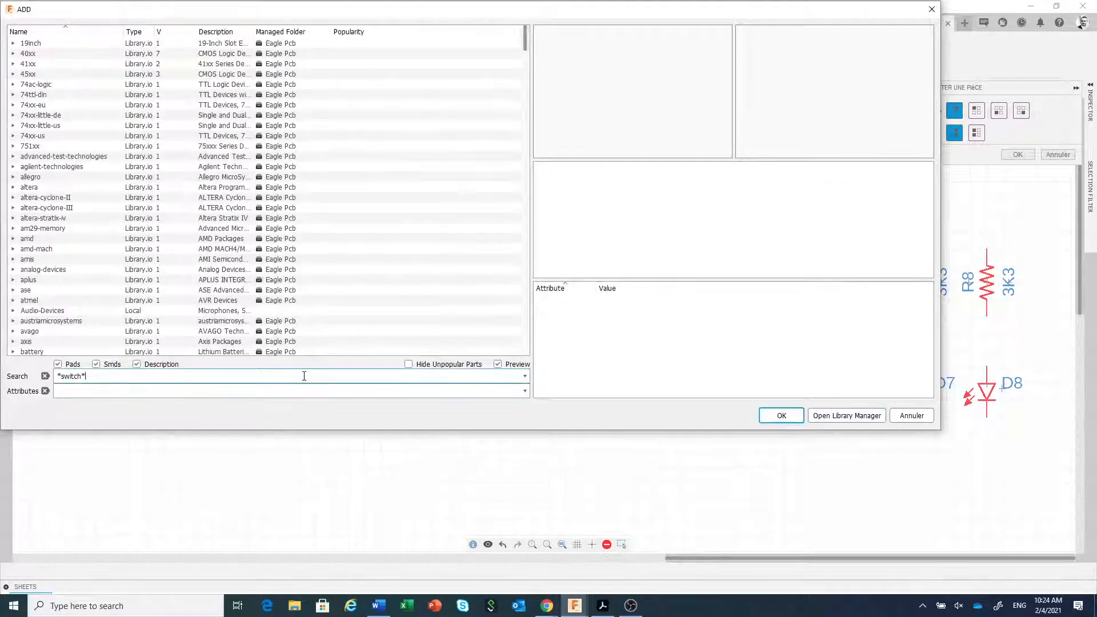
pyautogui.press('Return')
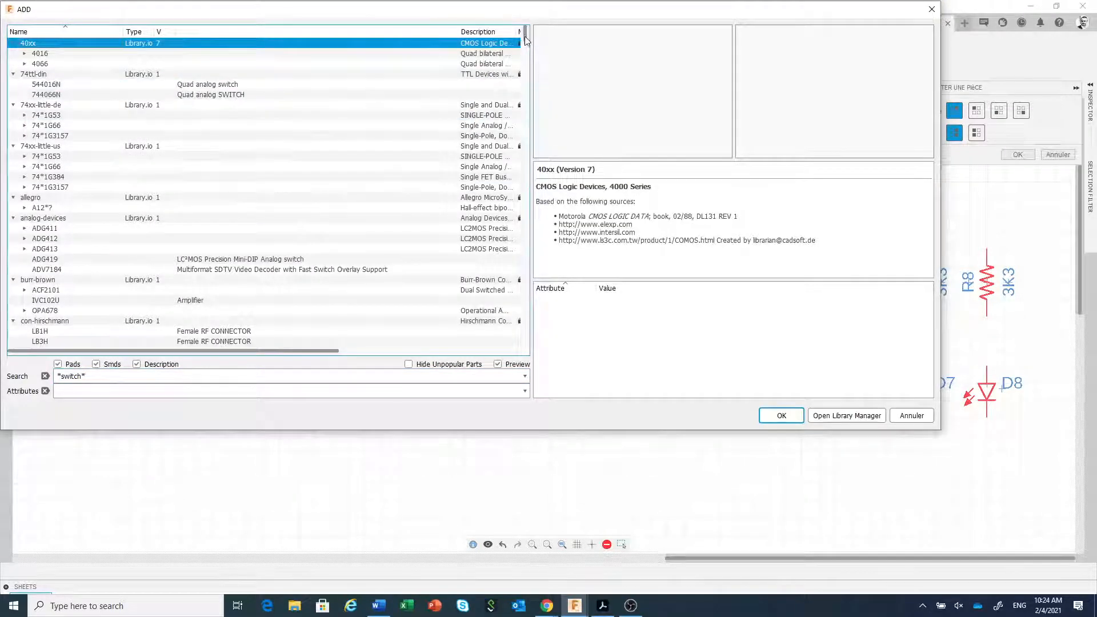
pyautogui.scroll(-2, 526, 44)
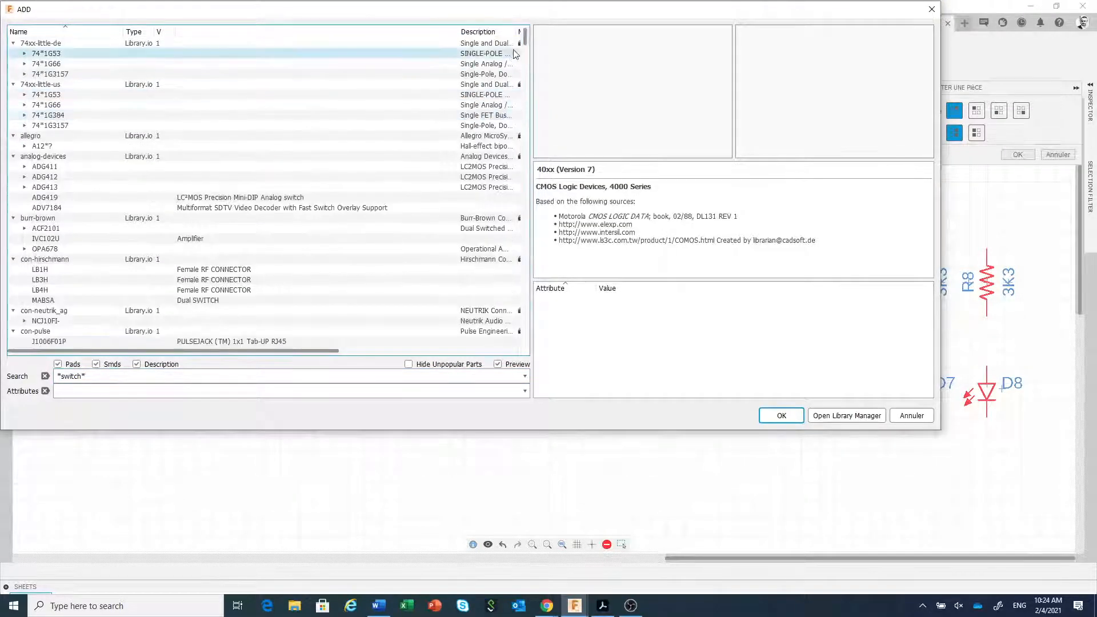
pyautogui.moveTo(524, 43); pyautogui.dragTo(515, 172)
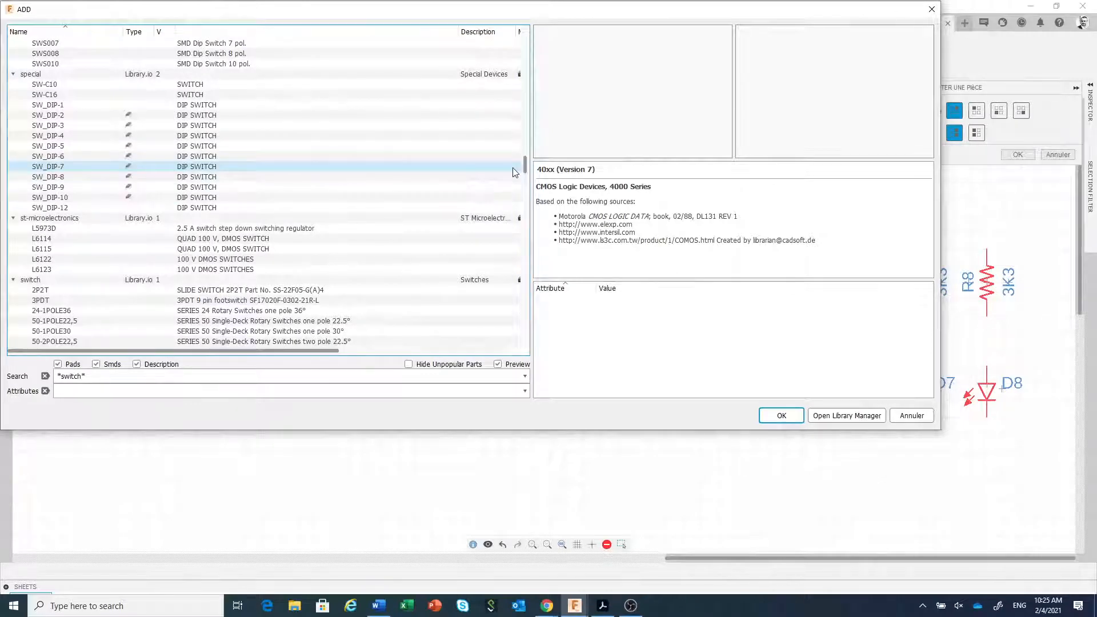
pyautogui.moveTo(514, 172); pyautogui.dragTo(518, 222)
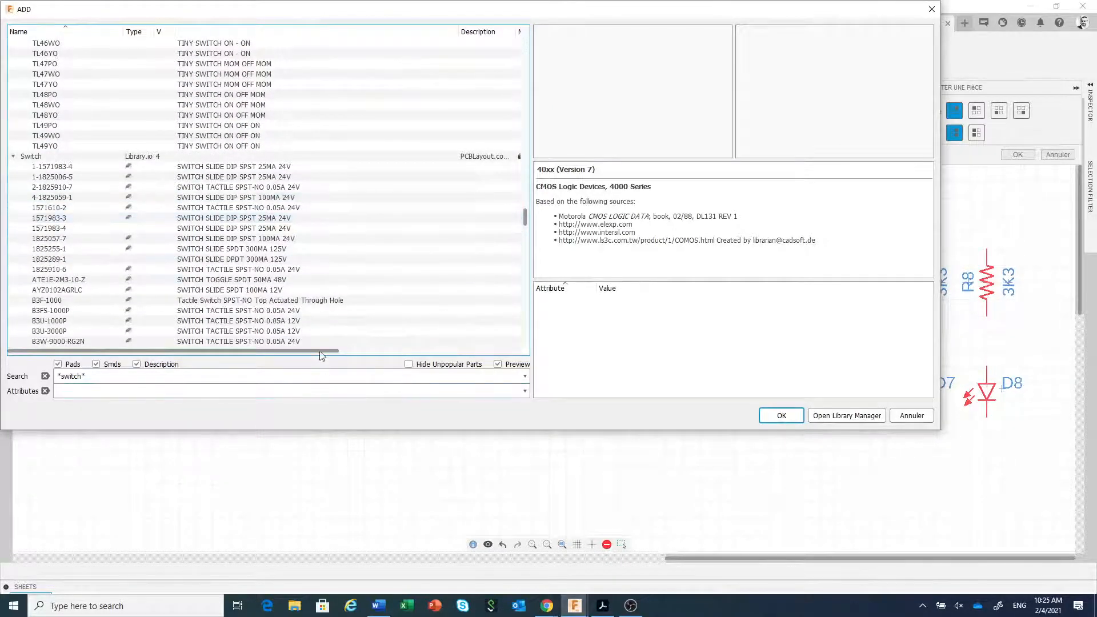
pyautogui.moveTo(334, 351); pyautogui.dragTo(309, 358)
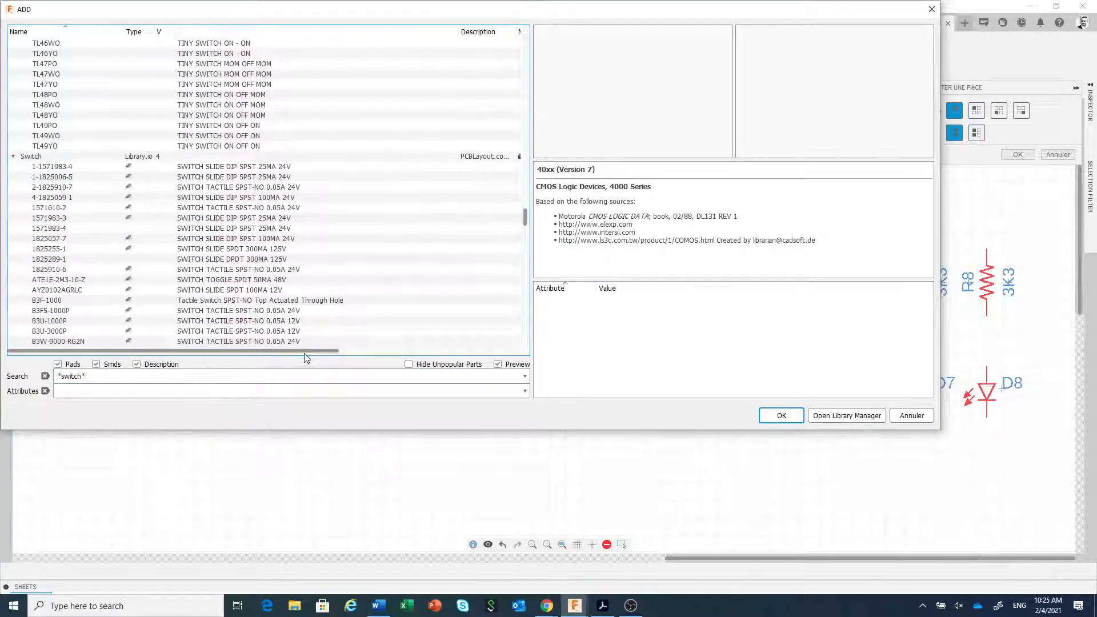
pyautogui.click(75, 304)
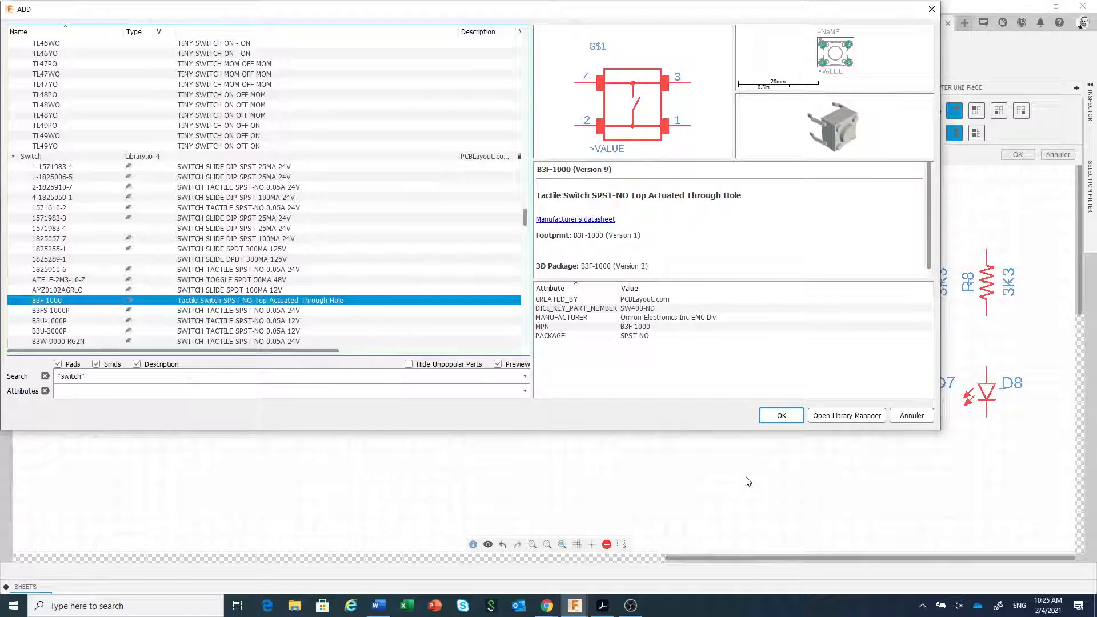
pyautogui.click(781, 416)
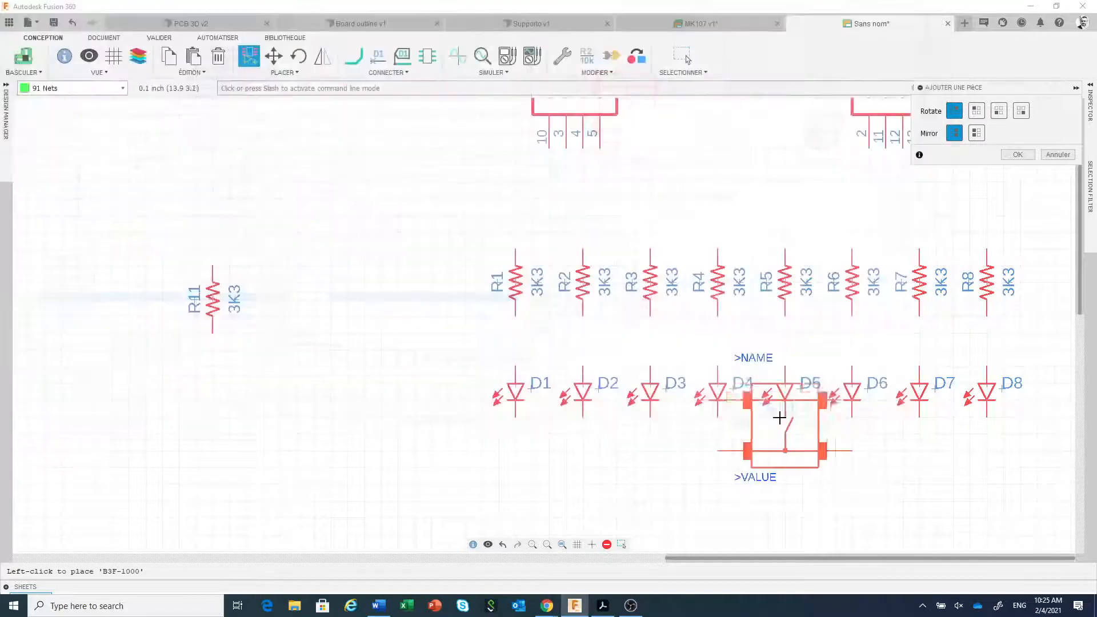
# Place two B3F-1000 switches side by side above the two 4015 shift register symbols, and end placement.
pyautogui.scroll(-3, 603, 432)
pyautogui.scroll(-2, 605, 429)
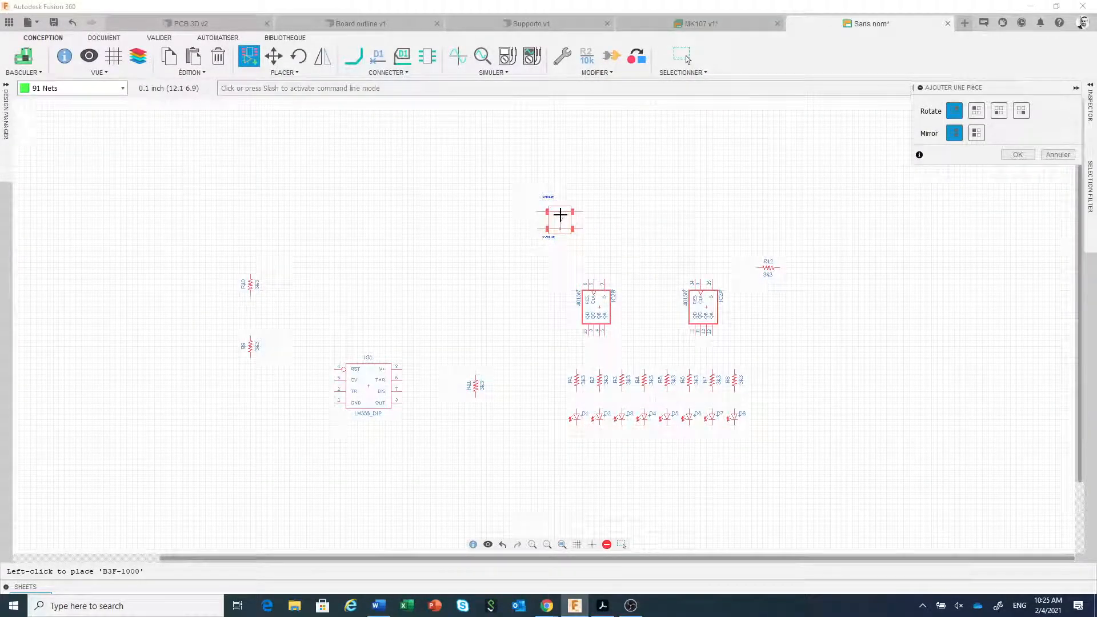
pyautogui.click(560, 214)
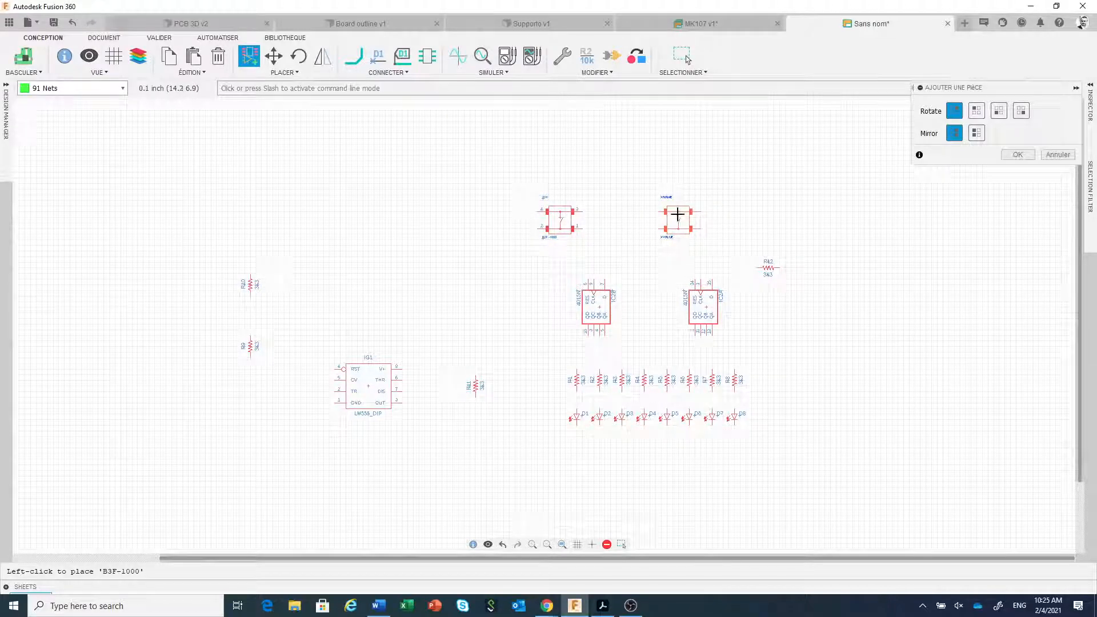
pyautogui.click(678, 215)
pyautogui.click(1017, 154)
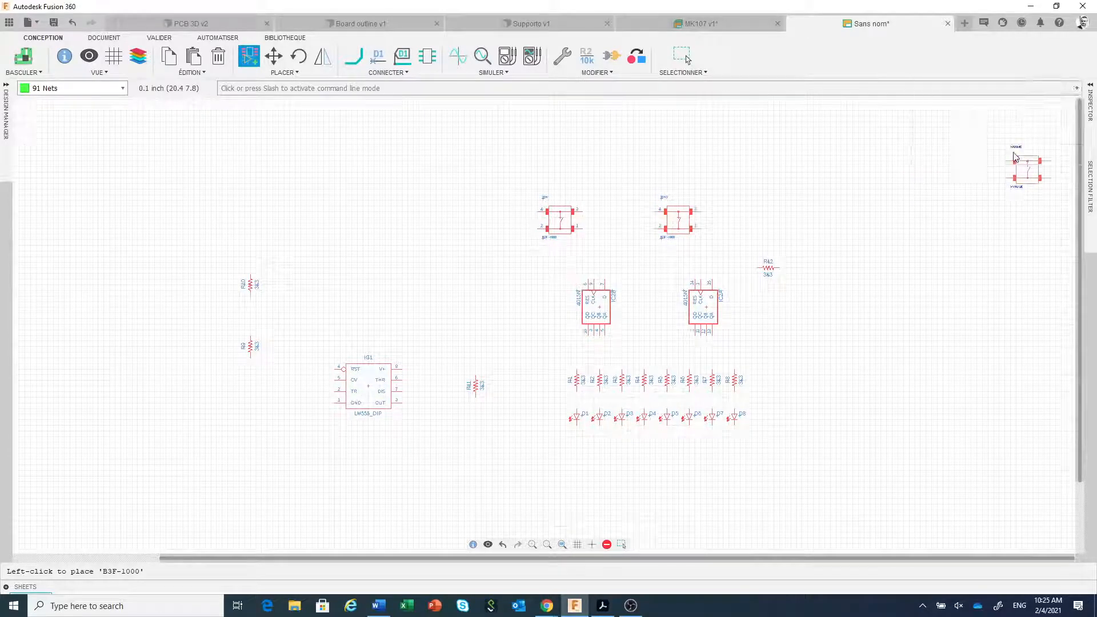
pyautogui.press('Escape')
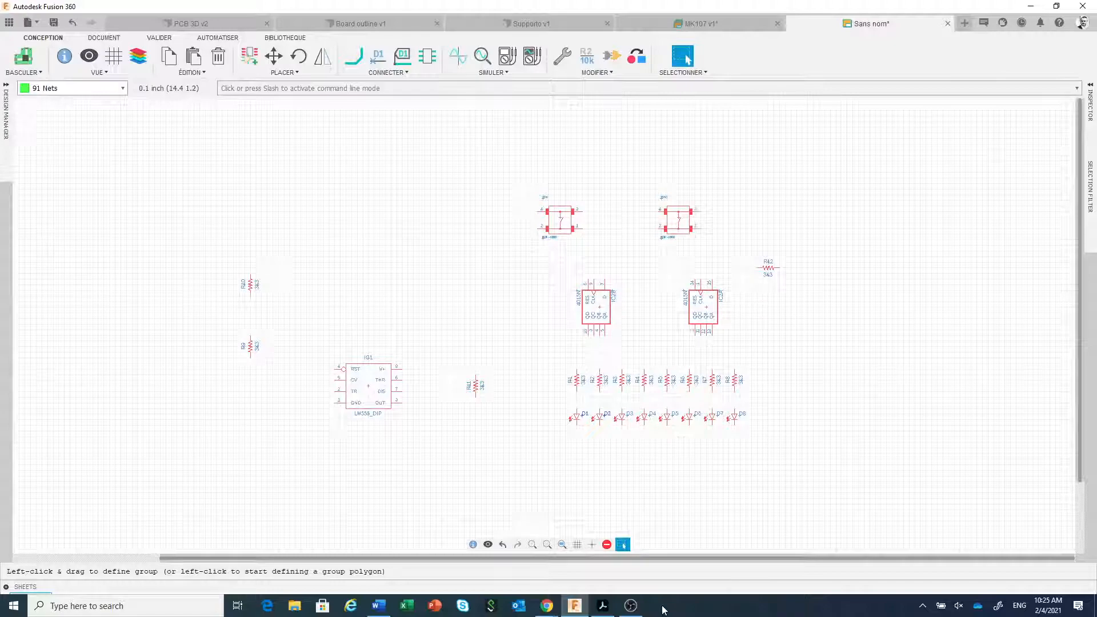
# Consult the MK107 circuit PDF in Acrobat, and search the Fusion 360 part library for *10nF*.
pyautogui.click(605, 608)
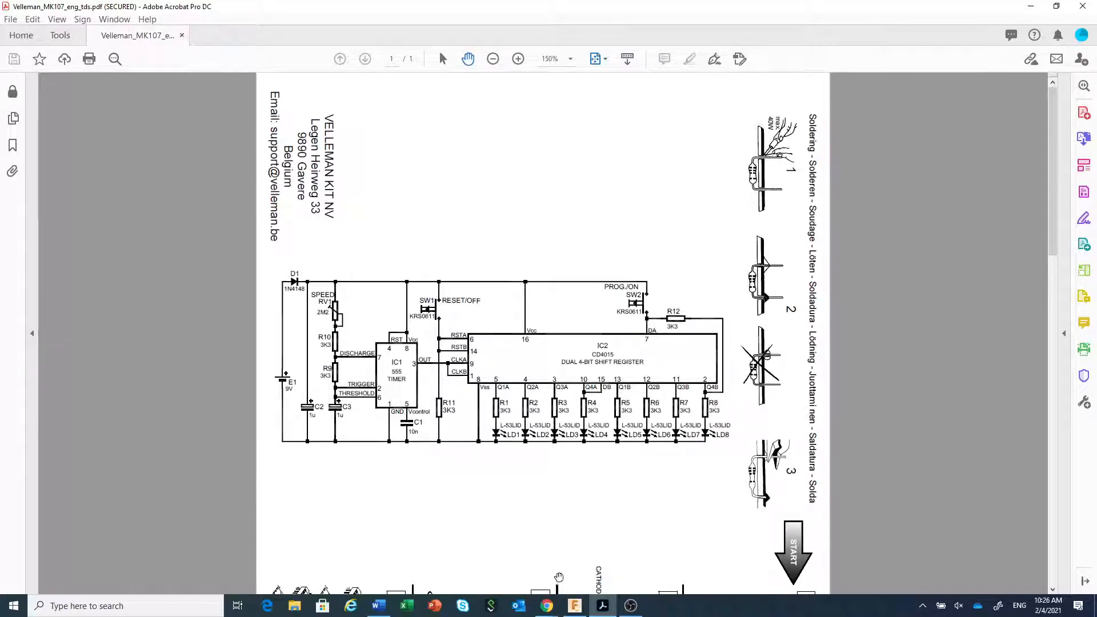
pyautogui.click(574, 605)
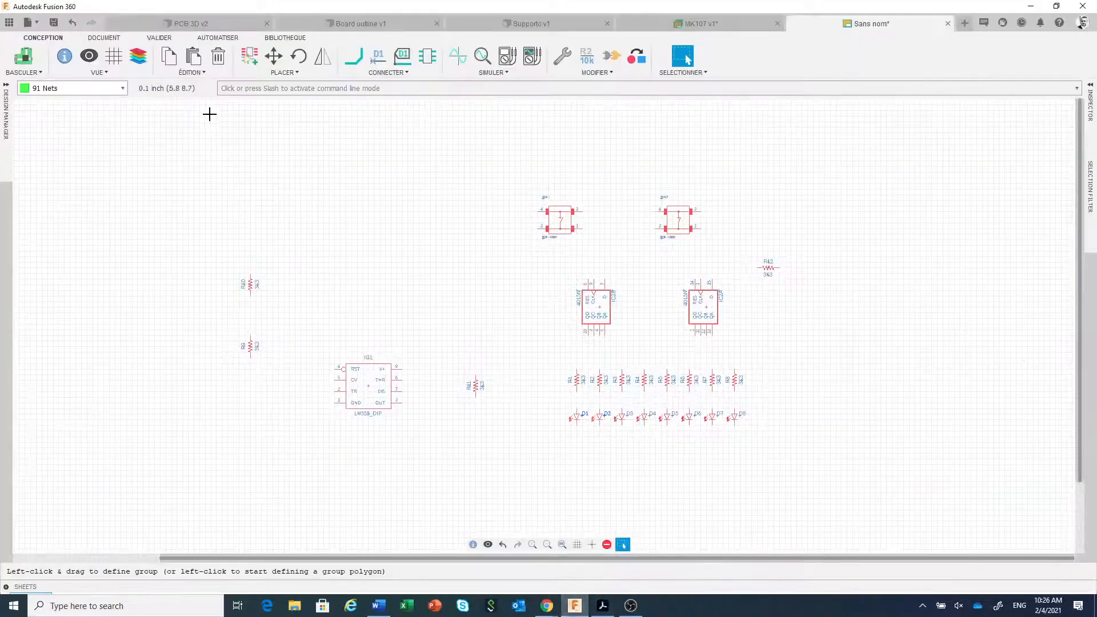
pyautogui.click(247, 58)
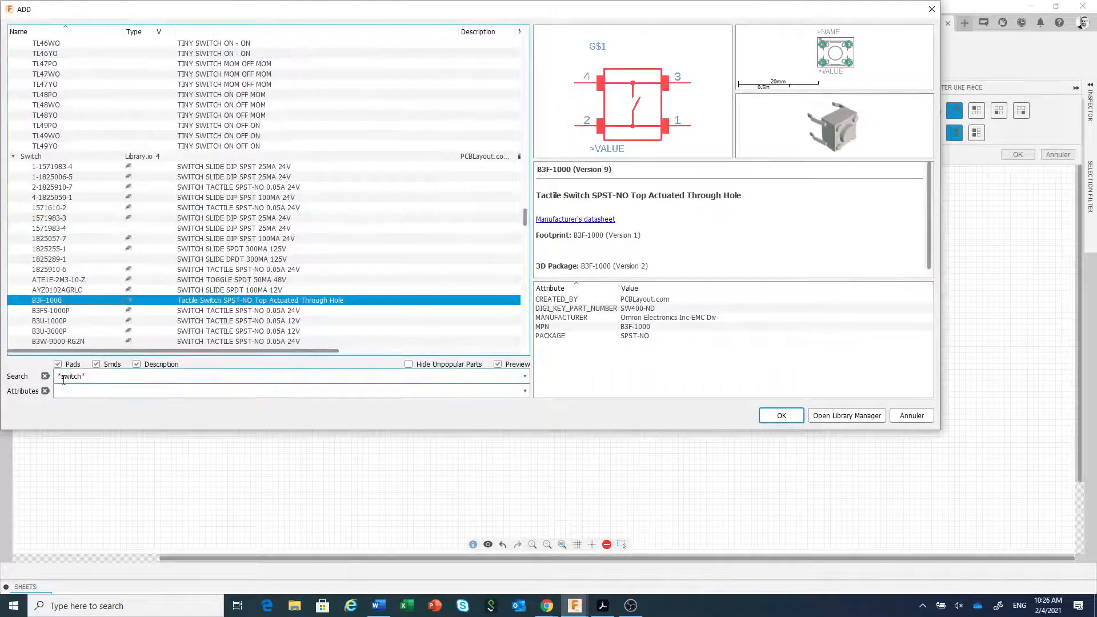
pyautogui.moveTo(61, 378); pyautogui.dragTo(80, 378)
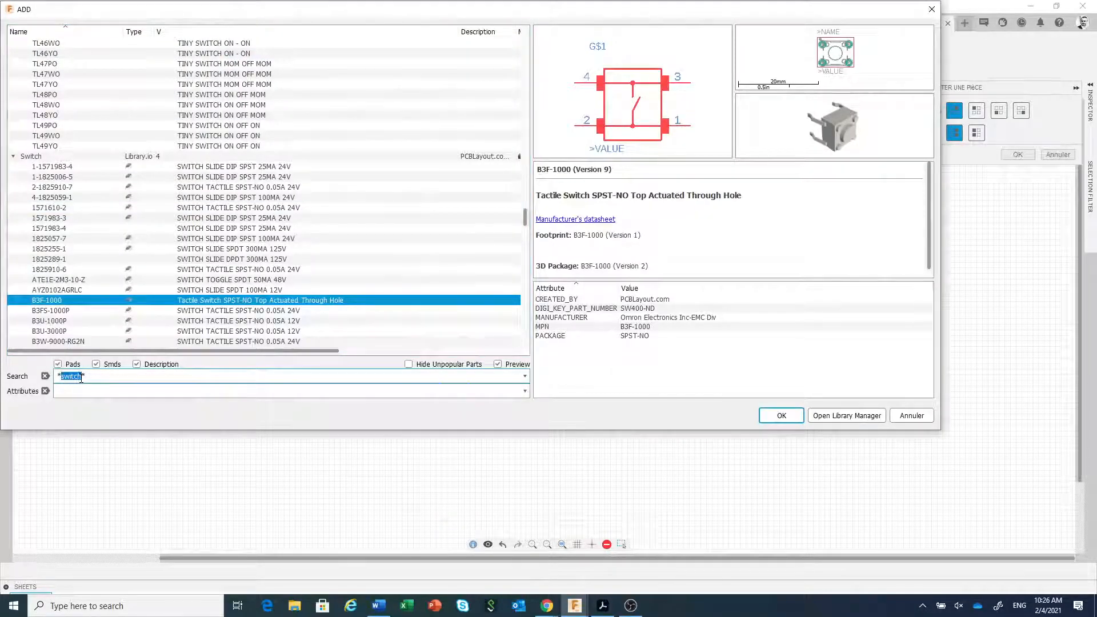
pyautogui.write('10nF*')
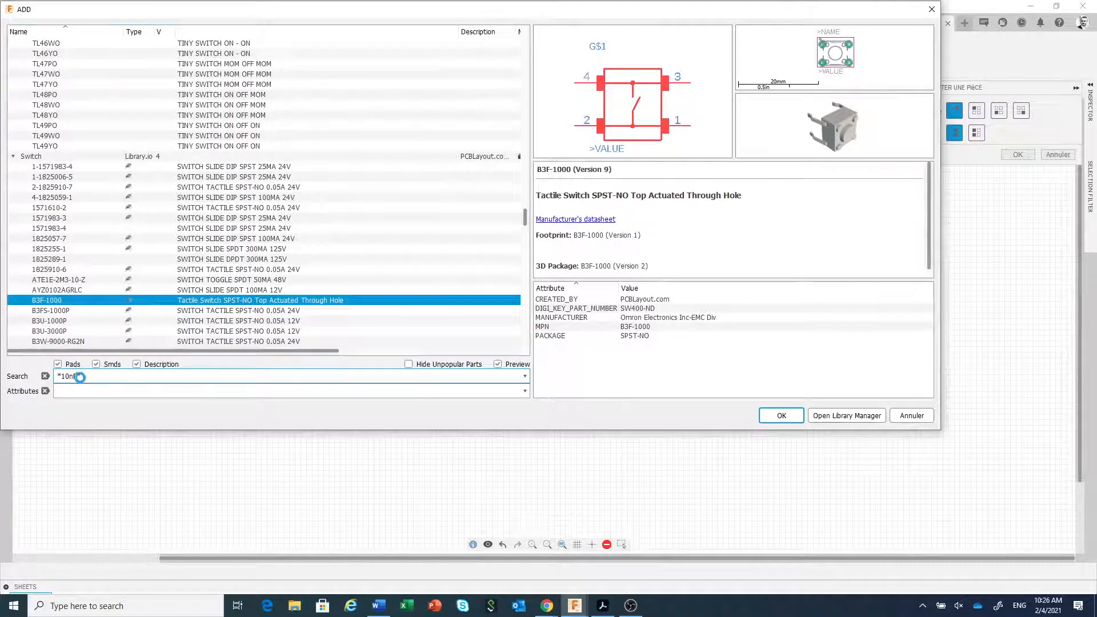
pyautogui.press('Return')
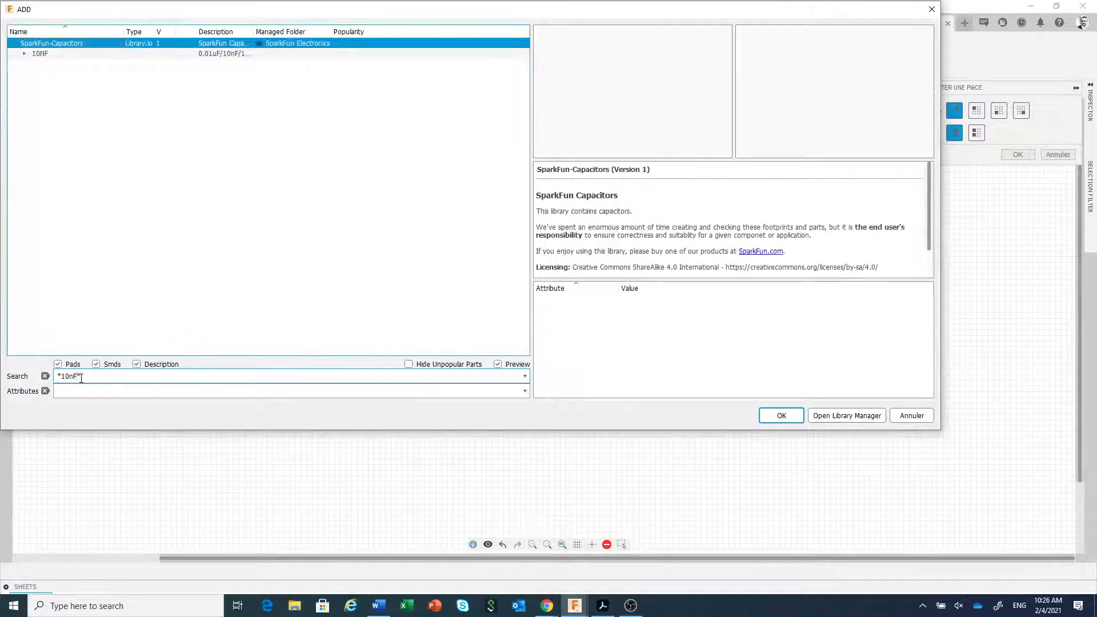
# Place one through-hole 10NF-PTH-10MM capacitor from SparkFun-Capacitors below and to the right of the 555 timer, and end placement.
pyautogui.click(24, 54)
pyautogui.click(85, 76)
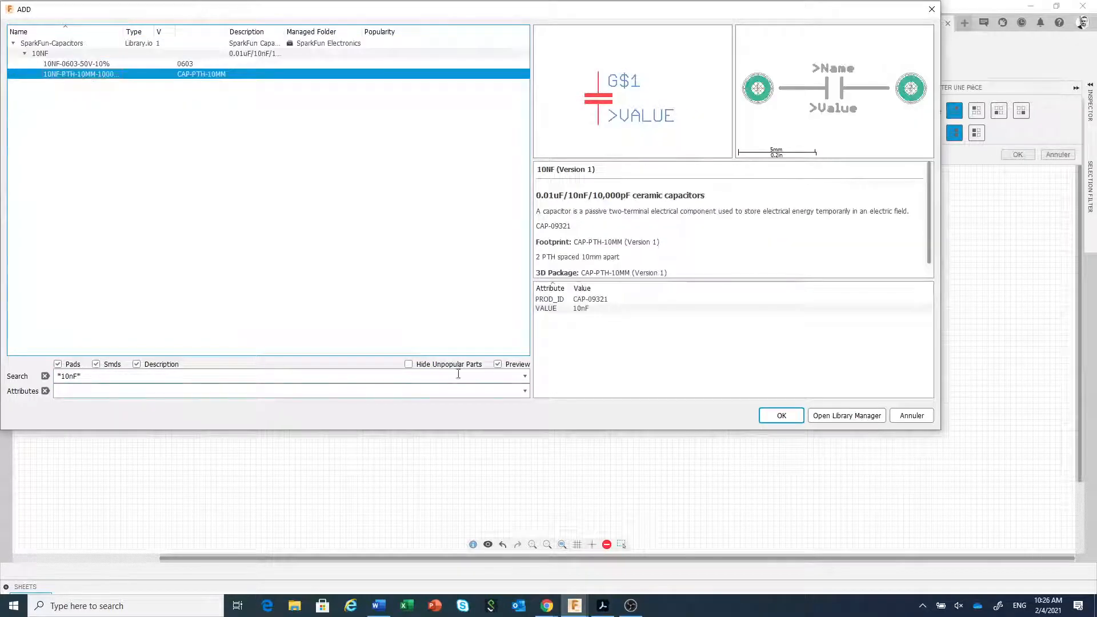
pyautogui.click(781, 415)
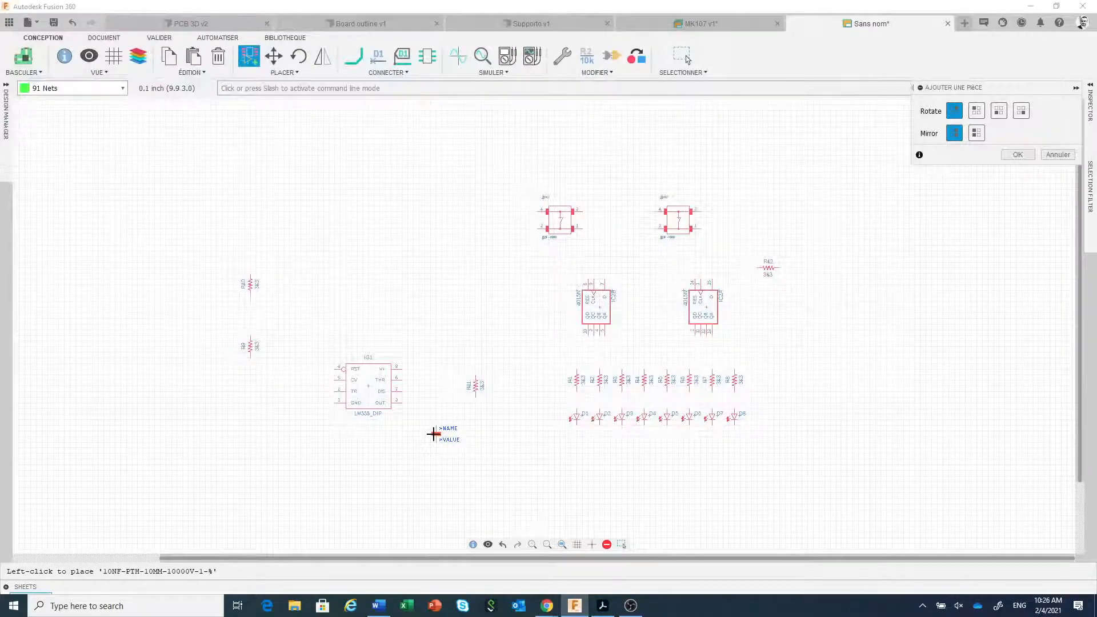
pyautogui.click(433, 434)
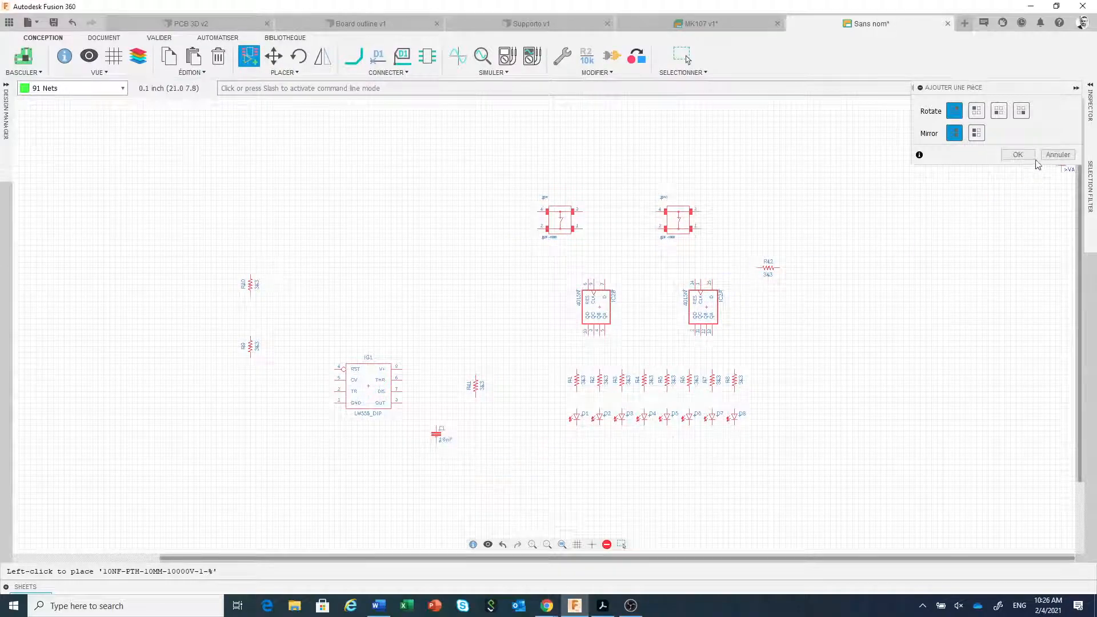
pyautogui.click(1018, 155)
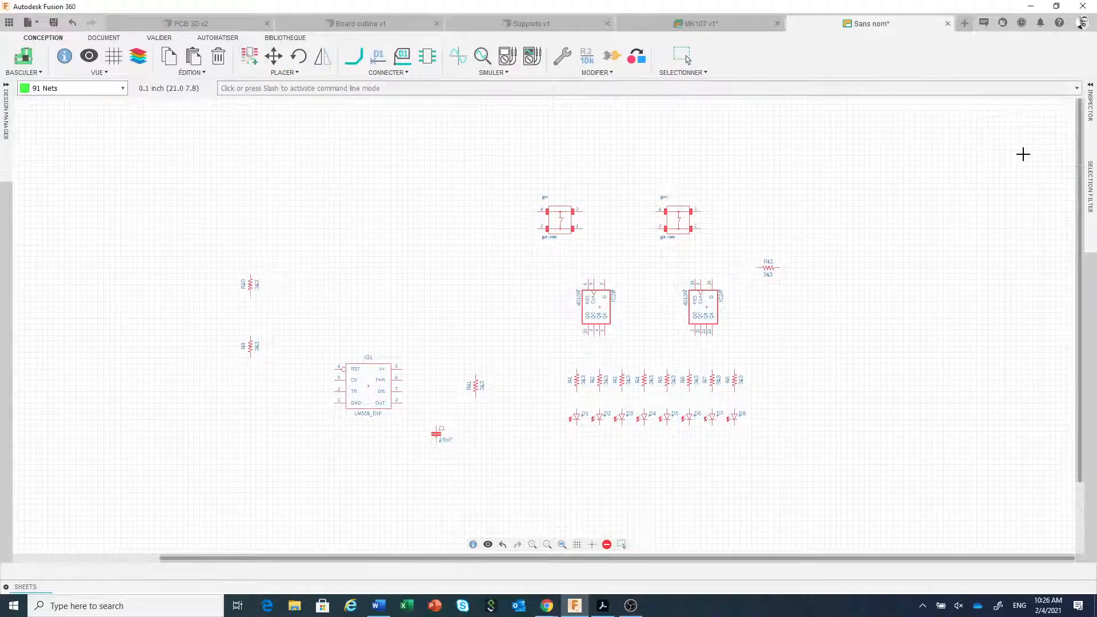
# Check the capacitors in the Acrobat circuit PDF, and choose the polarised C-POL_RADIAL-11MM-DIA from Fusion 360's managed Capacitor library with the search cleared.
pyautogui.click(603, 605)
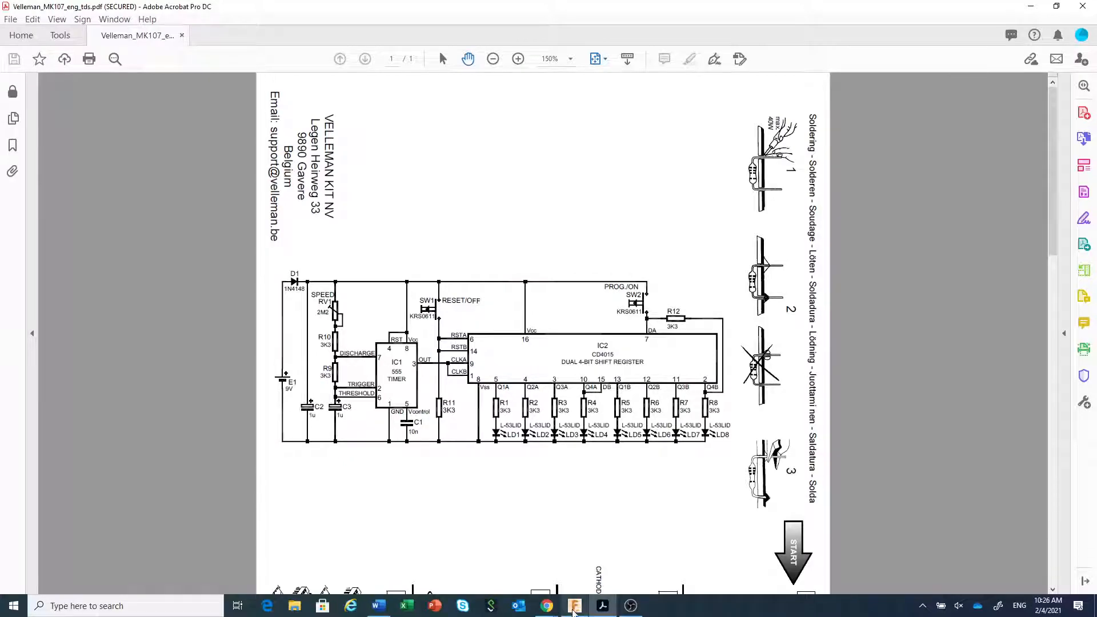
pyautogui.click(575, 606)
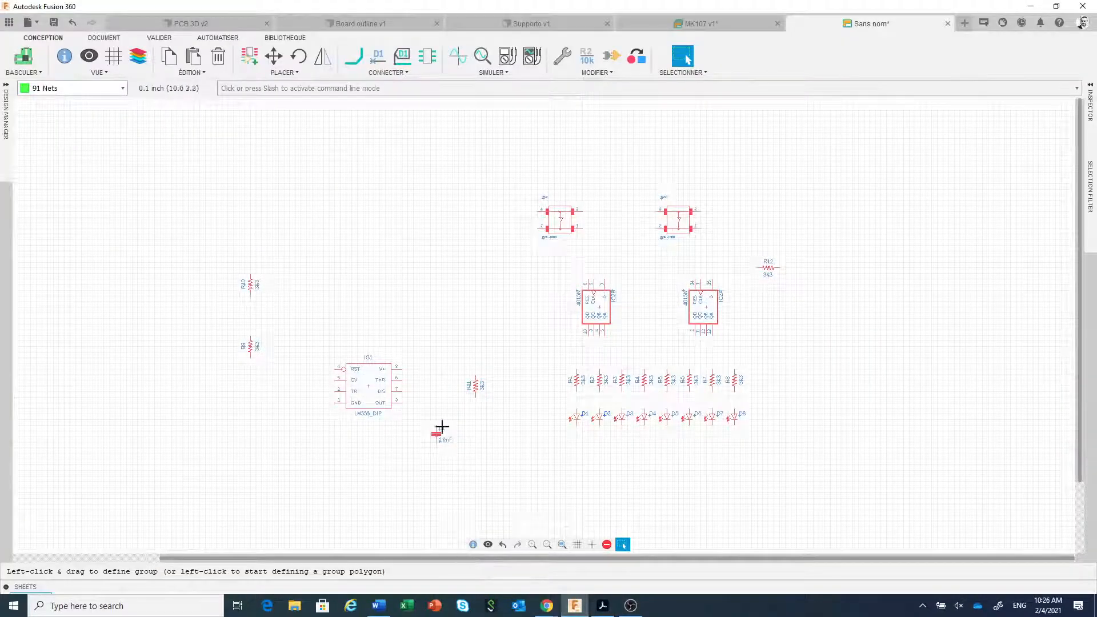
pyautogui.click(249, 56)
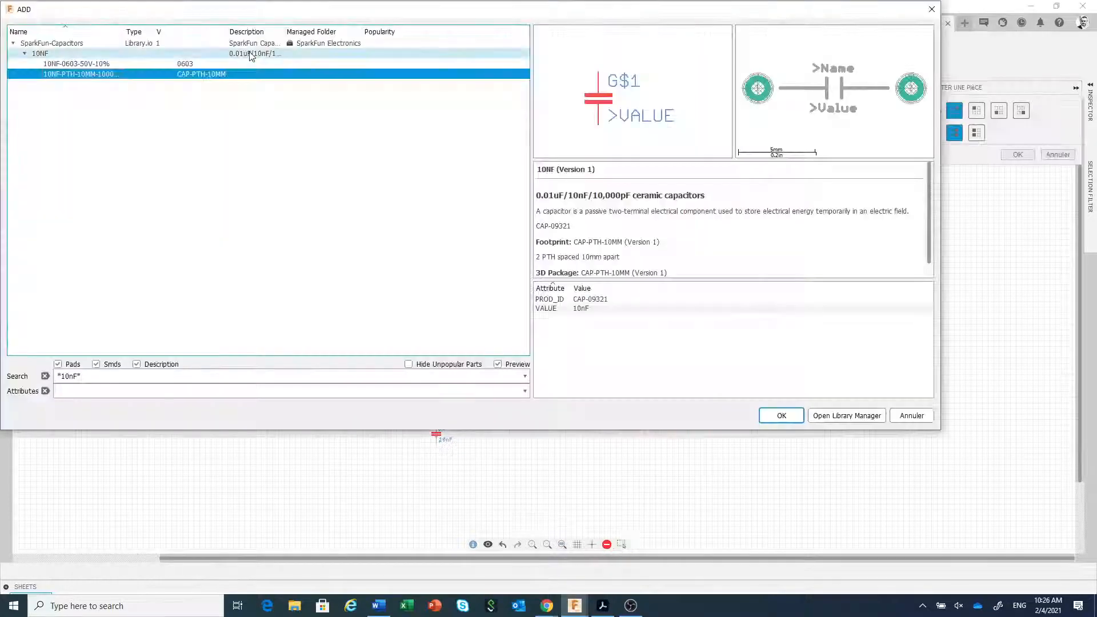
pyautogui.click(44, 376)
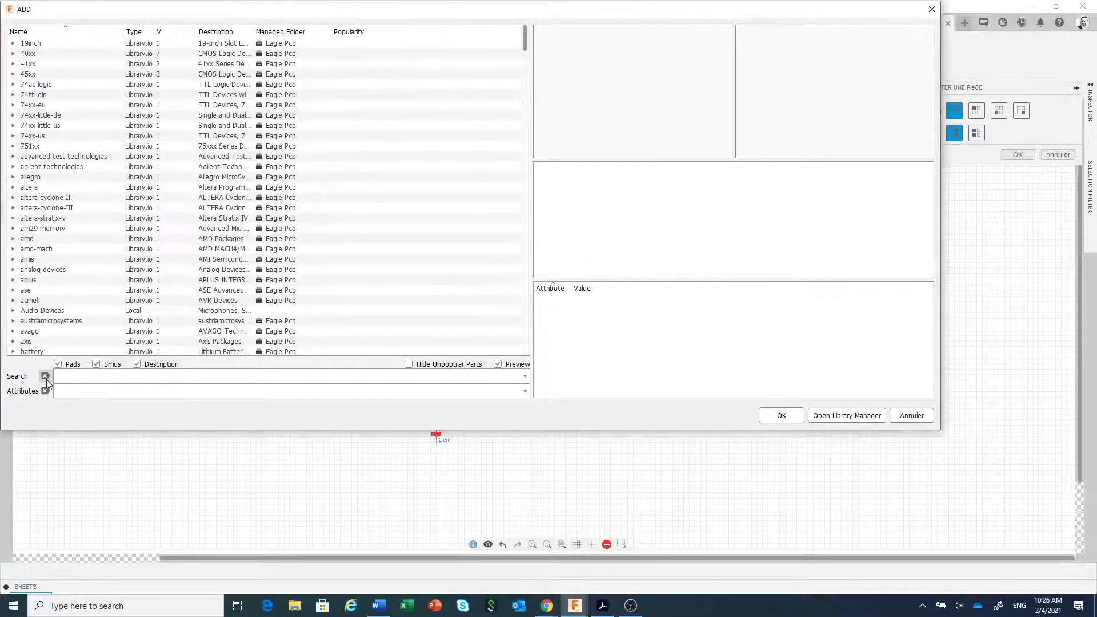
pyautogui.moveTo(526, 40); pyautogui.dragTo(525, 67)
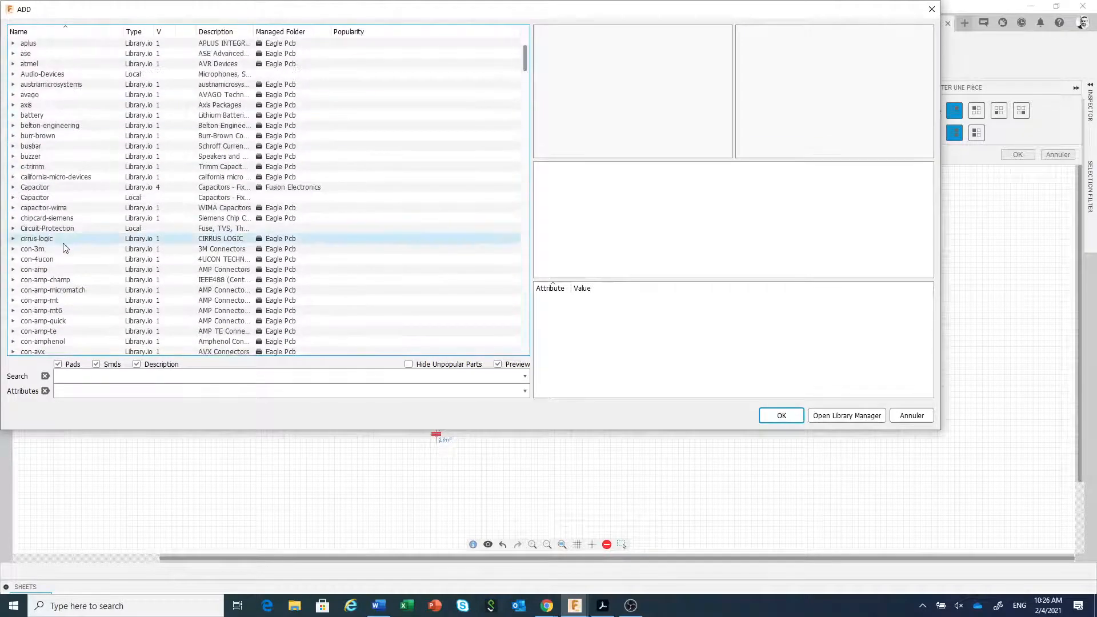
pyautogui.click(13, 189)
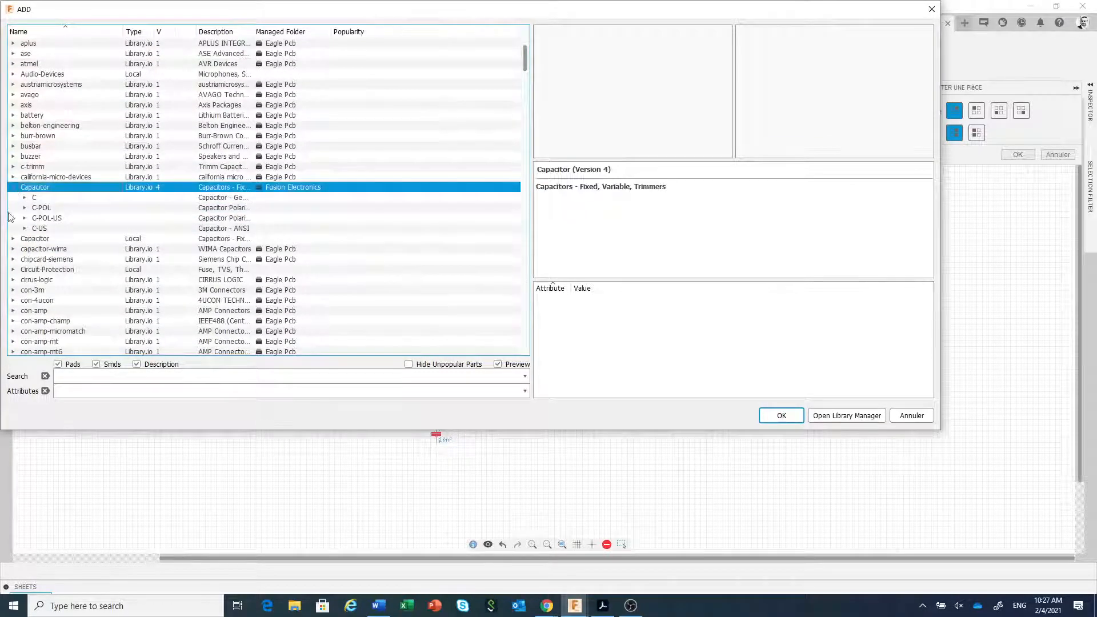
pyautogui.click(24, 209)
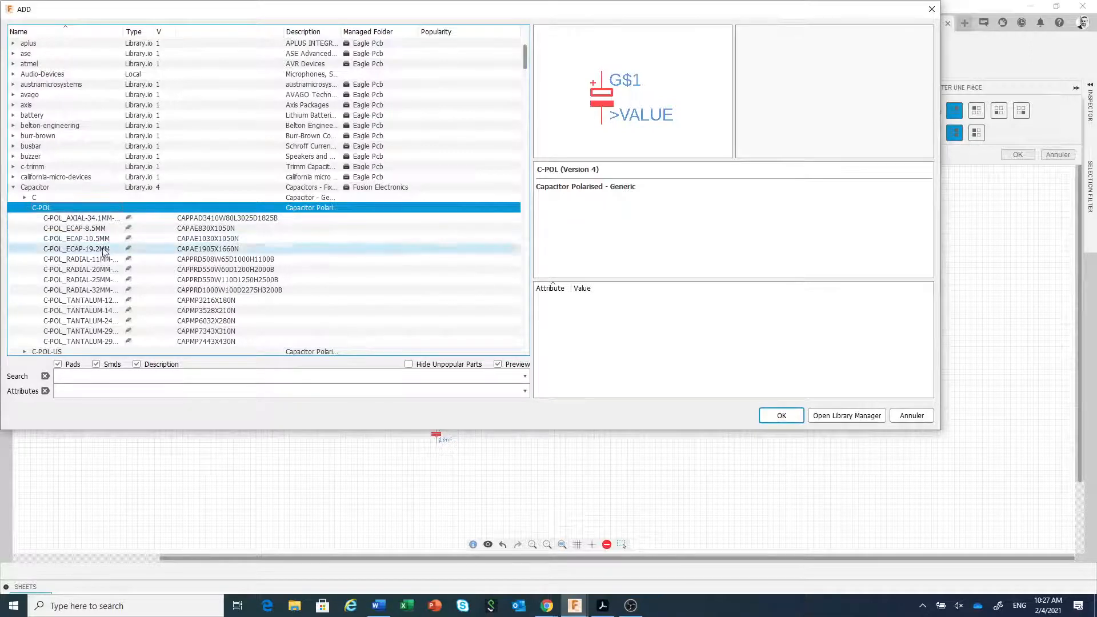
pyautogui.click(105, 262)
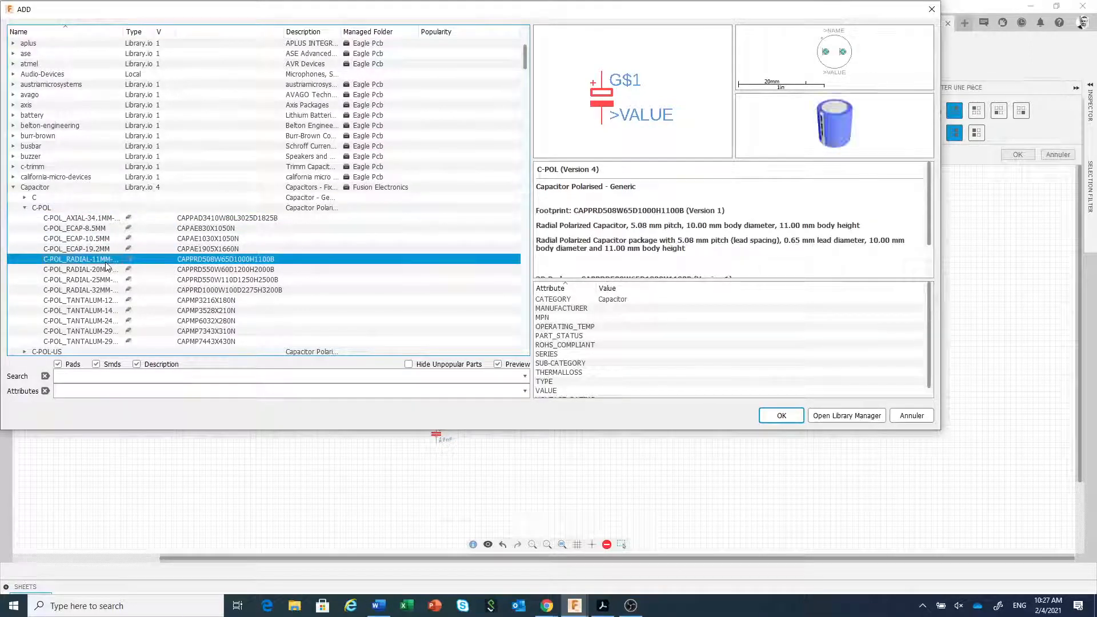
pyautogui.click(781, 416)
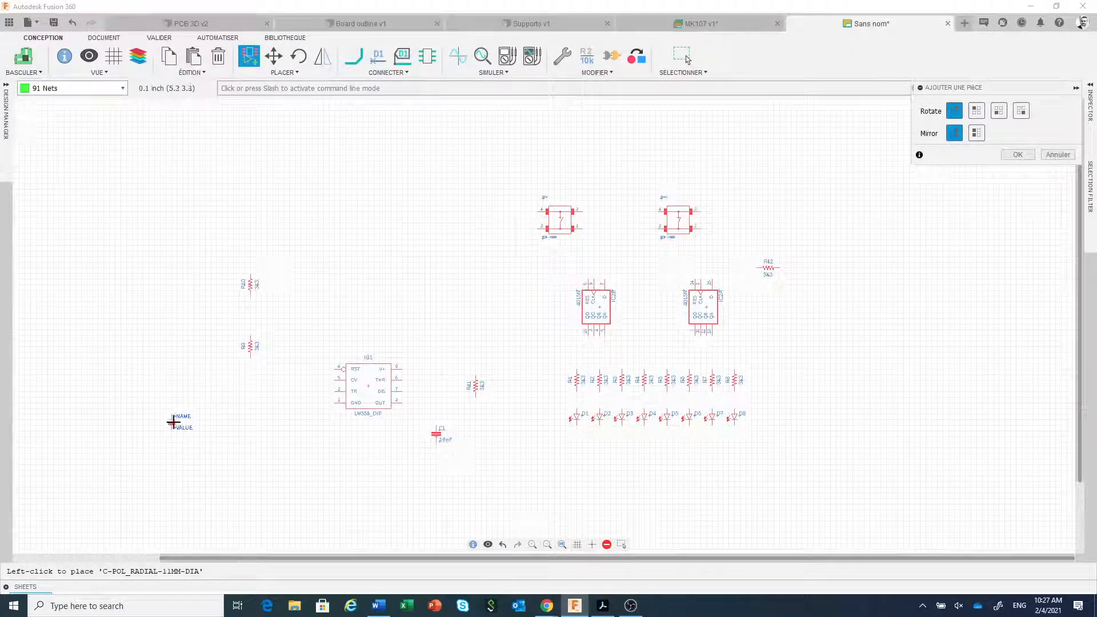
# Place two C-POL_RADIAL-11MM-DIA capacitors, one below resistor R9 and one further left at the same height, and end placement.
pyautogui.click(172, 421)
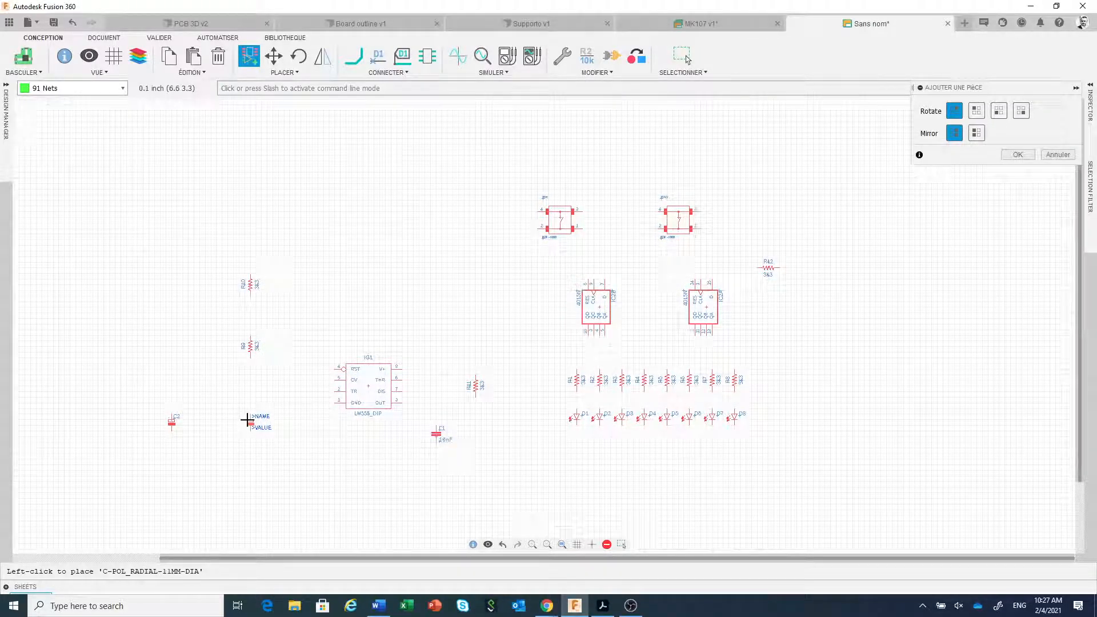
pyautogui.click(247, 421)
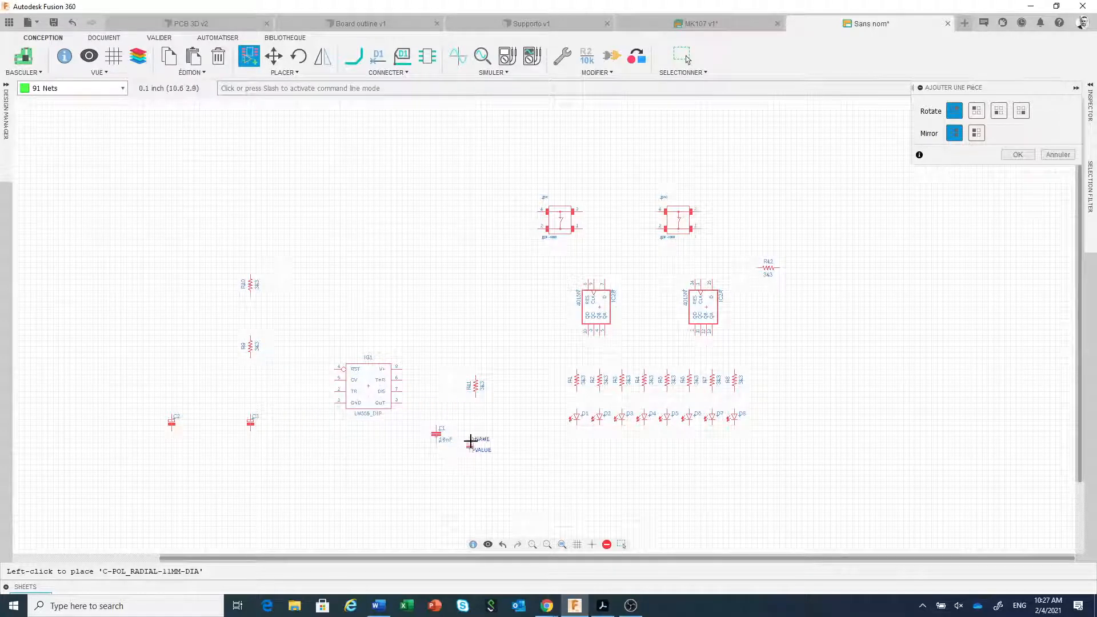
pyautogui.click(1017, 155)
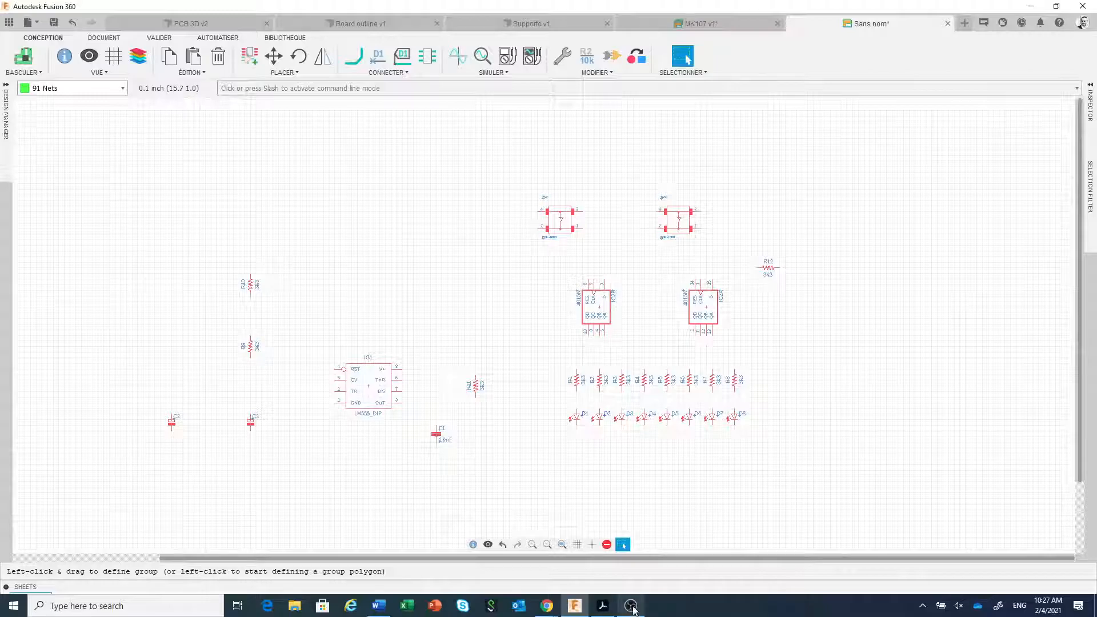
# Check the diode type in the Acrobat circuit PDF, and search the Fusion 360 part library for *1N4148*.
pyautogui.click(602, 606)
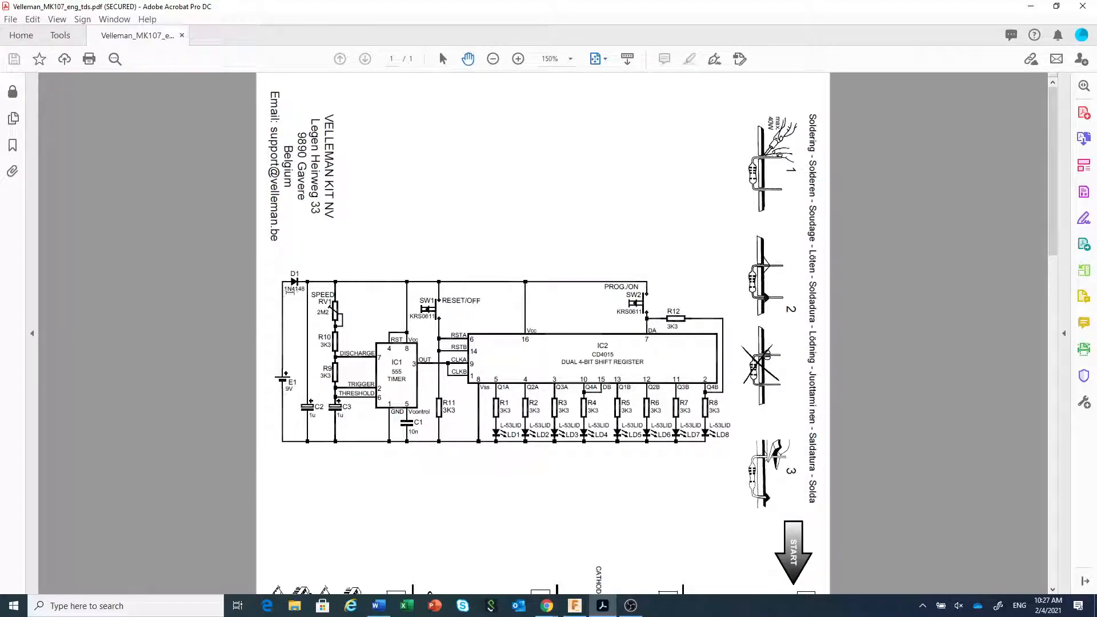
pyautogui.click(575, 605)
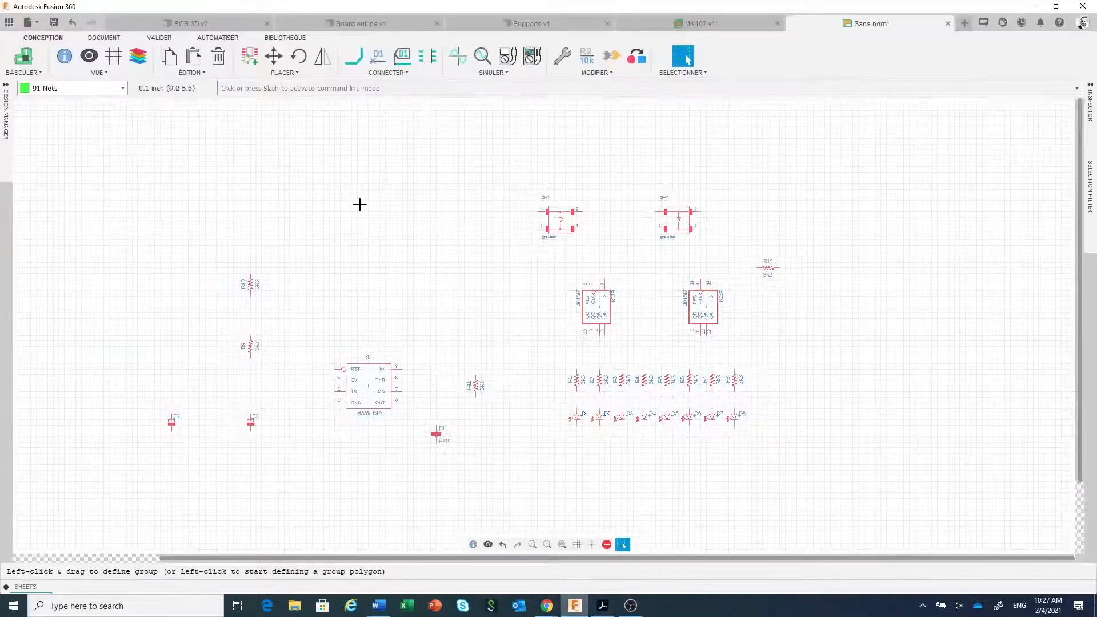
pyautogui.click(250, 60)
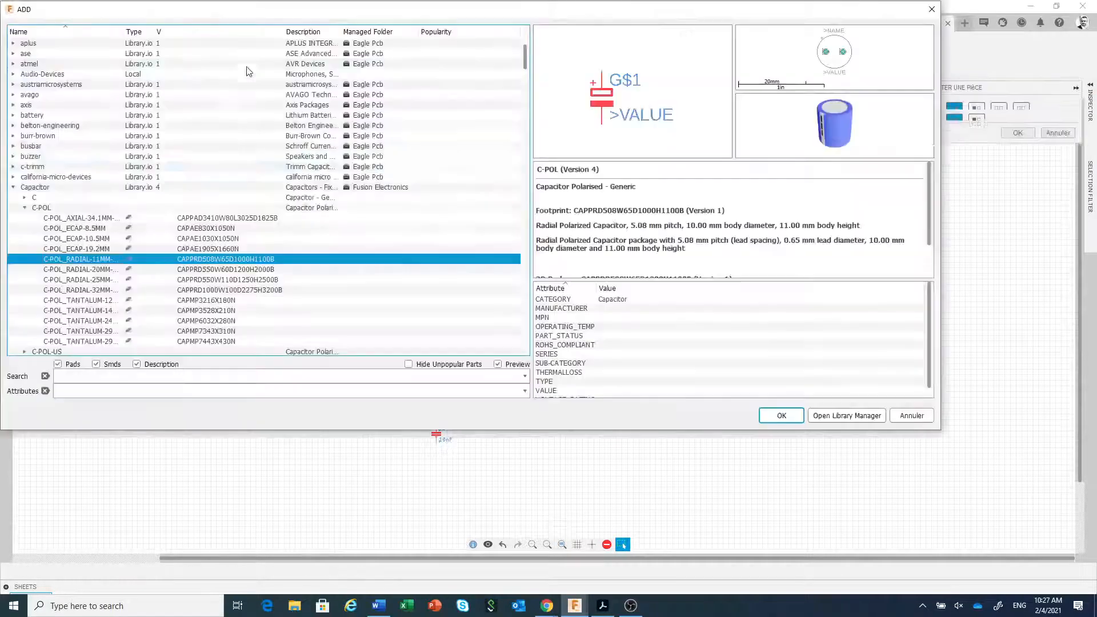
pyautogui.click(138, 375)
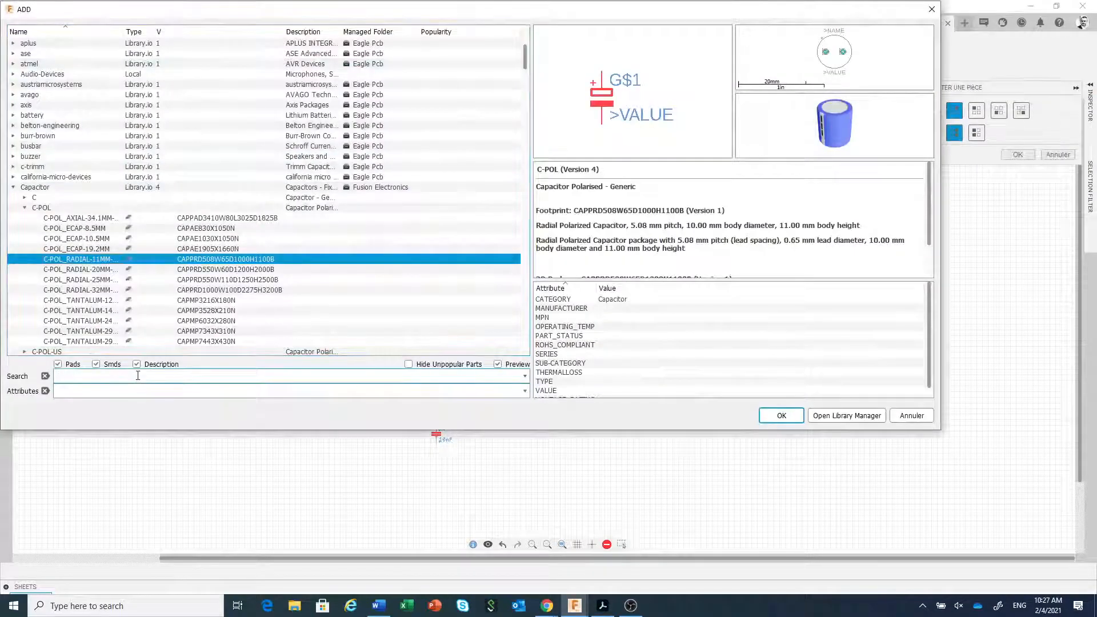
pyautogui.write('*1N')
pyautogui.press('BackSpace')
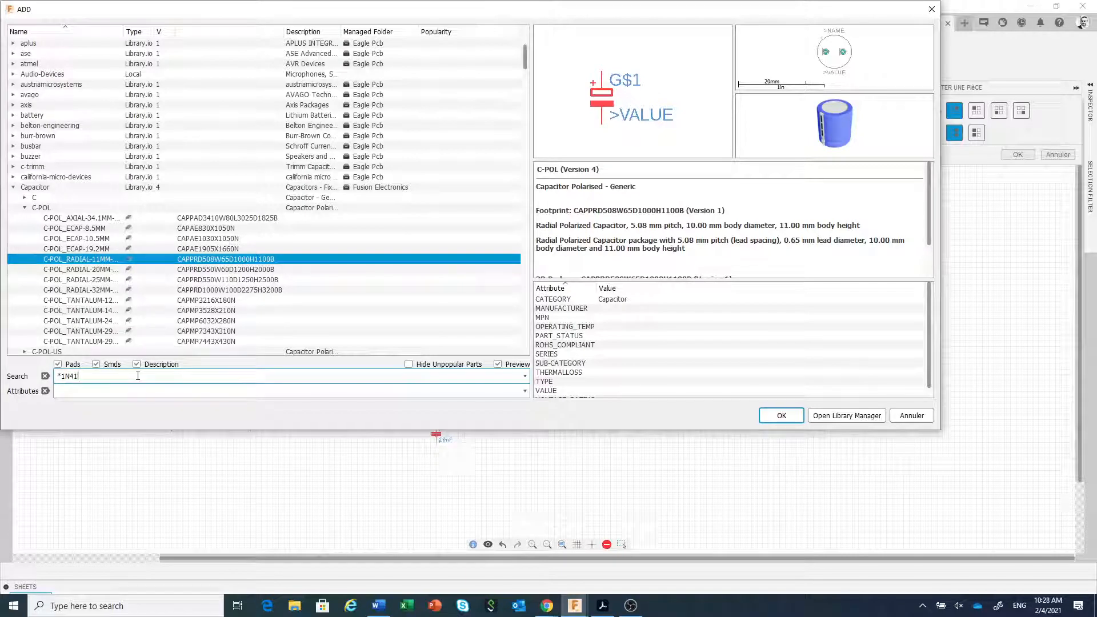
pyautogui.write('4148*')
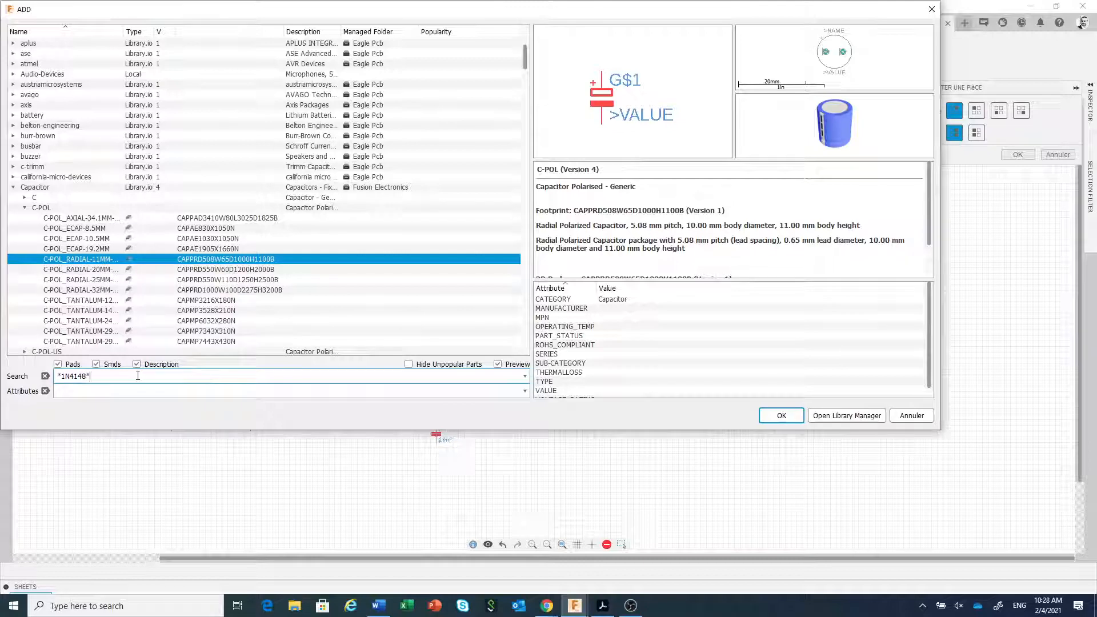
pyautogui.press('Return')
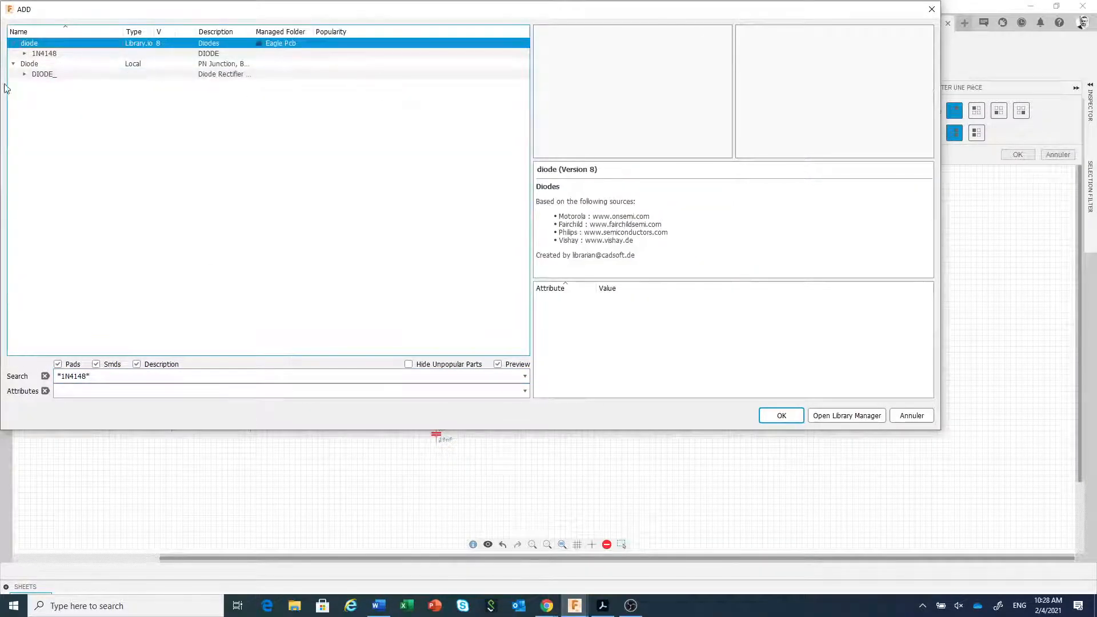
# Place a 1N4148DO35-7 diode from the diode library at the upper left of the schematic, above and left of resistor R10.
pyautogui.doubleClick(27, 53)
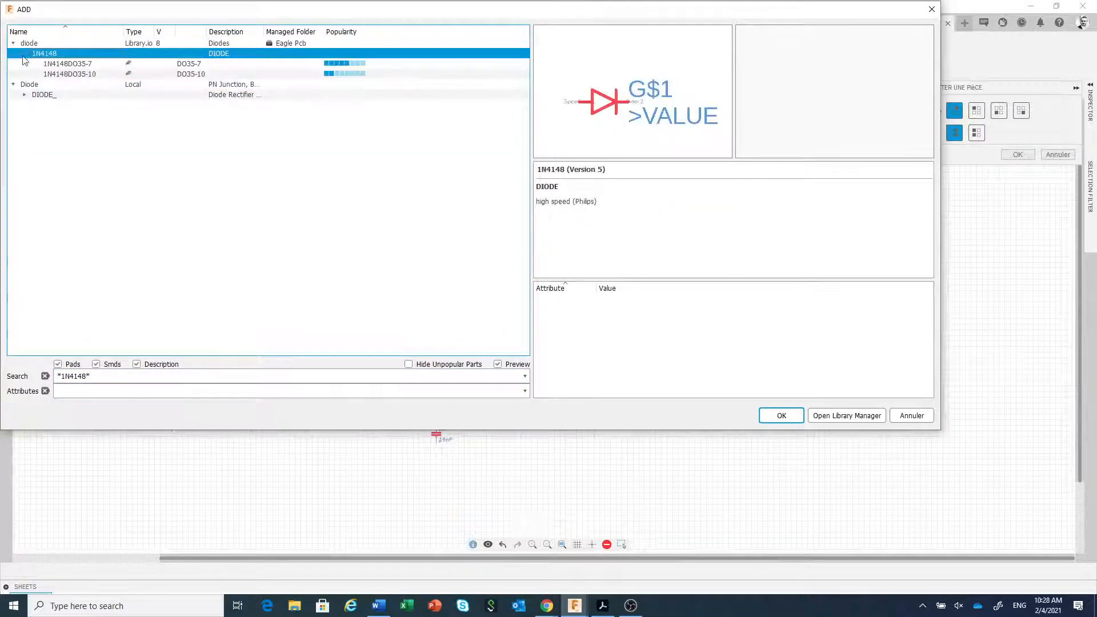
pyautogui.click(80, 65)
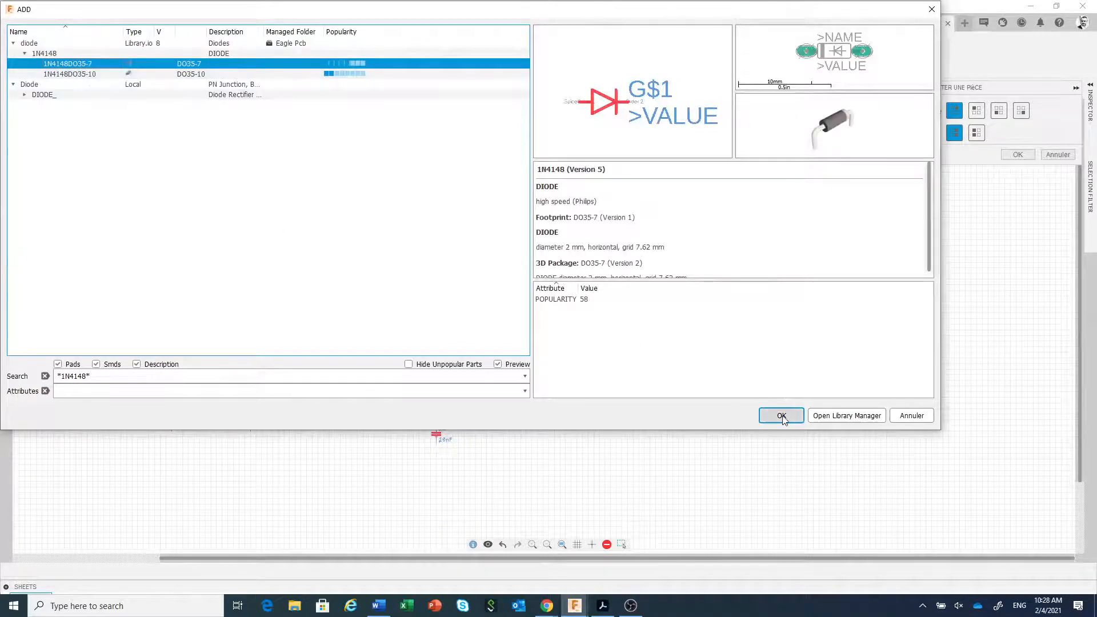
pyautogui.click(781, 415)
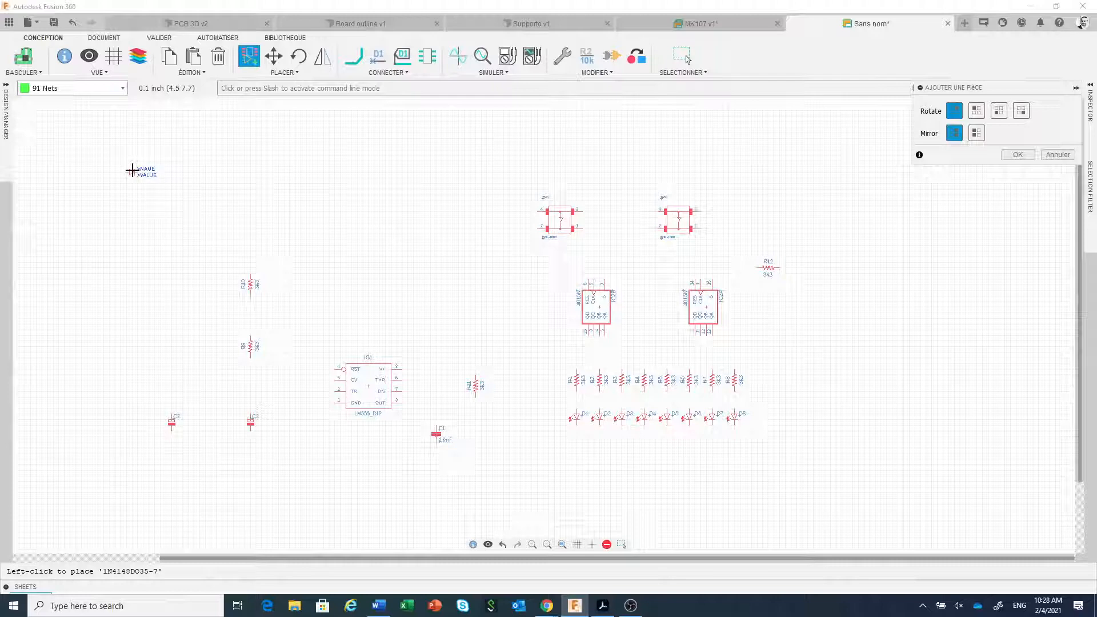
pyautogui.click(132, 170)
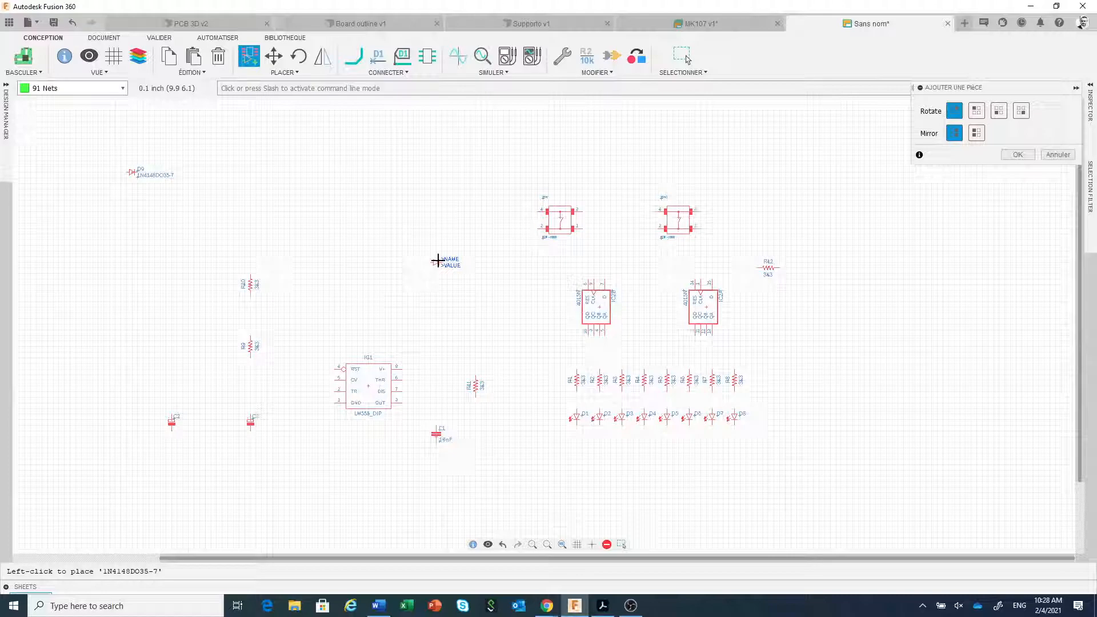
# Check the remaining components in the Acrobat circuit PDF, return to Fusion 360, and end the diode placement.
pyautogui.click(609, 608)
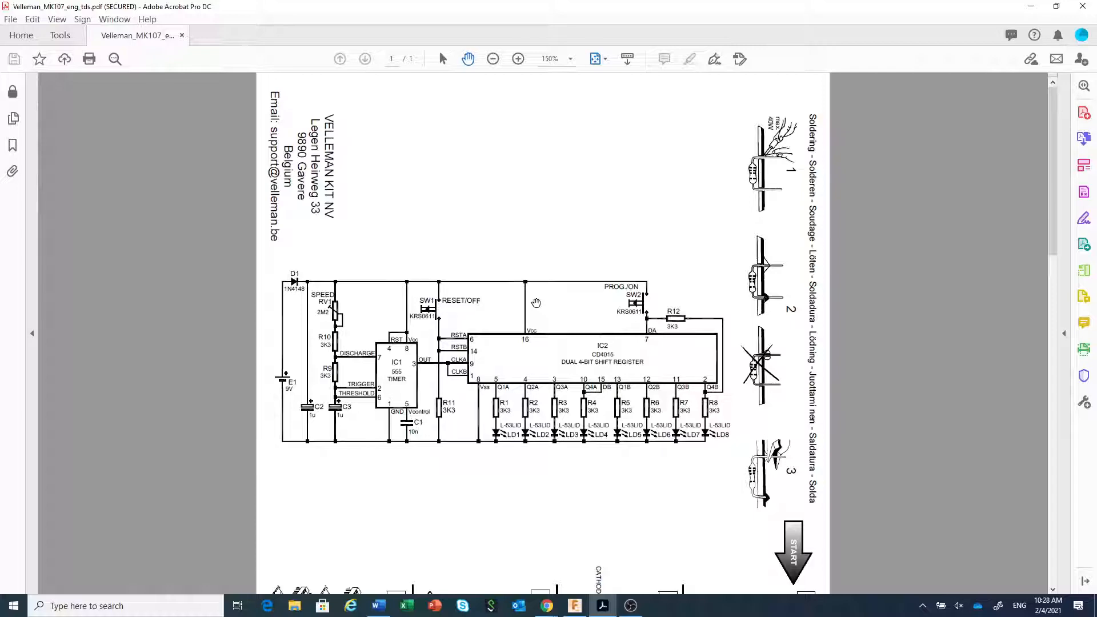
pyautogui.moveTo(630, 604)
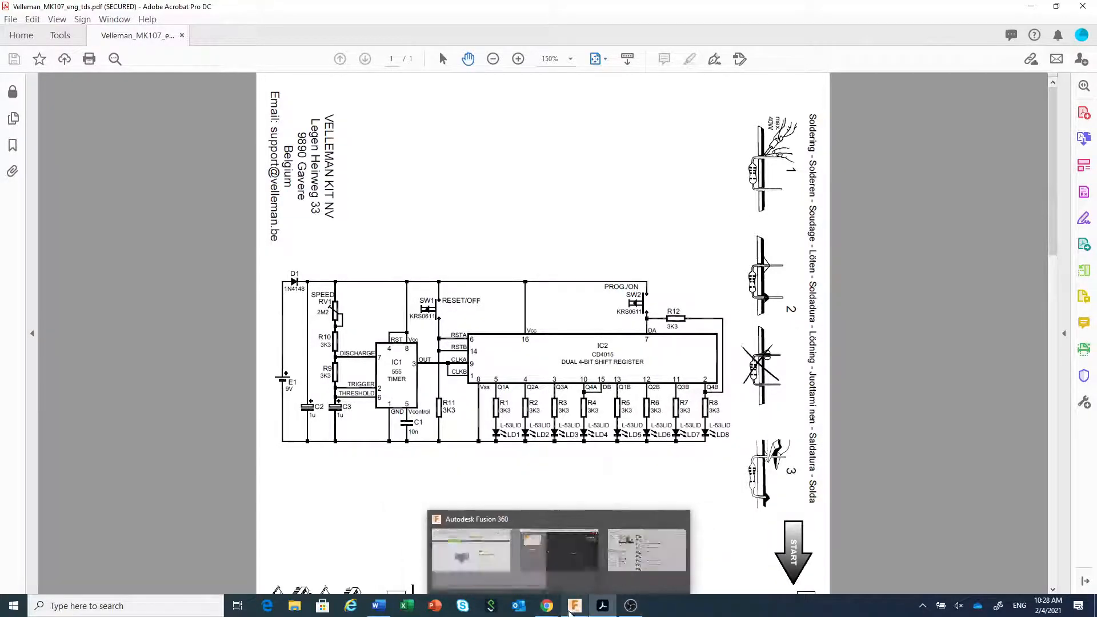
pyautogui.click(573, 606)
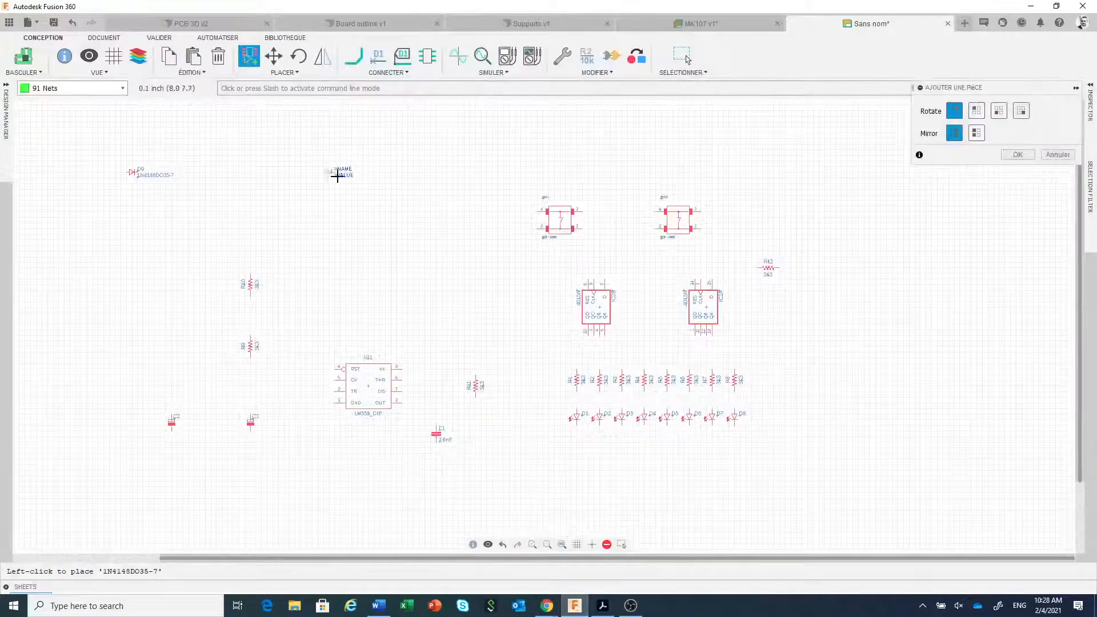
pyautogui.click(1018, 154)
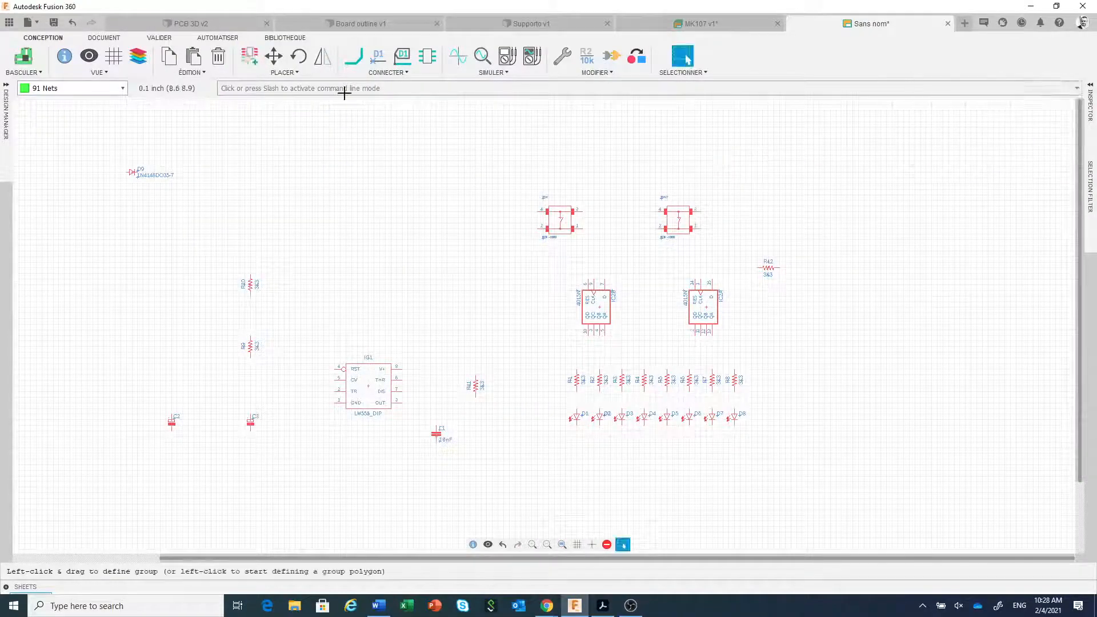
# Choose the TRIM_EU-B25P potentiometer from the managed pot library with the previous part search cleared.
pyautogui.click(248, 57)
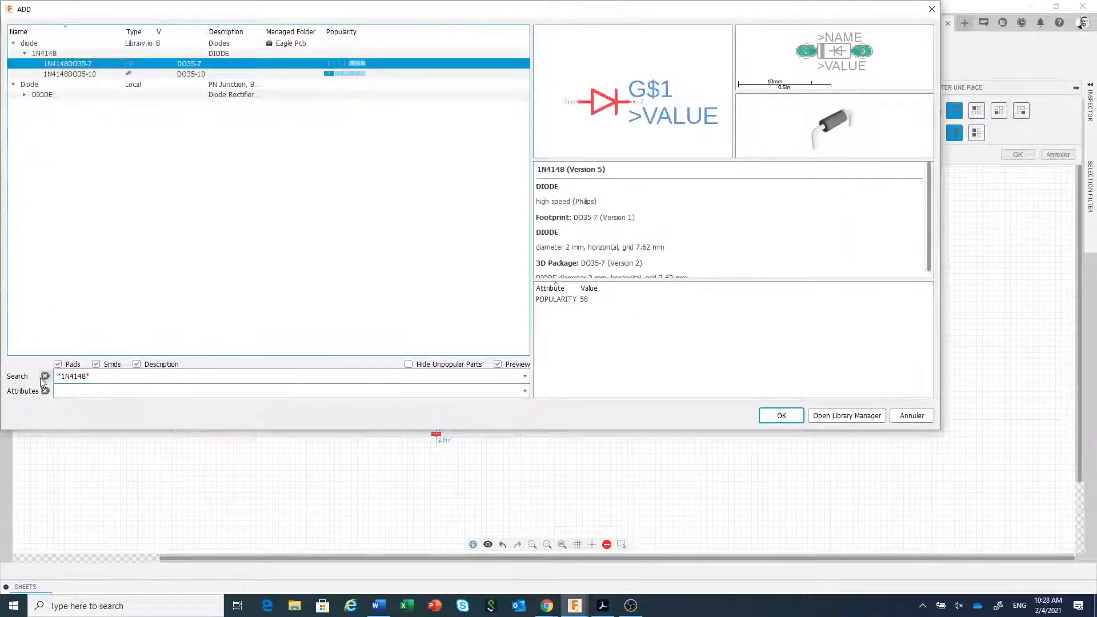
pyautogui.click(45, 376)
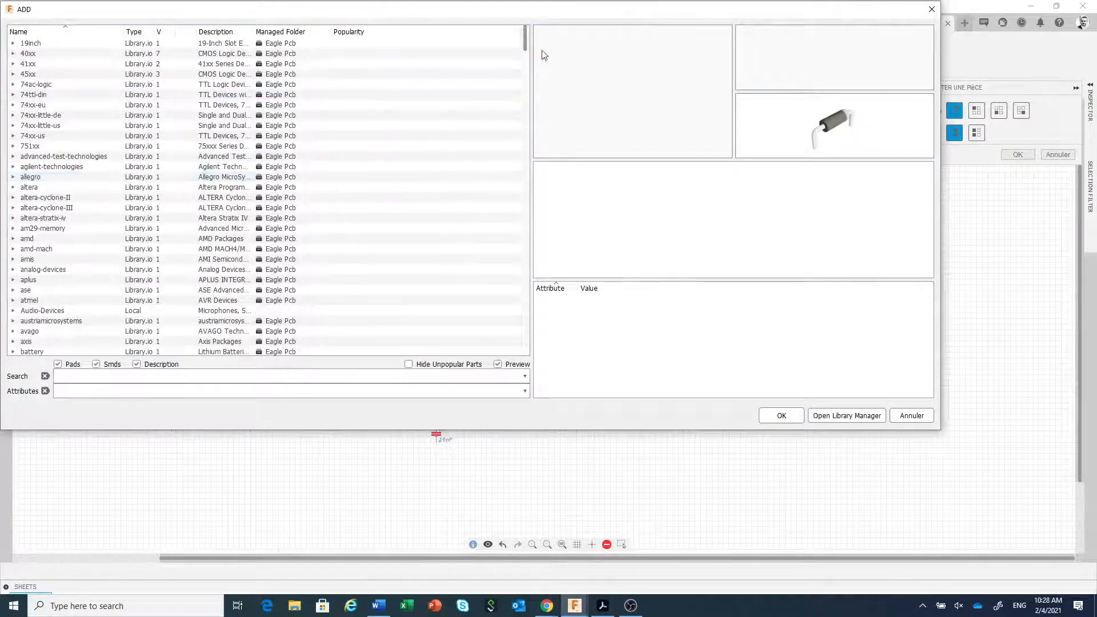
pyautogui.moveTo(524, 41); pyautogui.dragTo(515, 250)
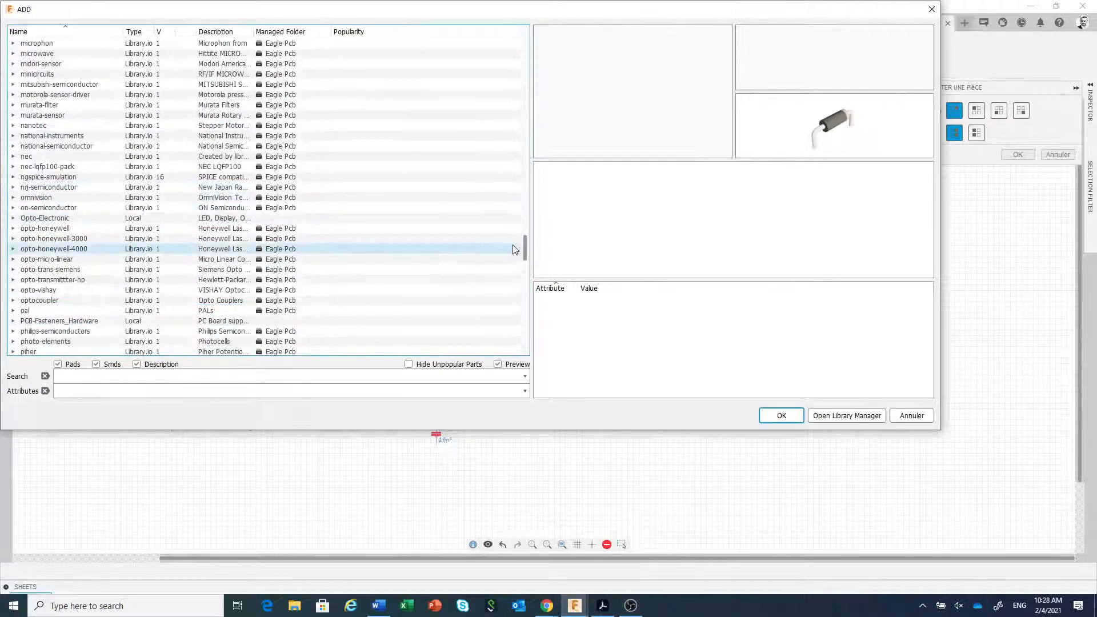
pyautogui.scroll(-3, 516, 250)
pyautogui.scroll(-2, 516, 249)
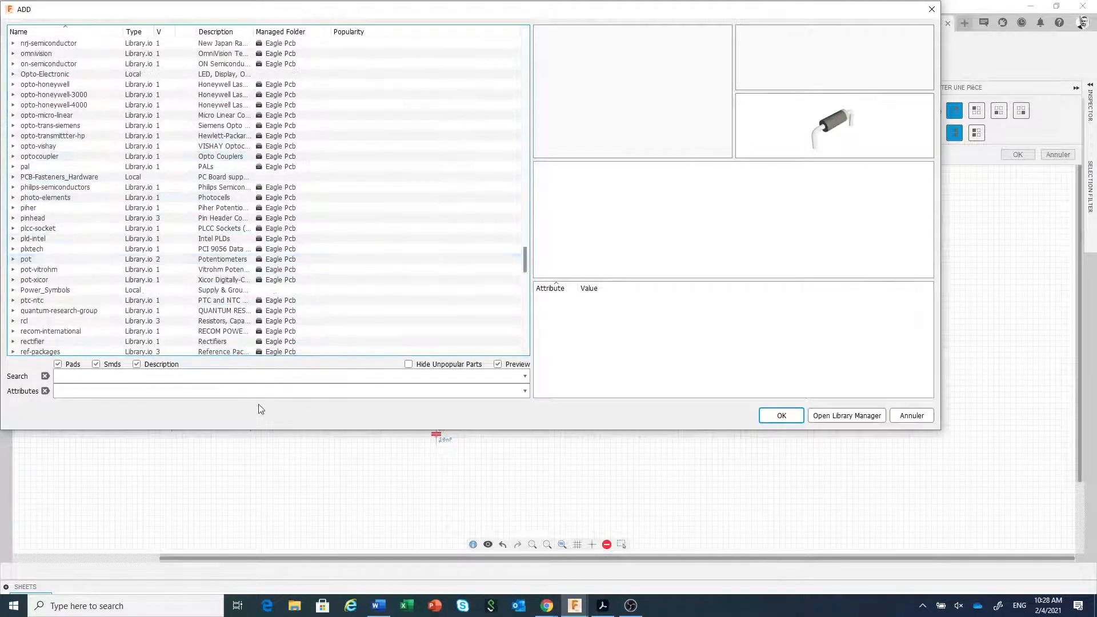
pyautogui.click(13, 259)
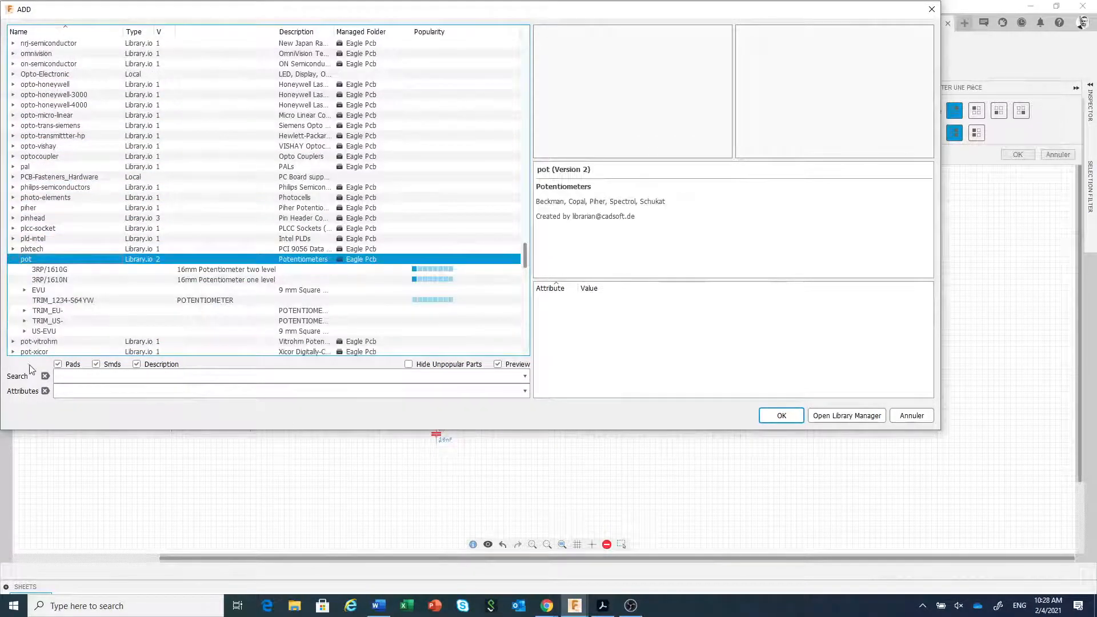
pyautogui.click(33, 313)
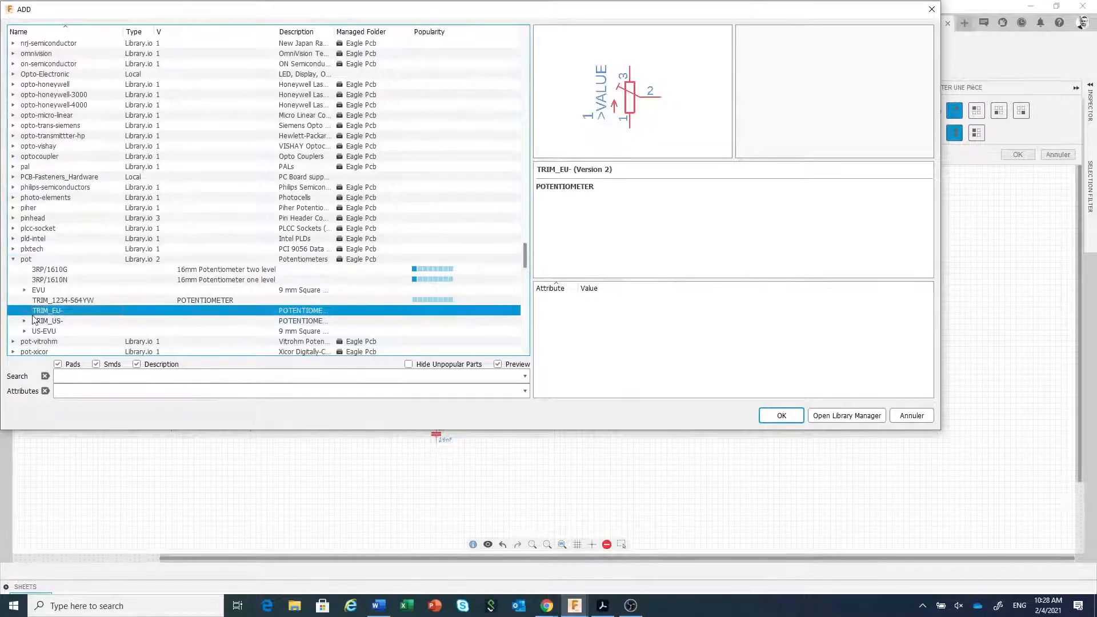
pyautogui.click(24, 312)
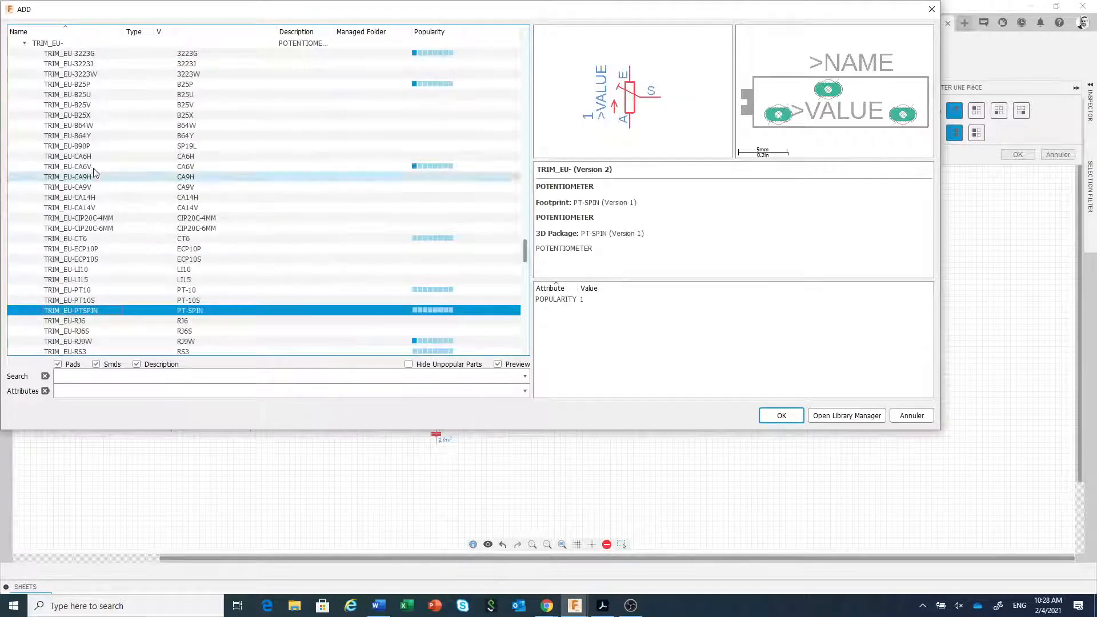
pyautogui.click(100, 85)
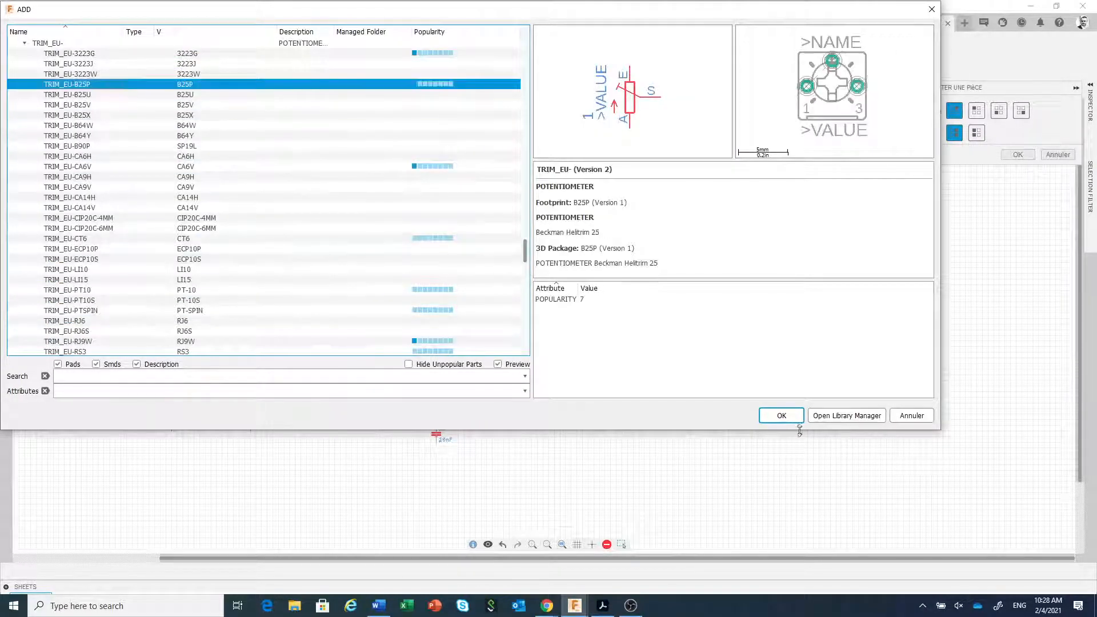
pyautogui.click(781, 415)
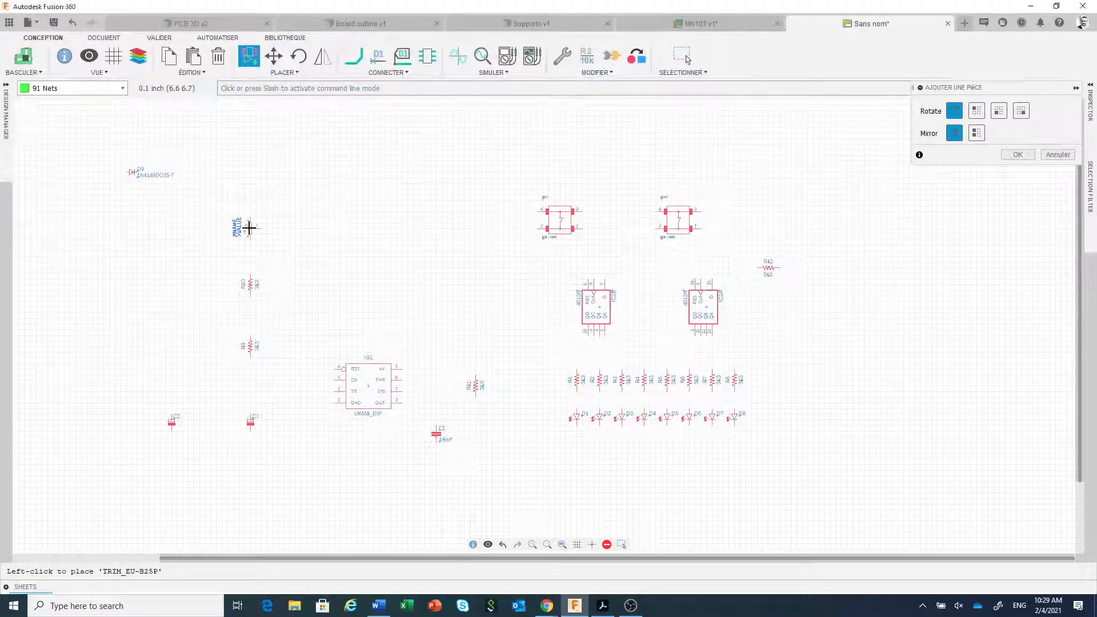
# Place one TRIM_EU-B25P potentiometer directly above resistor R10 and end placement.
pyautogui.click(249, 228)
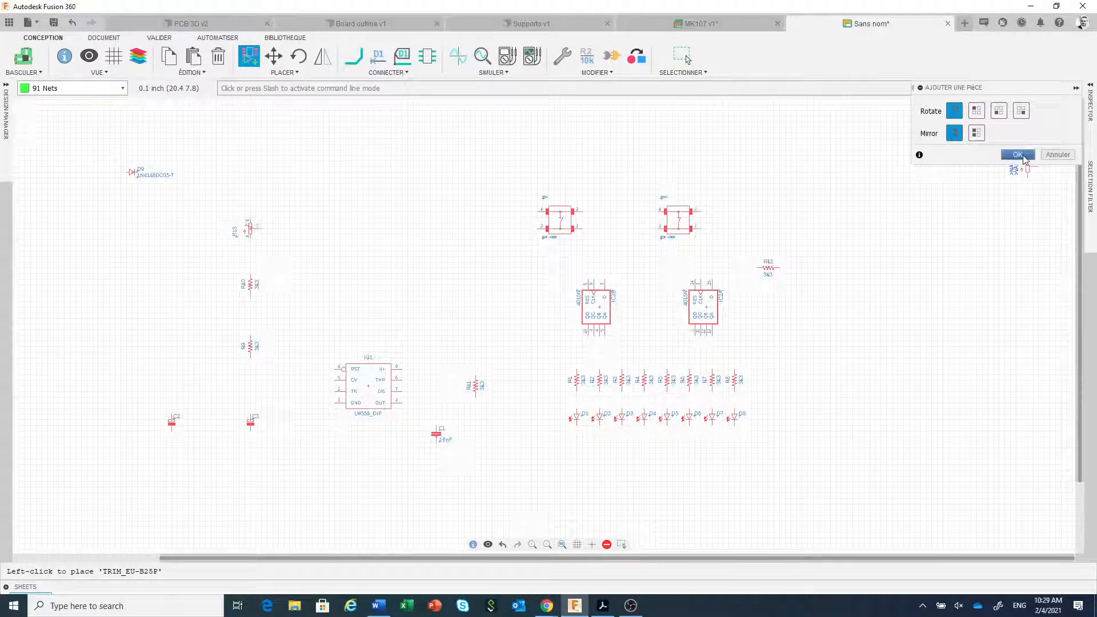
pyautogui.click(1018, 154)
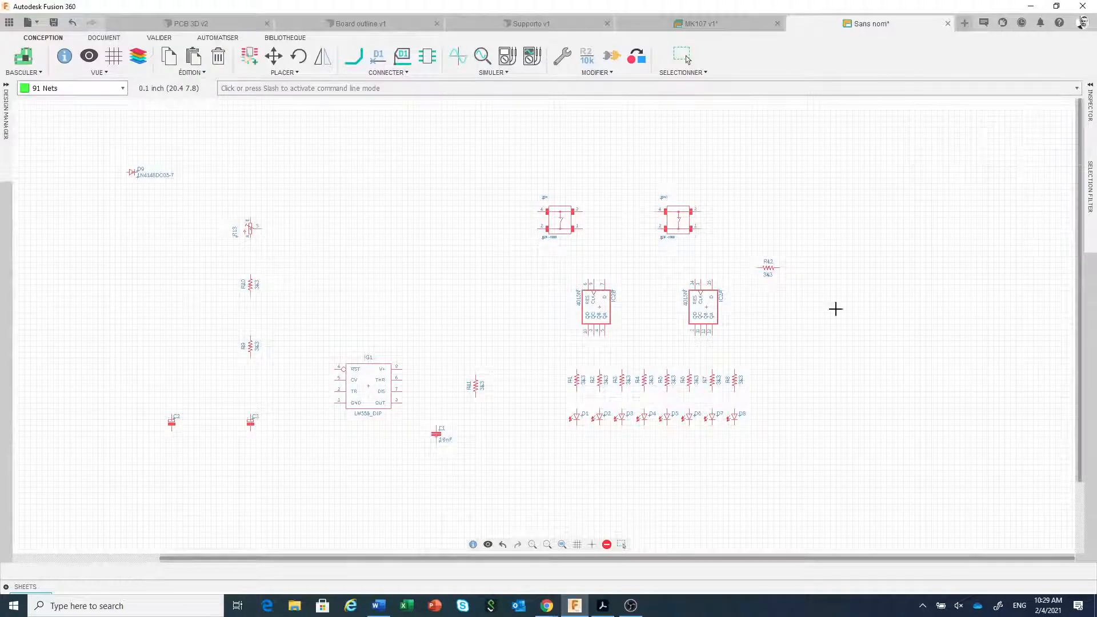
pyautogui.click(686, 58)
# Compare the pins of gates IC2A and IC2B with the shift register IC2 in the Acrobat circuit PDF.
pyautogui.scroll(6, 695, 345)
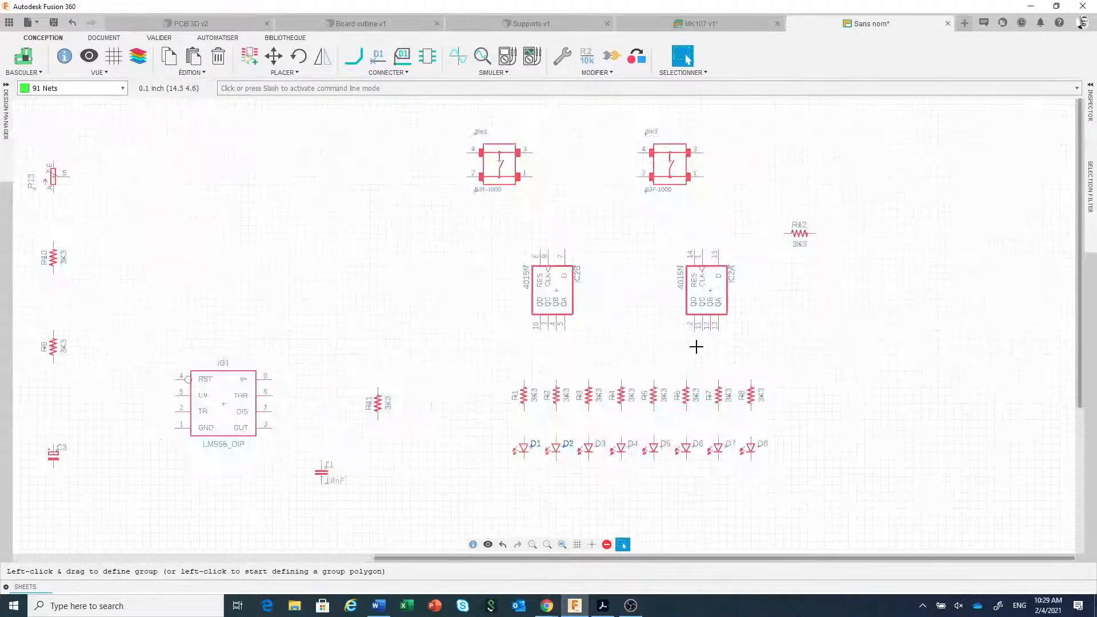
pyautogui.moveTo(696, 345); pyautogui.dragTo(717, 396, button='middle')
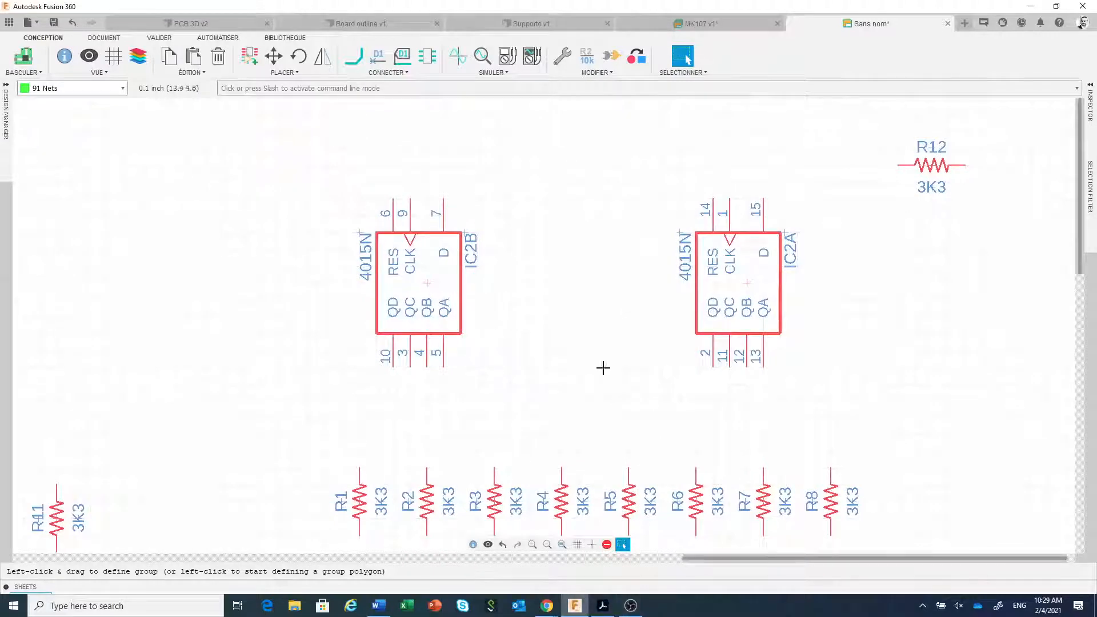
pyautogui.click(606, 611)
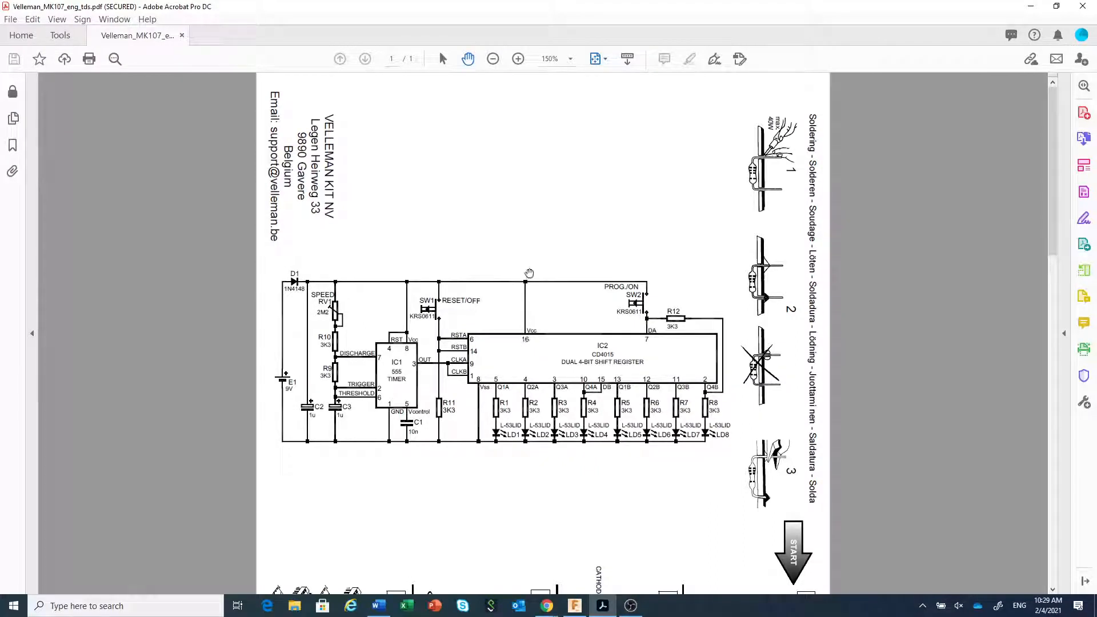
pyautogui.click(575, 605)
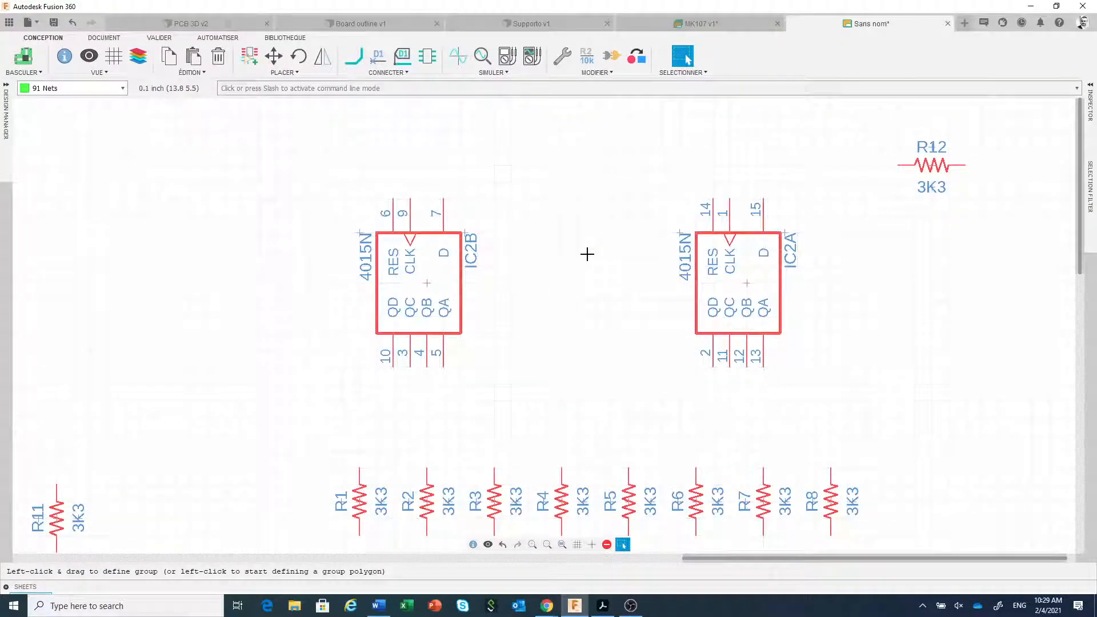
pyautogui.scroll(2, 543, 325)
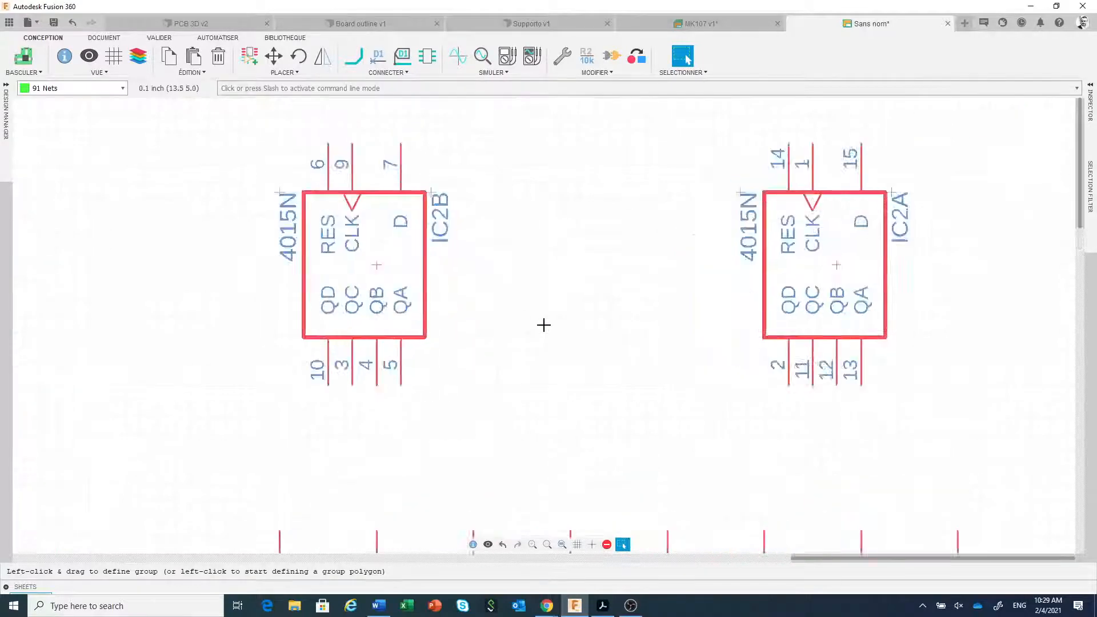
pyautogui.scroll(-5, 544, 325)
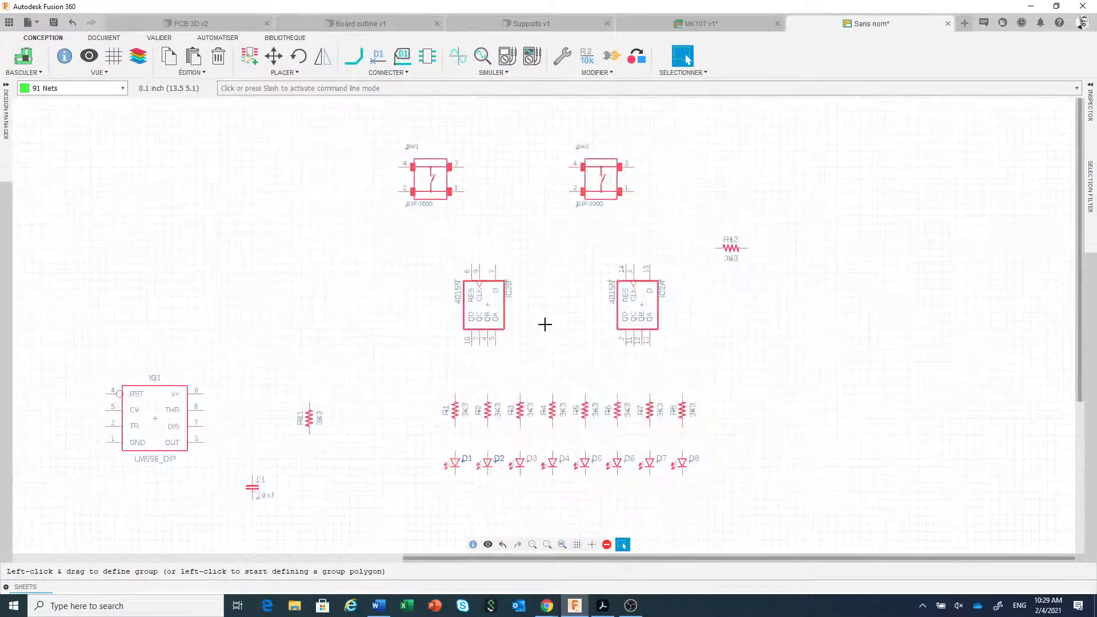
# Invoke the PWRN power gate P of IC2, place it beside IC2B on the side facing the timer, and end placement.
pyautogui.rightClick(487, 305)
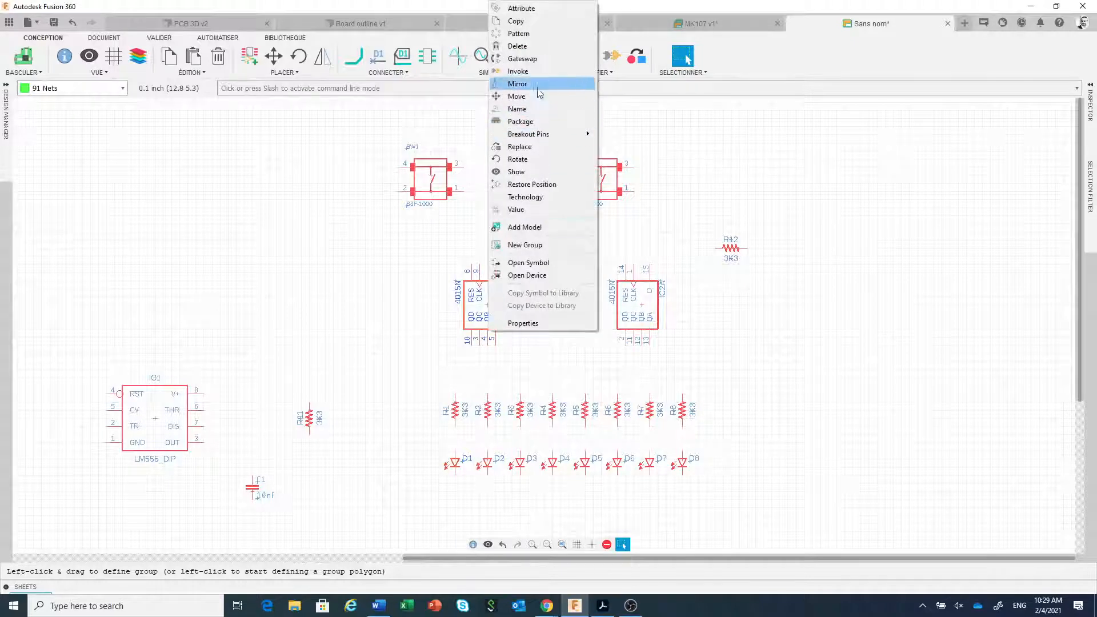
pyautogui.click(536, 71)
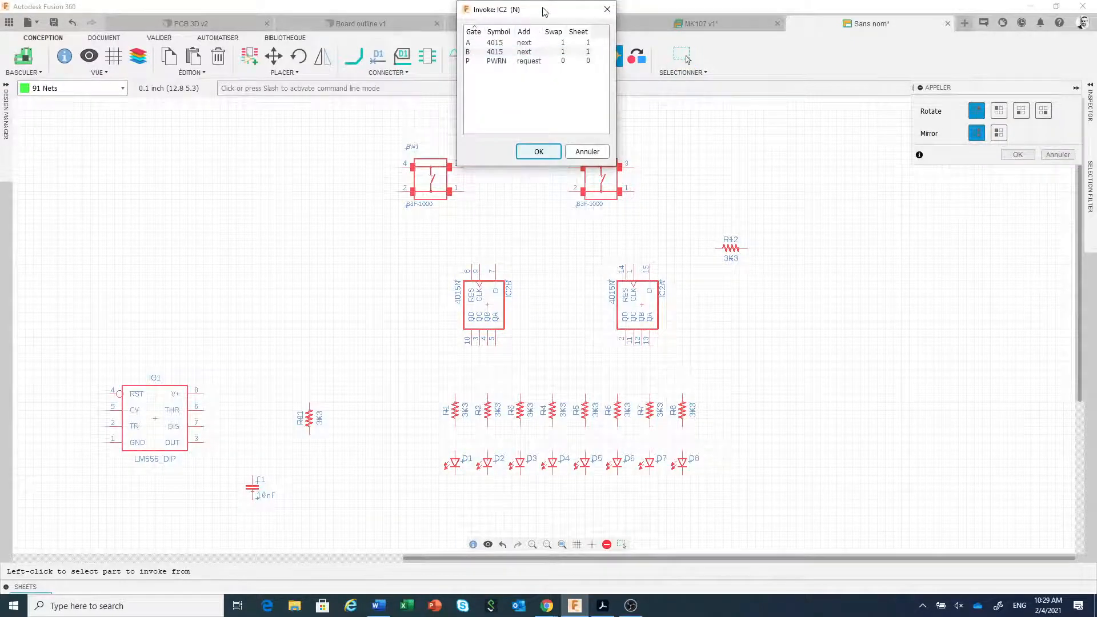
pyautogui.moveTo(546, 9); pyautogui.dragTo(619, 94)
pyautogui.click(575, 144)
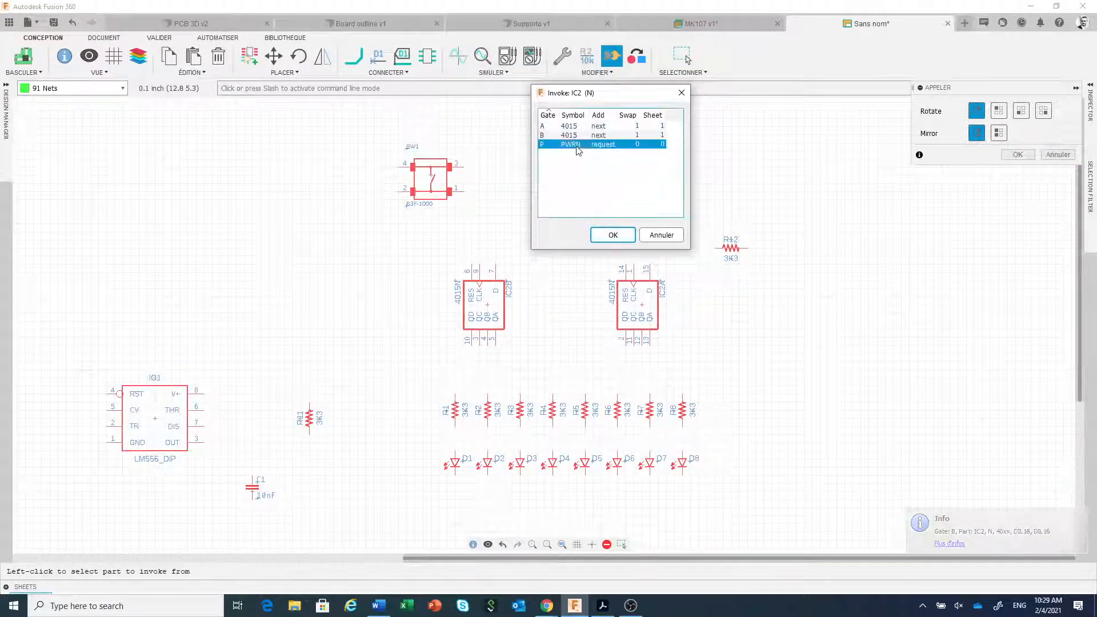
pyautogui.click(611, 235)
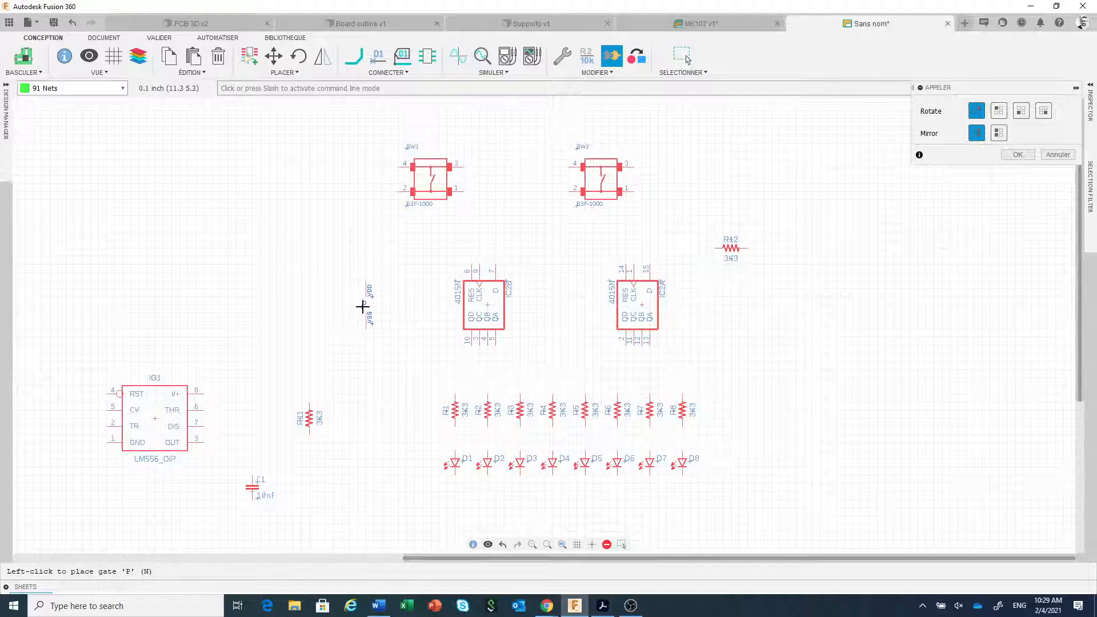
pyautogui.click(362, 307)
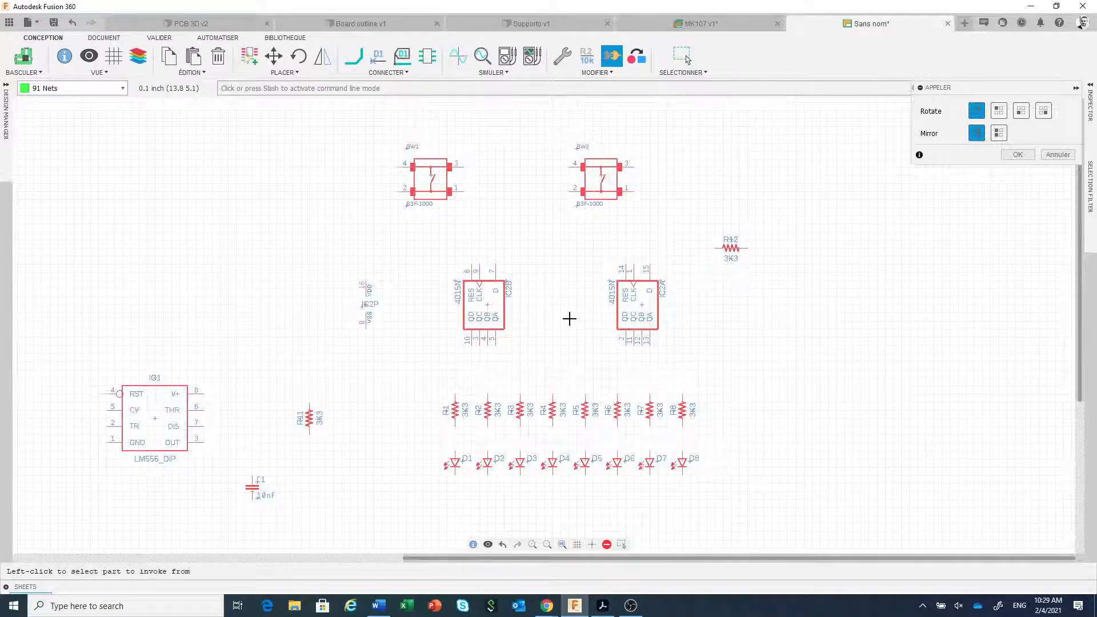
pyautogui.click(1018, 154)
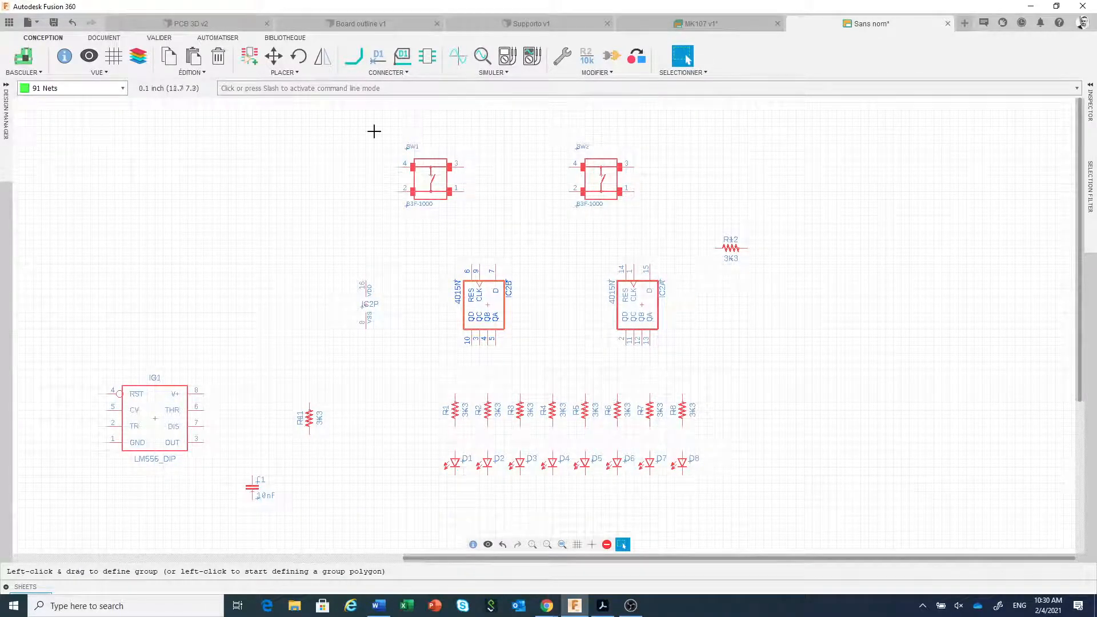
# Examine the PCB 3D v2 board model and the Velleman MK107 product page in Chrome, and return to the Fusion 360 schematic overview.
pyautogui.click(211, 25)
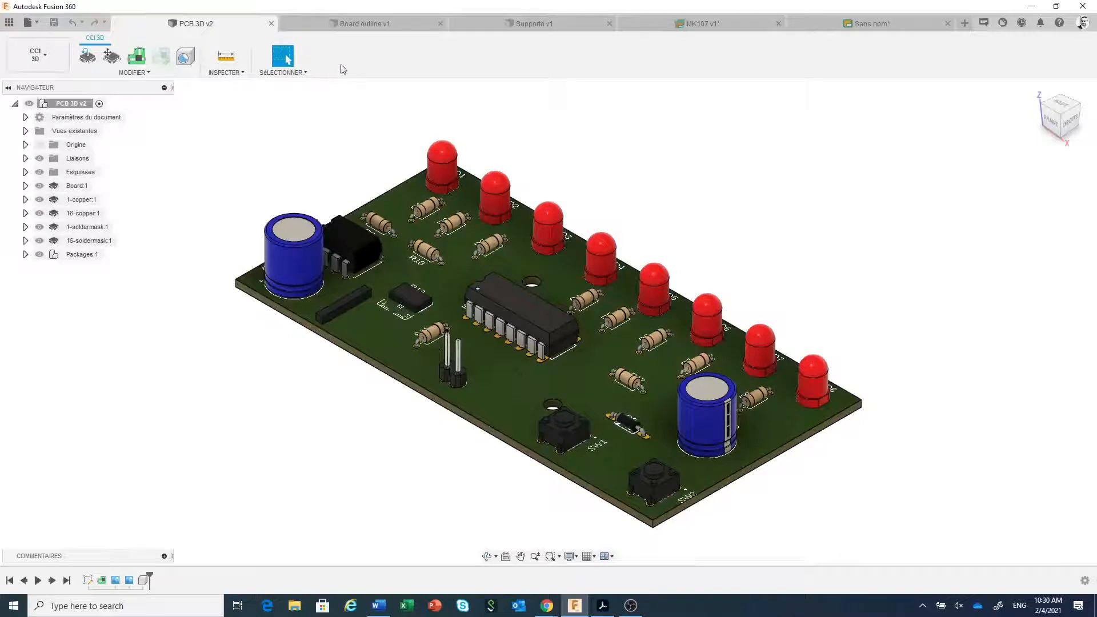
pyautogui.moveTo(547, 606)
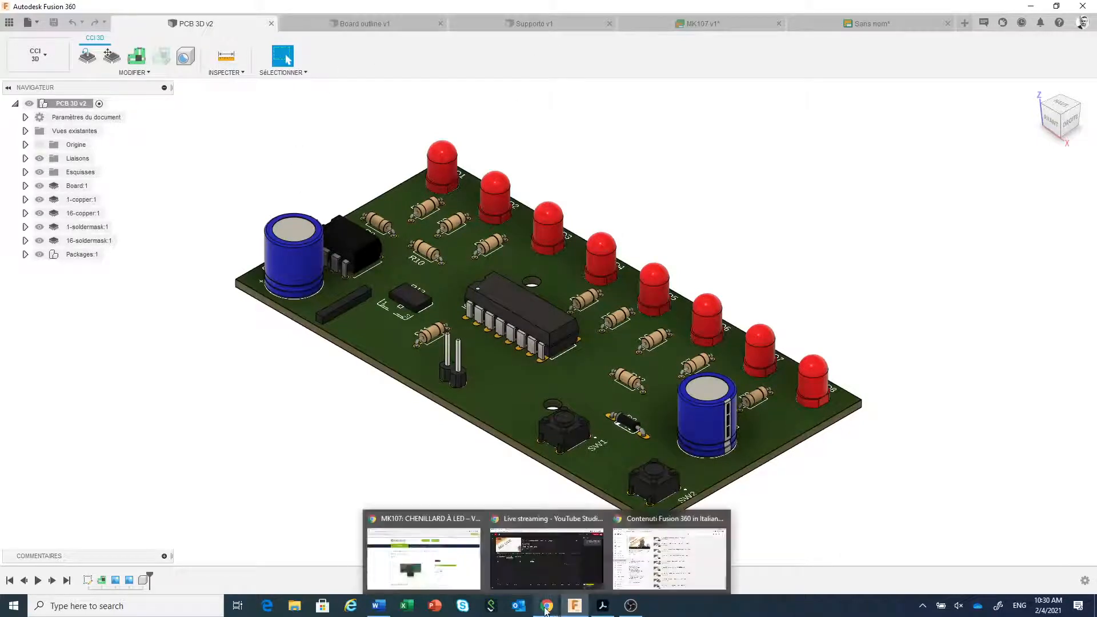
pyautogui.click(440, 570)
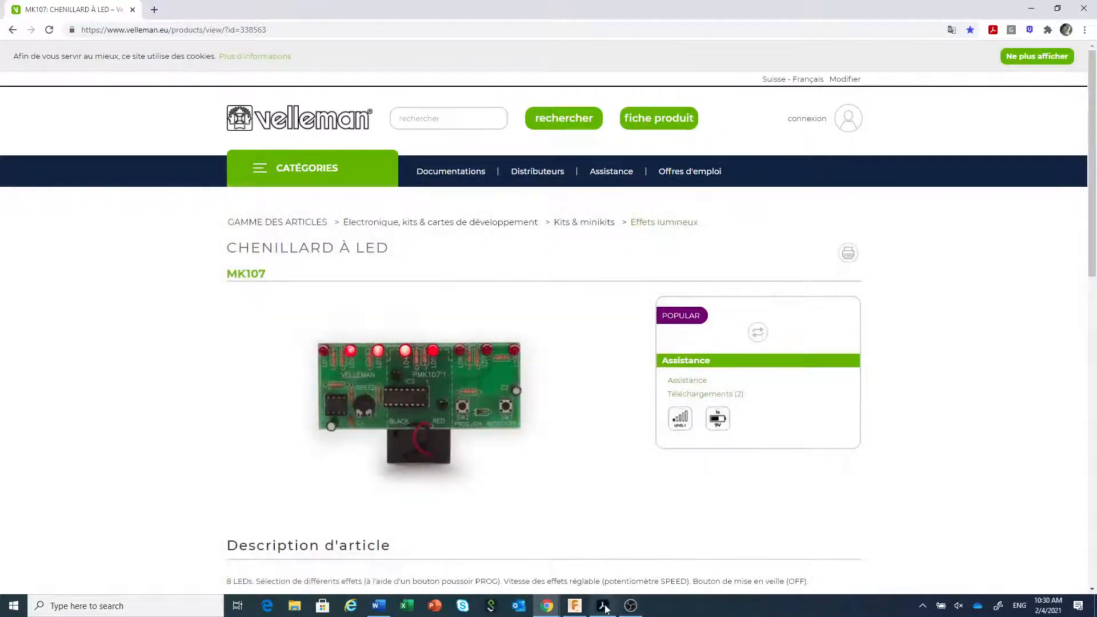
pyautogui.click(578, 607)
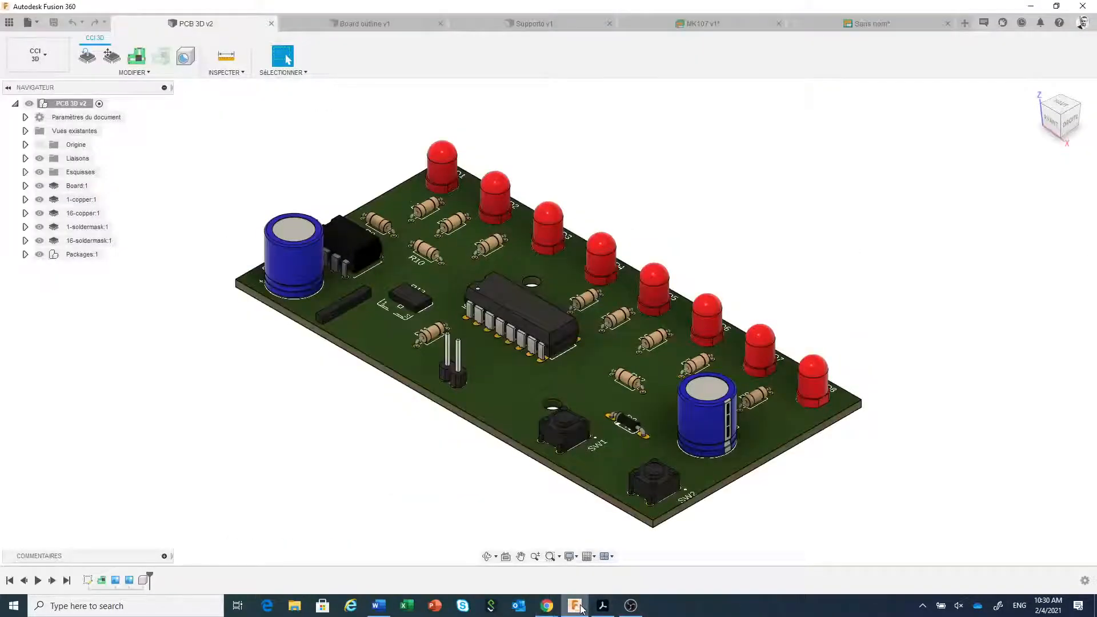
pyautogui.click(857, 25)
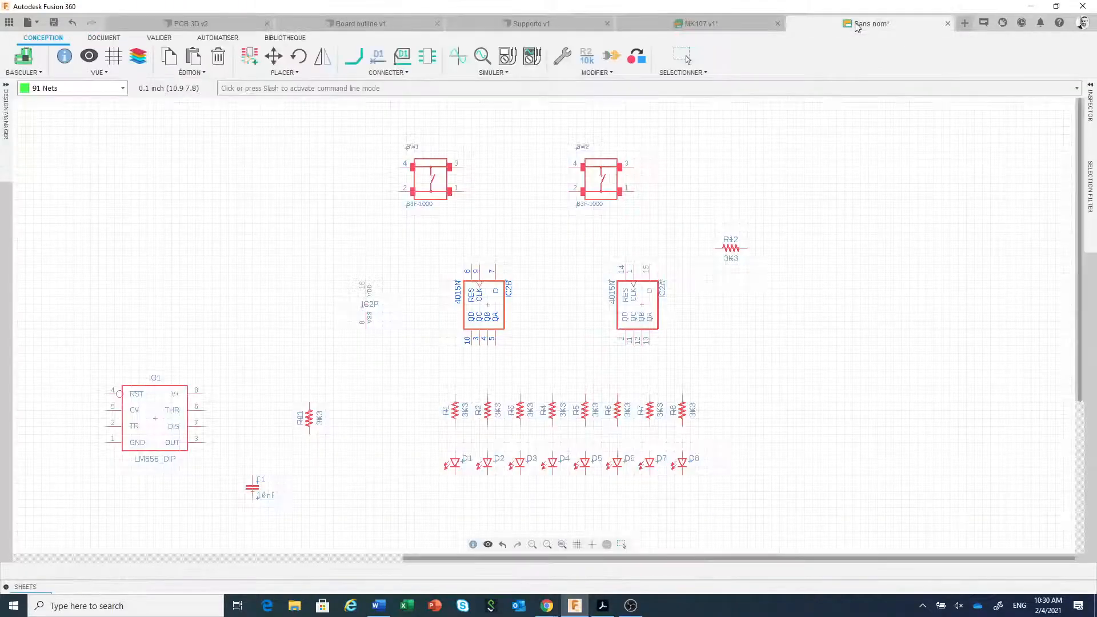
pyautogui.click(681, 55)
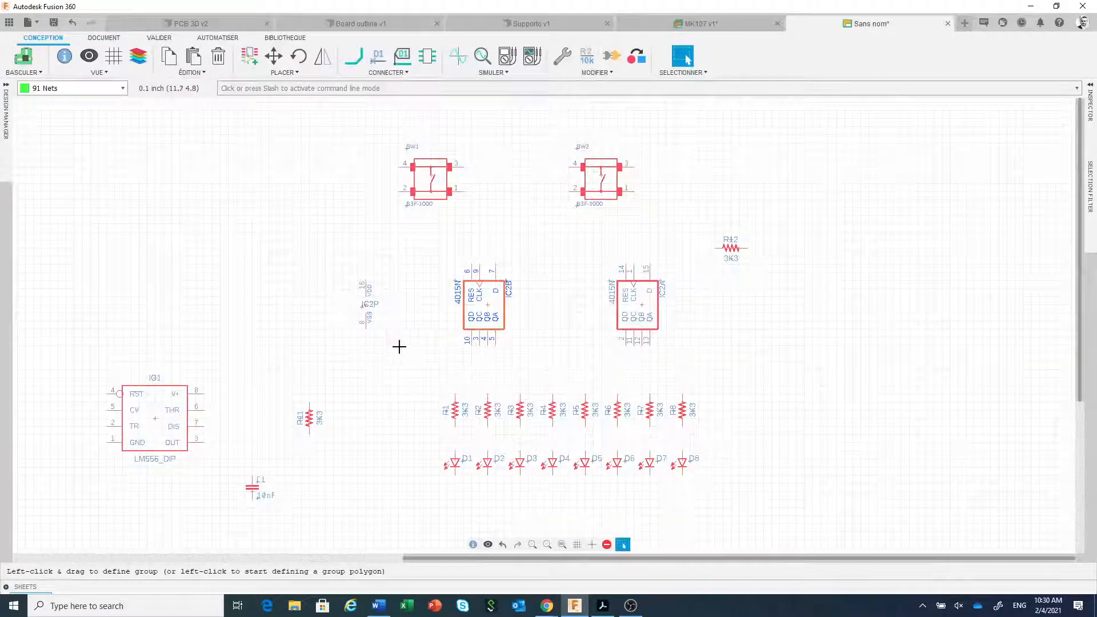
pyautogui.scroll(1, 408, 343)
pyautogui.scroll(-5, 408, 345)
pyautogui.scroll(1, 414, 345)
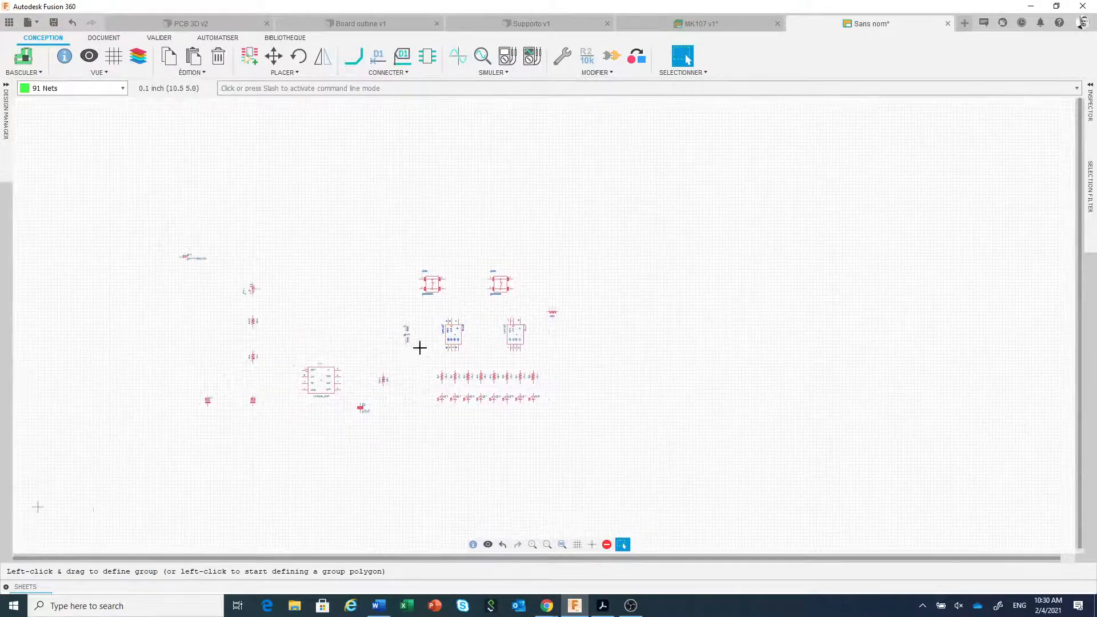
pyautogui.scroll(4, 231, 328)
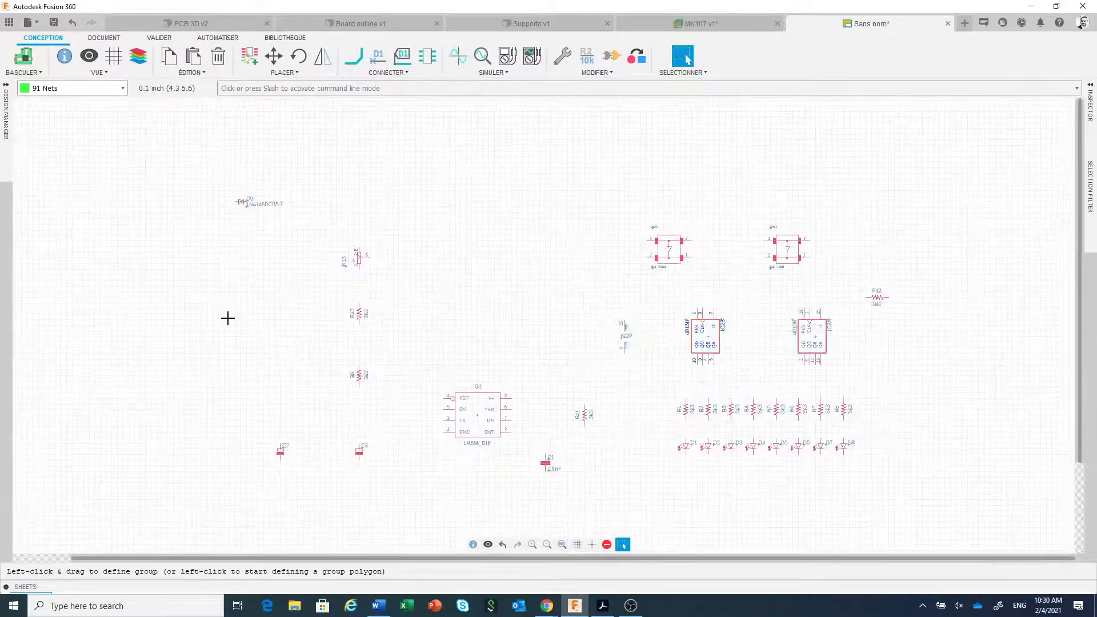
# Choose the straight two-pin header PINHD-1X2 with footprint 1X02 from the Connector library for placement.
pyautogui.click(247, 57)
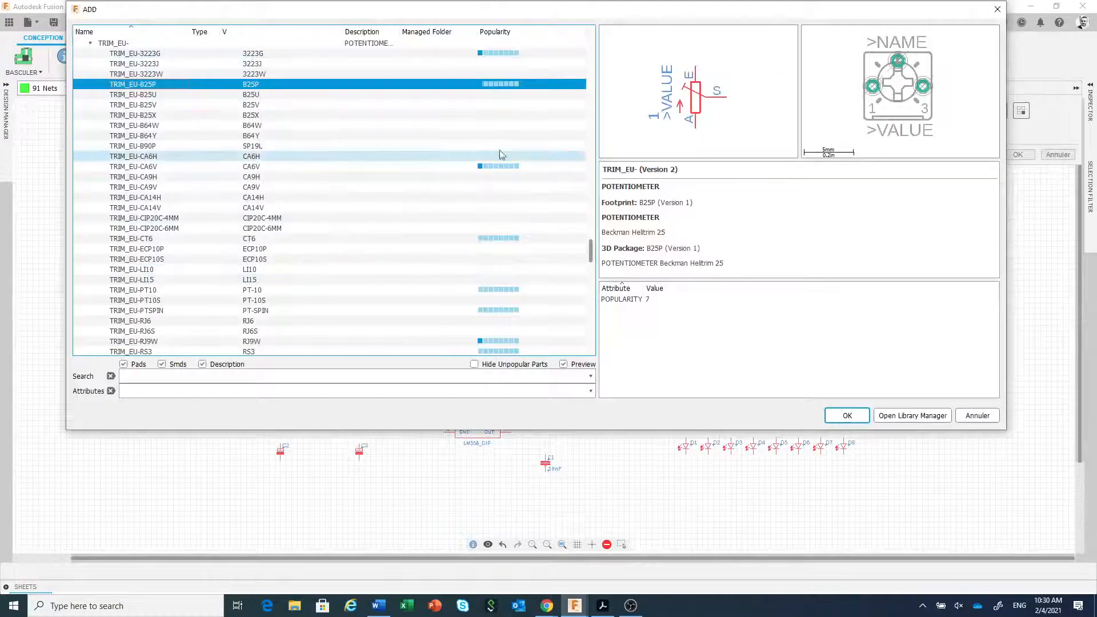
pyautogui.moveTo(592, 258); pyautogui.dragTo(561, 132)
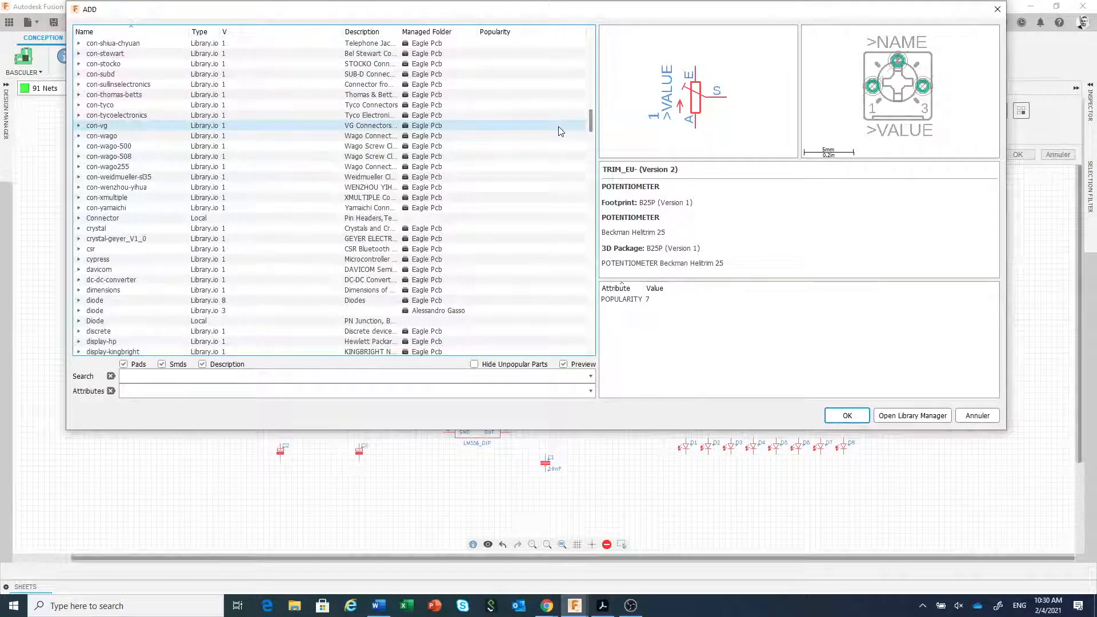
pyautogui.click(81, 220)
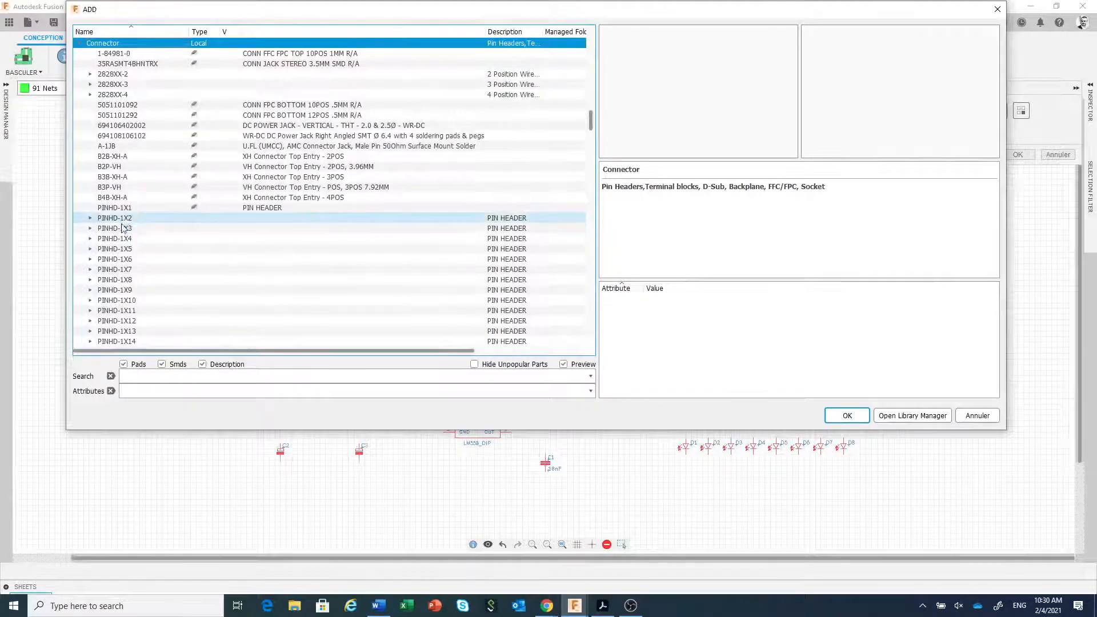
pyautogui.click(89, 219)
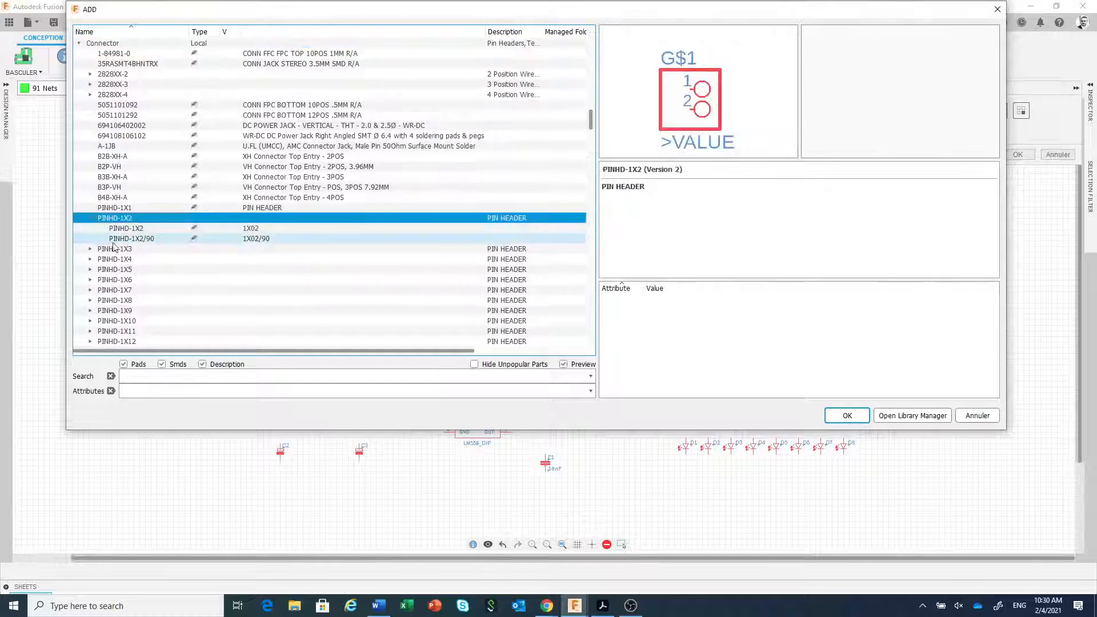
pyautogui.click(135, 229)
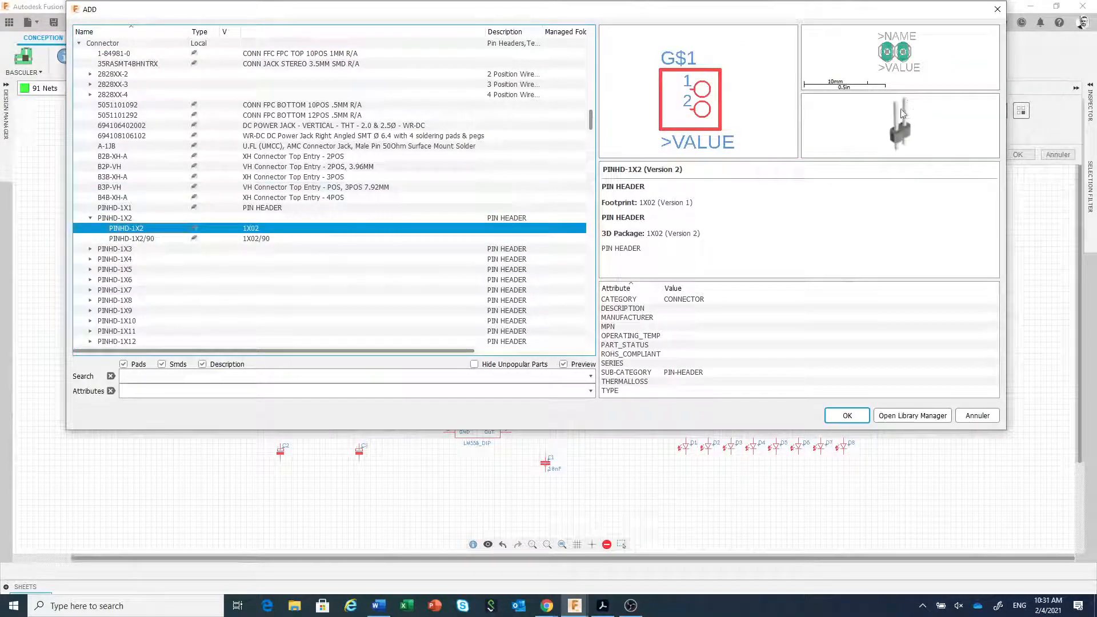
pyautogui.click(153, 238)
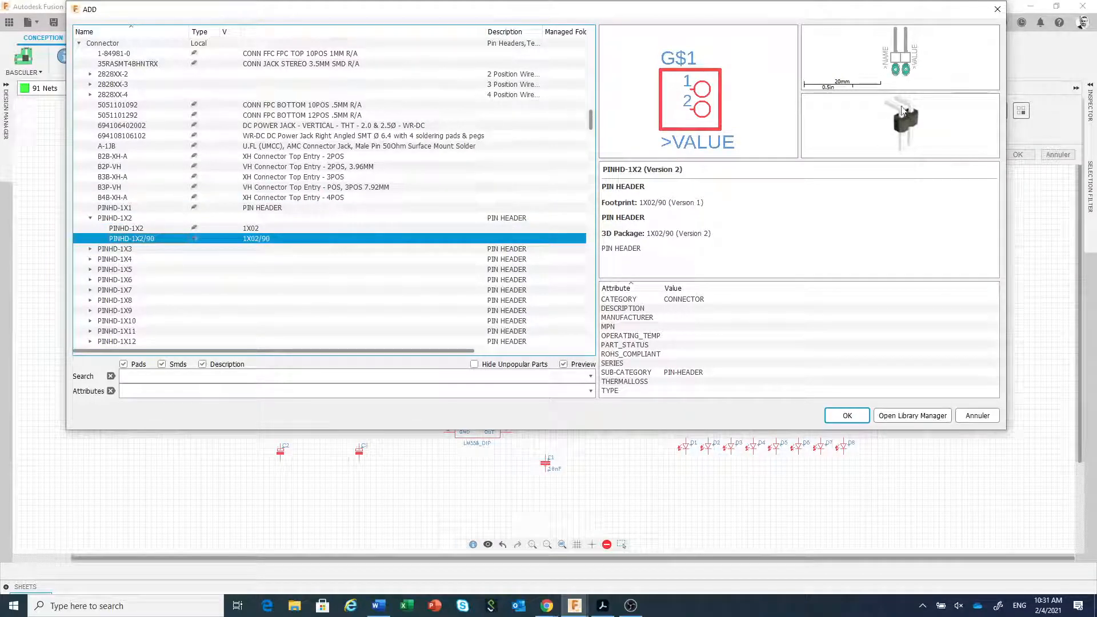
pyautogui.press('Up')
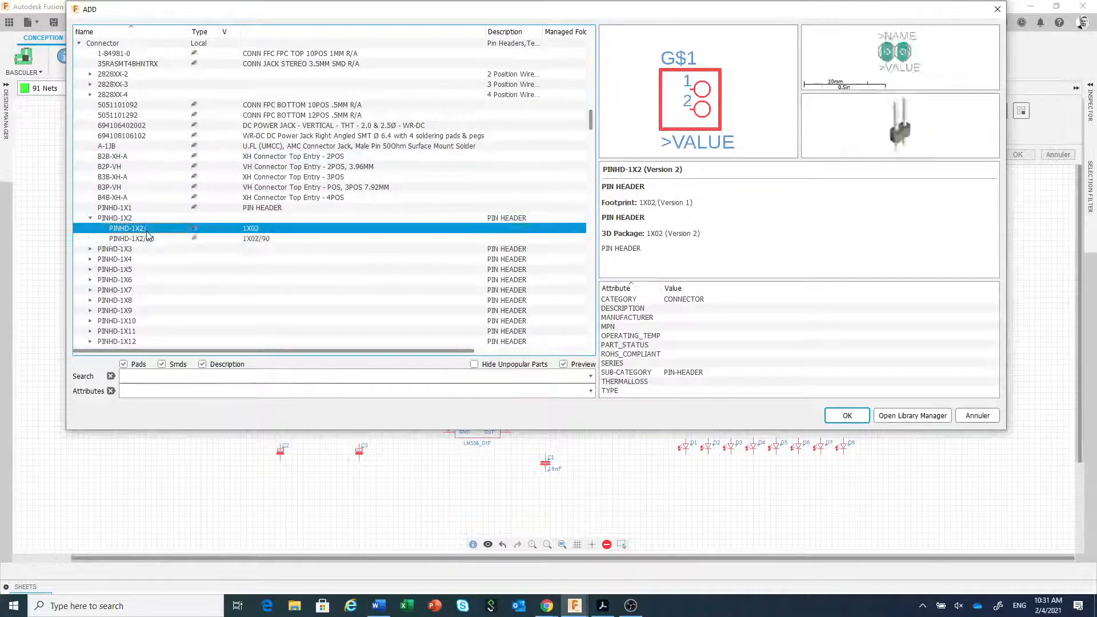
pyautogui.click(847, 415)
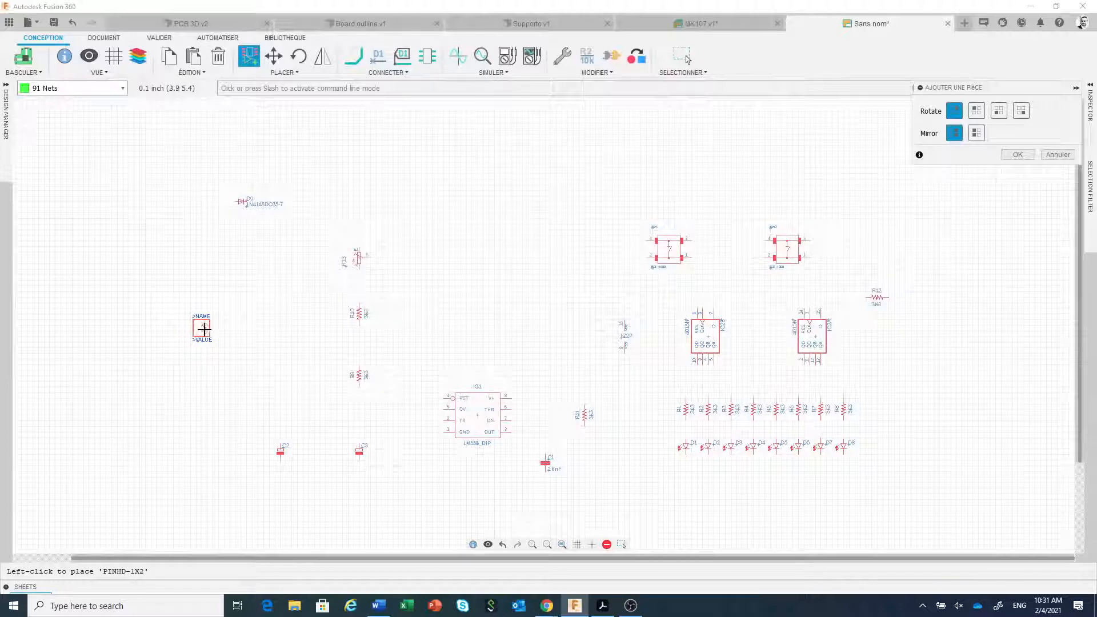
# Place one PINHD-1X2 header rotated 180° below diode D9, to the left of resistor R10, and end placement.
pyautogui.rightClick(200, 330)
pyautogui.rightClick(196, 321)
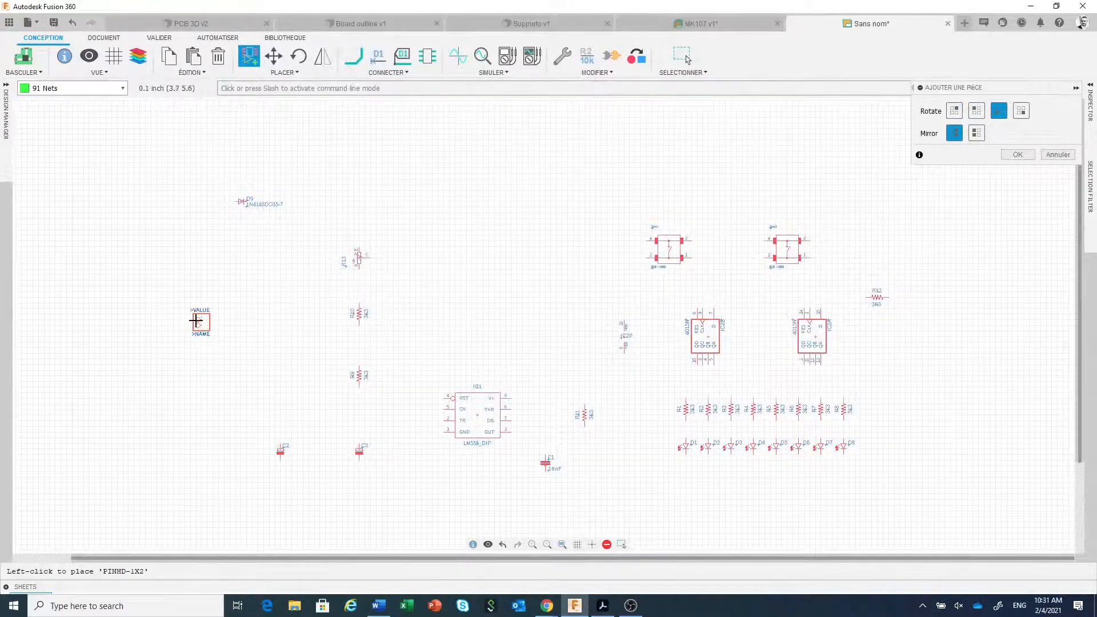
pyautogui.click(196, 321)
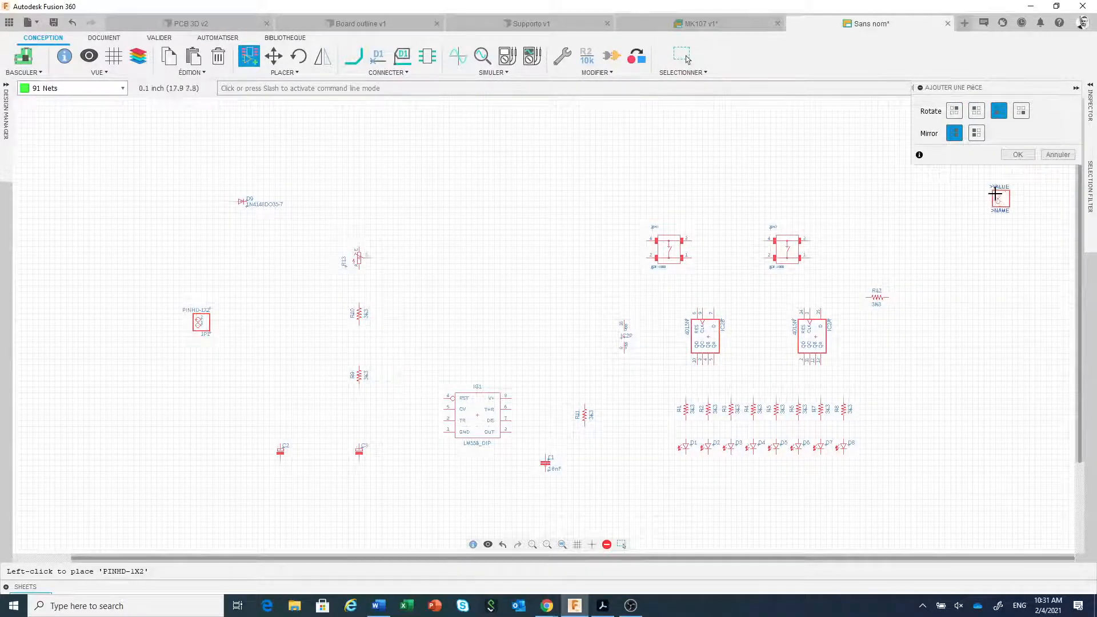
pyautogui.click(1010, 158)
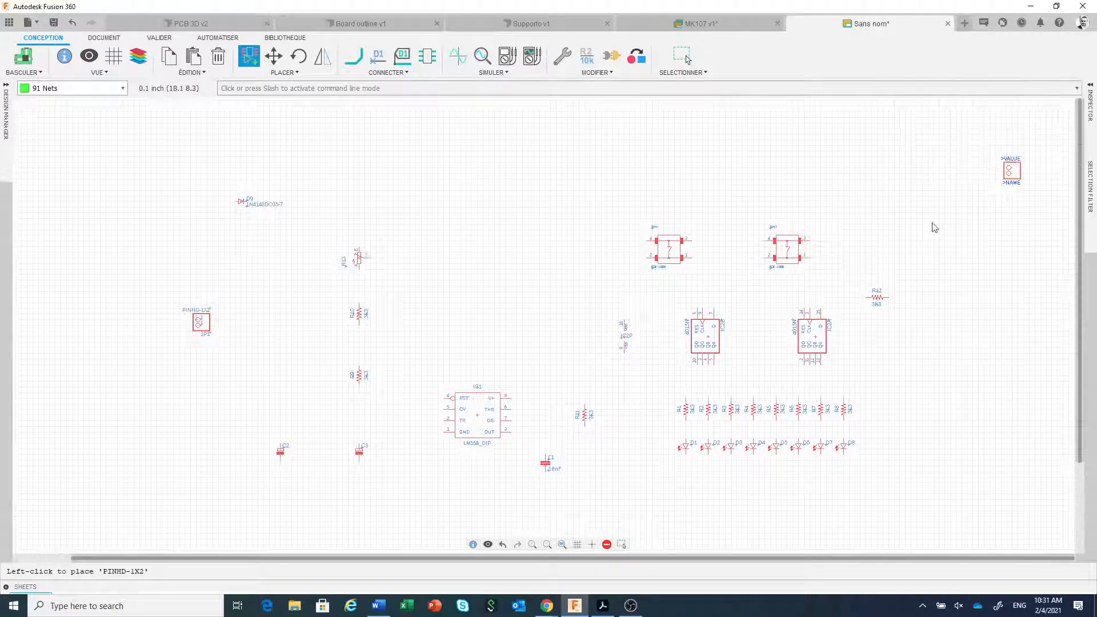
pyautogui.press('Escape')
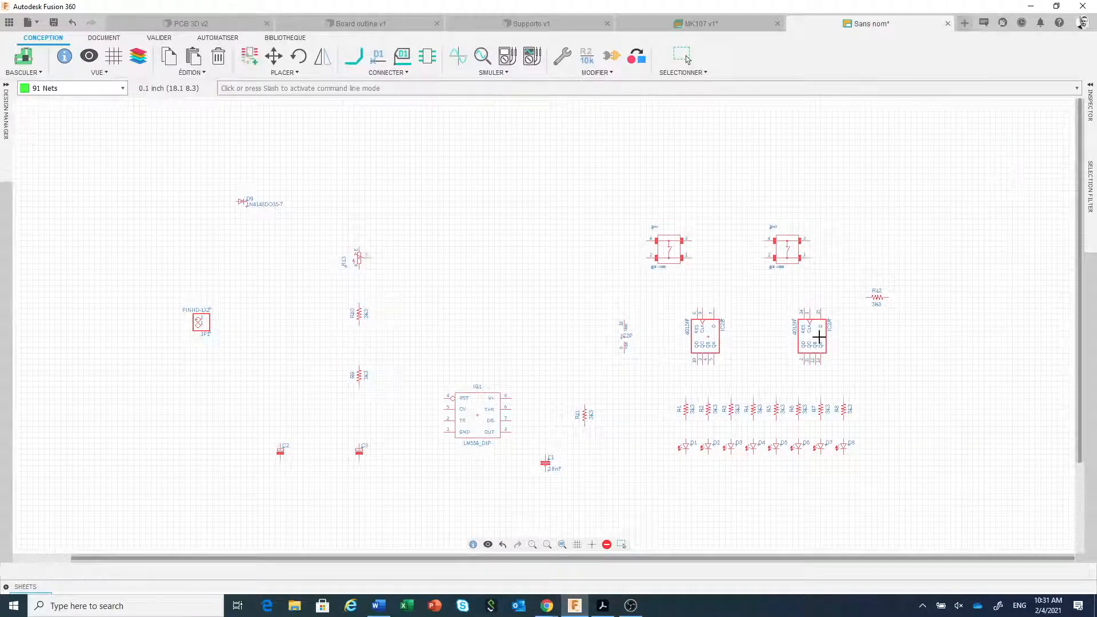
# Check the shift register and LED wiring in the Acrobat circuit PDF, and return to the Fusion 360 schematic.
pyautogui.scroll(-1, 676, 428)
pyautogui.scroll(1, 677, 427)
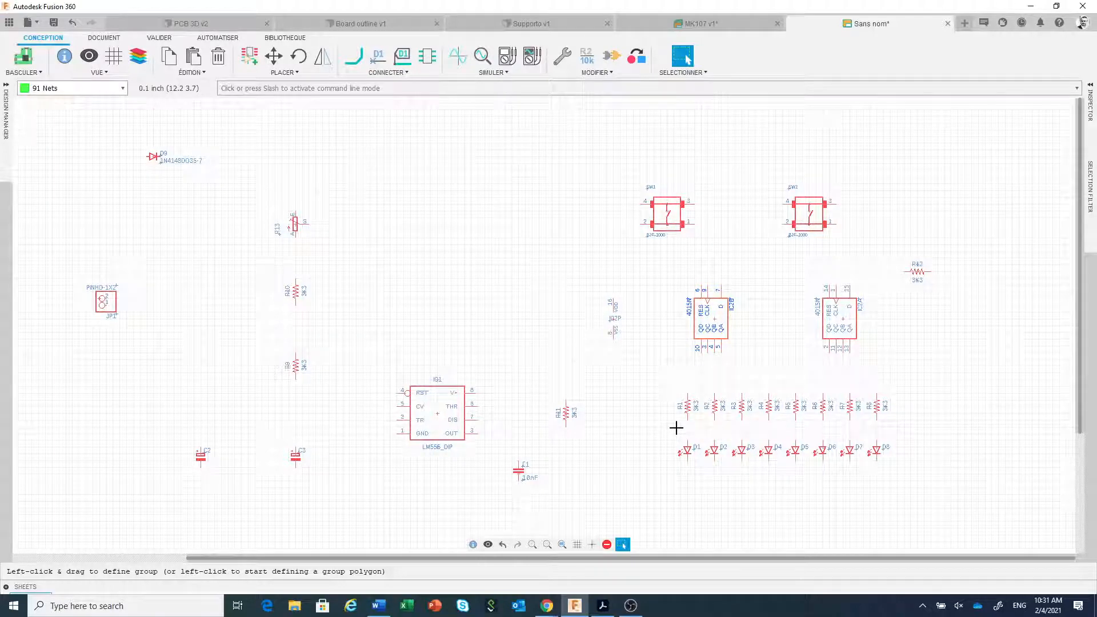
pyautogui.click(604, 606)
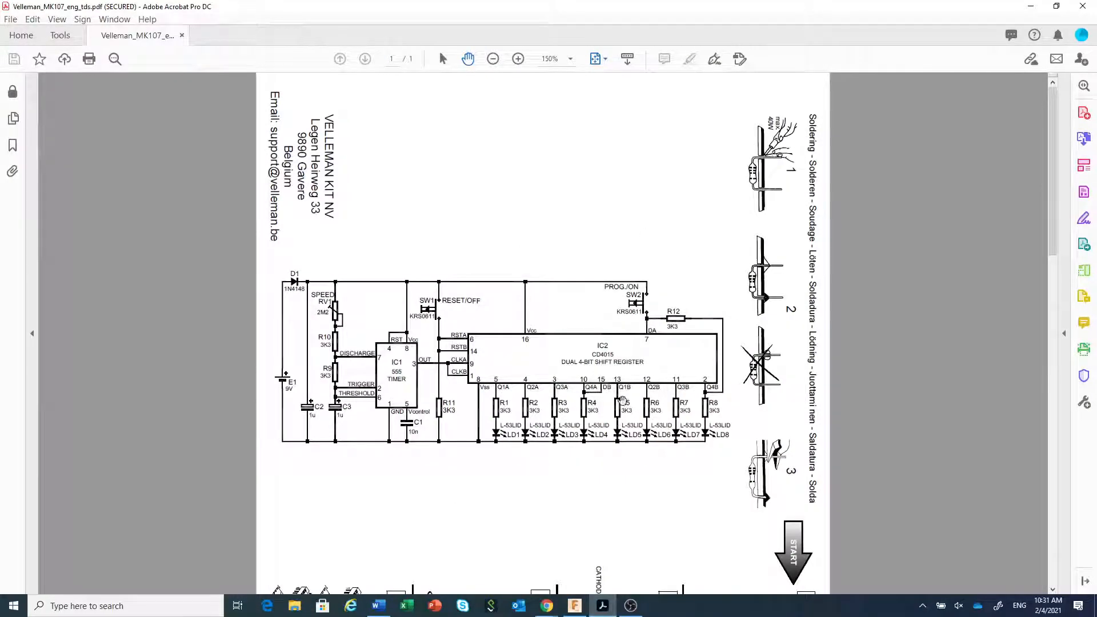
pyautogui.click(1031, 8)
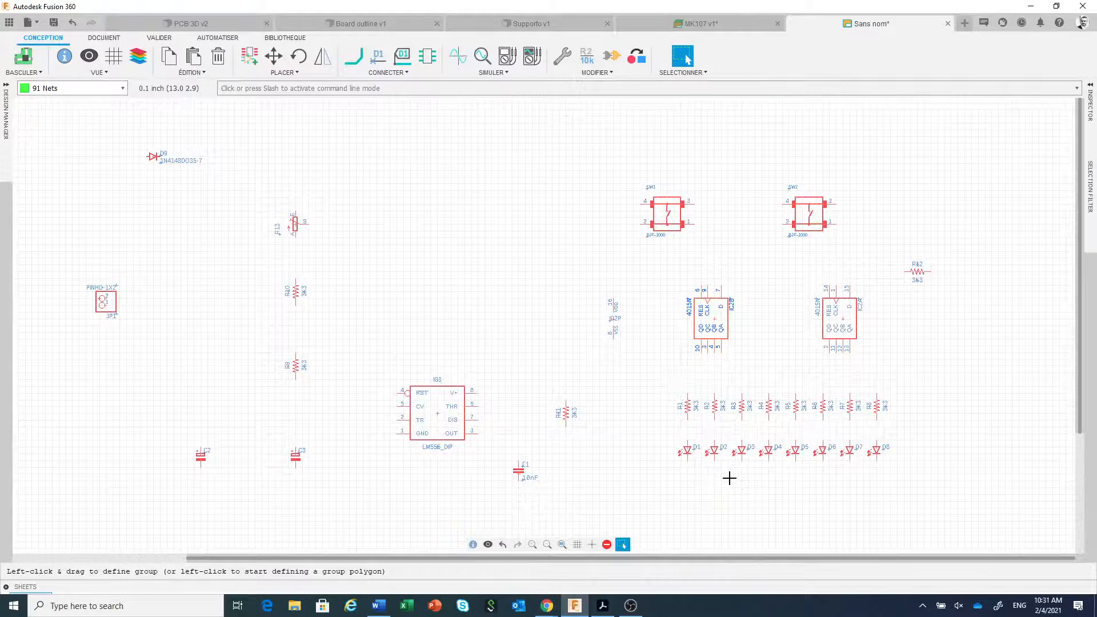
# Draw straight net wires from the lower ends of resistors R1 to R4 to the LEDs D1 to D4 beneath them.
pyautogui.scroll(2, 729, 479)
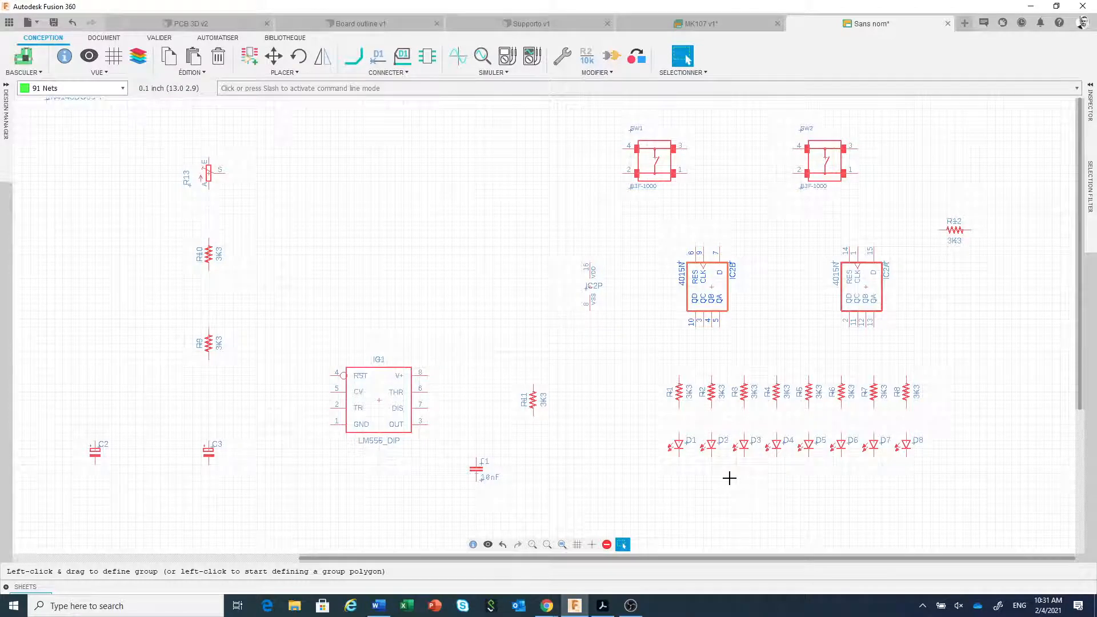
pyautogui.scroll(3, 729, 478)
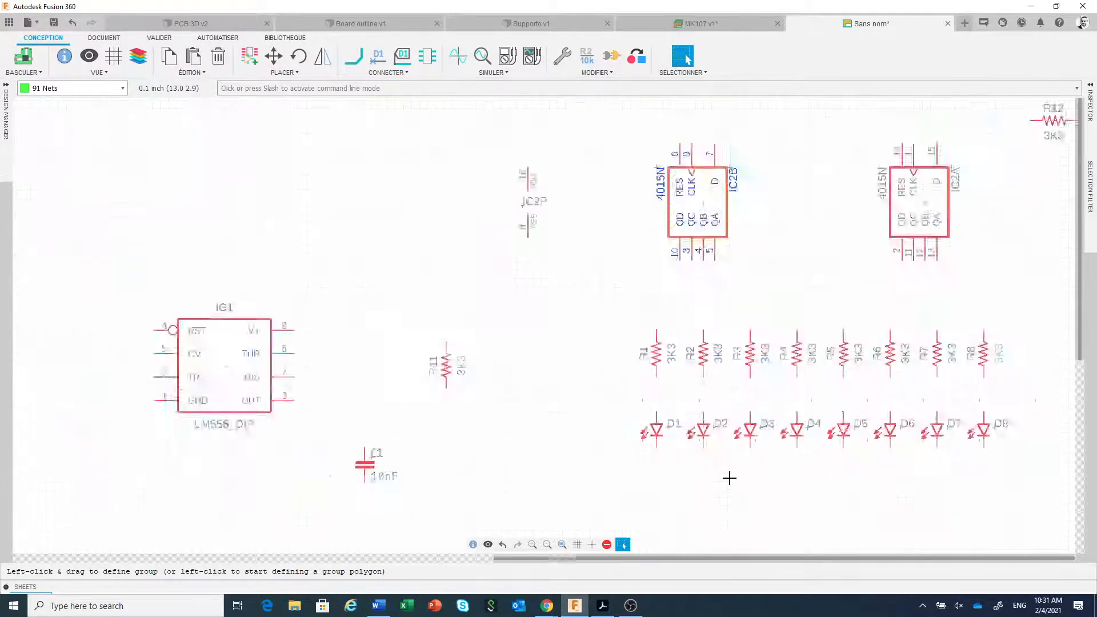
pyautogui.hscroll(3, 730, 479)
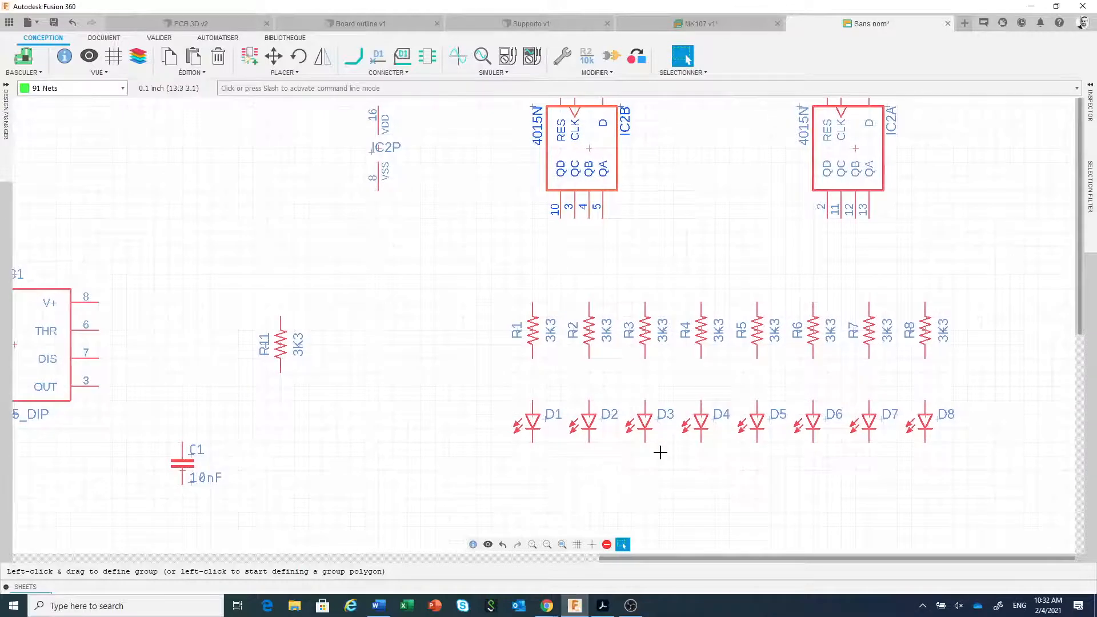
pyautogui.click(355, 59)
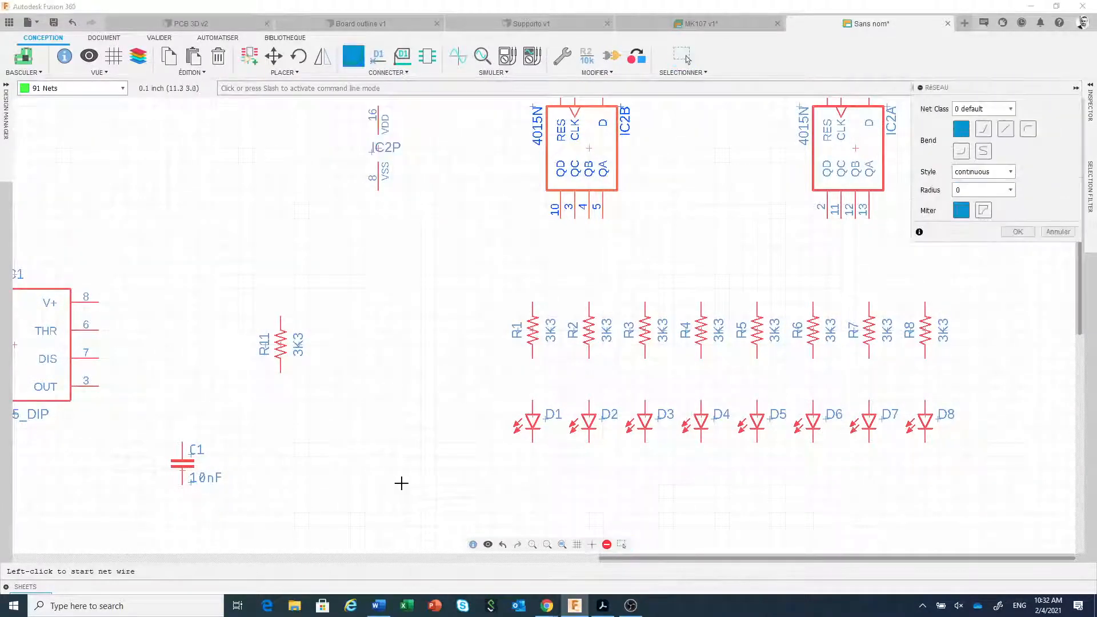
pyautogui.click(532, 359)
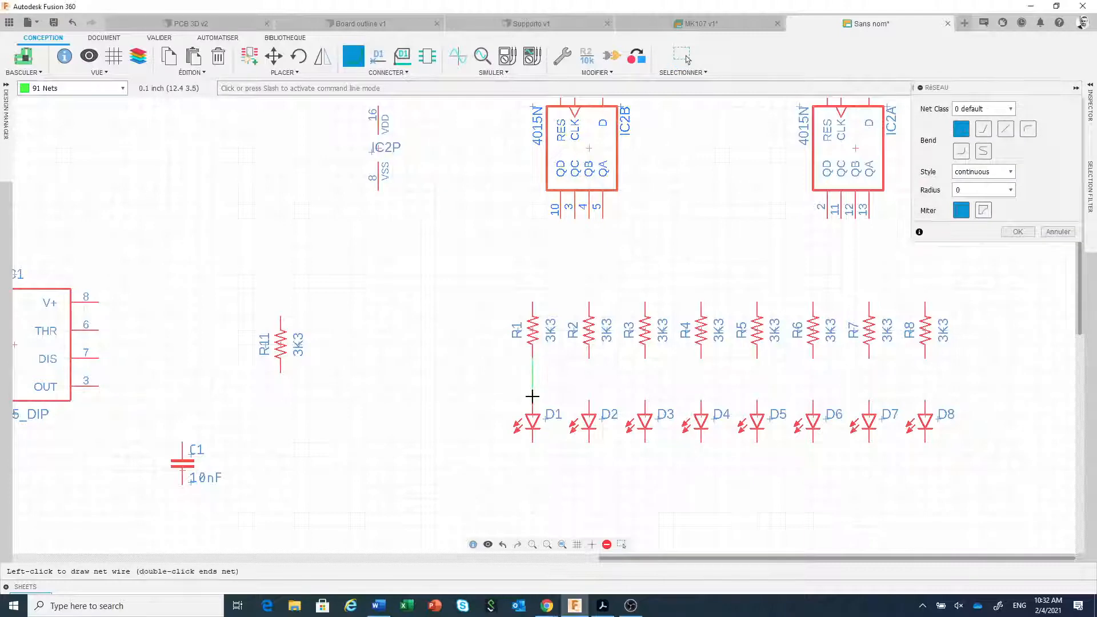
pyautogui.click(533, 401)
pyautogui.click(589, 358)
pyautogui.click(590, 400)
pyautogui.click(645, 359)
pyautogui.click(645, 401)
pyautogui.click(701, 359)
pyautogui.click(701, 401)
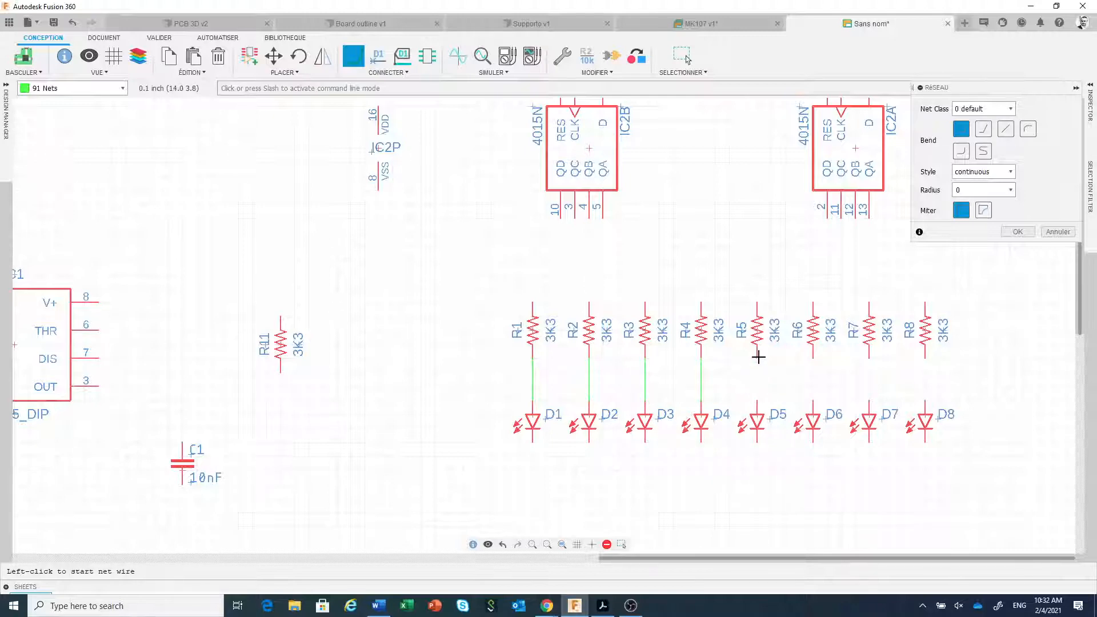
# Wire the lower ends of resistors R5 to R8 straight down to LEDs D5 to D8.
pyautogui.click(757, 358)
pyautogui.click(757, 400)
pyautogui.click(812, 358)
pyautogui.click(813, 401)
pyautogui.click(869, 359)
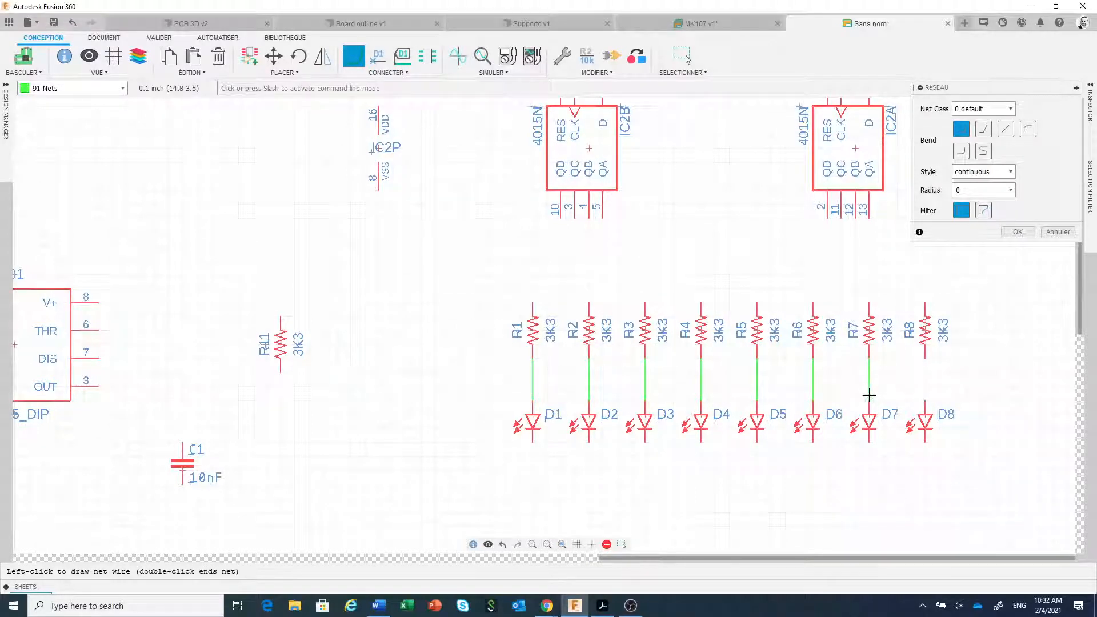
pyautogui.click(869, 400)
pyautogui.click(924, 359)
pyautogui.click(925, 400)
# Connect IC2B output QA (pin 5) to the upper end of R1 and output QB (pin 4) to R2.
pyautogui.scroll(2, 568, 347)
pyautogui.scroll(-5, 568, 348)
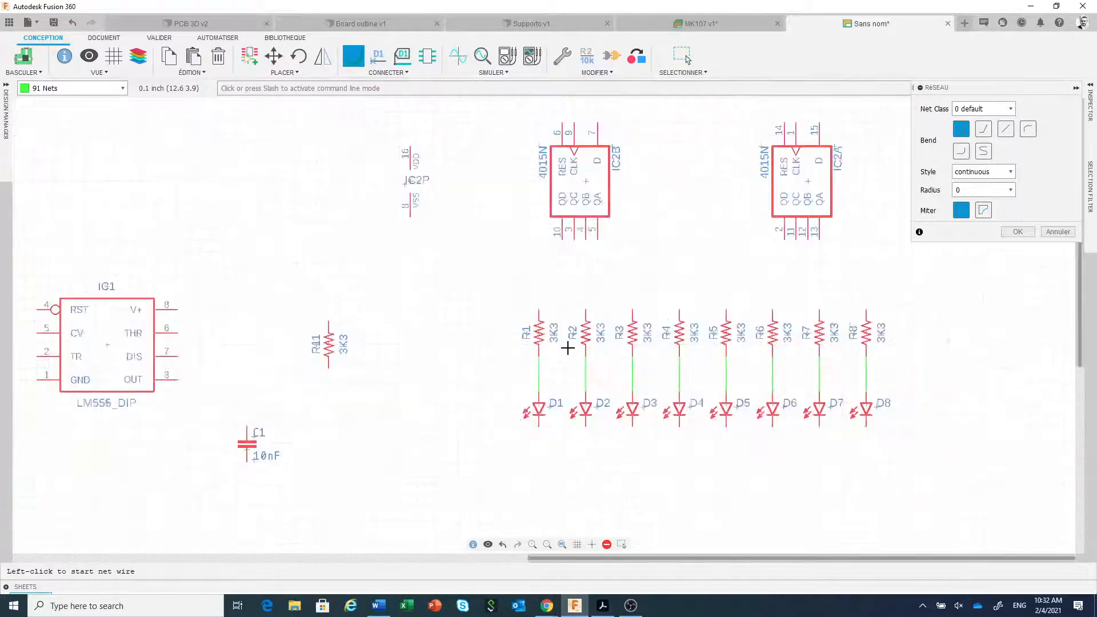
pyautogui.scroll(2, 652, 297)
pyautogui.moveTo(651, 297); pyautogui.dragTo(593, 289, button='middle')
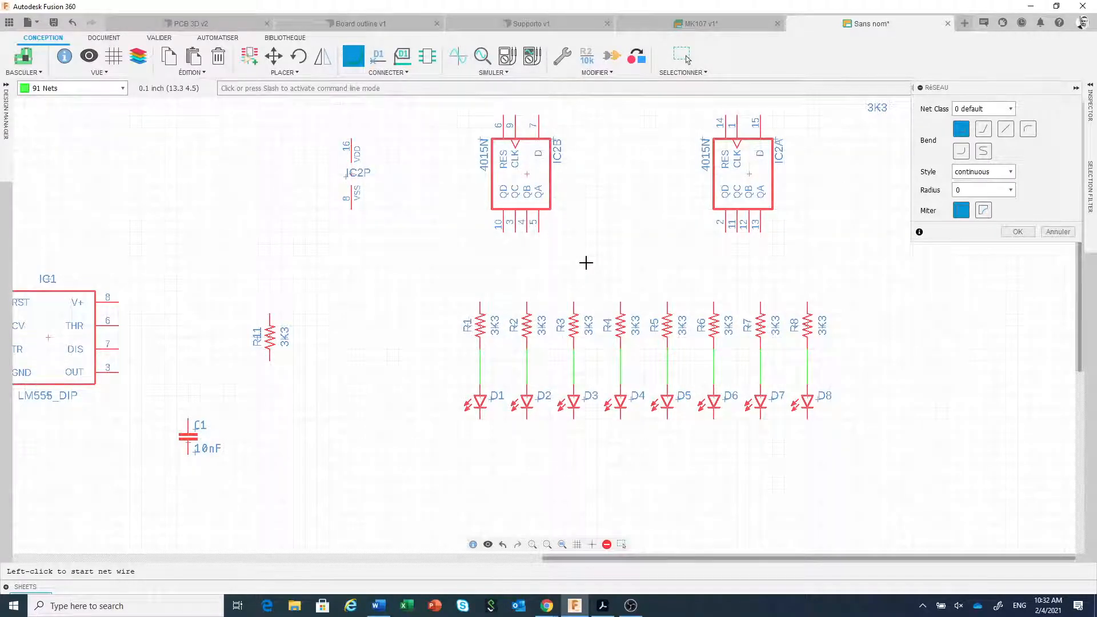
pyautogui.scroll(1, 559, 263)
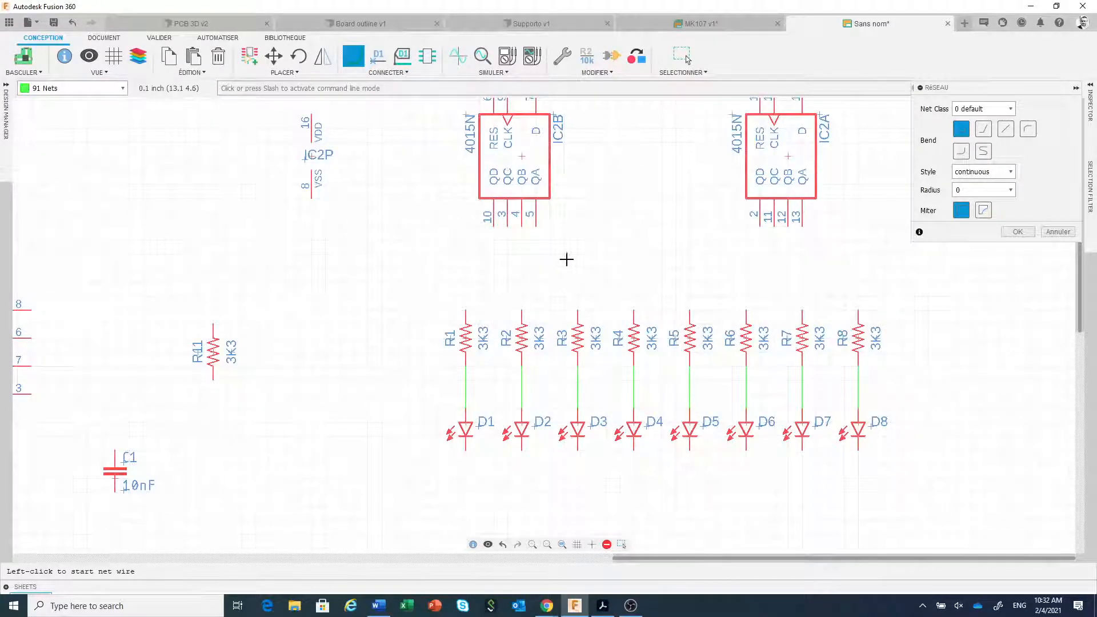
pyautogui.click(535, 227)
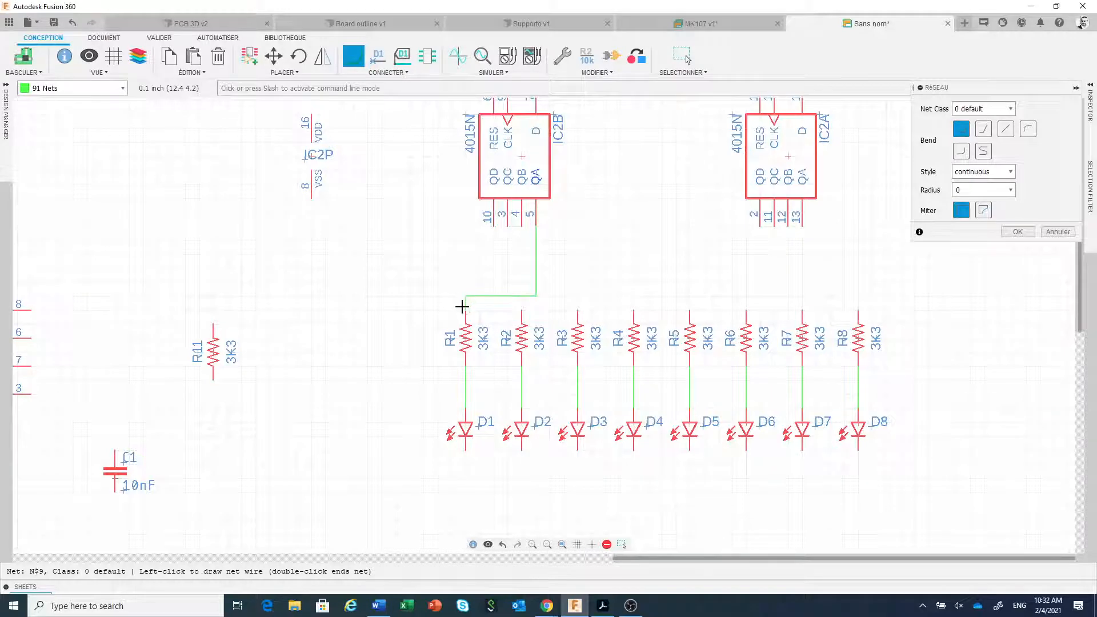
pyautogui.click(466, 309)
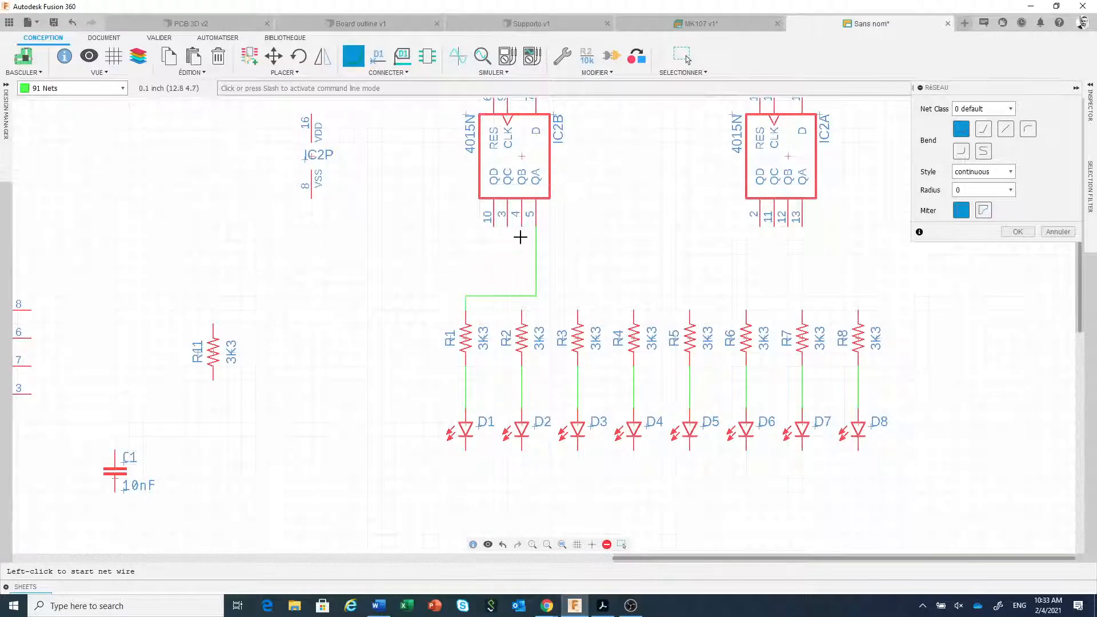
pyautogui.click(522, 228)
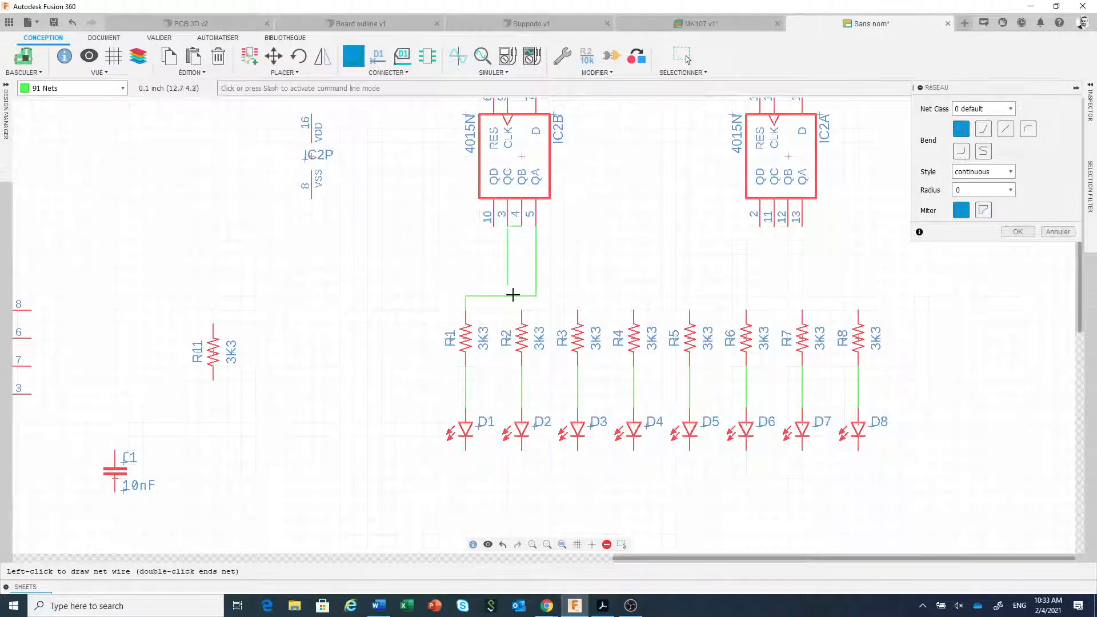
pyautogui.click(521, 295)
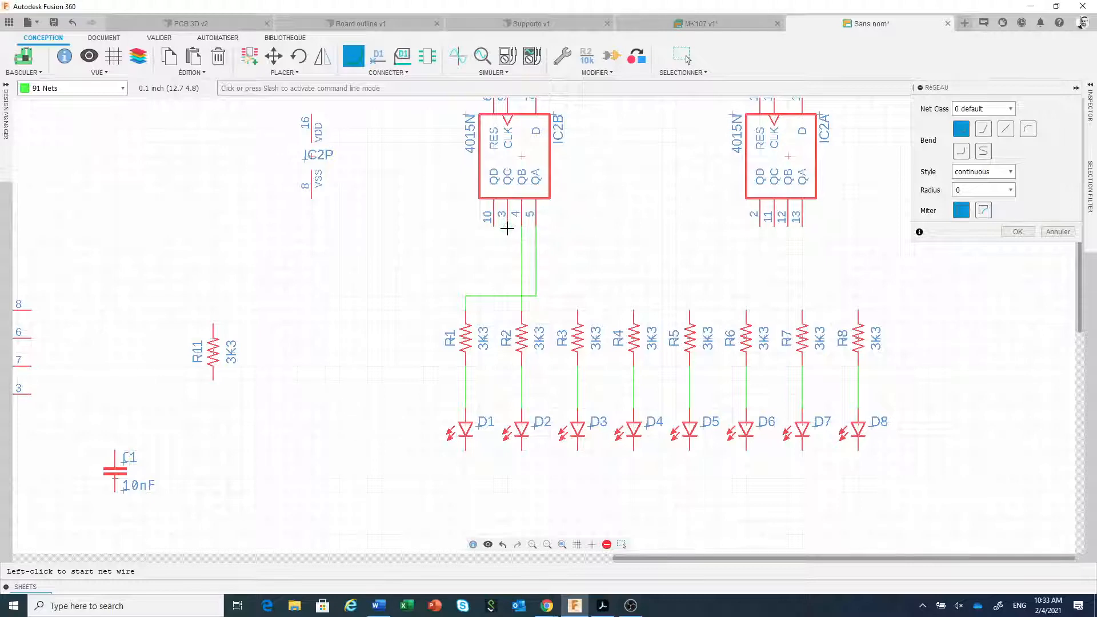
# Connect IC2B output QC (pin 3) to R3 and output QD (pin 10) to R4 with separate right-angled net wires.
pyautogui.click(507, 228)
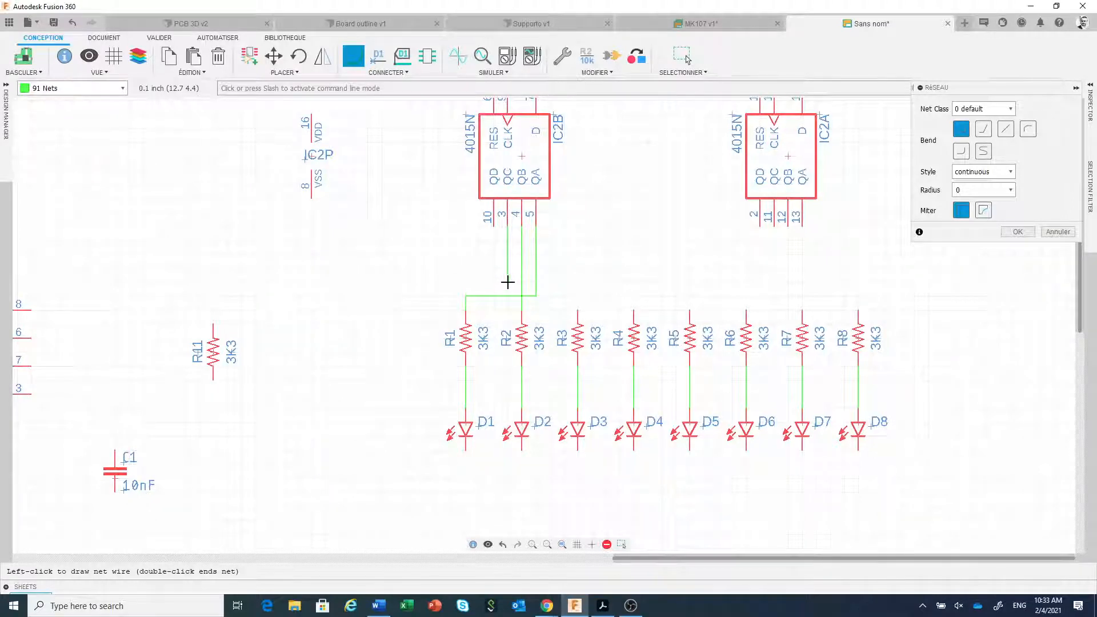
pyautogui.click(508, 282)
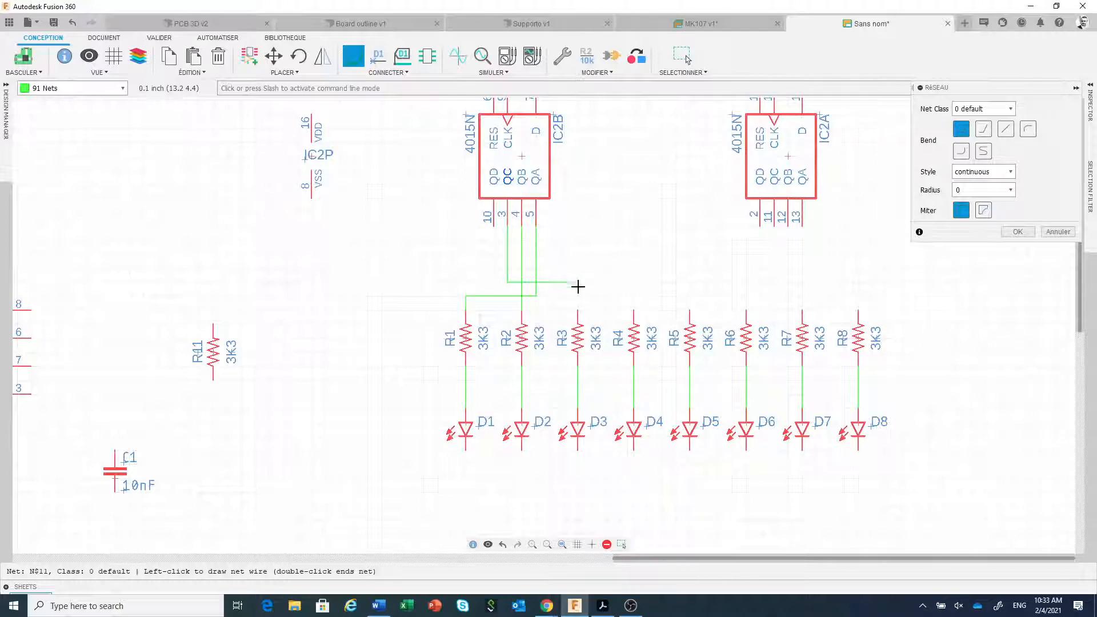
pyautogui.click(576, 309)
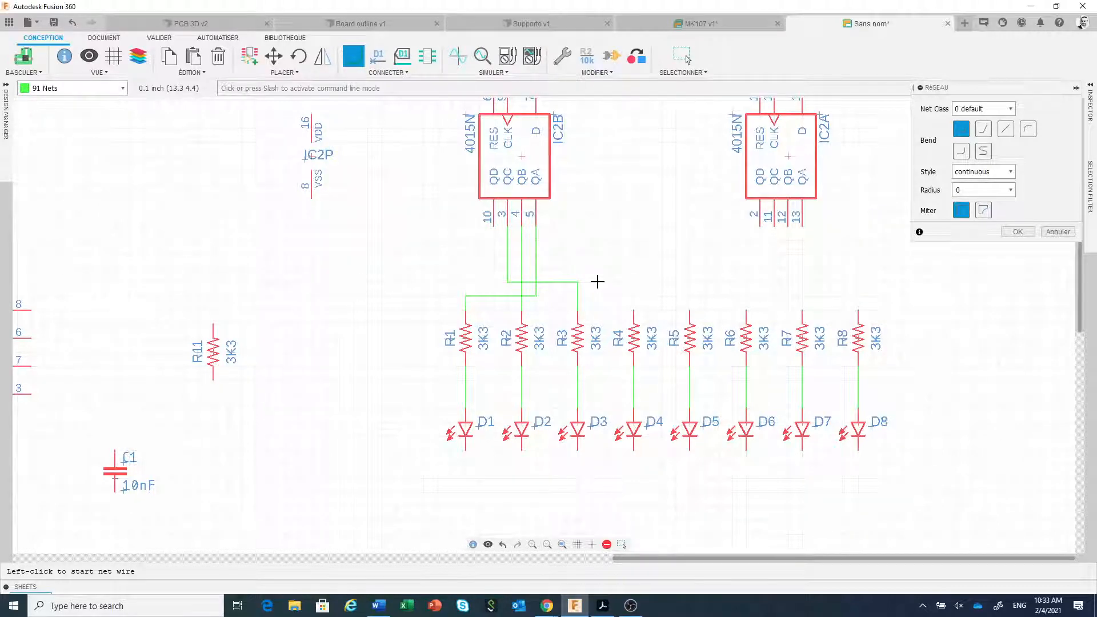
pyautogui.click(492, 227)
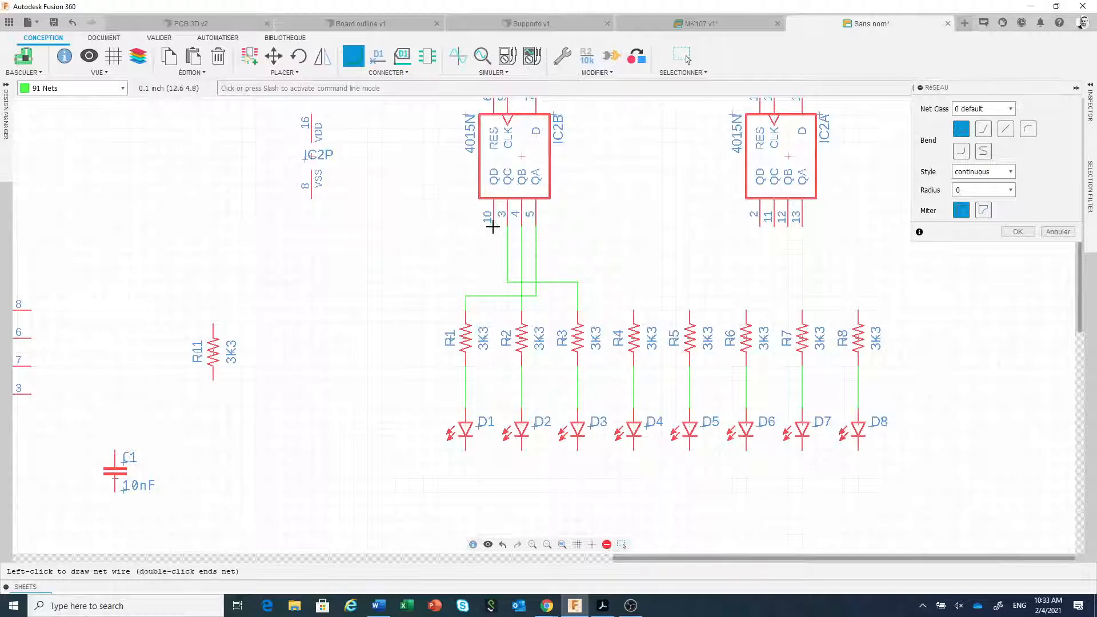
pyautogui.click(495, 268)
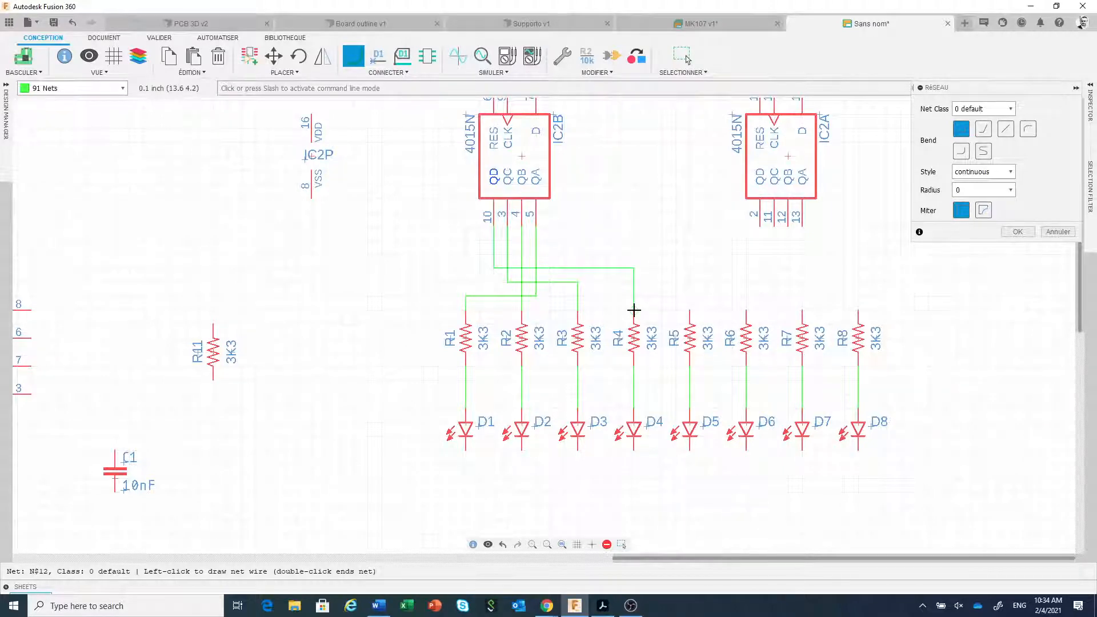
pyautogui.click(633, 309)
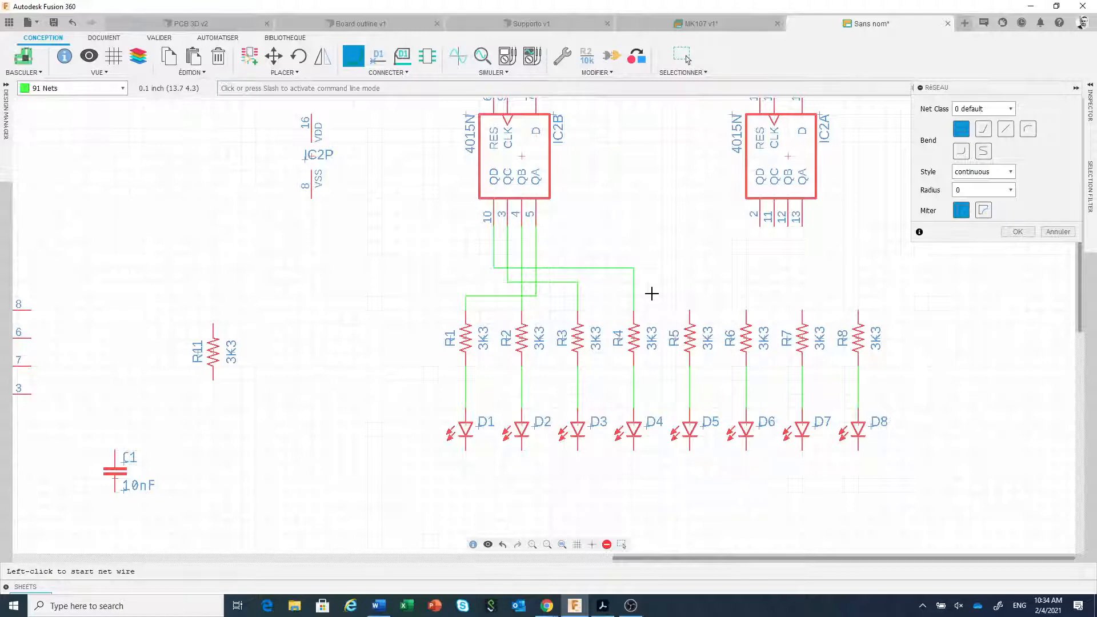
# Connect IC2A input D (pin 15) with a right-angled net wire to the IC2B QD net at the bend above R4.
pyautogui.scroll(-2, 651, 293)
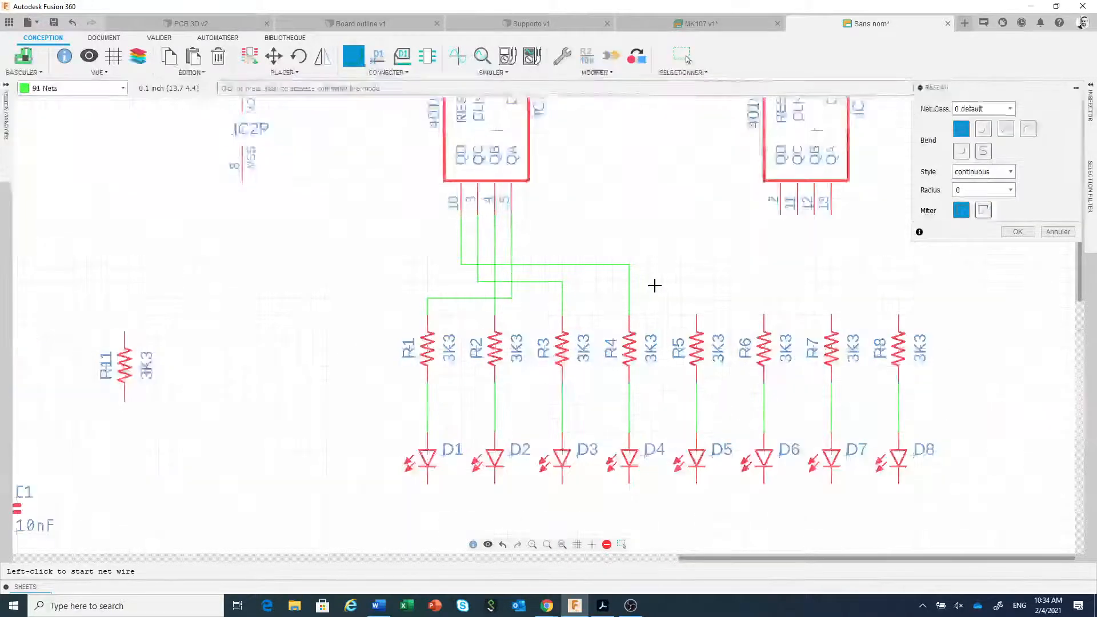
pyautogui.moveTo(695, 274); pyautogui.dragTo(670, 303, button='middle')
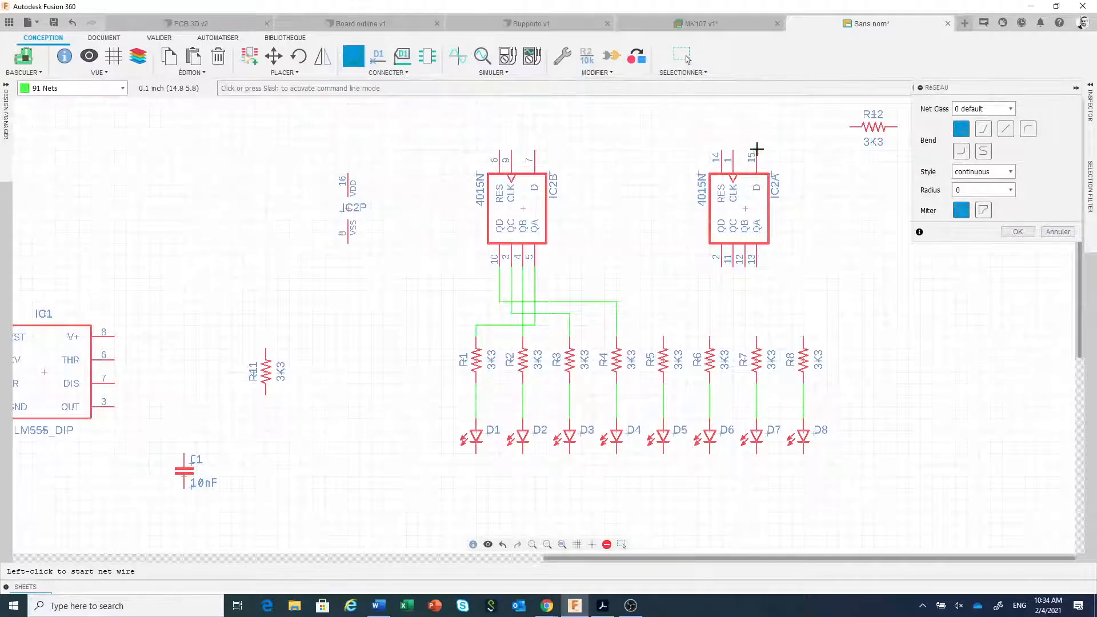
pyautogui.click(756, 149)
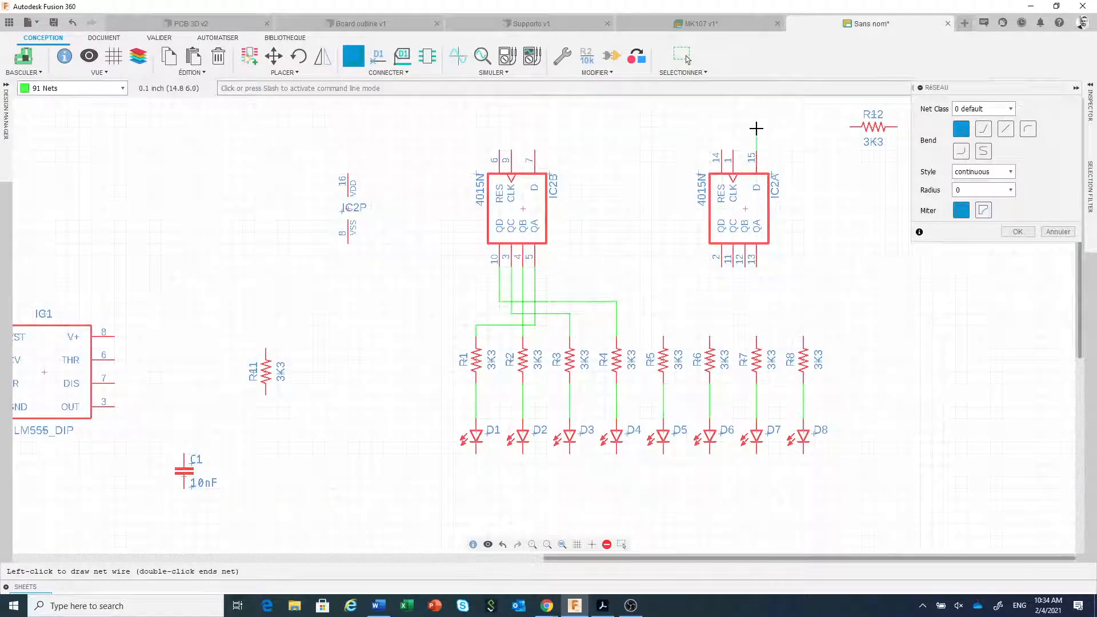
pyautogui.click(757, 128)
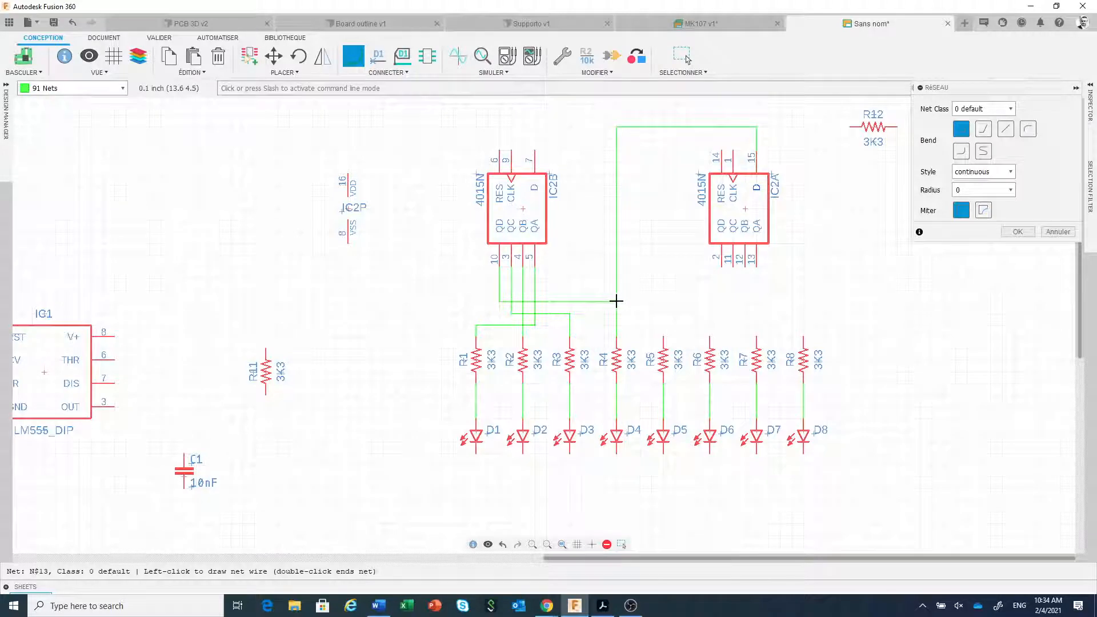
pyautogui.click(616, 300)
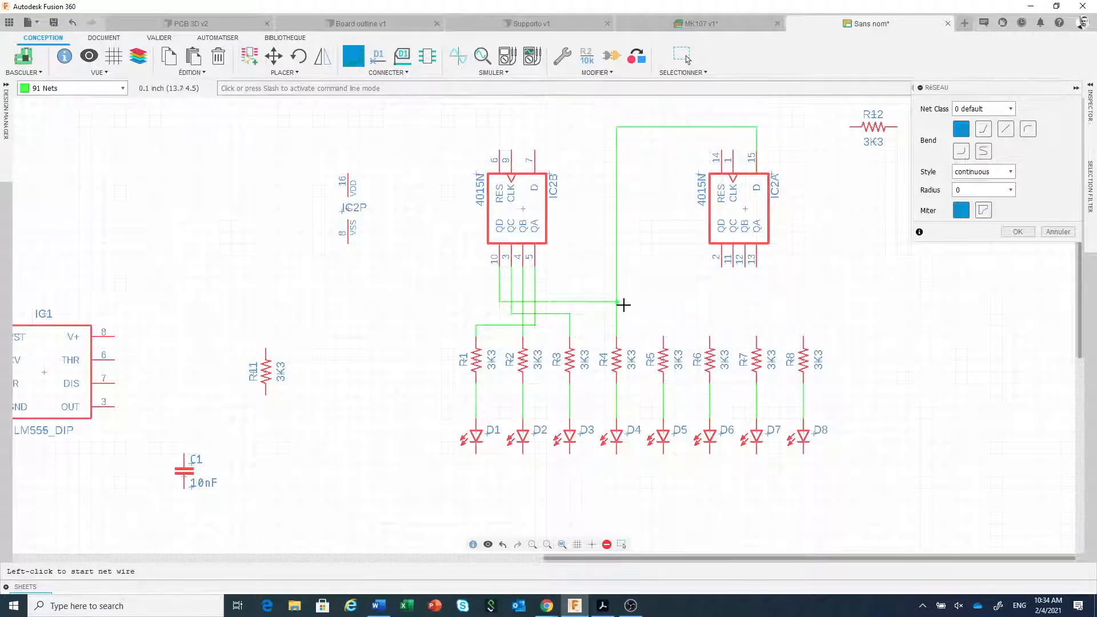
# Connect IC2A output QA (pin 13) to the upper end of R5 and output QB (pin 12) to R6 with right-angled net wires.
pyautogui.scroll(2, 638, 314)
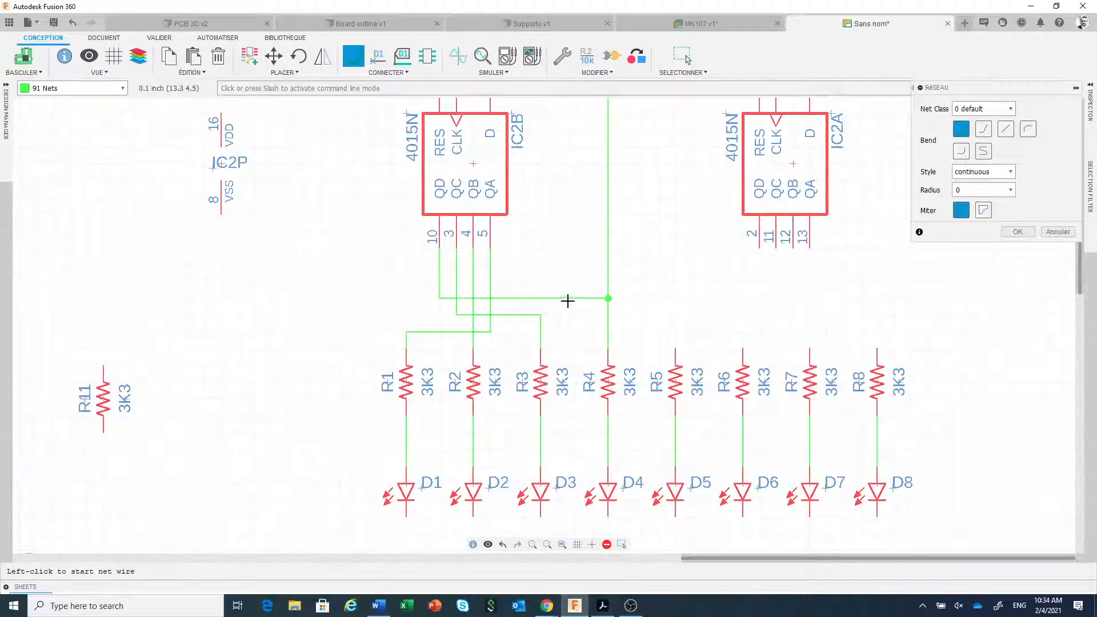
pyautogui.scroll(-3, 606, 307)
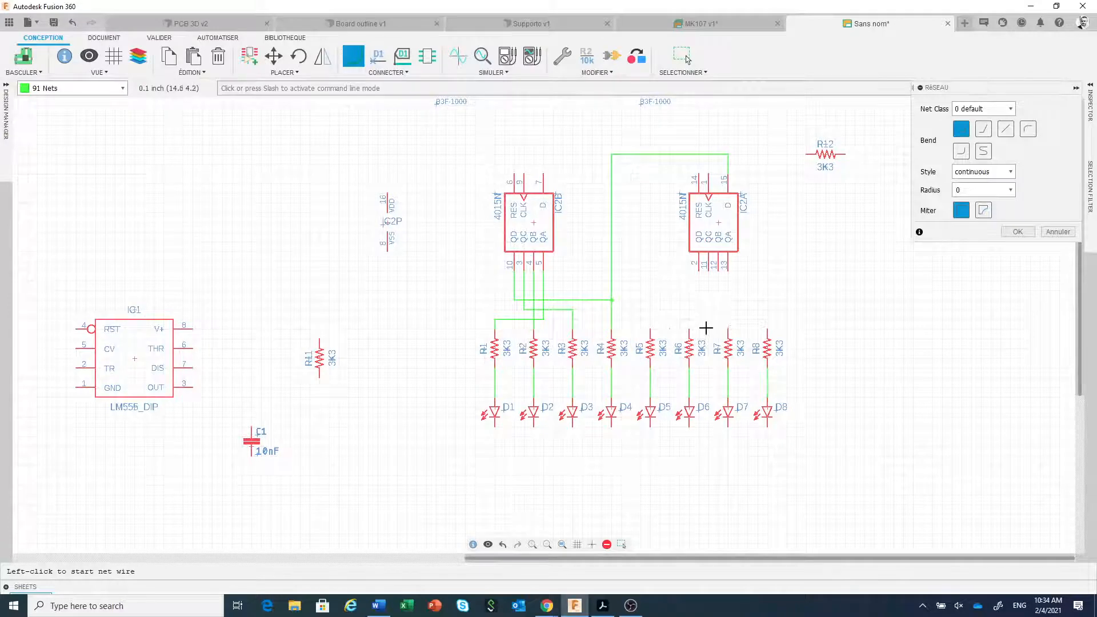
pyautogui.scroll(3, 722, 289)
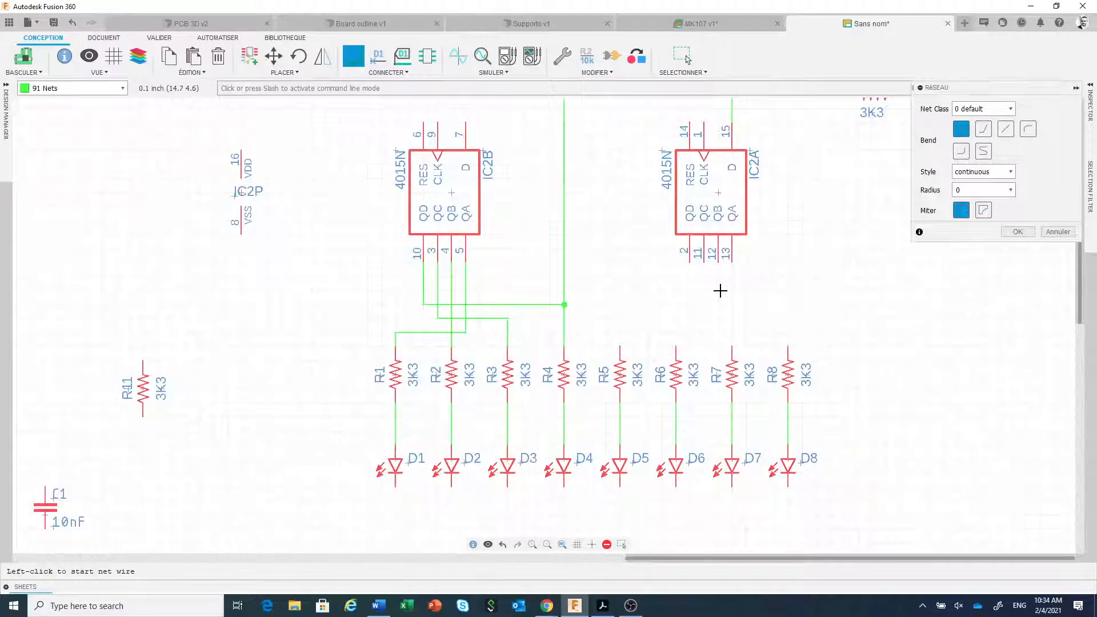
pyautogui.click(734, 253)
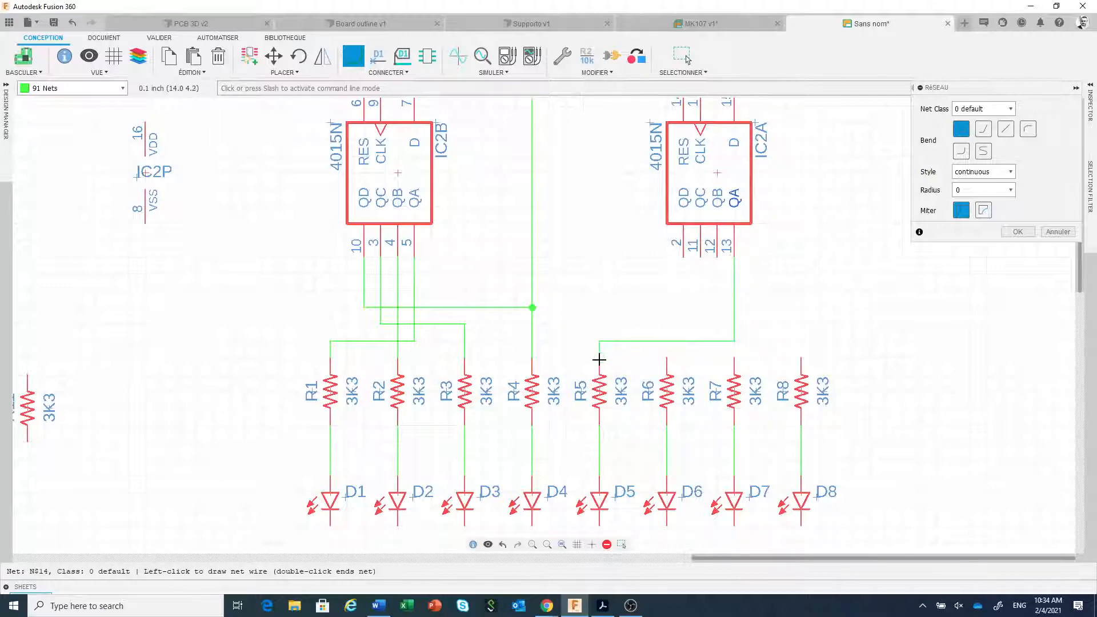
pyautogui.click(598, 359)
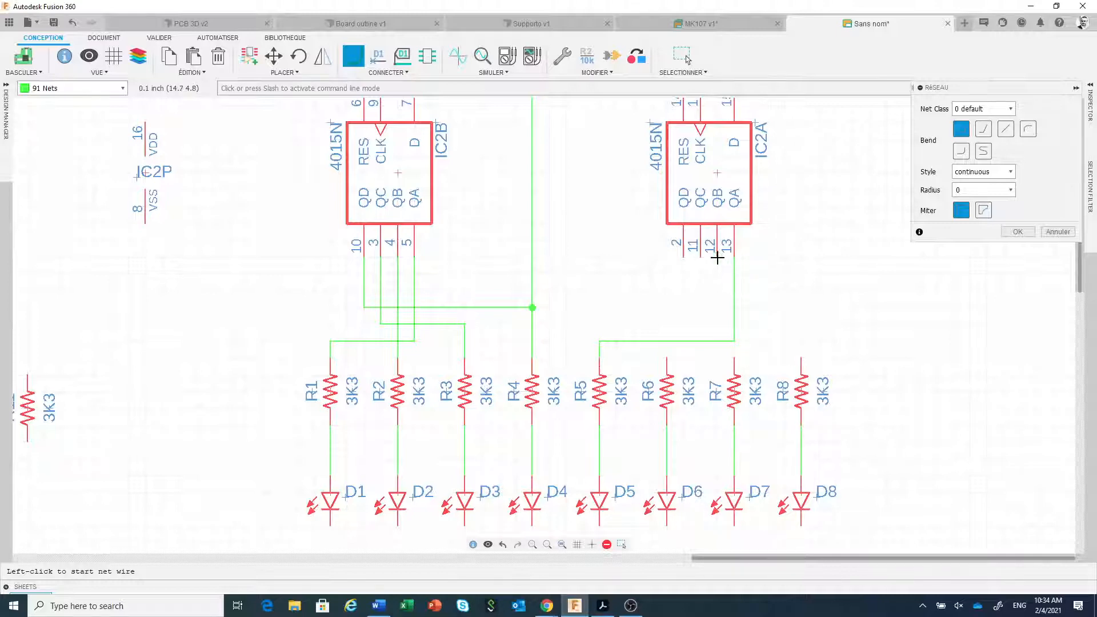
pyautogui.click(717, 258)
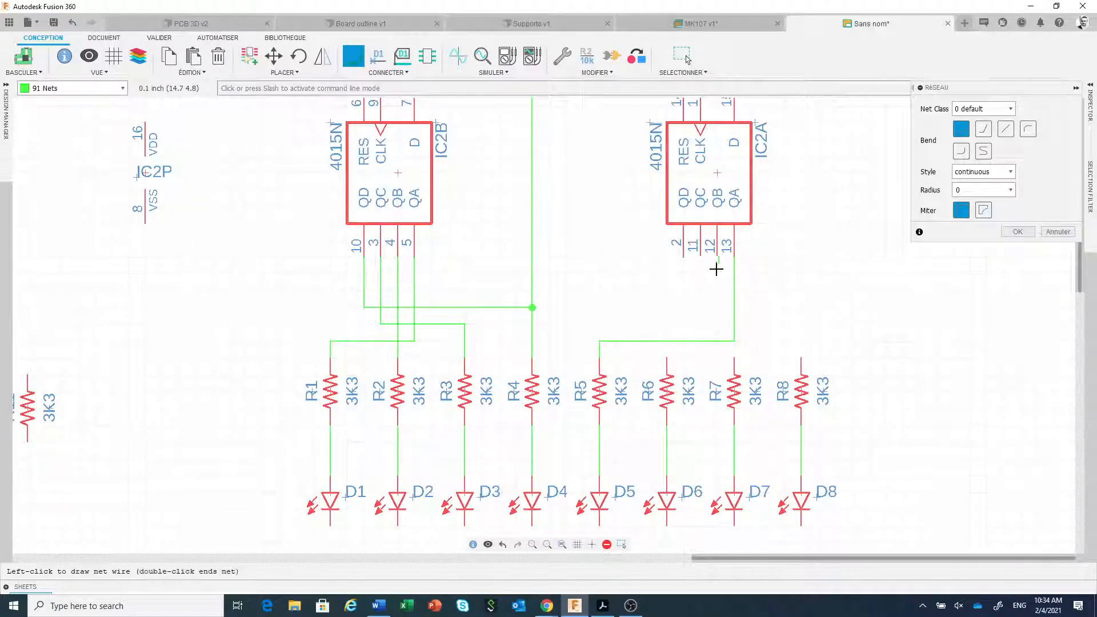
pyautogui.click(717, 324)
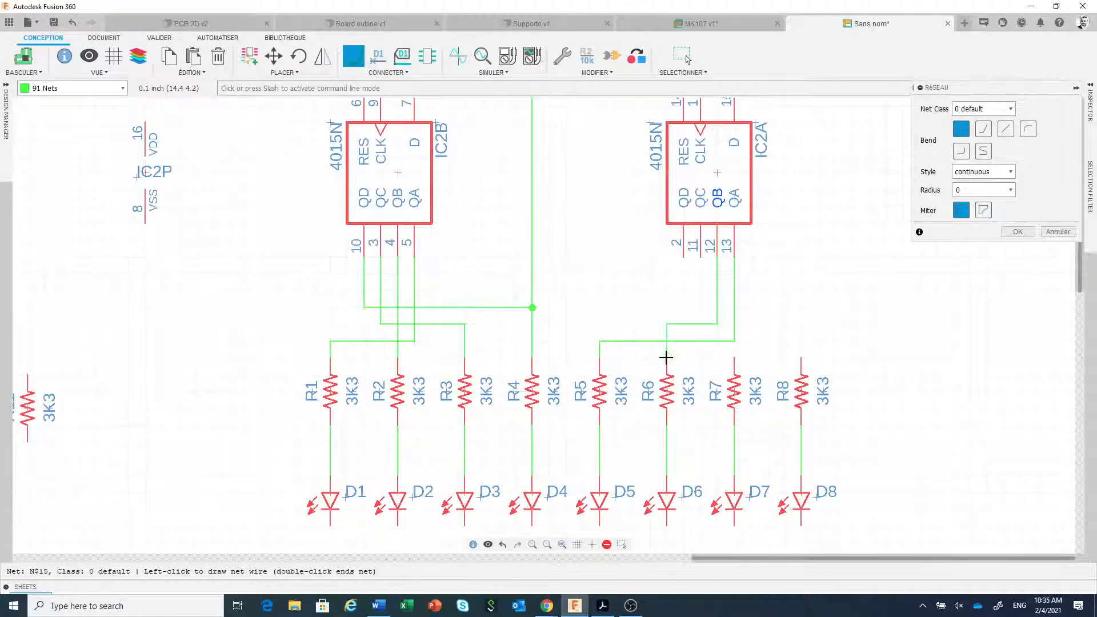
pyautogui.click(666, 357)
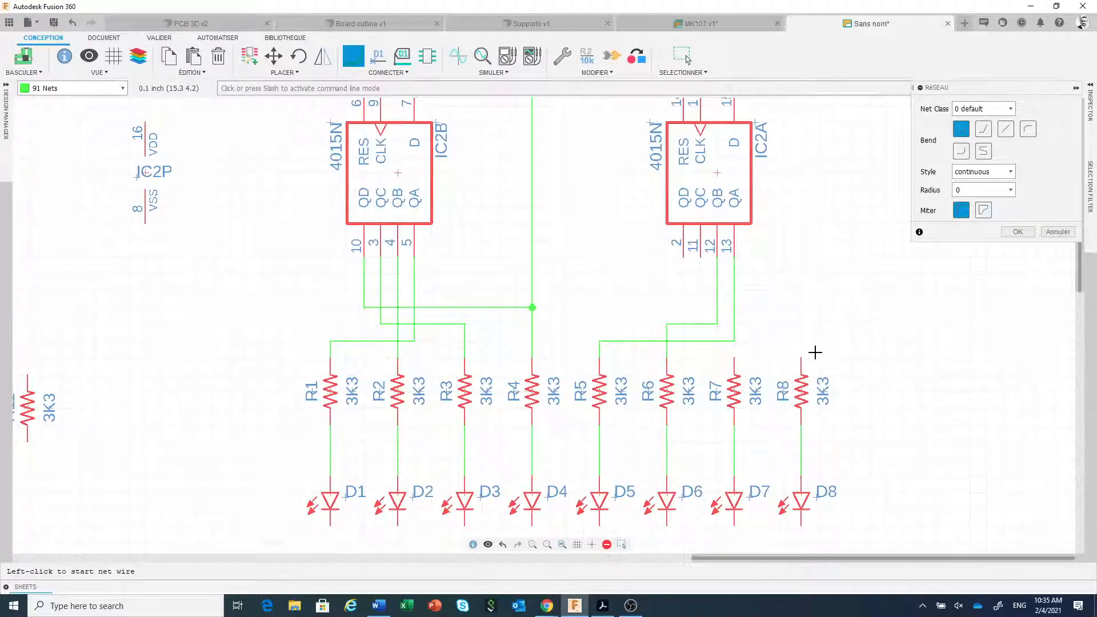
# Connect IC2A output QC (pin 11) to the upper end of R7 and output QD (pin 2) to R8.
pyautogui.click(700, 259)
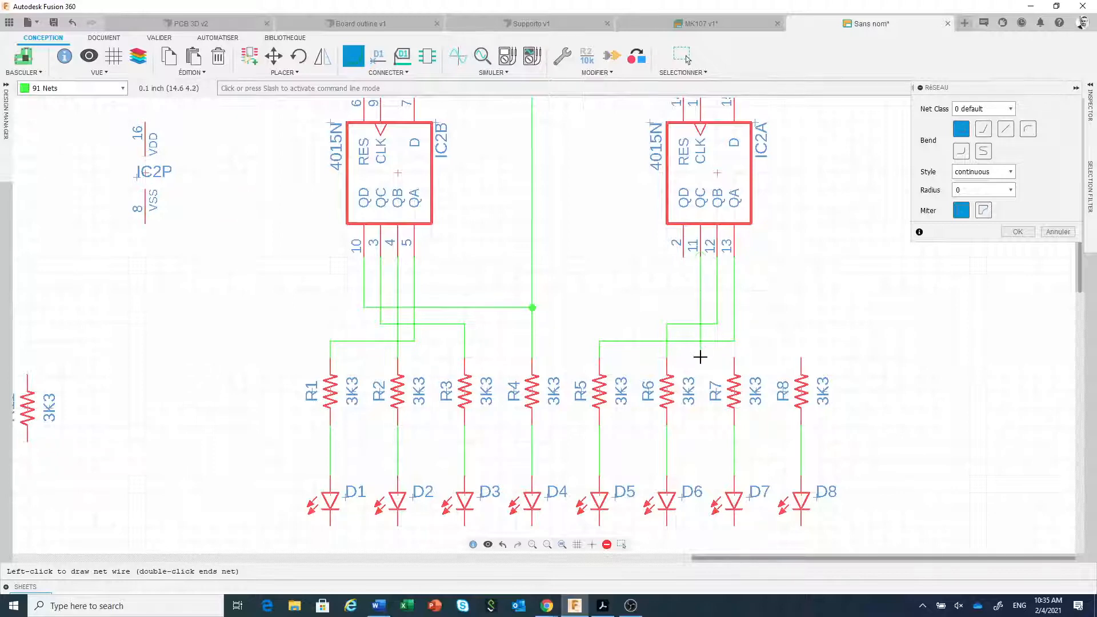
pyautogui.click(734, 358)
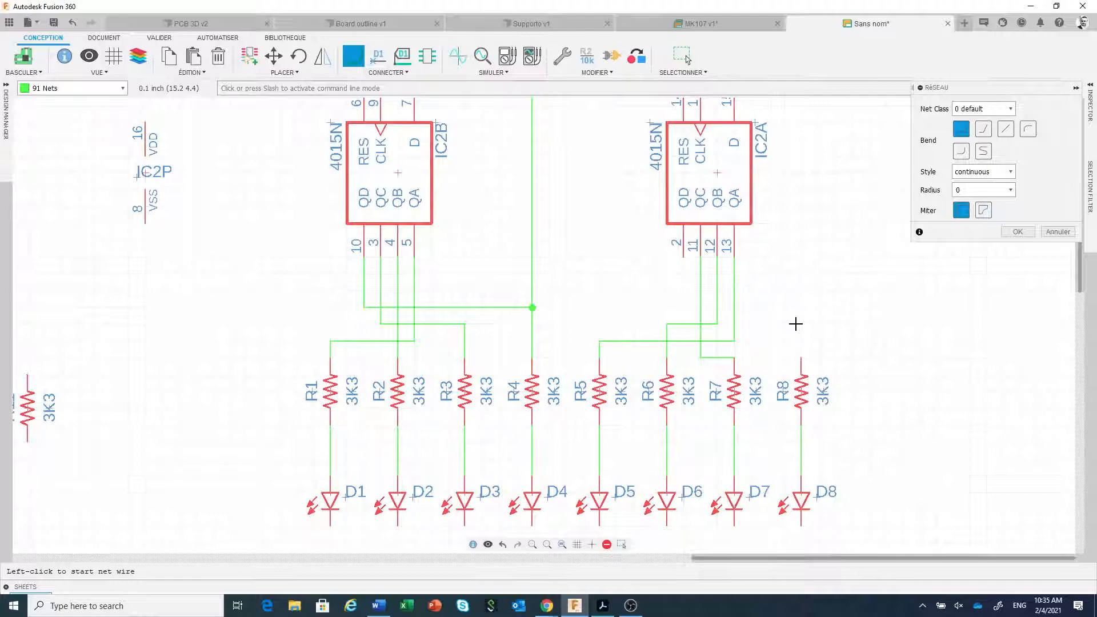
pyautogui.click(685, 257)
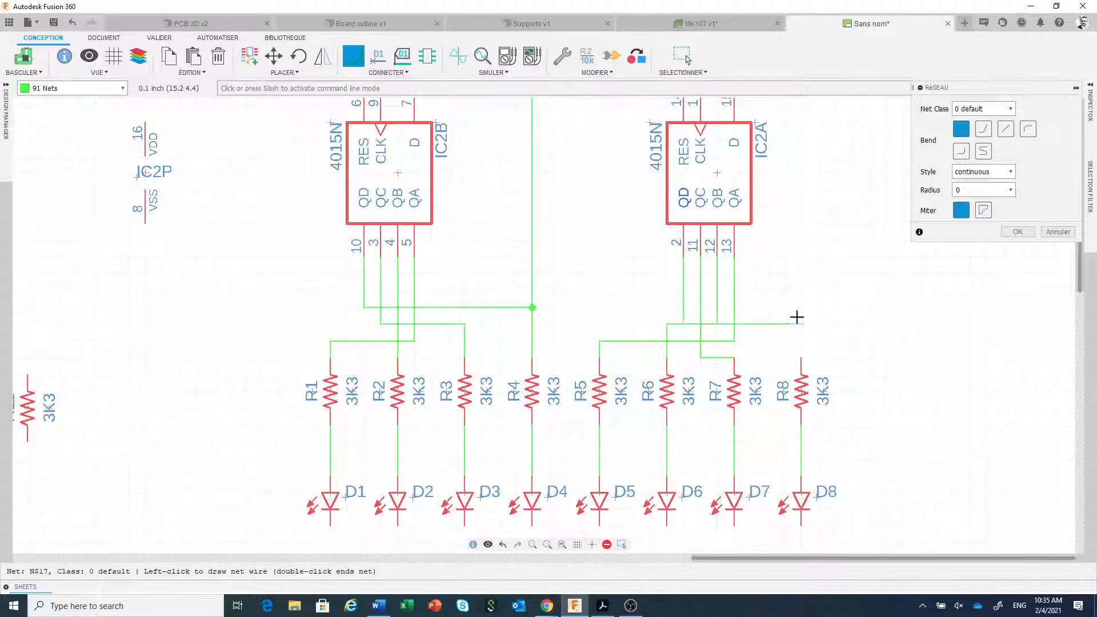
pyautogui.click(801, 357)
pyautogui.scroll(-3, 625, 366)
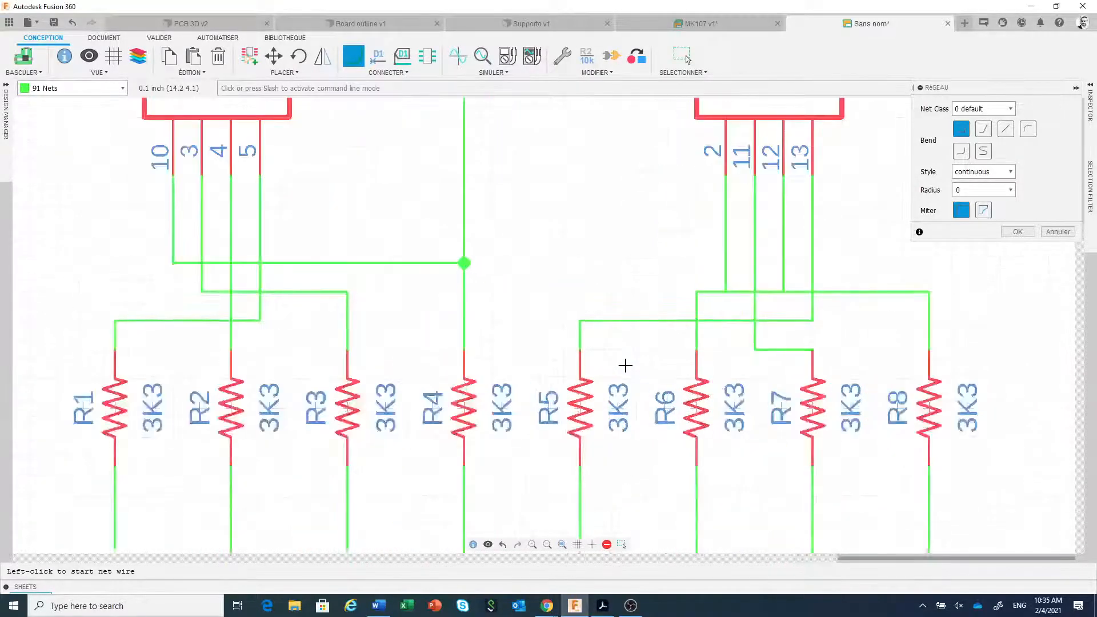
# Check the MK107 diagram in Adobe Acrobat and wire the right end of R12 down to the net above R8 in Fusion 360.
pyautogui.click(603, 606)
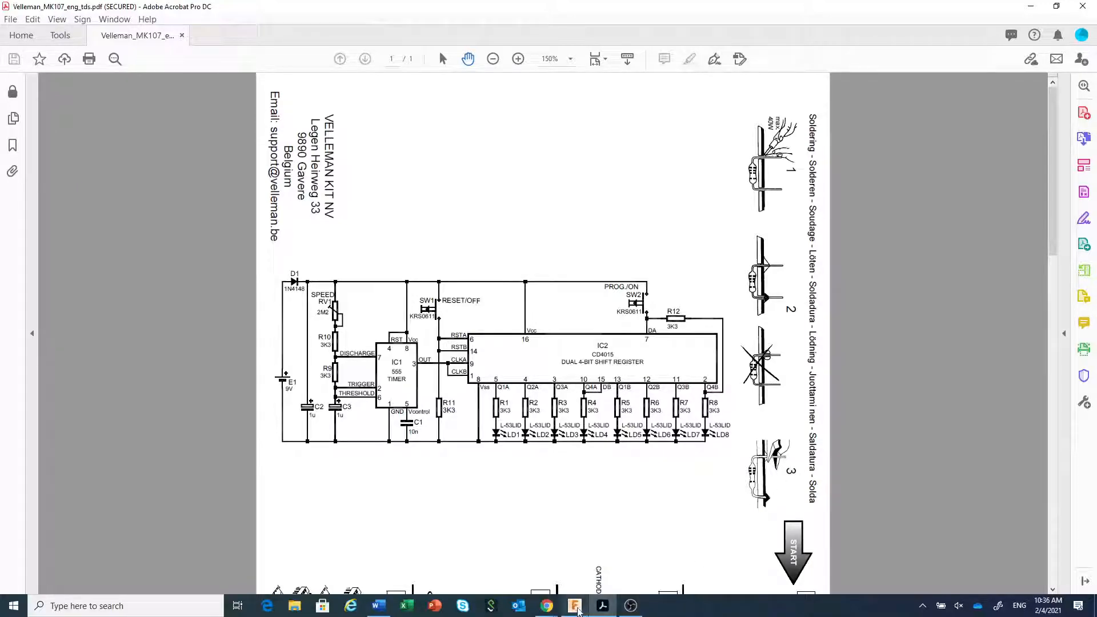
pyautogui.click(572, 609)
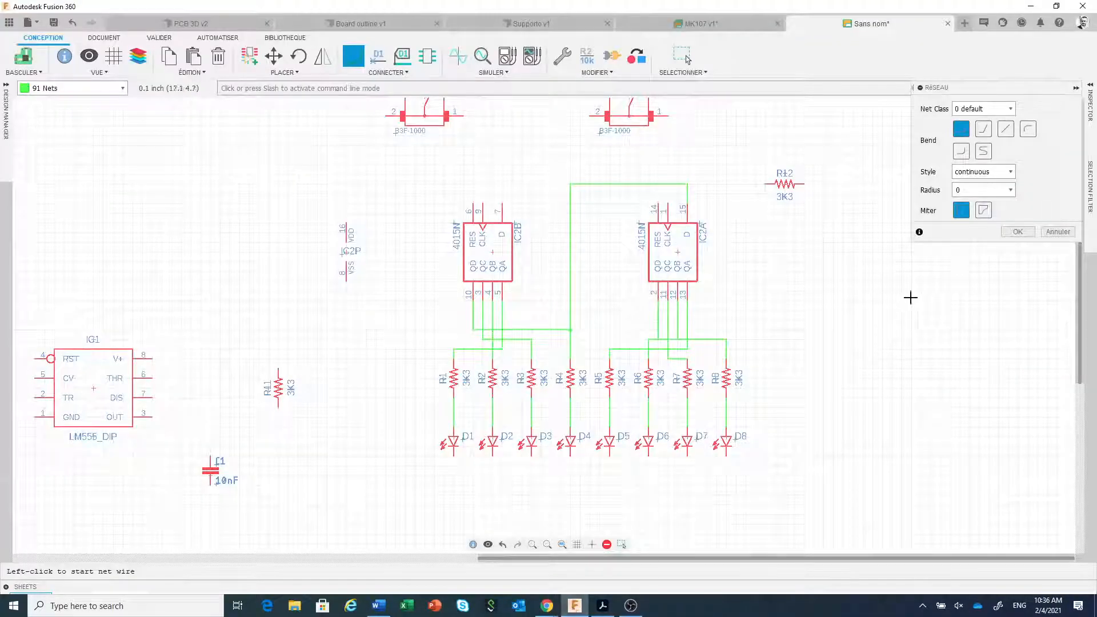
pyautogui.click(805, 185)
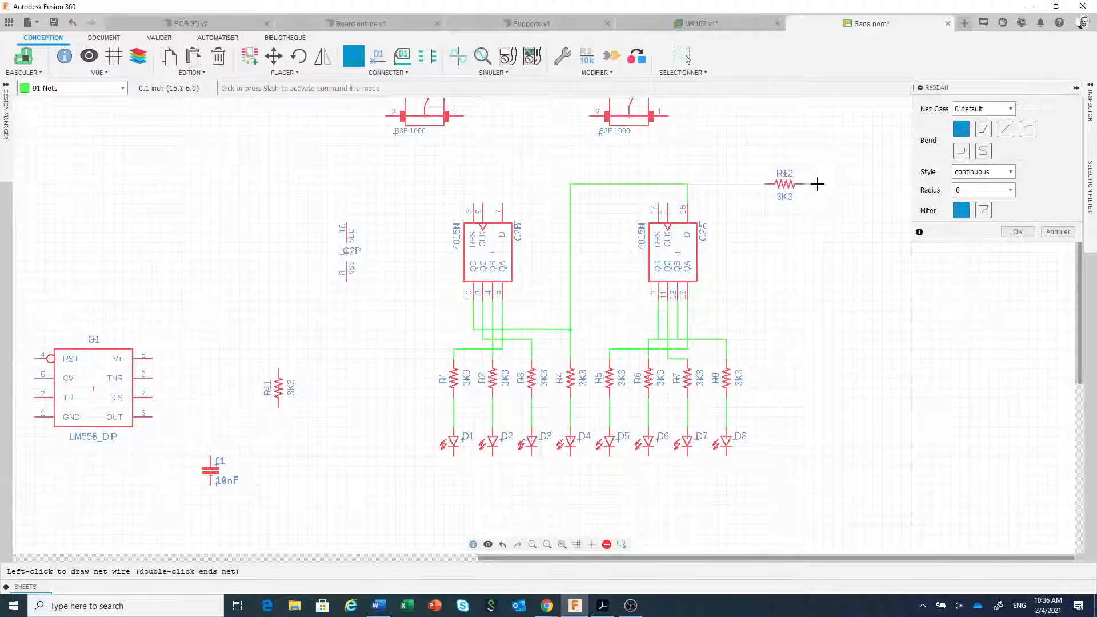
pyautogui.click(823, 339)
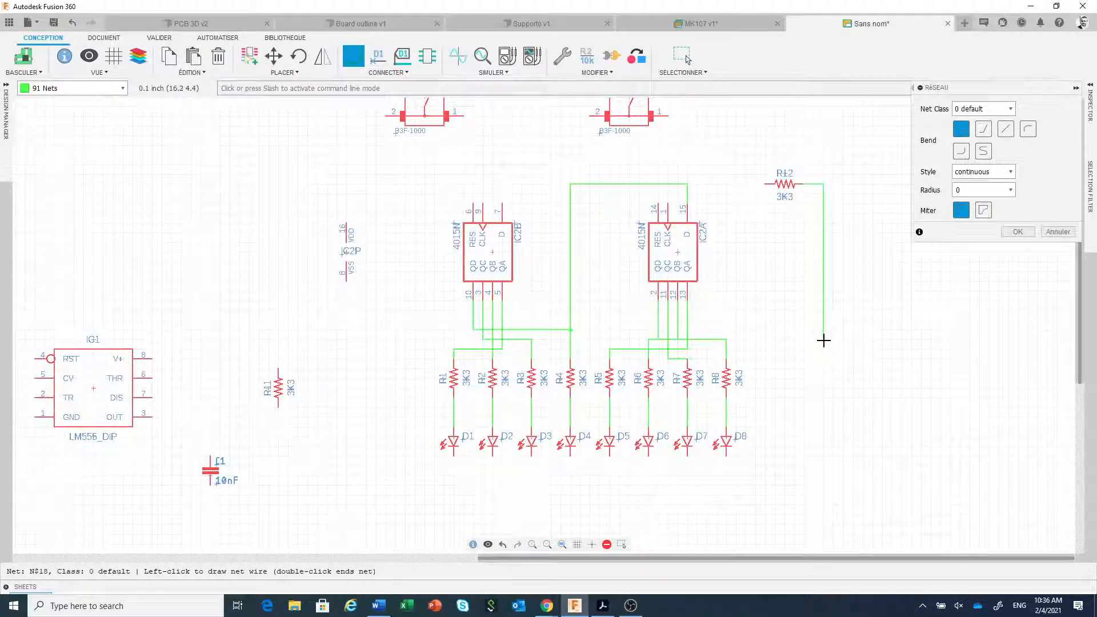
pyautogui.click(725, 339)
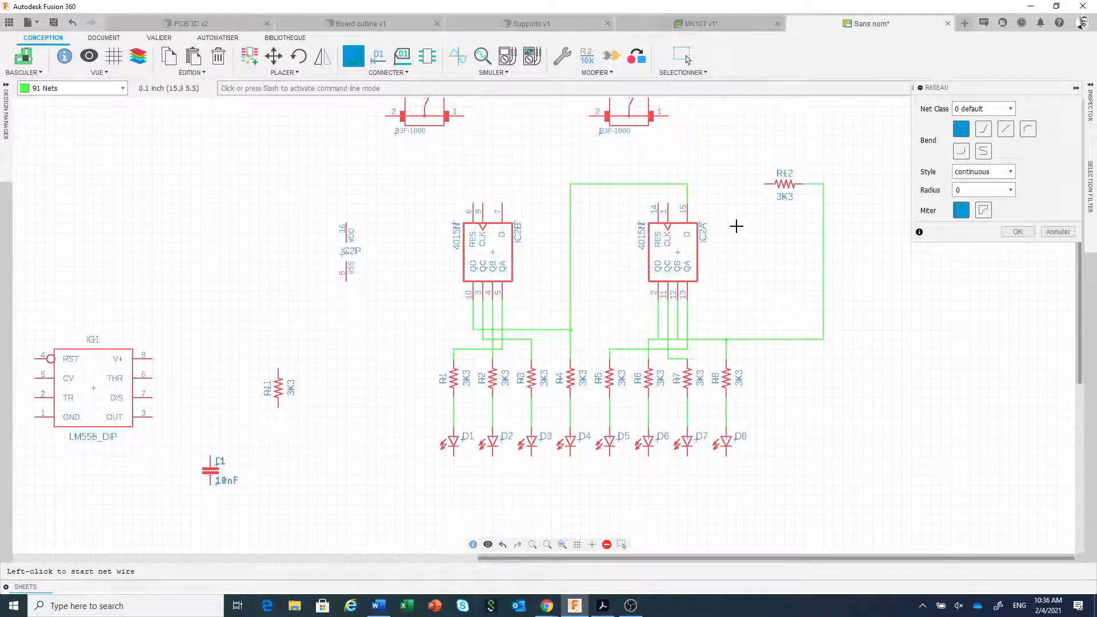
# Connect IC2B input D (pin 7) to SW2 pin 1 and join the left end of R12 to that net.
pyautogui.moveTo(749, 213); pyautogui.dragTo(706, 320, button='middle')
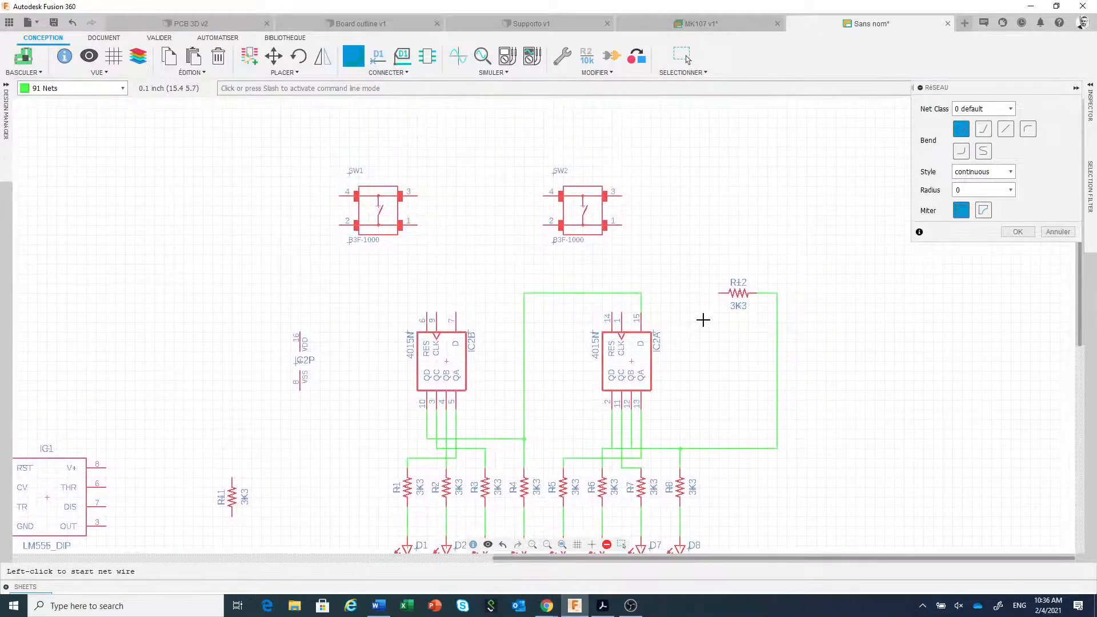
pyautogui.click(456, 313)
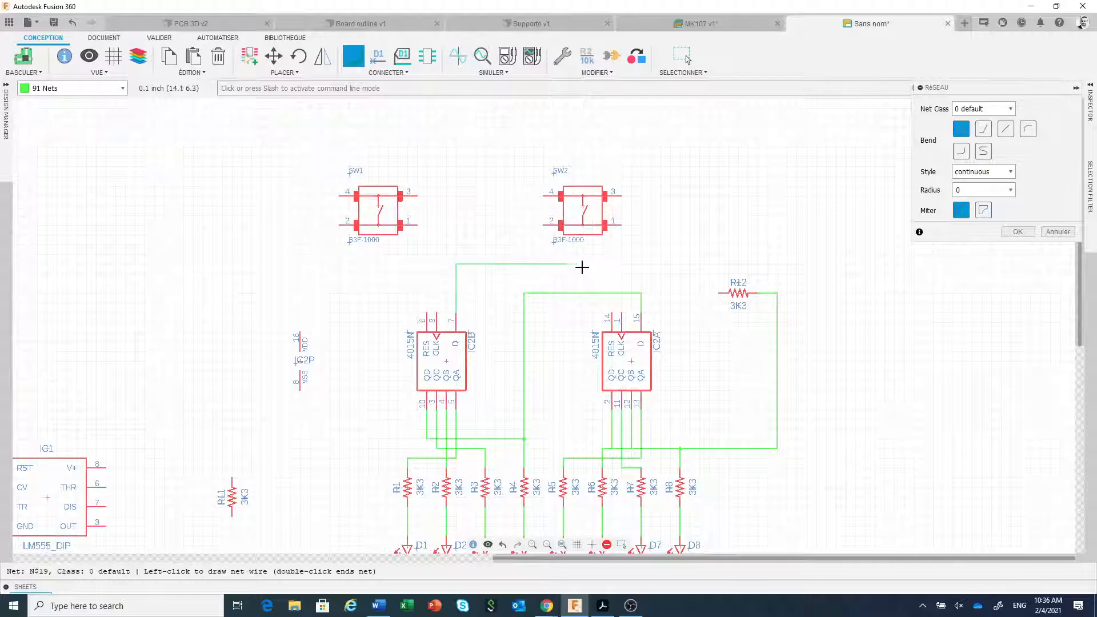
pyautogui.click(641, 262)
pyautogui.click(621, 225)
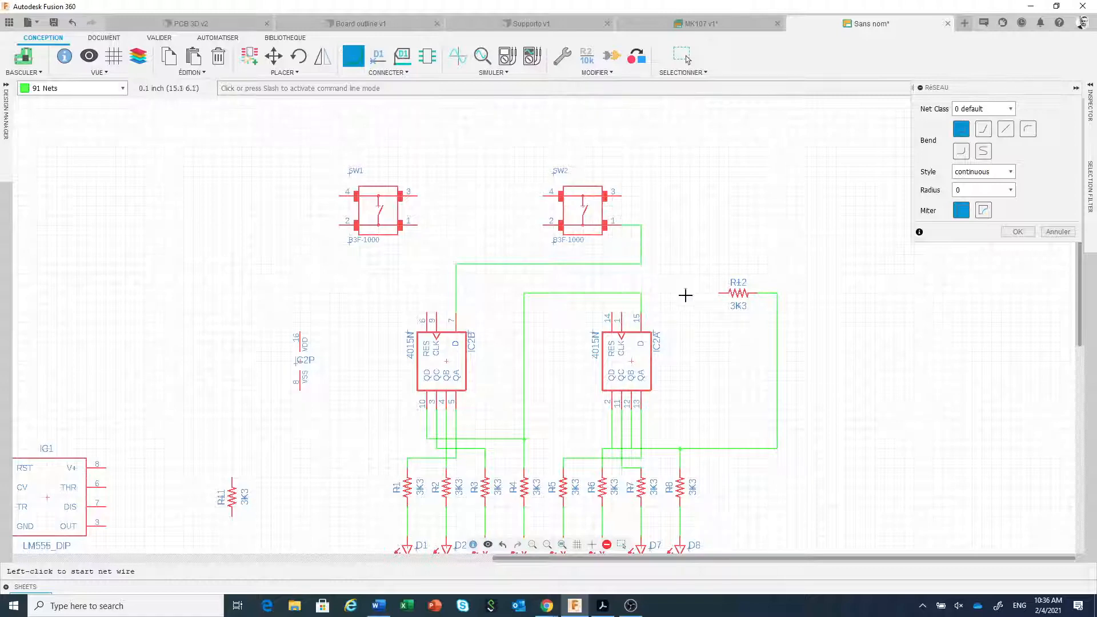
pyautogui.click(719, 293)
pyautogui.click(699, 263)
pyautogui.click(641, 264)
# Consult the MK107 diagram in Adobe Acrobat and draw a net in Fusion 360 from D8's lower end beneath all components to JP1 pin 1.
pyautogui.click(604, 604)
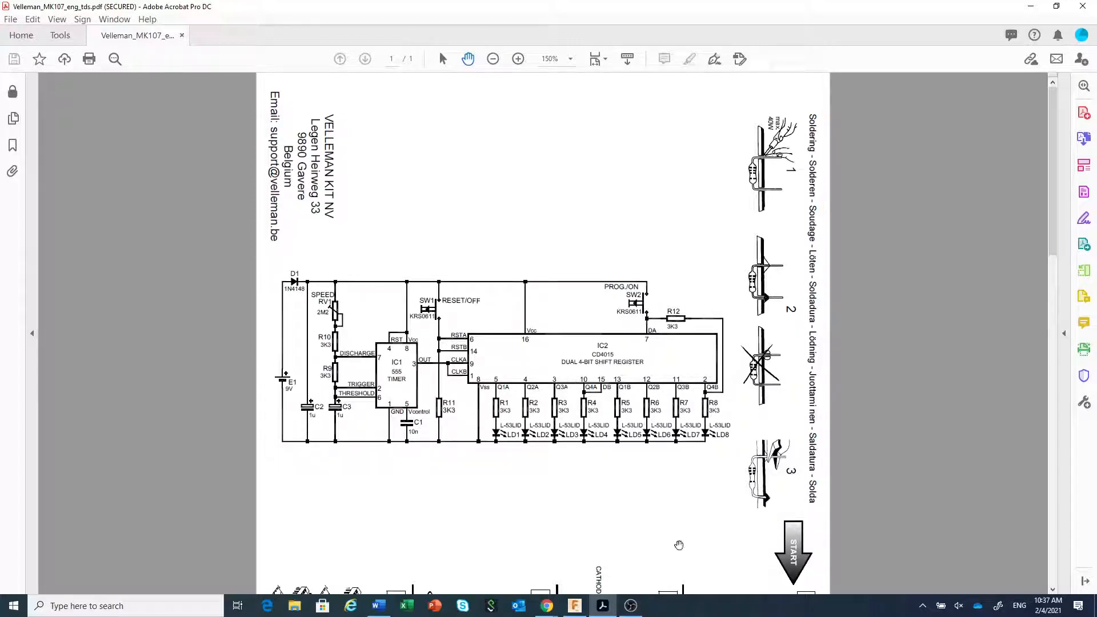
pyautogui.click(574, 605)
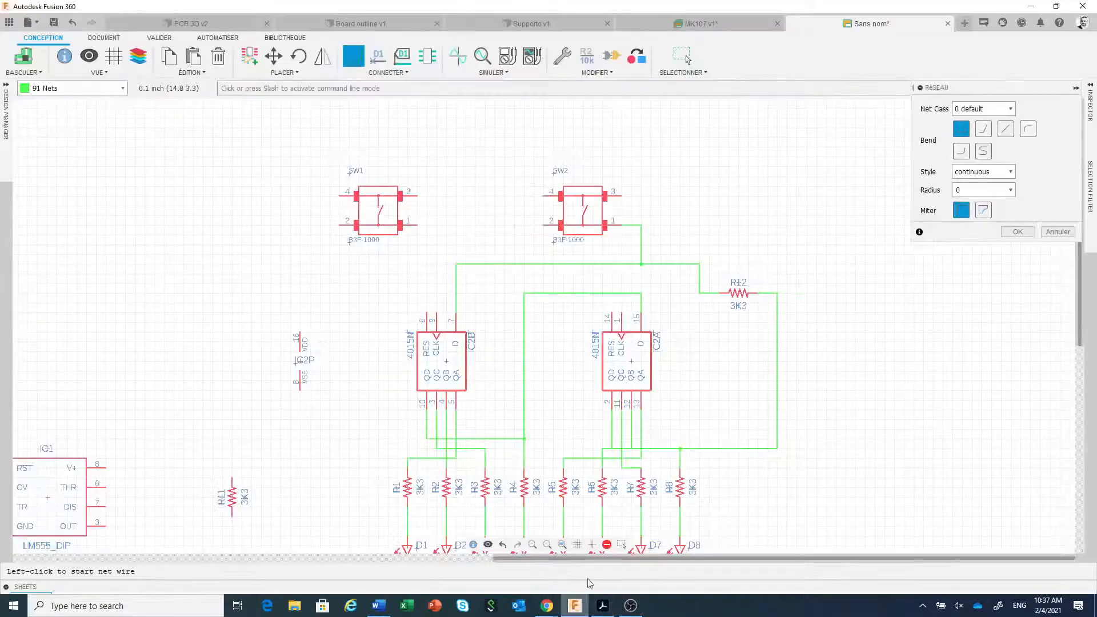
pyautogui.scroll(-8, 670, 445)
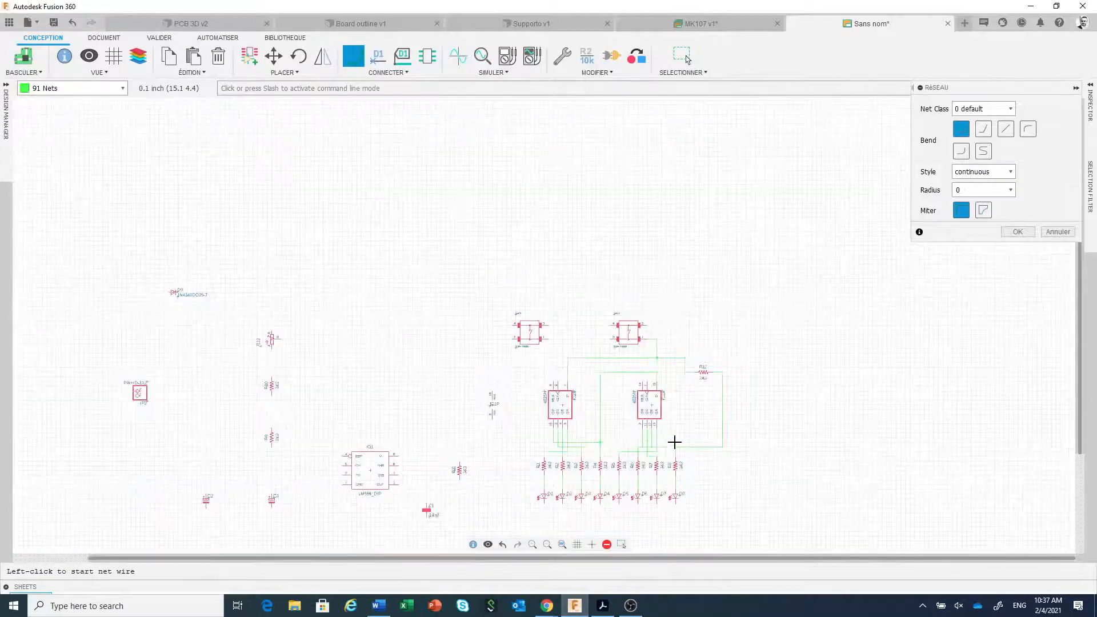
pyautogui.moveTo(604, 465); pyautogui.dragTo(637, 464, button='middle')
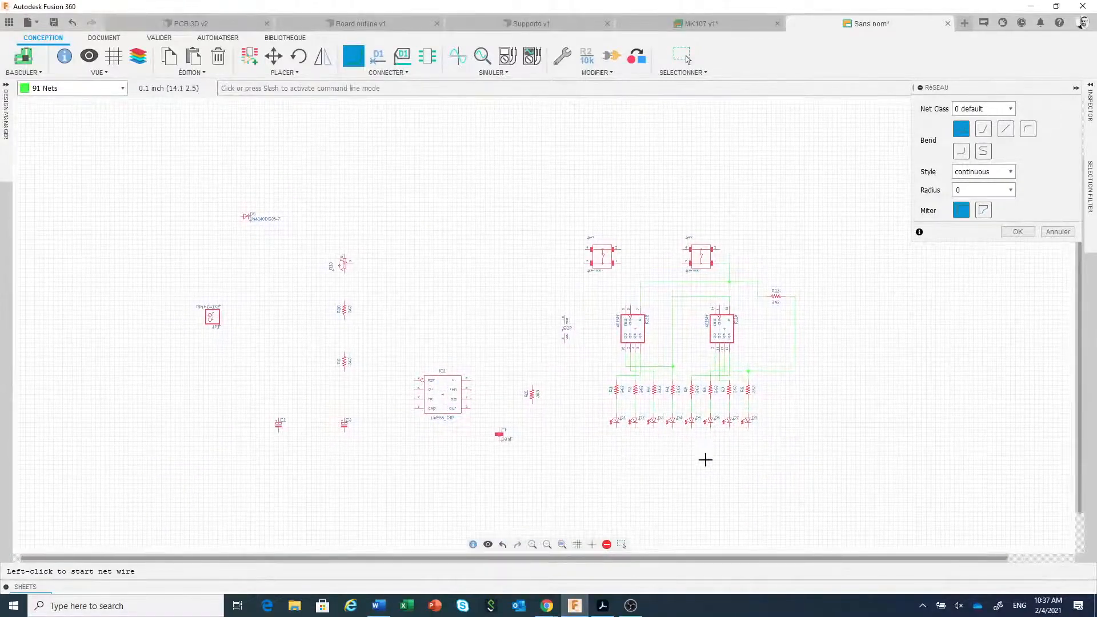
pyautogui.click(748, 428)
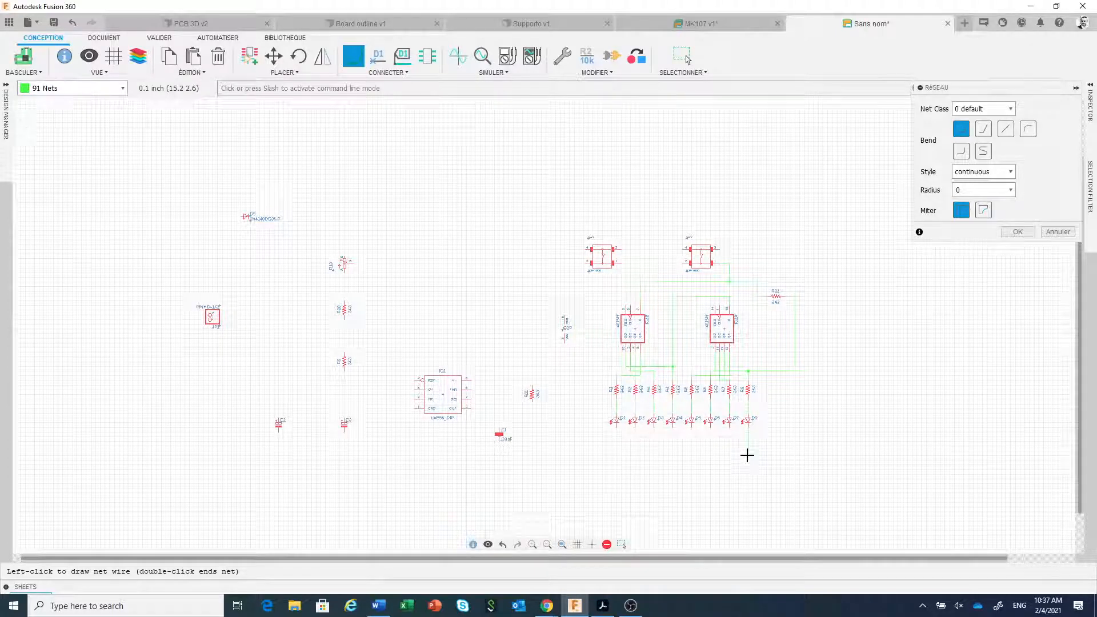
pyautogui.click(748, 456)
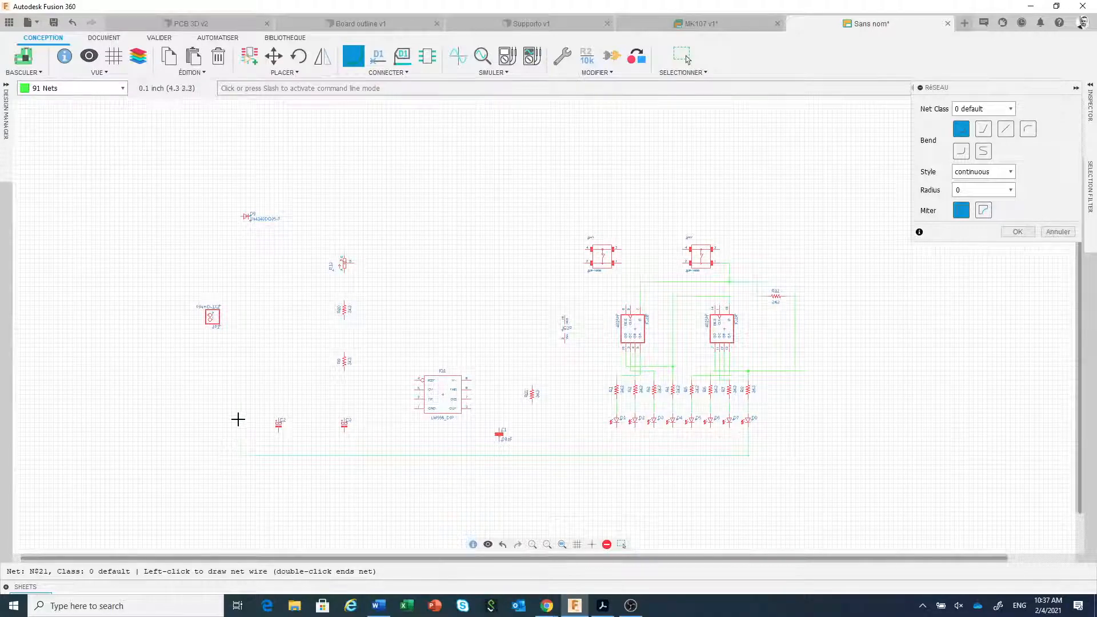
pyautogui.scroll(5, 232, 325)
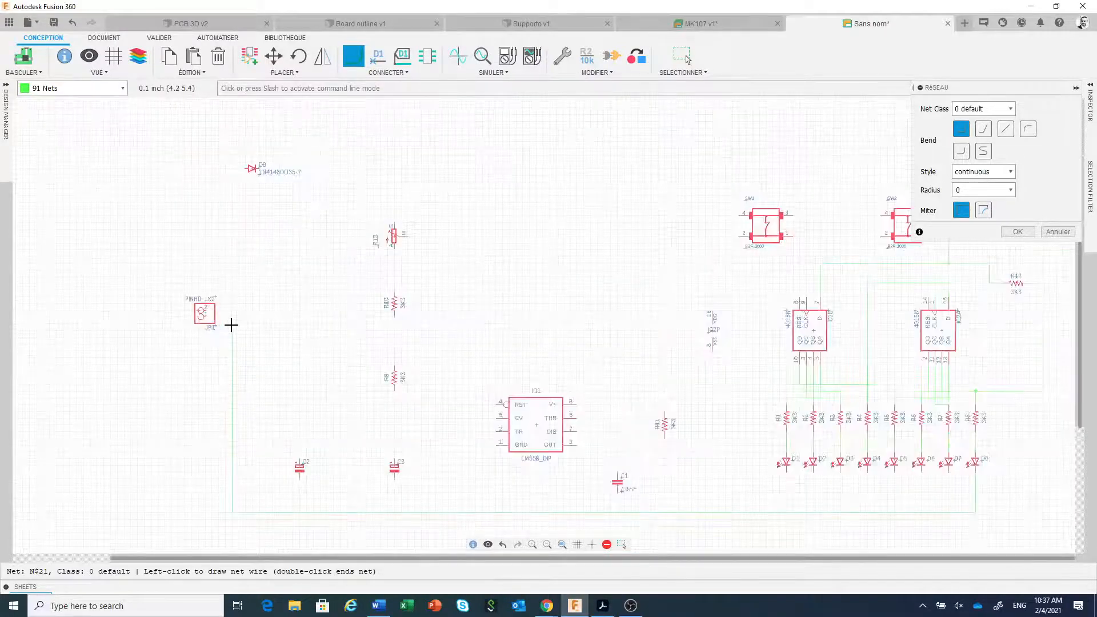
pyautogui.scroll(1, 231, 311)
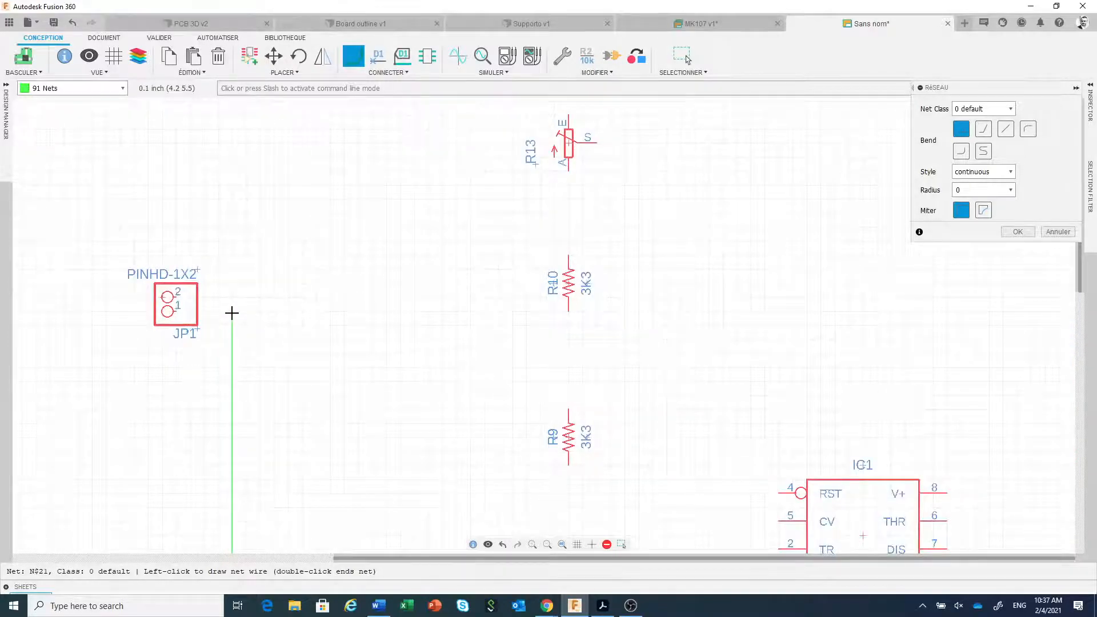
pyautogui.click(176, 311)
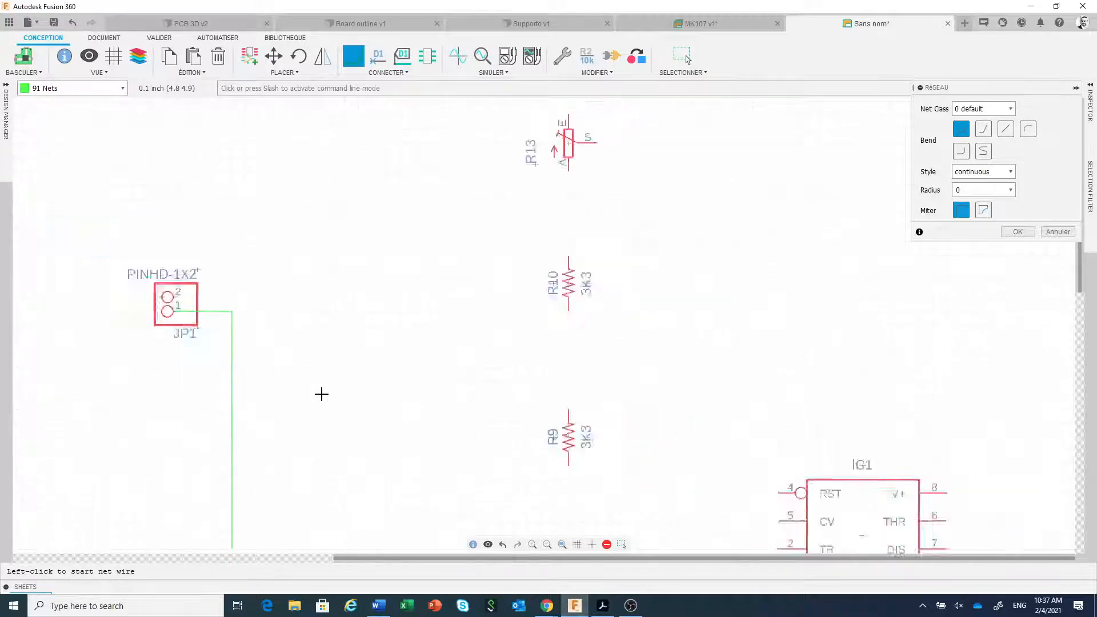
pyautogui.scroll(-7, 321, 394)
pyautogui.scroll(3, 674, 347)
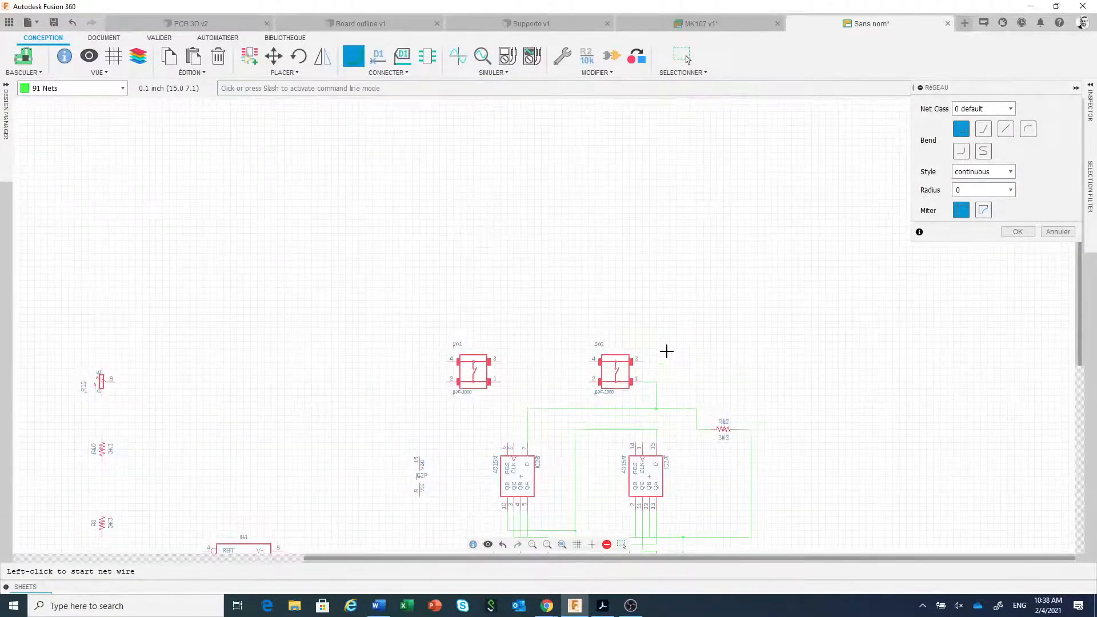
# Draw a net from SW2 pin 3 up and over the components to the cathode of diode D9.
pyautogui.moveTo(666, 351); pyautogui.dragTo(771, 355, button='middle')
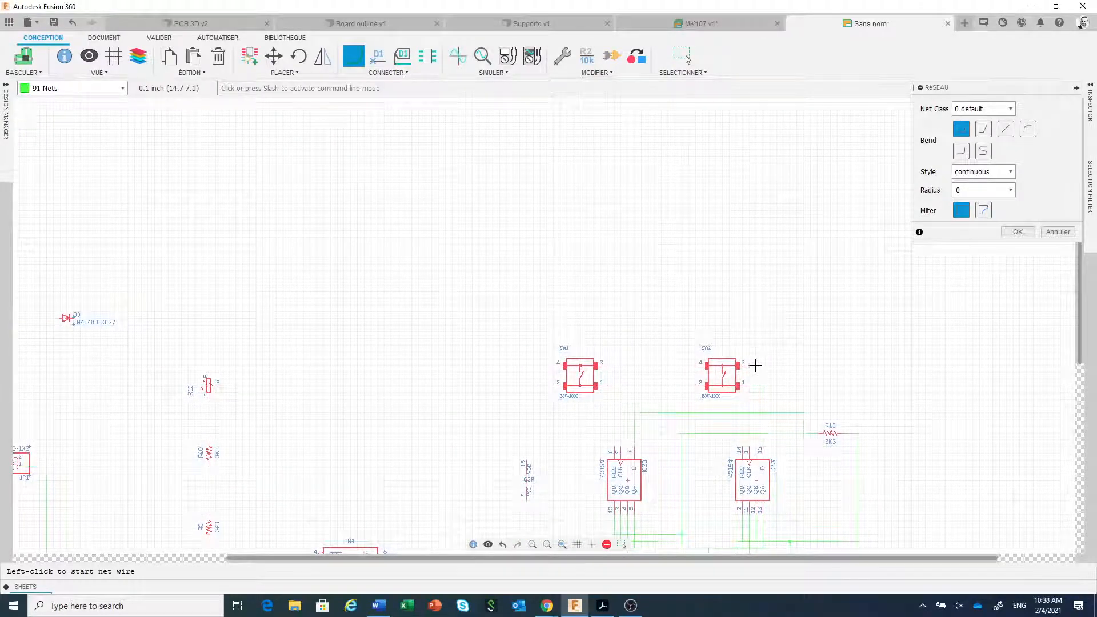
pyautogui.click(749, 365)
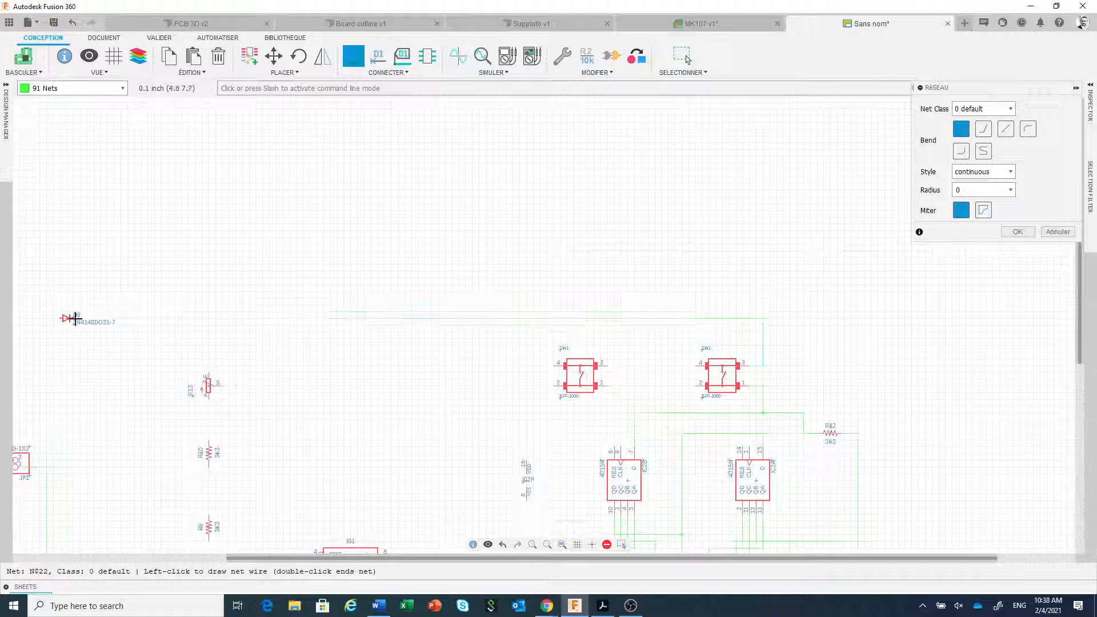
pyautogui.scroll(5, 75, 319)
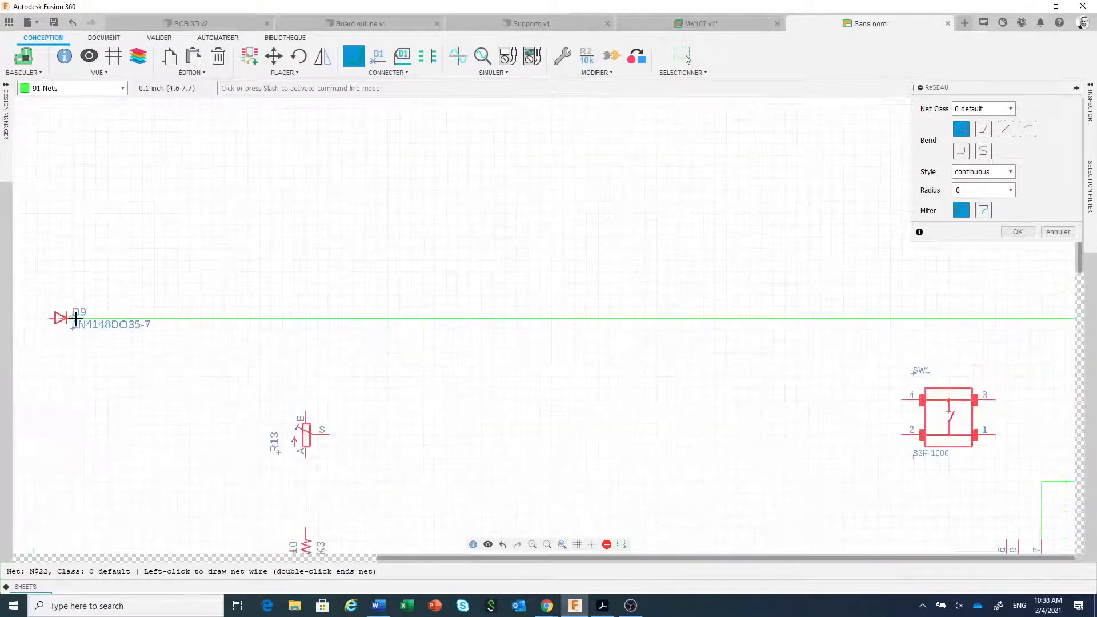
pyautogui.click(76, 321)
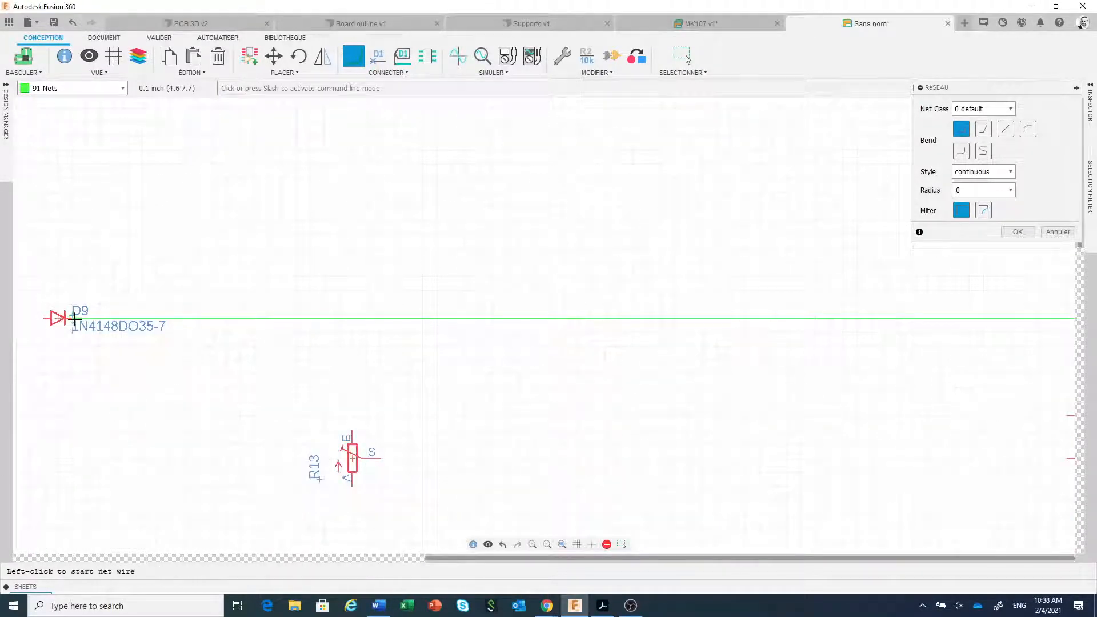
# Wire the anode of D9 down to JP1 pin 2.
pyautogui.scroll(1, 141, 360)
pyautogui.scroll(-3, 140, 360)
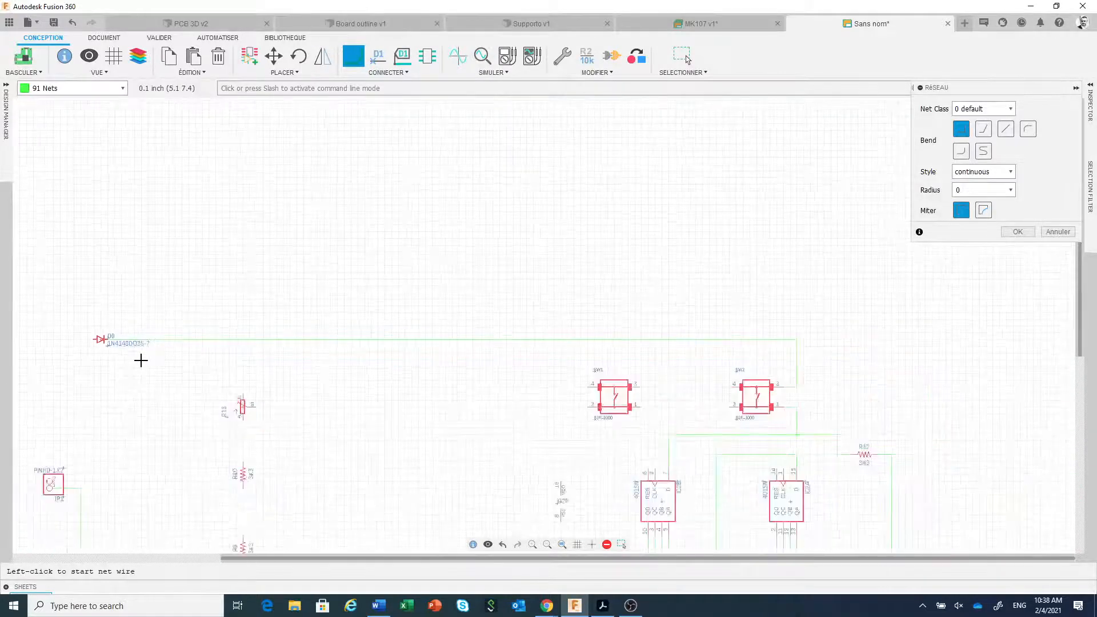
pyautogui.moveTo(141, 359); pyautogui.dragTo(324, 290, button='middle')
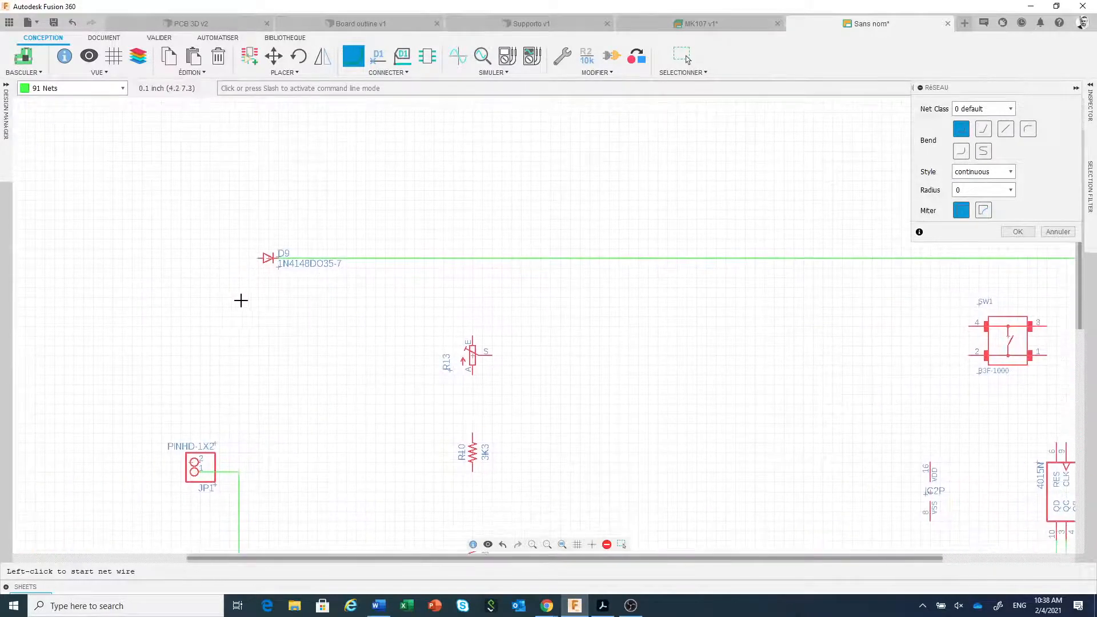
pyautogui.click(255, 257)
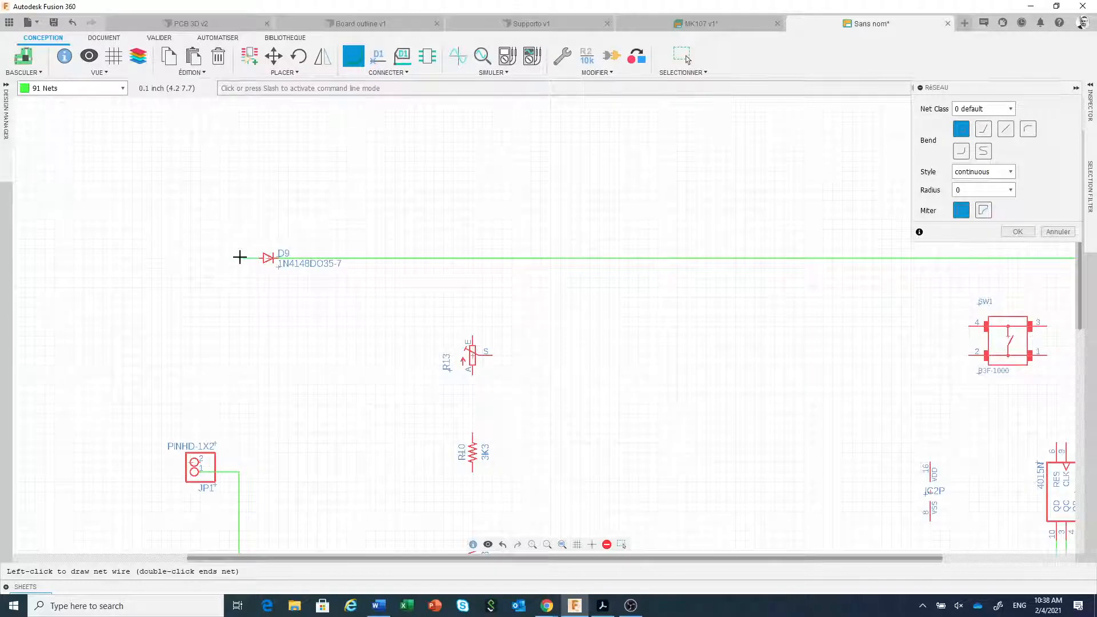
pyautogui.click(239, 258)
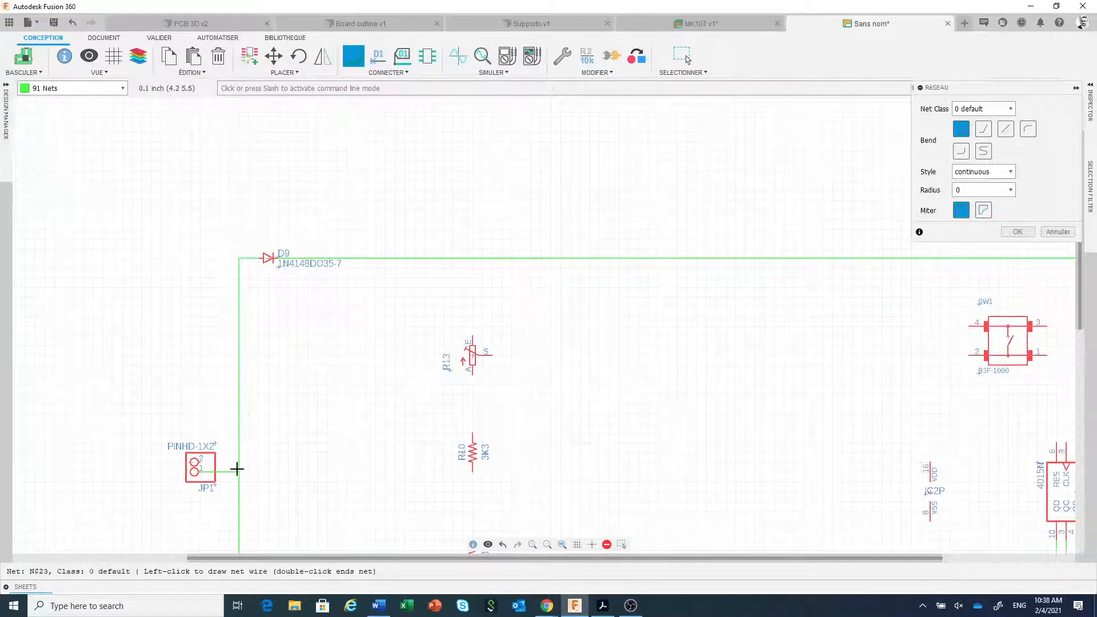
pyautogui.click(203, 461)
# Connect the lower end of LED D7 down to the net running beneath the components from D8 to JP1.
pyautogui.scroll(-3, 309, 459)
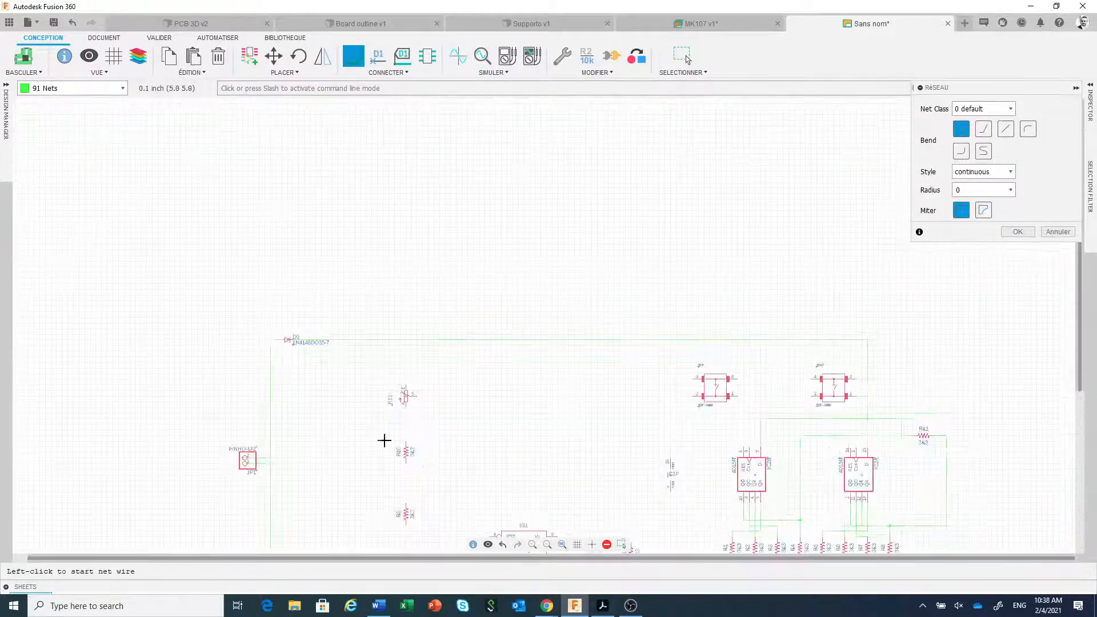
pyautogui.moveTo(384, 440); pyautogui.dragTo(286, 257, button='middle')
pyautogui.scroll(-1, 744, 456)
pyautogui.scroll(1, 762, 446)
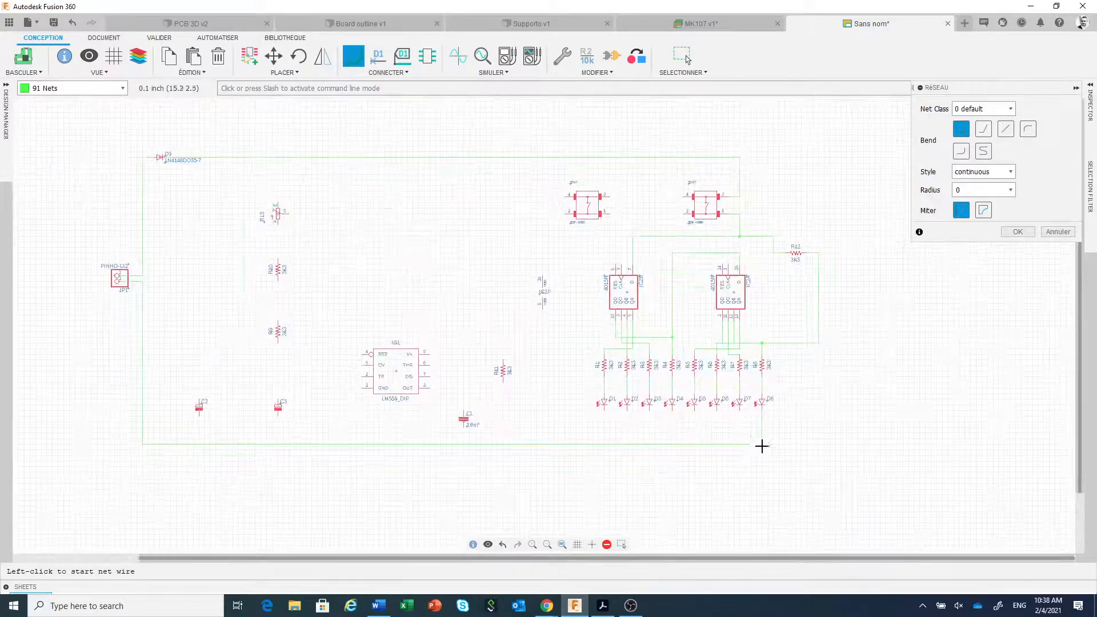
pyautogui.scroll(1, 674, 462)
pyautogui.scroll(-1, 657, 463)
pyautogui.scroll(4, 662, 457)
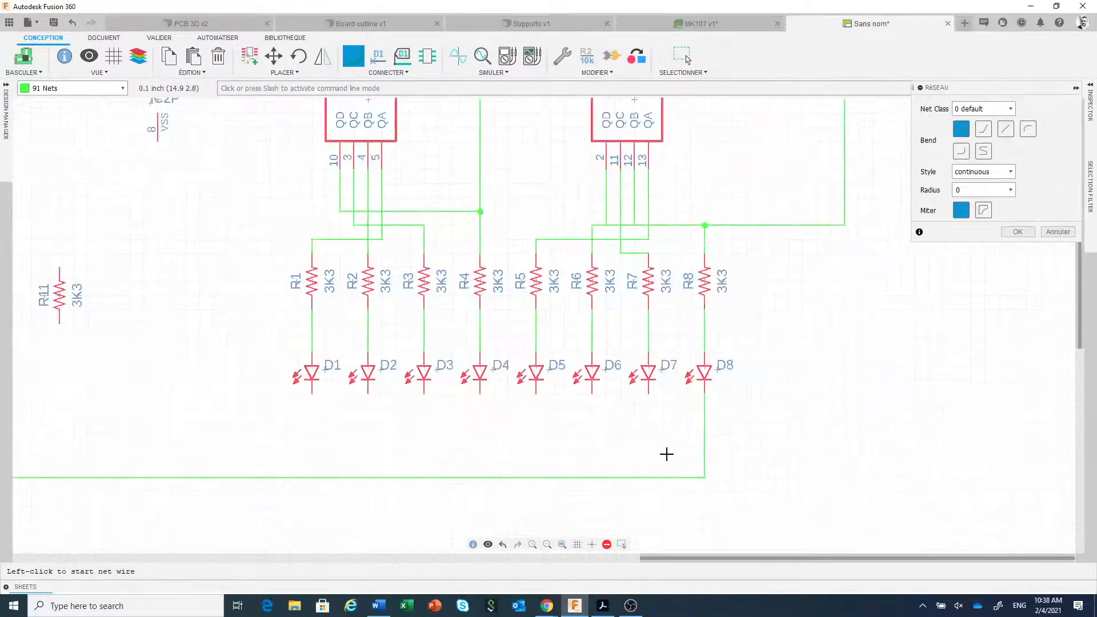
pyautogui.click(648, 394)
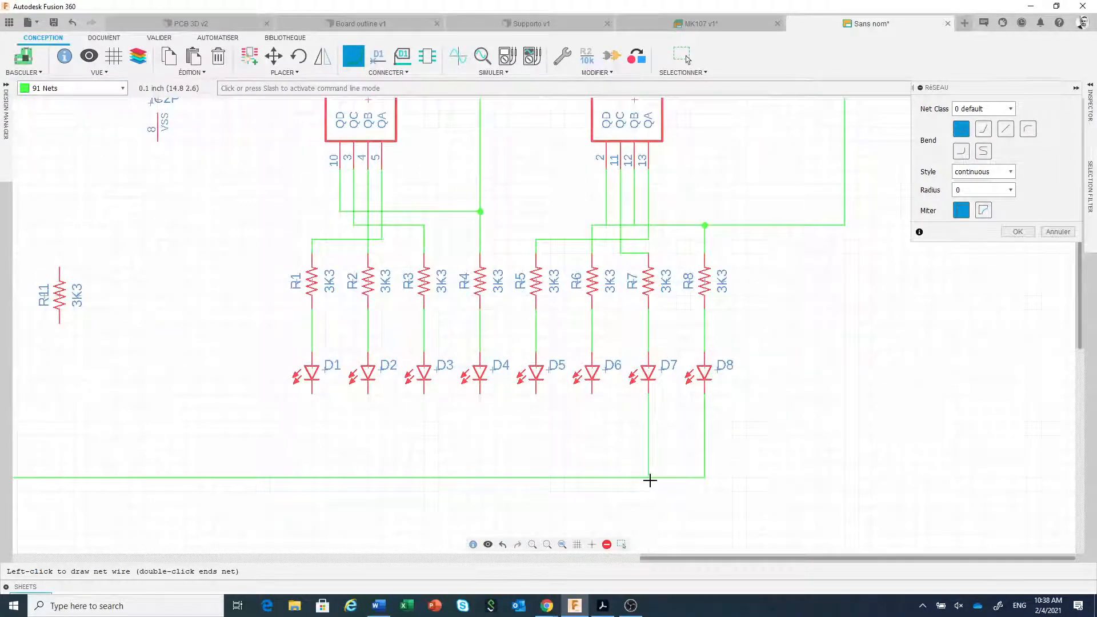
pyautogui.click(649, 477)
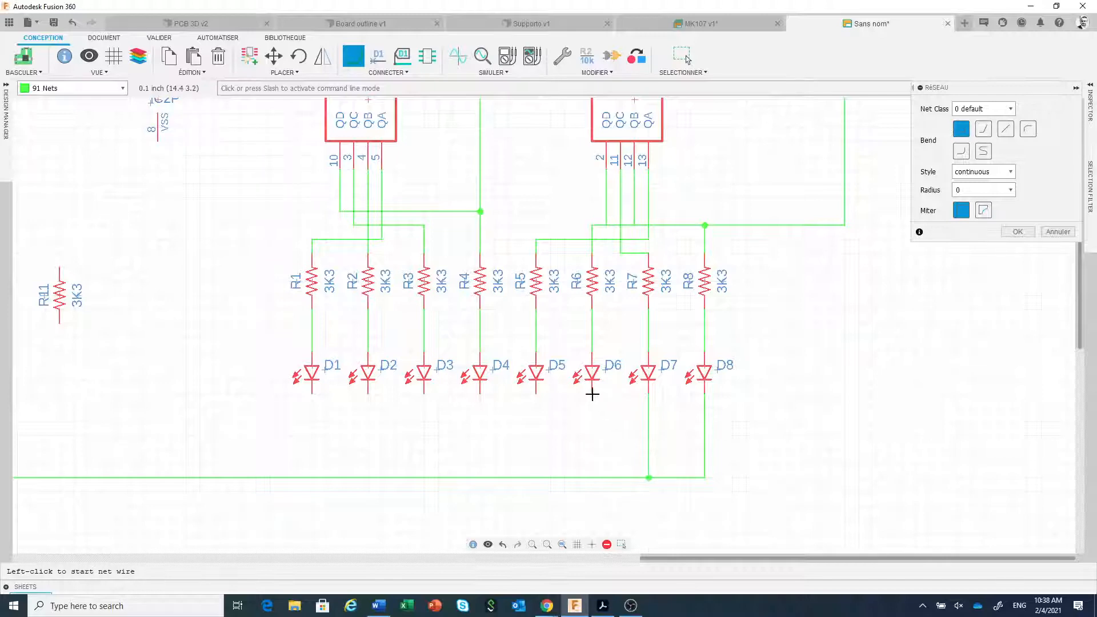
# Wire the cathodes of LEDs D6, D5, D4, D3, D2 and D1 straight down to the common horizontal net below them.
pyautogui.click(592, 394)
pyautogui.click(591, 477)
pyautogui.click(536, 394)
pyautogui.click(535, 477)
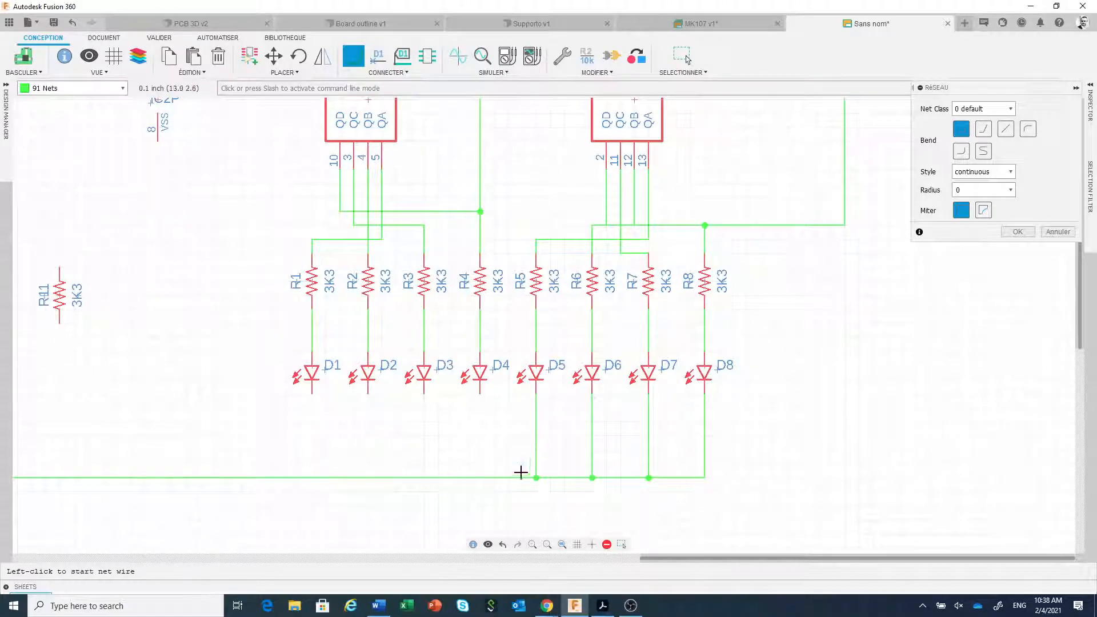
pyautogui.click(480, 393)
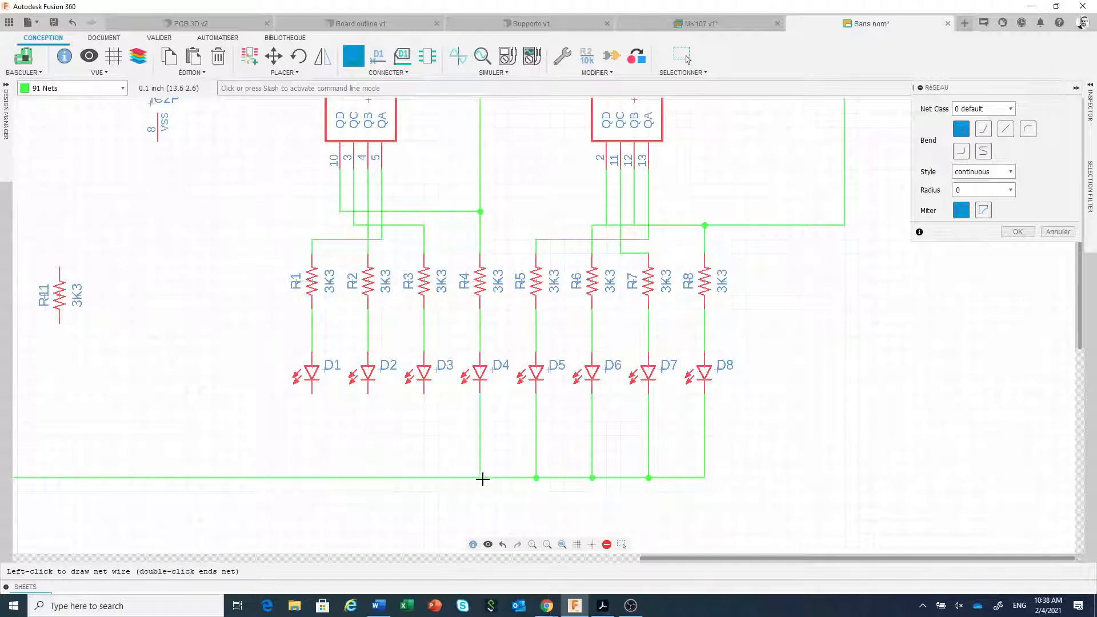
pyautogui.click(480, 477)
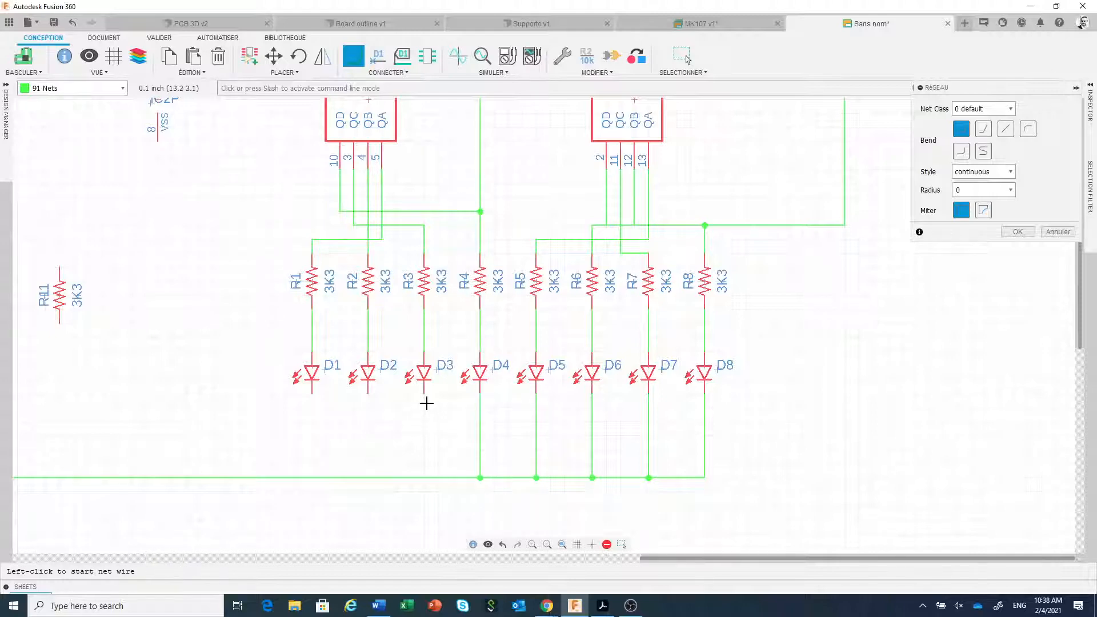
pyautogui.click(423, 396)
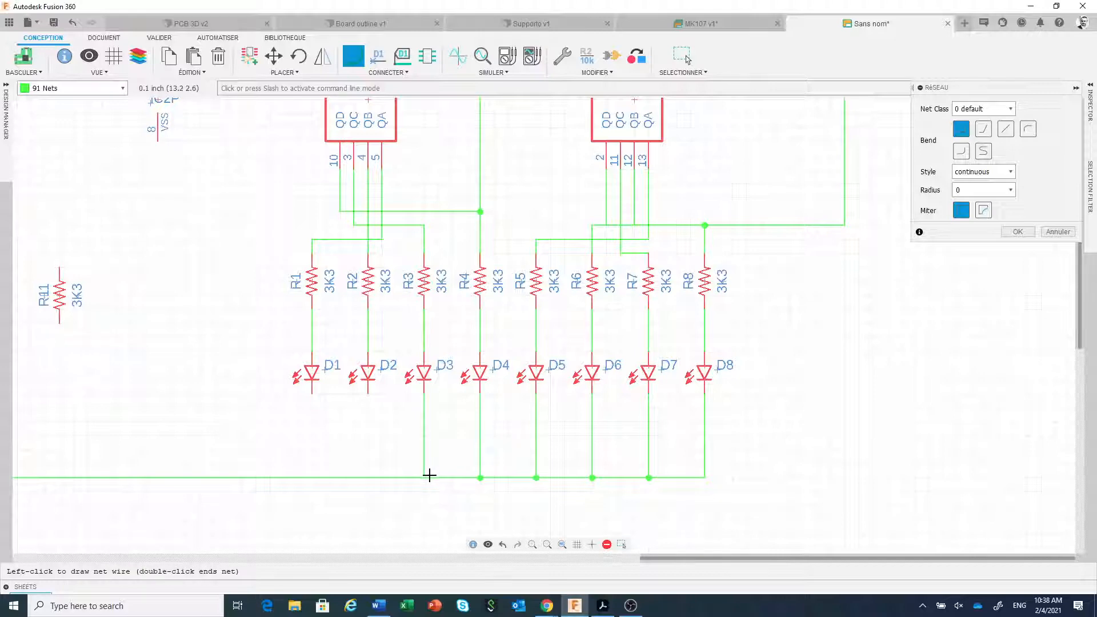
pyautogui.click(429, 475)
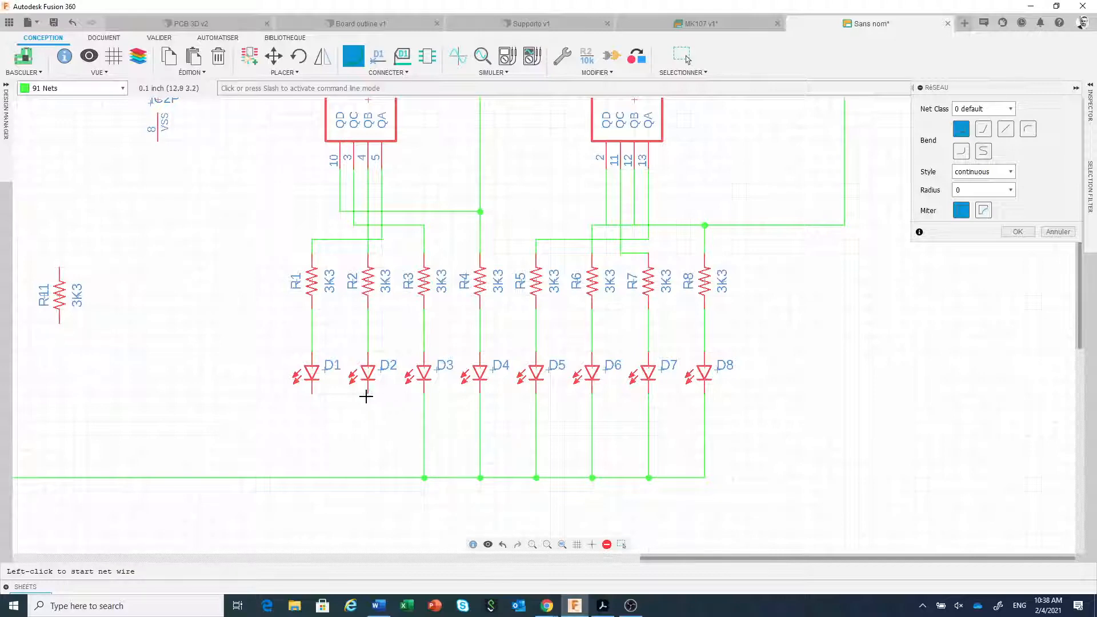
pyautogui.click(365, 395)
pyautogui.click(365, 475)
pyautogui.click(314, 394)
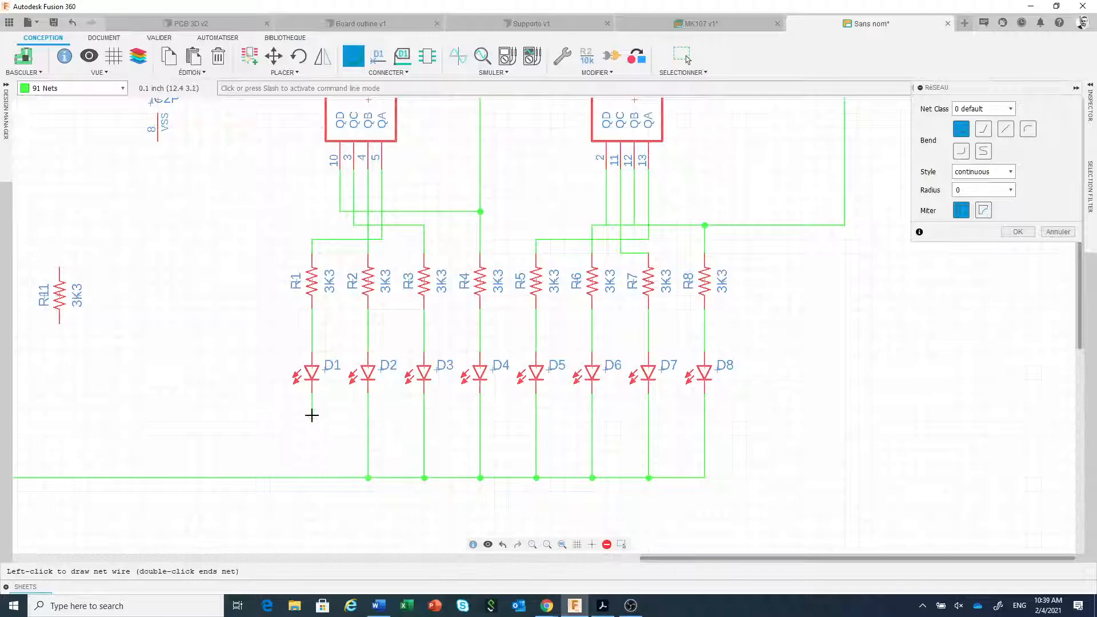
pyautogui.click(311, 477)
# Connect the lower ends of resistor R11 and the 10nF capacitor C1 to the common horizontal net below.
pyautogui.scroll(-2, 375, 429)
pyautogui.moveTo(443, 424); pyautogui.dragTo(675, 355, button='middle')
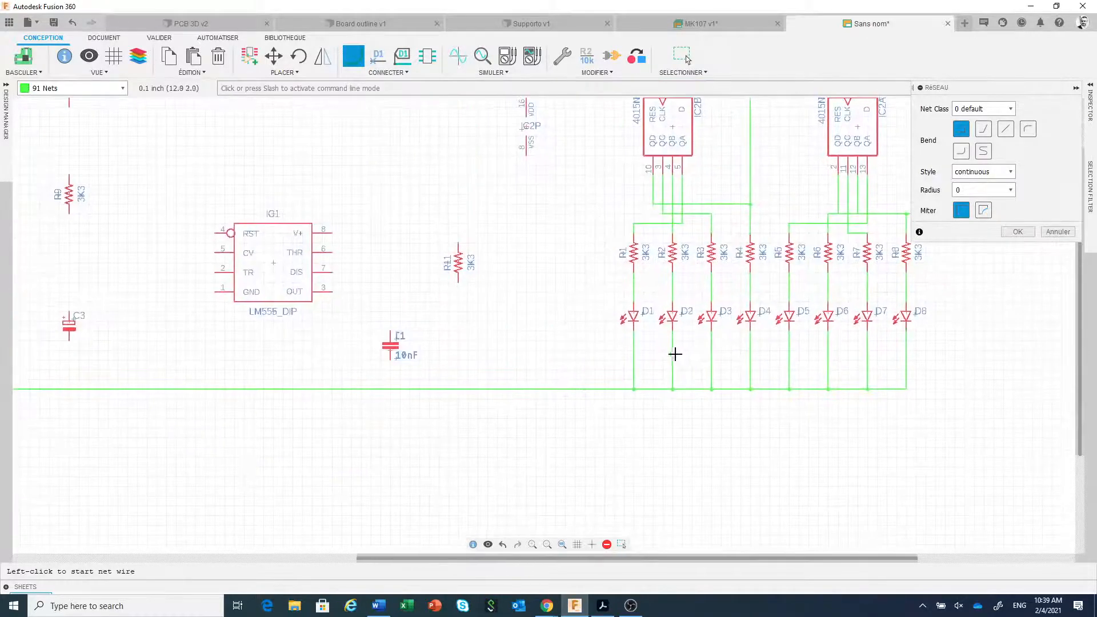
pyautogui.click(459, 282)
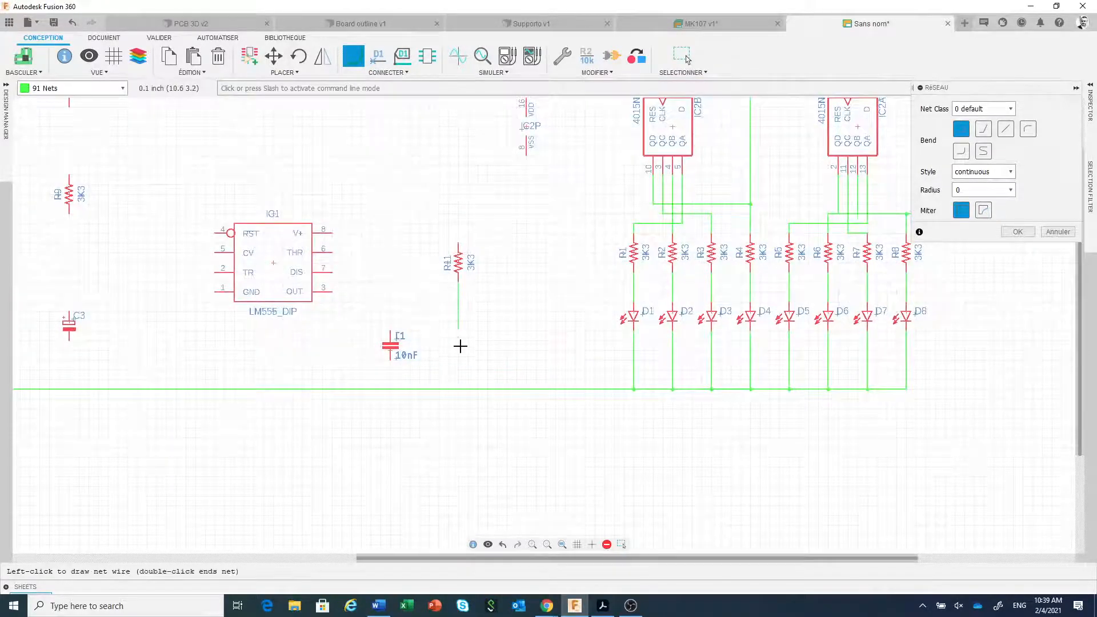
pyautogui.click(460, 389)
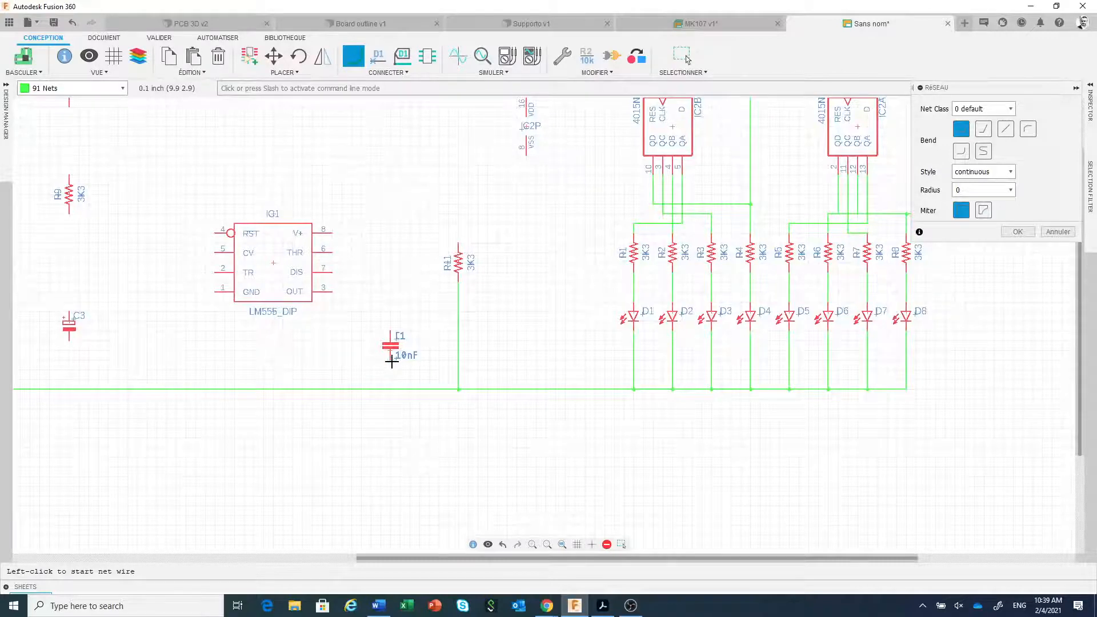
pyautogui.click(389, 361)
pyautogui.click(390, 389)
# Wire the GND pin of the LM555 timer out sideways and down to the common net.
pyautogui.moveTo(343, 375); pyautogui.dragTo(454, 360, button='middle')
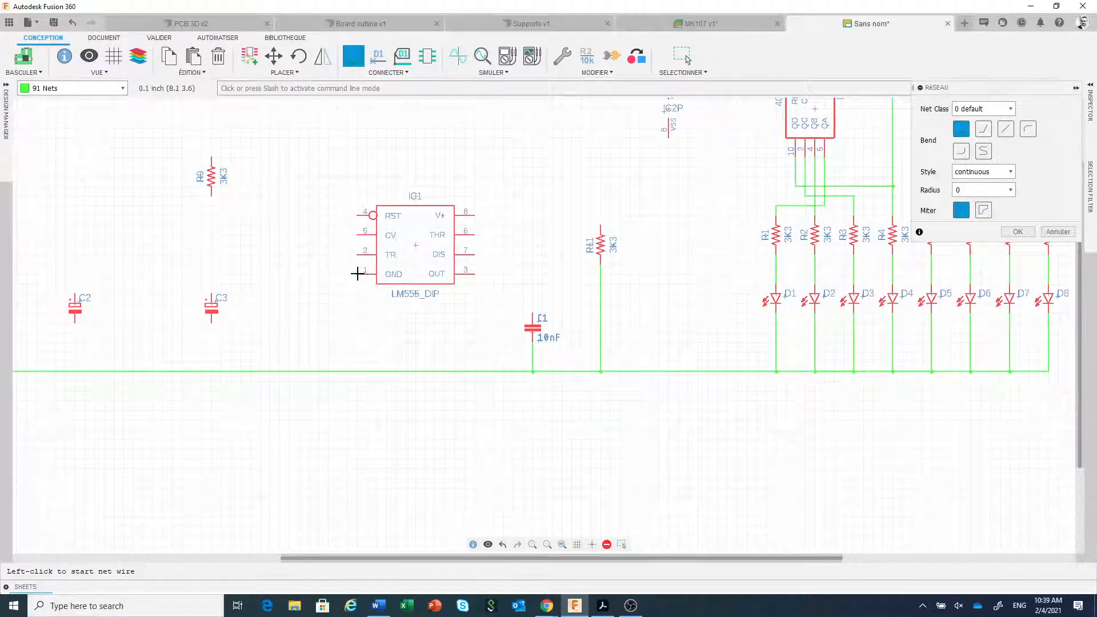
pyautogui.click(357, 274)
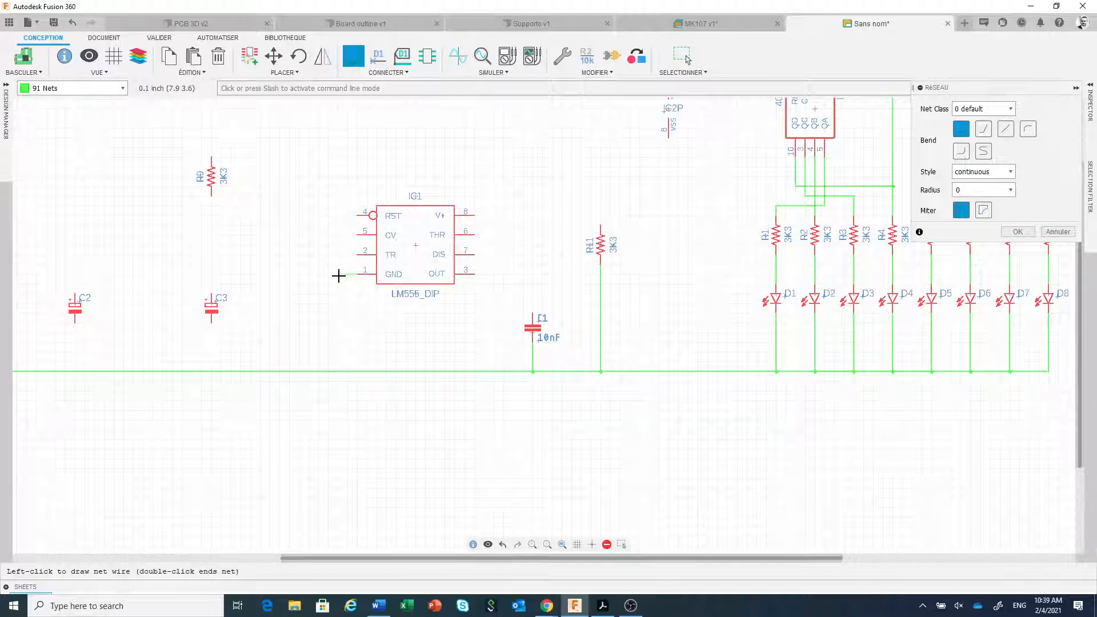
pyautogui.click(337, 371)
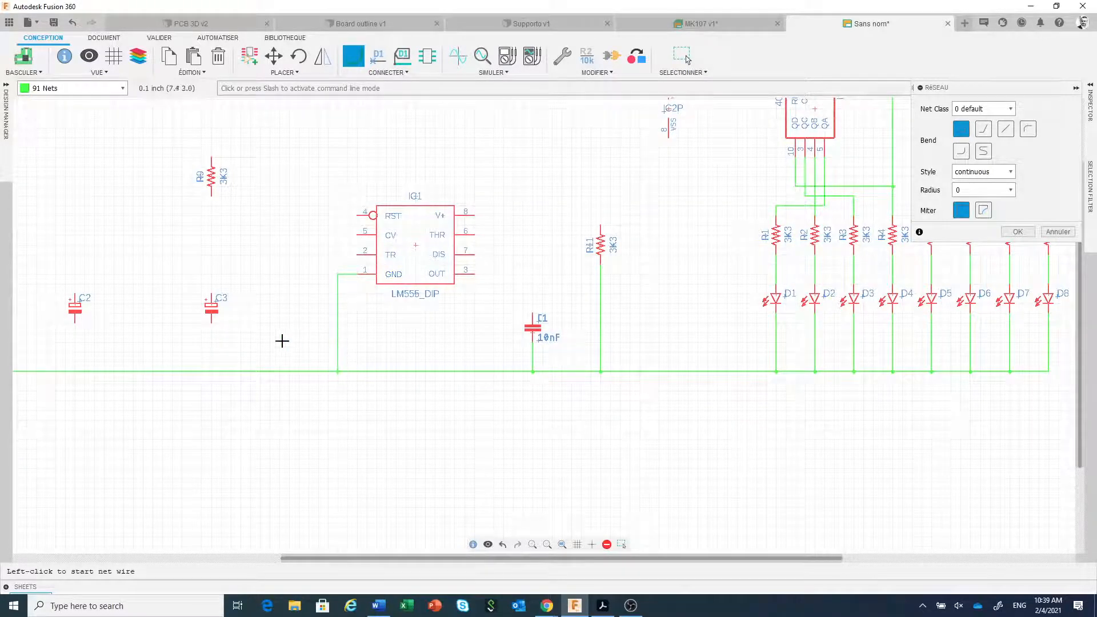
# Connect the lower pins of capacitors C3 and C2 to the common net running below them.
pyautogui.click(211, 323)
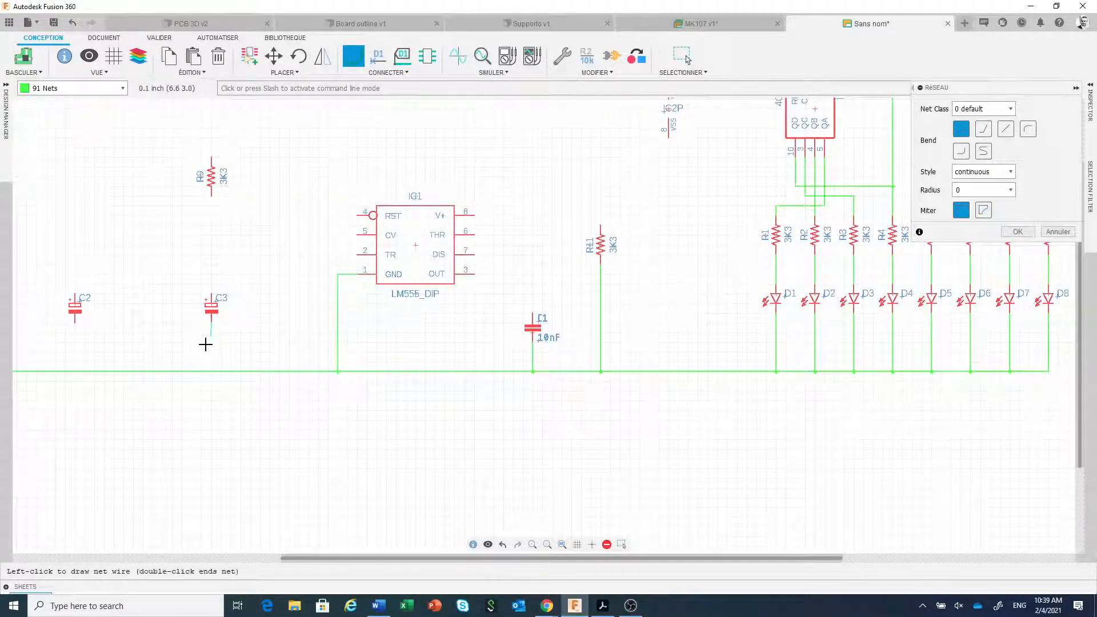
pyautogui.click(210, 370)
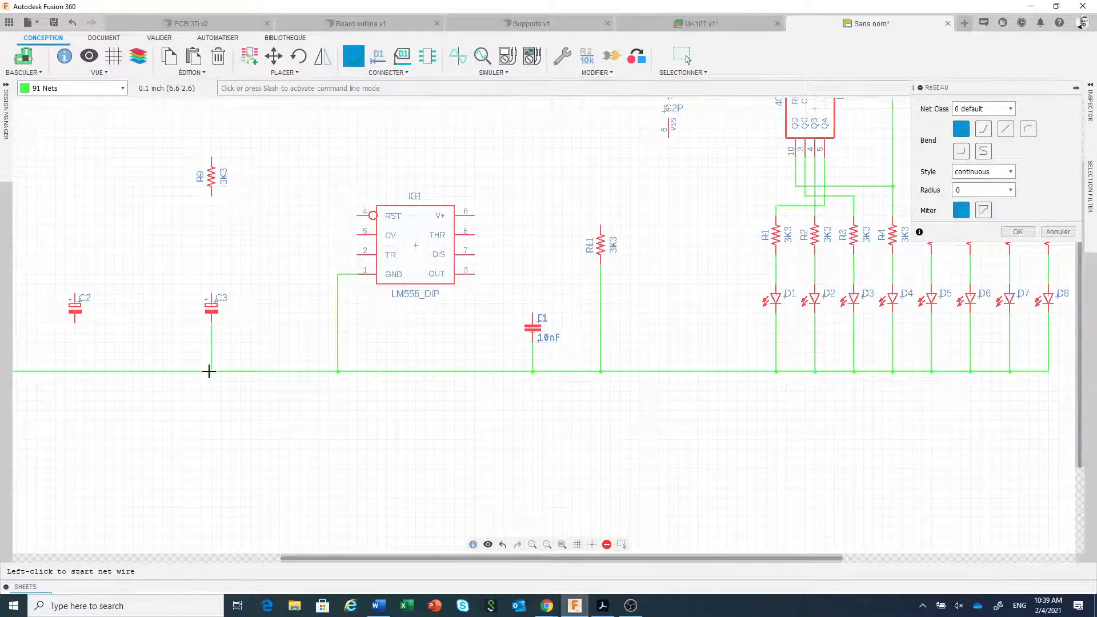
pyautogui.hscroll(-5, 250, 379)
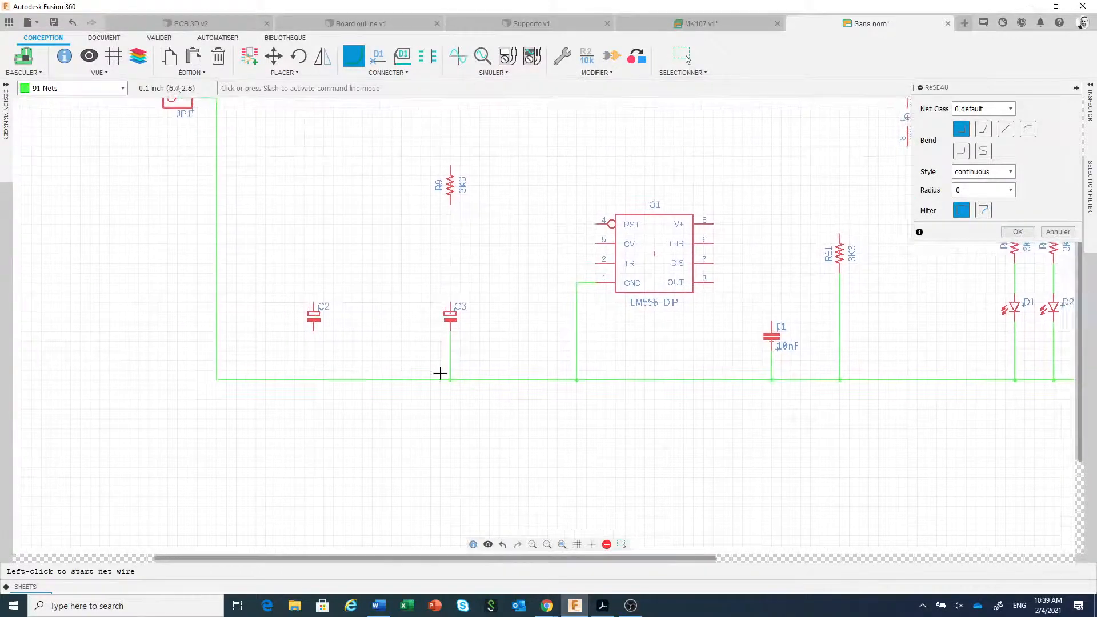
pyautogui.click(312, 332)
pyautogui.click(314, 380)
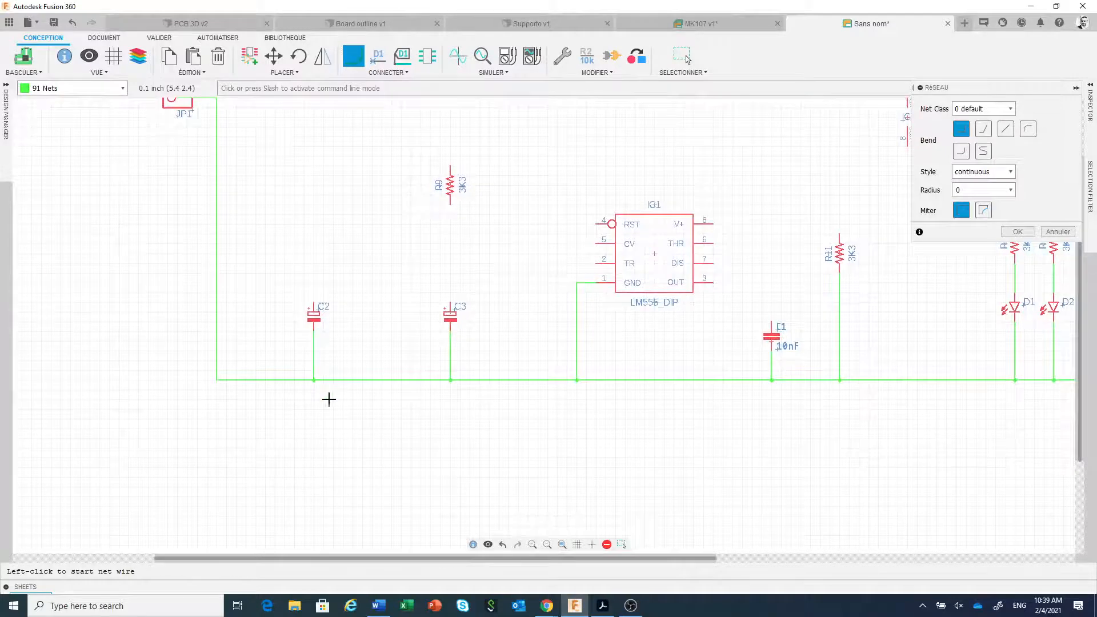
# Try to wire C2's positive pin up to the supply line after diode D9.
pyautogui.scroll(3, 329, 398)
pyautogui.scroll(-6, 328, 387)
pyautogui.moveTo(373, 333); pyautogui.dragTo(327, 430, button='middle')
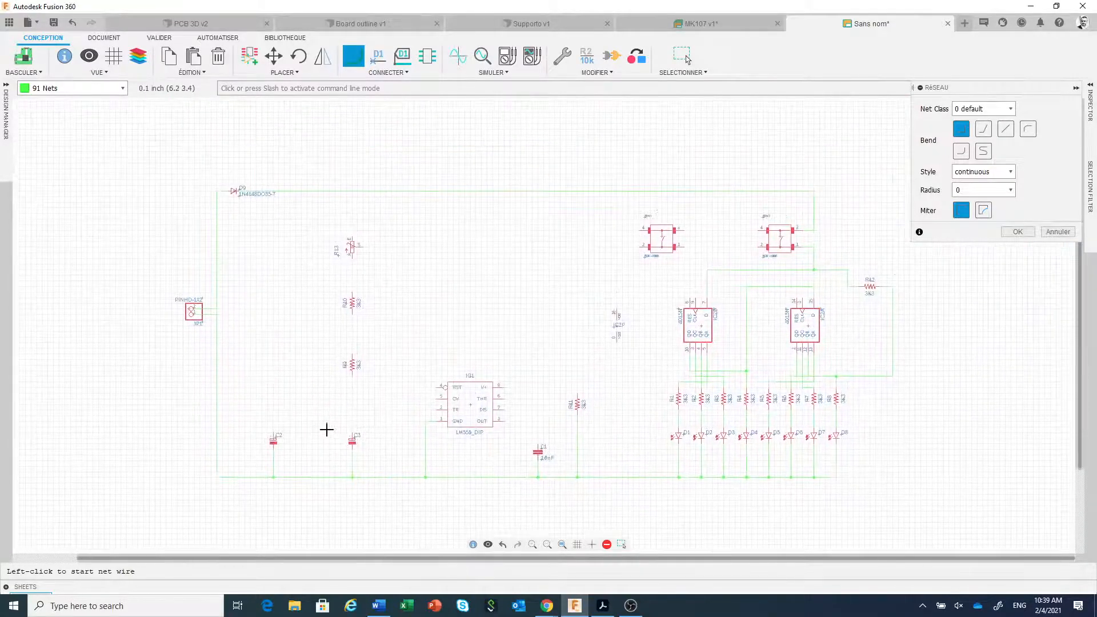
pyautogui.click(273, 433)
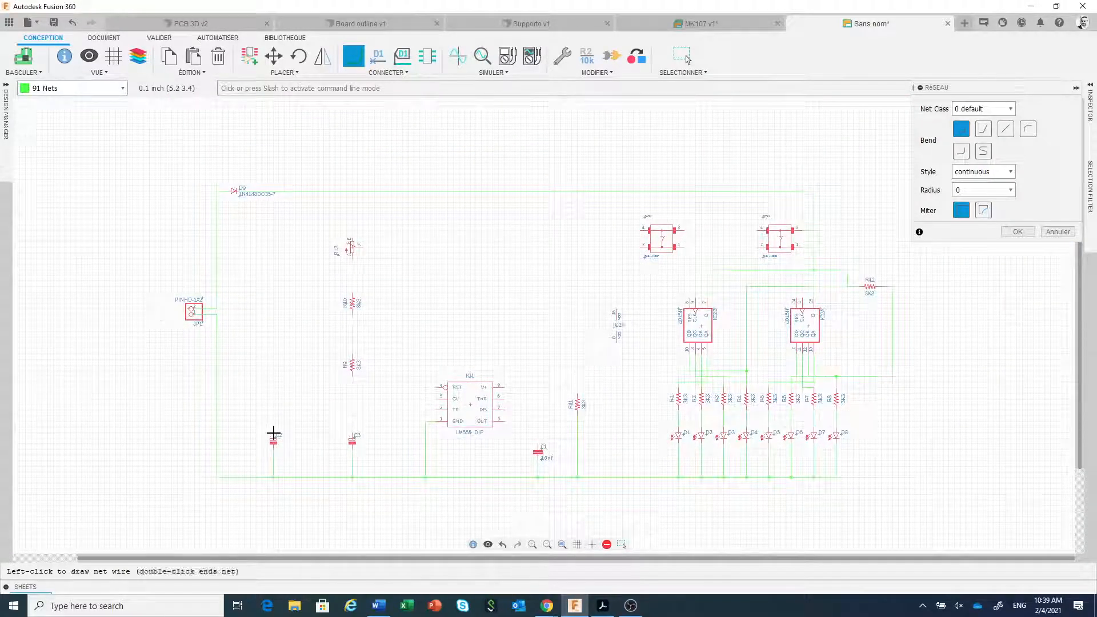
pyautogui.click(280, 190)
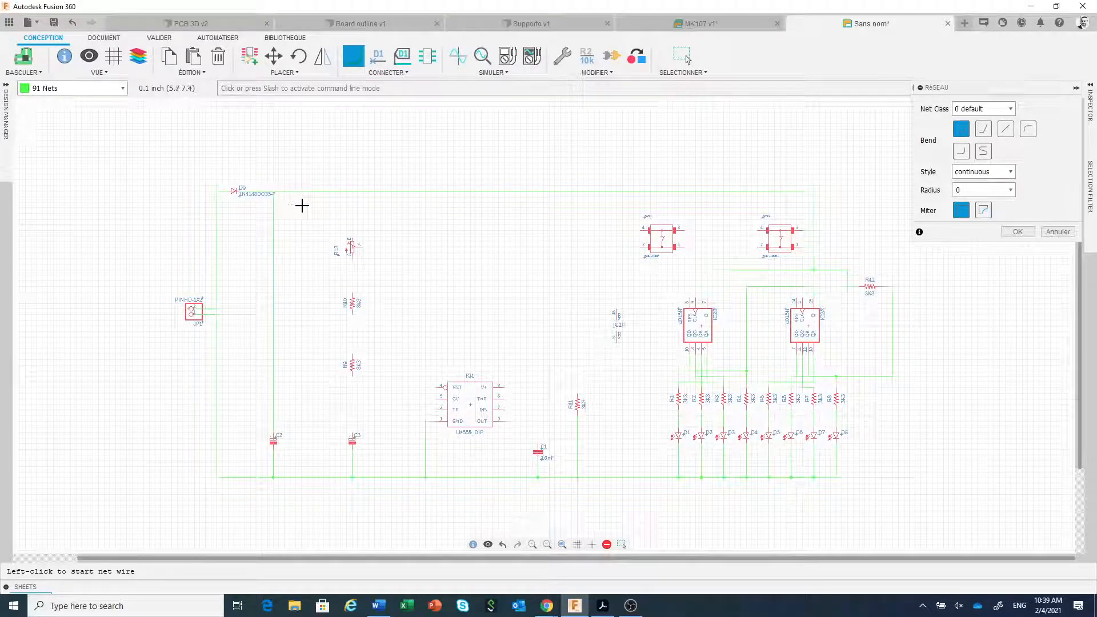
# Finish the net command and delete the vertical wire between C2 and the supply line.
pyautogui.click(1018, 232)
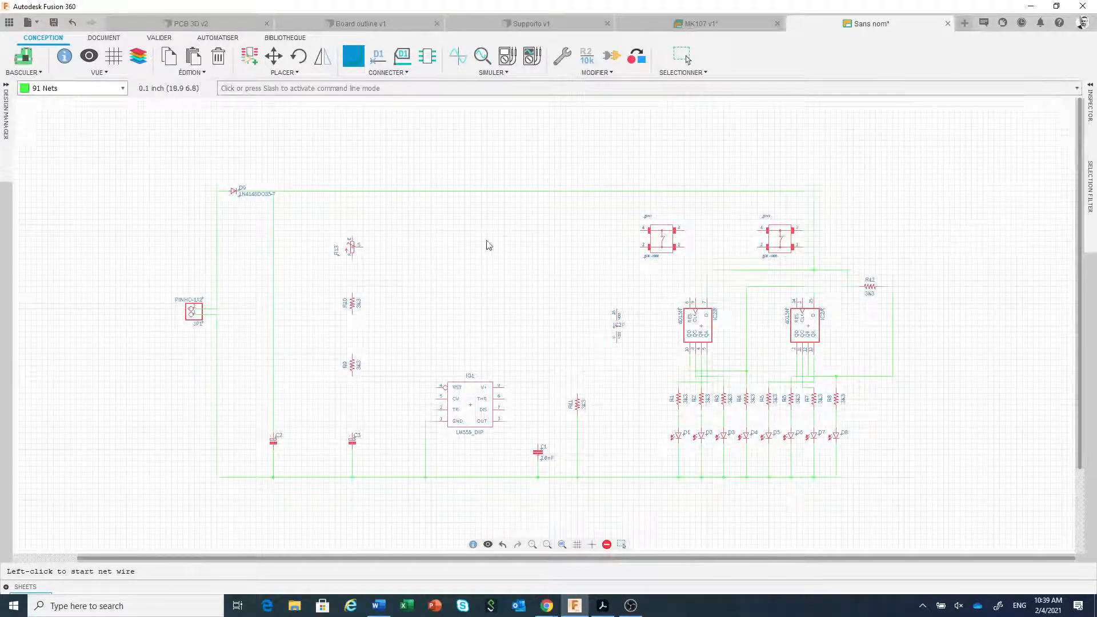
pyautogui.press('Escape')
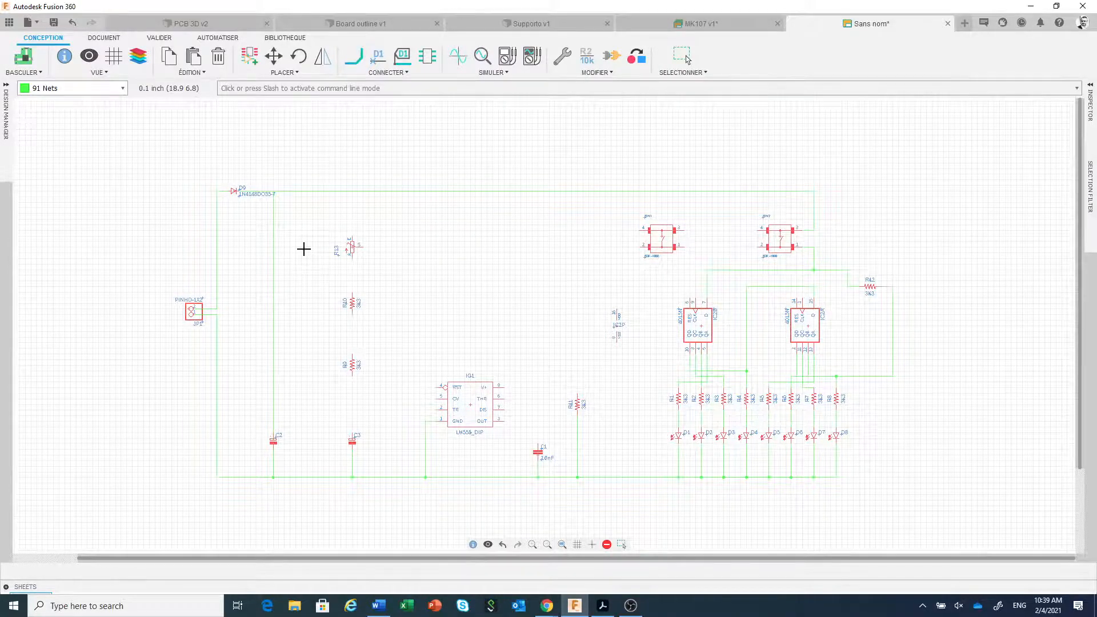
pyautogui.scroll(4, 304, 251)
pyautogui.moveTo(304, 251); pyautogui.dragTo(460, 337, button='middle')
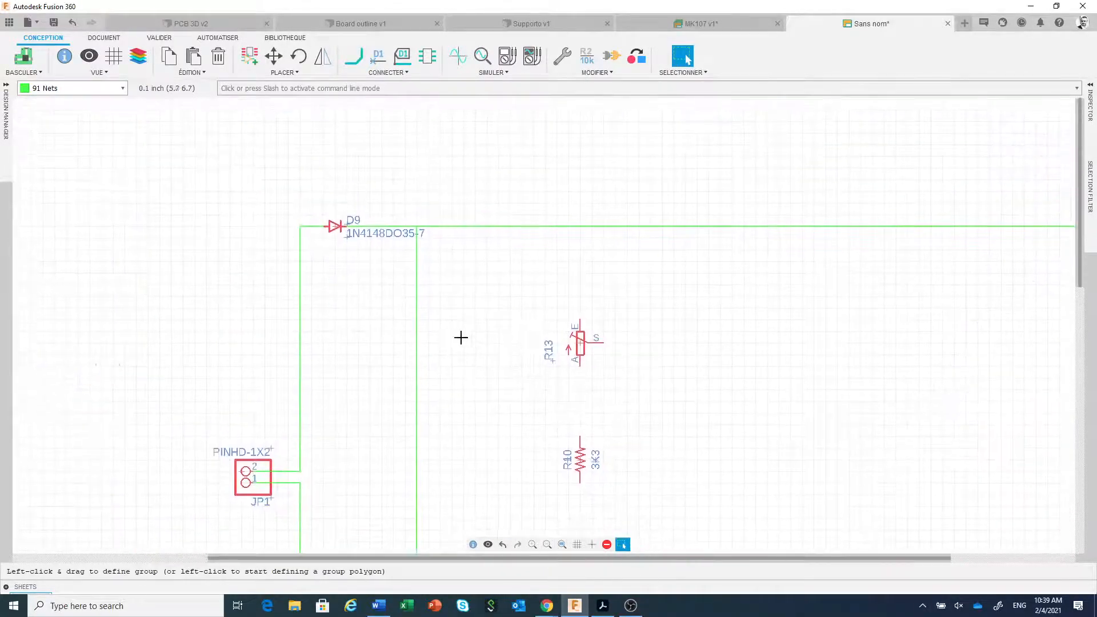
pyautogui.rightClick(416, 311)
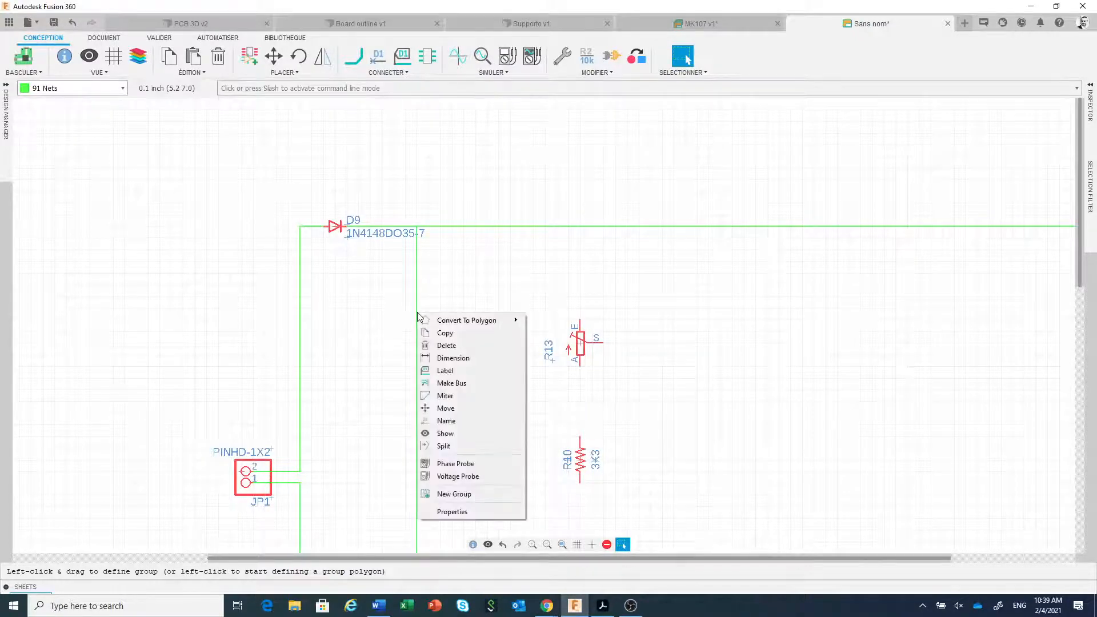
pyautogui.click(443, 345)
# Draw a net from C2's positive pin up to the supply line to the right of diode D9.
pyautogui.scroll(1, 440, 347)
pyautogui.scroll(-5, 440, 346)
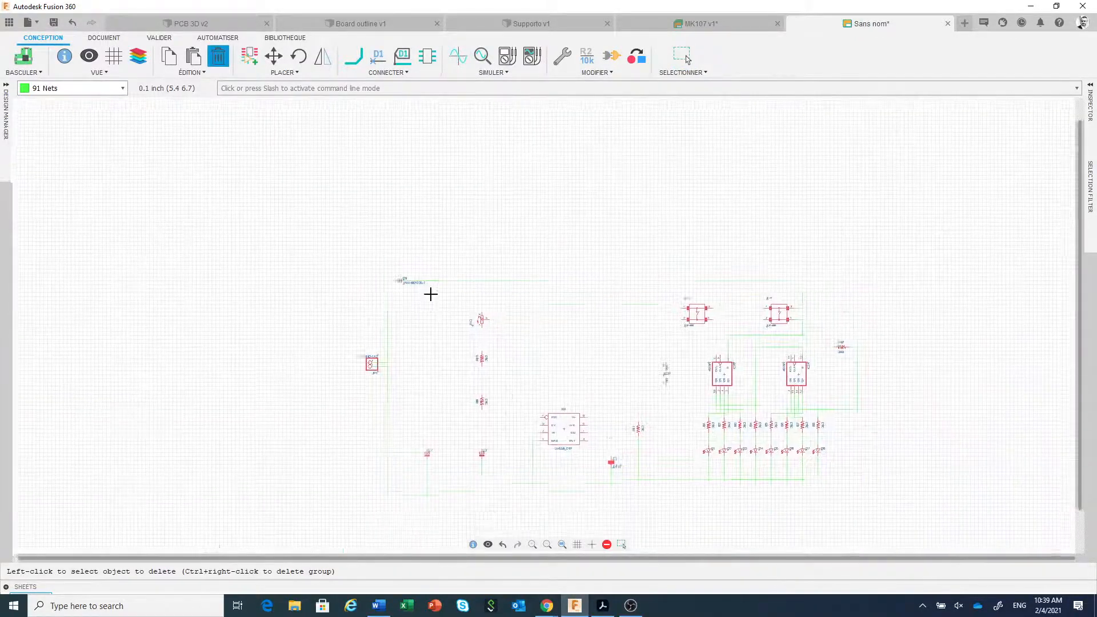
pyautogui.scroll(2, 435, 306)
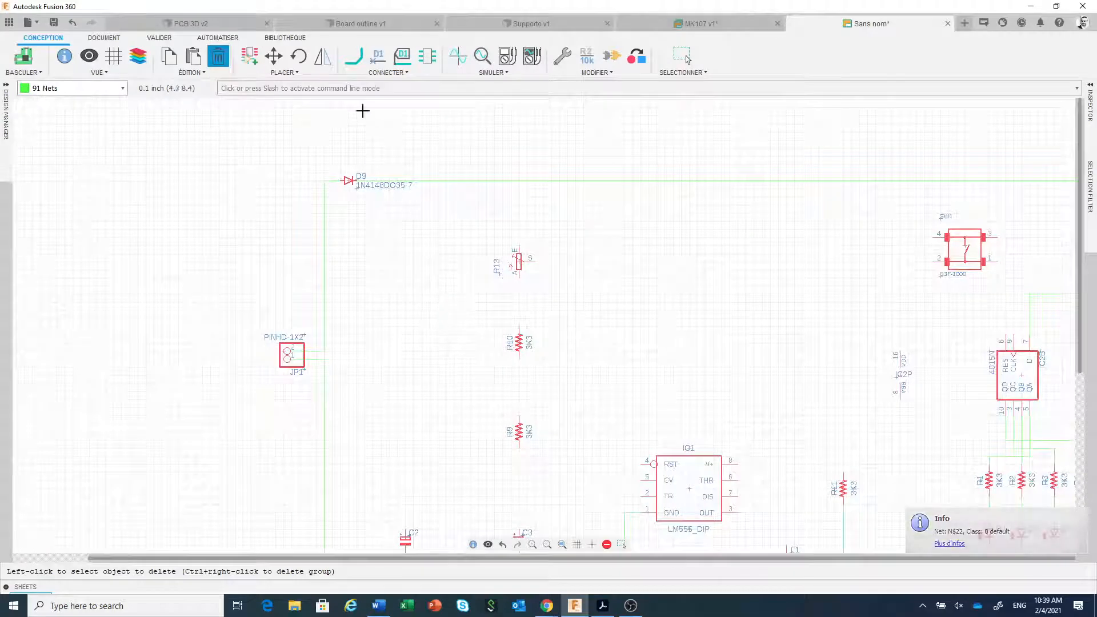
pyautogui.click(353, 56)
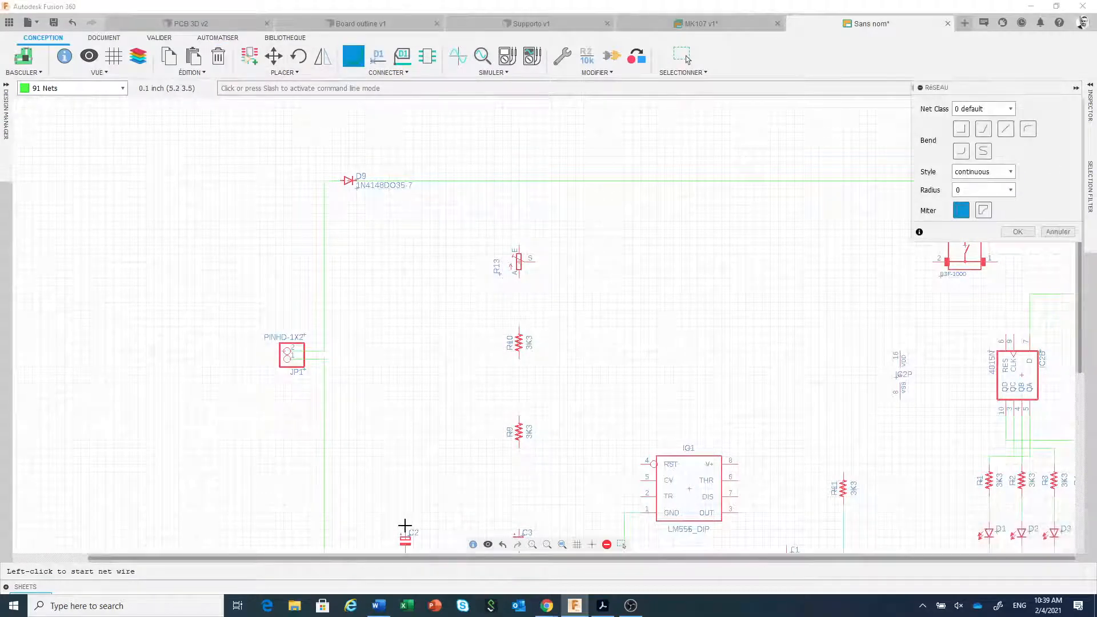
pyautogui.click(404, 526)
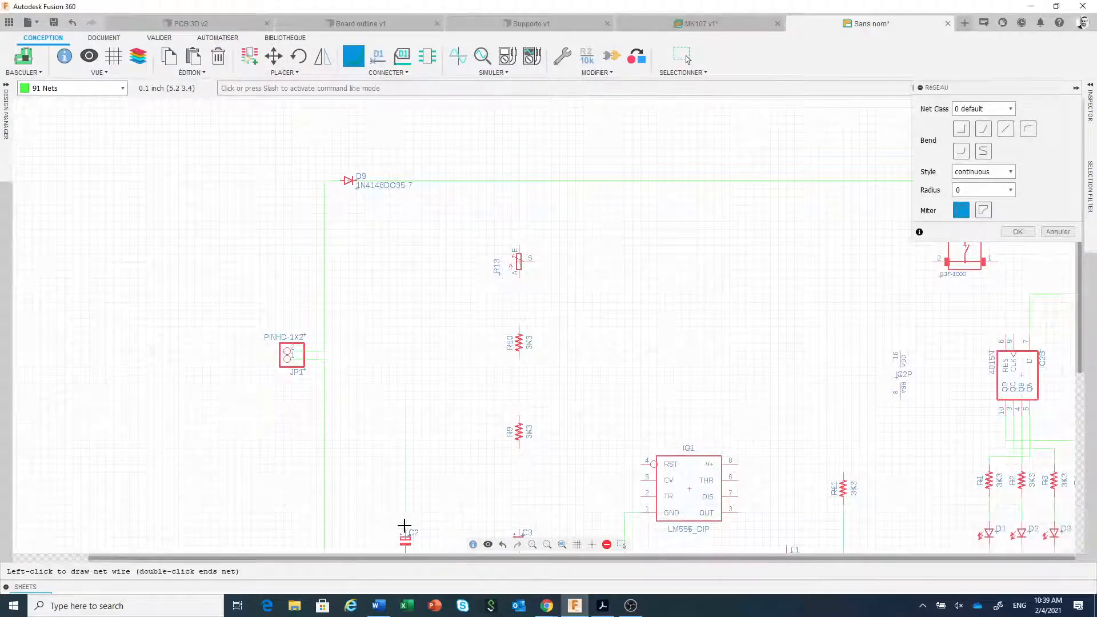
pyautogui.click(405, 180)
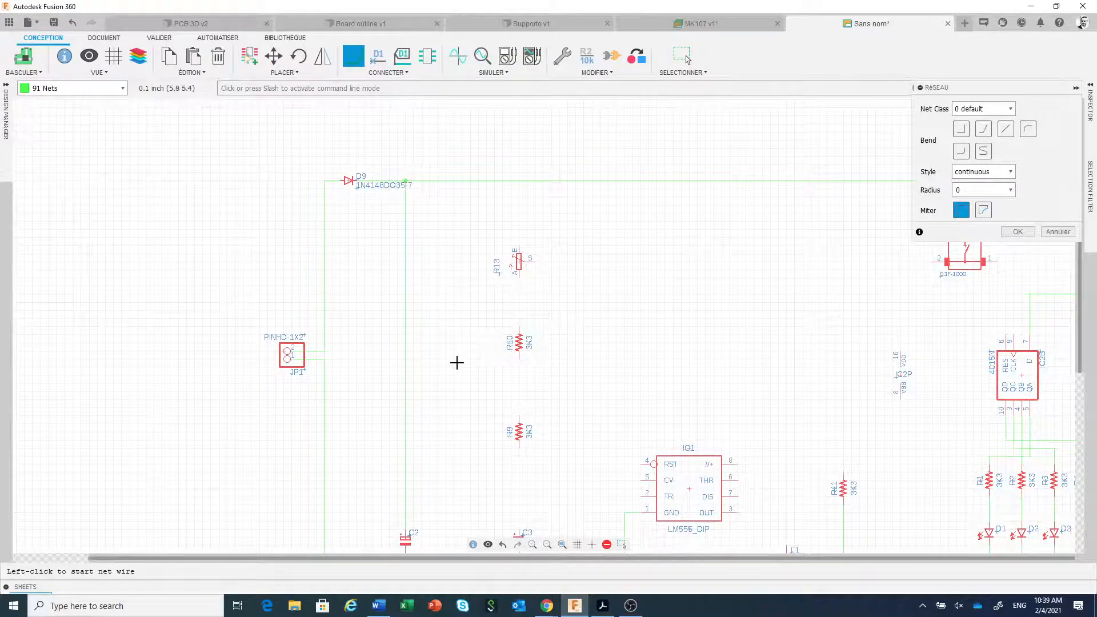
# End the net command and move resistor R9 slightly upward, in line with R10 and C3.
pyautogui.moveTo(455, 362); pyautogui.dragTo(343, 290, button='middle')
pyautogui.scroll(-2, 440, 432)
pyautogui.scroll(4, 433, 439)
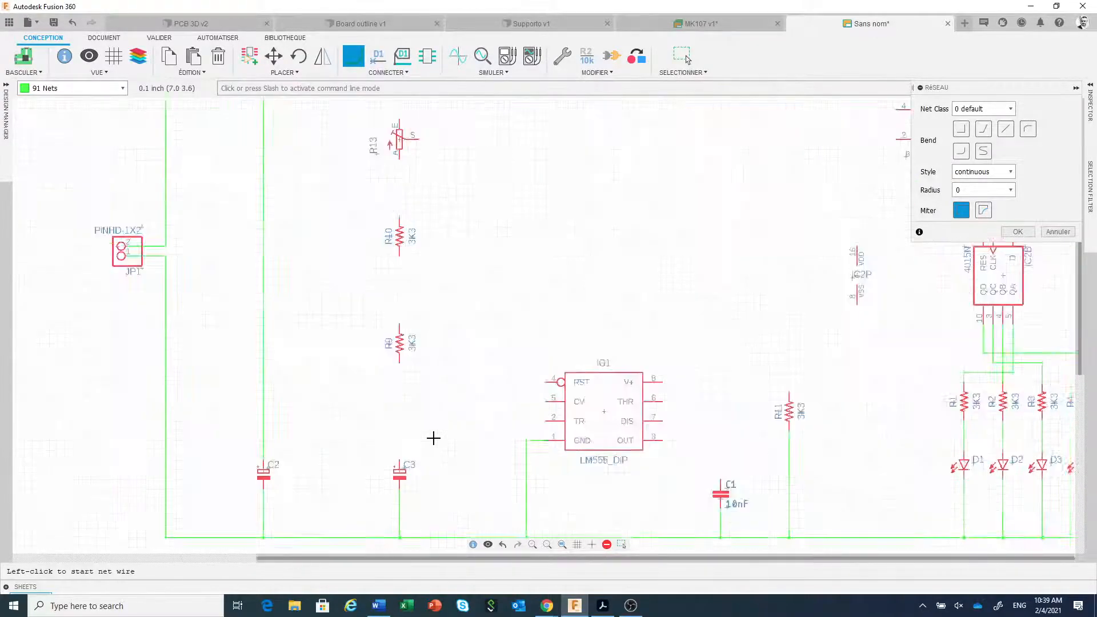
pyautogui.click(1017, 231)
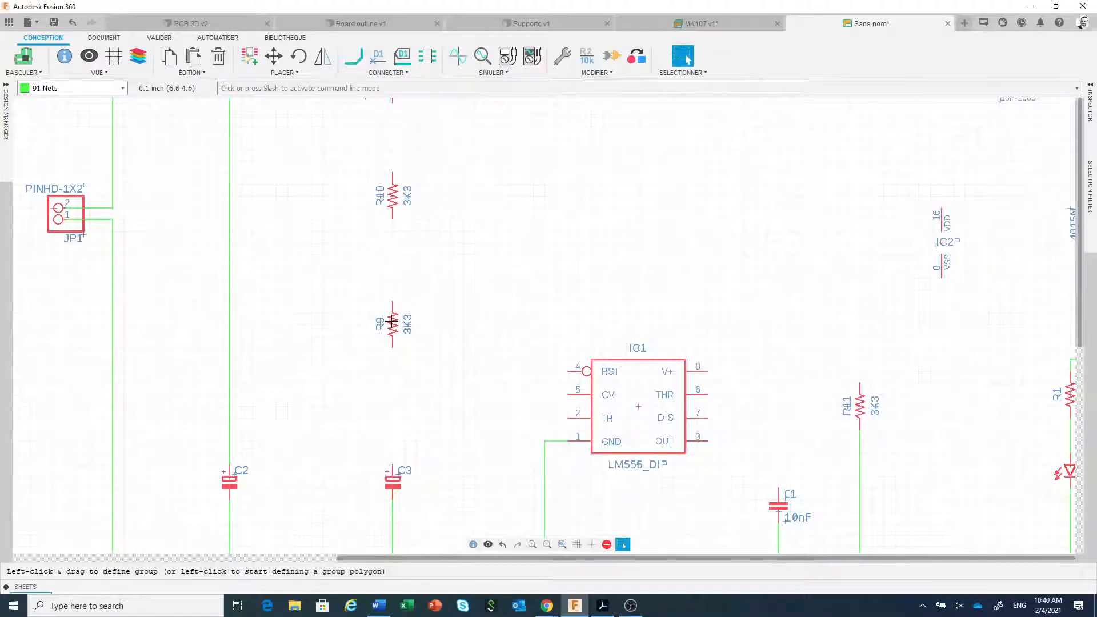
pyautogui.moveTo(392, 323); pyautogui.dragTo(392, 301)
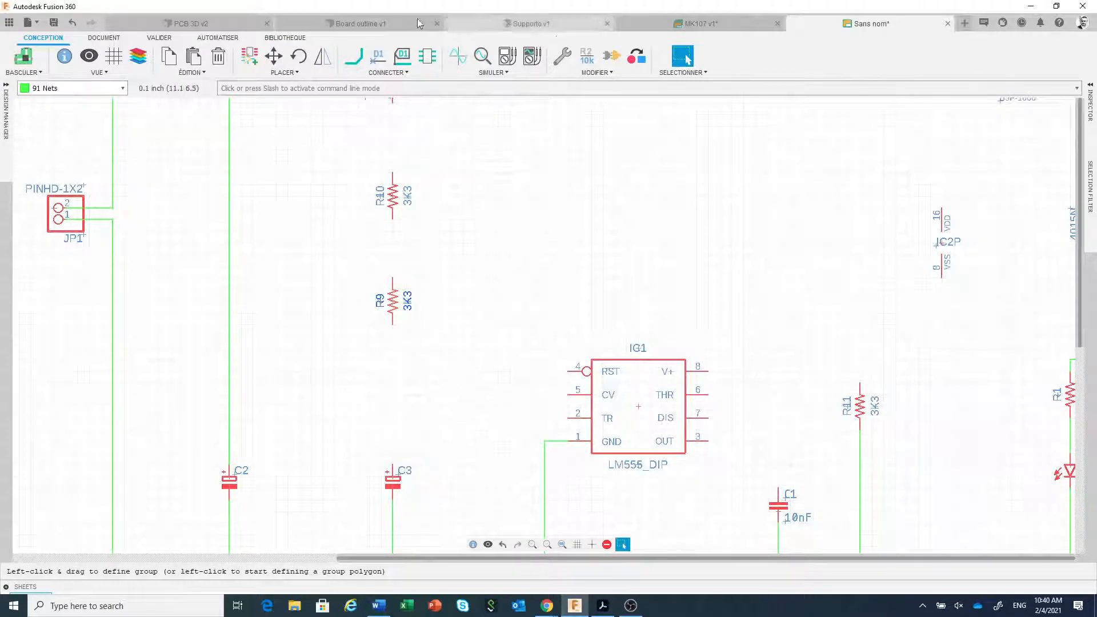
# Wire C3's positive pin, R9, R10 and terminal A of potentiometer R13 together in a vertical series chain.
pyautogui.click(353, 56)
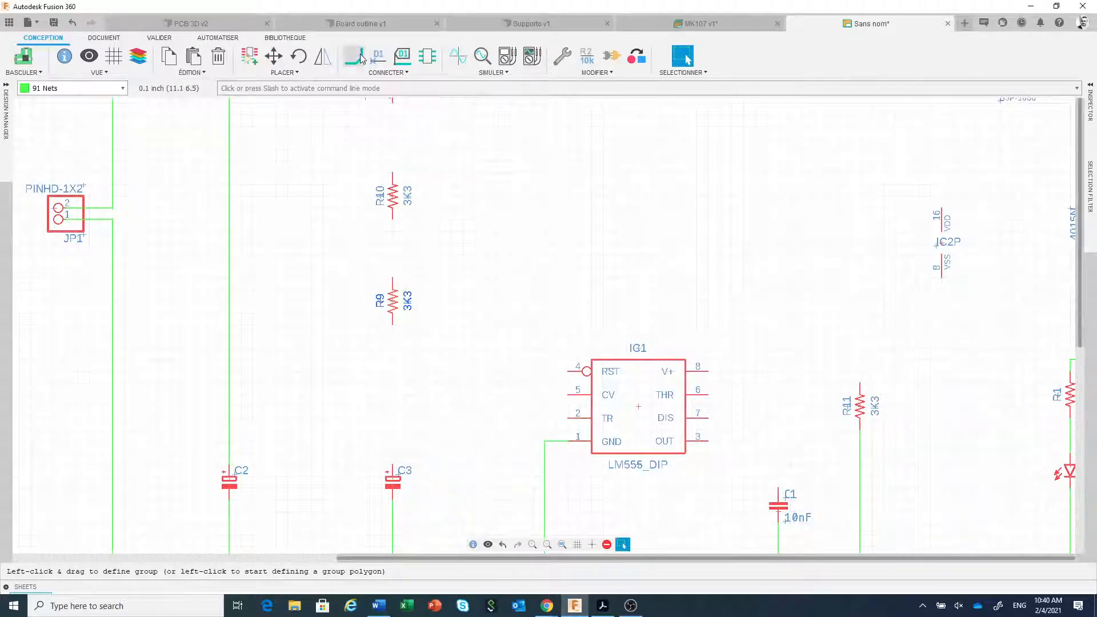
pyautogui.click(393, 463)
pyautogui.click(393, 325)
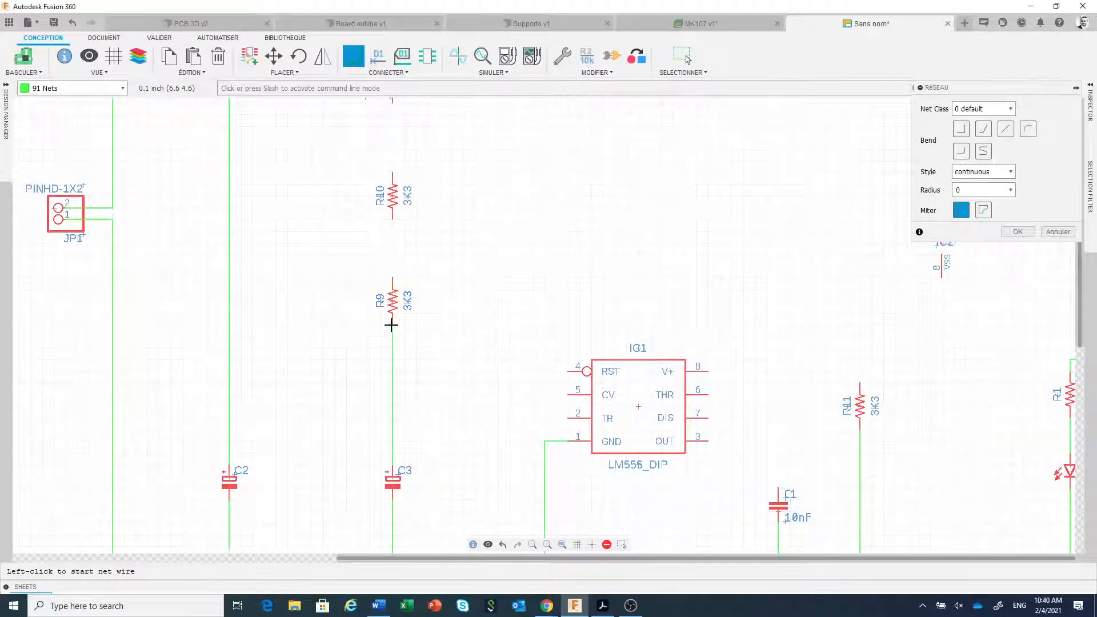
pyautogui.click(392, 279)
pyautogui.click(392, 220)
pyautogui.moveTo(426, 233); pyautogui.dragTo(441, 395, button='middle')
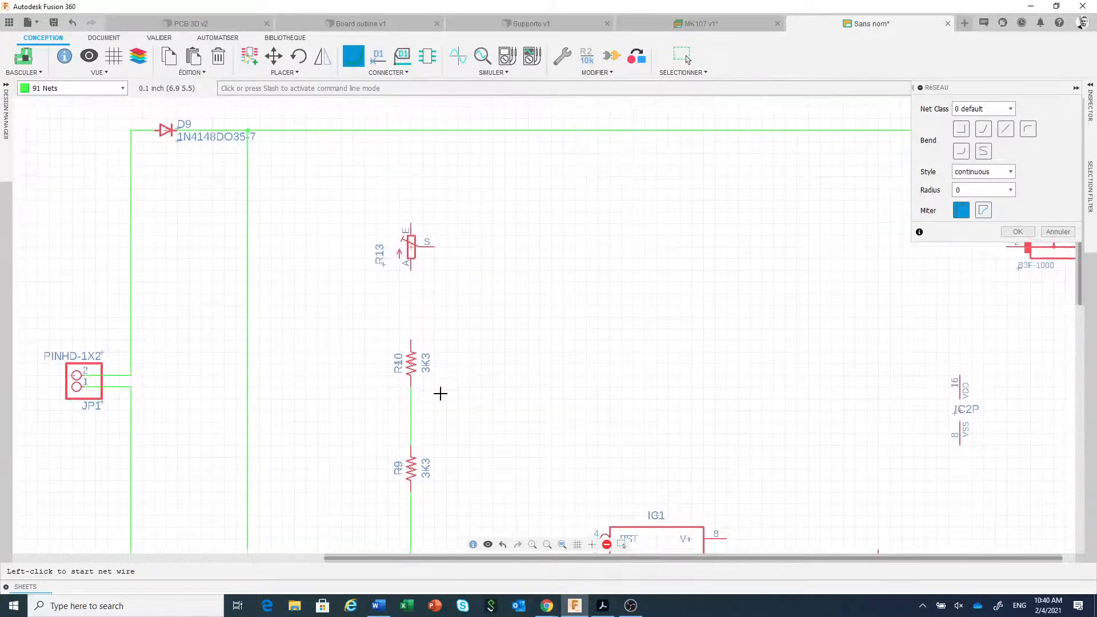
pyautogui.click(407, 348)
pyautogui.click(409, 275)
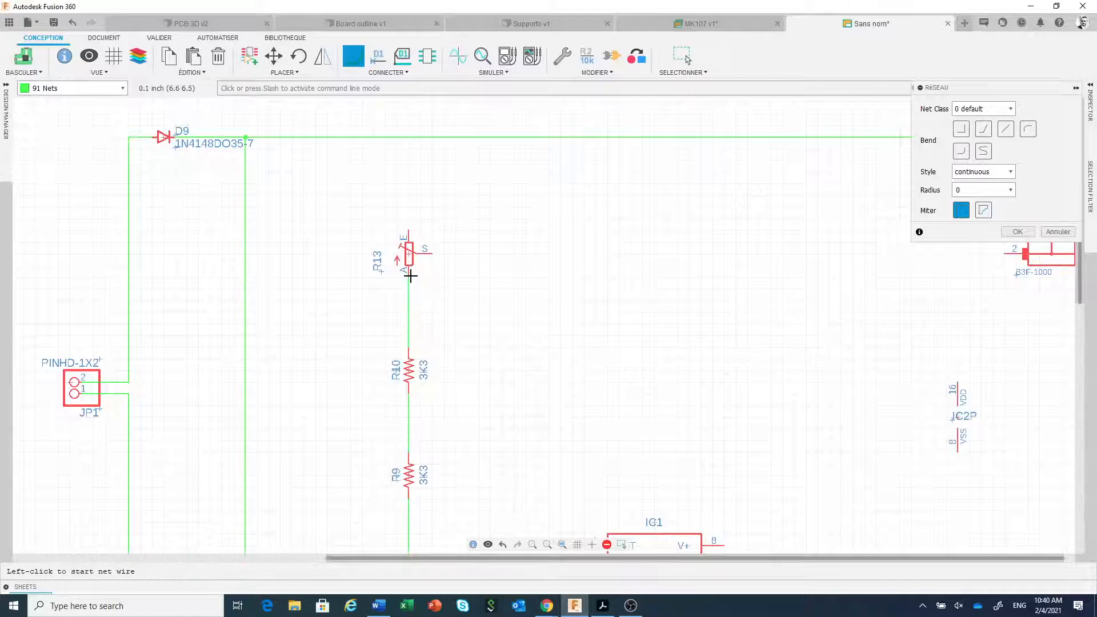
# Wire potentiometer R13's terminal E up to the supply line and its wiper S to the net below terminal A.
pyautogui.click(407, 229)
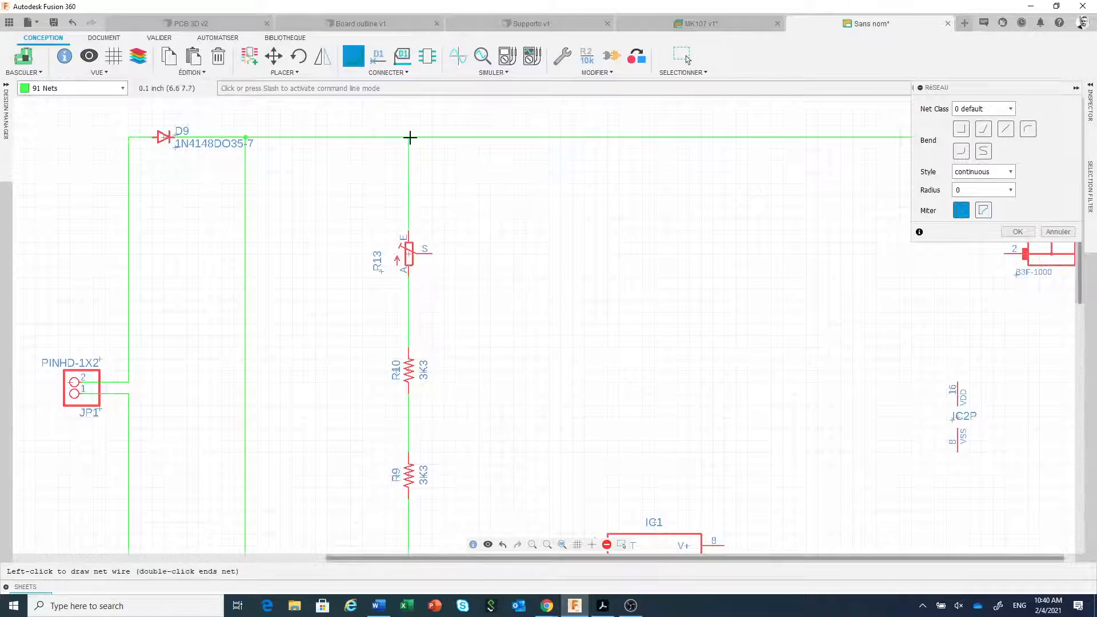
pyautogui.click(410, 137)
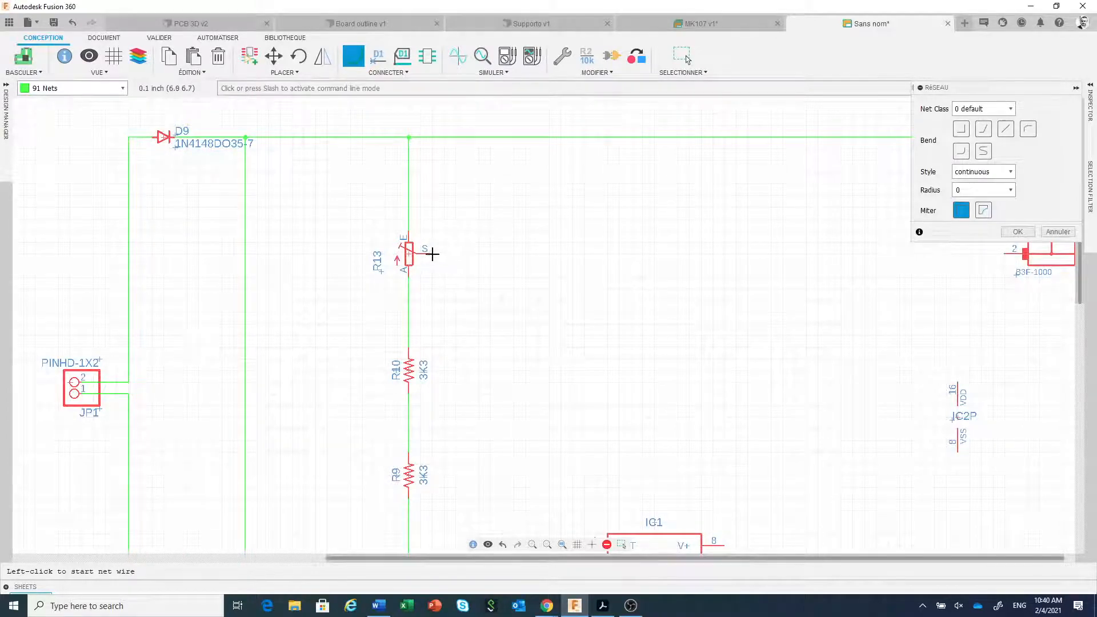
pyautogui.click(433, 254)
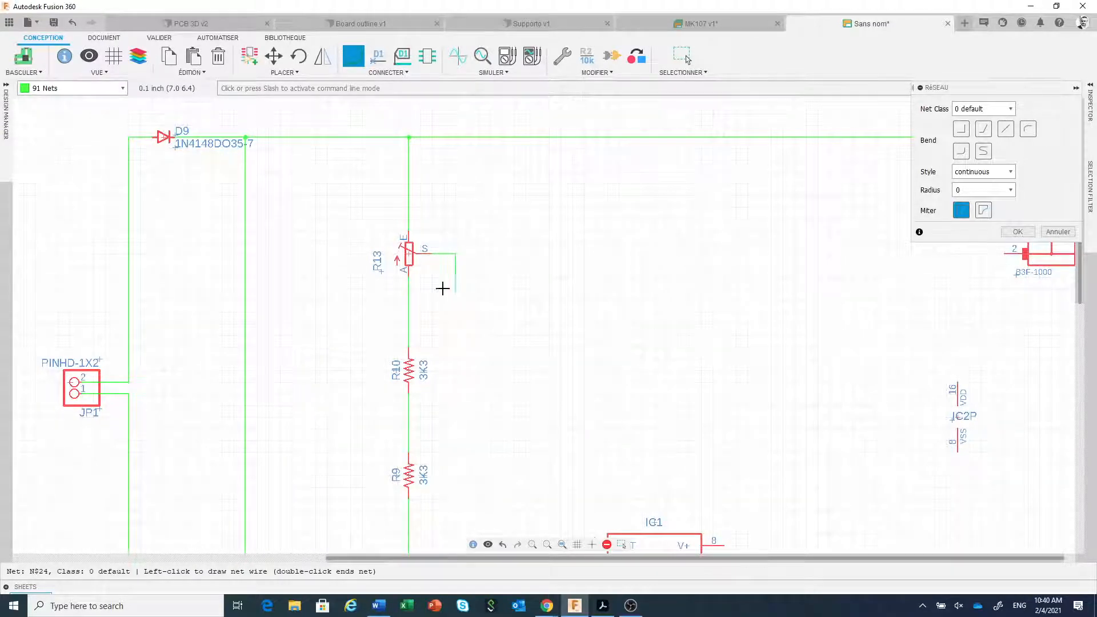
pyautogui.click(455, 288)
pyautogui.click(409, 290)
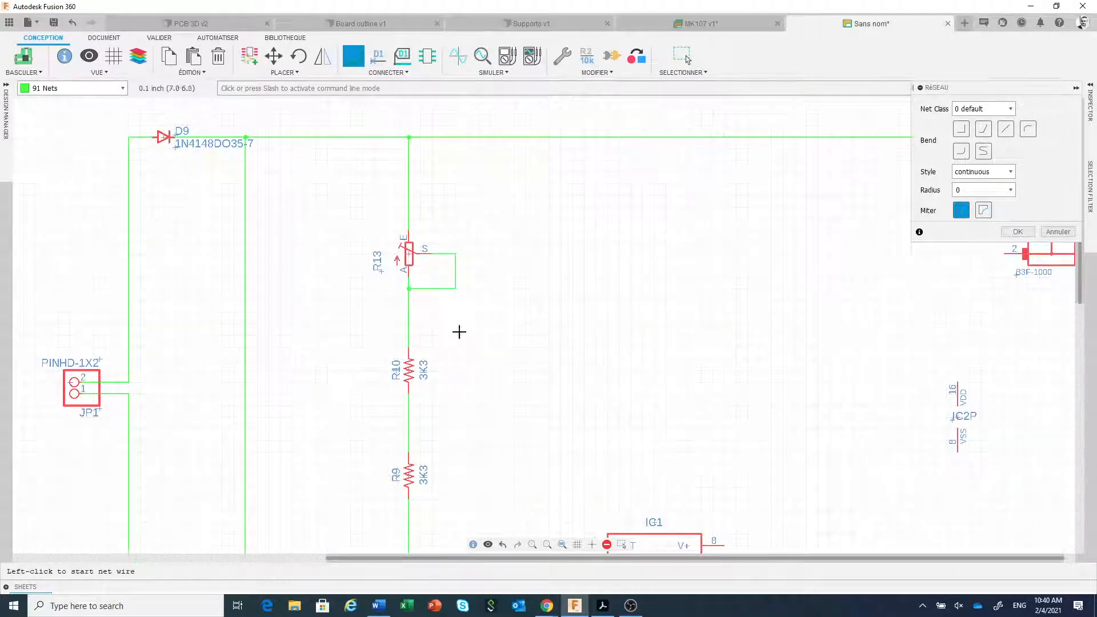
# Draw a net from pin 3 of switch SW1 up to the horizontal supply line.
pyautogui.scroll(2, 478, 335)
pyautogui.scroll(-5, 478, 330)
pyautogui.moveTo(538, 313); pyautogui.dragTo(437, 311, button='middle')
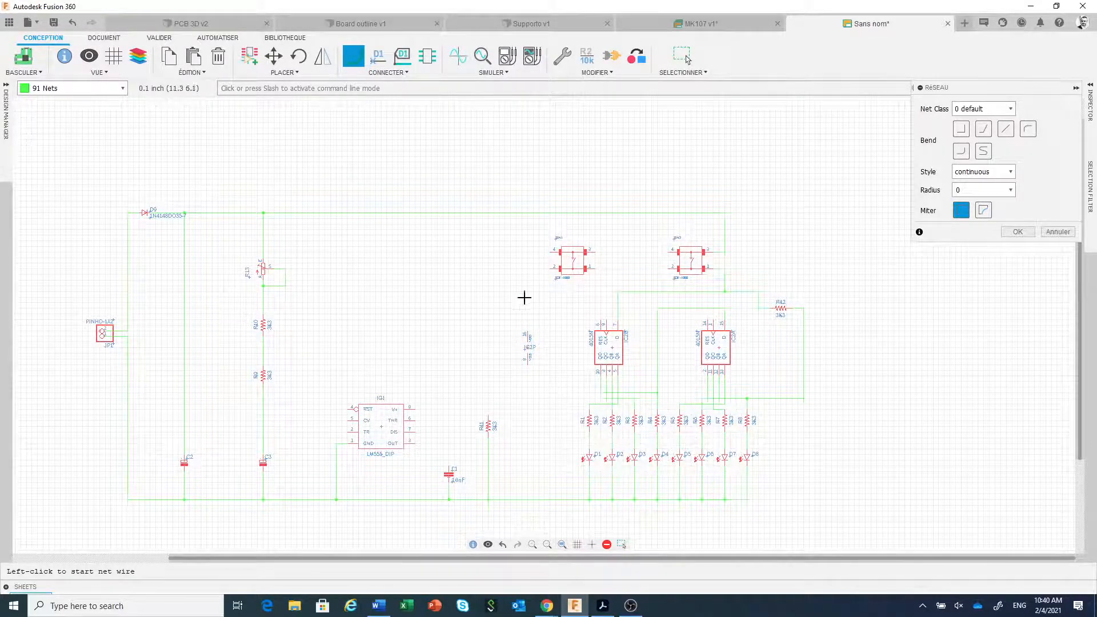
pyautogui.scroll(2, 588, 303)
pyautogui.scroll(-1, 600, 384)
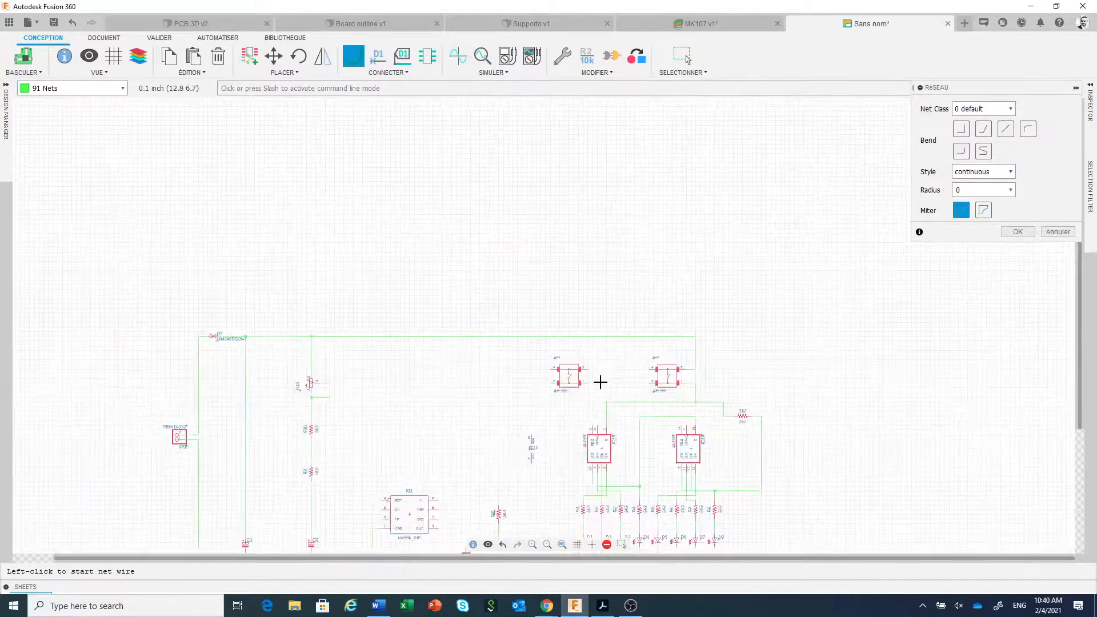
pyautogui.scroll(4, 600, 371)
pyautogui.click(568, 359)
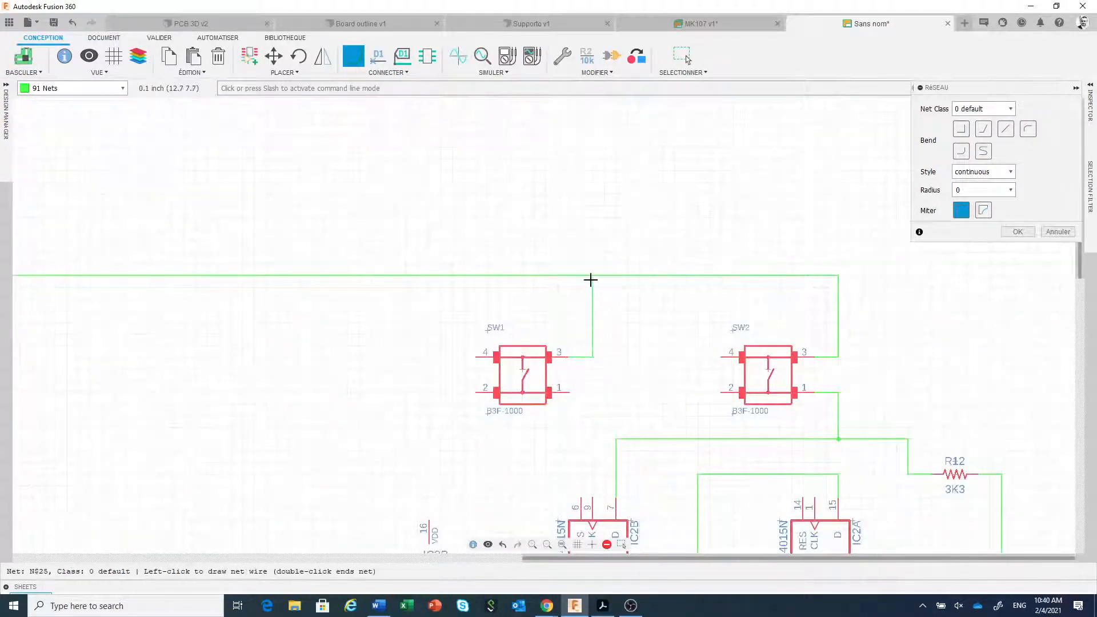
pyautogui.click(591, 276)
# Connect IC2P's VDD pin 16 to the supply line, routing the net below SW1 and up between SW1 and SW2.
pyautogui.scroll(-3, 598, 362)
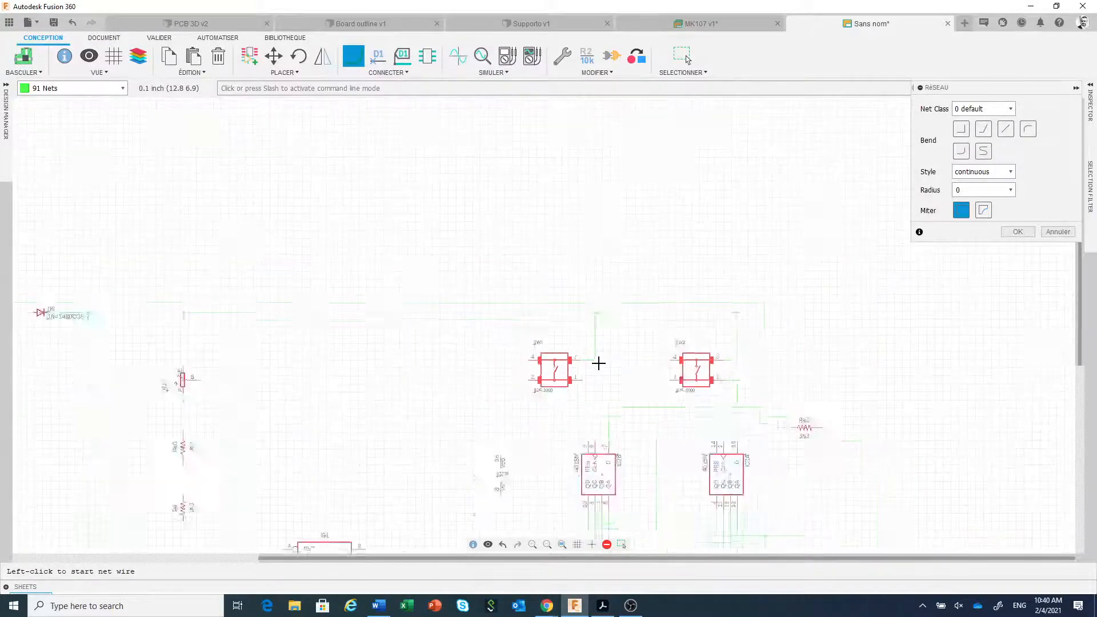
pyautogui.scroll(-1, 599, 367)
pyautogui.moveTo(599, 369); pyautogui.dragTo(605, 297, button='middle')
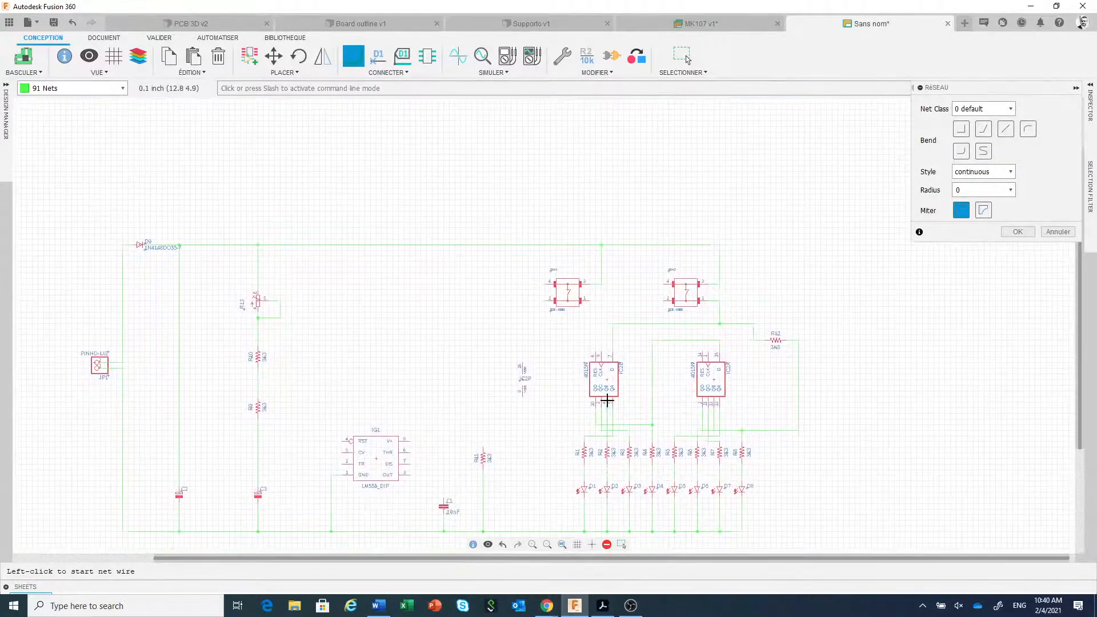
pyautogui.scroll(-2, 547, 365)
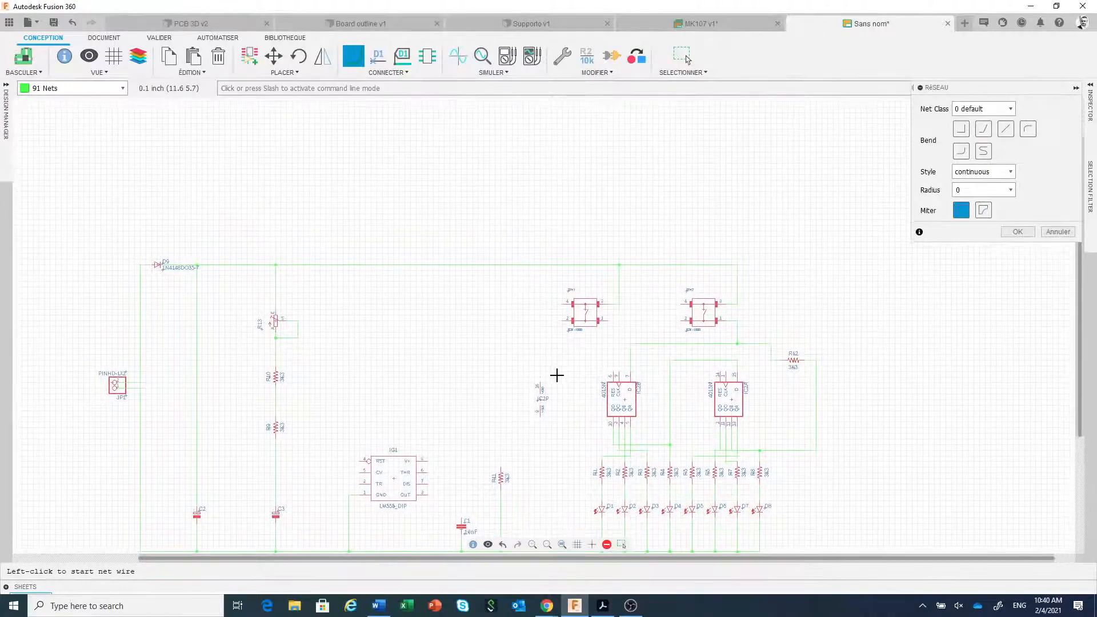
pyautogui.scroll(3, 554, 409)
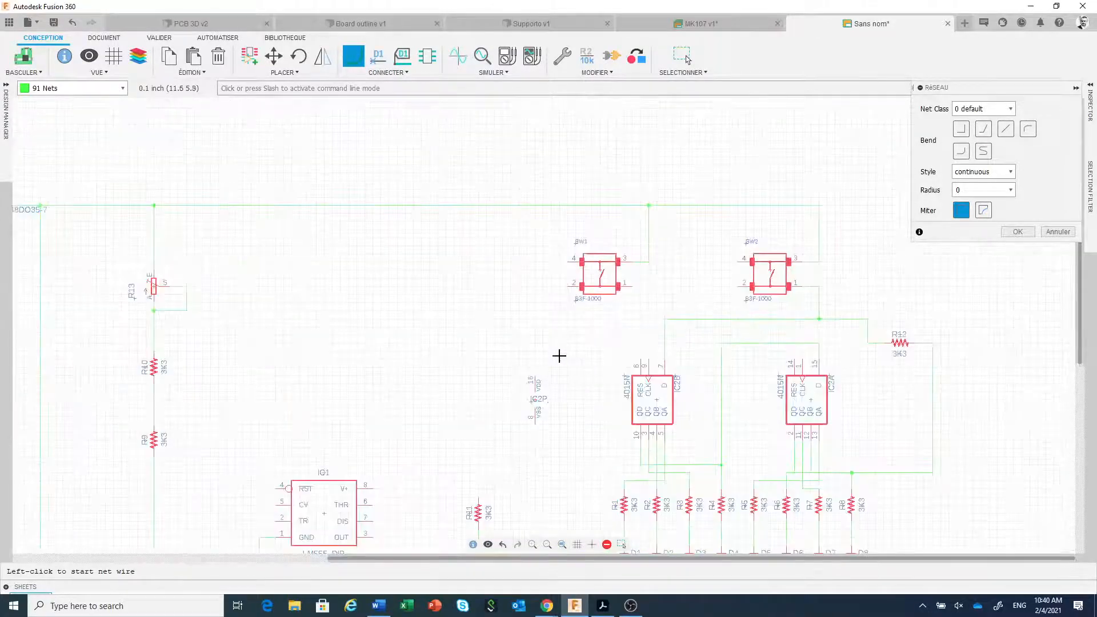
pyautogui.click(534, 375)
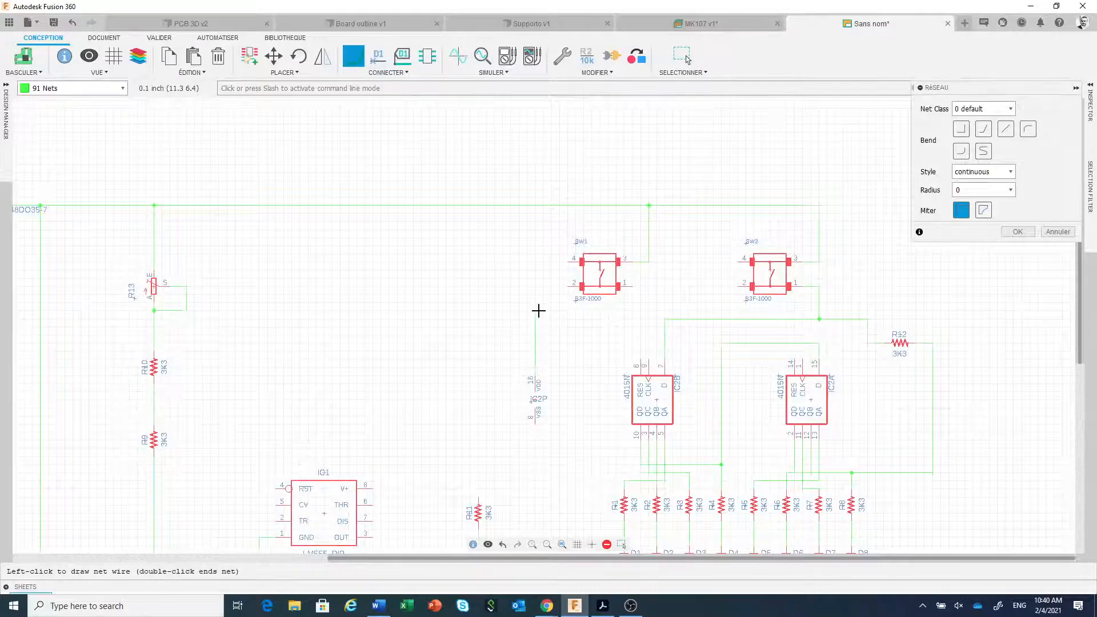
pyautogui.click(539, 311)
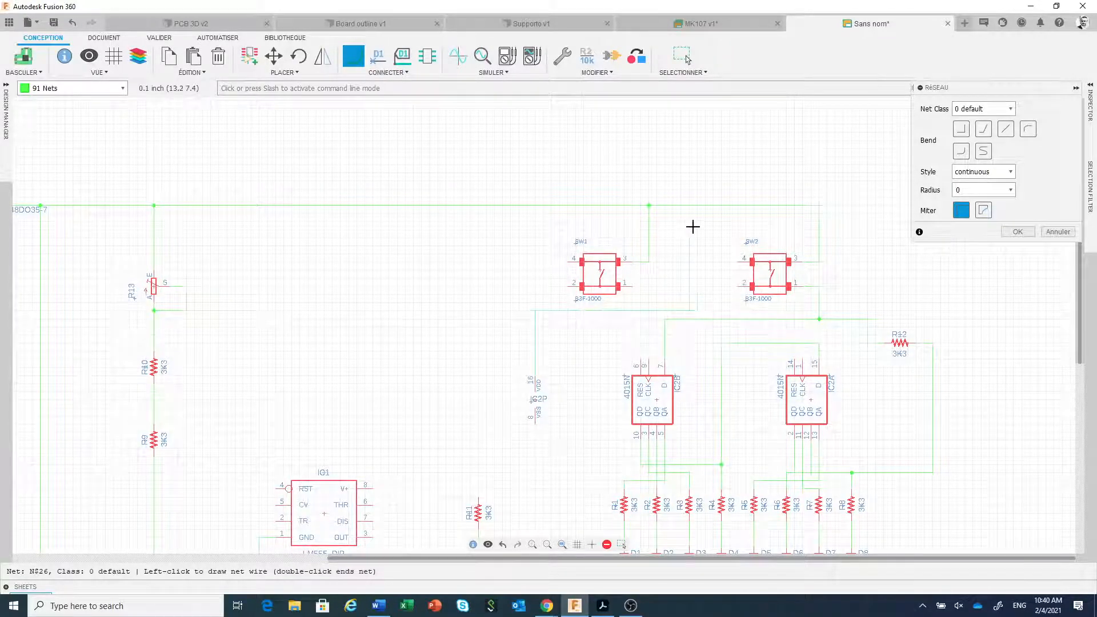
pyautogui.click(697, 205)
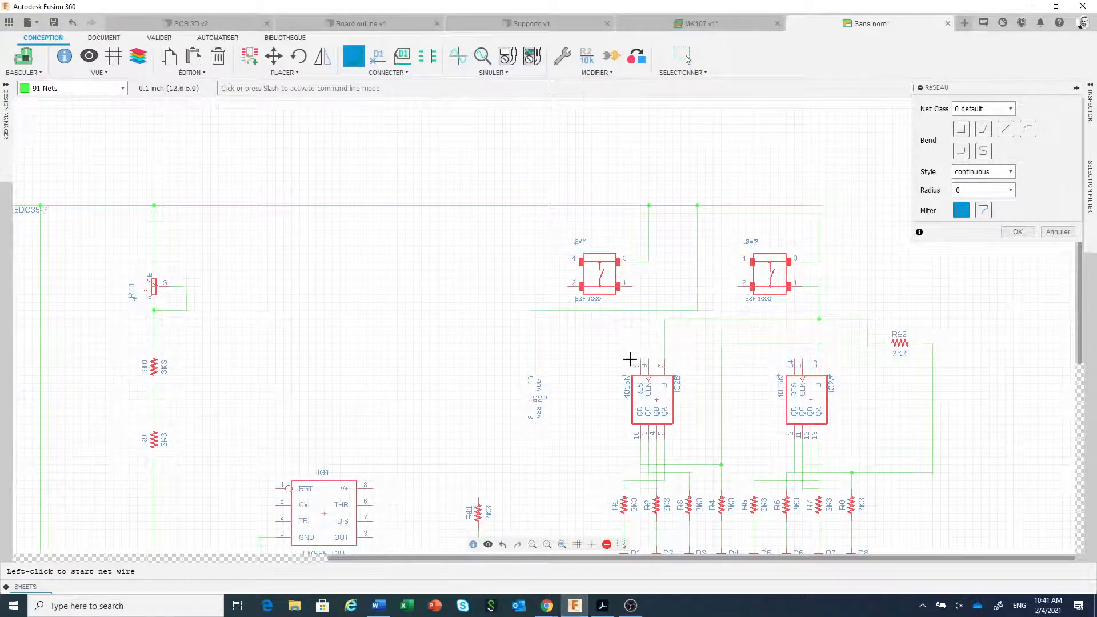
# Draw a net from IC2P's VSS pin 8 down to the ground line between R11 and D1.
pyautogui.moveTo(549, 458); pyautogui.dragTo(566, 268, button='middle')
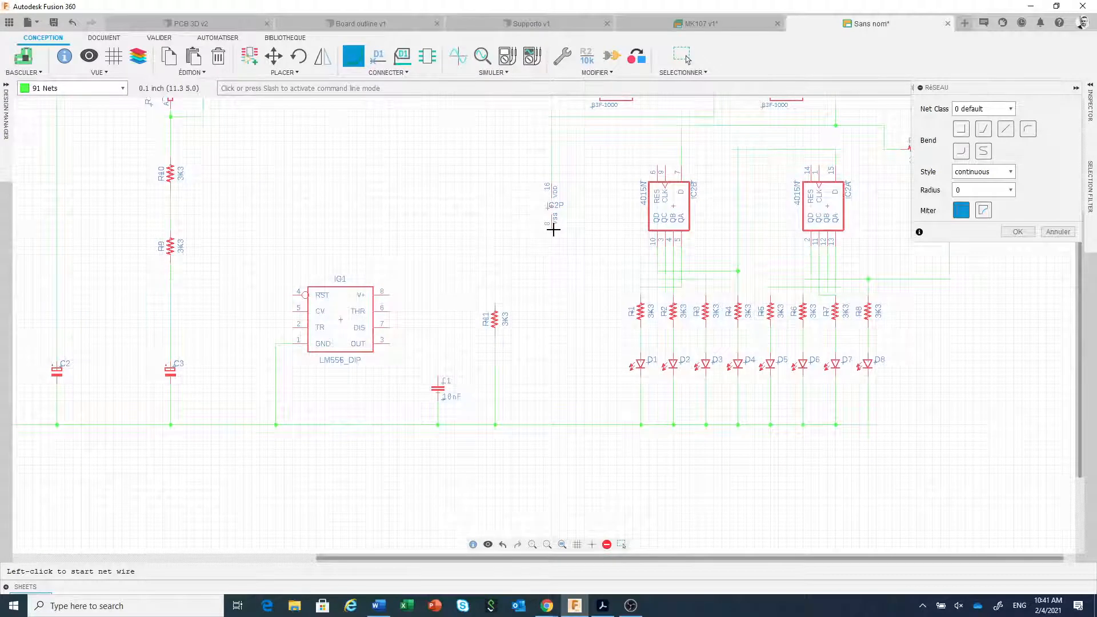
pyautogui.click(551, 230)
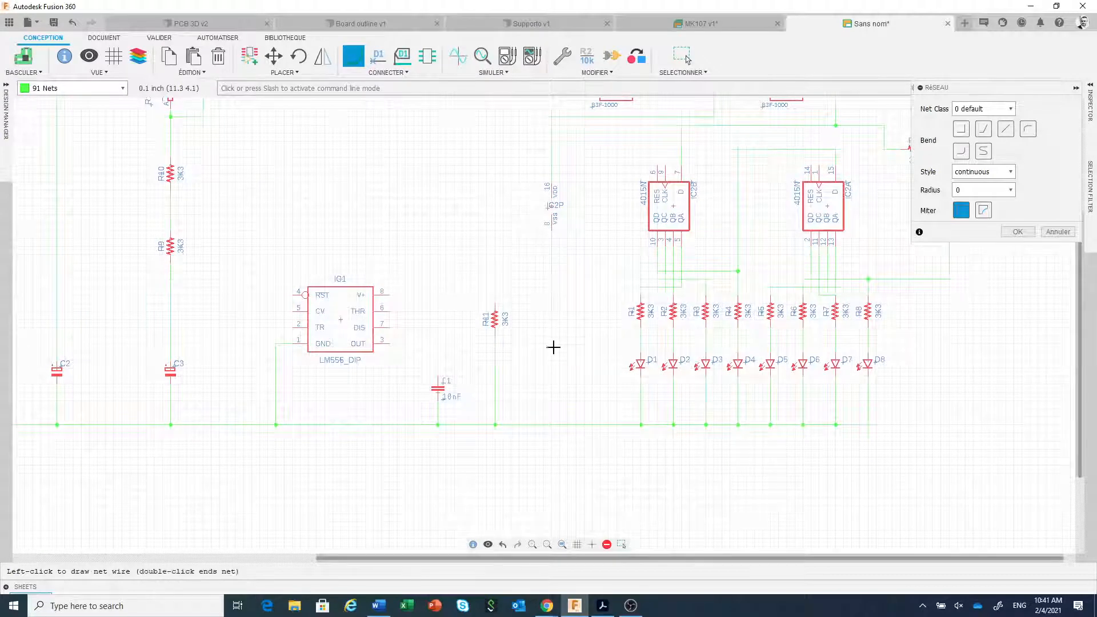
pyautogui.click(558, 424)
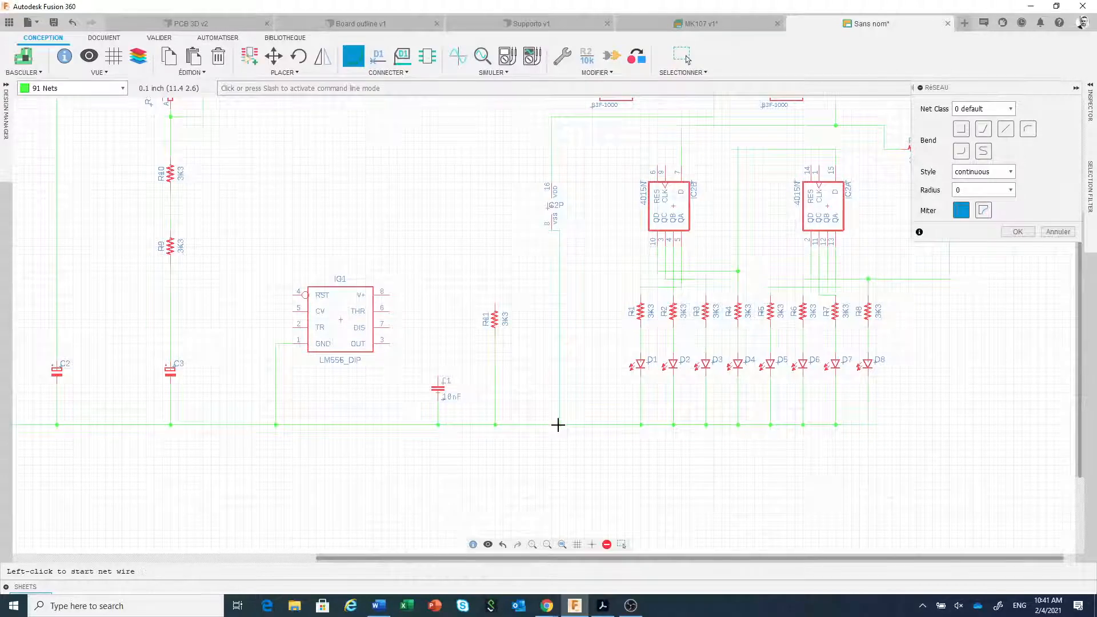
# Route a net from IC1's THR pin 6 beneath the chip to the wire between R9 and C3.
pyautogui.scroll(-2, 620, 429)
pyautogui.moveTo(620, 428); pyautogui.dragTo(551, 463, button='middle')
pyautogui.moveTo(313, 421); pyautogui.dragTo(493, 408, button='middle')
pyautogui.scroll(-1, 507, 425)
pyautogui.scroll(4, 509, 416)
pyautogui.scroll(1, 510, 412)
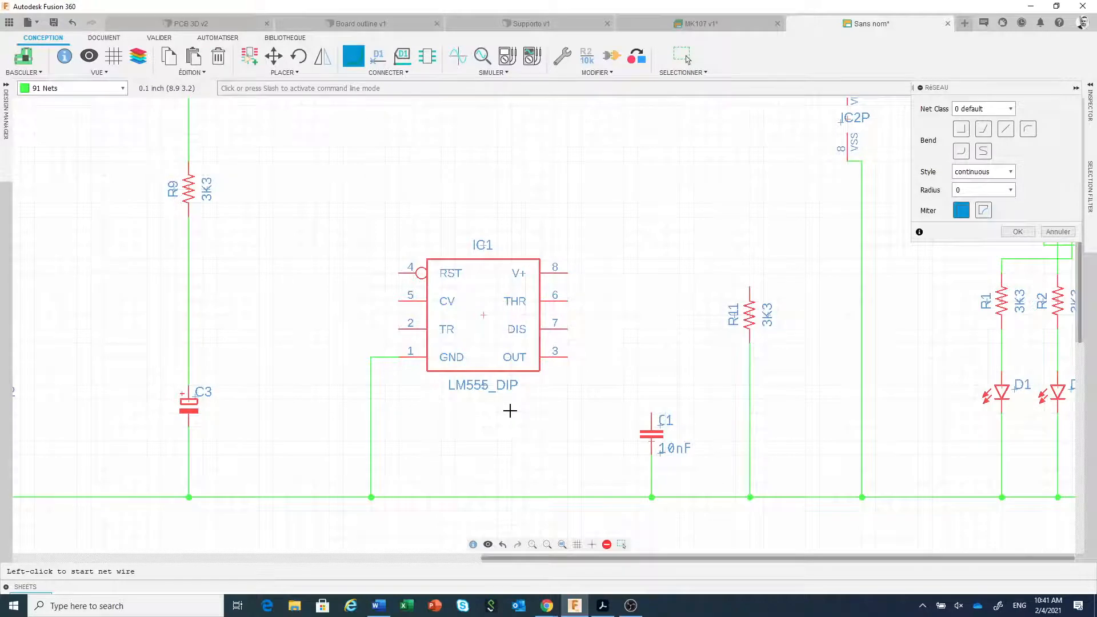
pyautogui.moveTo(509, 410); pyautogui.dragTo(547, 407, button='middle')
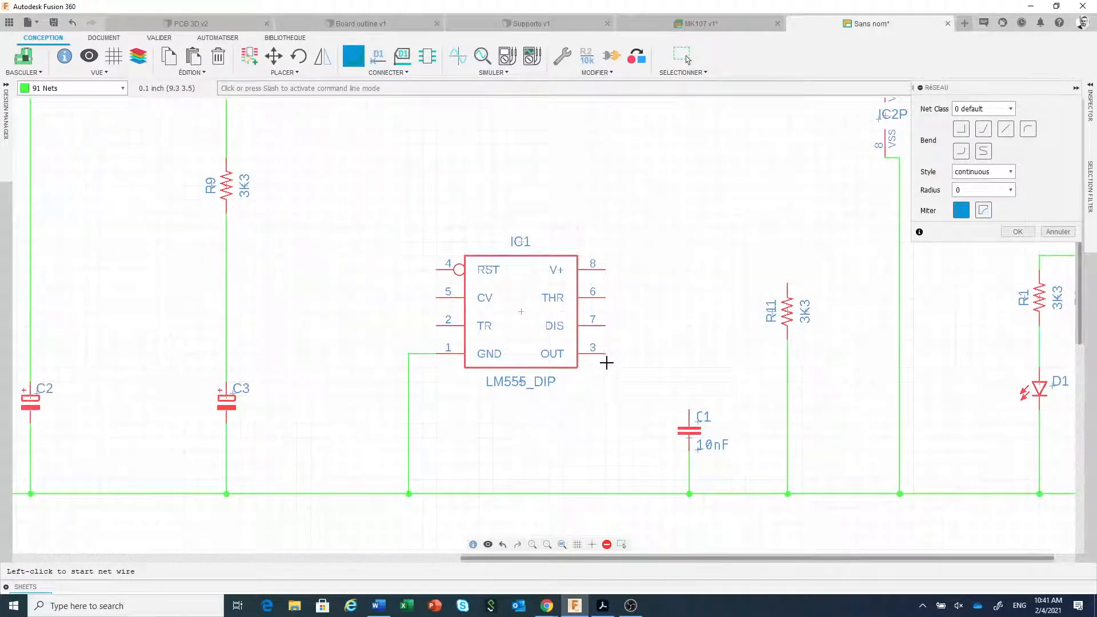
pyautogui.click(606, 297)
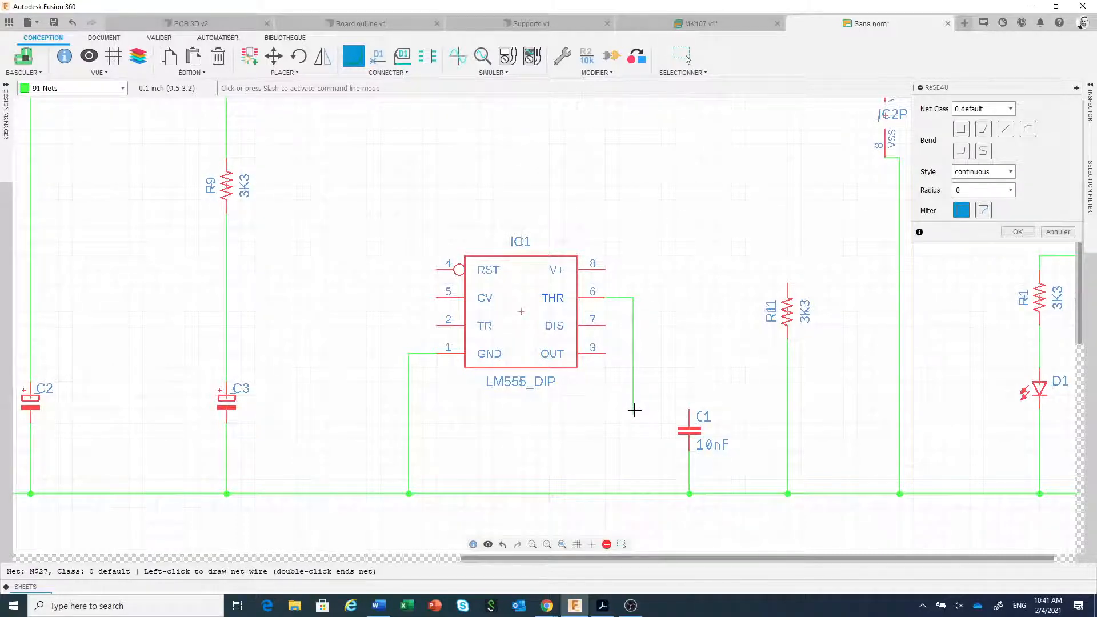
pyautogui.click(633, 410)
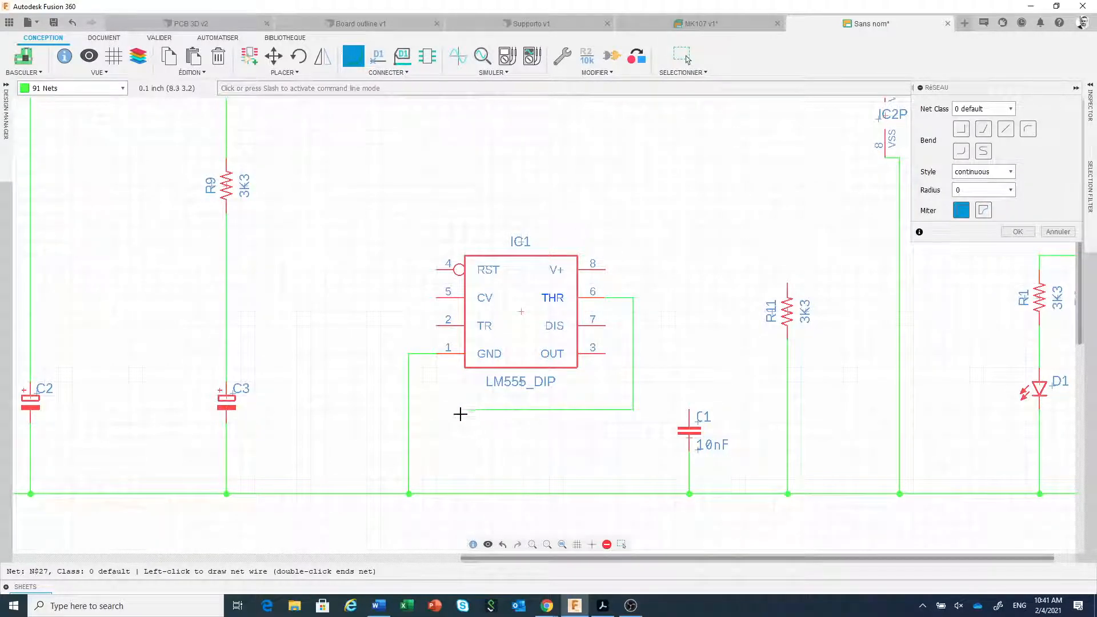
pyautogui.click(296, 409)
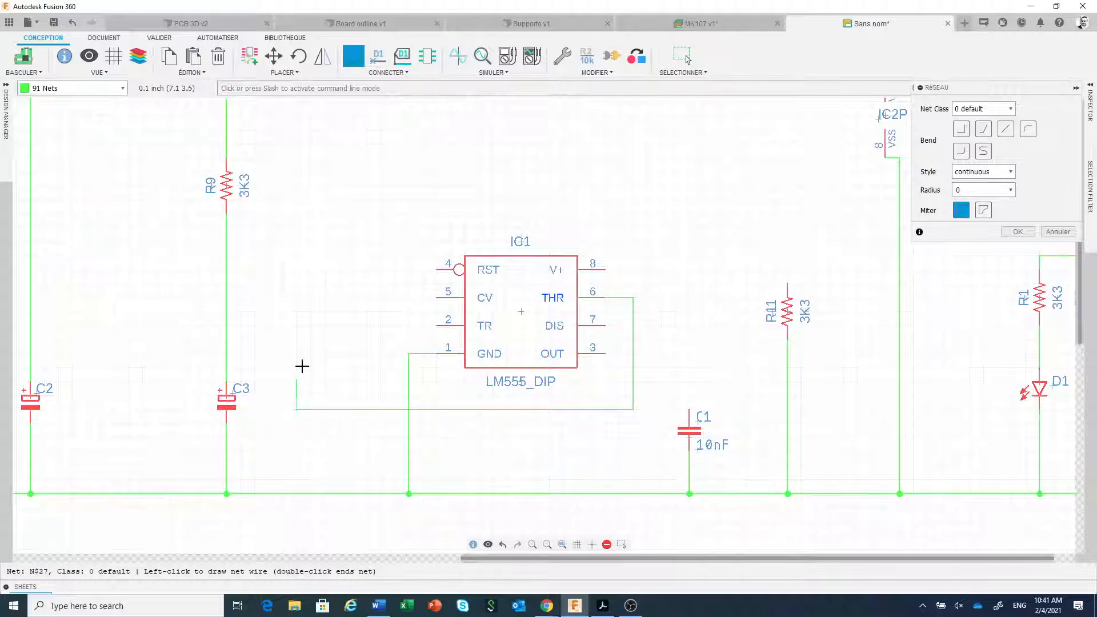
pyautogui.click(226, 354)
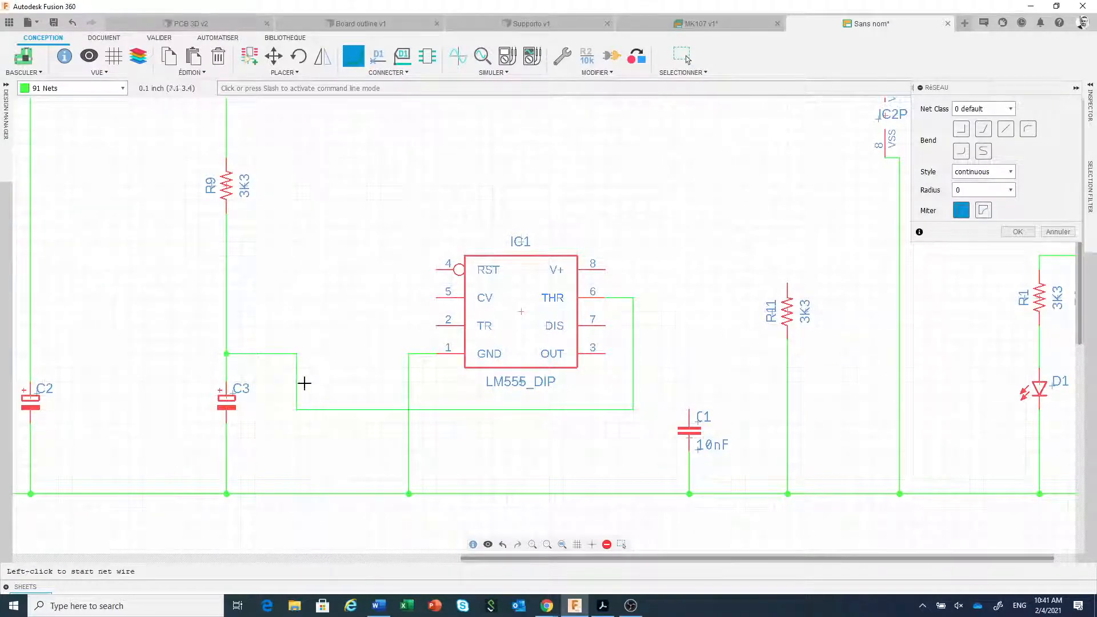
# Wire IC1's TR pin 2 to the R9–C3 net and its CV pin 5 beneath the chip to C1's upper pin.
pyautogui.click(431, 324)
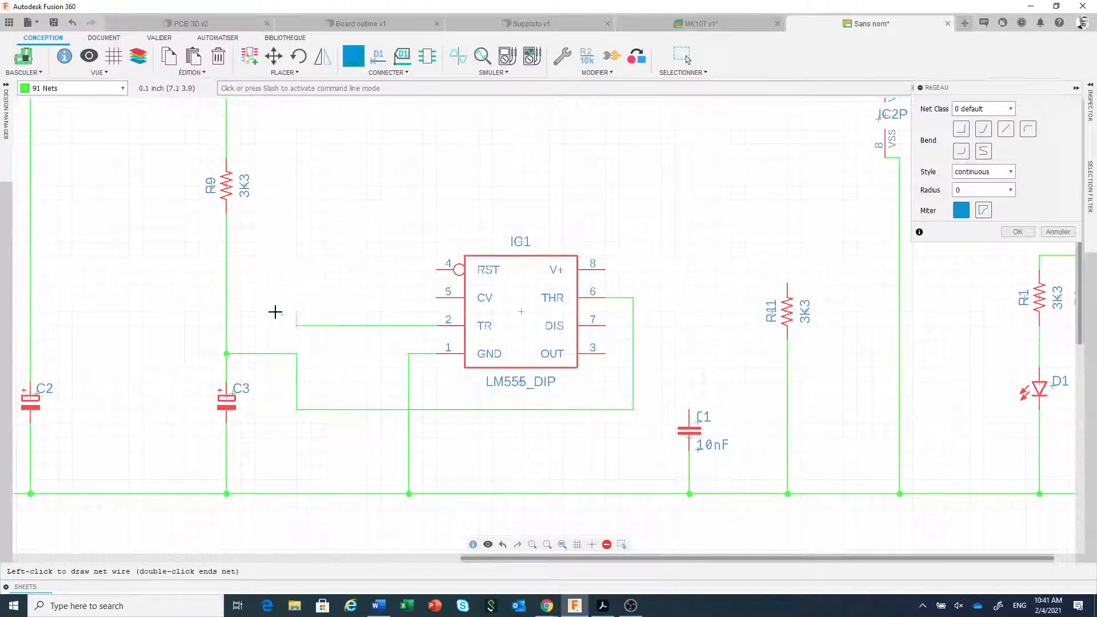
pyautogui.click(226, 325)
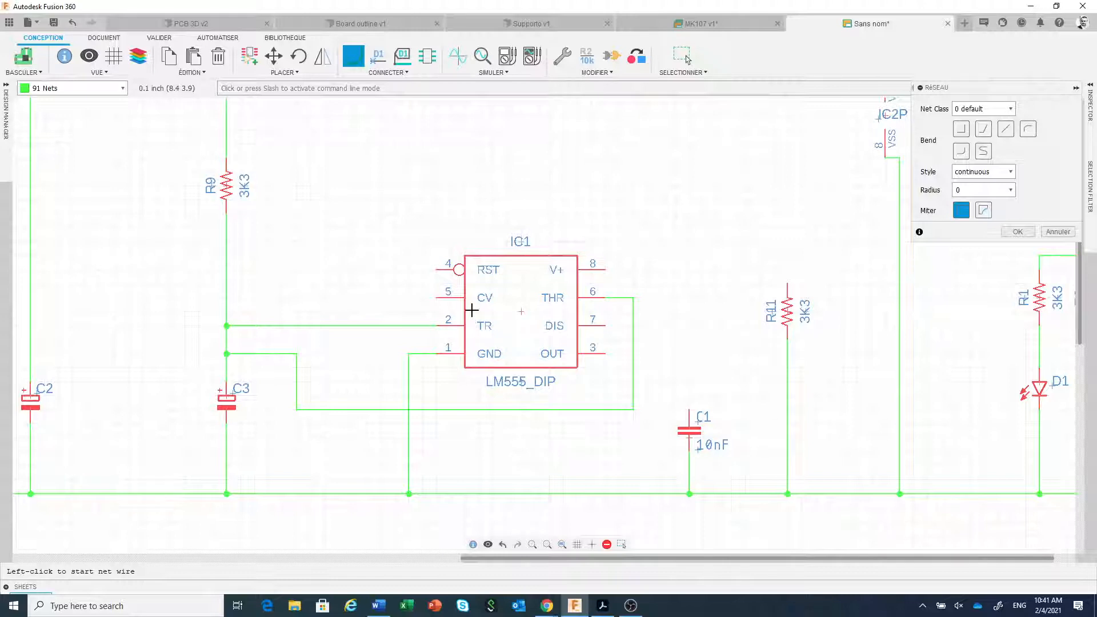
pyautogui.click(436, 296)
pyautogui.click(369, 296)
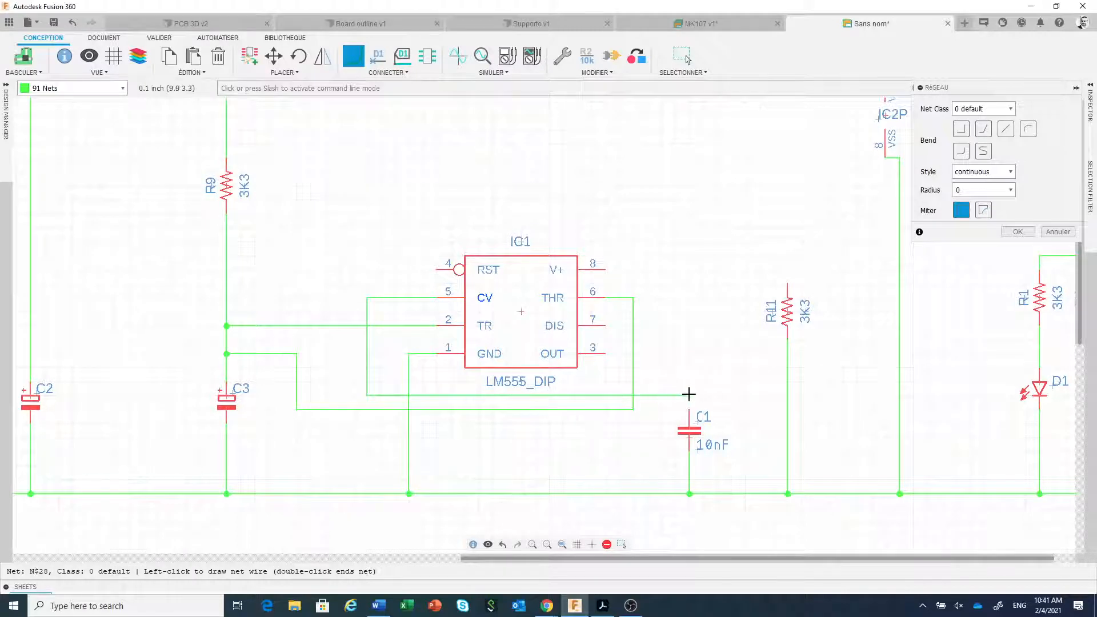
pyautogui.click(688, 410)
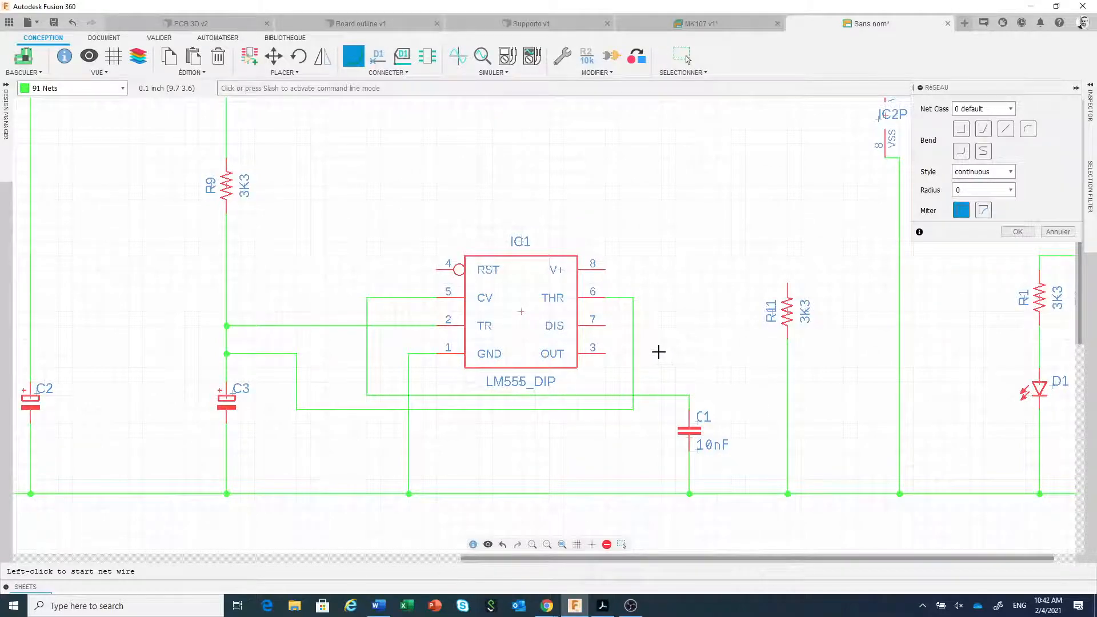
# Route a net from IC1's DIS pin 7 up and over the chip to the wire between R10 and R9.
pyautogui.moveTo(666, 358); pyautogui.dragTo(686, 409, button='middle')
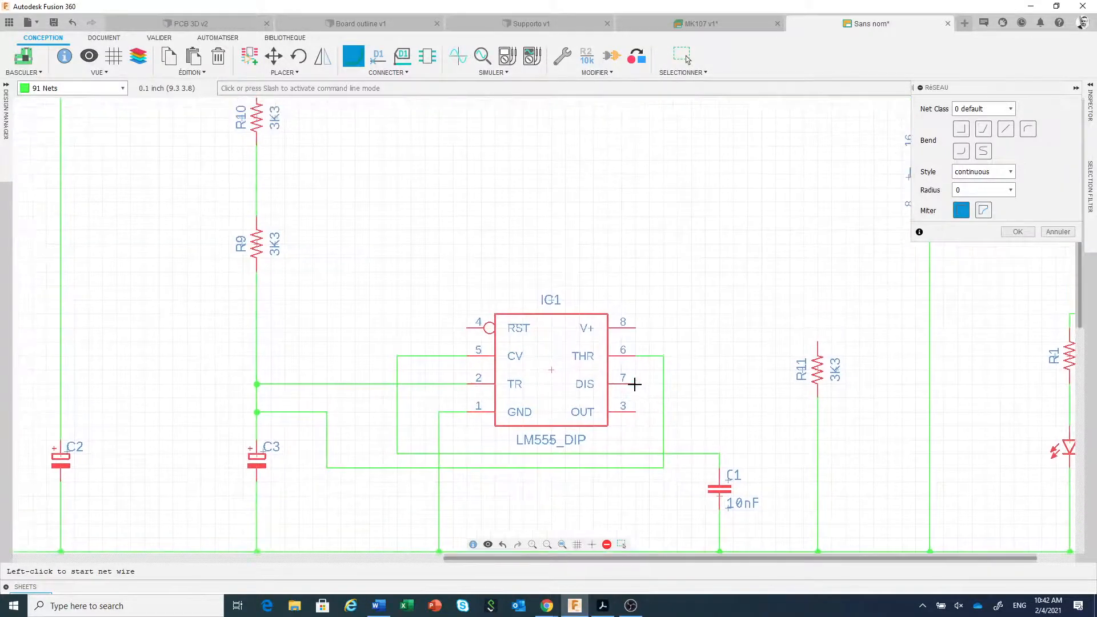
pyautogui.click(634, 383)
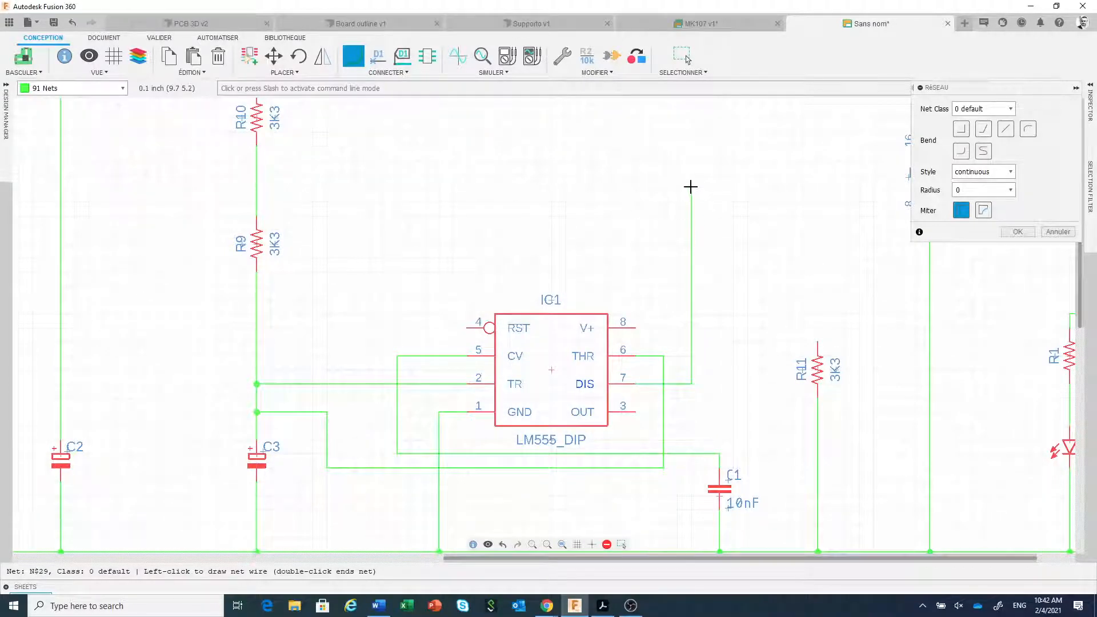
pyautogui.click(691, 187)
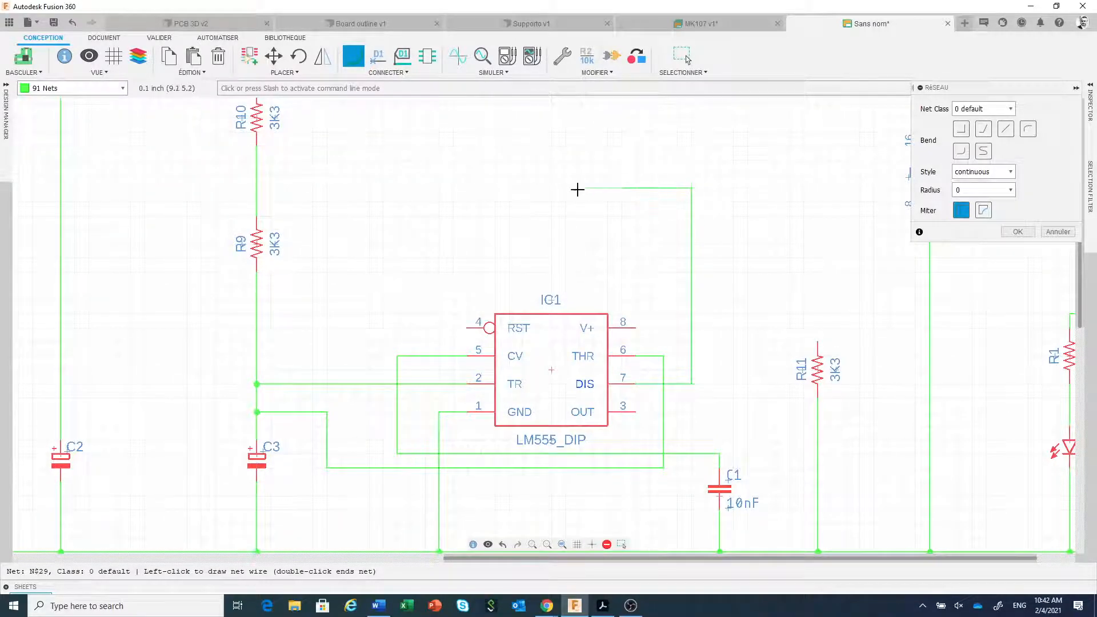
pyautogui.click(256, 187)
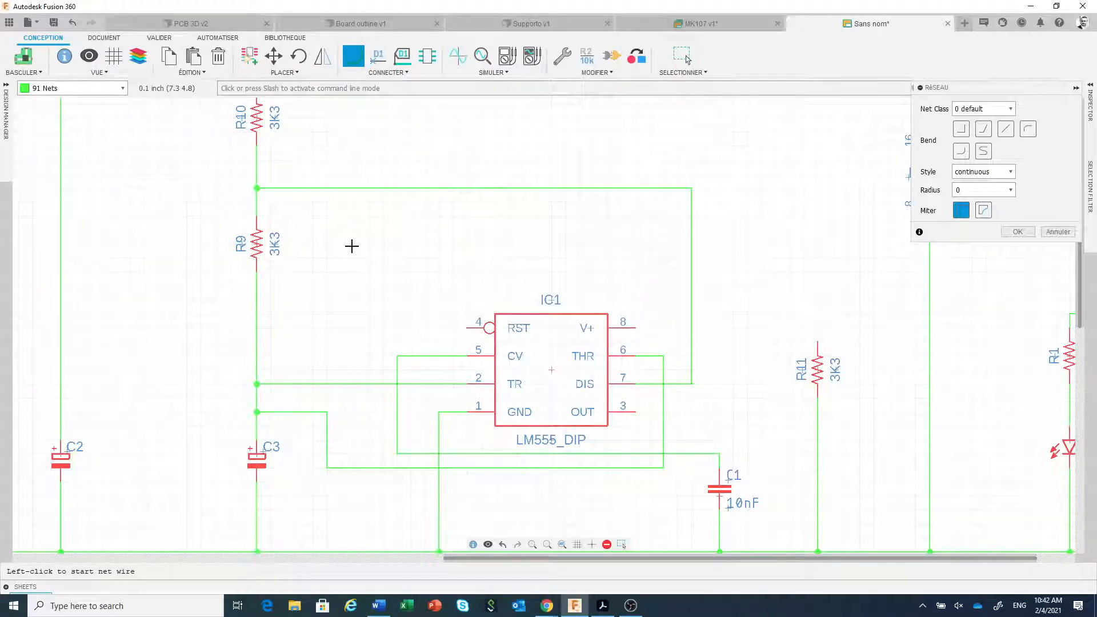
# Draw a net from IC1's V+ pin 8 straight up to the horizontal supply line.
pyautogui.moveTo(353, 245); pyautogui.dragTo(285, 358, button='middle')
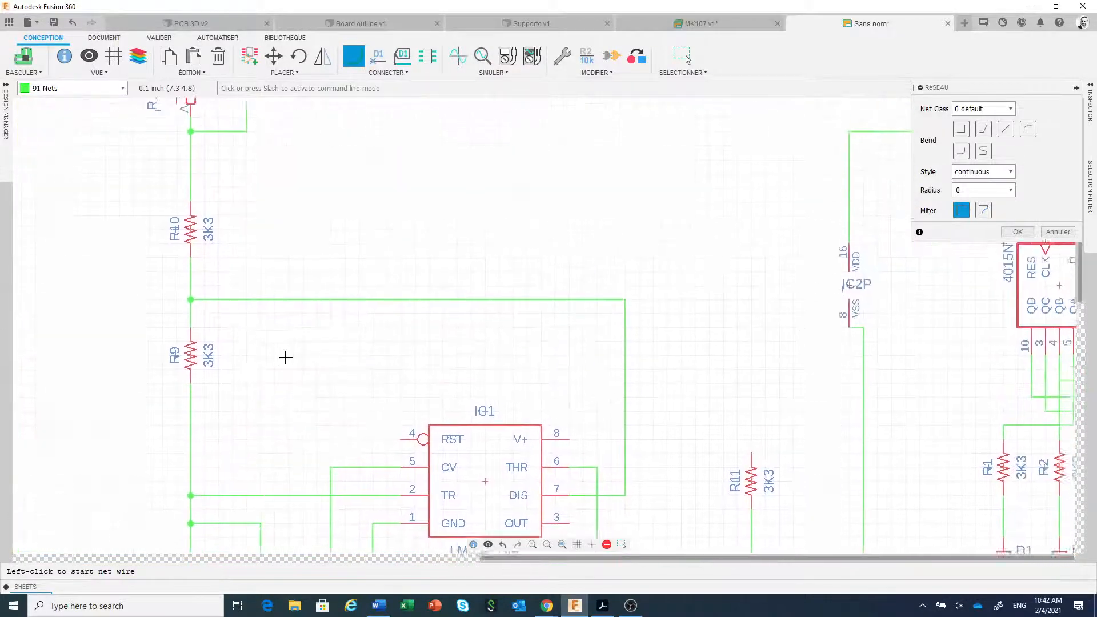
pyautogui.scroll(-1, 300, 356)
pyautogui.scroll(3, 300, 356)
pyautogui.scroll(-3, 300, 356)
pyautogui.scroll(-3, 301, 356)
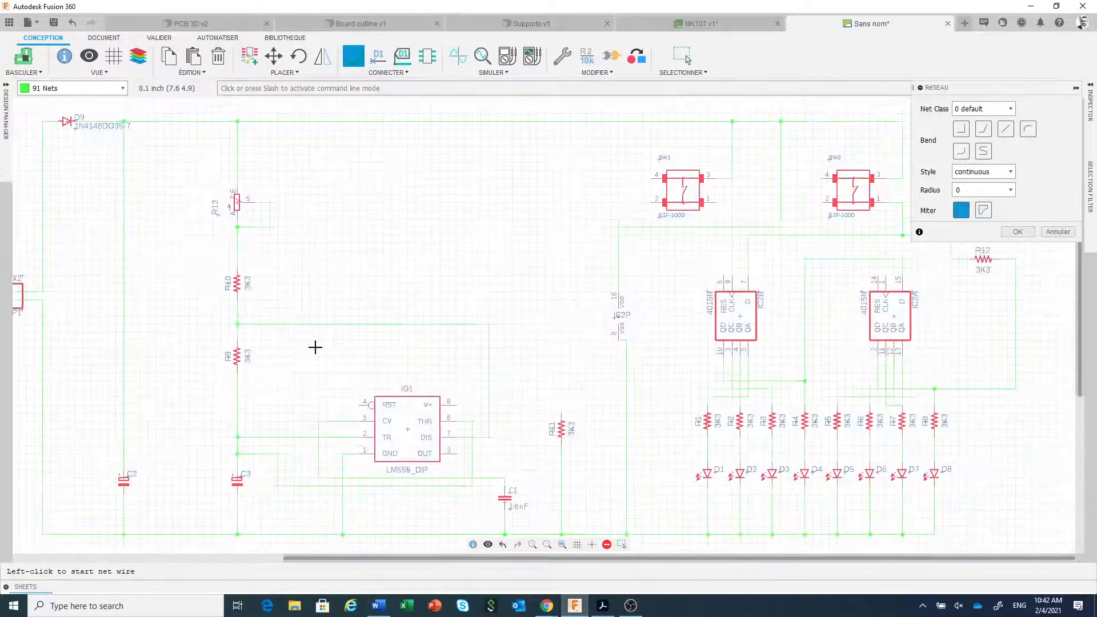
pyautogui.scroll(1, 314, 345)
pyautogui.click(485, 402)
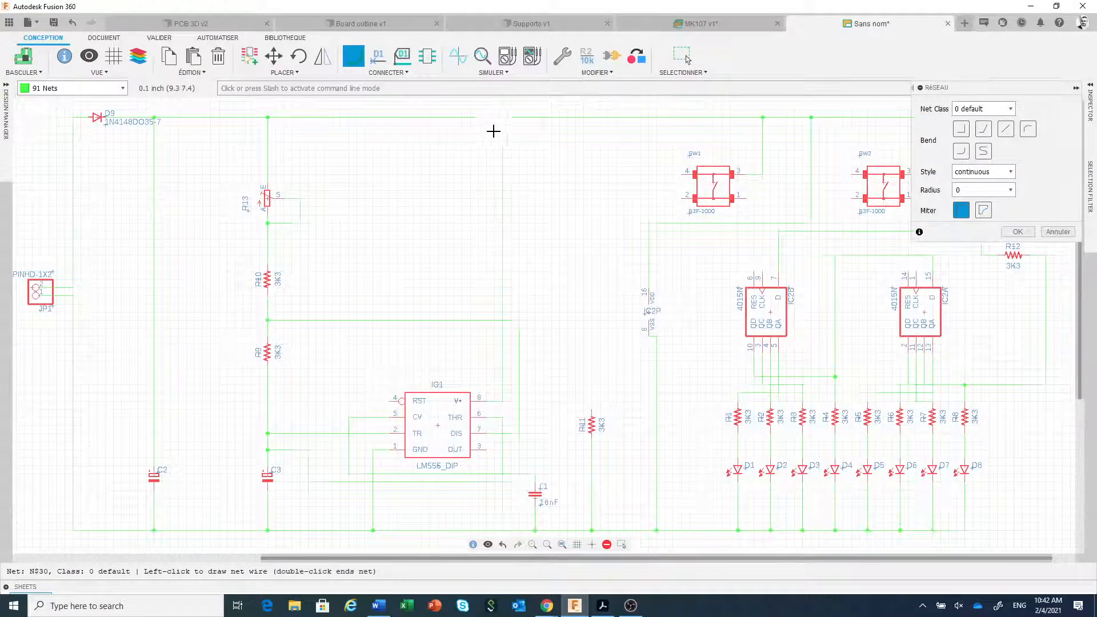
pyautogui.click(503, 117)
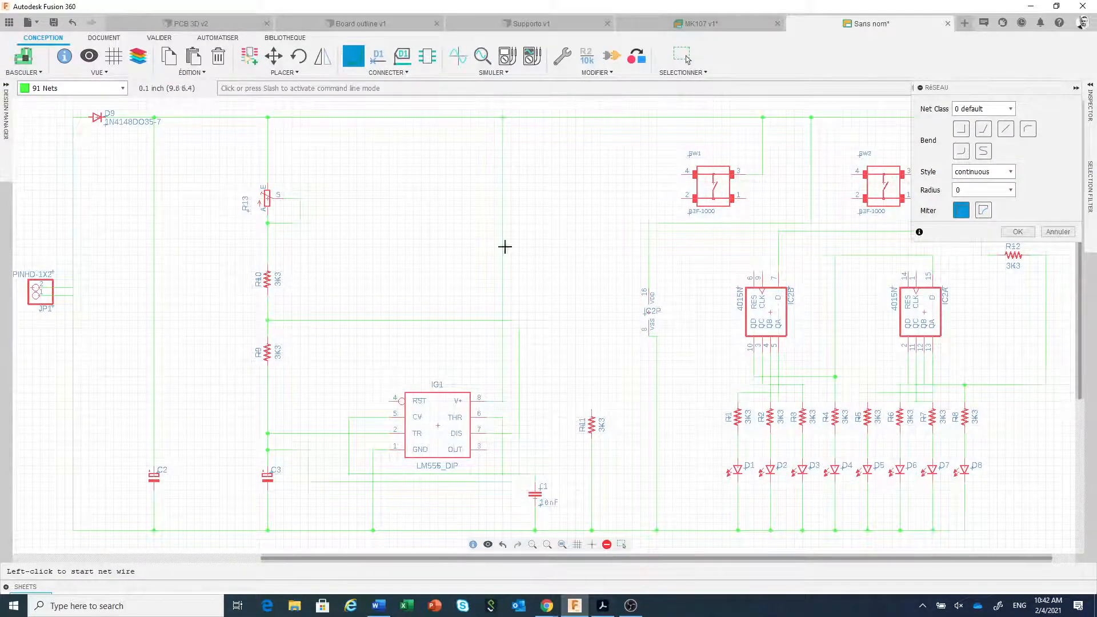
# Route a net from IC1's RST pin 4 up and over the chip to the vertical wire of its V+ pin.
pyautogui.click(388, 401)
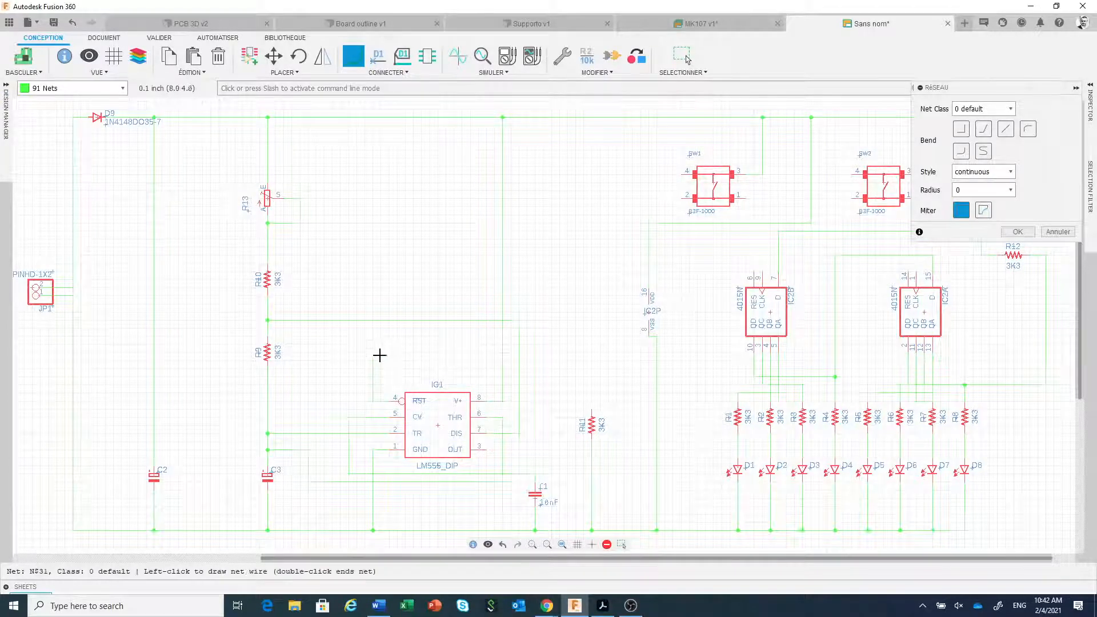
pyautogui.click(374, 279)
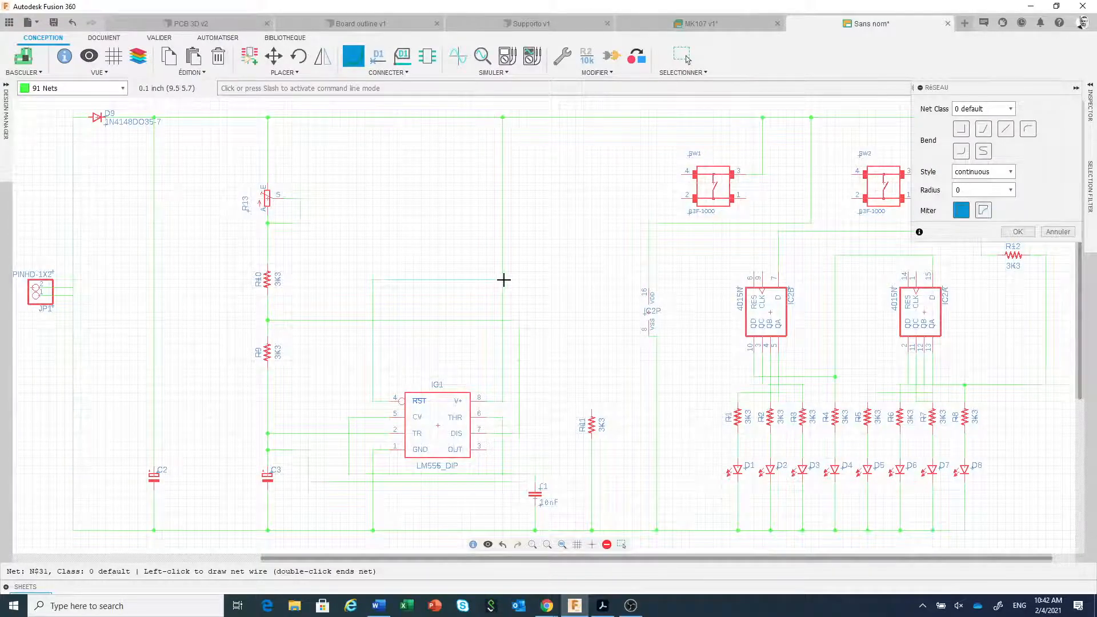
pyautogui.click(503, 280)
# Wire IC1's OUT pin 3 to IC2B's CLK pin 9 and connect IC2A's CLK pin 1 to the same net.
pyautogui.scroll(2, 554, 343)
pyautogui.scroll(-4, 569, 341)
pyautogui.moveTo(568, 341); pyautogui.dragTo(364, 336, button='middle')
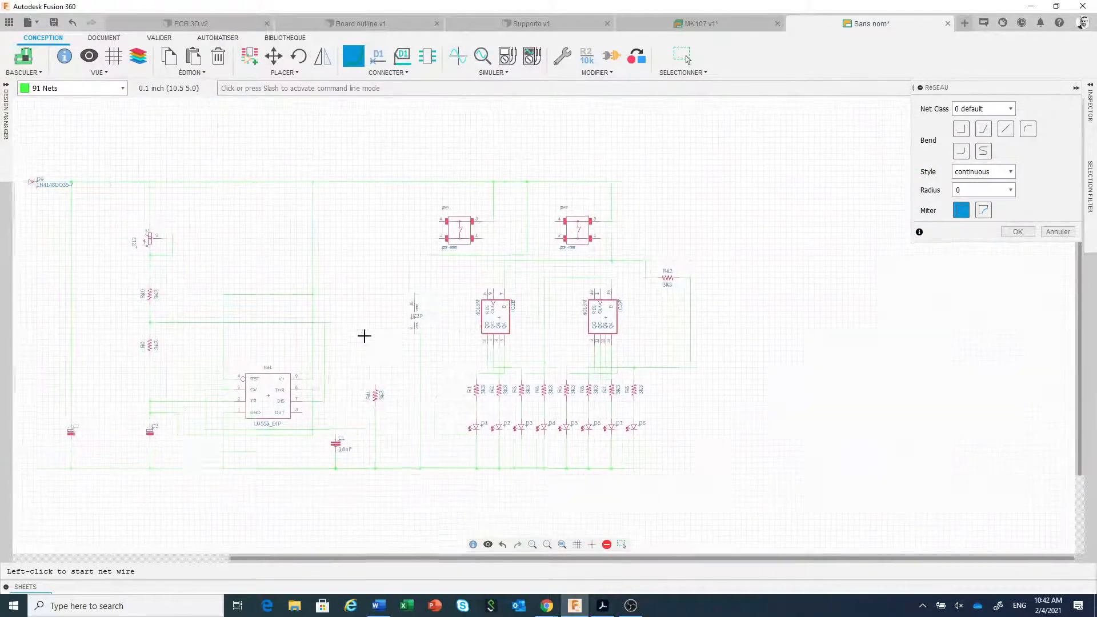
pyautogui.scroll(1, 467, 325)
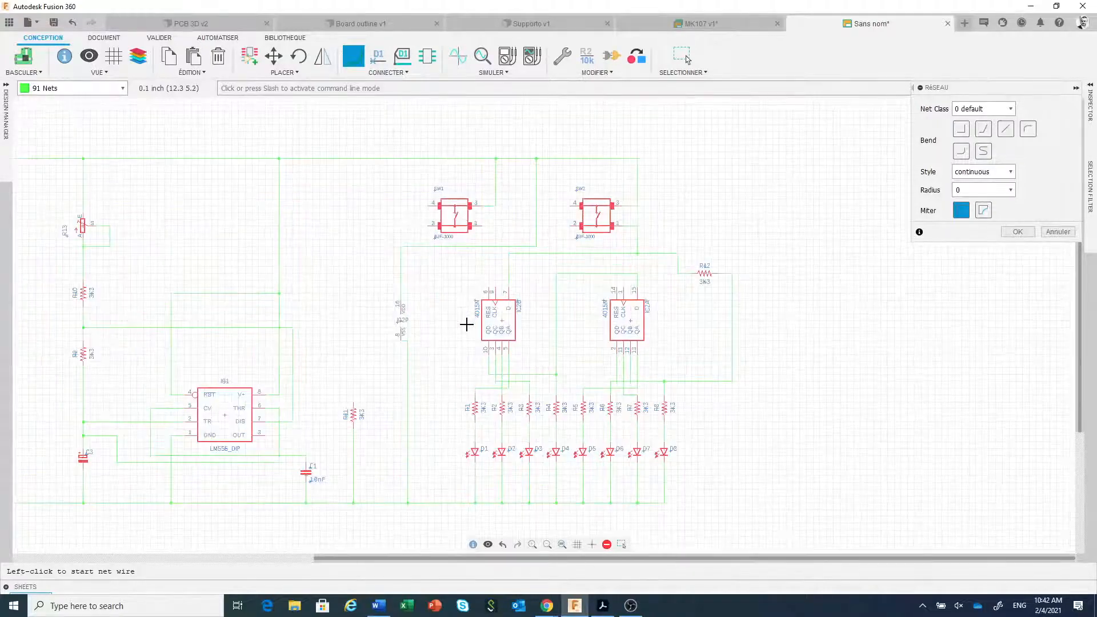
pyautogui.scroll(1, 466, 324)
pyautogui.moveTo(467, 324); pyautogui.dragTo(502, 376, button='middle')
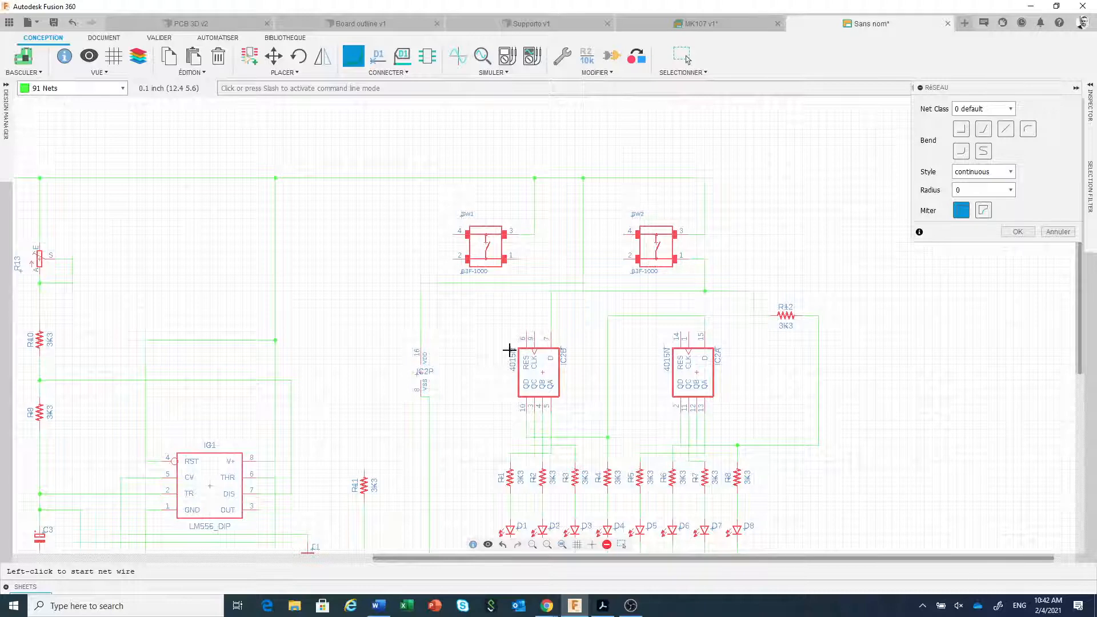
pyautogui.moveTo(416, 429); pyautogui.dragTo(430, 398, button='middle')
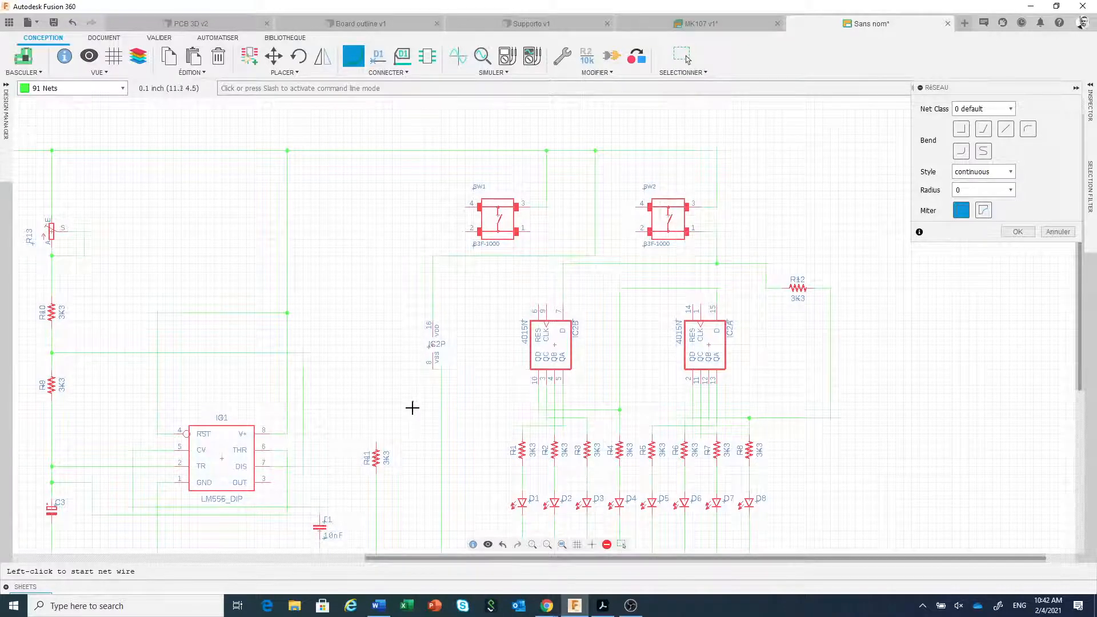
pyautogui.moveTo(461, 401); pyautogui.dragTo(495, 387, button='middle')
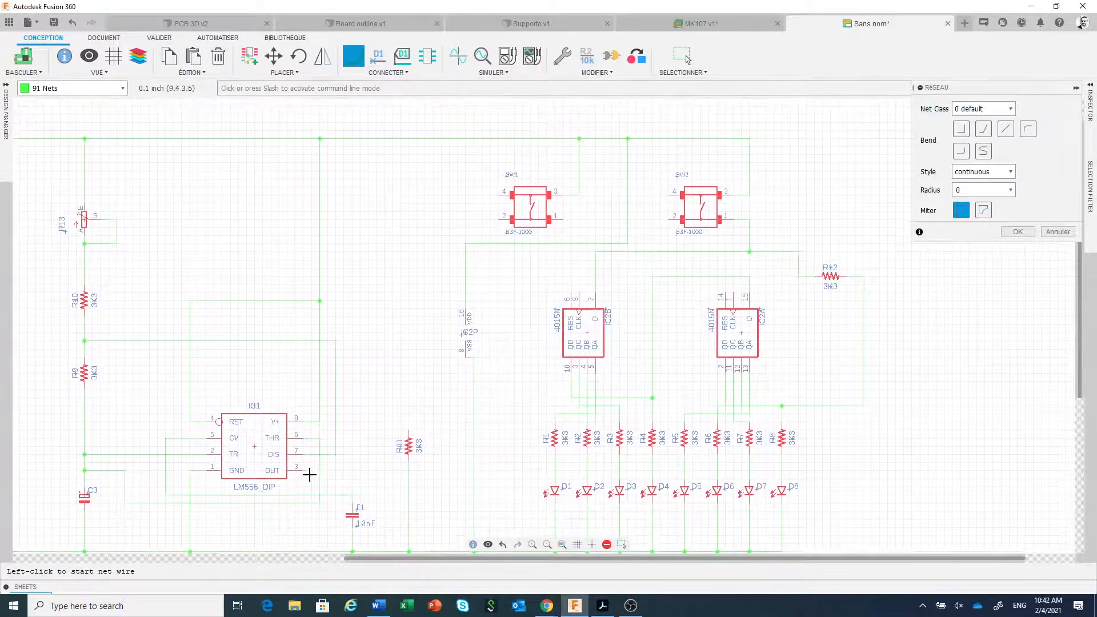
pyautogui.click(303, 471)
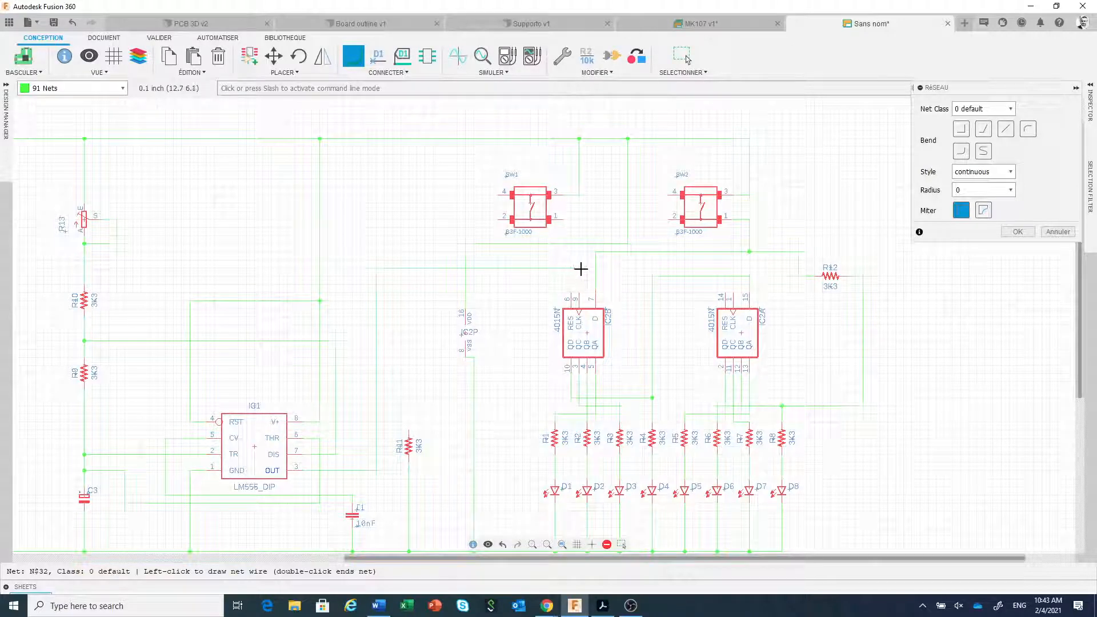
pyautogui.click(579, 294)
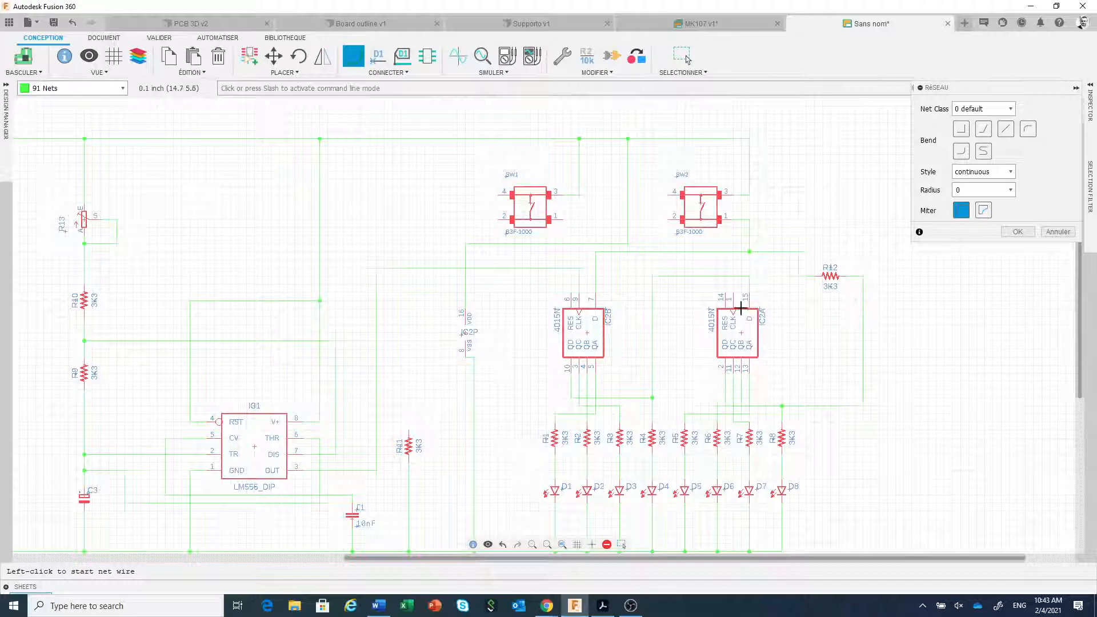
pyautogui.click(731, 292)
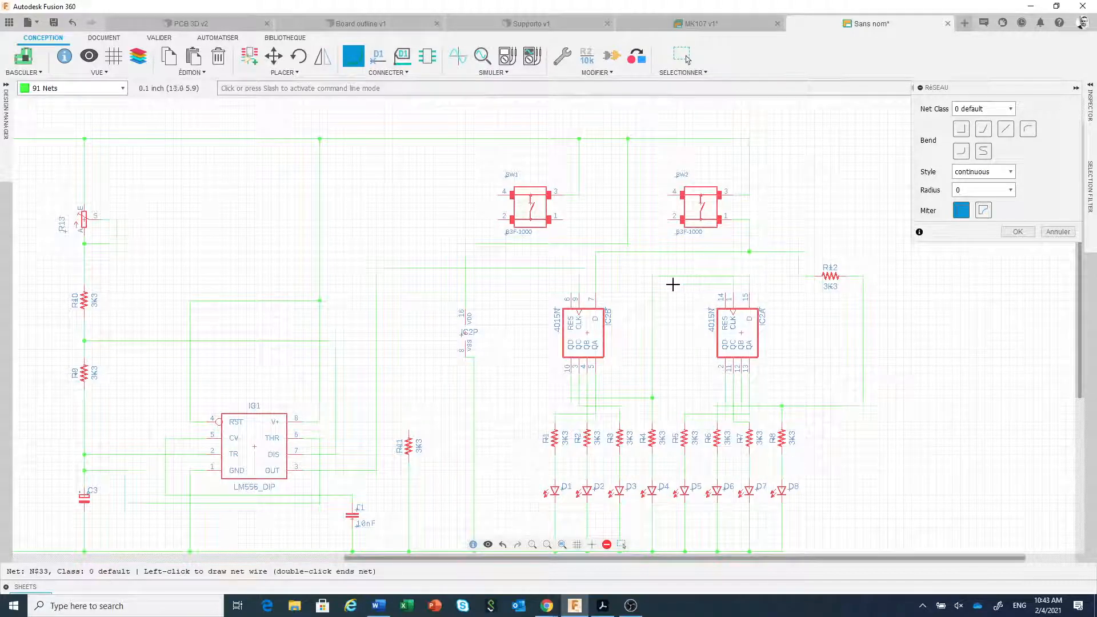
pyautogui.click(578, 283)
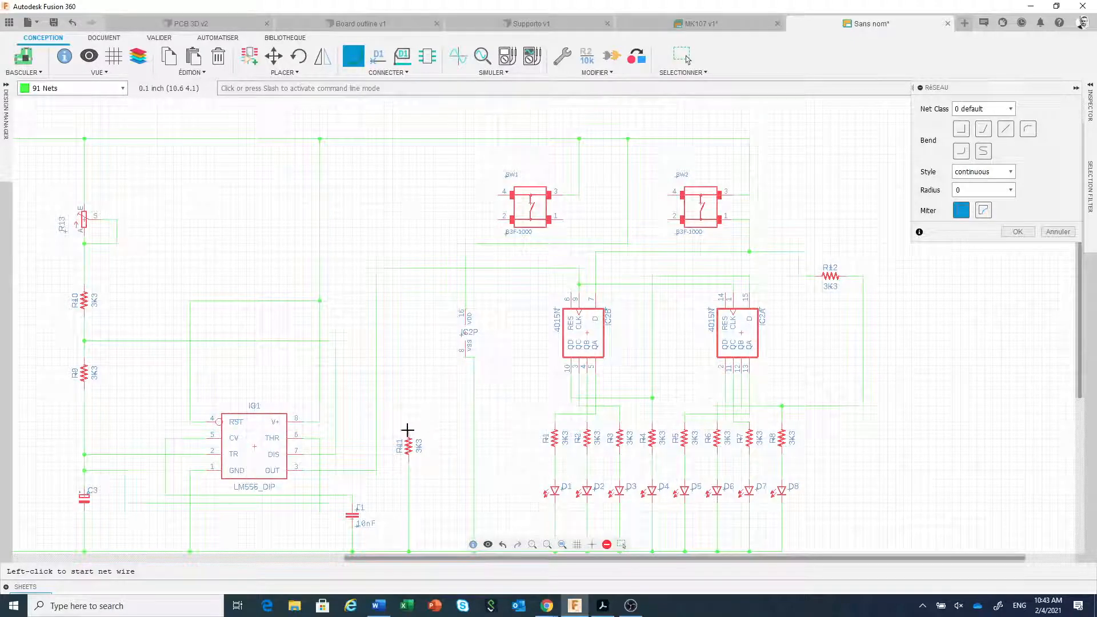
# Wire R11's upper end to SW1's pin 1 and tie the RES pins of IC2A and IC2B to that net.
pyautogui.click(408, 430)
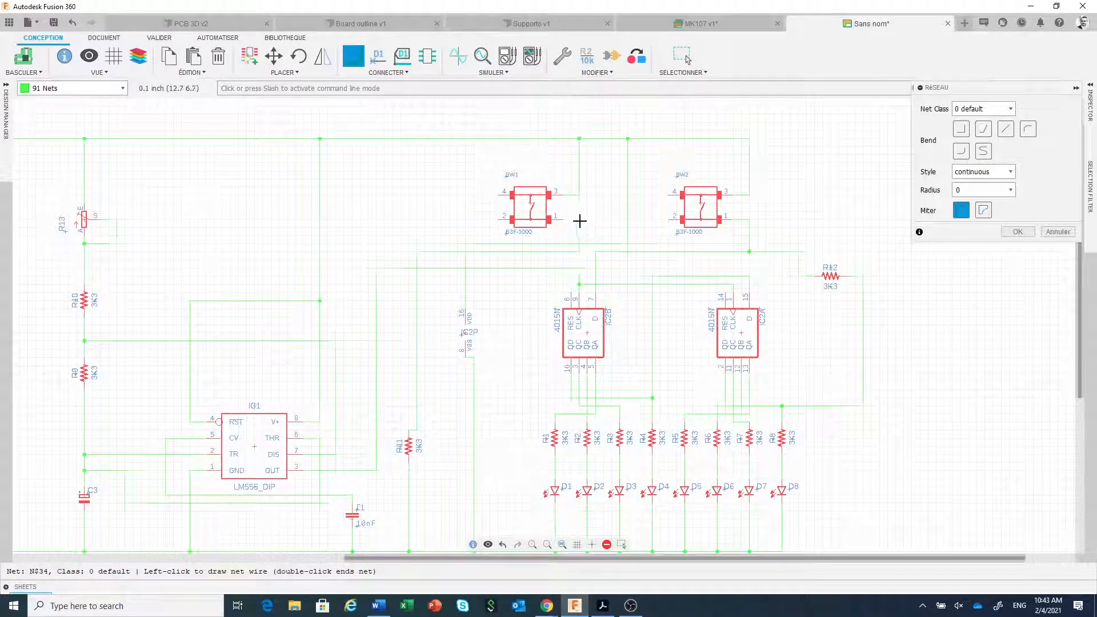
pyautogui.click(561, 219)
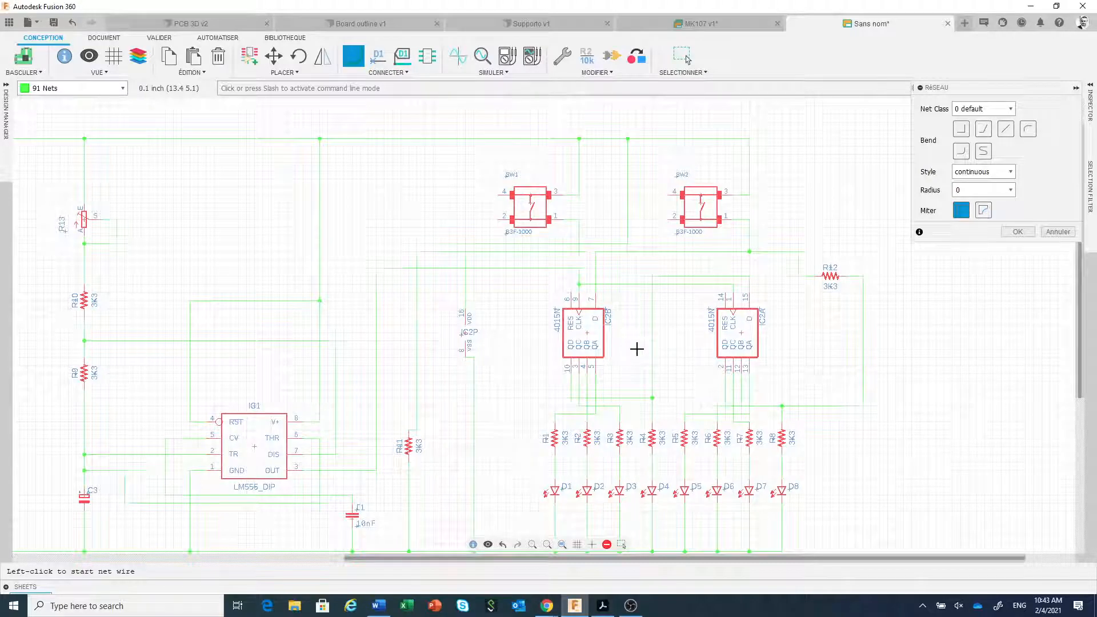
pyautogui.click(725, 293)
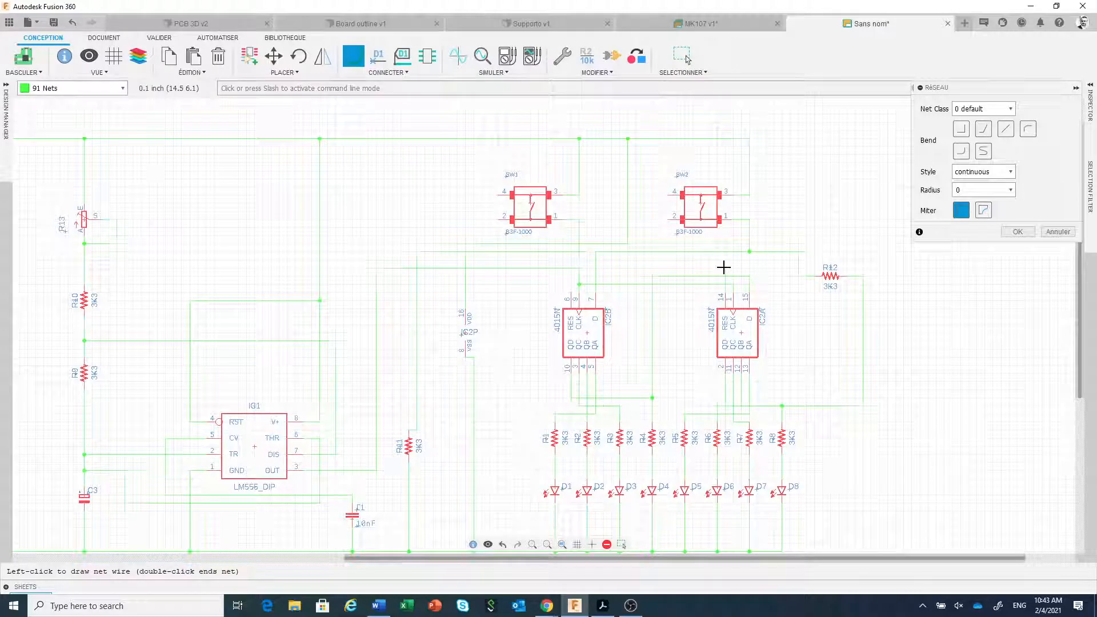
pyautogui.click(724, 268)
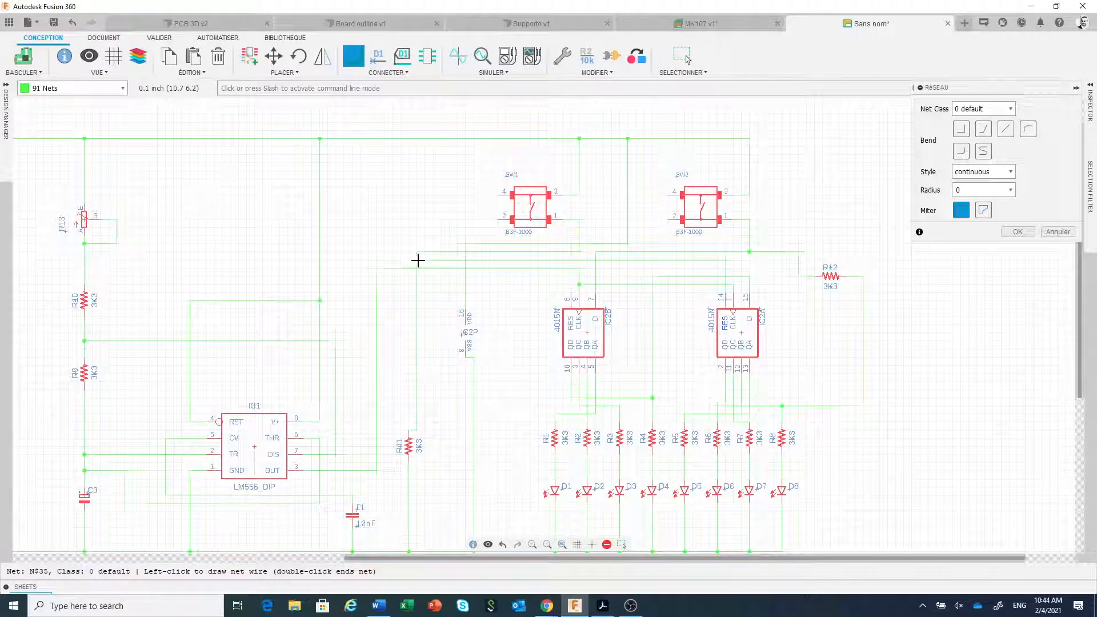
pyautogui.click(416, 261)
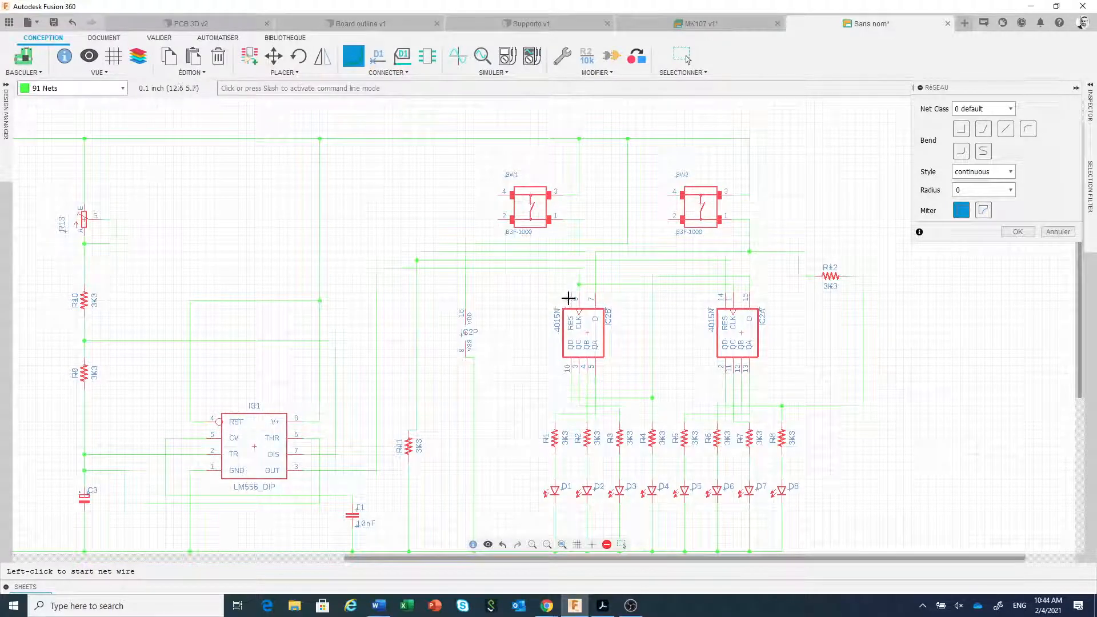
pyautogui.click(571, 291)
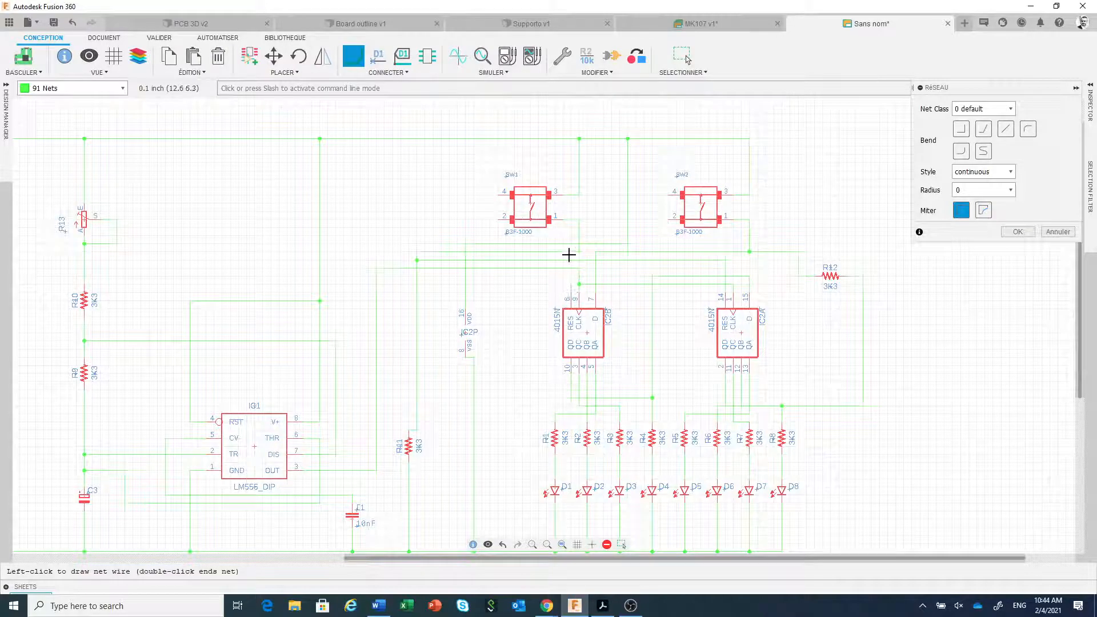
pyautogui.click(569, 251)
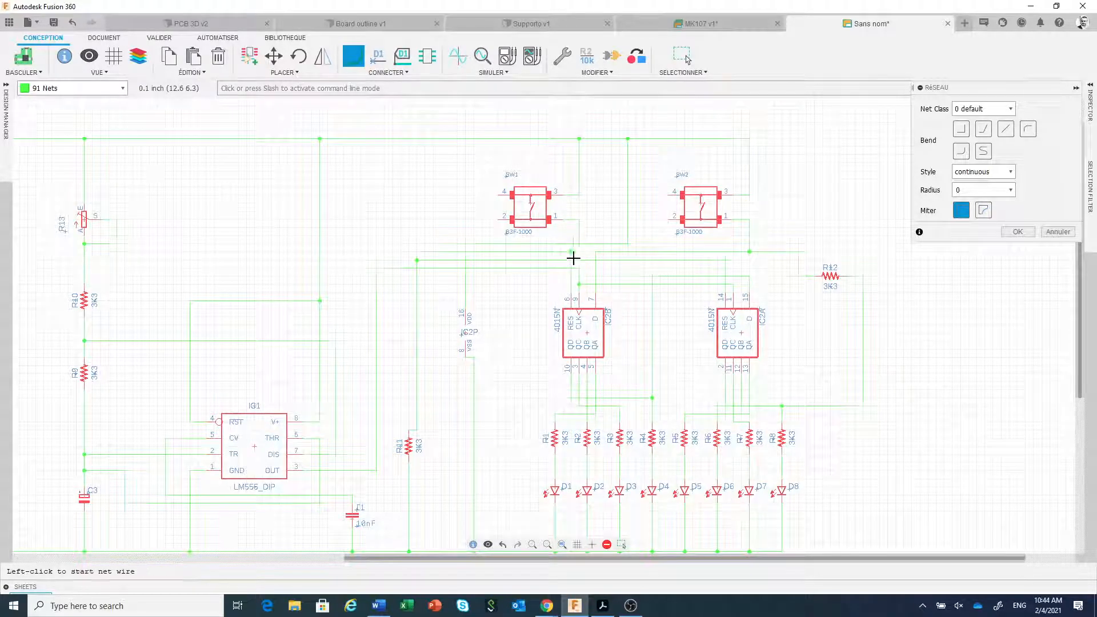
# Finish the net command and save the schematic as Schéma in the Demo Fra folder.
pyautogui.scroll(-2, 580, 344)
pyautogui.scroll(-1, 579, 344)
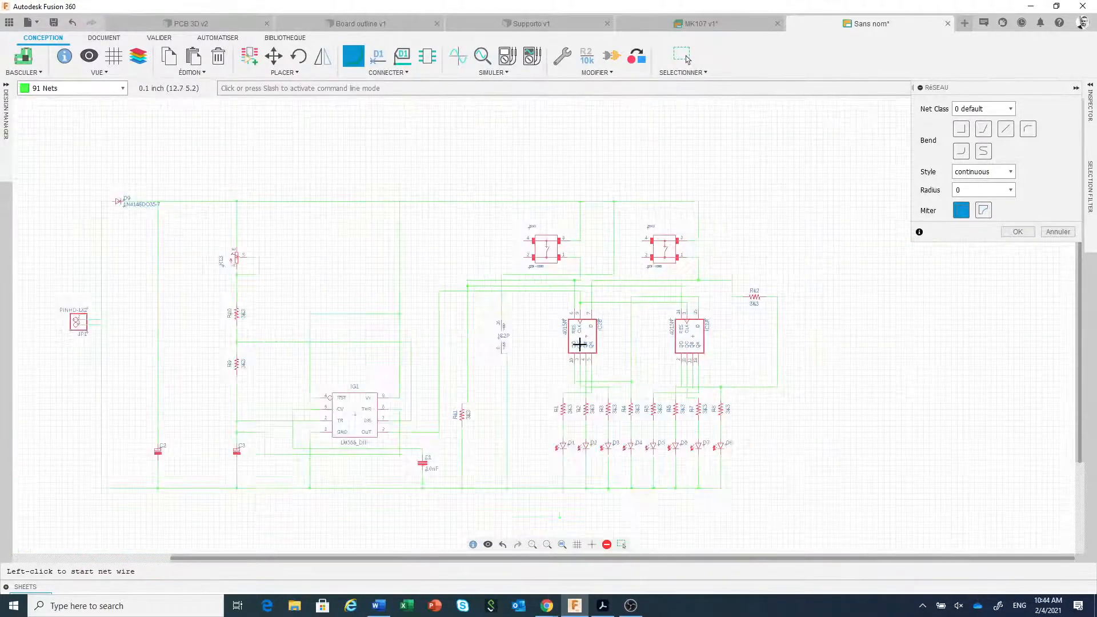
pyautogui.moveTo(579, 344); pyautogui.dragTo(663, 321, button='middle')
pyautogui.scroll(2, 605, 380)
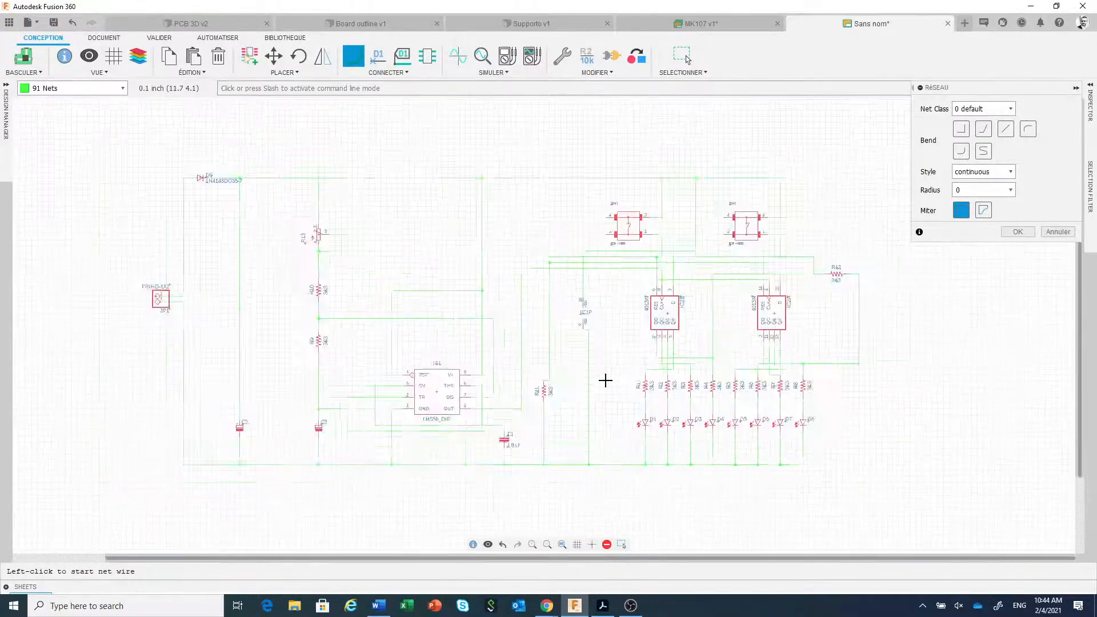
pyautogui.scroll(-1, 605, 380)
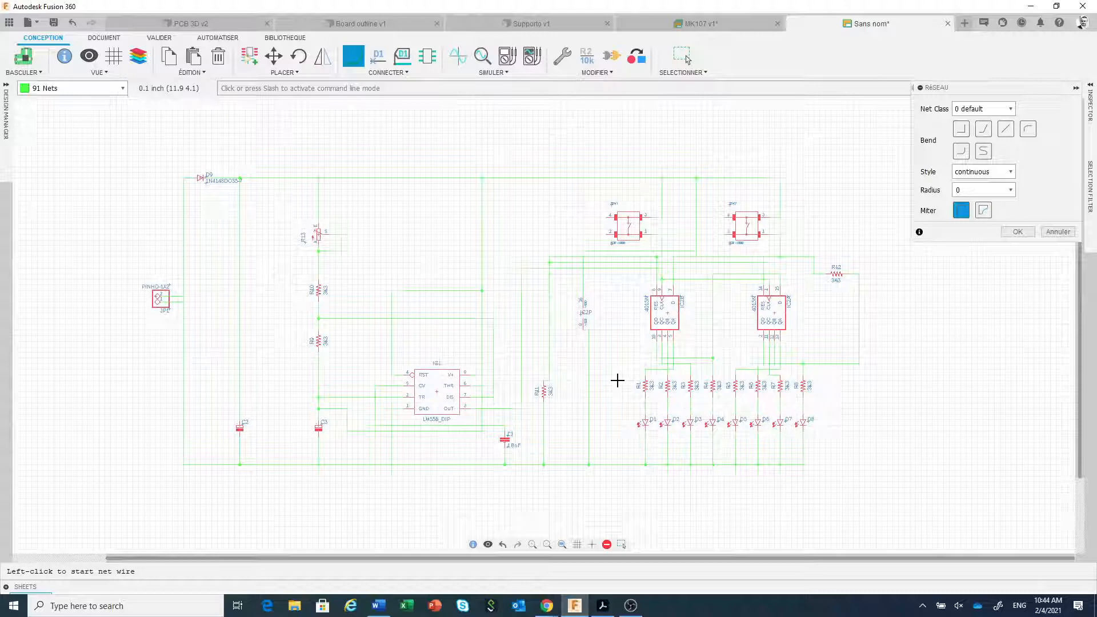
pyautogui.click(1018, 232)
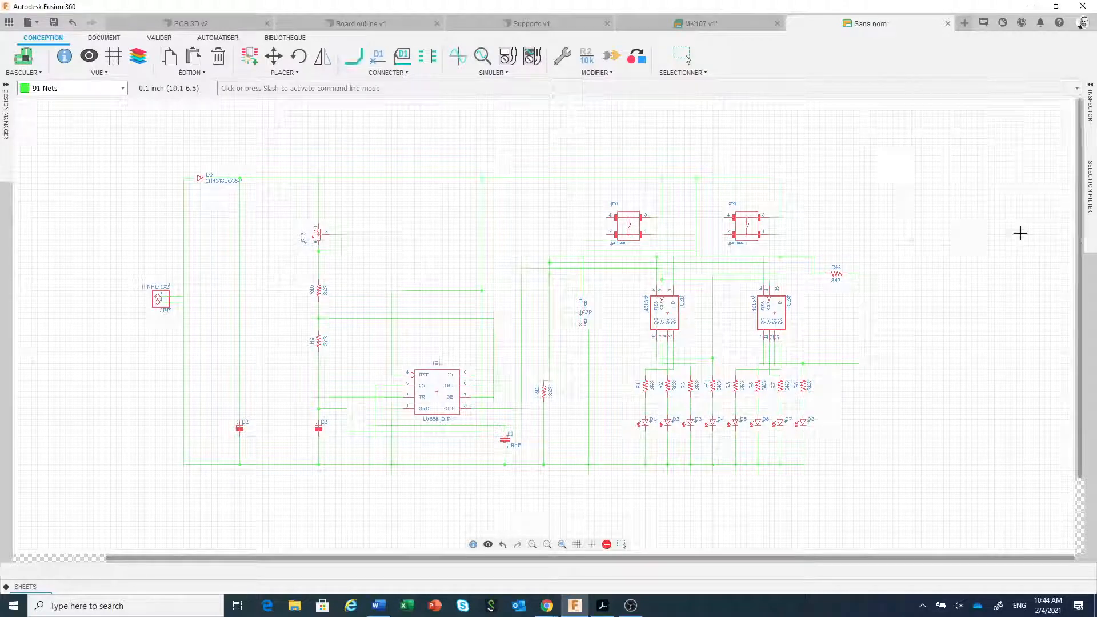
pyautogui.click(54, 23)
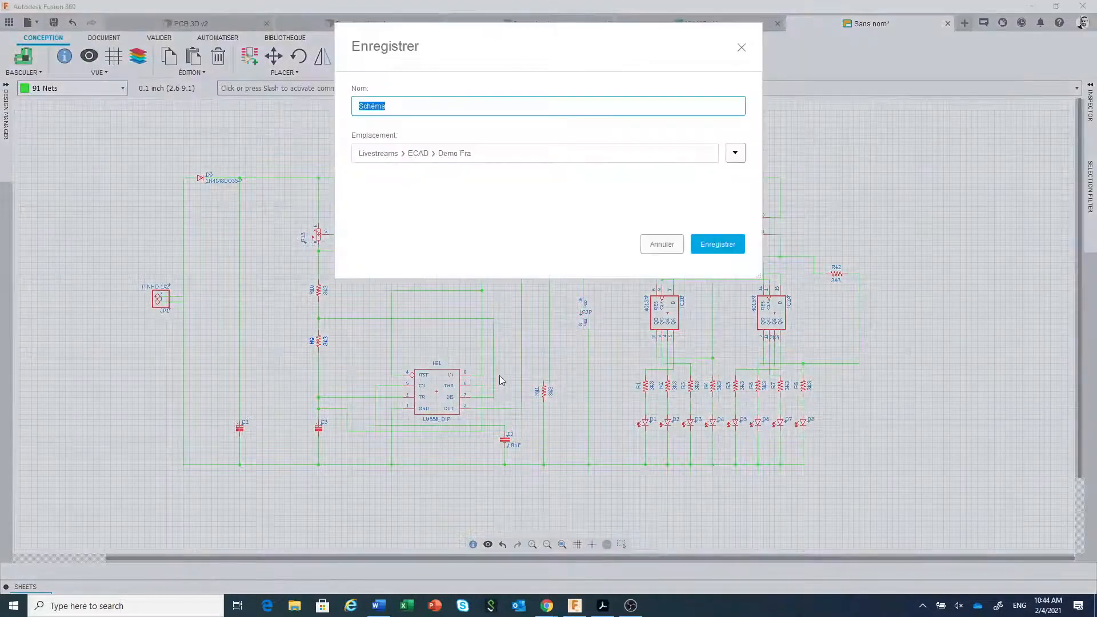
pyautogui.click(713, 250)
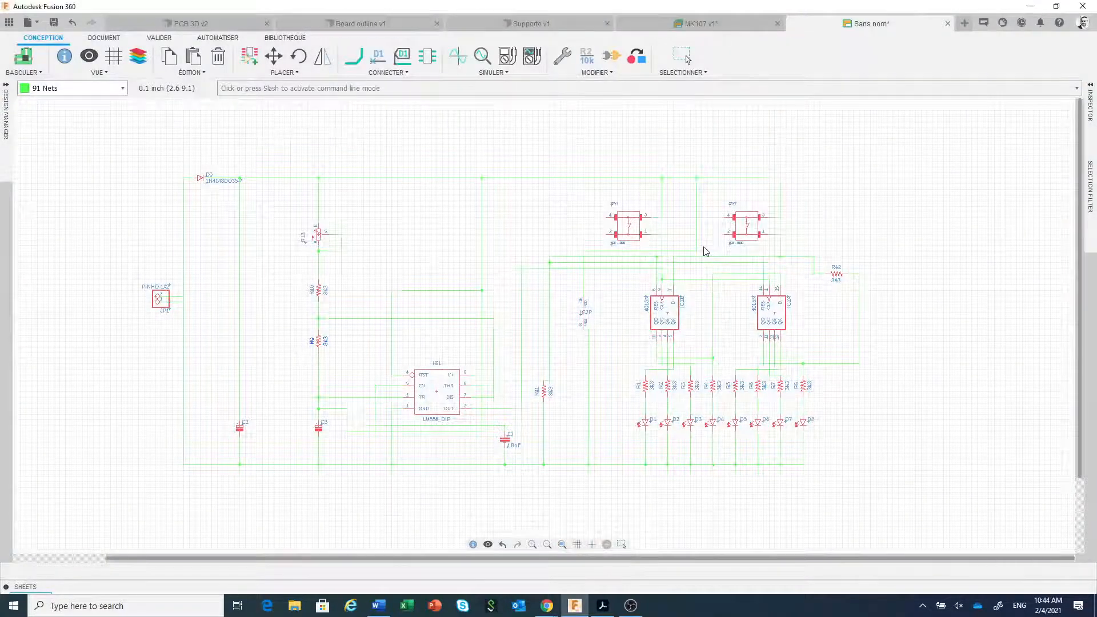
# Switch from the schematic to its printed circuit board document and save it under the name PCB.
pyautogui.press('g')
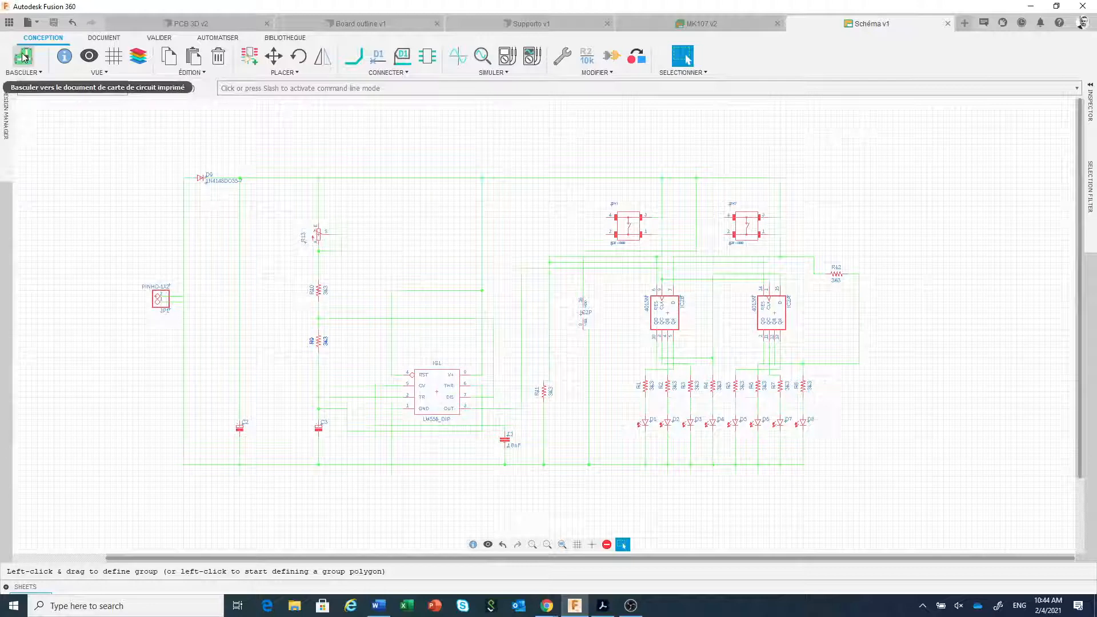
pyautogui.click(24, 58)
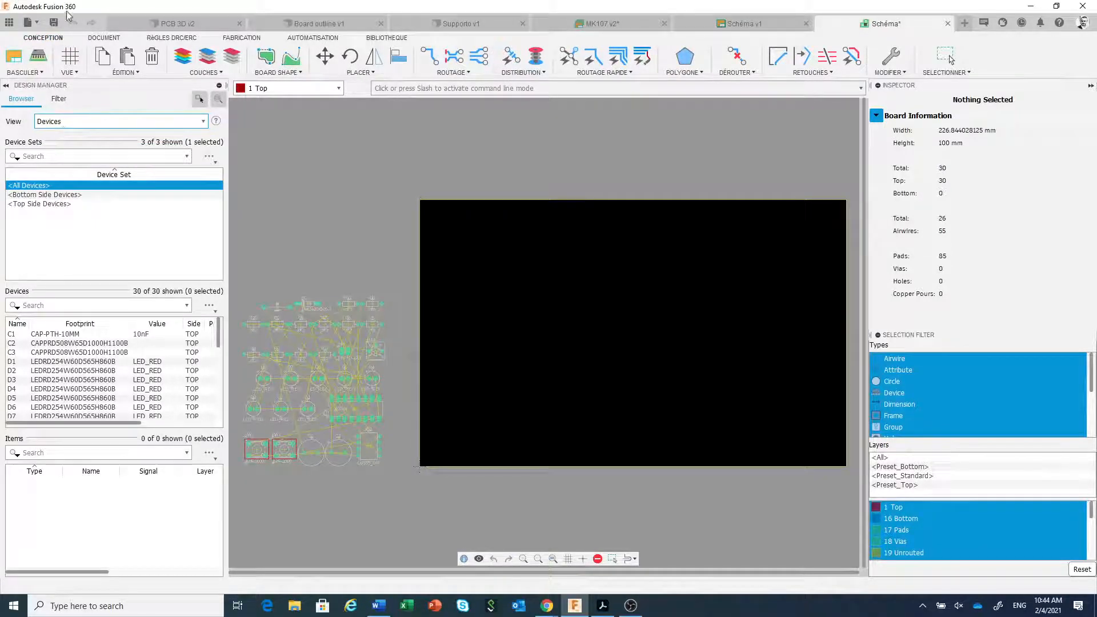
pyautogui.click(53, 22)
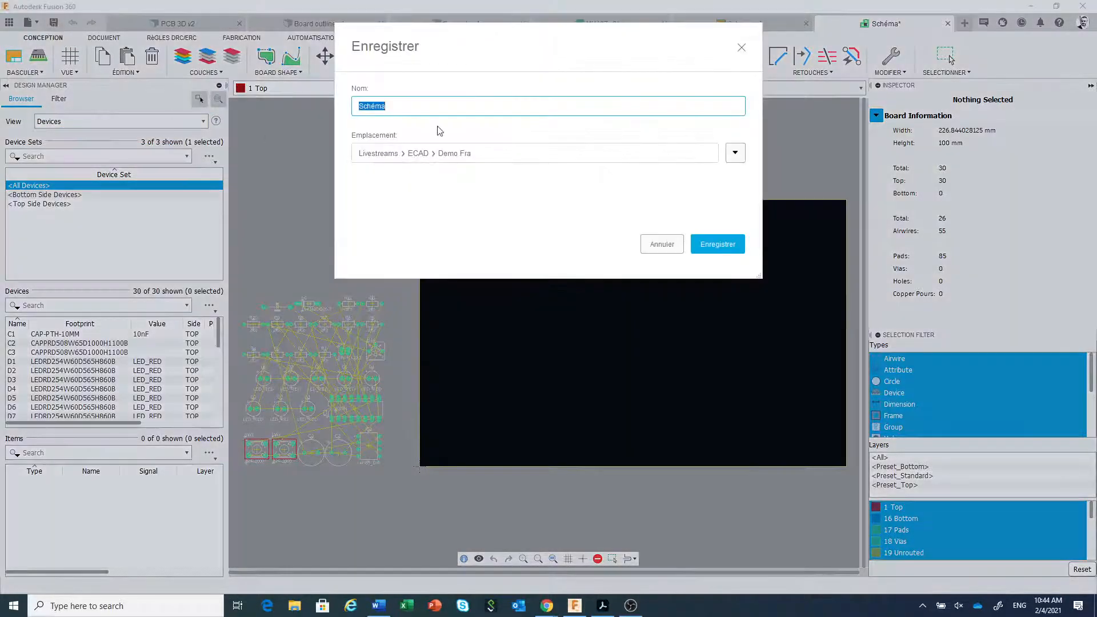
pyautogui.write('PCB')
pyautogui.click(715, 243)
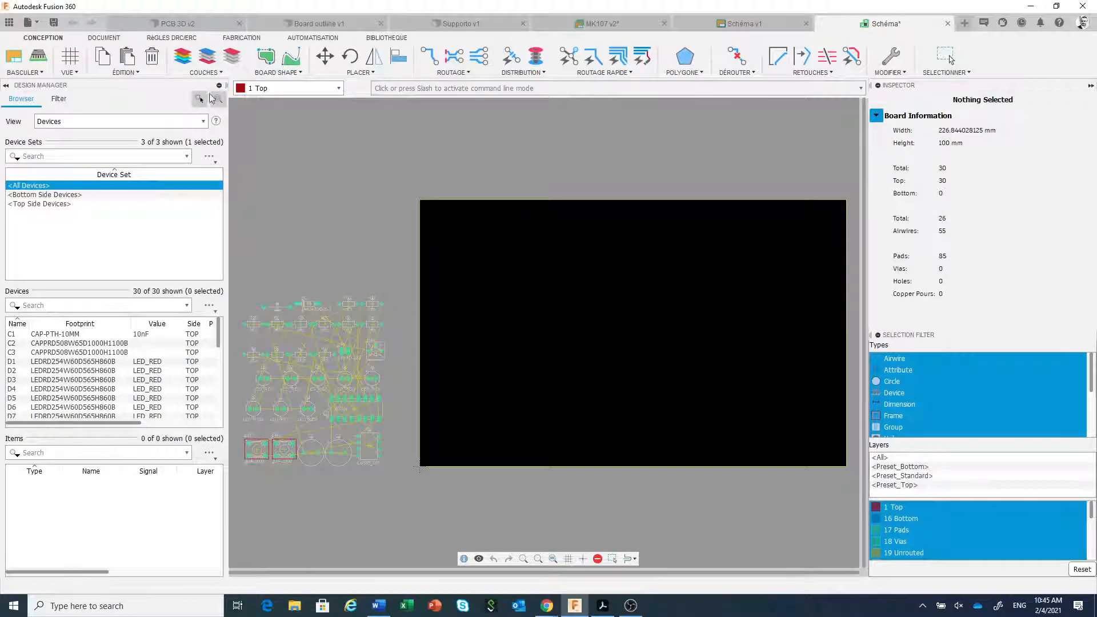
# Collapse the Design Manager and Inspector panels and bring the unplaced components and the whole board into view.
pyautogui.click(5, 86)
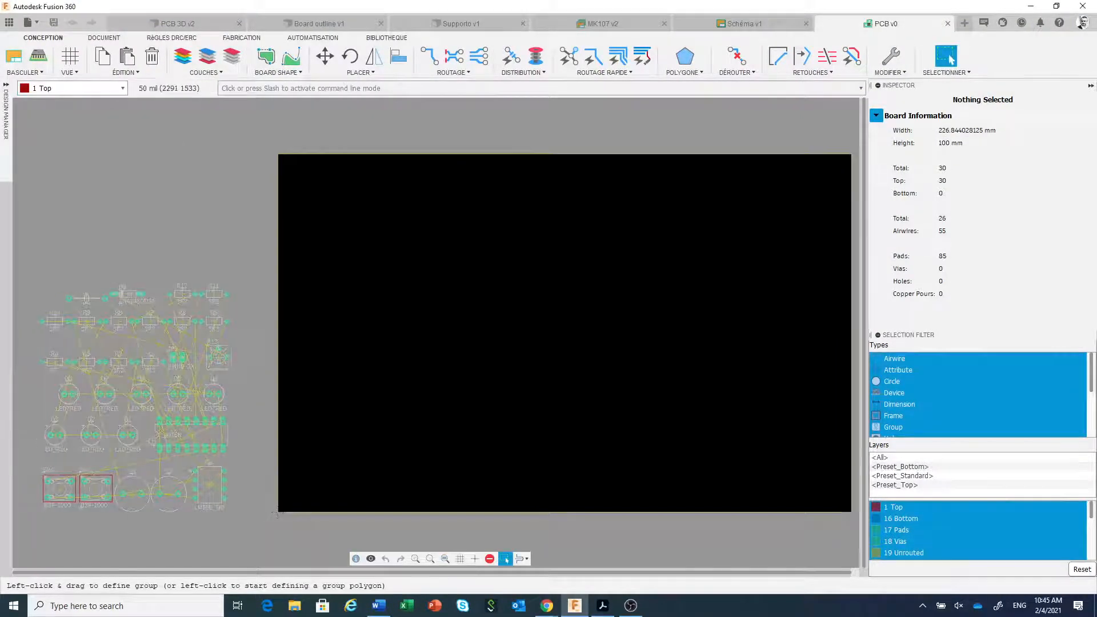
pyautogui.click(1091, 85)
pyautogui.scroll(-1, 685, 332)
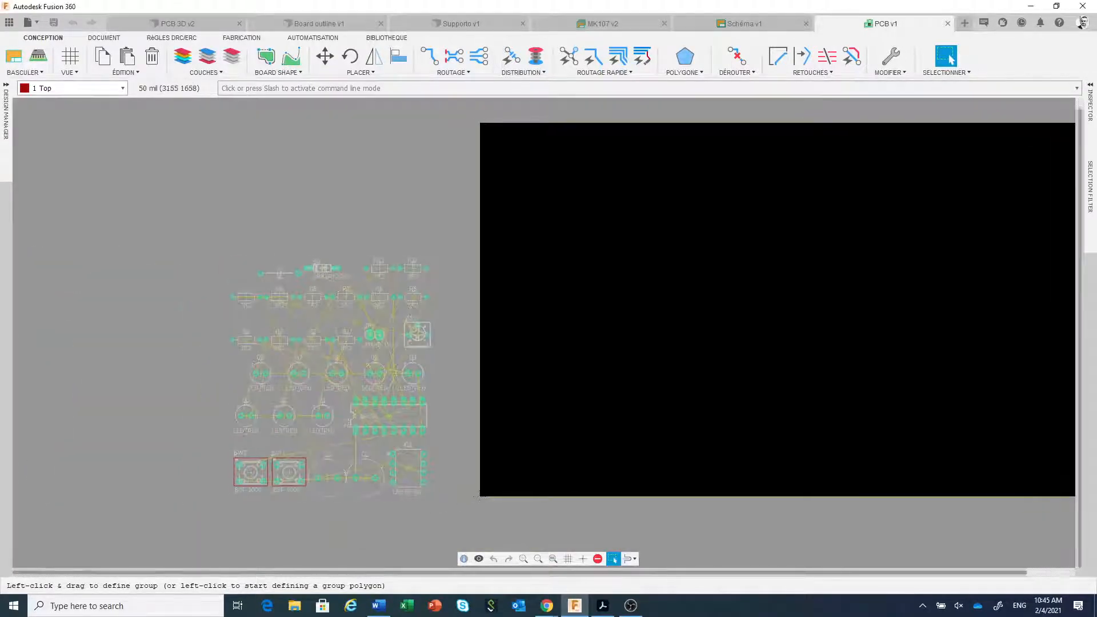
pyautogui.scroll(2, 453, 399)
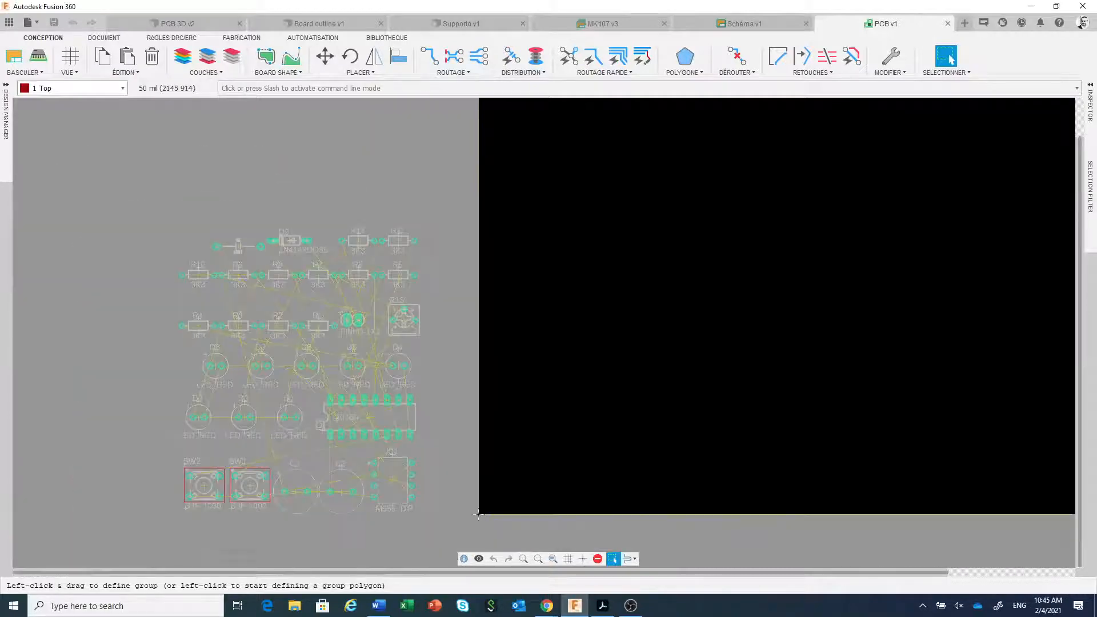
pyautogui.scroll(-1, 733, 407)
pyautogui.moveTo(733, 406); pyautogui.dragTo(611, 436, button='middle')
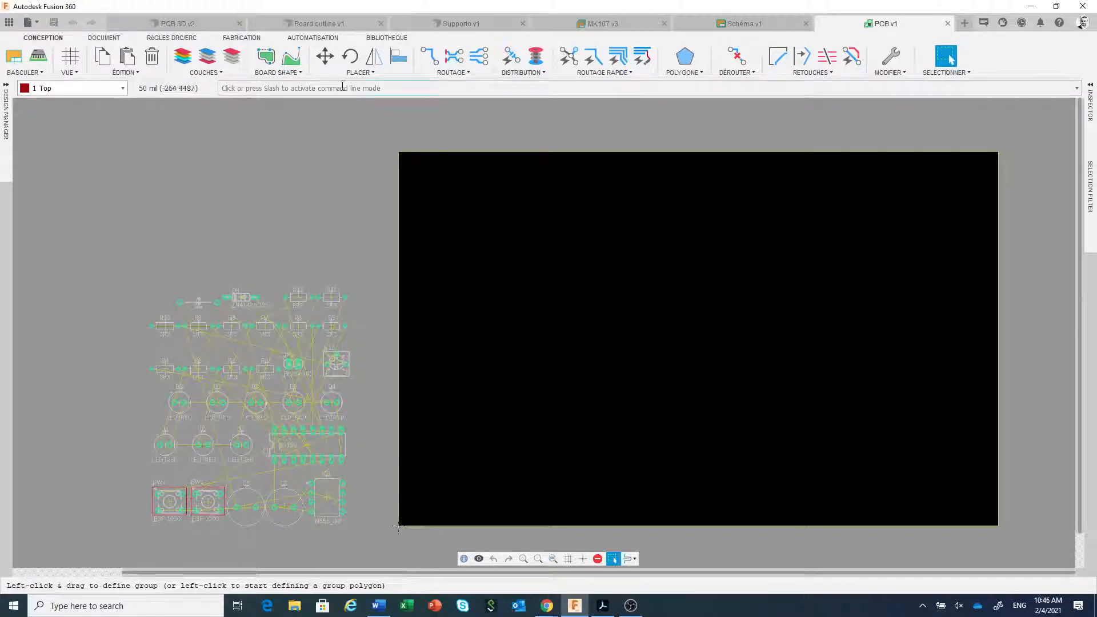
# Open the Board outline design and inspect the dimensions of its board sketch in sketch editing, then finish the sketch.
pyautogui.click(336, 24)
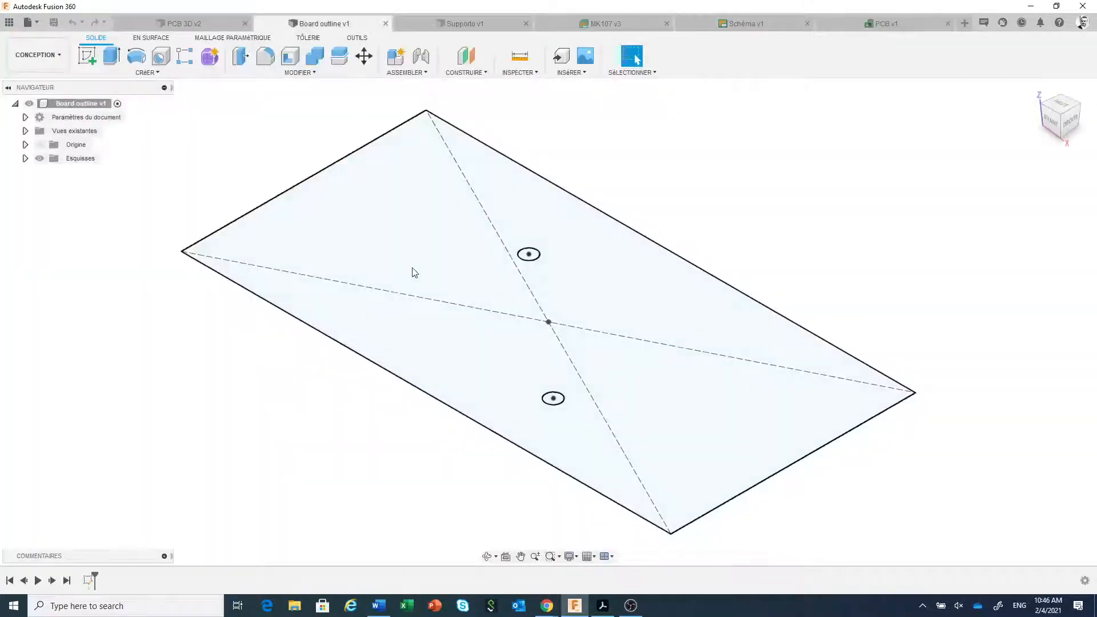
pyautogui.scroll(1, 414, 272)
pyautogui.scroll(-2, 414, 273)
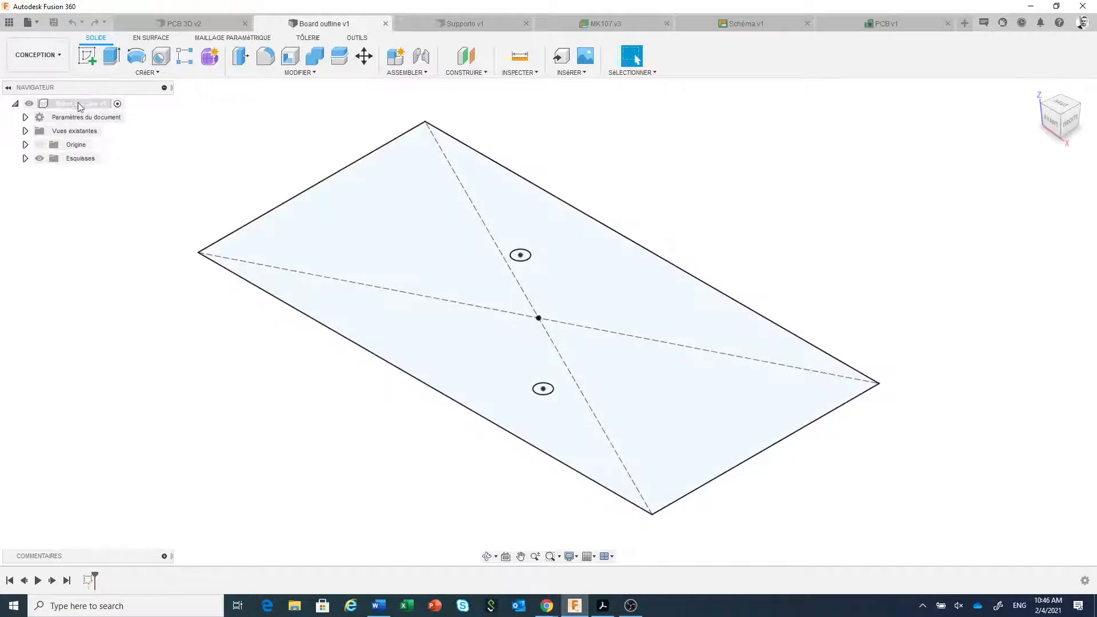
pyautogui.click(93, 105)
pyautogui.click(89, 582)
pyautogui.rightClick(89, 582)
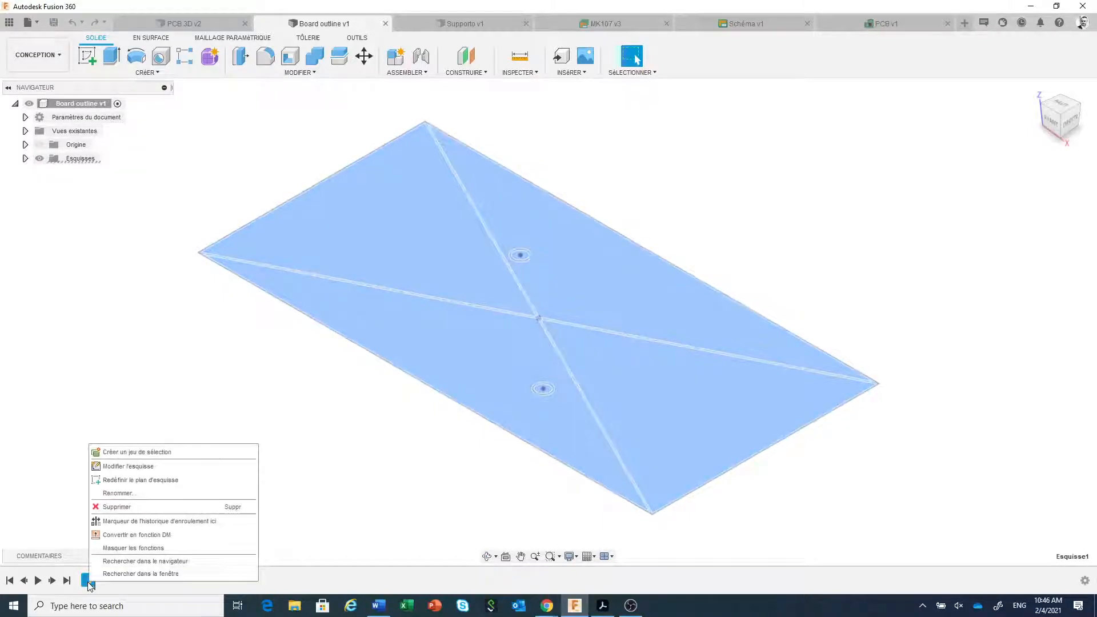
pyautogui.click(146, 473)
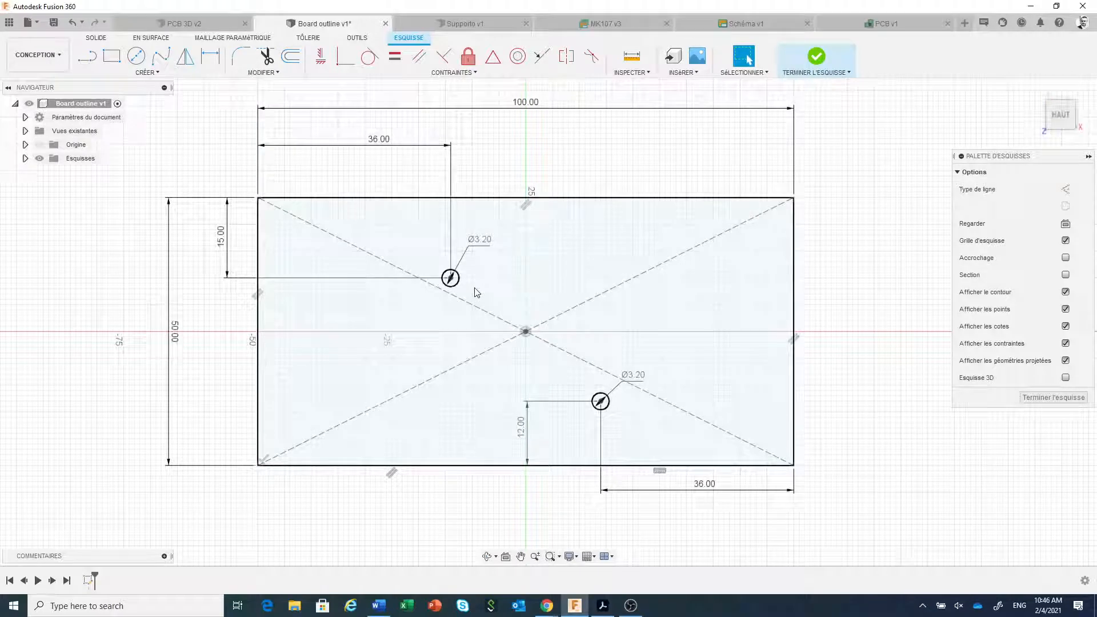
pyautogui.click(816, 57)
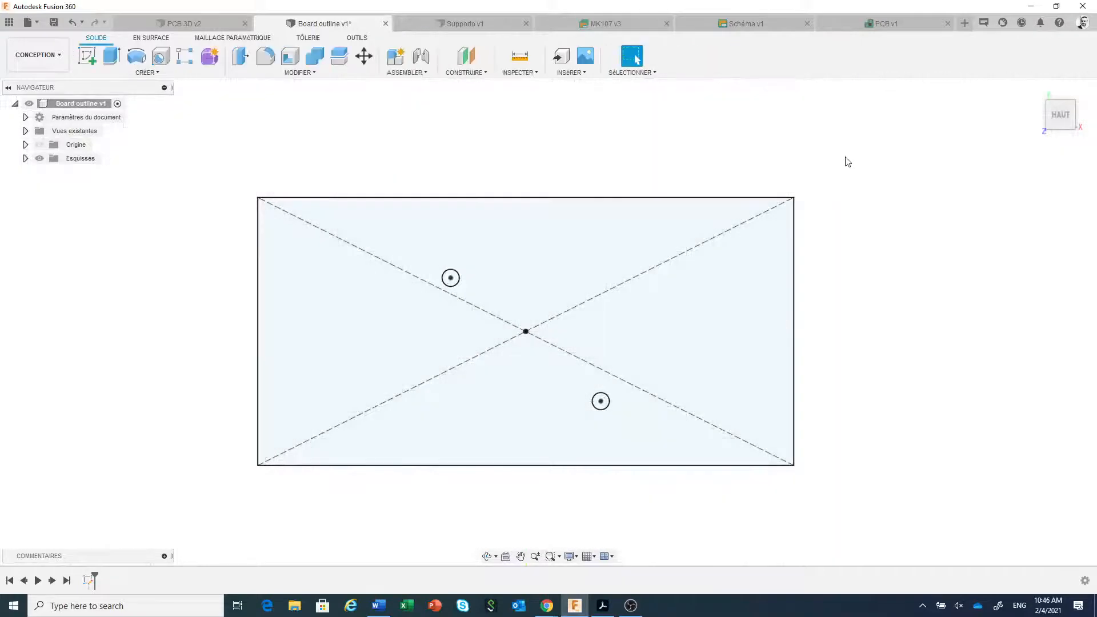
# Create a 3D PCB from the rectangular outline profile, excluding the two circular mounting holes.
pyautogui.click(164, 74)
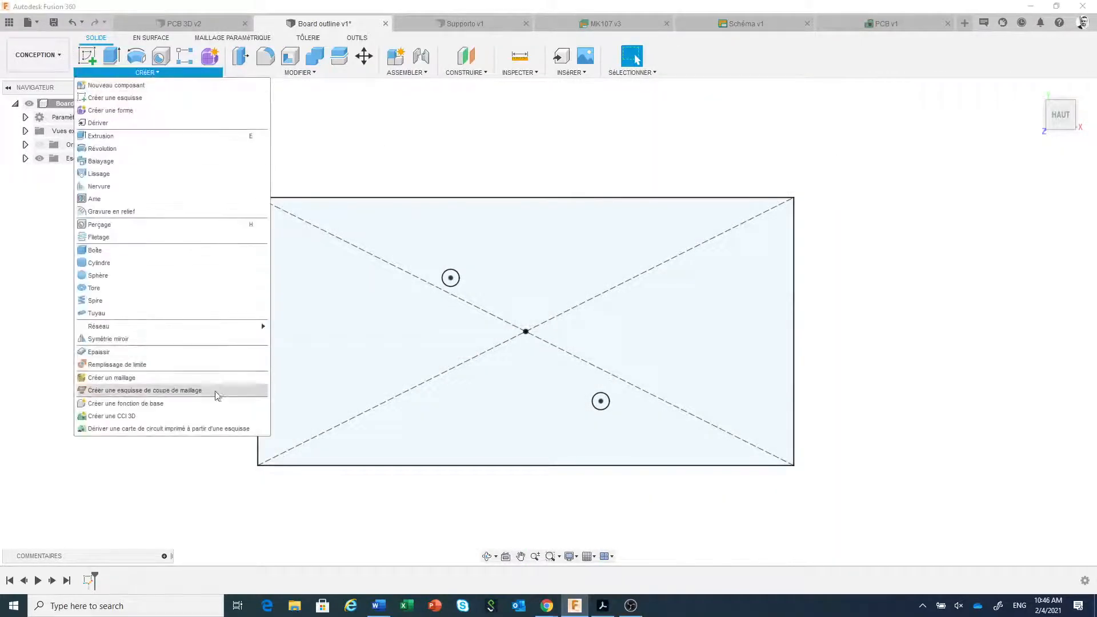
pyautogui.click(114, 417)
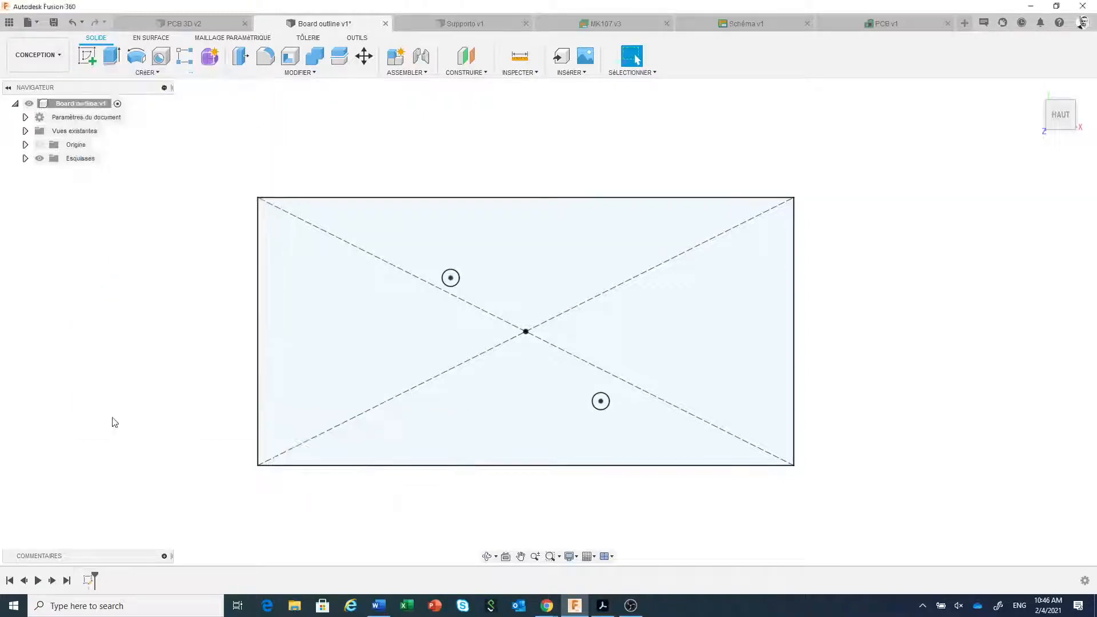
pyautogui.click(745, 319)
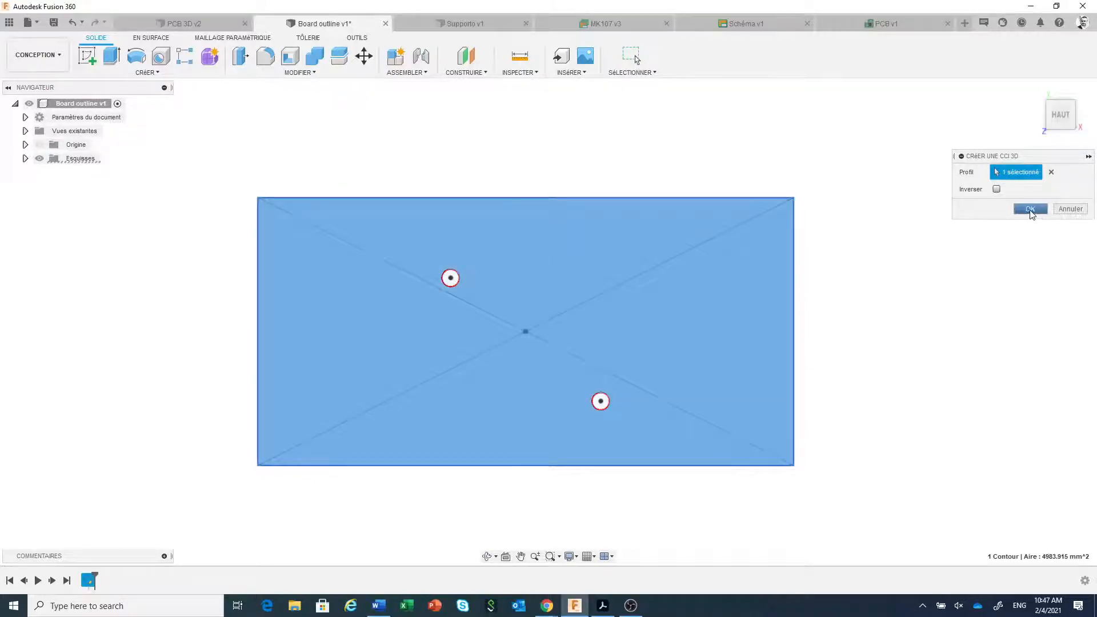
pyautogui.click(1030, 209)
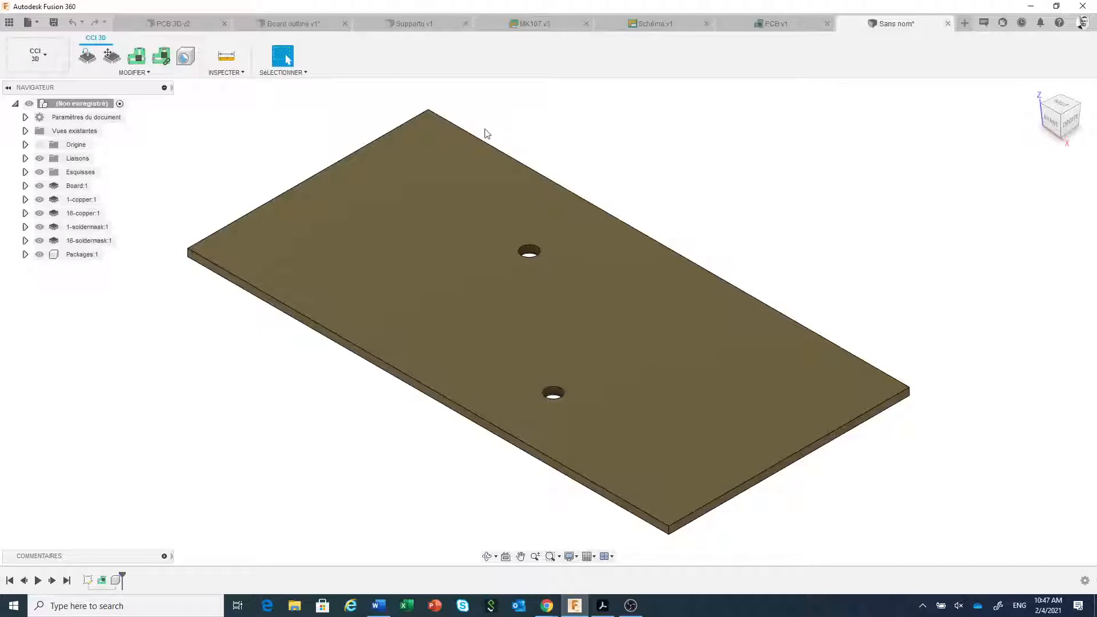
# Save the new 3D board as PCB 3D in the Demo Fra folder.
pyautogui.click(54, 23)
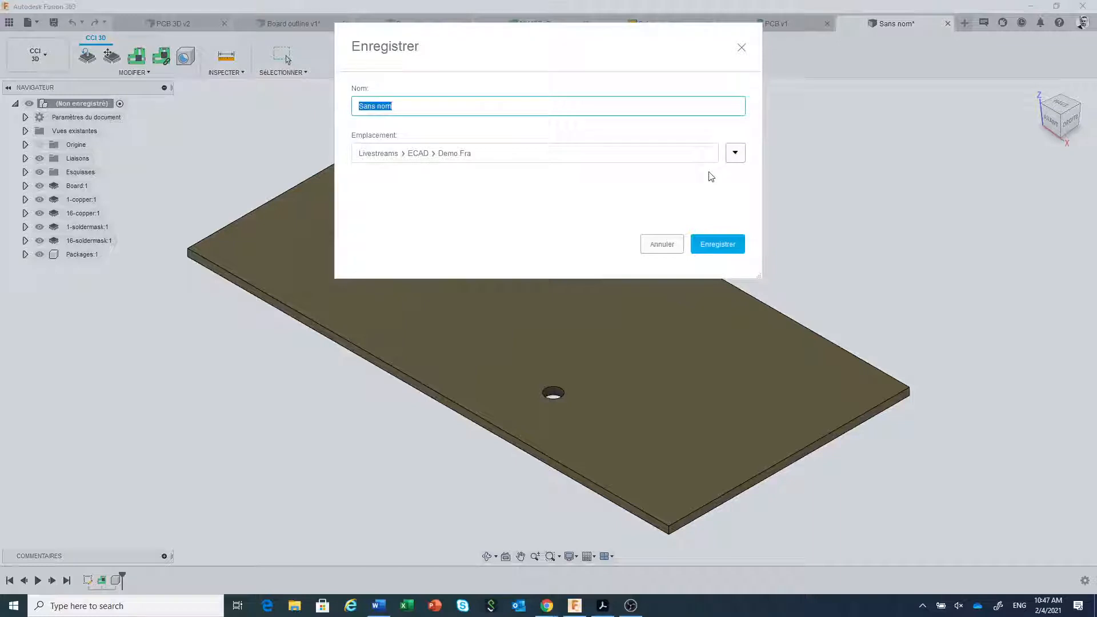
pyautogui.write('PCB 3')
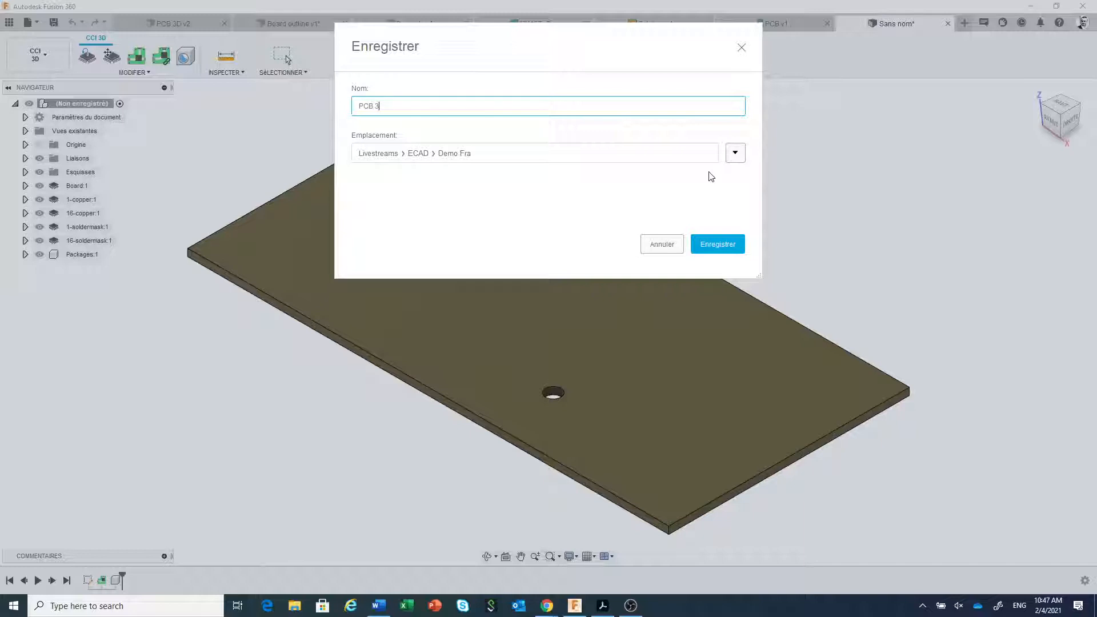
pyautogui.write('D')
pyautogui.click(727, 247)
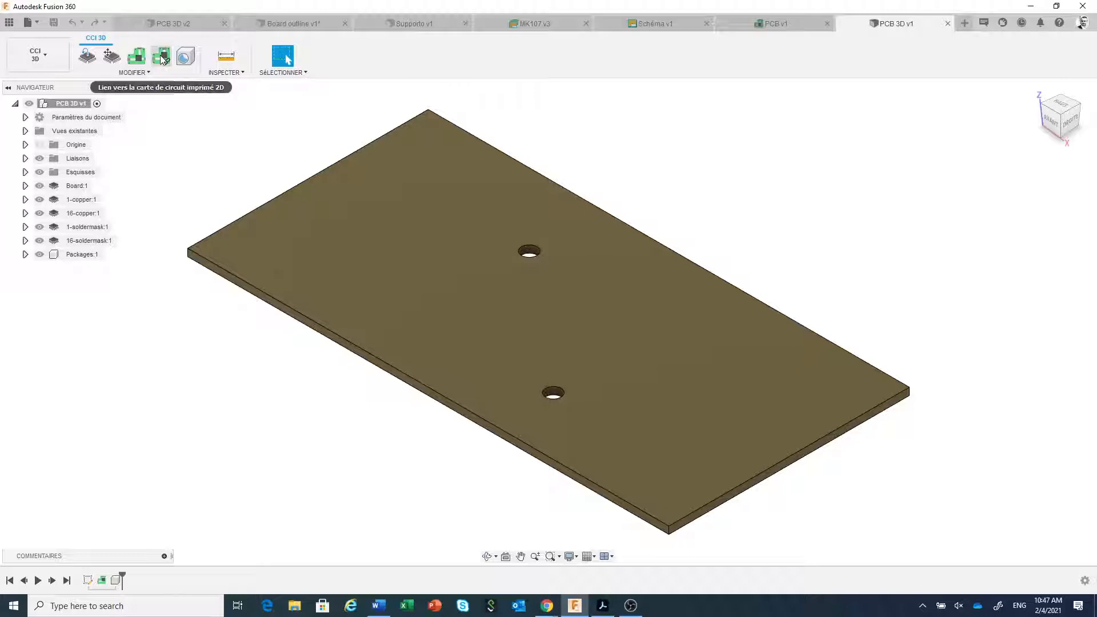
# Link the 3D board to the 2D printed circuit board document PCB in the Demo Fra folder.
pyautogui.click(162, 57)
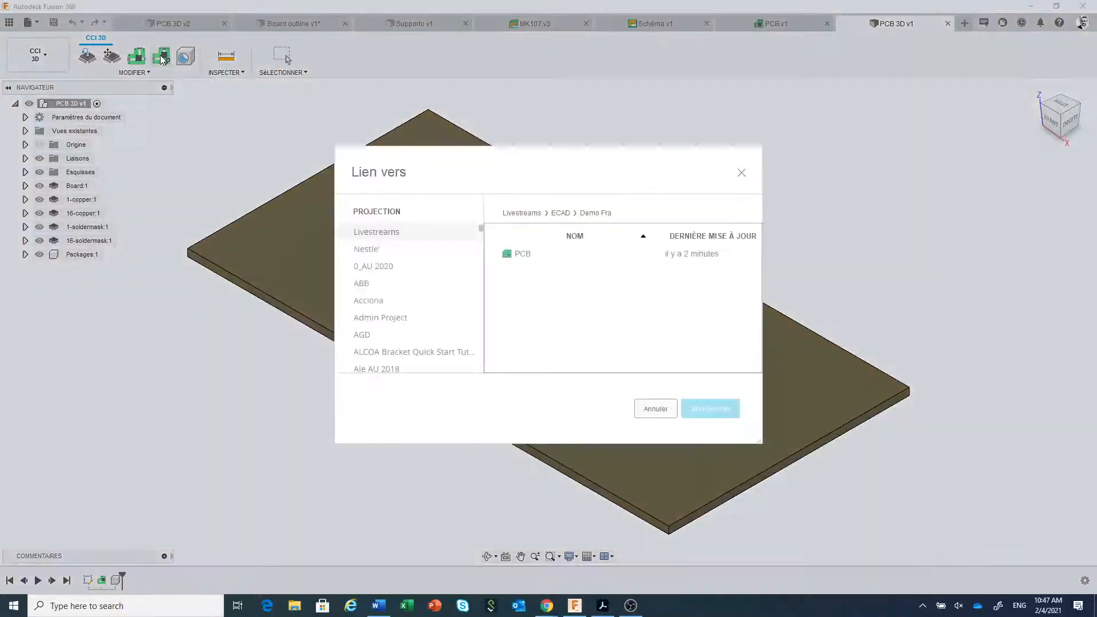
pyautogui.click(521, 257)
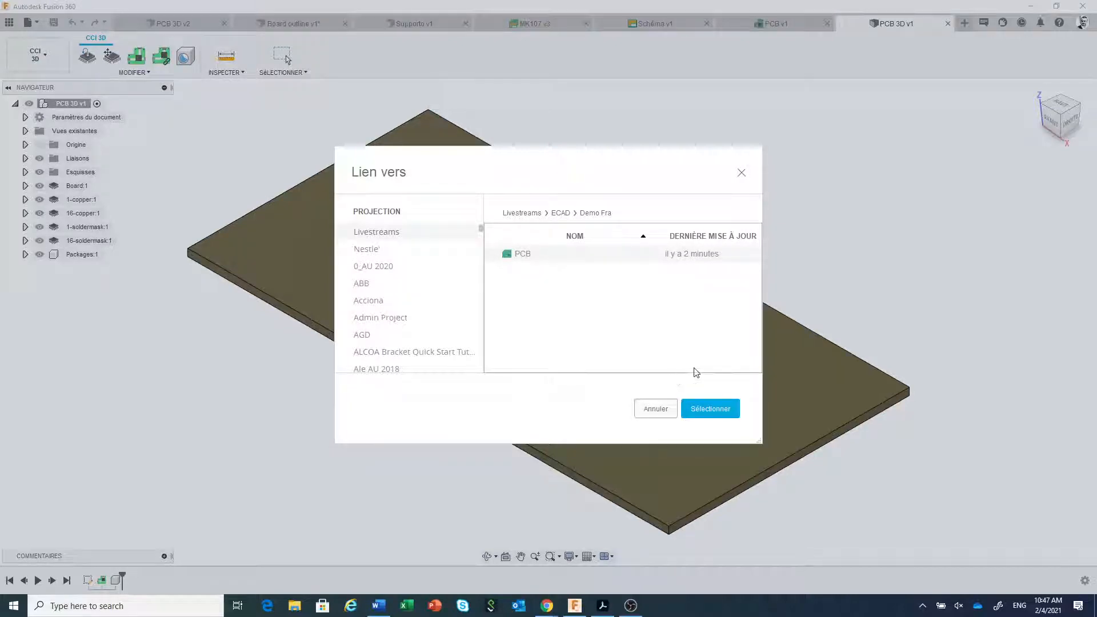
pyautogui.click(712, 409)
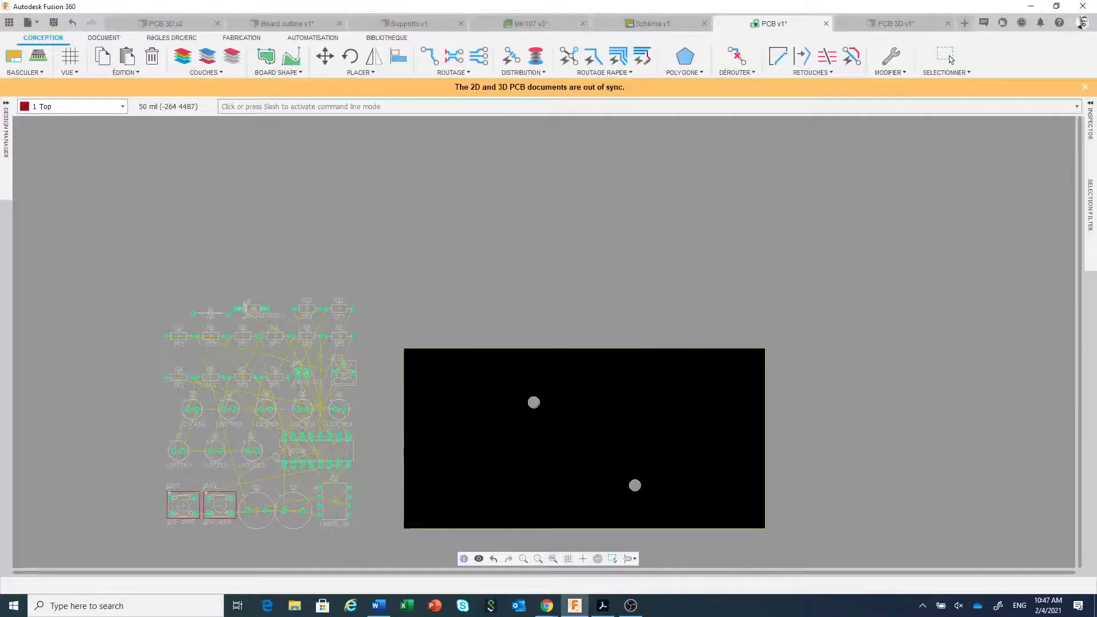
pyautogui.click(946, 57)
pyautogui.scroll(1, 592, 422)
pyautogui.moveTo(592, 422); pyautogui.dragTo(637, 340, button='middle')
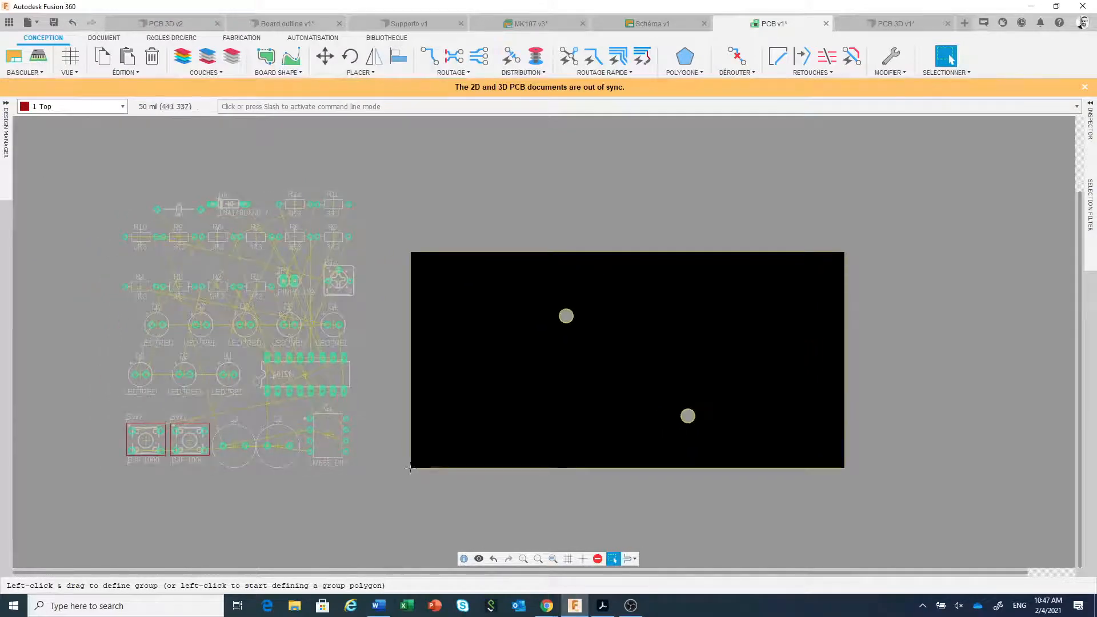
pyautogui.scroll(-1, 384, 465)
pyautogui.scroll(2, 382, 460)
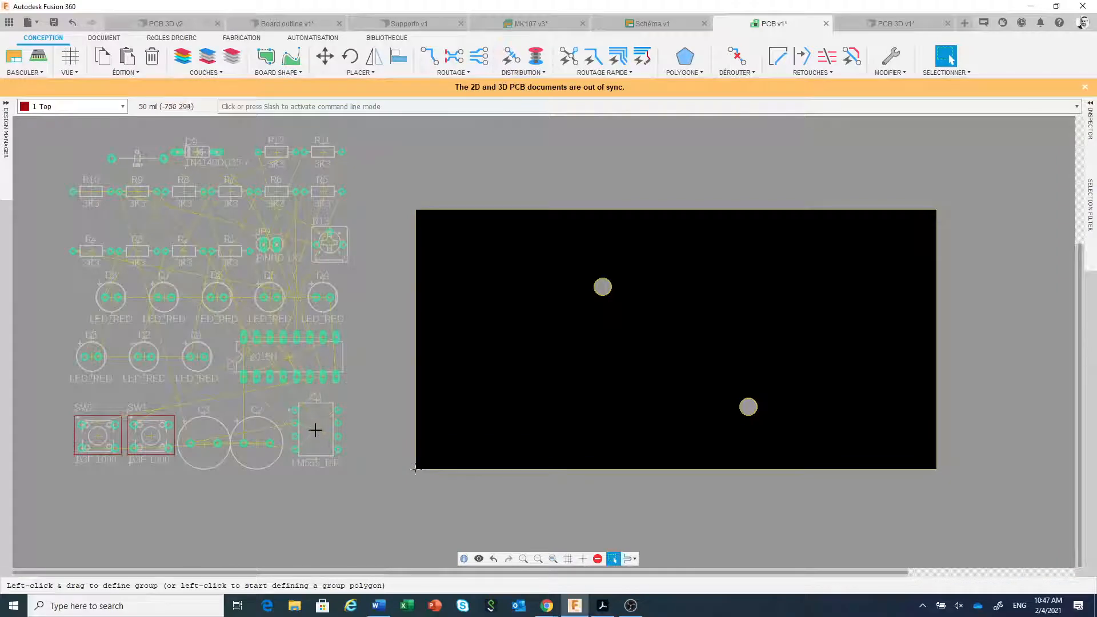
pyautogui.moveTo(316, 430); pyautogui.dragTo(346, 450)
pyautogui.press('Escape')
pyautogui.scroll(3, 319, 435)
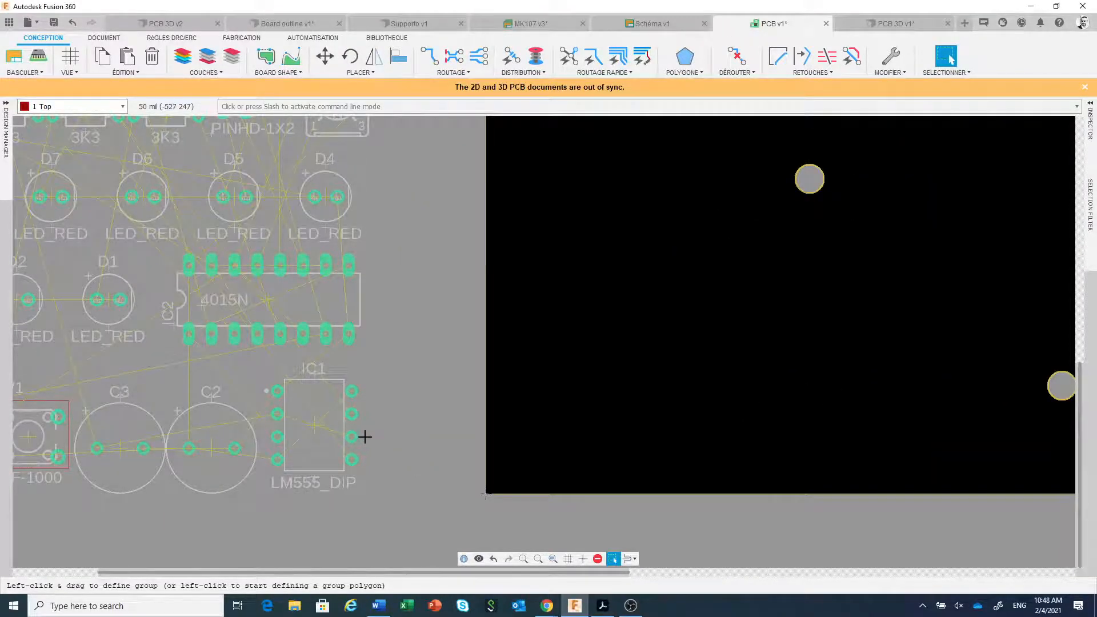
pyautogui.scroll(1, 365, 436)
pyautogui.scroll(-4, 364, 437)
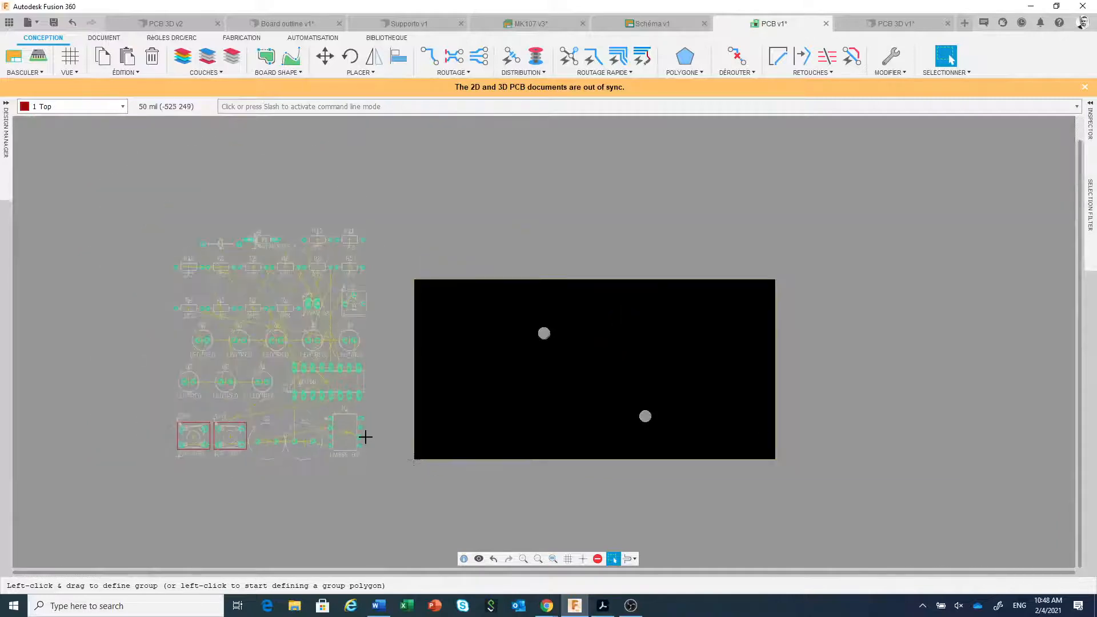
# Expand the Inspector and Selection Filter panels and exclude airwires from the selectable object types.
pyautogui.click(1090, 104)
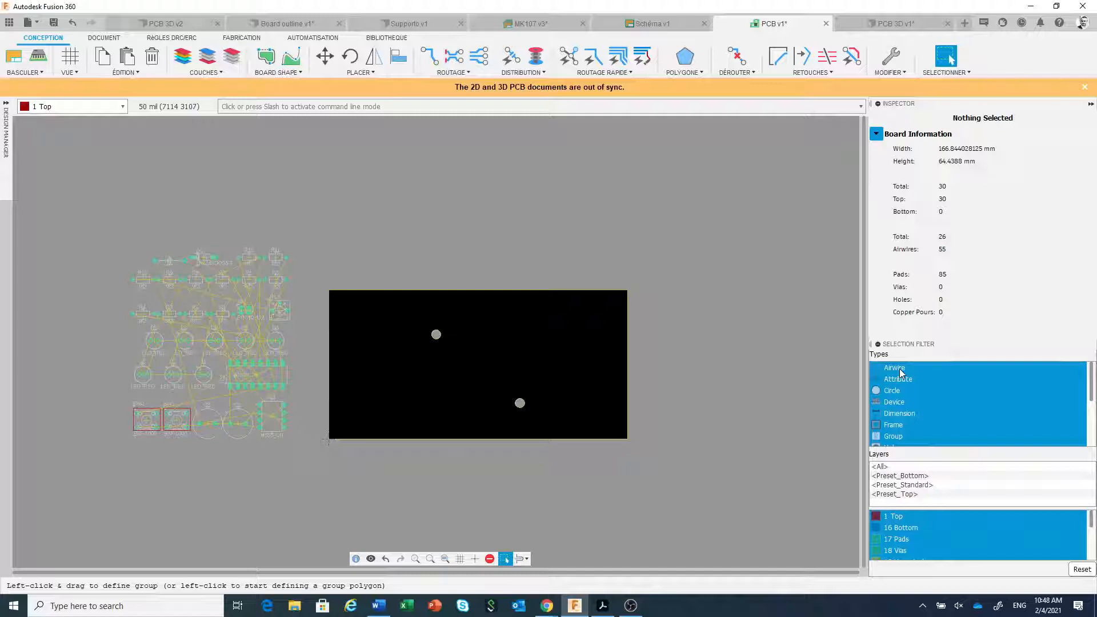
pyautogui.click(899, 369)
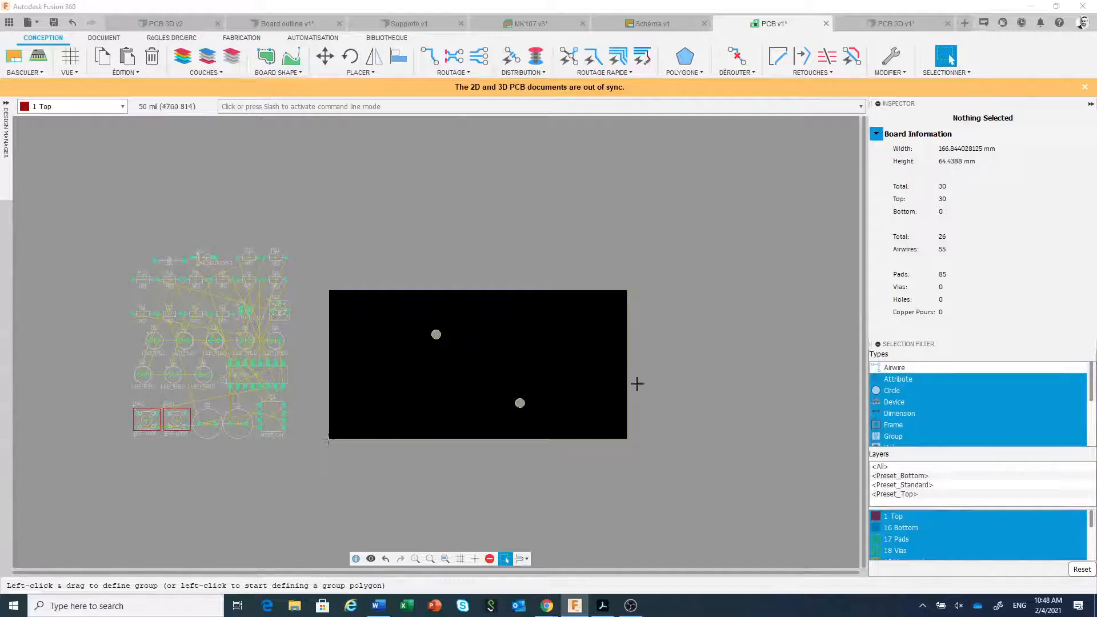
pyautogui.scroll(2, 286, 433)
pyautogui.scroll(-2, 287, 433)
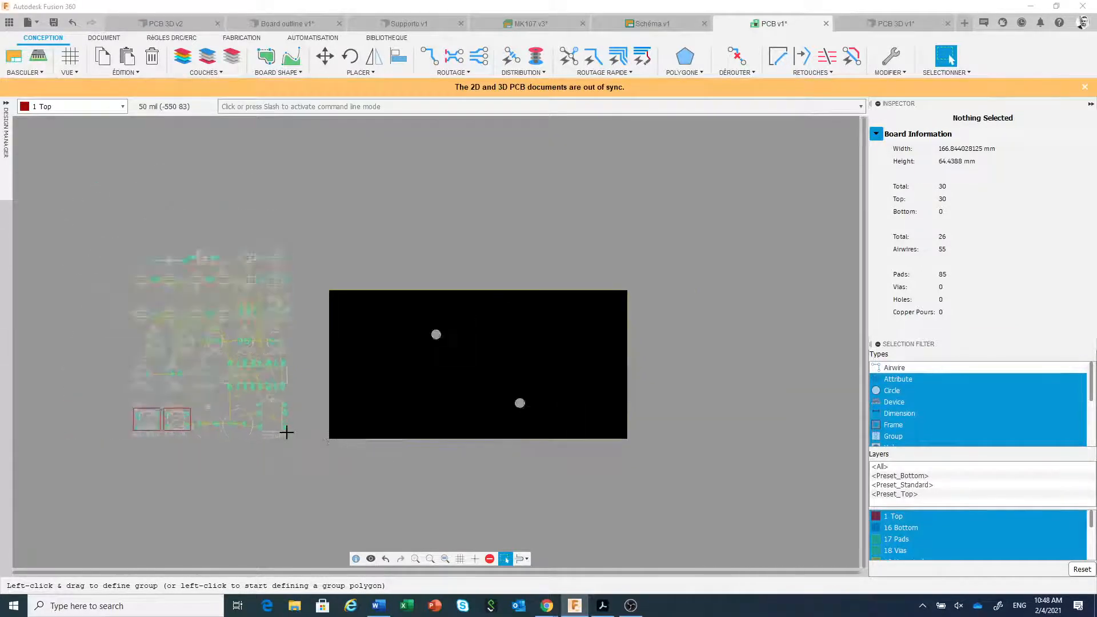
# Shift IC1 (LM555_DIP) slightly away from C2 towards the board, and collapse the Inspector panel.
pyautogui.scroll(3, 286, 433)
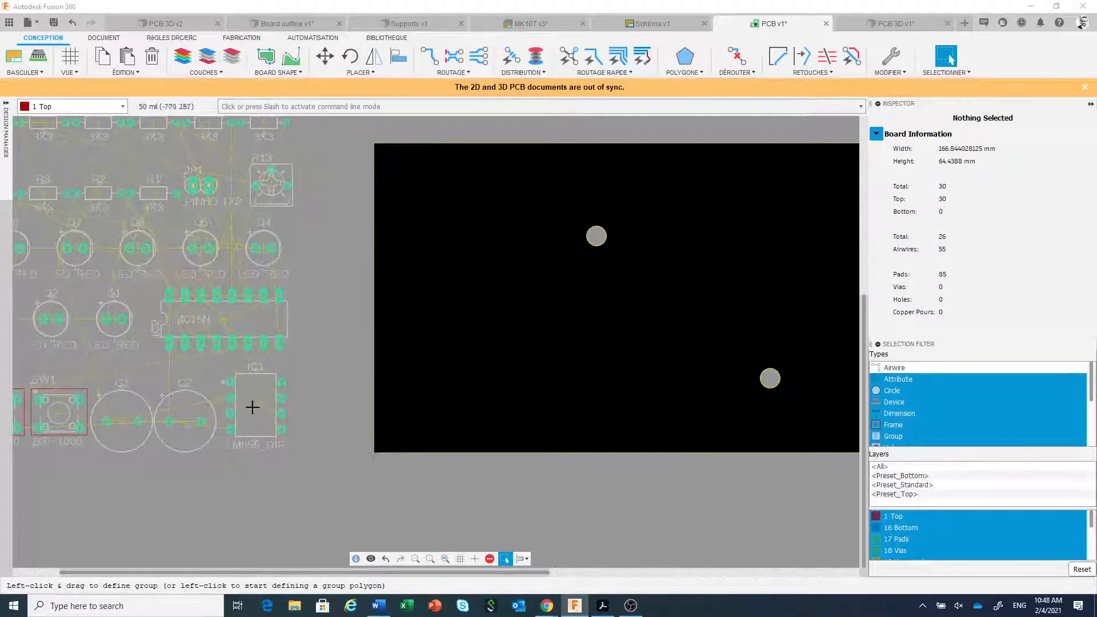
pyautogui.moveTo(255, 406)
pyautogui.mouseDown()
pyautogui.moveTo(283, 427)
pyautogui.moveTo(266, 406)
pyautogui.moveTo(291, 406)
pyautogui.moveTo(275, 405)
pyautogui.mouseUp()
pyautogui.click(319, 411)
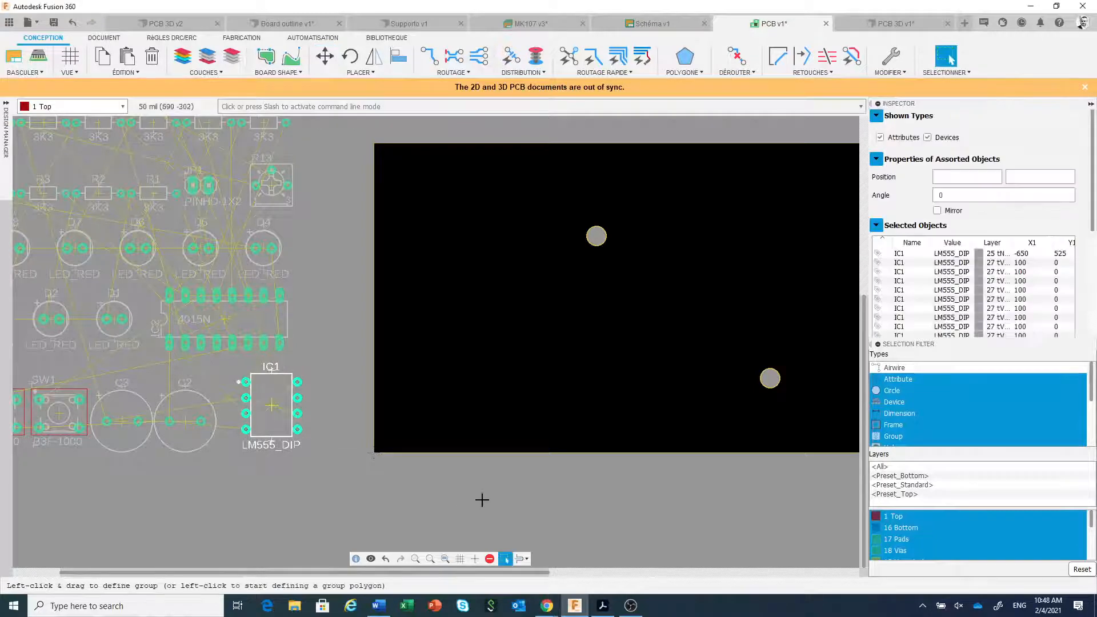
pyautogui.scroll(1, 482, 499)
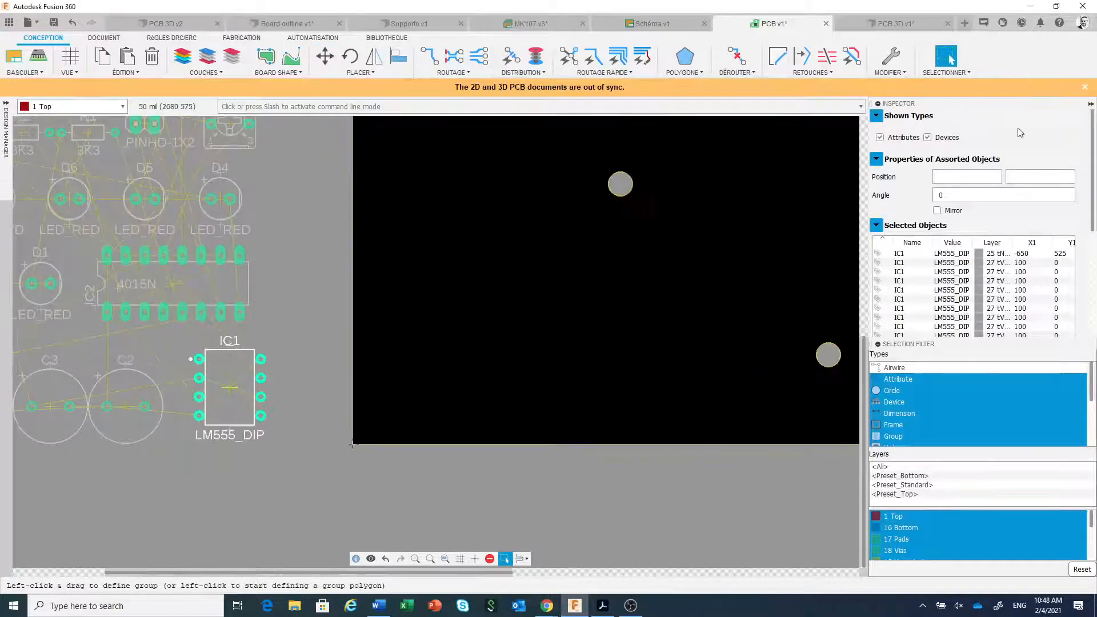
pyautogui.click(1091, 104)
pyautogui.scroll(1, 702, 417)
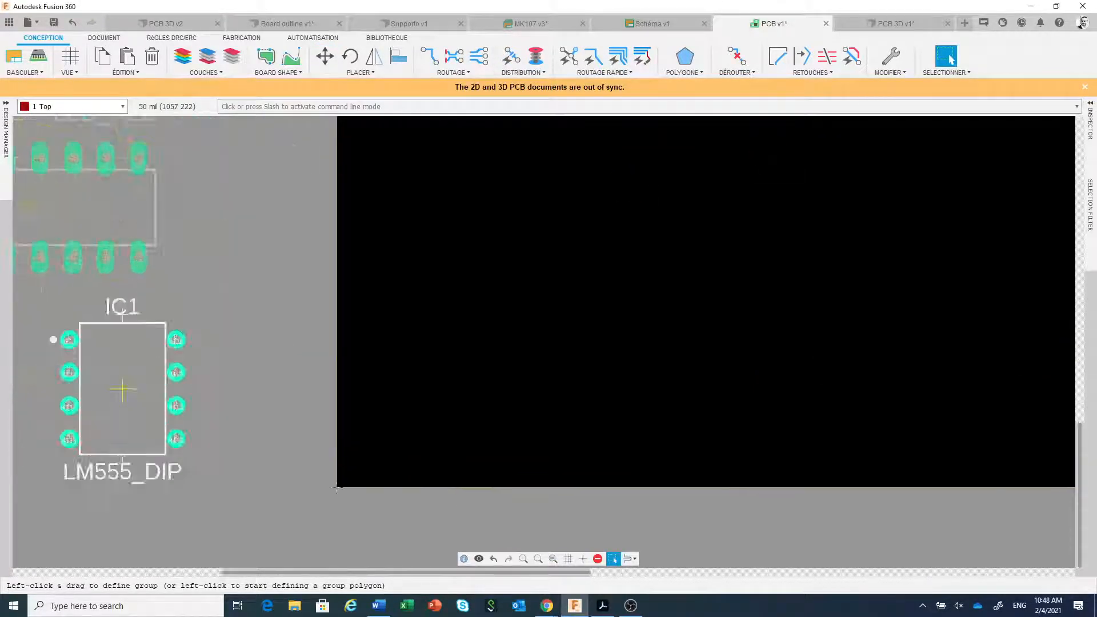
pyautogui.scroll(-2, 702, 417)
pyautogui.moveTo(545, 441); pyautogui.dragTo(488, 478, button='middle')
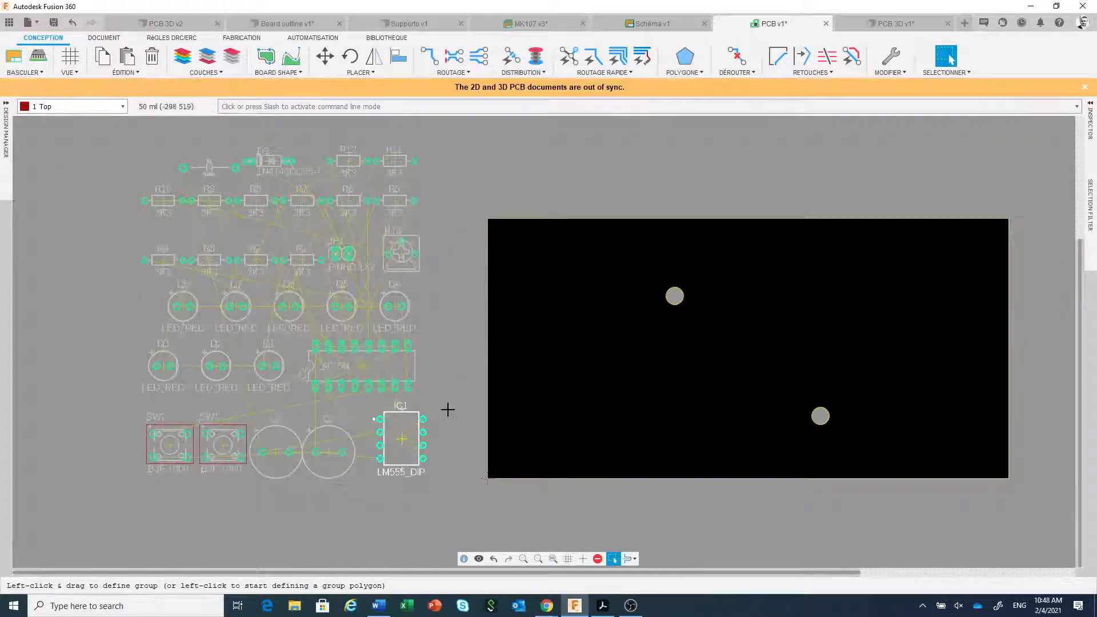
# Hide layer 19 Unrouted so the airwires are not displayed.
pyautogui.click(183, 60)
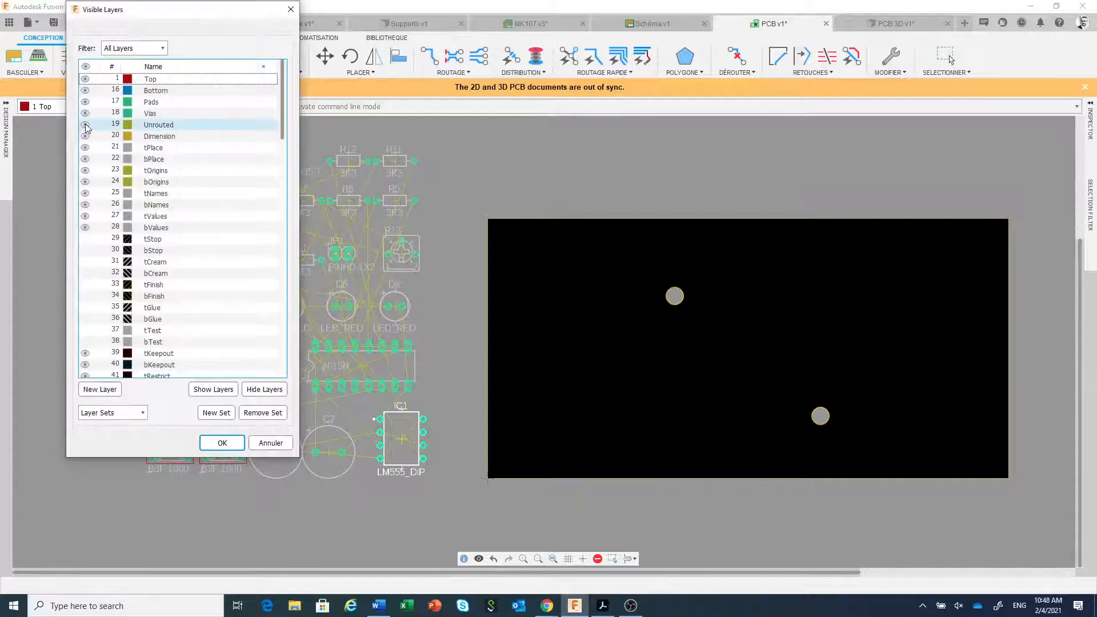
pyautogui.click(86, 124)
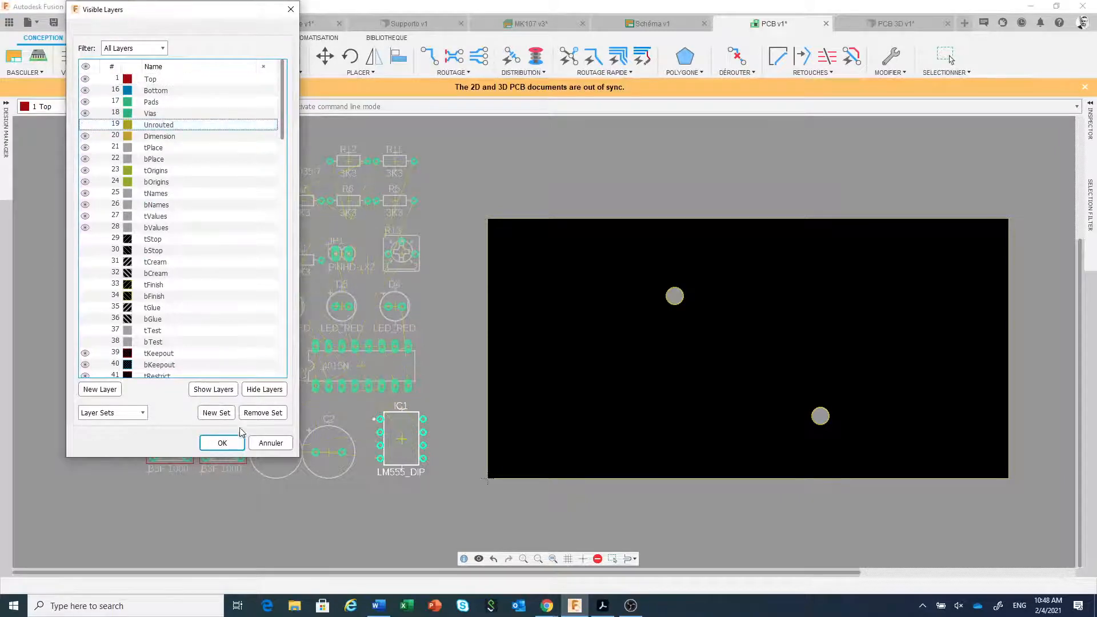
pyautogui.click(222, 443)
pyautogui.moveTo(627, 492); pyautogui.dragTo(565, 500, button='middle')
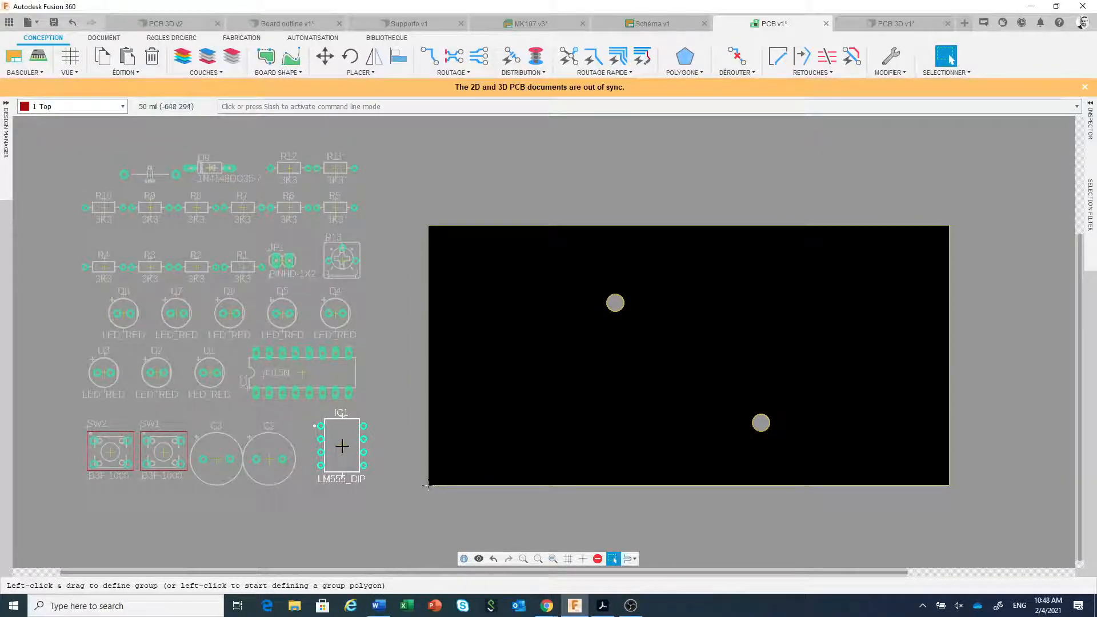
# Place IC1, turned a quarter turn counterclockwise, in the board's lower-left area and IC2 unrotated between the two mounting holes.
pyautogui.press('m')
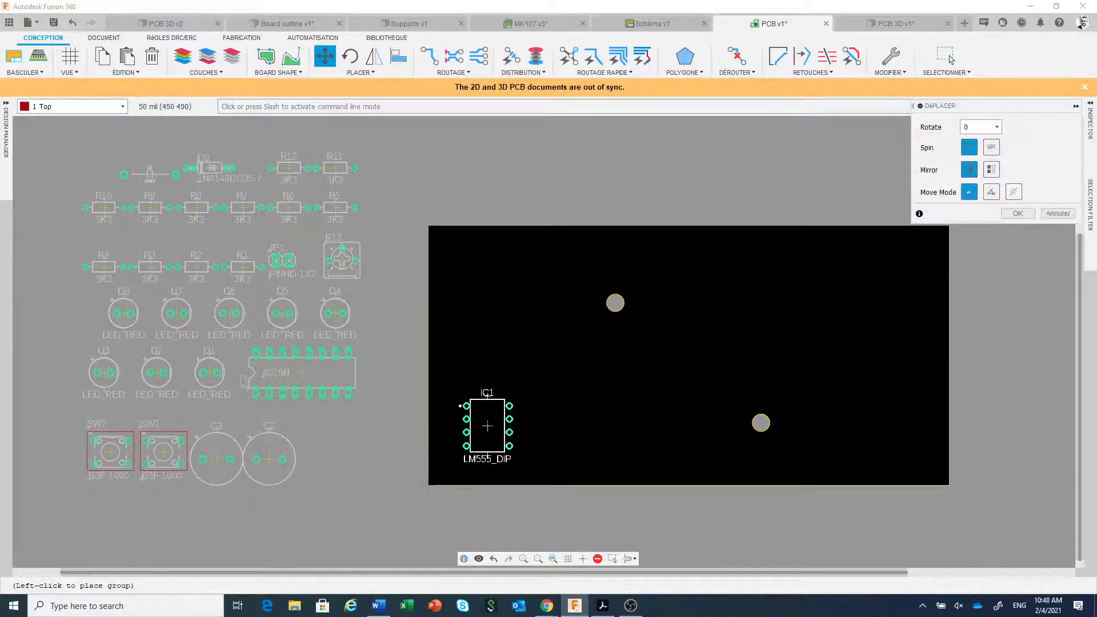
pyautogui.rightClick(490, 423)
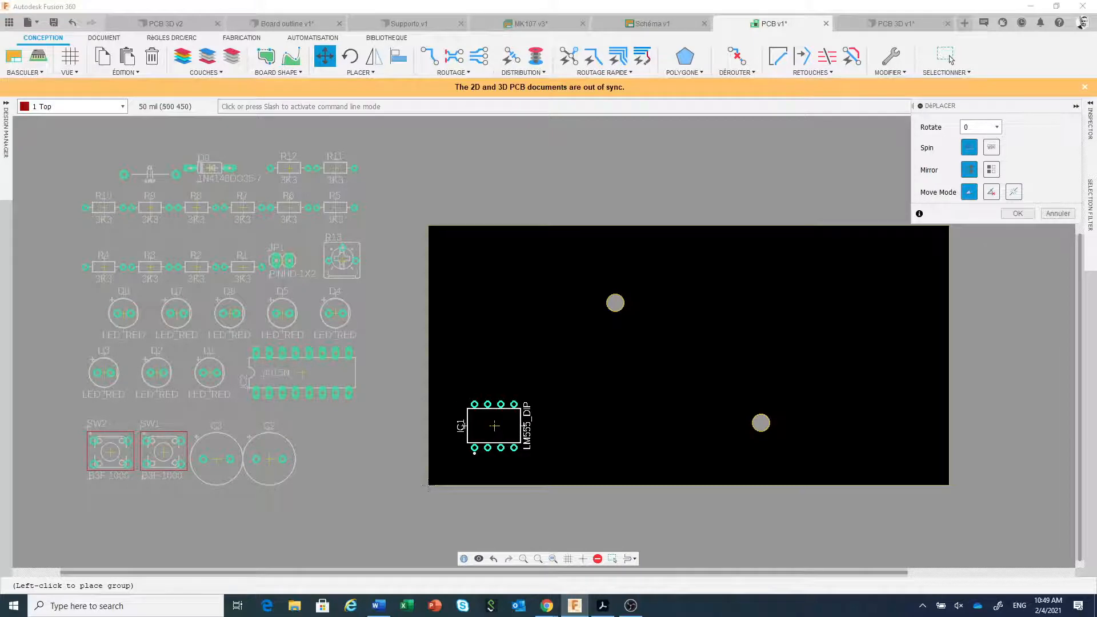
pyautogui.click(950, 58)
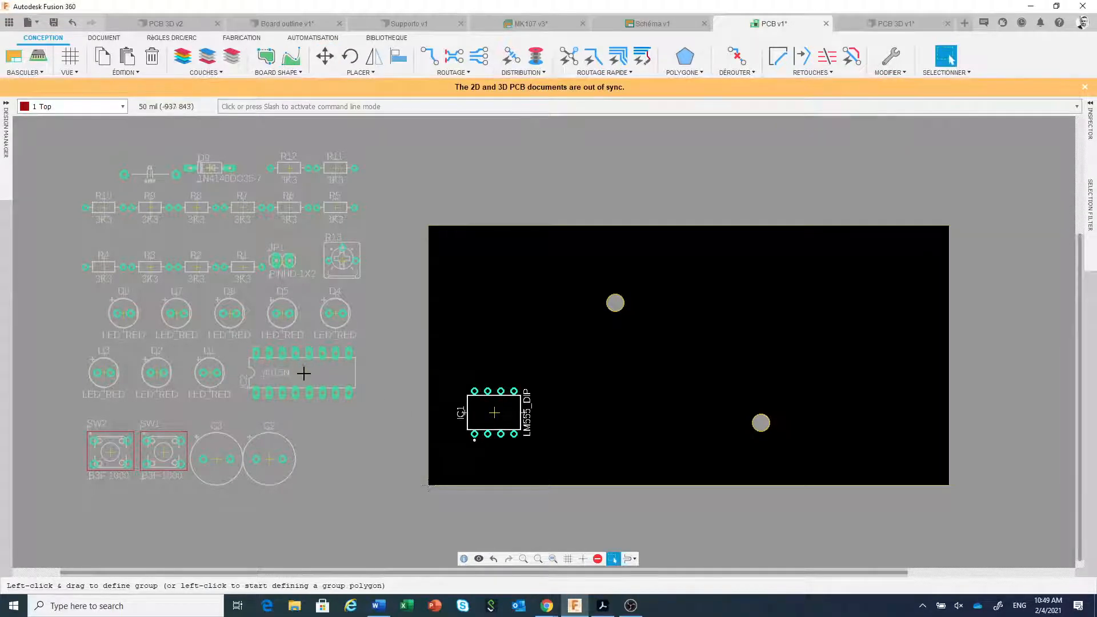
pyautogui.moveTo(303, 373); pyautogui.dragTo(673, 360)
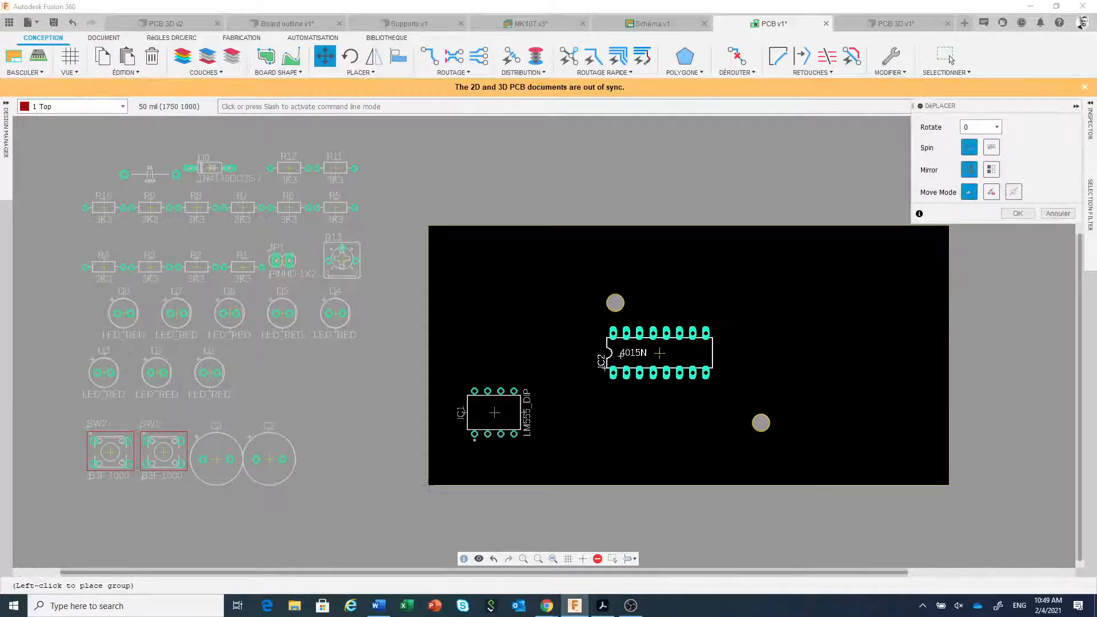
pyautogui.click(945, 58)
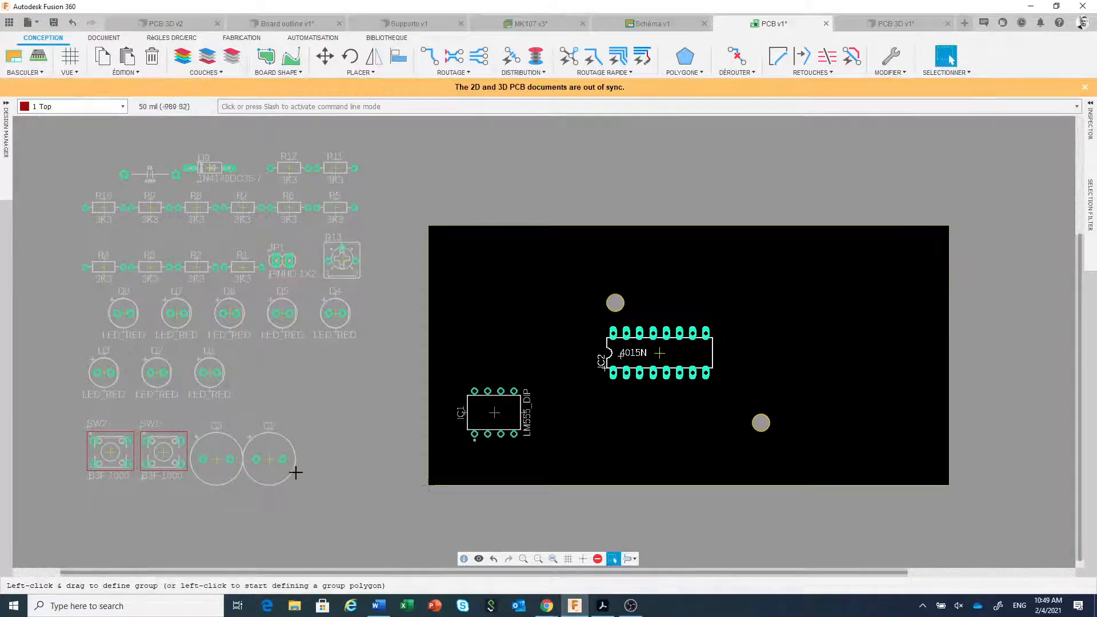
# Place C2 near the board's right edge and C3, turned a quarter turn counterclockwise, in the lower-left corner, with IC1 shifted up to clear it.
pyautogui.moveTo(268, 458); pyautogui.dragTo(838, 399)
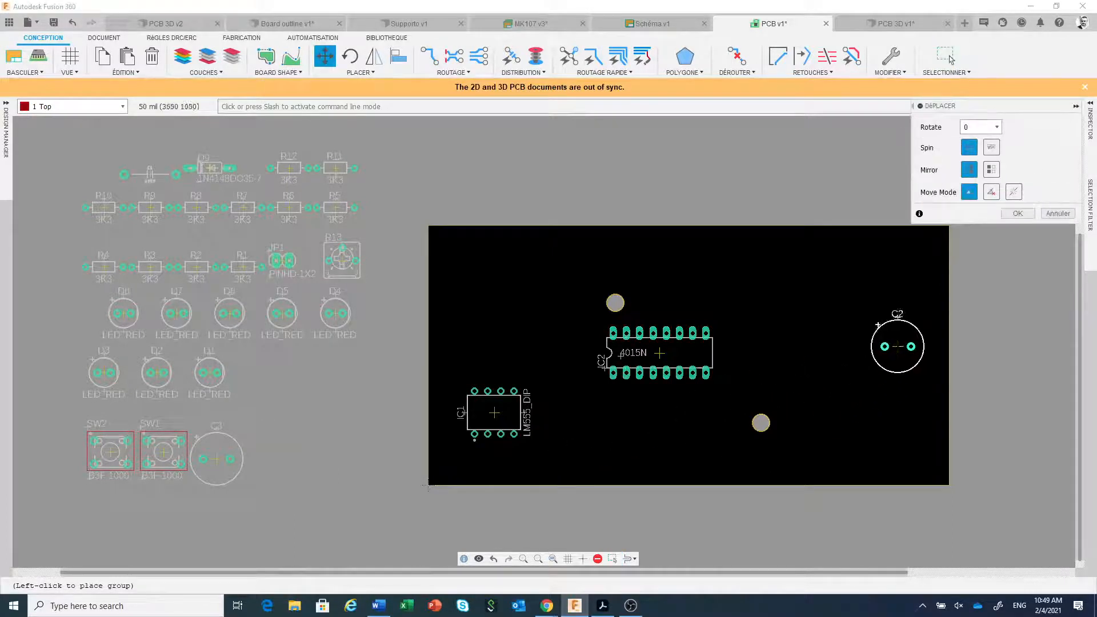
pyautogui.click(945, 57)
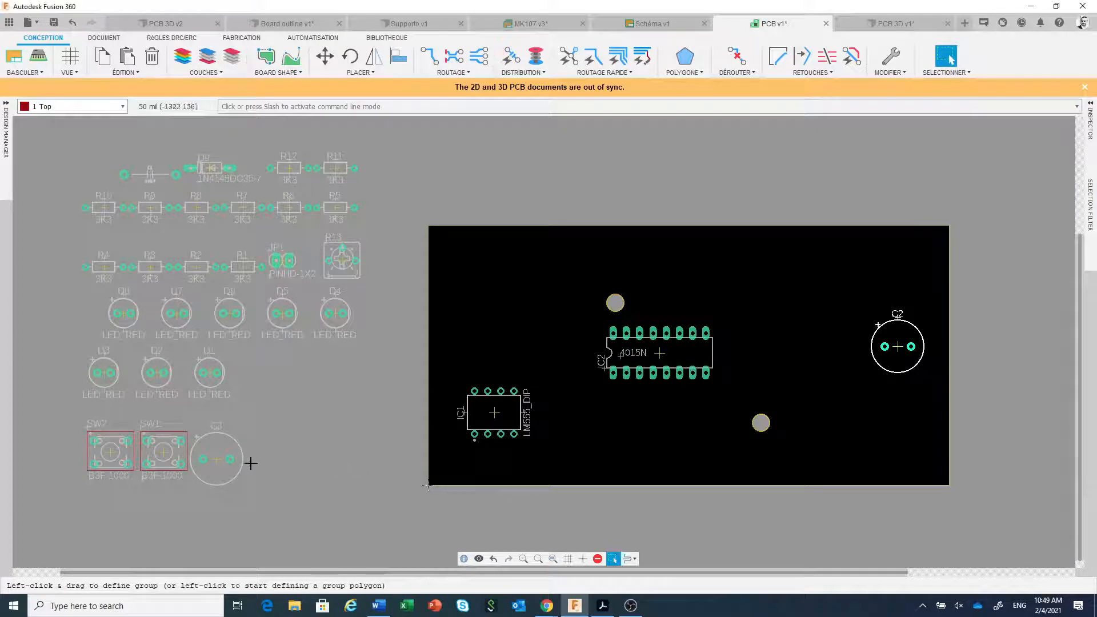
pyautogui.moveTo(216, 459); pyautogui.dragTo(467, 452)
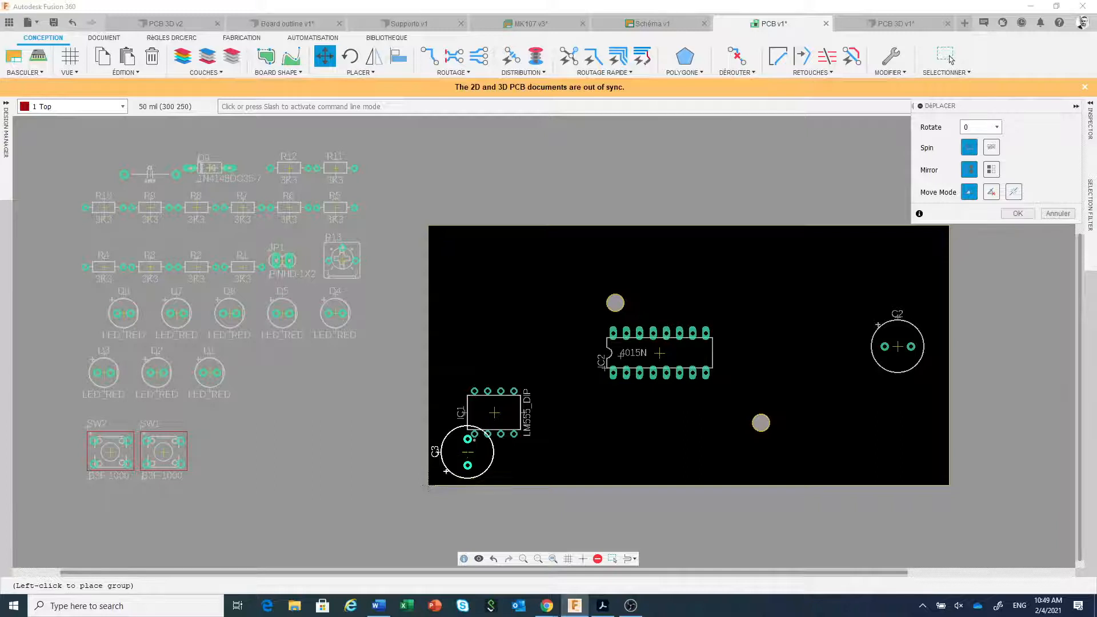
pyautogui.click(949, 58)
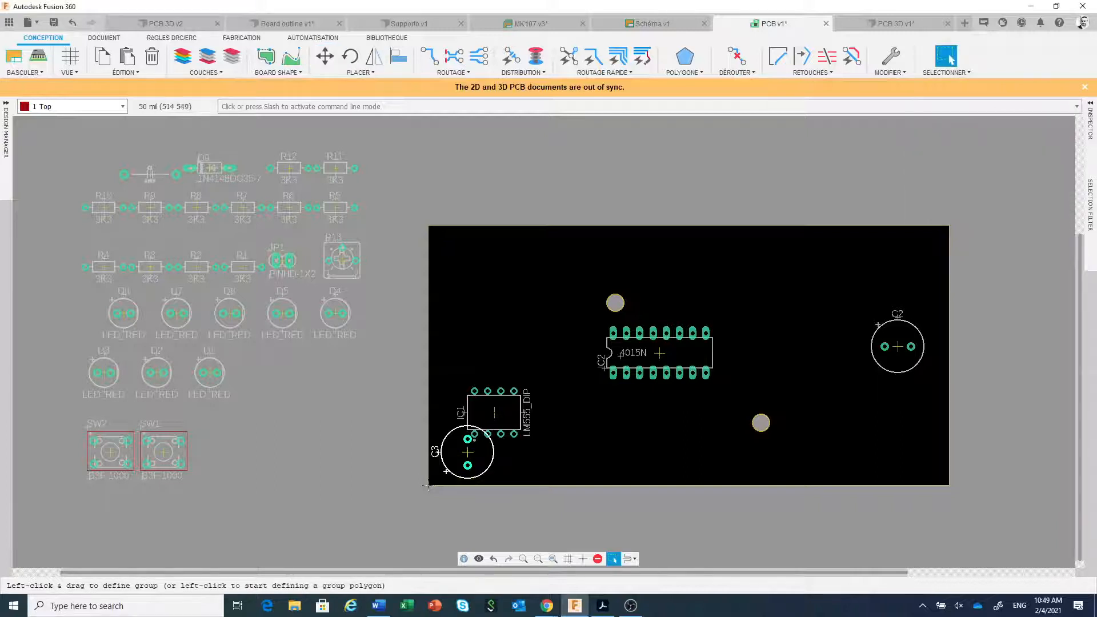
pyautogui.moveTo(496, 413); pyautogui.dragTo(488, 393)
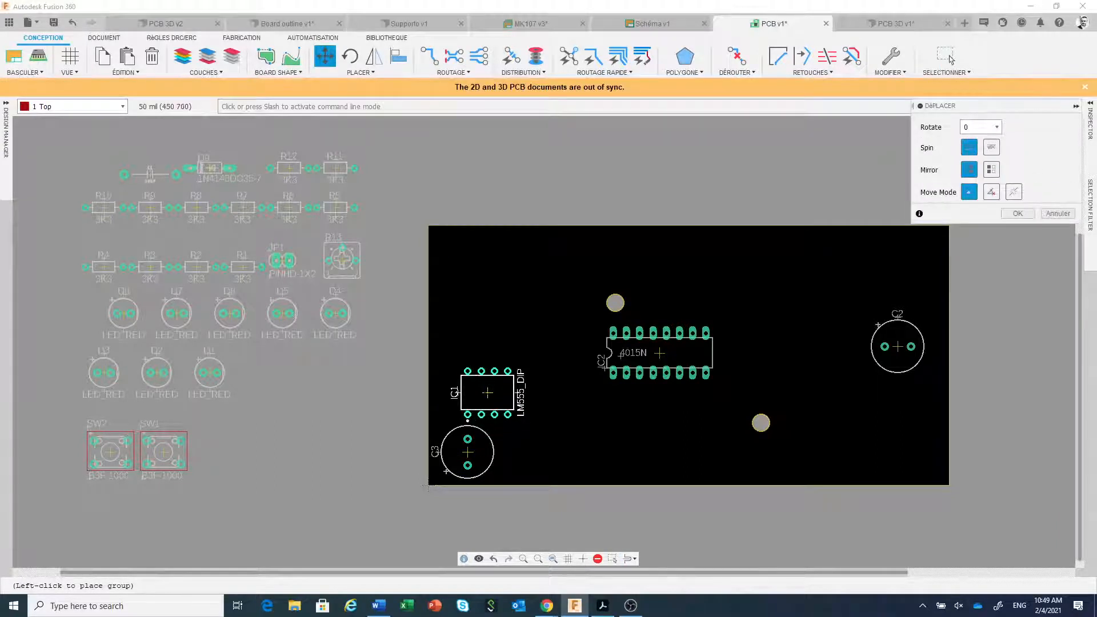
pyautogui.click(949, 58)
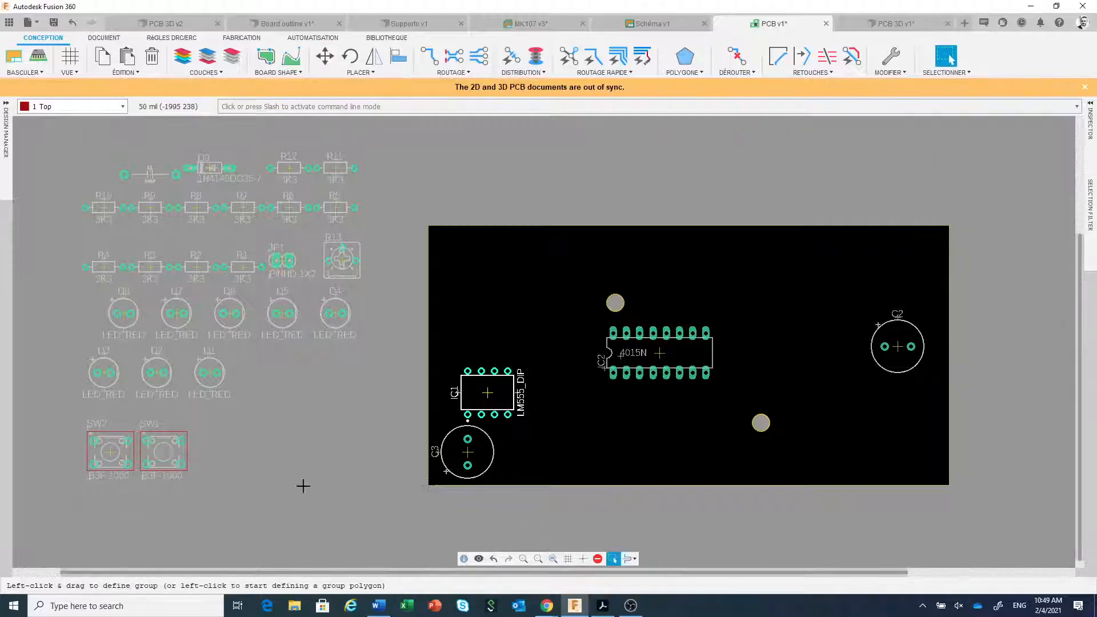
# Place switches SW1 at about (2850, 300) mil and SW2 at about (3650, 300) mil on the board, each turned a quarter turn clockwise.
pyautogui.moveTo(302, 486); pyautogui.dragTo(811, 445)
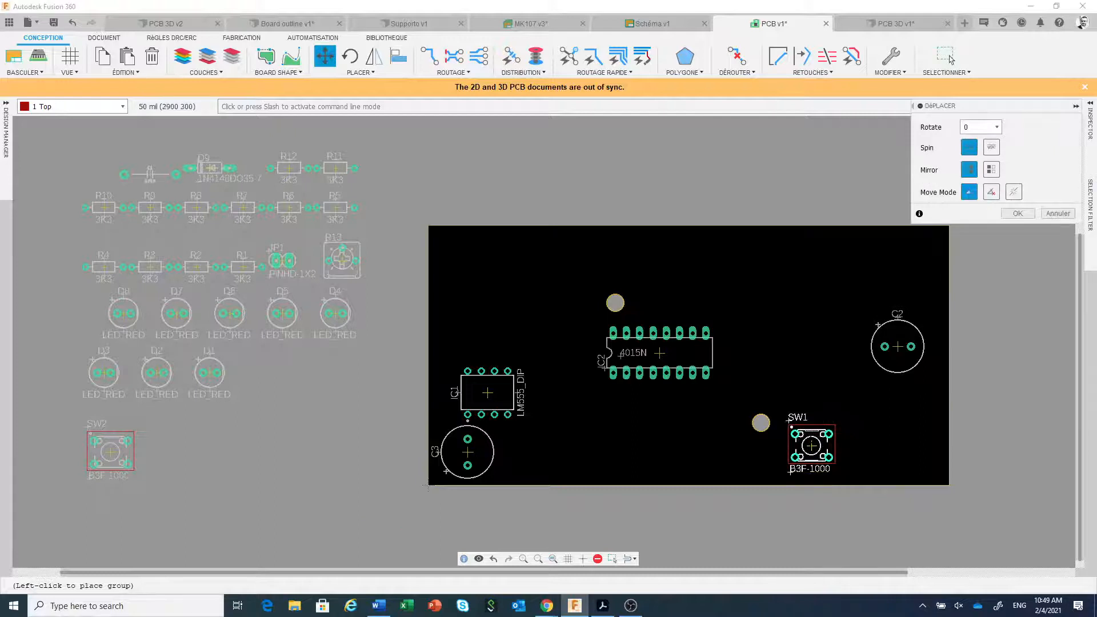
pyautogui.rightClick(811, 445)
pyautogui.rightClick(811, 446)
pyautogui.rightClick(812, 445)
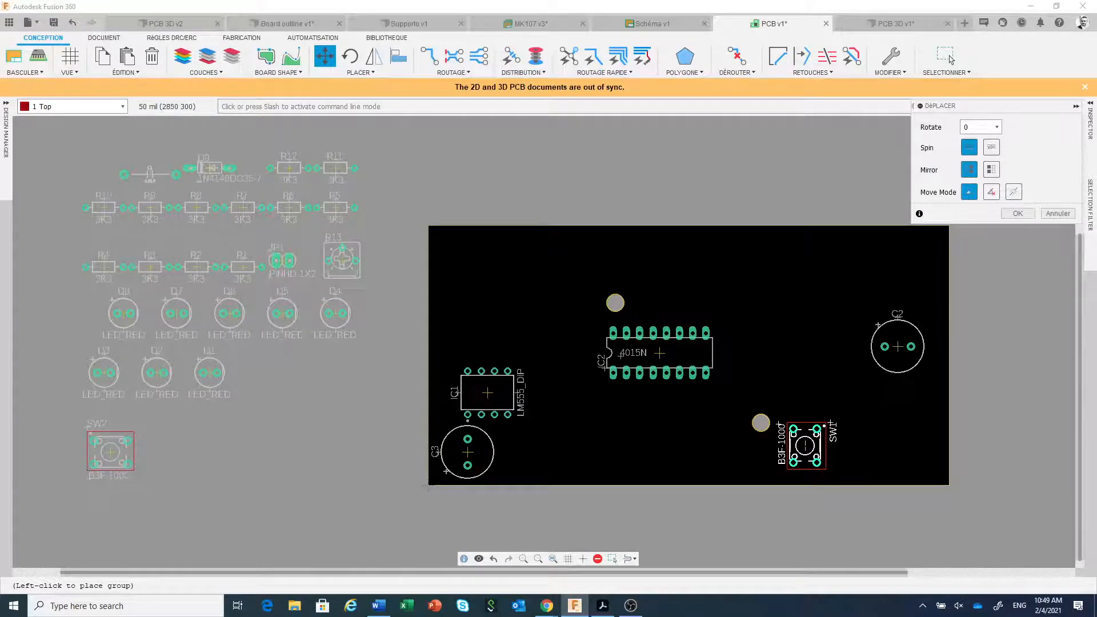
pyautogui.click(947, 57)
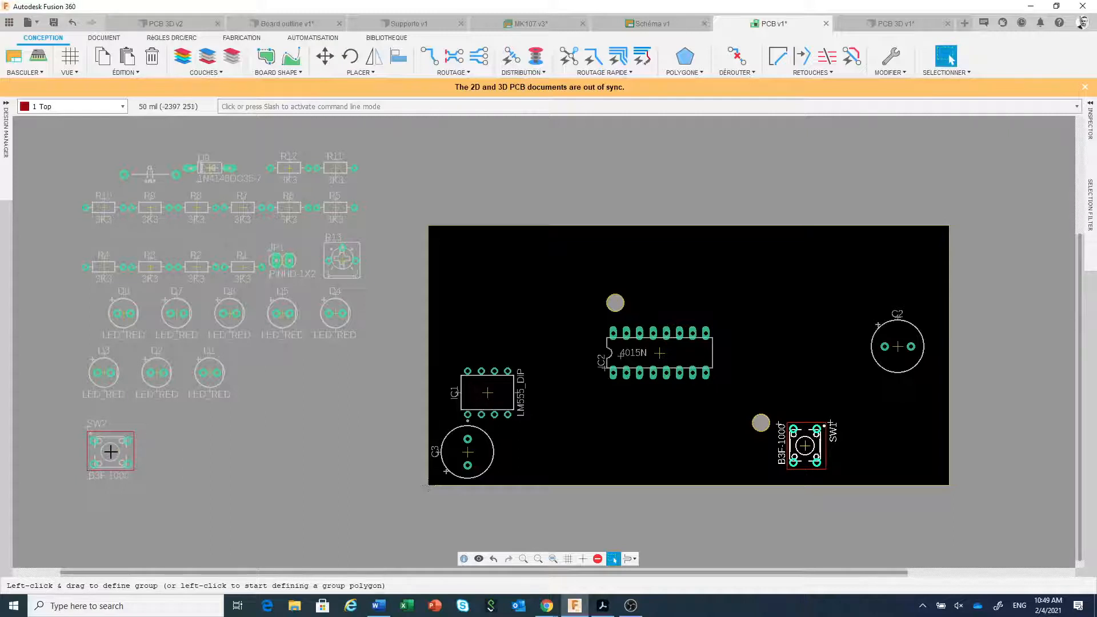
pyautogui.moveTo(181, 469); pyautogui.dragTo(910, 439)
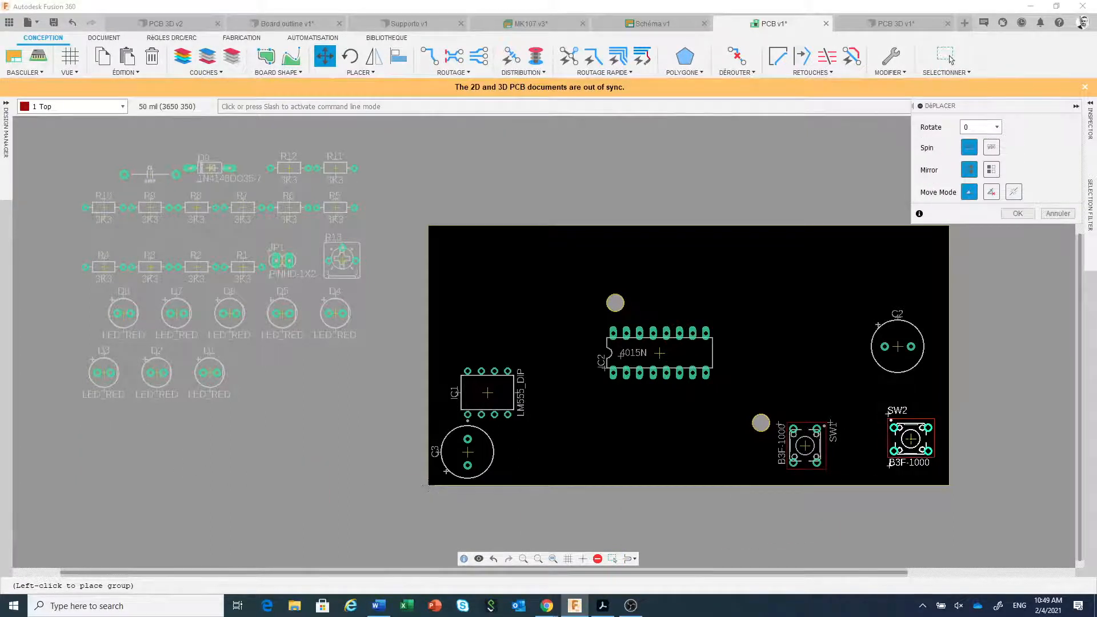
pyautogui.rightClick(911, 439)
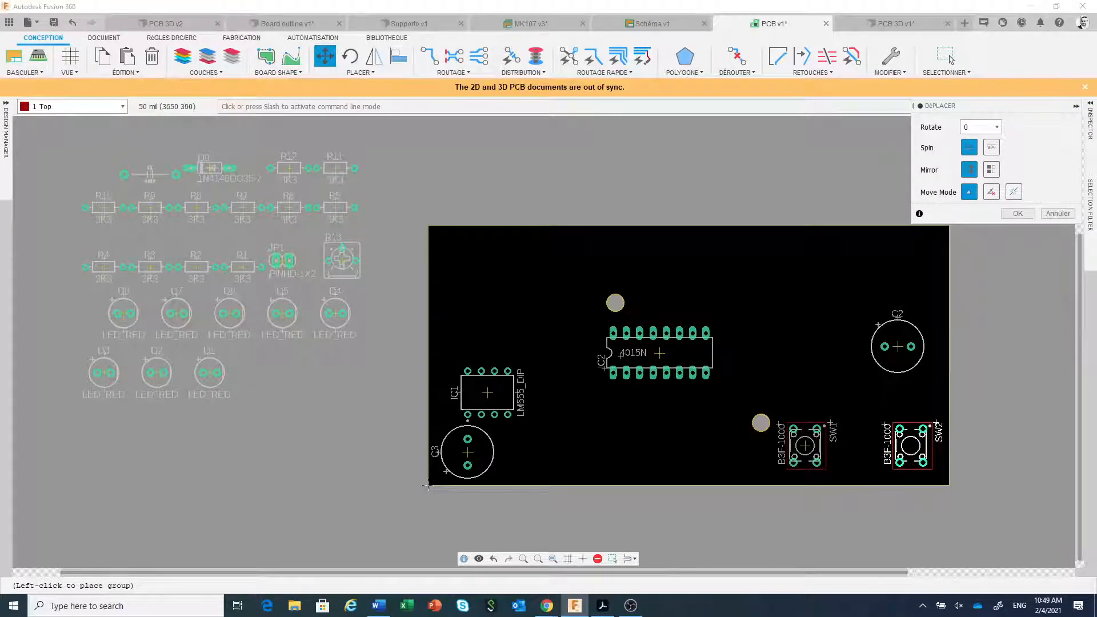
pyautogui.click(946, 57)
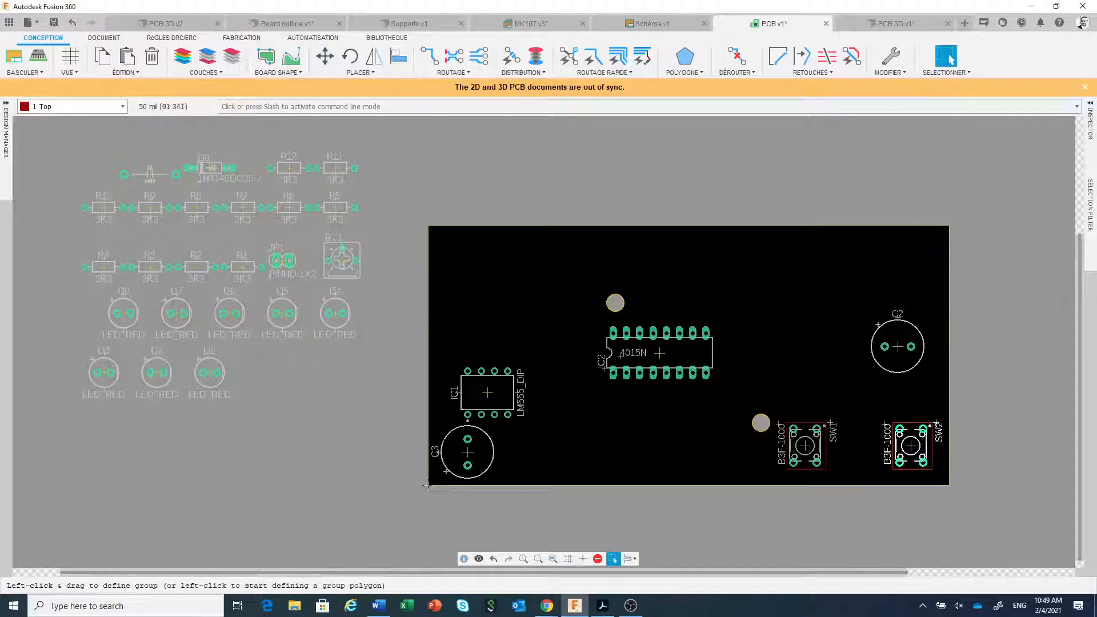
# Place the small axial capacitor upright beside C3 on the board, at about (850, 250) mil.
pyautogui.click(149, 175)
pyautogui.press('m')
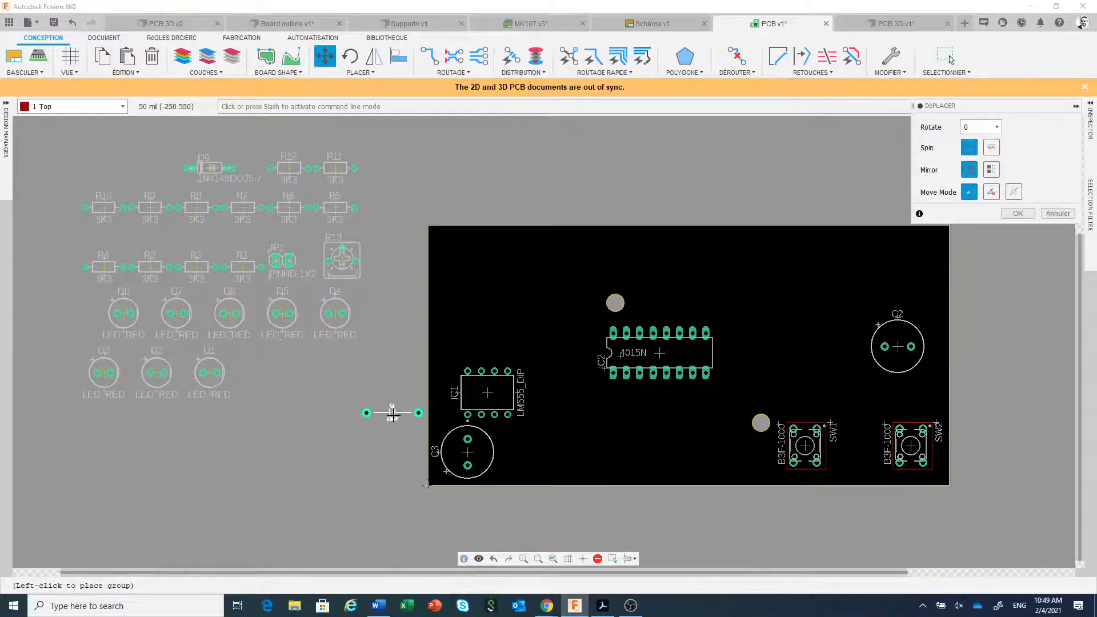
pyautogui.rightClick(541, 439)
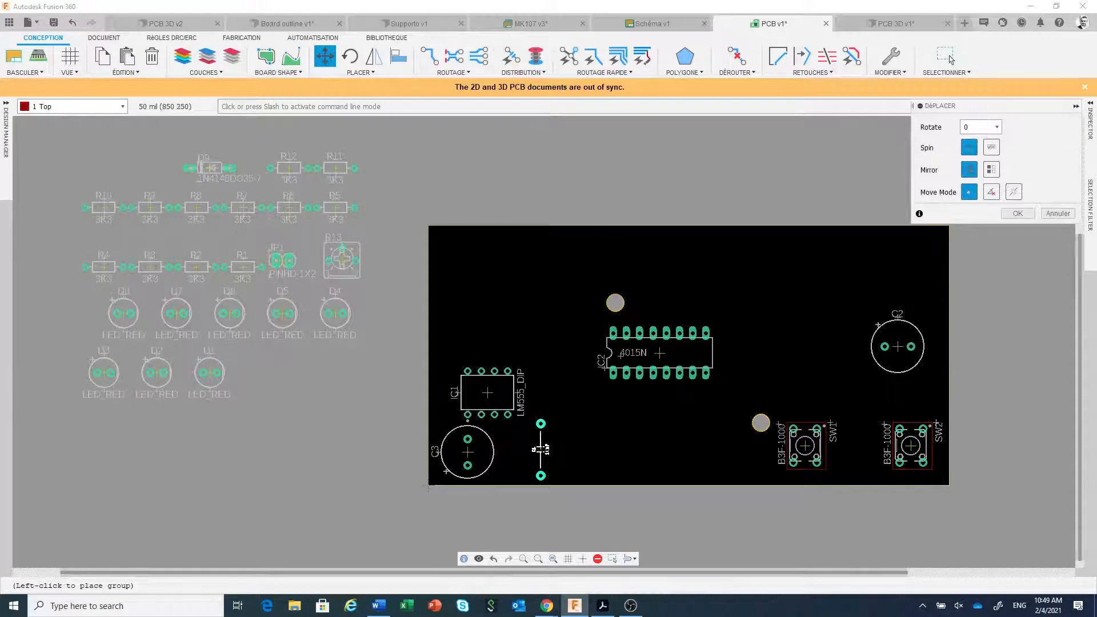
pyautogui.click(540, 449)
pyautogui.click(950, 60)
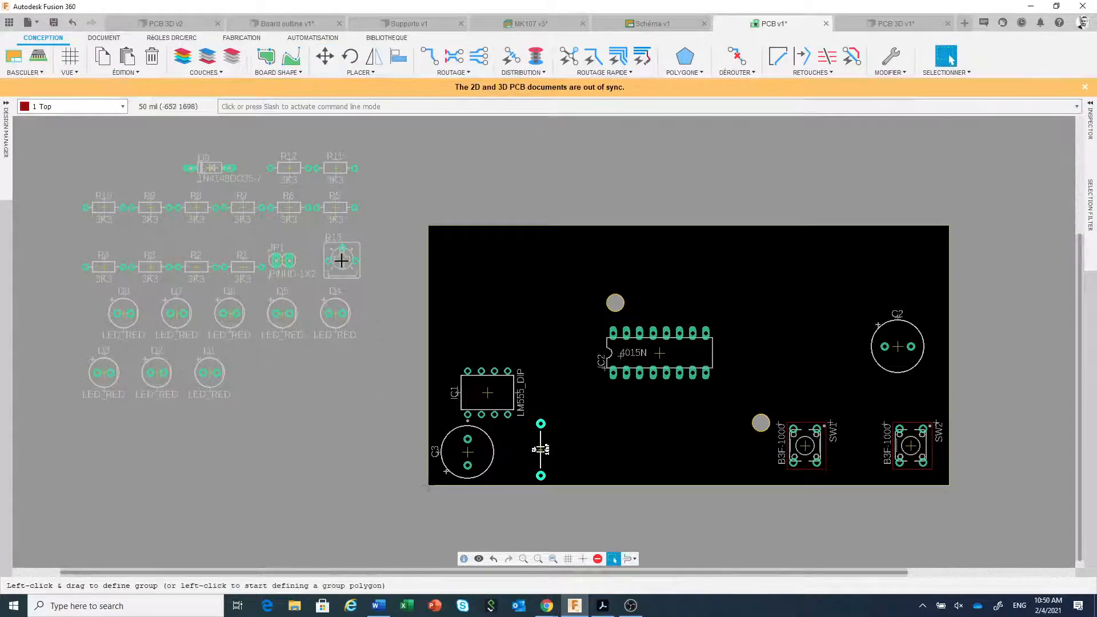
# Place R13 and JP1 unrotated along the board's lower edge and diode D9 horizontally above the two switches.
pyautogui.moveTo(342, 261); pyautogui.dragTo(593, 452)
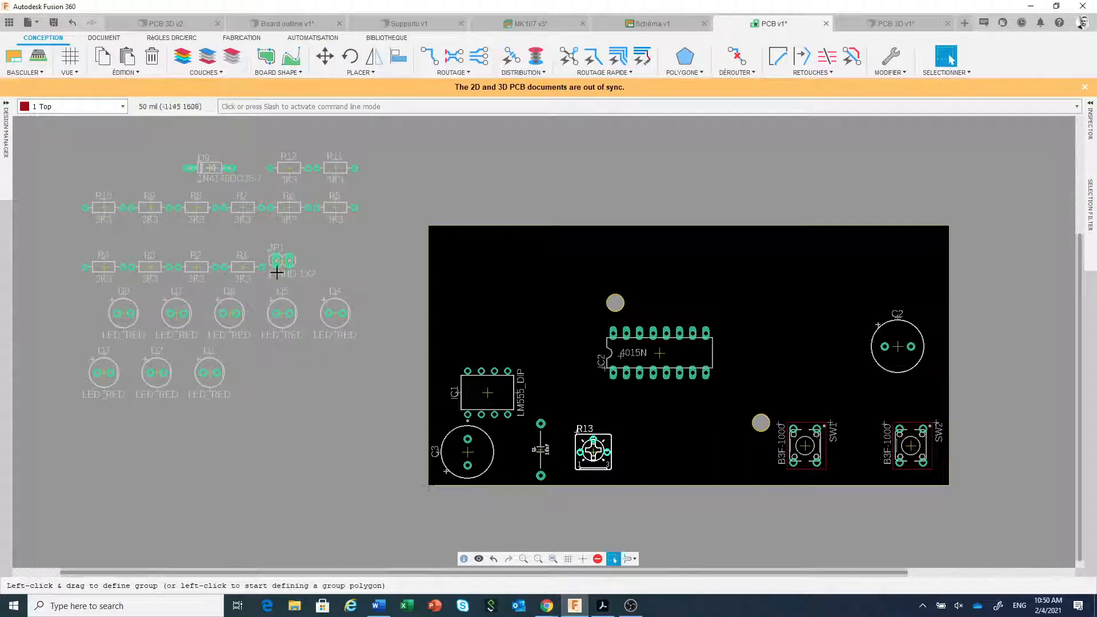
pyautogui.moveTo(284, 261); pyautogui.dragTo(665, 459)
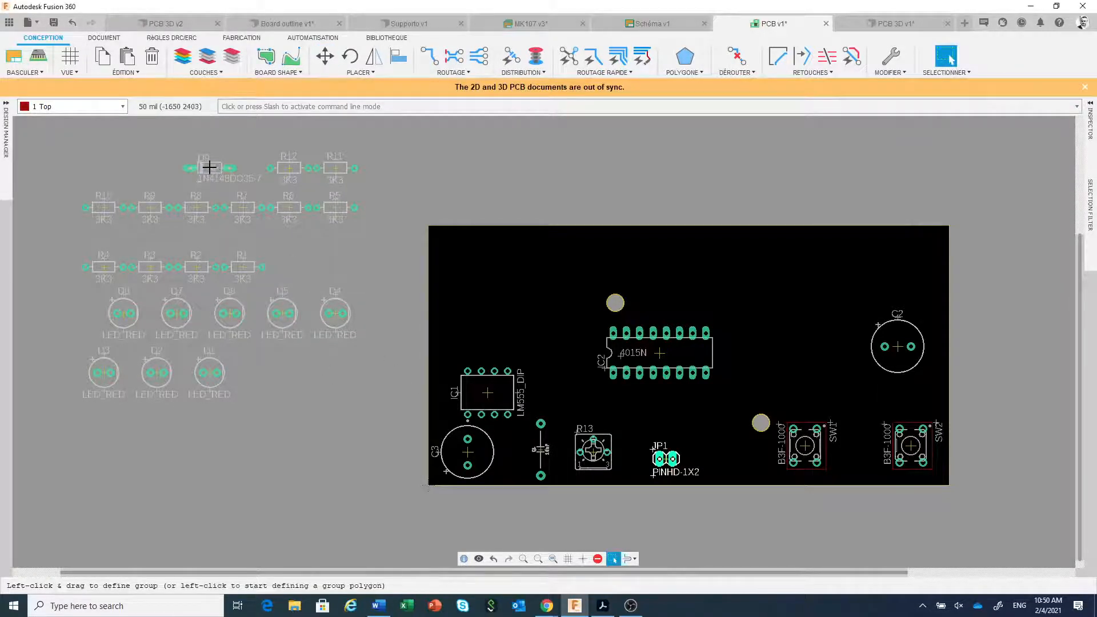
pyautogui.moveTo(211, 167); pyautogui.dragTo(851, 398)
pyautogui.click(949, 59)
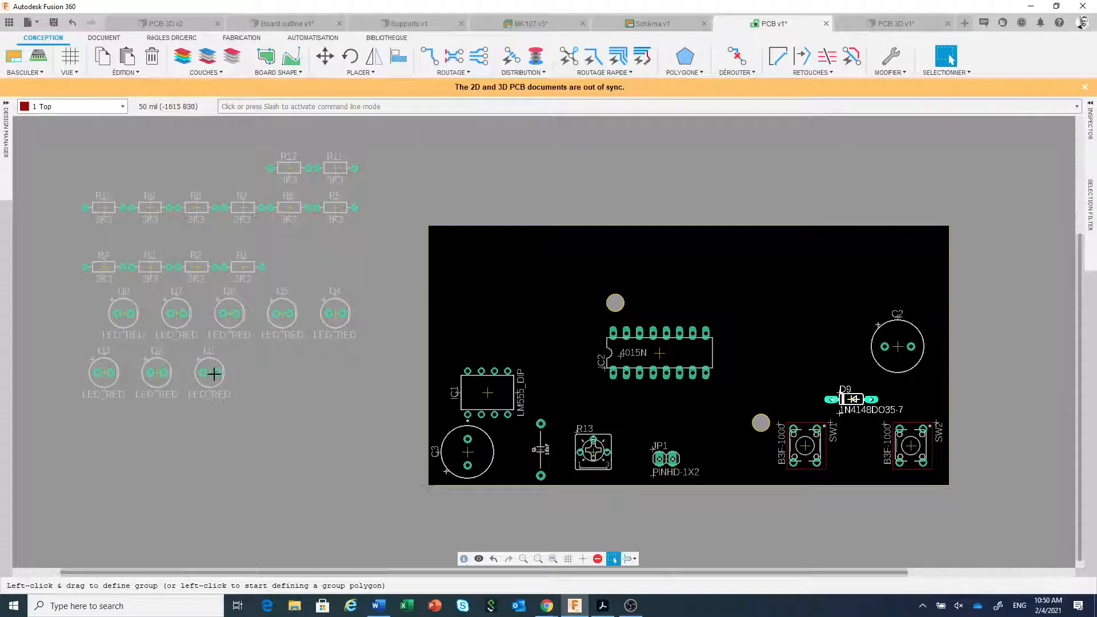
# Place LED D1 in the board's upper-left corner and LED D8 in its upper-right corner at about (3750, 1750) mil.
pyautogui.moveTo(210, 372); pyautogui.dragTo(460, 253)
pyautogui.click(948, 58)
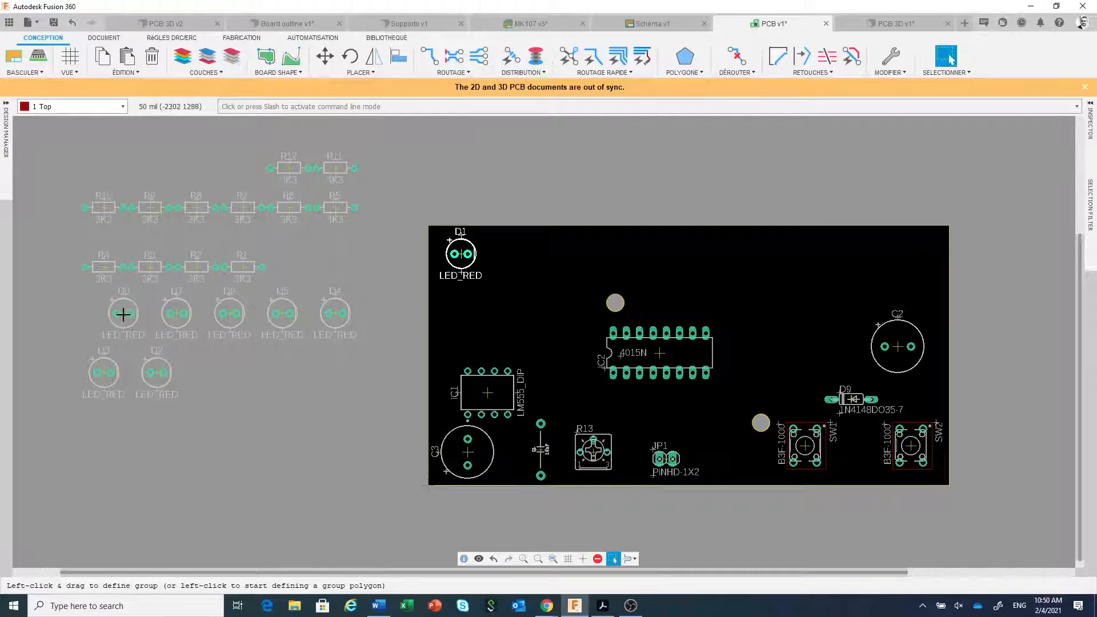
pyautogui.moveTo(123, 313); pyautogui.dragTo(924, 254)
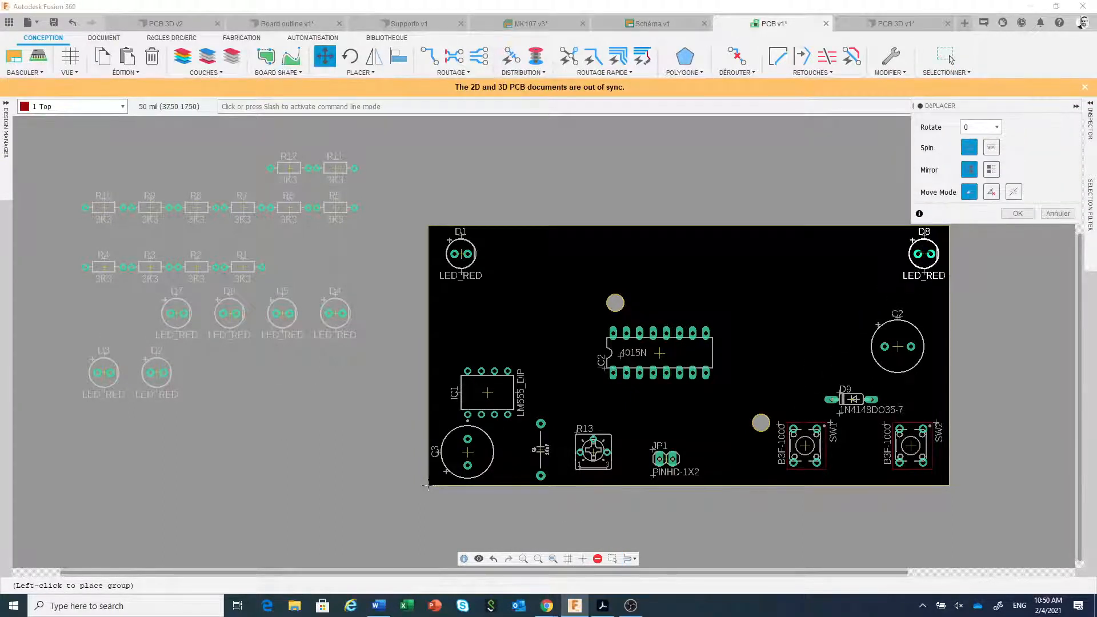
pyautogui.click(947, 57)
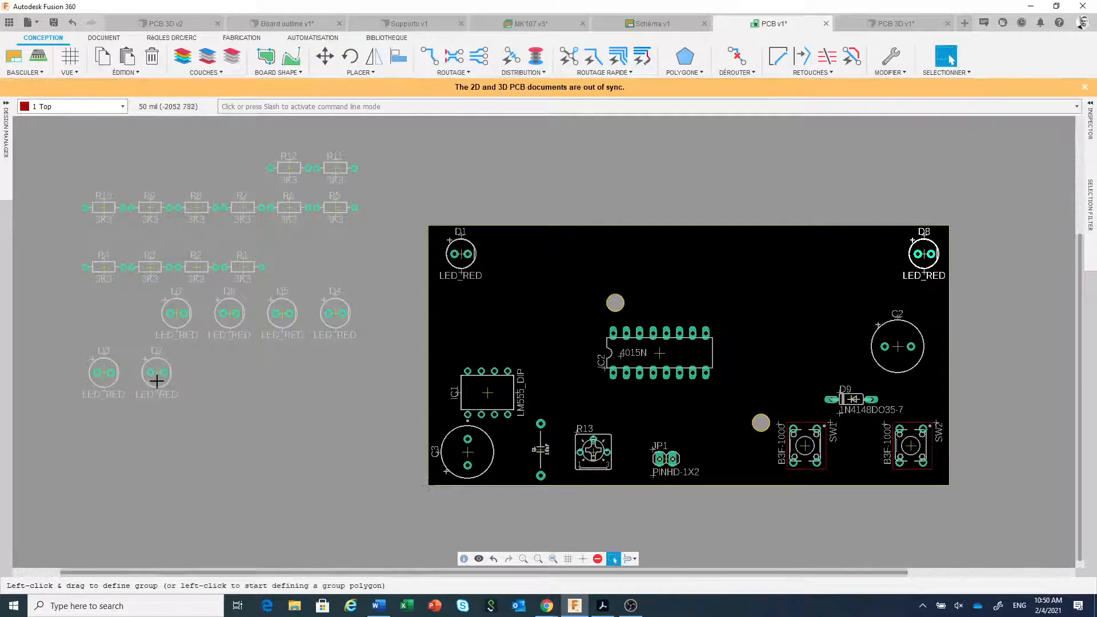
# Place LEDs D2 to D7 in order from D1 towards D8, in one row at about 1750 mil height along the board's upper edge.
pyautogui.moveTo(157, 372); pyautogui.dragTo(520, 254)
pyautogui.click(948, 57)
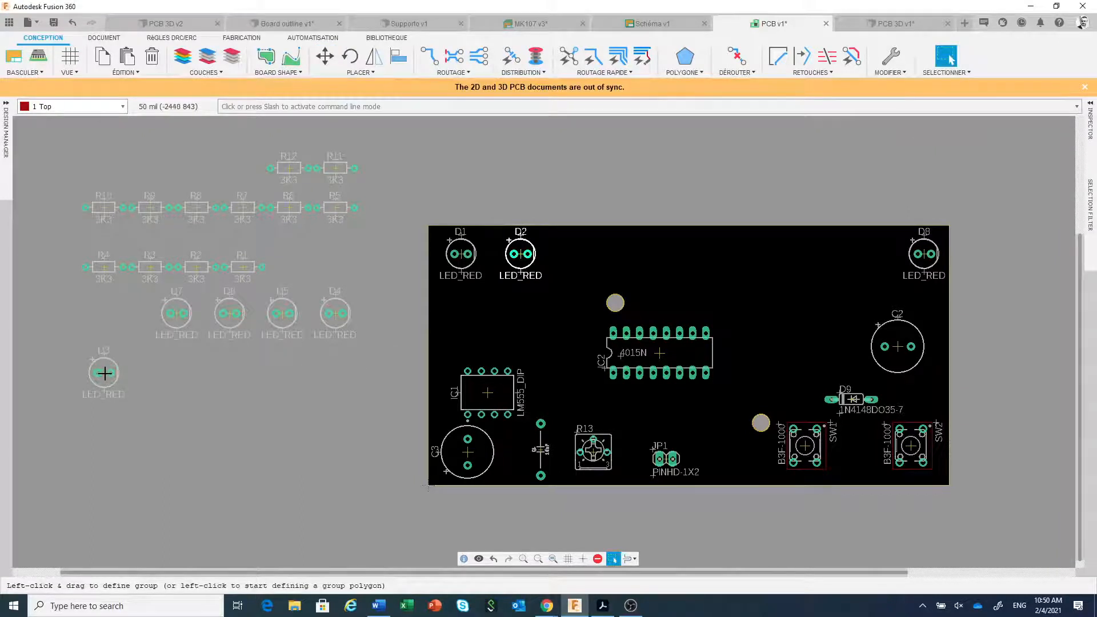
pyautogui.moveTo(104, 373); pyautogui.dragTo(580, 253)
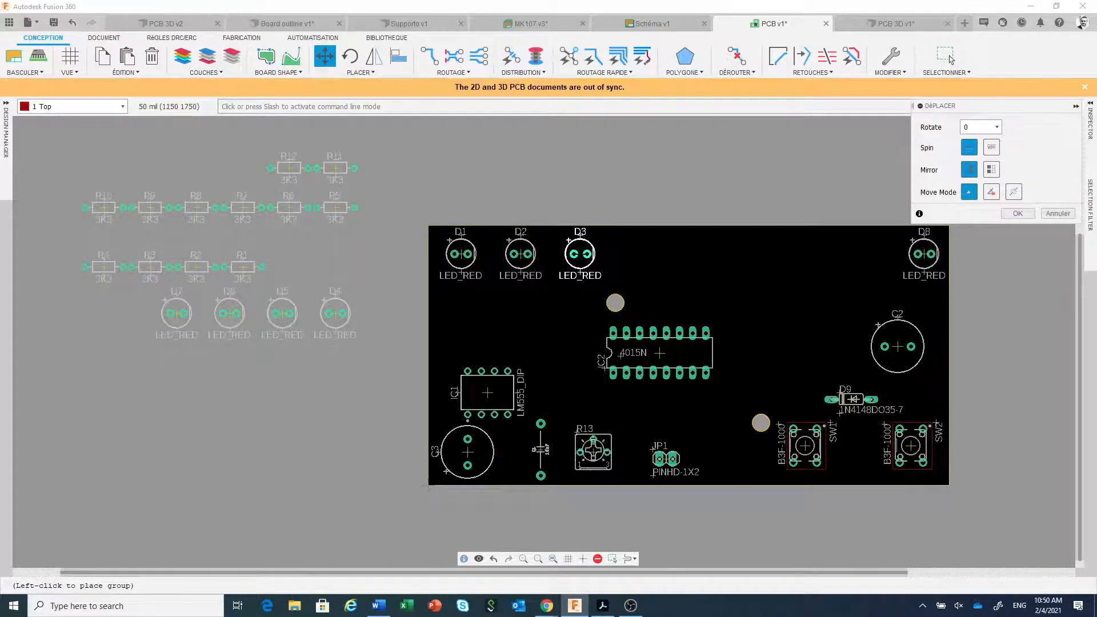
pyautogui.click(949, 57)
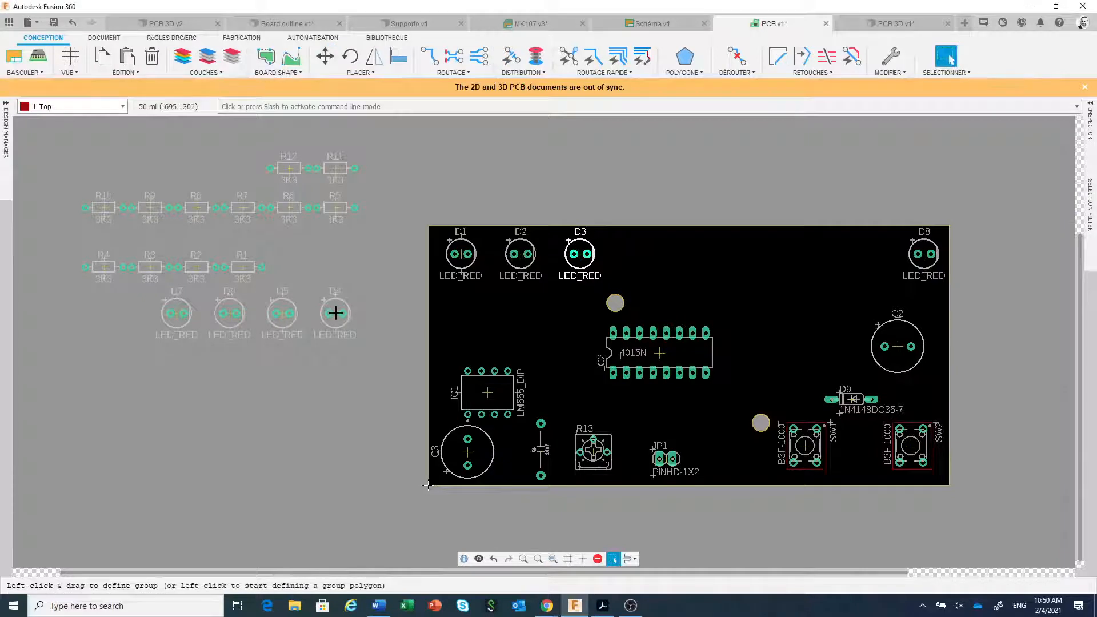
pyautogui.moveTo(336, 313); pyautogui.dragTo(633, 254)
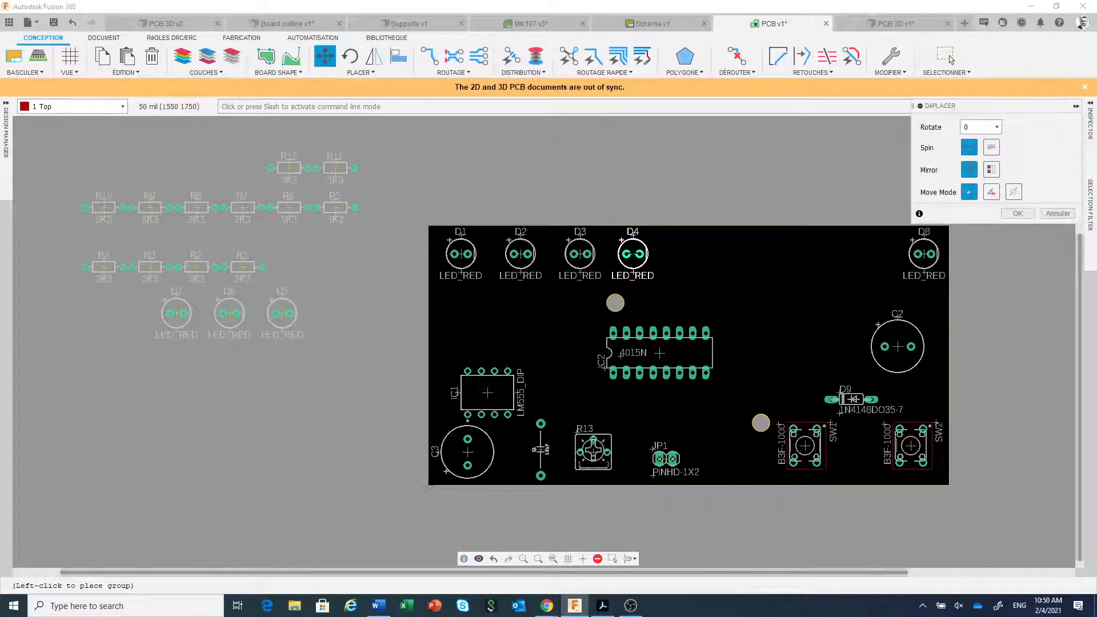
pyautogui.click(949, 58)
pyautogui.click(282, 313)
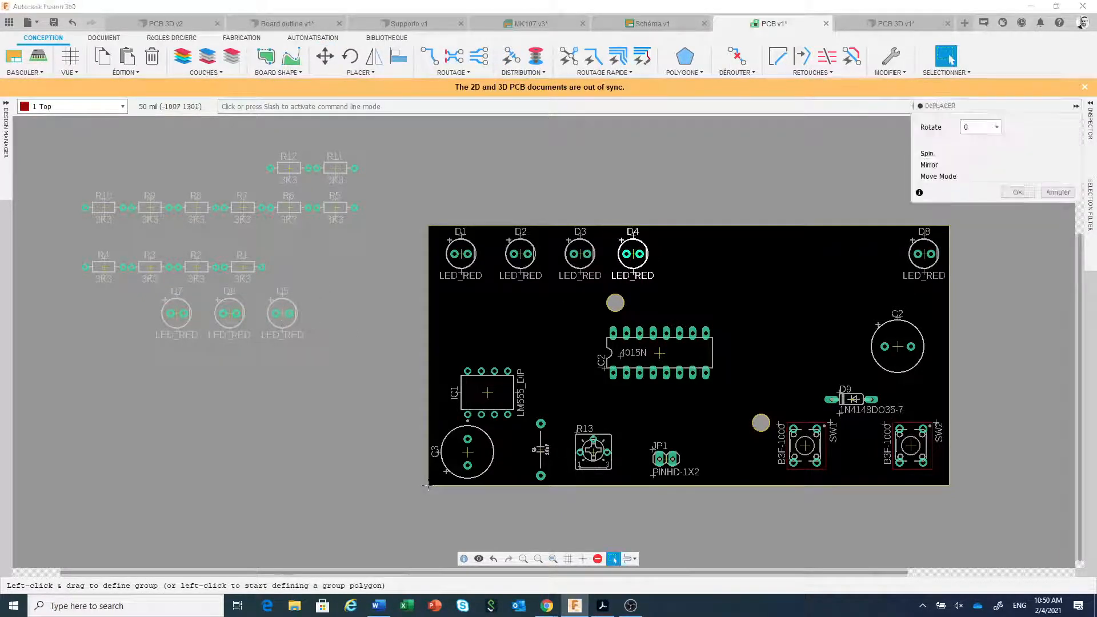
pyautogui.click(685, 254)
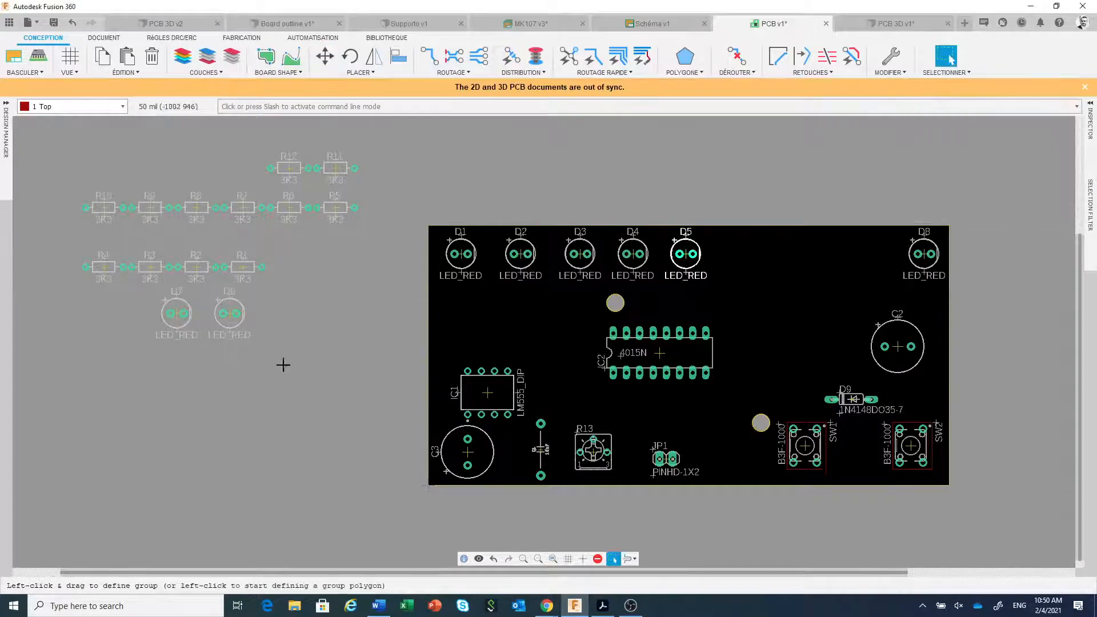
pyautogui.click(230, 313)
pyautogui.click(732, 254)
pyautogui.click(176, 313)
pyautogui.click(785, 253)
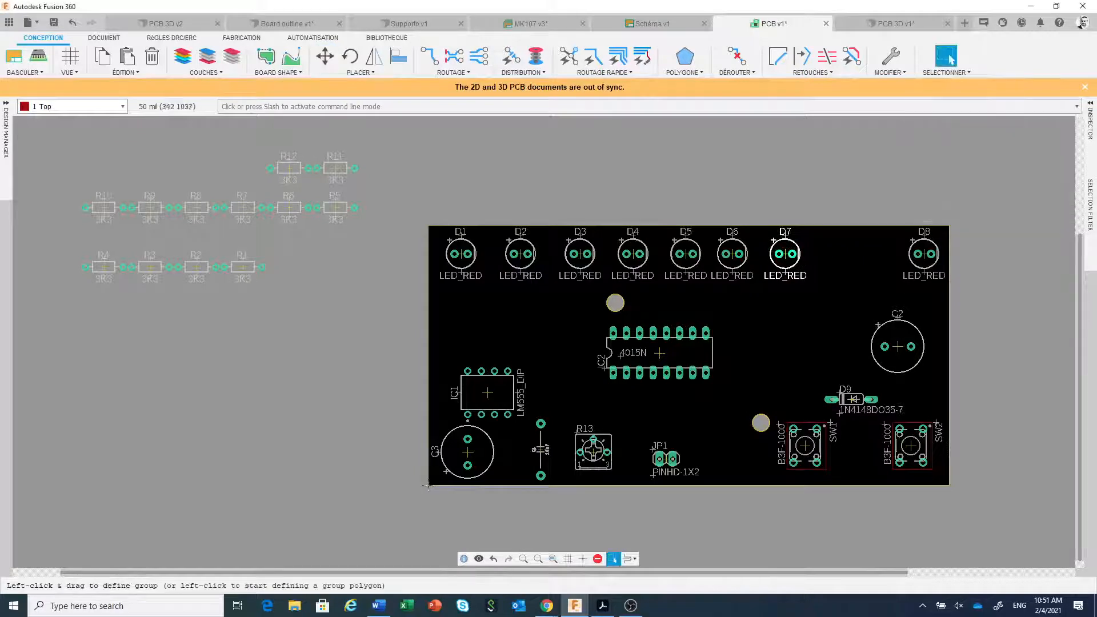
# Distribute the eight LEDs D1 to D8 horizontally with equal spacing using the Align command.
pyautogui.moveTo(428, 302); pyautogui.dragTo(962, 208)
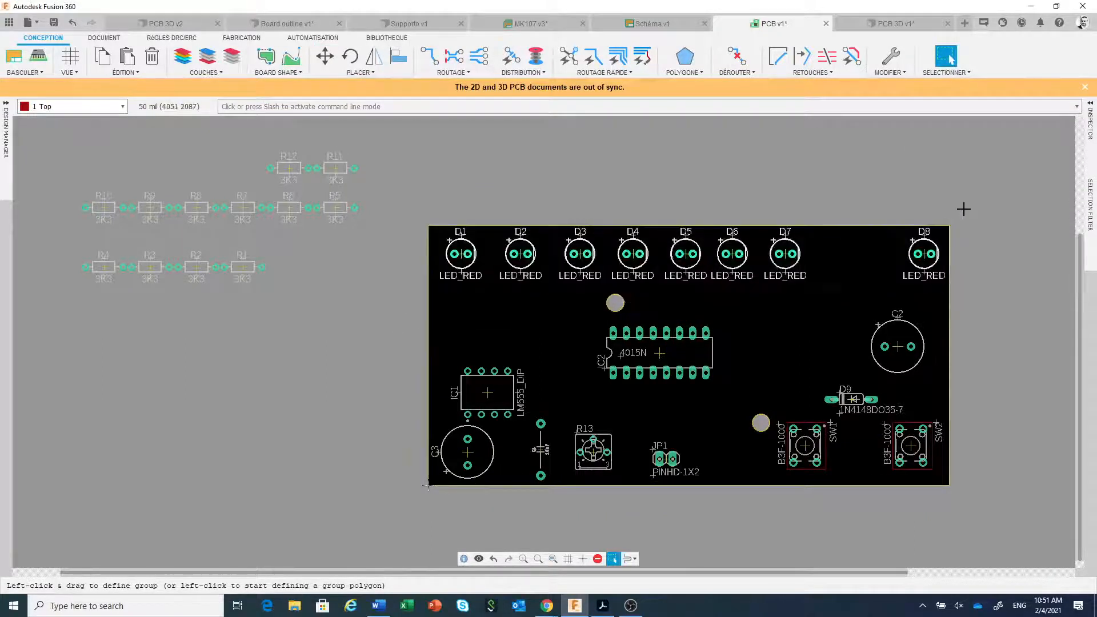
pyautogui.click(399, 56)
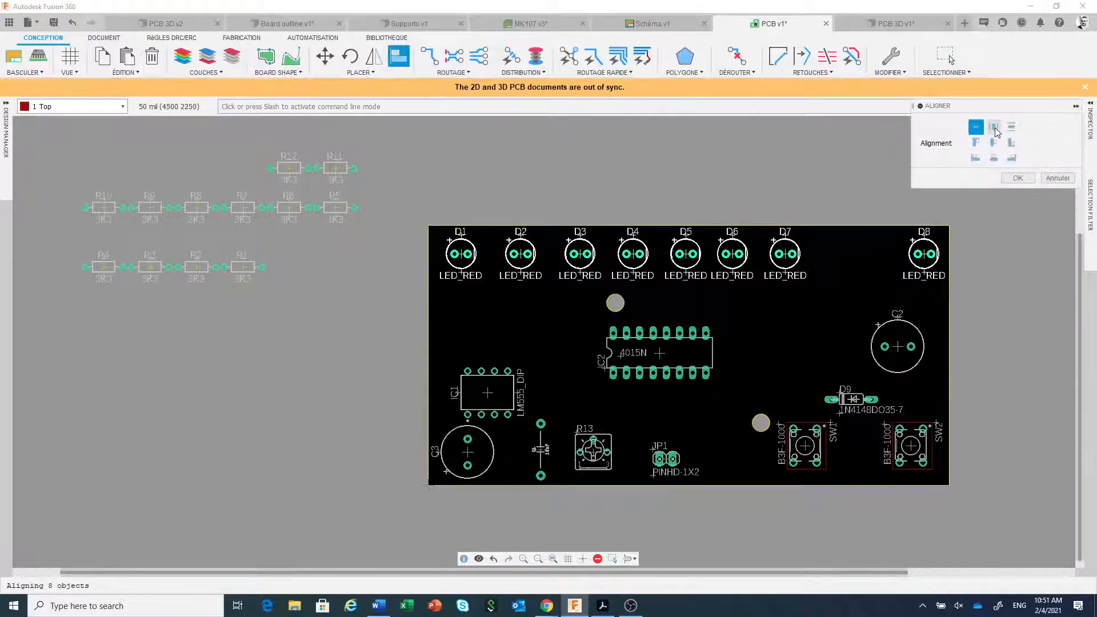
pyautogui.click(994, 127)
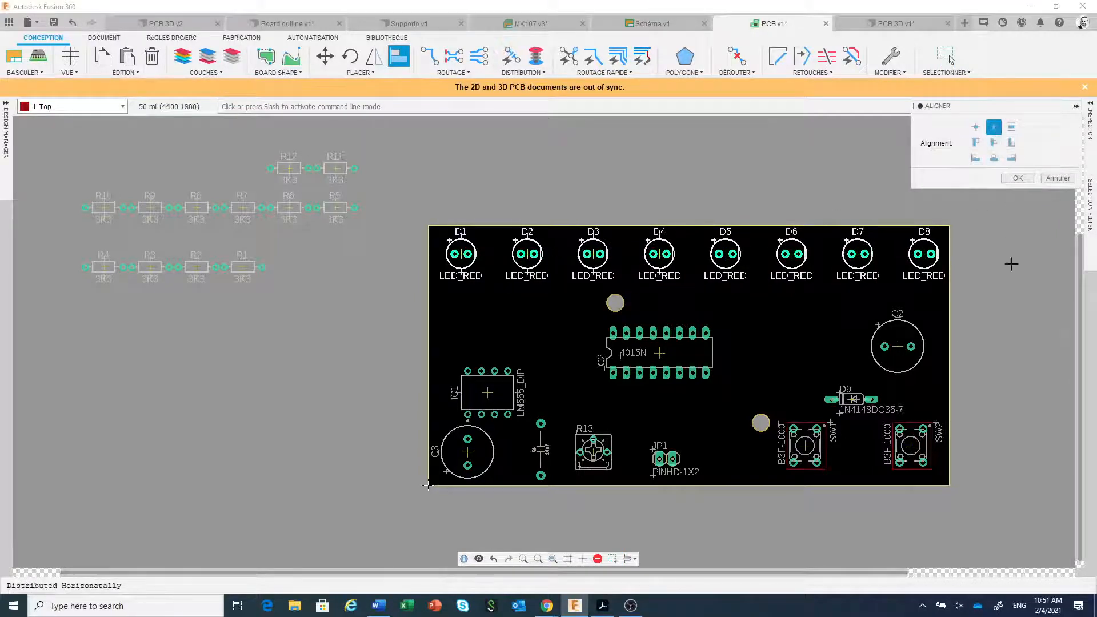
pyautogui.click(1017, 177)
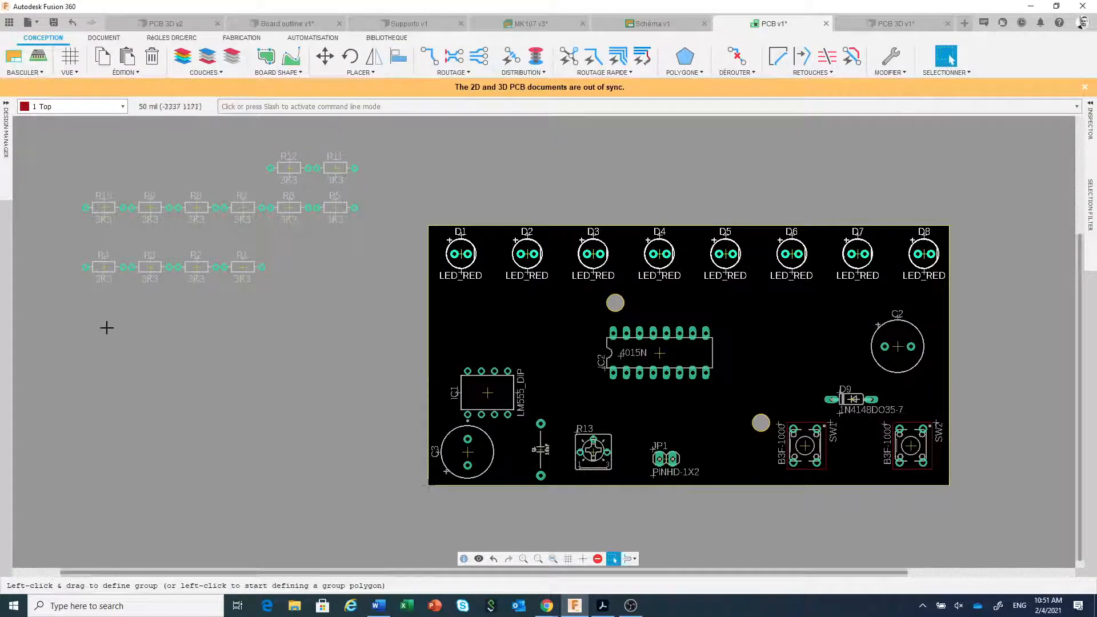
# Rotate the group of resistors R1 to R4 to vertical and place it as a column beside the board's left edge.
pyautogui.moveTo(63, 309); pyautogui.dragTo(287, 230)
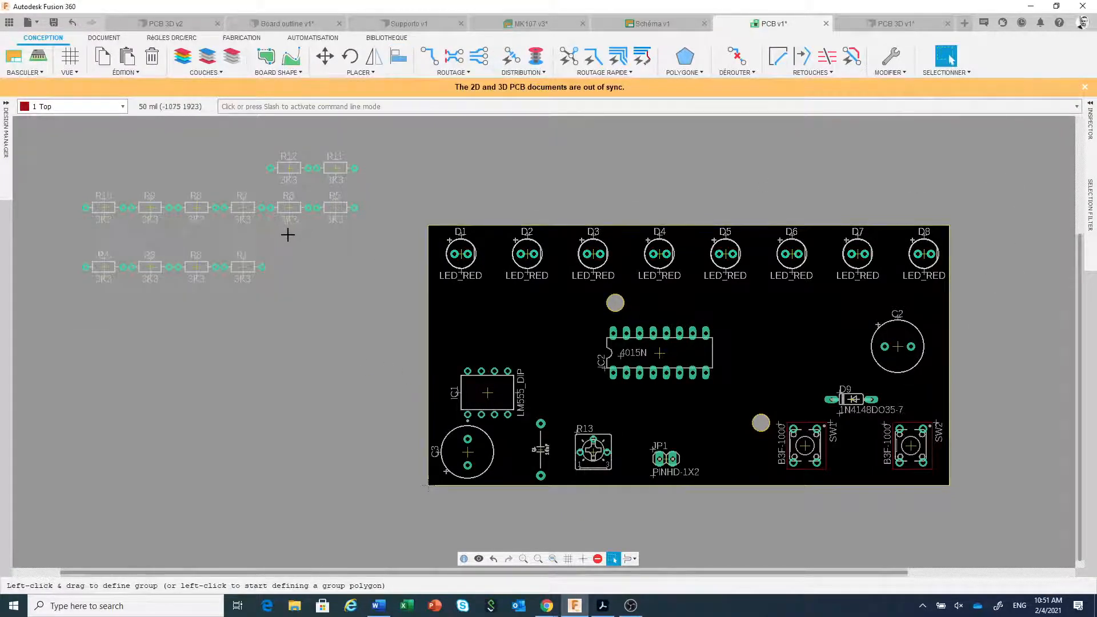
pyautogui.moveTo(243, 266); pyautogui.dragTo(389, 327)
pyautogui.rightClick(390, 327)
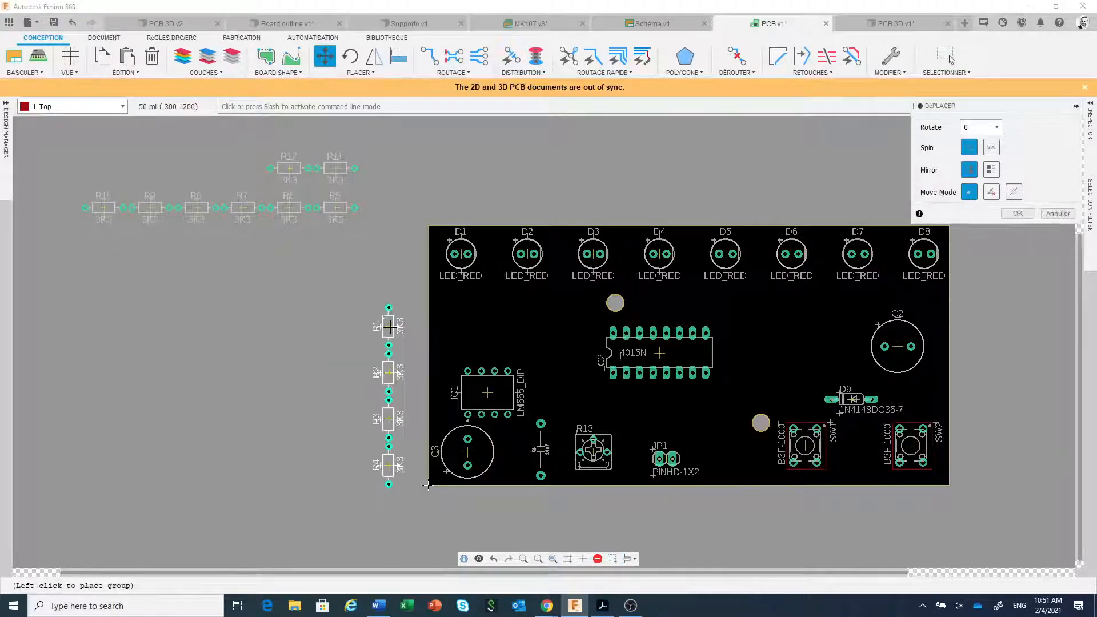
pyautogui.click(382, 306)
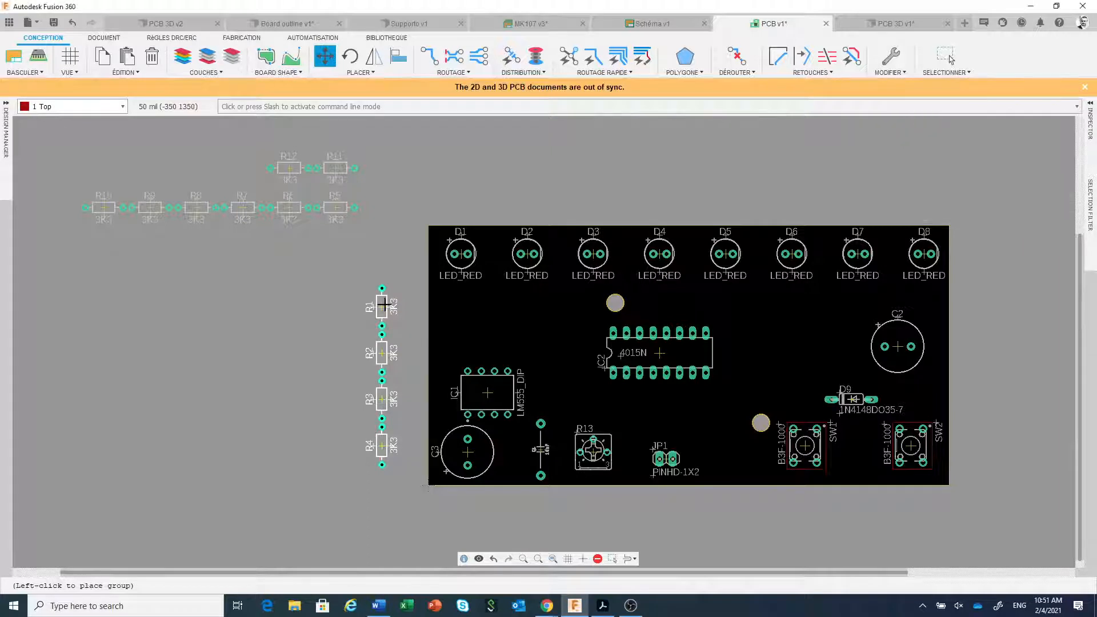
pyautogui.click(347, 319)
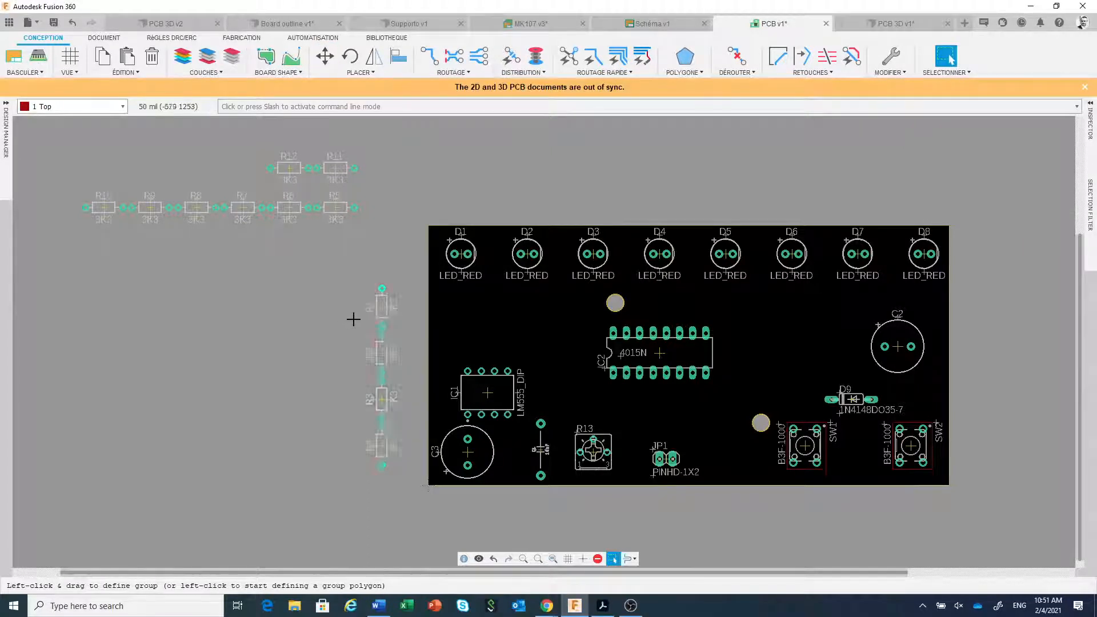
# Place vertical resistors R1 to R4 below LEDs D1 to D4 at about x 400, 600, 1000 and 1900 mil, y 1500 mil.
pyautogui.moveTo(383, 308); pyautogui.dragTo(481, 287)
pyautogui.click(950, 58)
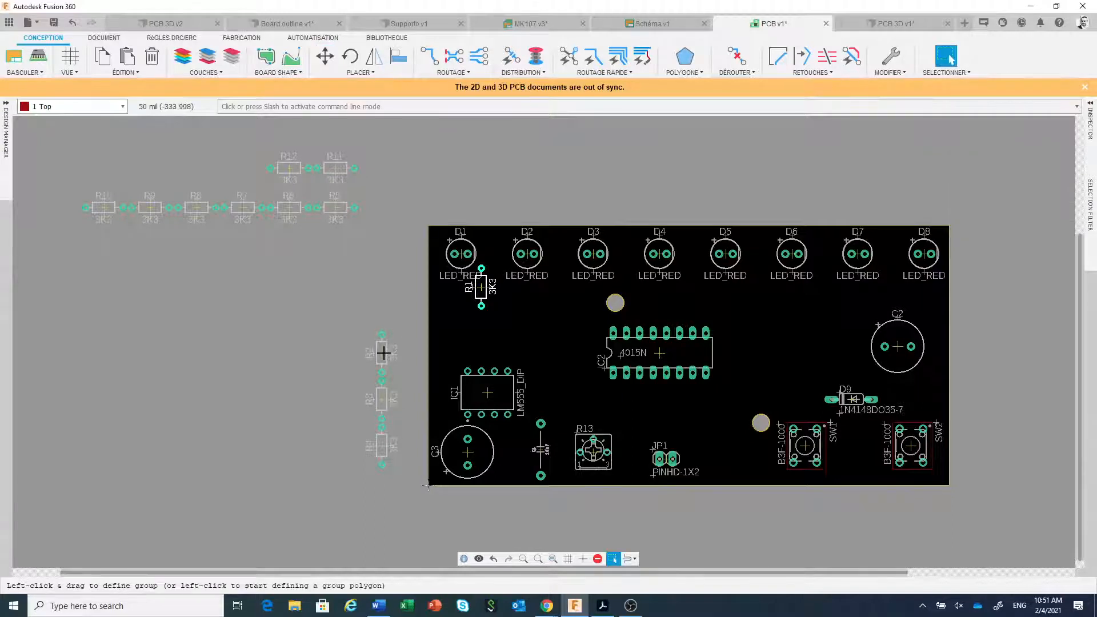
pyautogui.press('m')
pyautogui.moveTo(382, 352); pyautogui.dragTo(507, 286)
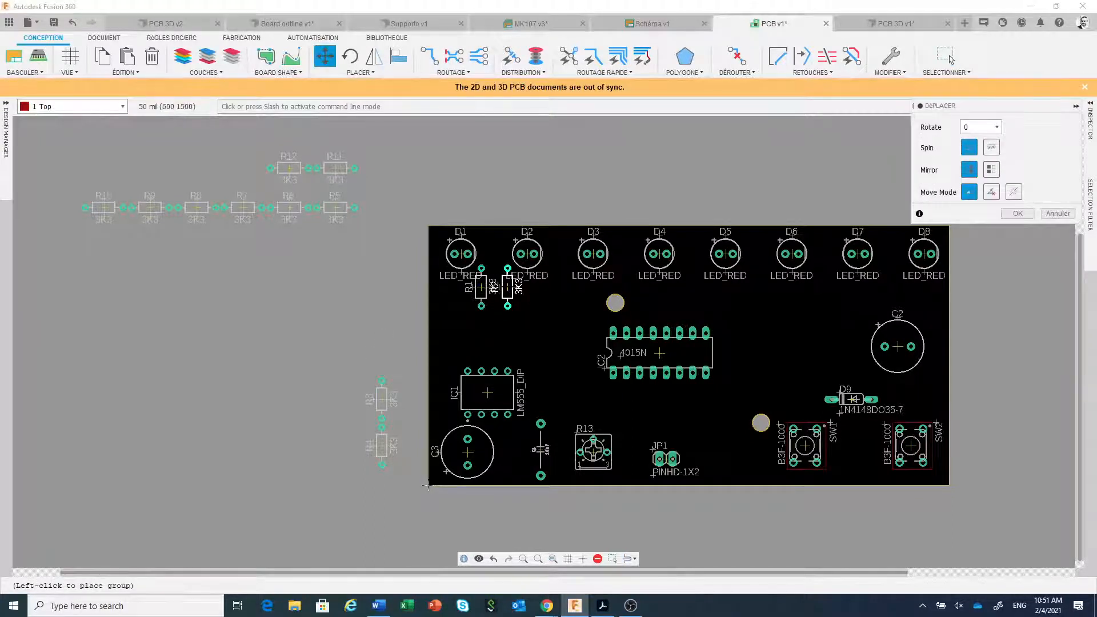
pyautogui.click(950, 58)
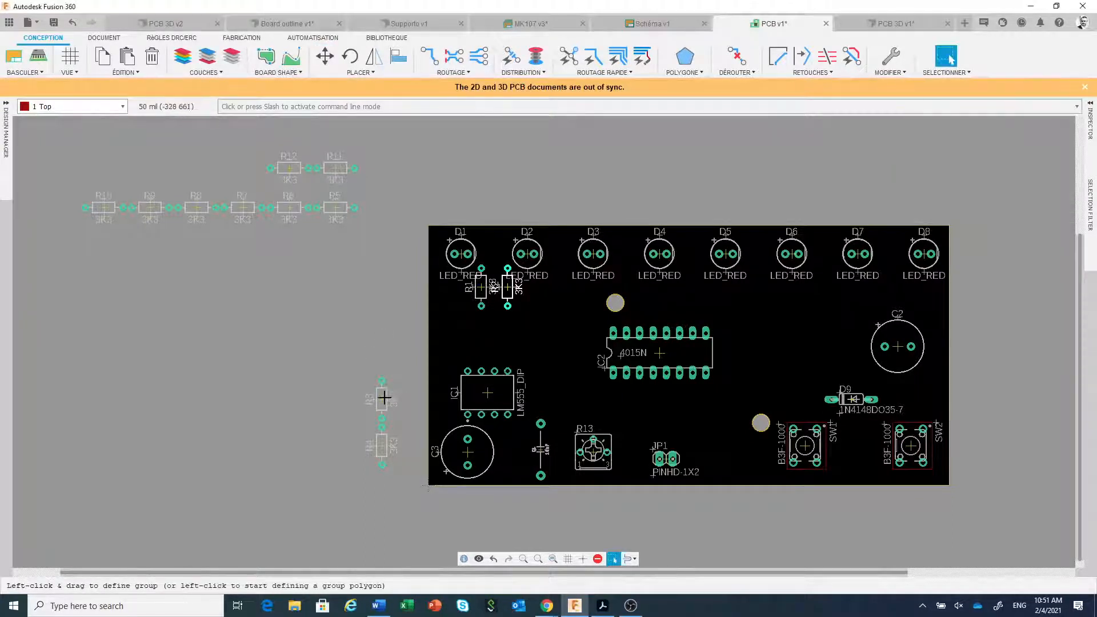
pyautogui.moveTo(382, 399); pyautogui.dragTo(560, 287)
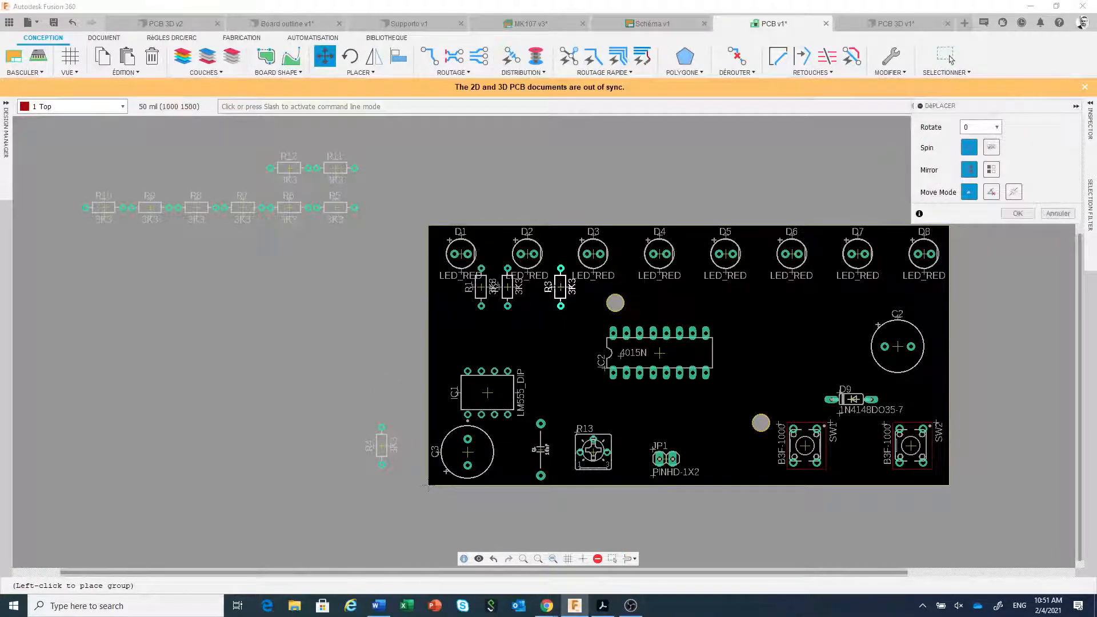
pyautogui.click(950, 58)
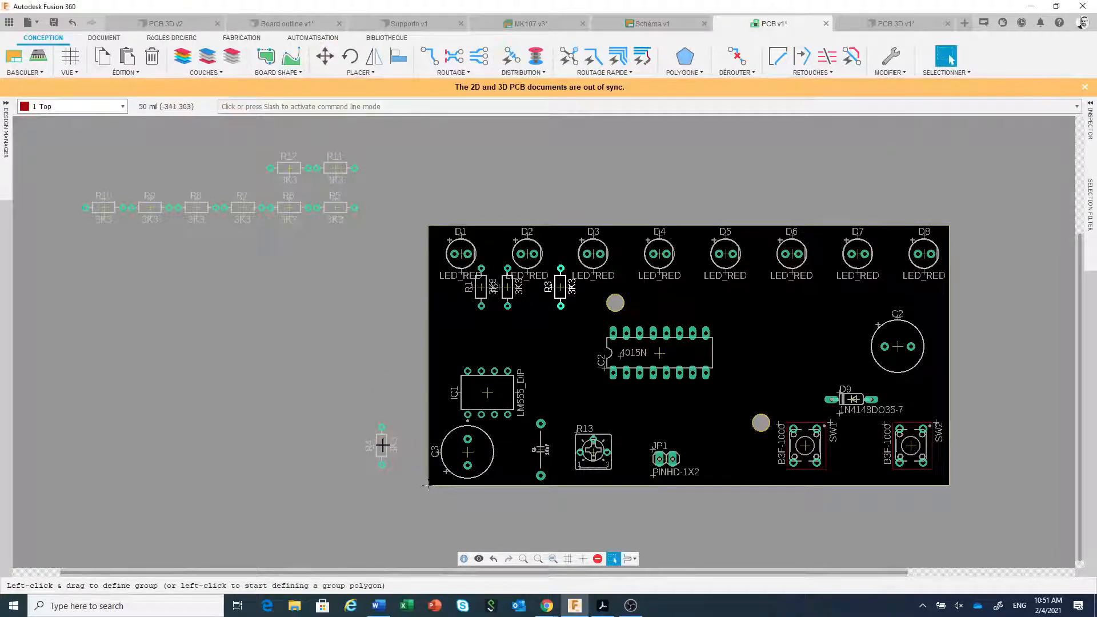
pyautogui.moveTo(382, 446); pyautogui.dragTo(680, 287)
pyautogui.click(949, 58)
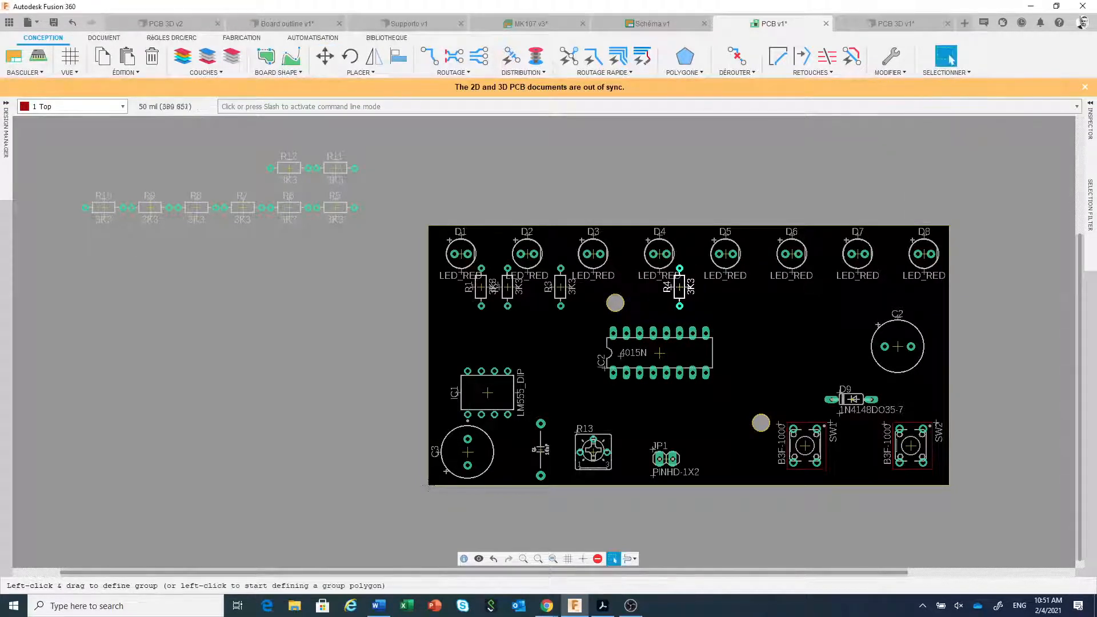
# Rotate the group of resistors R5 to R10 to vertical and place it as a column beside the board's left edge.
pyautogui.moveTo(54, 254); pyautogui.dragTo(360, 186)
pyautogui.moveTo(335, 209); pyautogui.dragTo(371, 333)
pyautogui.rightClick(370, 333)
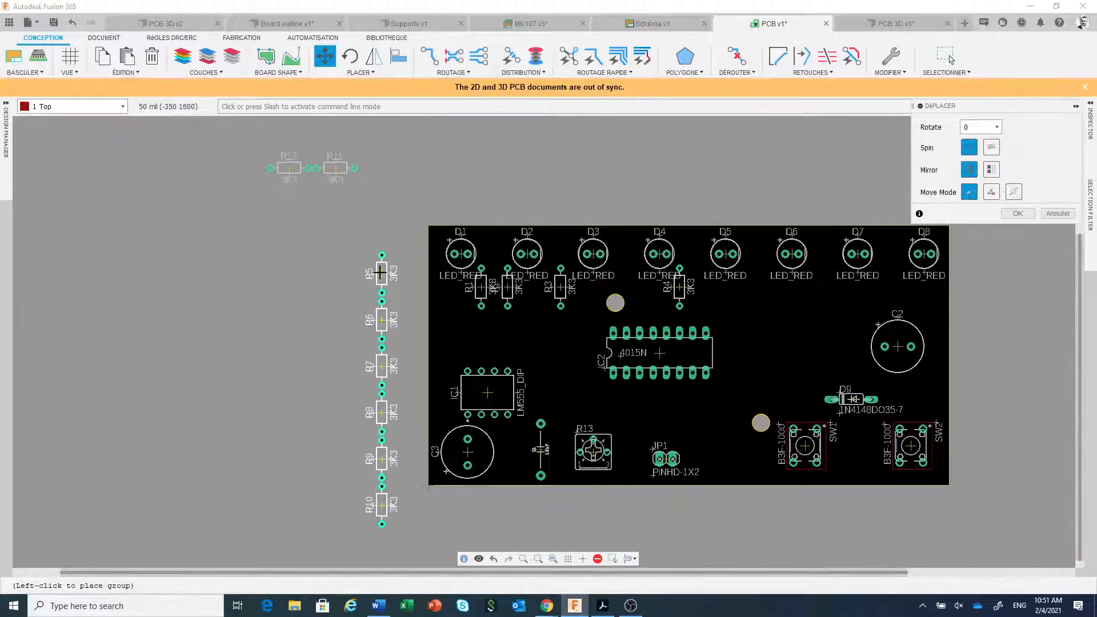
pyautogui.click(375, 266)
pyautogui.press('Escape')
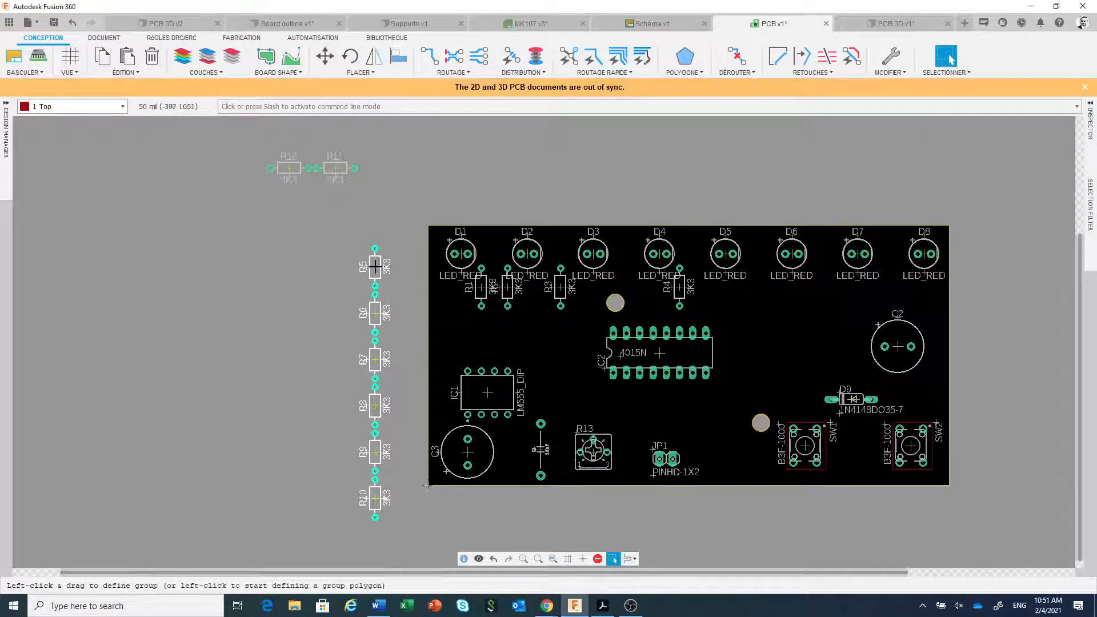
pyautogui.click(376, 266)
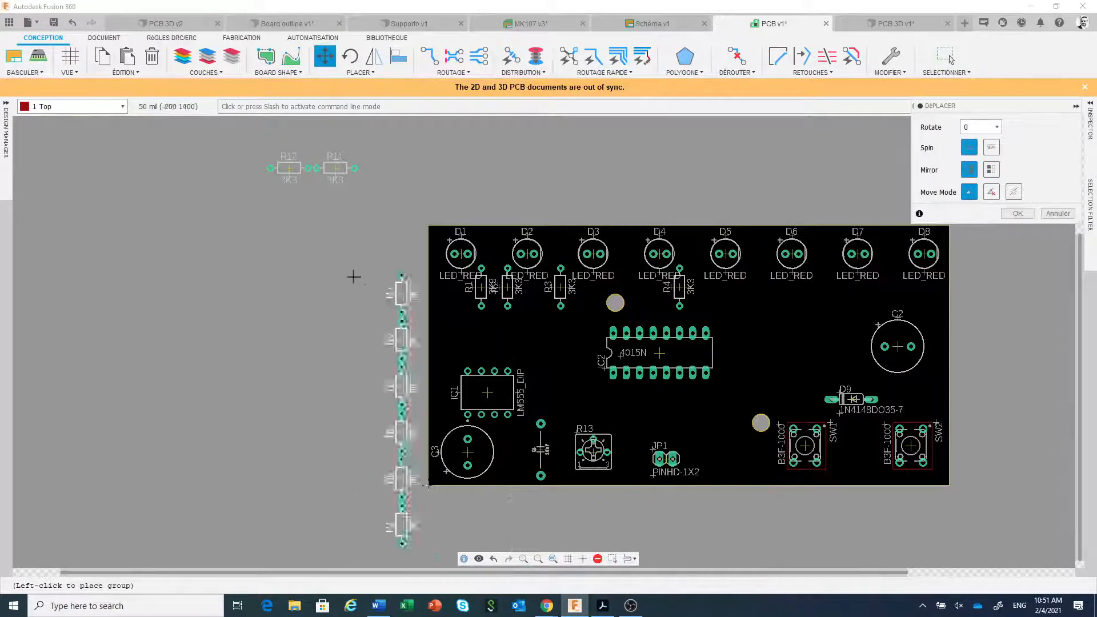
pyautogui.click(374, 268)
pyautogui.press('Escape')
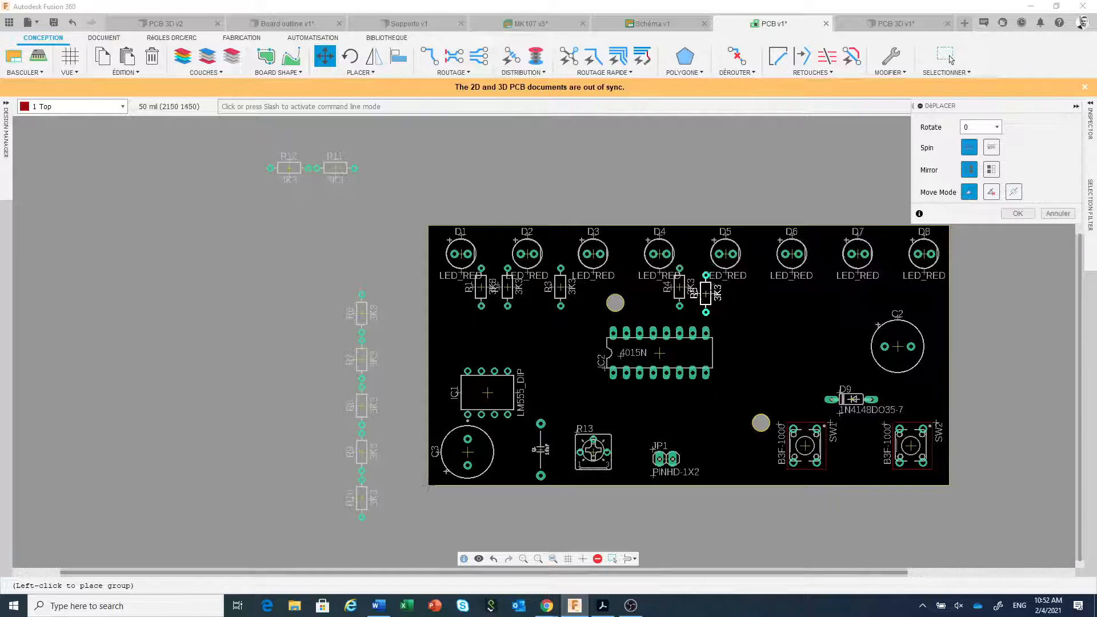
# Place vertical resistors R5 to R8 in R4's row at about x 2150, 2450, 2900 and 3150 mil, y 1500 mil.
pyautogui.click(949, 57)
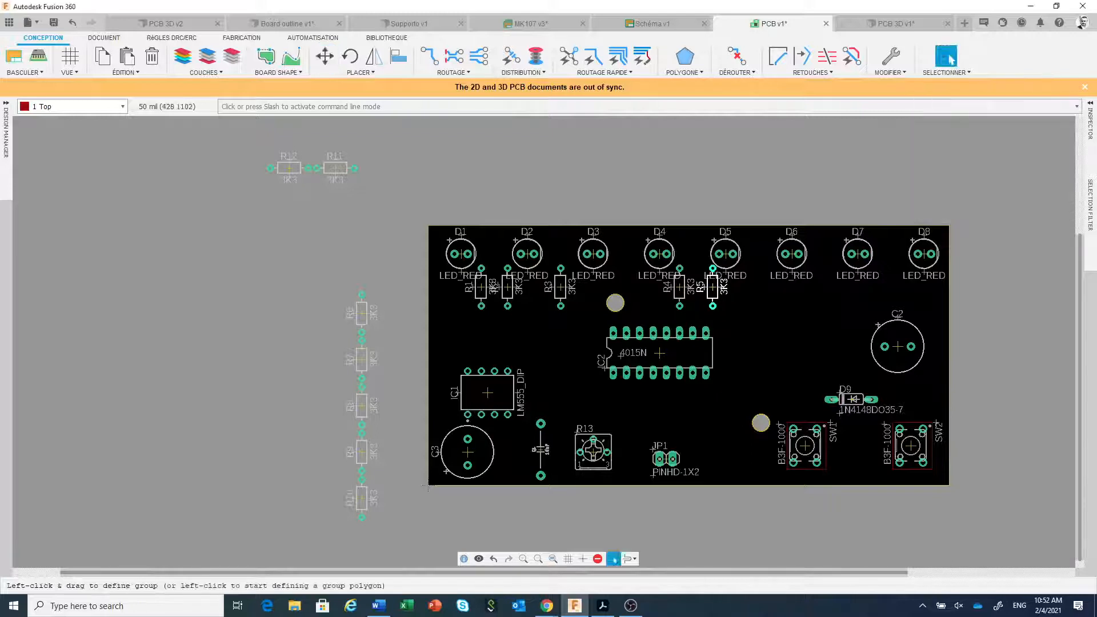
pyautogui.click(361, 312)
pyautogui.press('m')
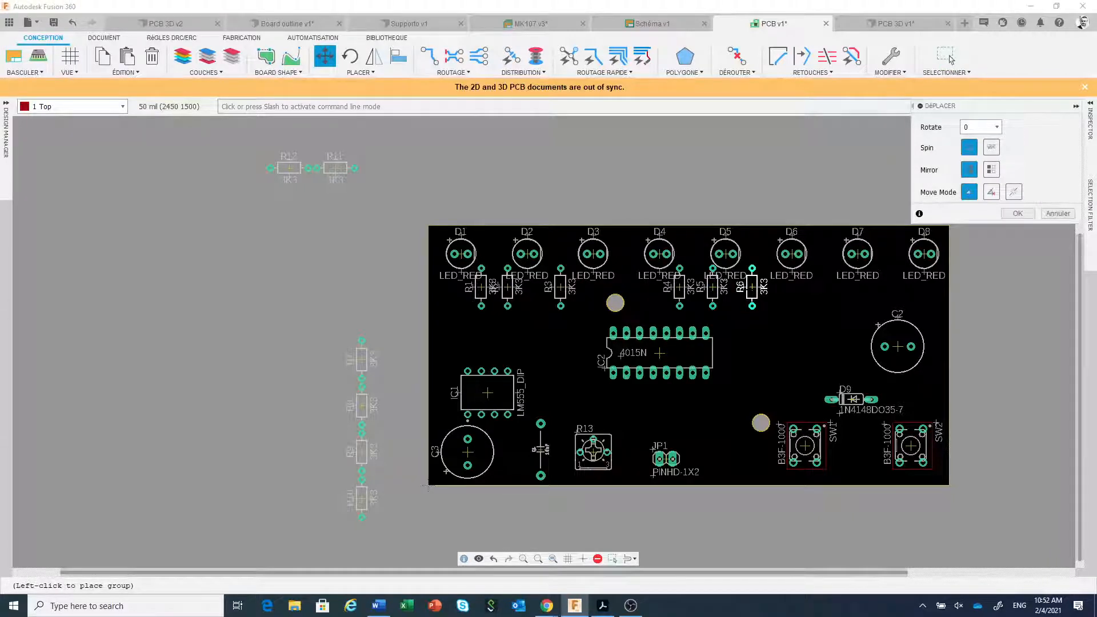
pyautogui.click(949, 57)
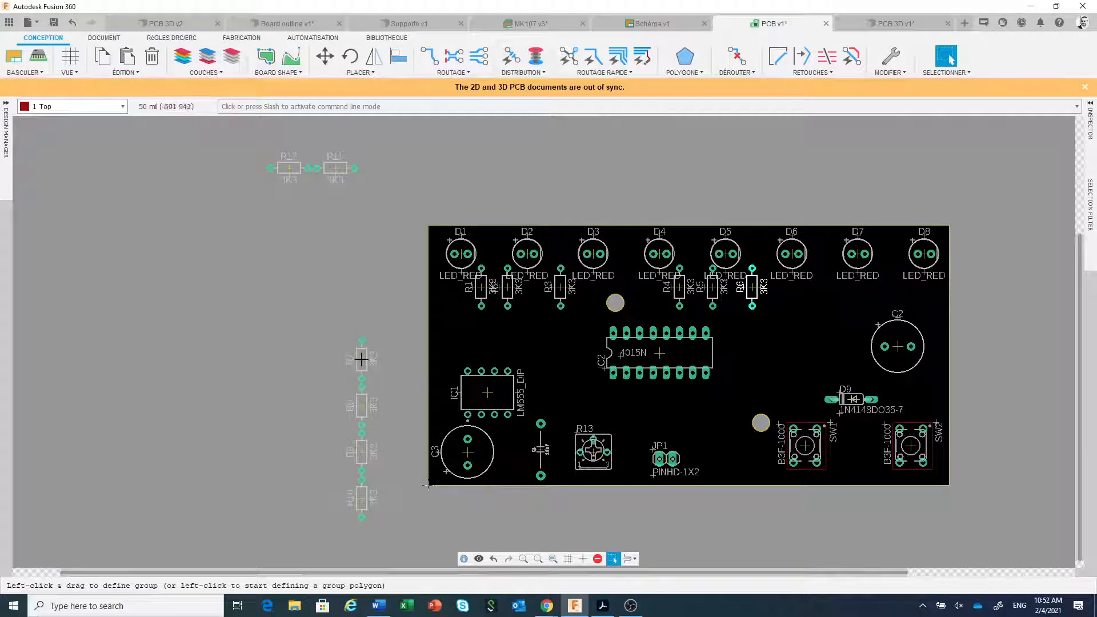
pyautogui.moveTo(361, 359); pyautogui.dragTo(811, 293)
pyautogui.click(951, 57)
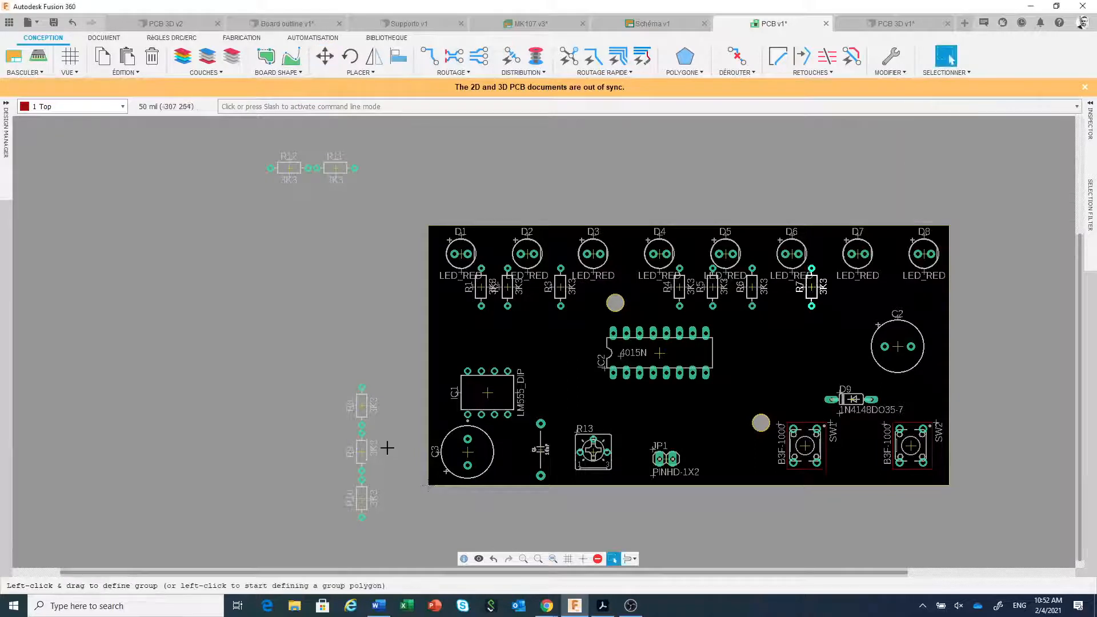
pyautogui.moveTo(363, 406); pyautogui.dragTo(844, 286)
pyautogui.click(950, 58)
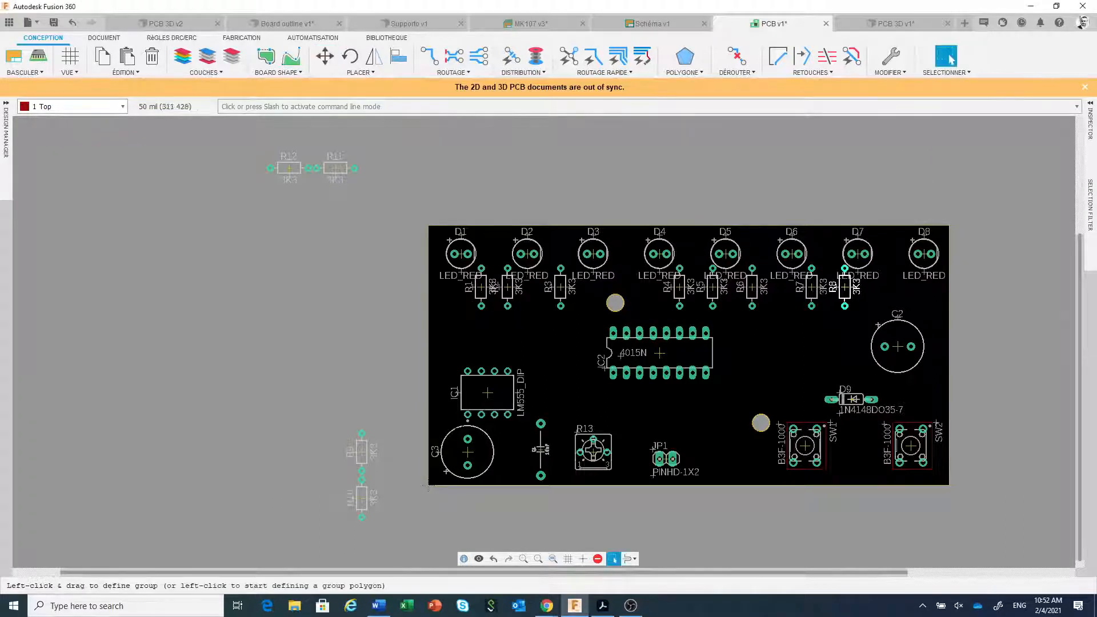
# Place R9 at about (250, 1100) mil and R10 at about (800, 1100) mil above IC1, both rotated to horizontal.
pyautogui.moveTo(362, 451); pyautogui.dragTo(468, 332)
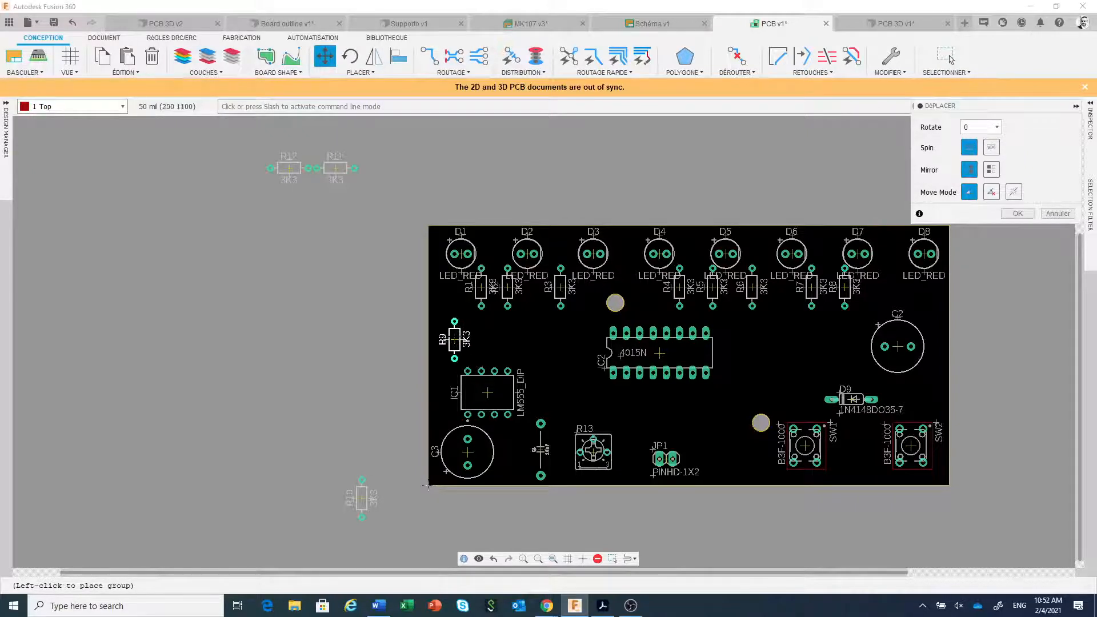
pyautogui.rightClick(455, 323)
pyautogui.click(461, 328)
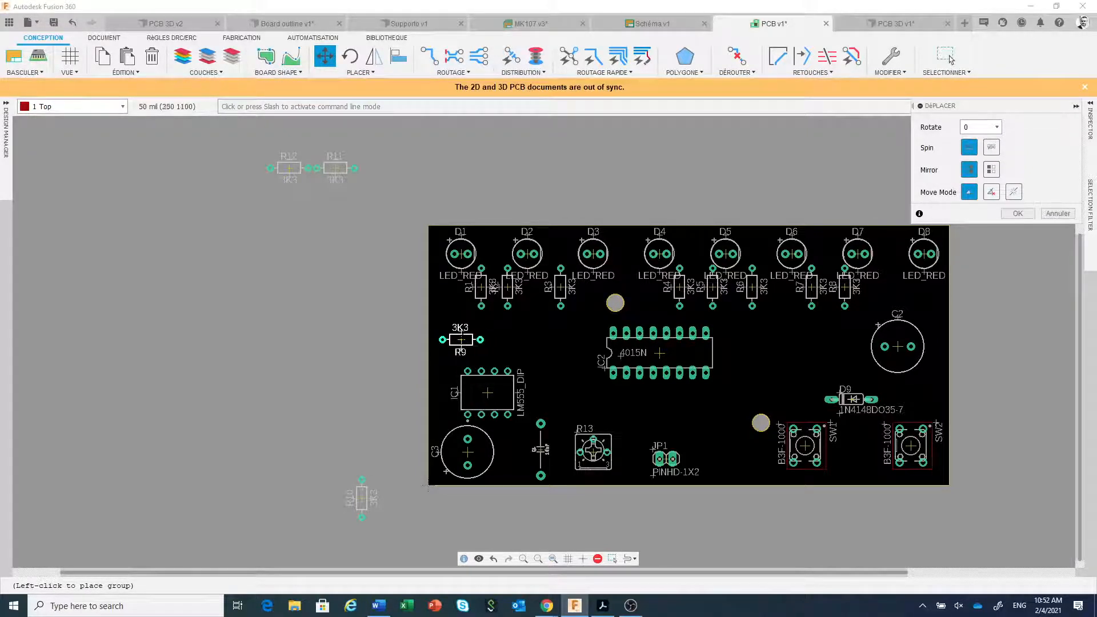
pyautogui.press('Escape')
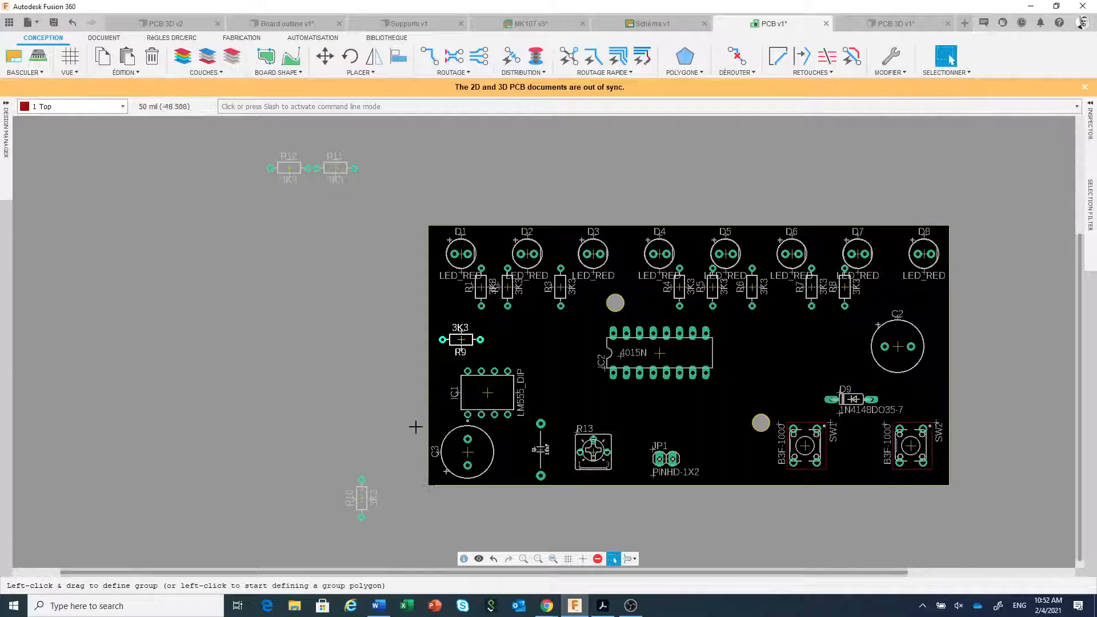
pyautogui.click(361, 498)
pyautogui.rightClick(526, 339)
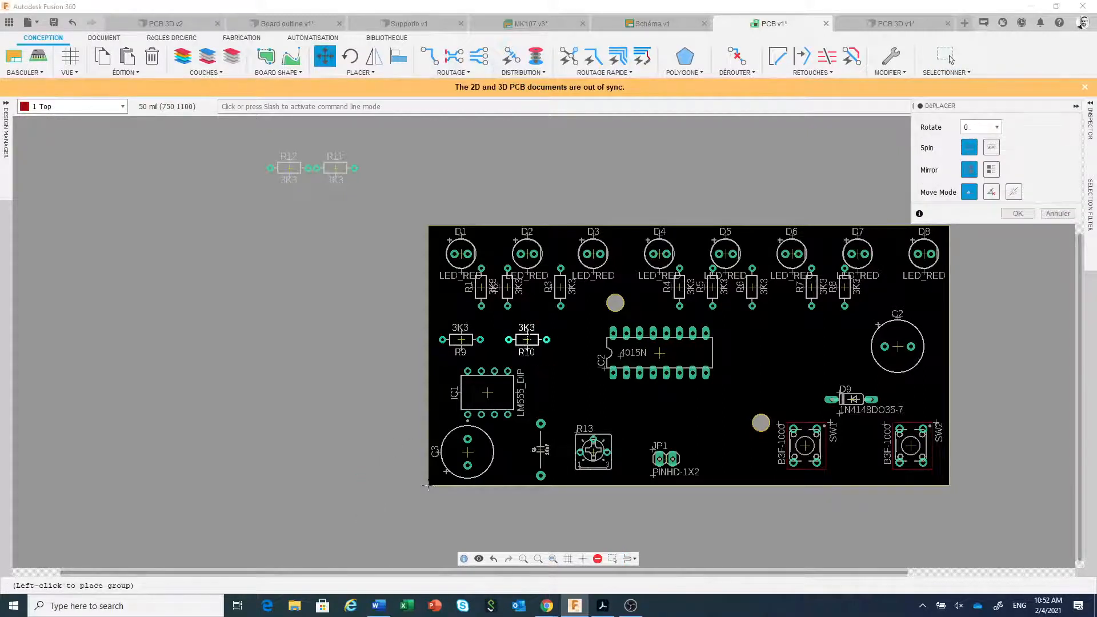
pyautogui.click(533, 340)
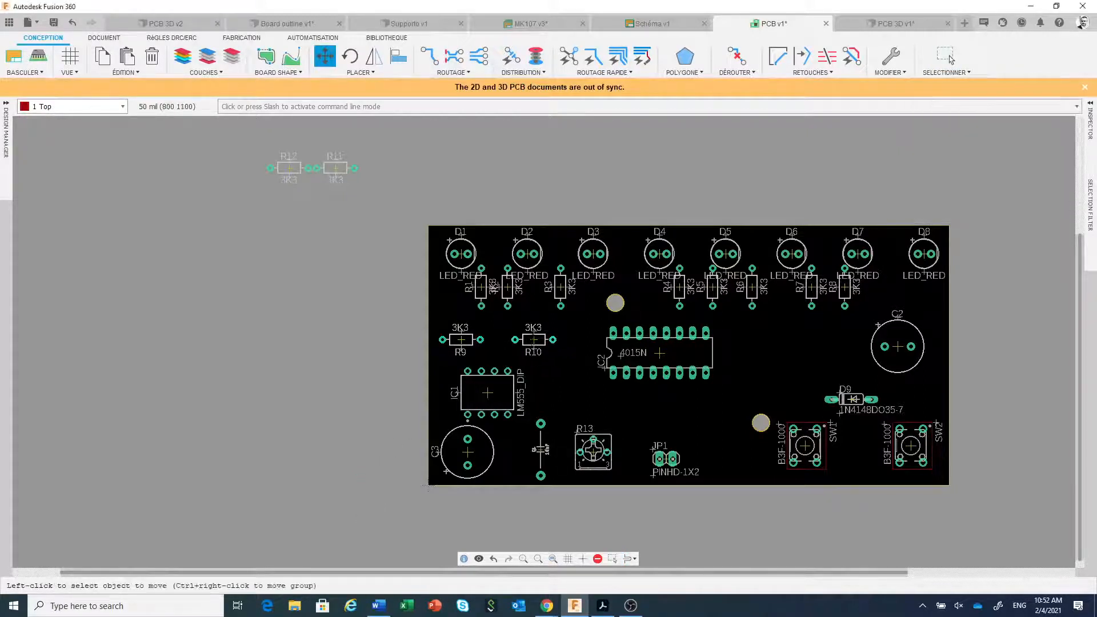
pyautogui.press('Escape')
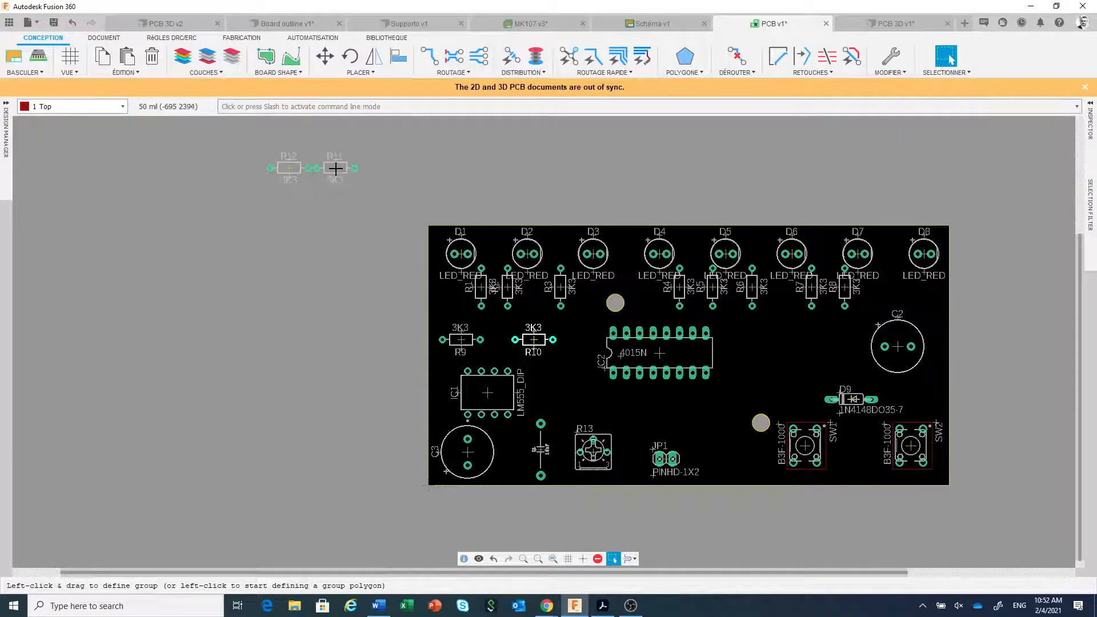
# Place R11 at about (1100, 650) mil and R12 at about (2650, 1000) mil, and move R8 down to about (3150, 1200) mil.
pyautogui.click(336, 168)
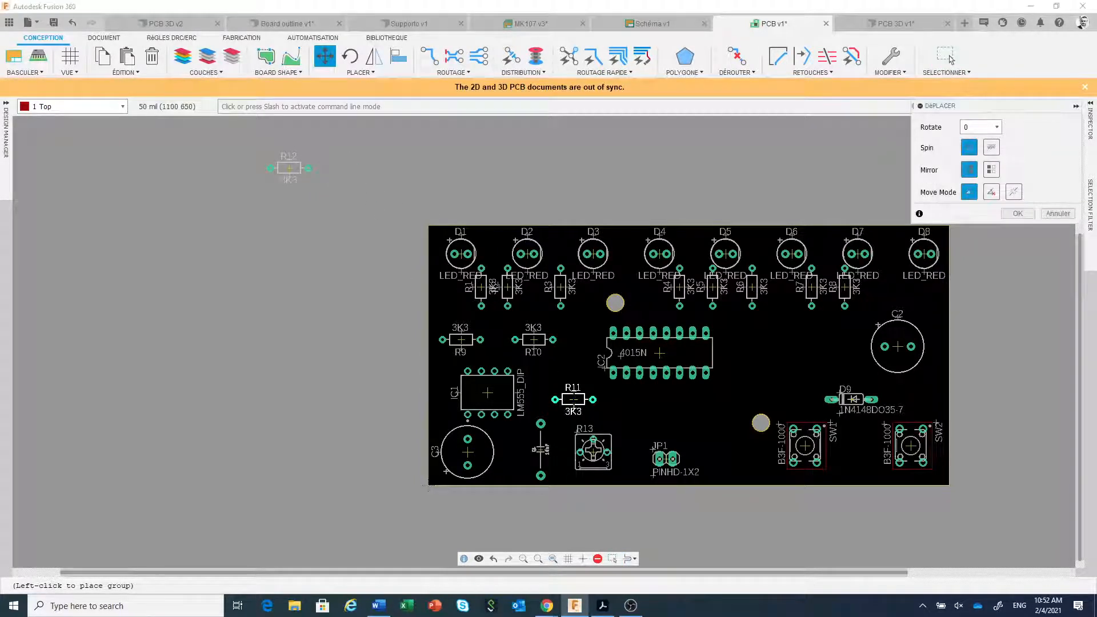
pyautogui.click(946, 57)
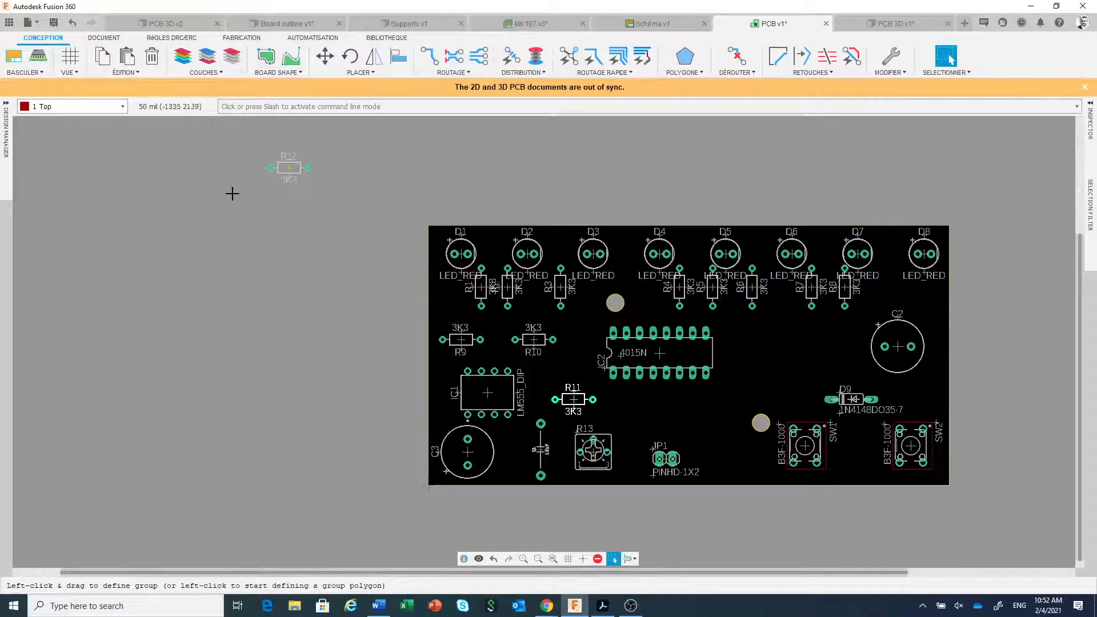
pyautogui.click(290, 168)
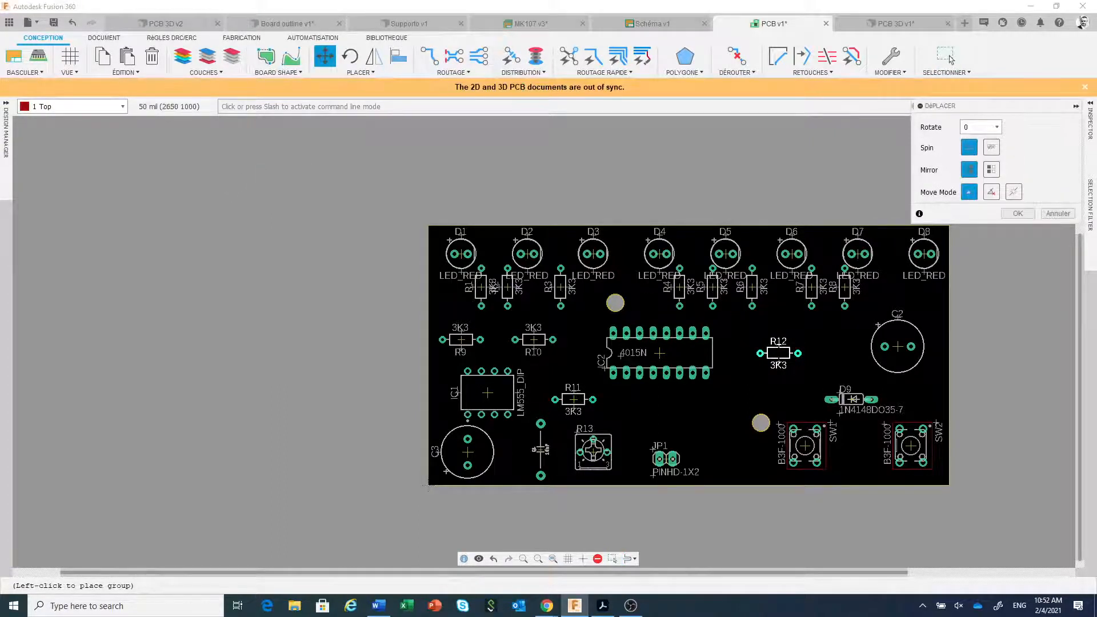
pyautogui.click(951, 59)
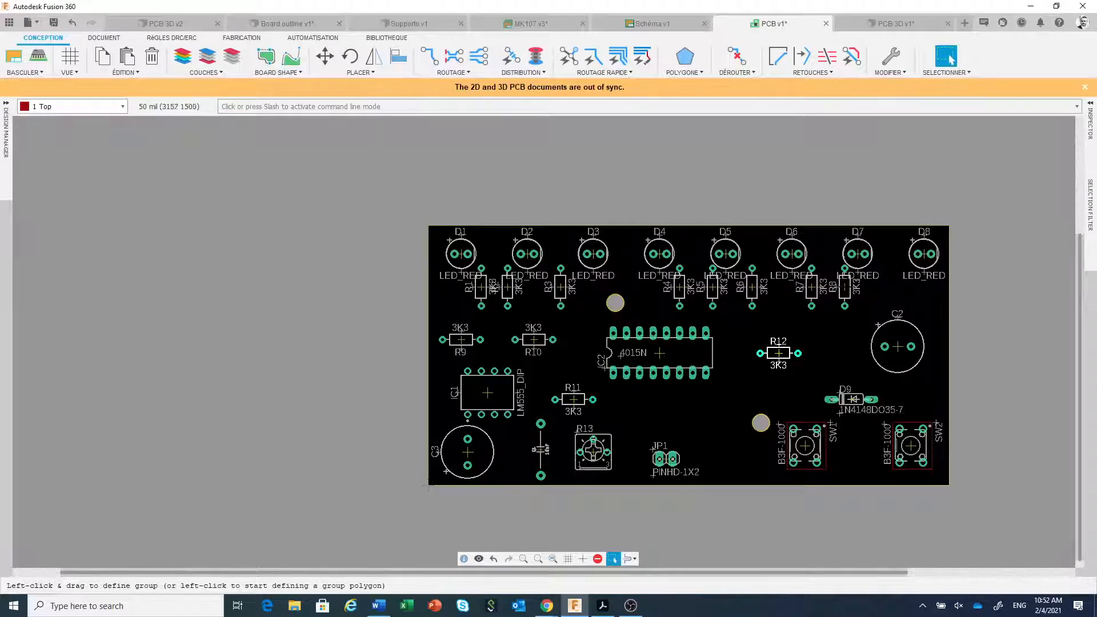
pyautogui.moveTo(847, 307); pyautogui.dragTo(845, 326)
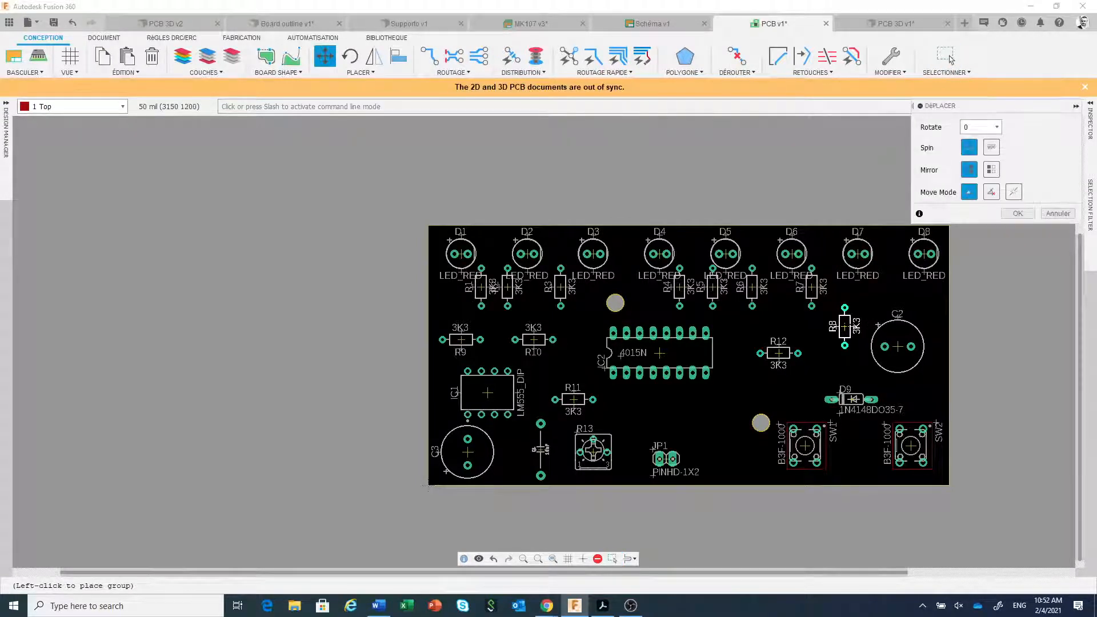
pyautogui.click(949, 58)
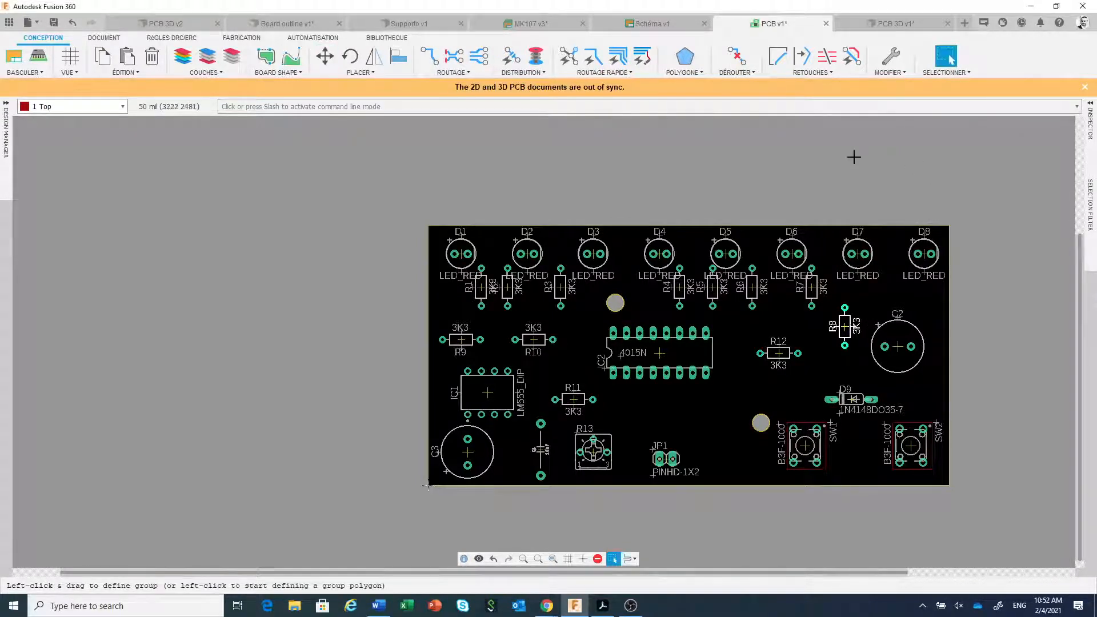
# Make layer 19 Unrouted visible to show the airwires between the components.
pyautogui.click(187, 61)
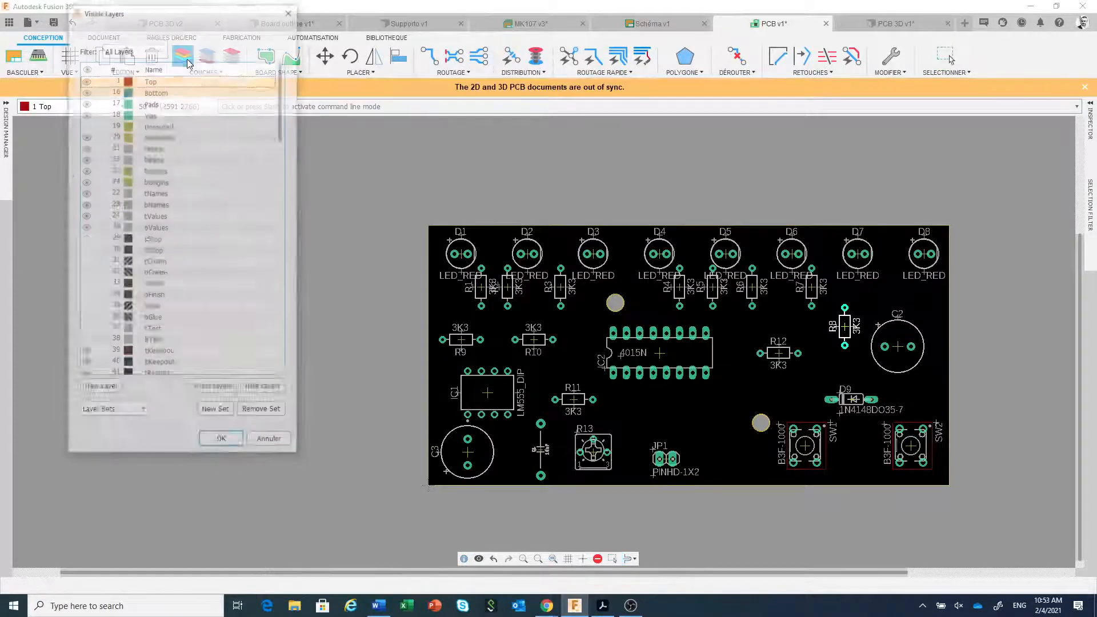
pyautogui.click(157, 124)
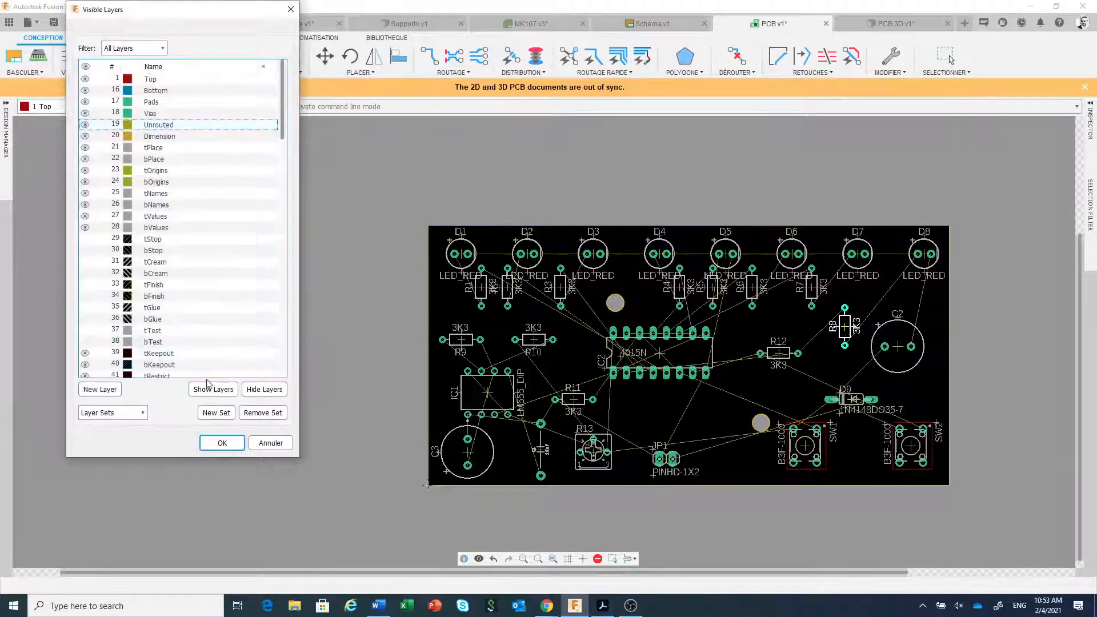
pyautogui.click(215, 445)
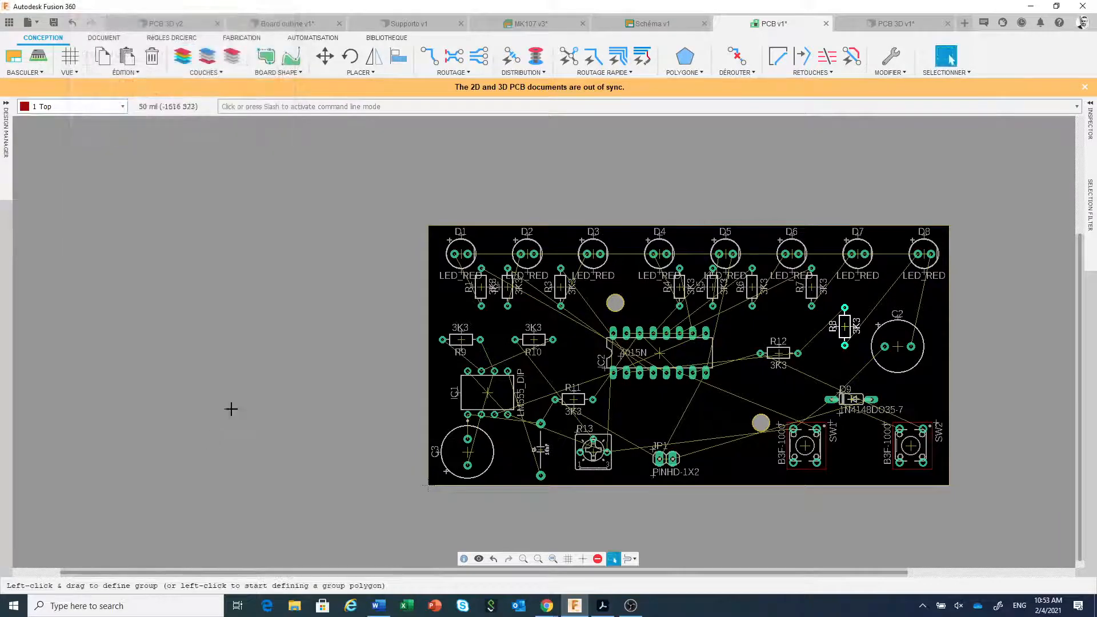
# Review the minimum sizes in the board's DRC design rules and close them without changes.
pyautogui.click(177, 38)
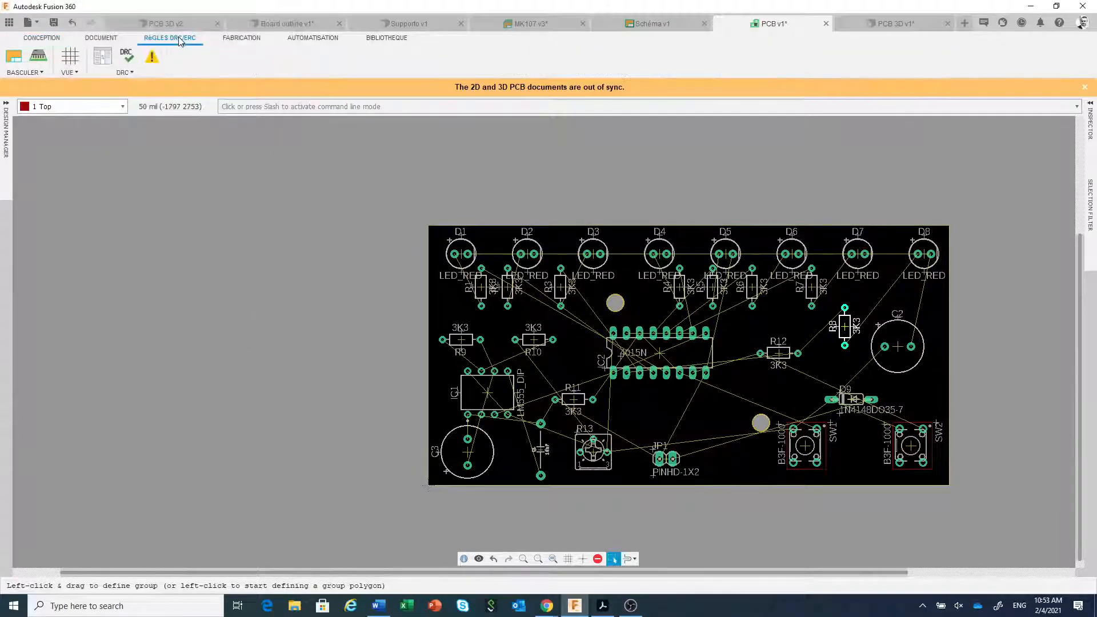
pyautogui.click(129, 57)
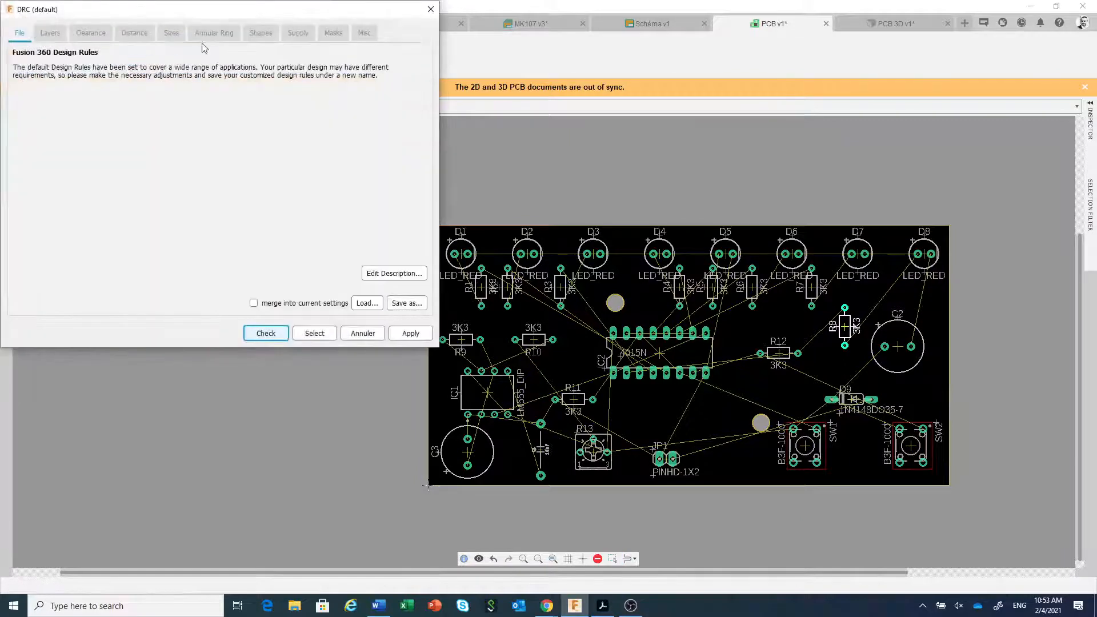
pyautogui.moveTo(240, 12); pyautogui.dragTo(235, 128)
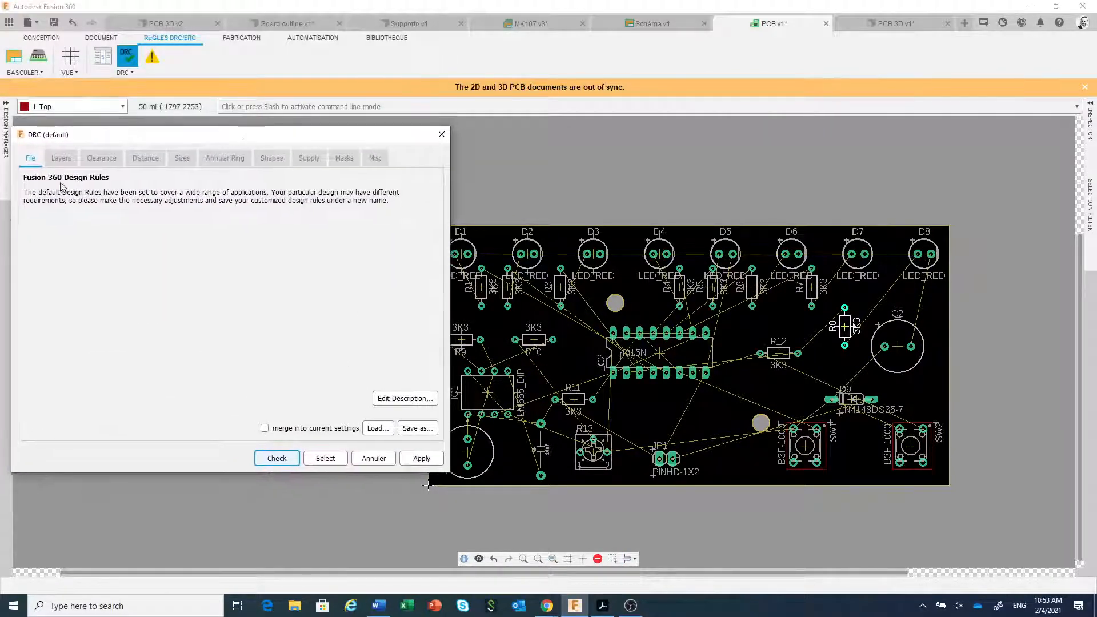
pyautogui.click(183, 160)
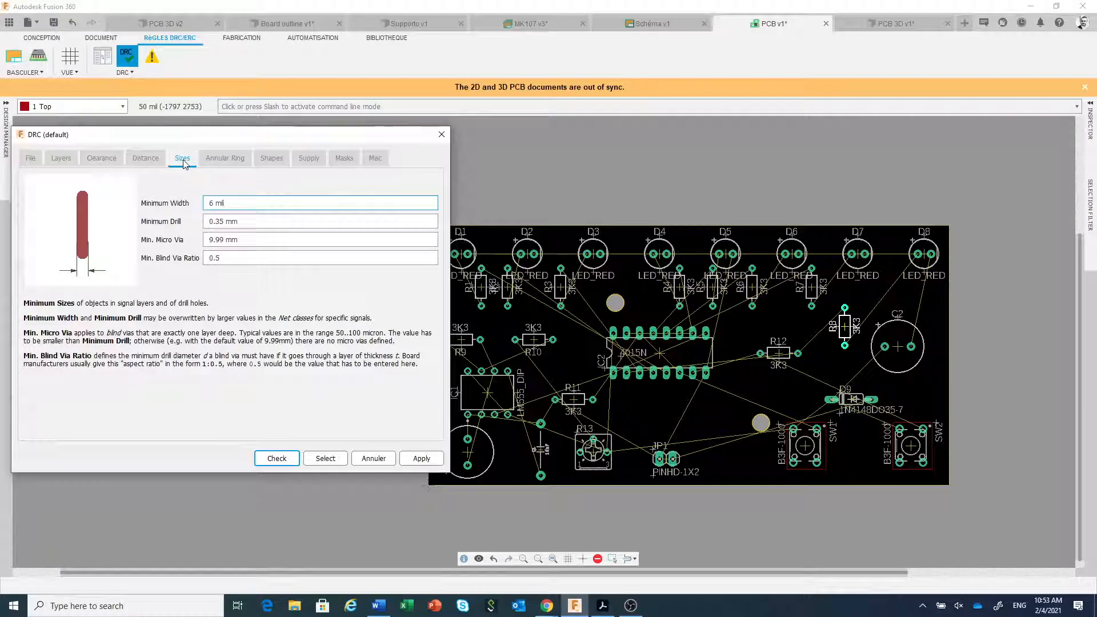
pyautogui.click(441, 135)
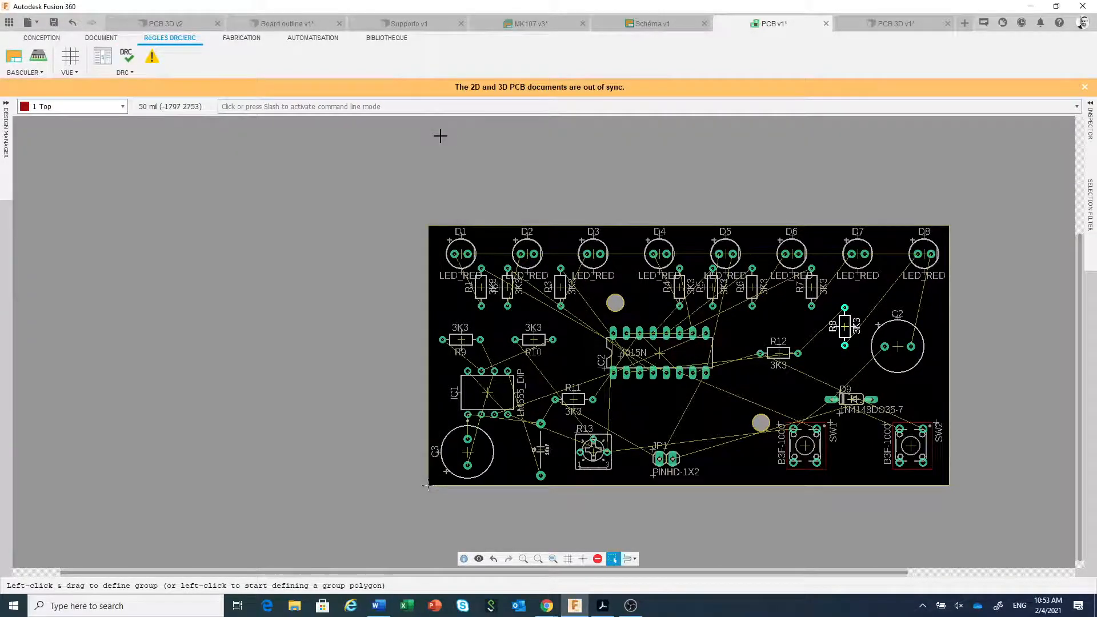
# Try autorouting the board on both the Top and Bottom layers with Low effort and eight threads.
pyautogui.click(44, 38)
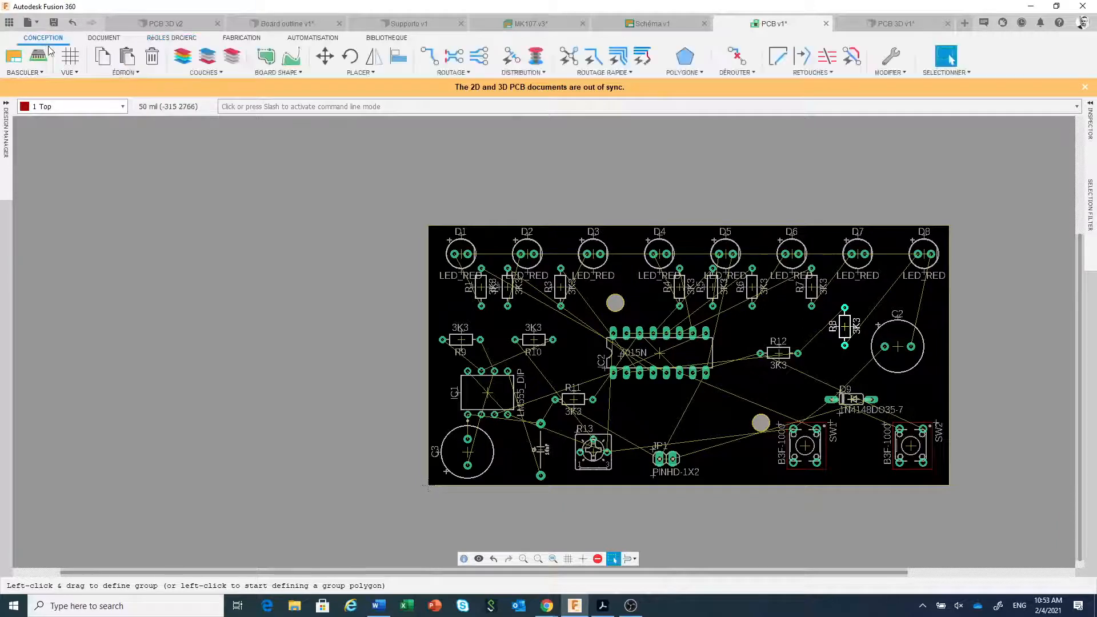
pyautogui.click(603, 74)
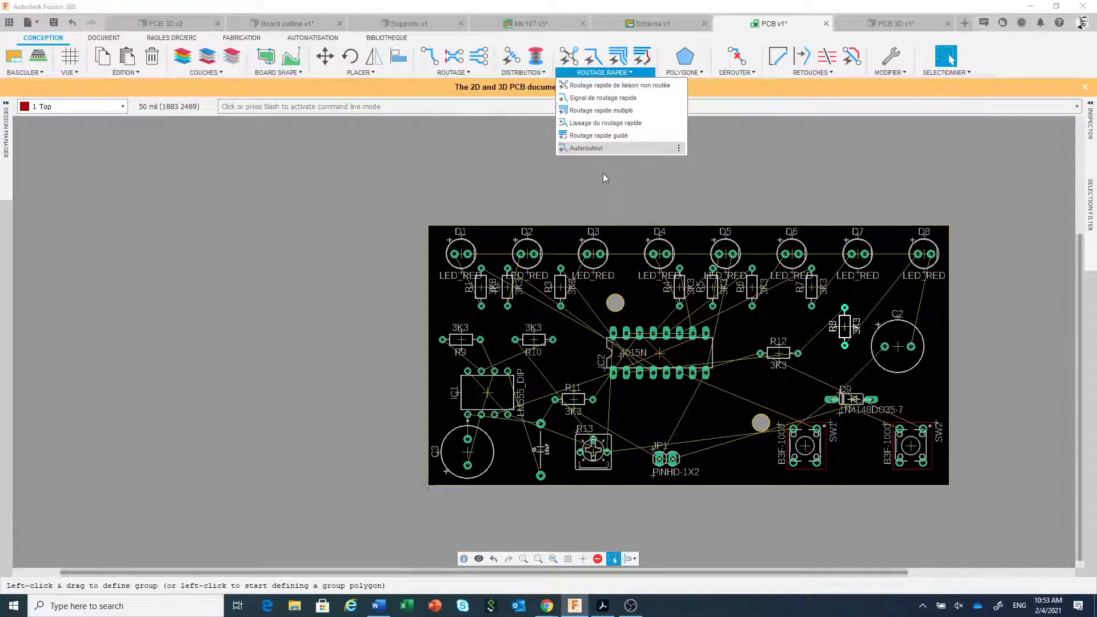
pyautogui.click(589, 147)
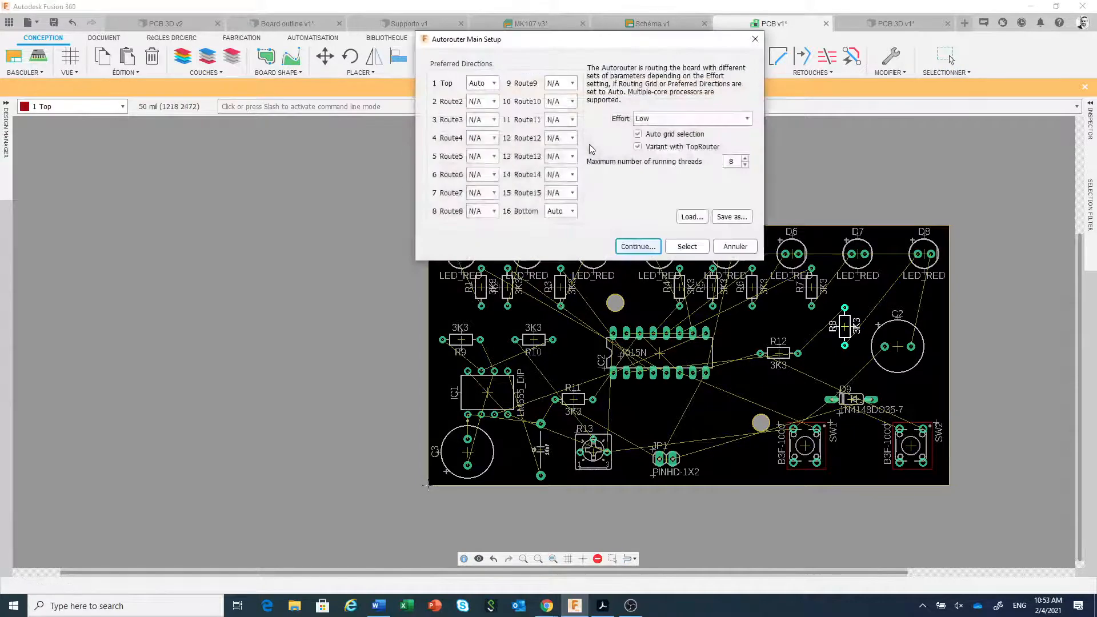
pyautogui.moveTo(561, 46); pyautogui.dragTo(240, 135)
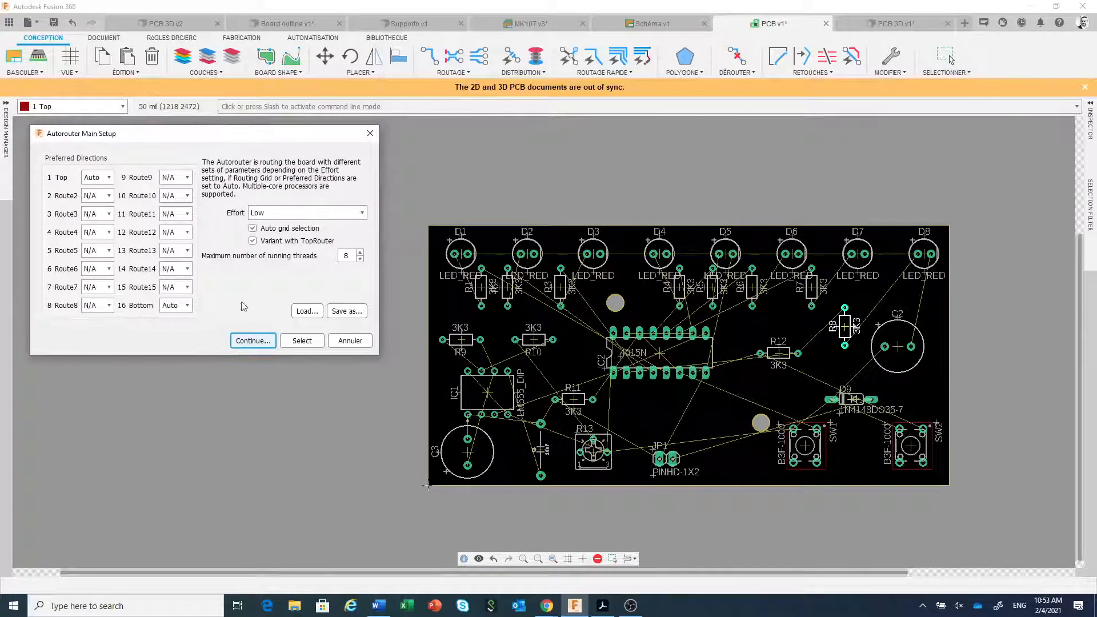
pyautogui.click(247, 341)
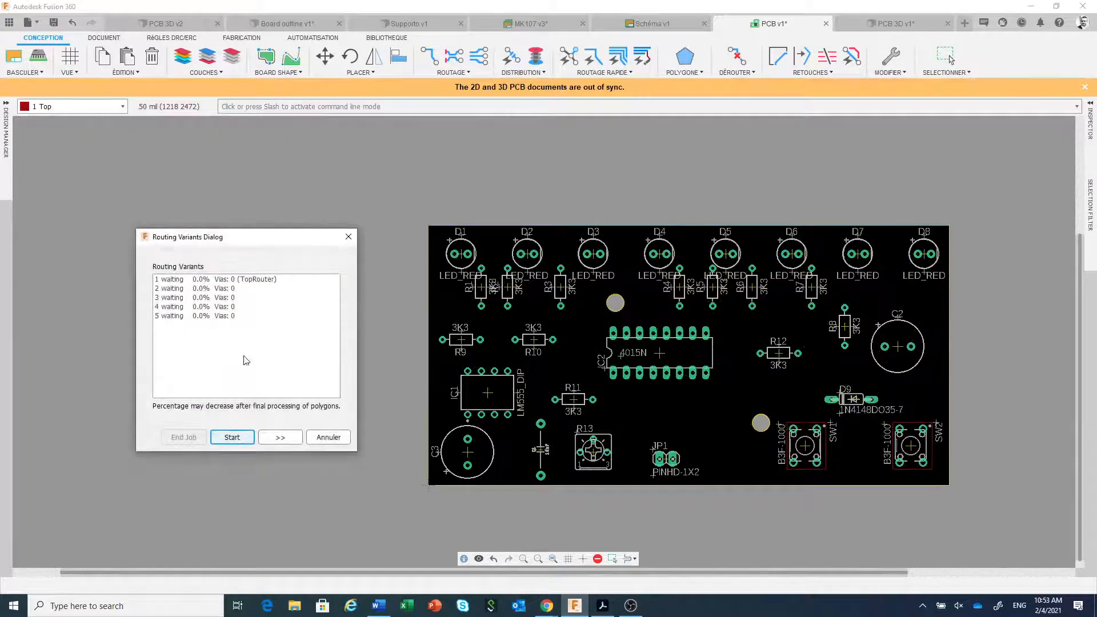
pyautogui.click(234, 436)
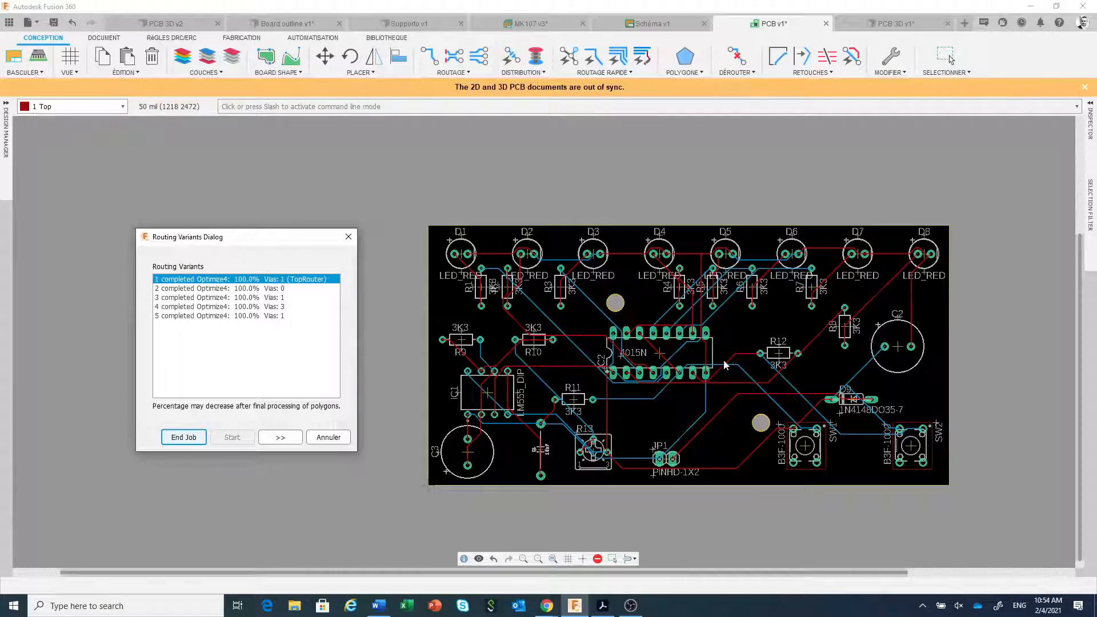
pyautogui.click(328, 437)
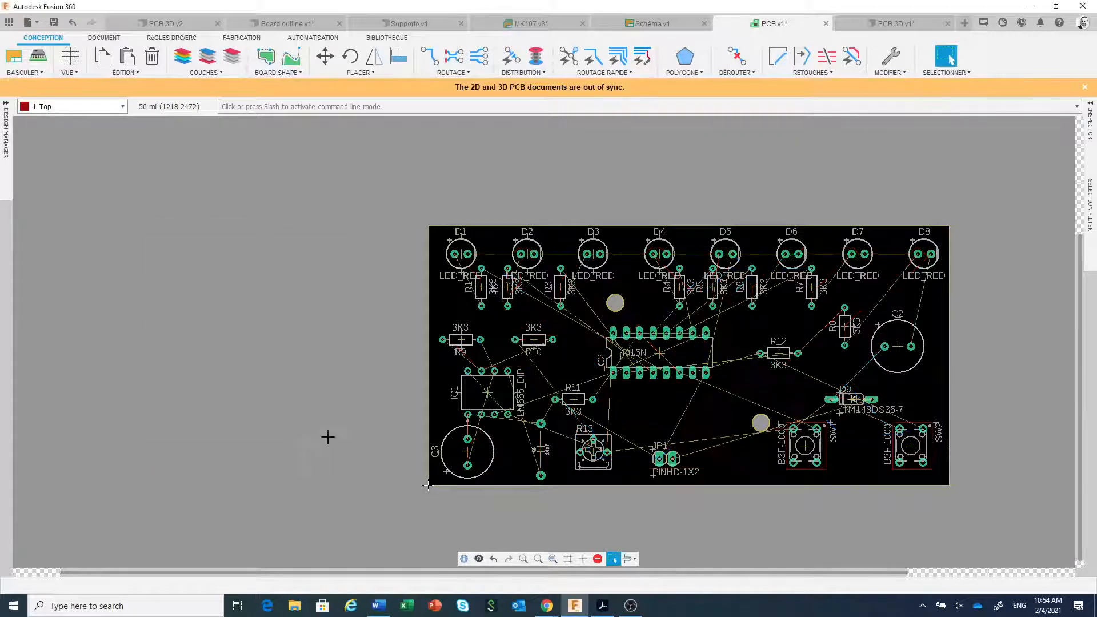
# Set up the autorouter for bottom-layer routing only, with layer 1 Top at N/A and the effort at High.
pyautogui.click(604, 73)
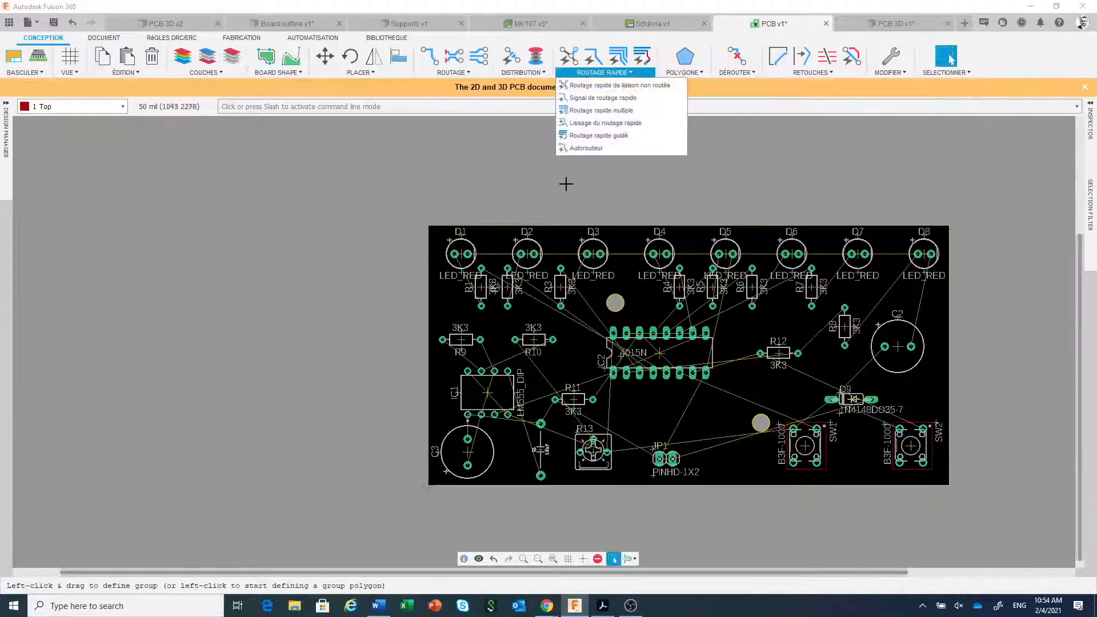
pyautogui.click(580, 148)
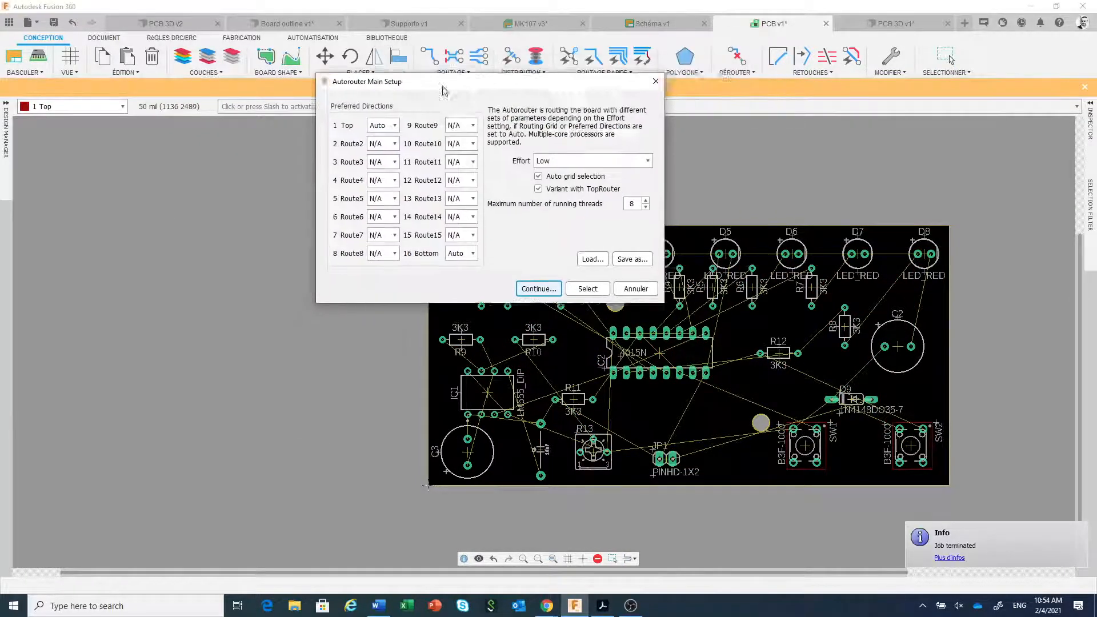
pyautogui.moveTo(443, 90); pyautogui.dragTo(176, 150)
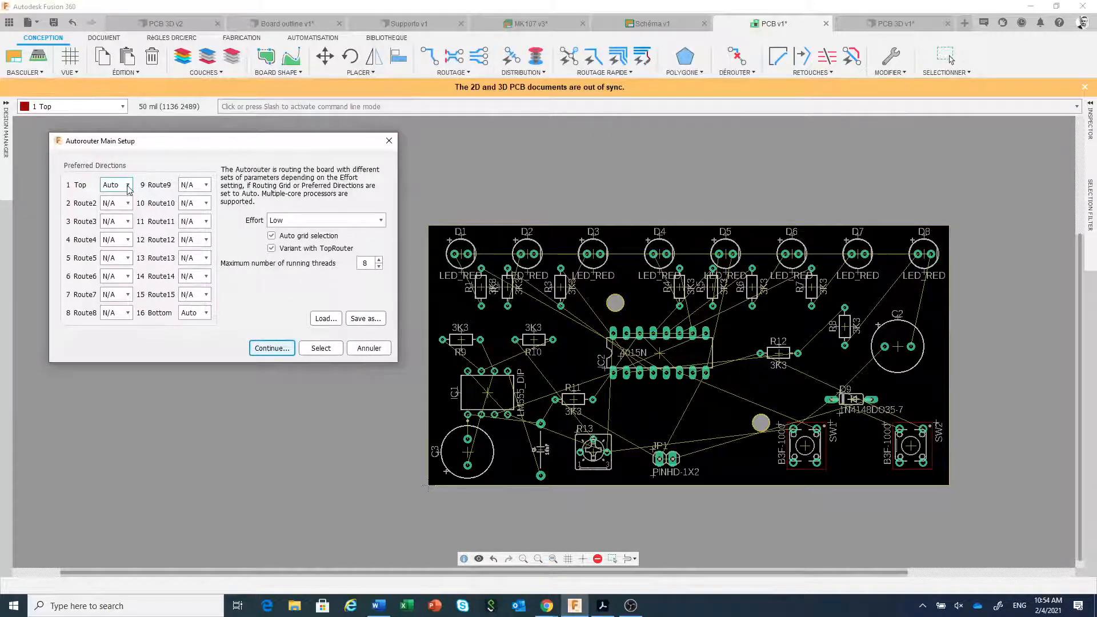
pyautogui.click(129, 189)
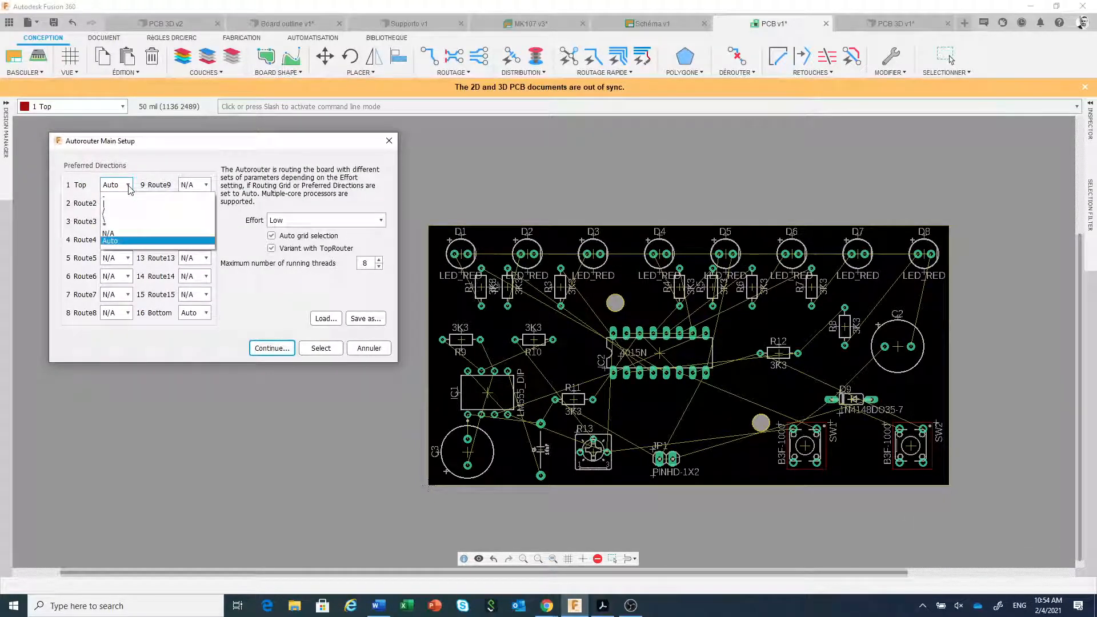
pyautogui.click(124, 237)
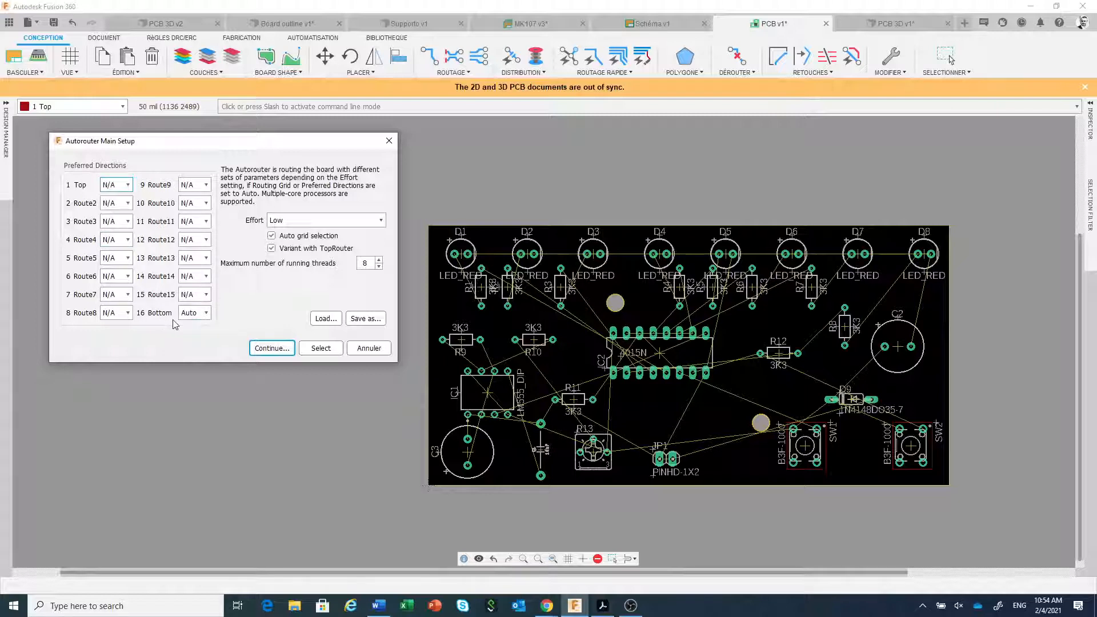
pyautogui.click(330, 225)
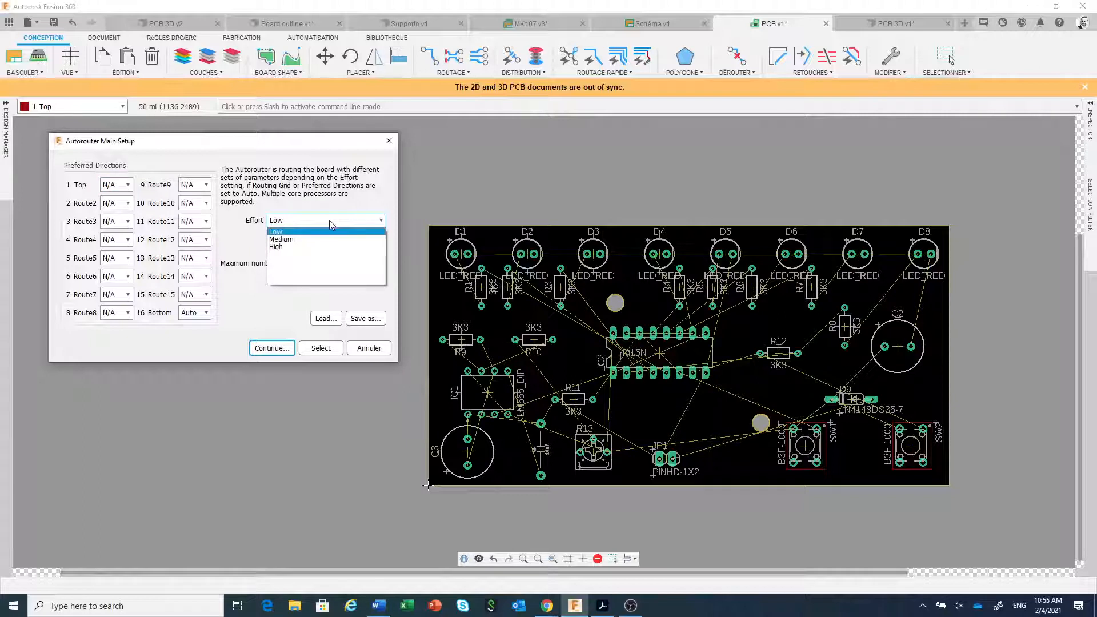
pyautogui.click(312, 247)
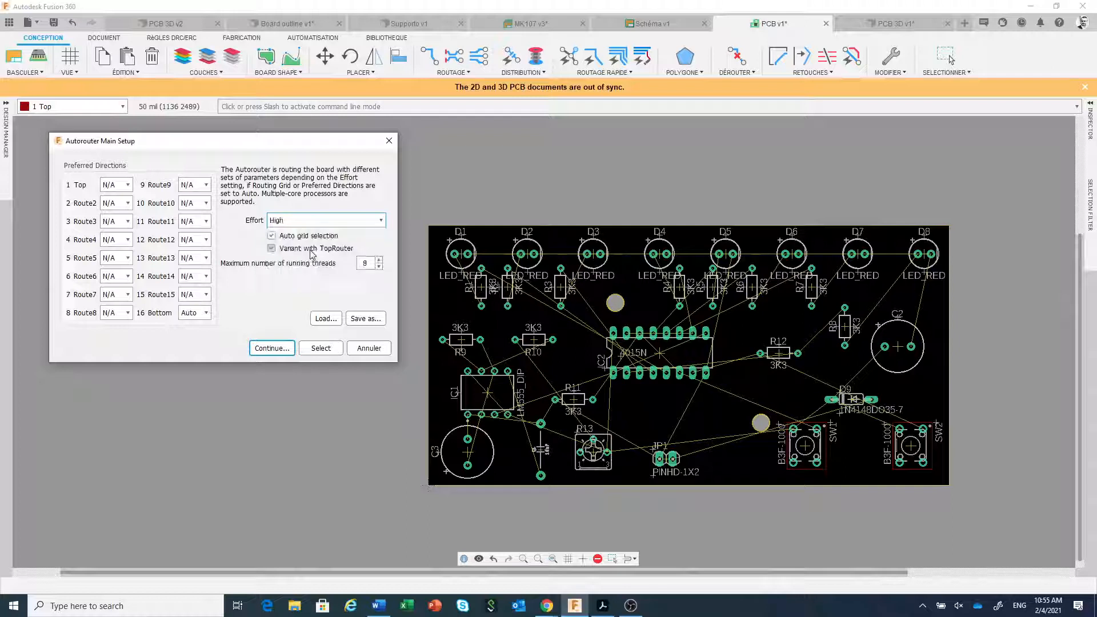
# Run all the autorouter variants and end the job with the first one, TopRouter, applied to the board.
pyautogui.click(272, 349)
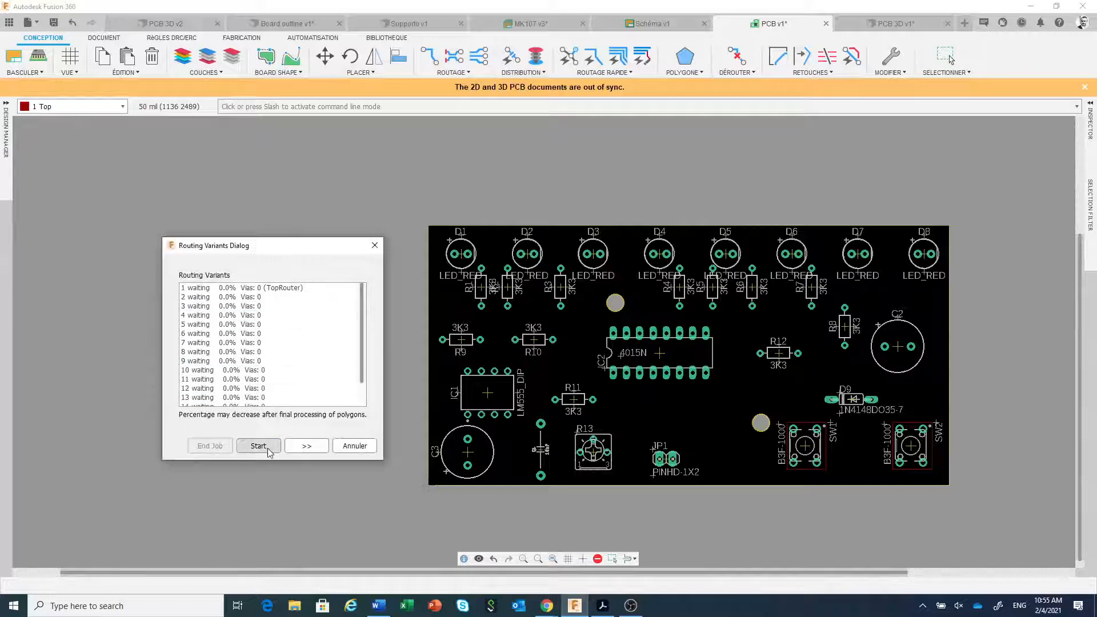
pyautogui.scroll(-1, 364, 347)
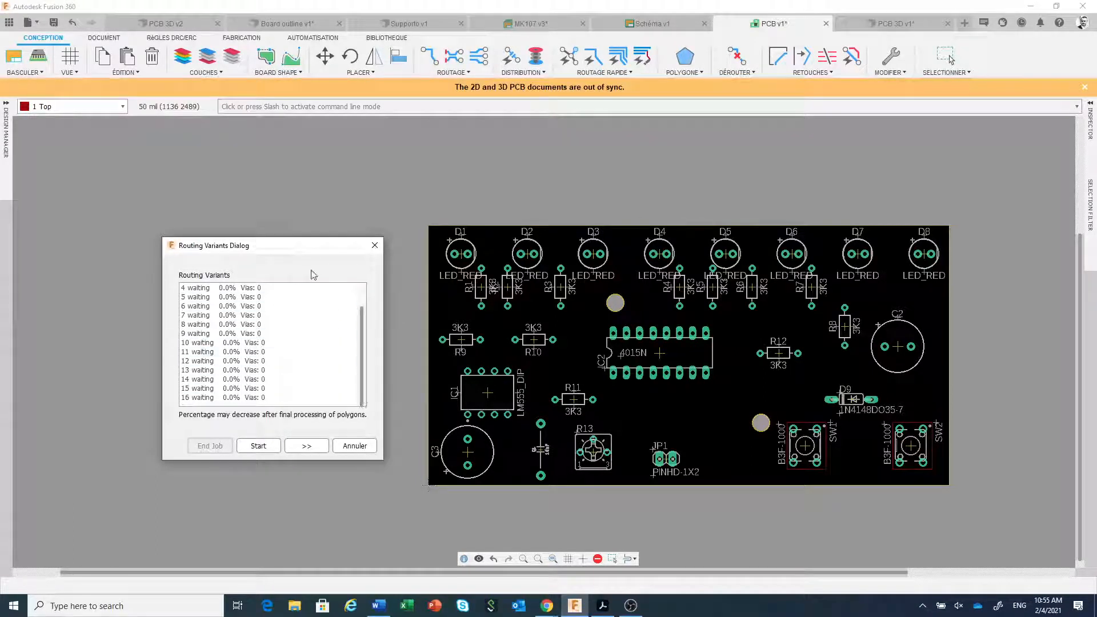
pyautogui.moveTo(284, 246); pyautogui.dragTo(164, 131)
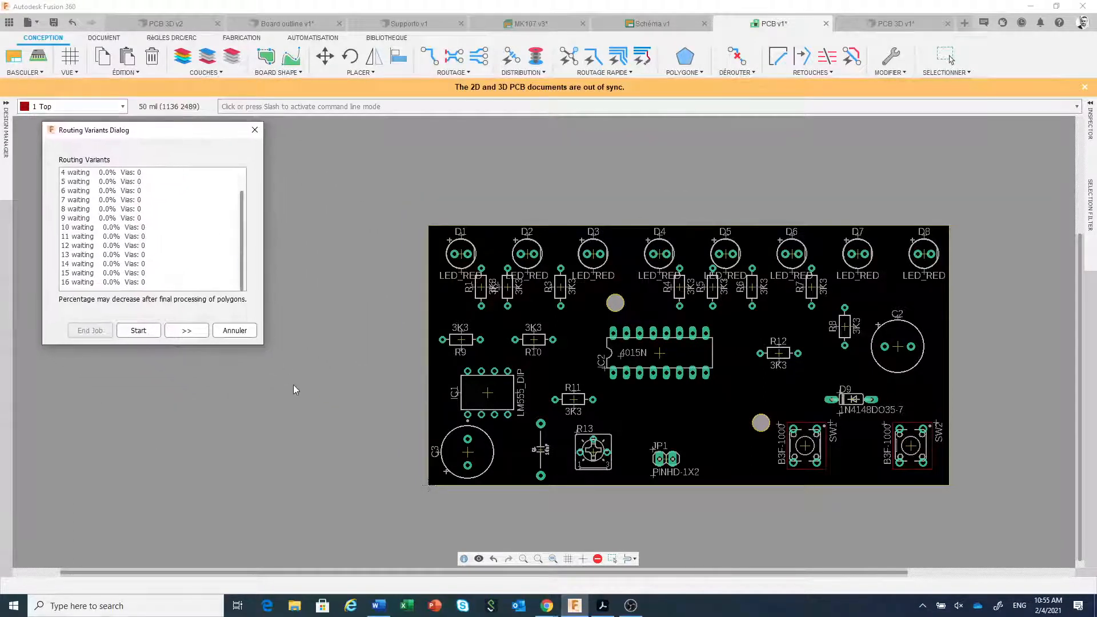
pyautogui.click(138, 330)
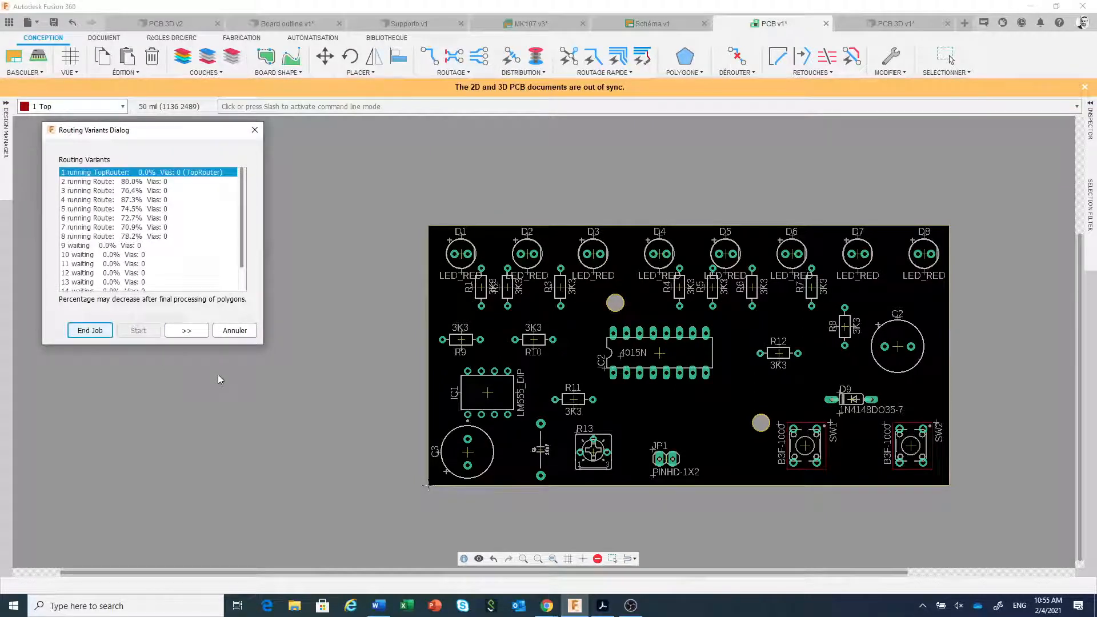
pyautogui.moveTo(263, 344); pyautogui.dragTo(384, 505)
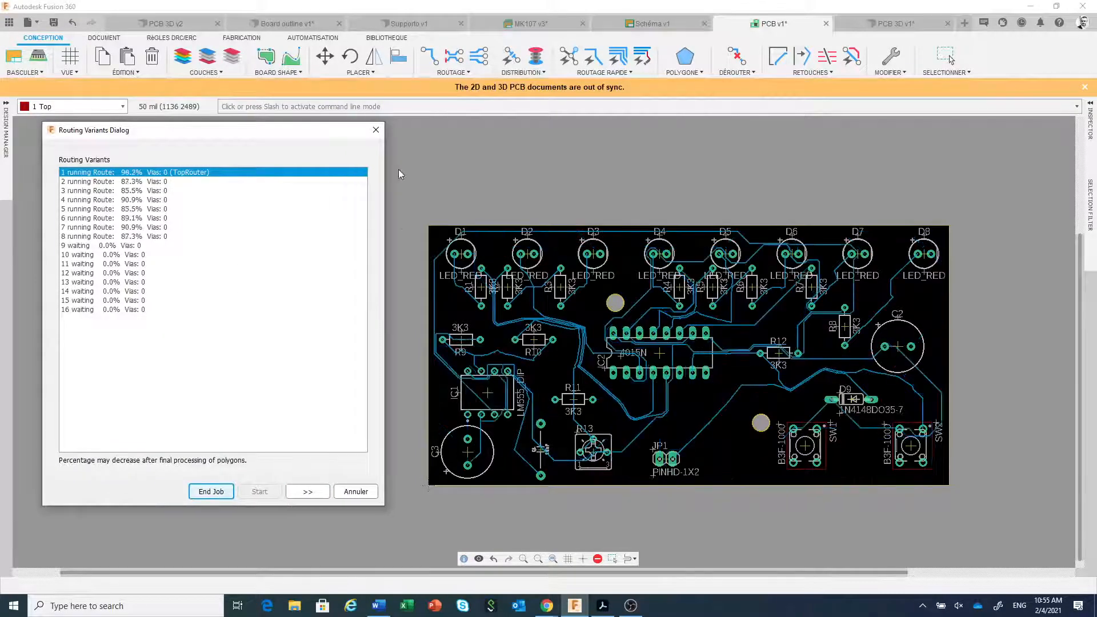
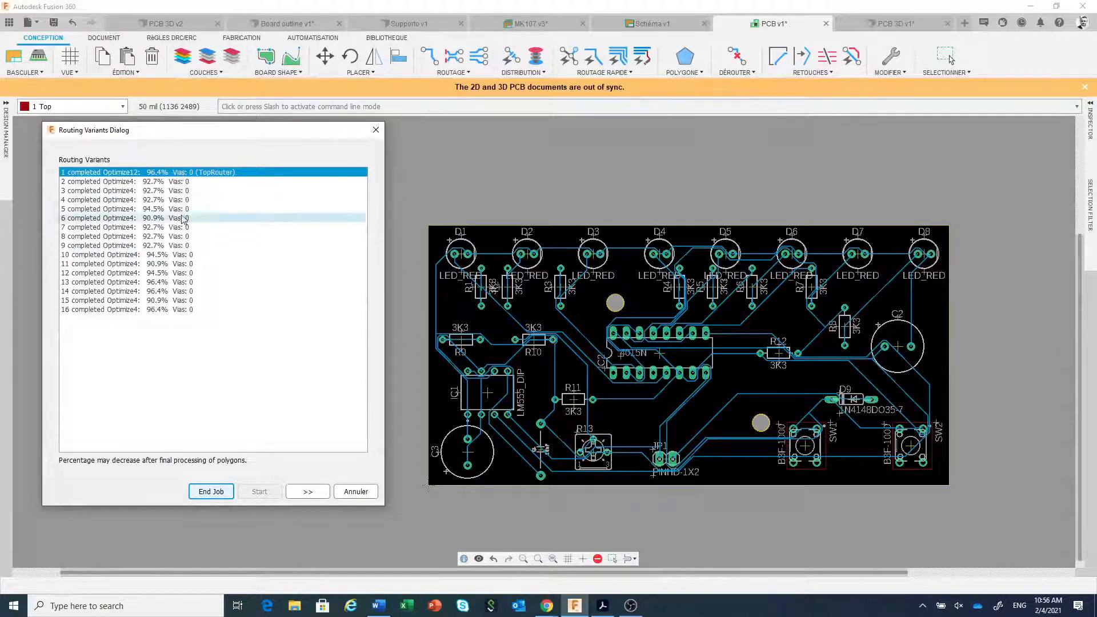
pyautogui.click(207, 492)
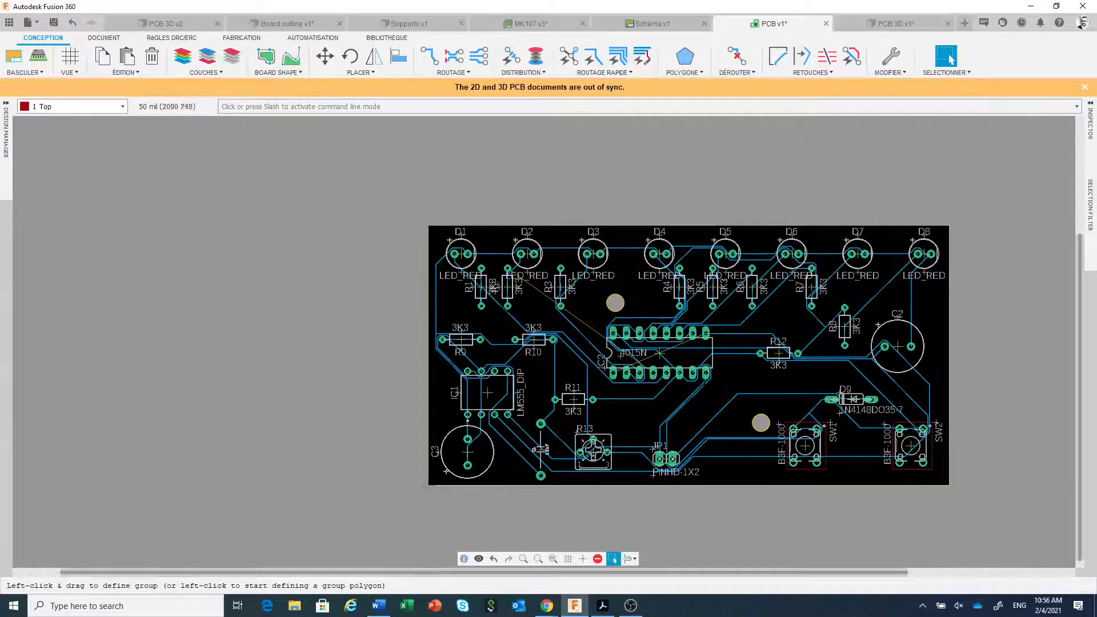
pyautogui.moveTo(704, 386); pyautogui.dragTo(650, 390, button='middle')
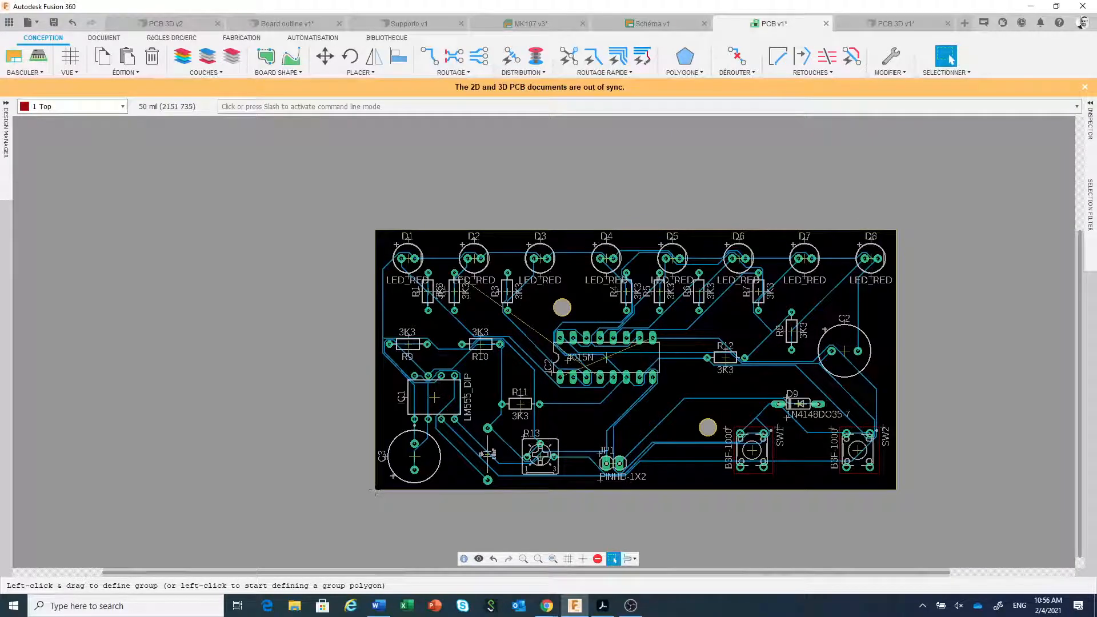
pyautogui.scroll(2, 638, 376)
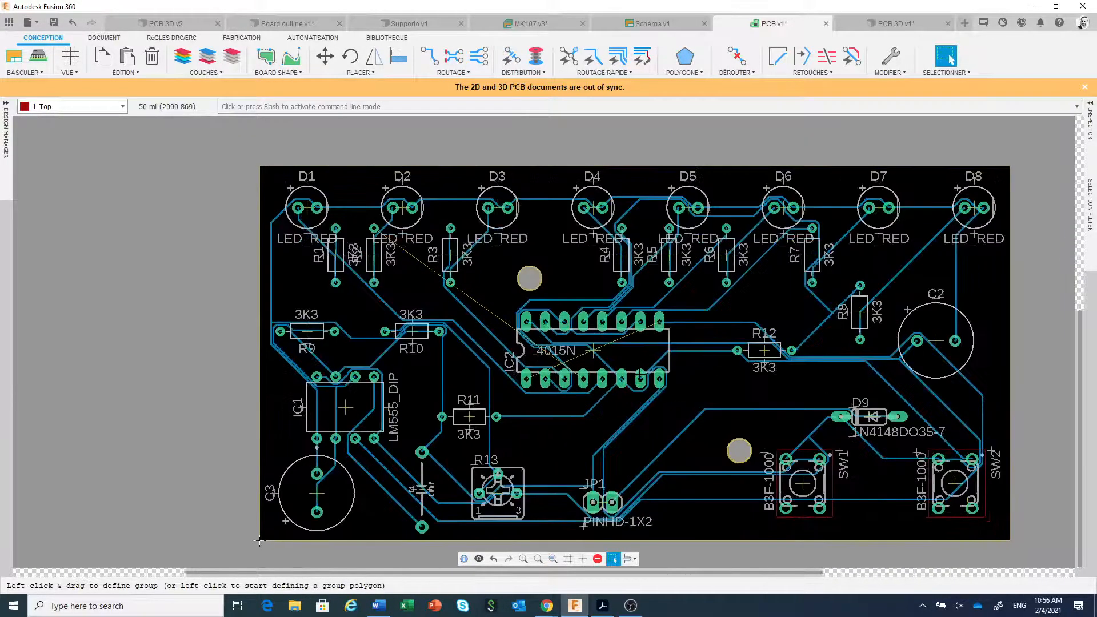
pyautogui.scroll(-1, 613, 368)
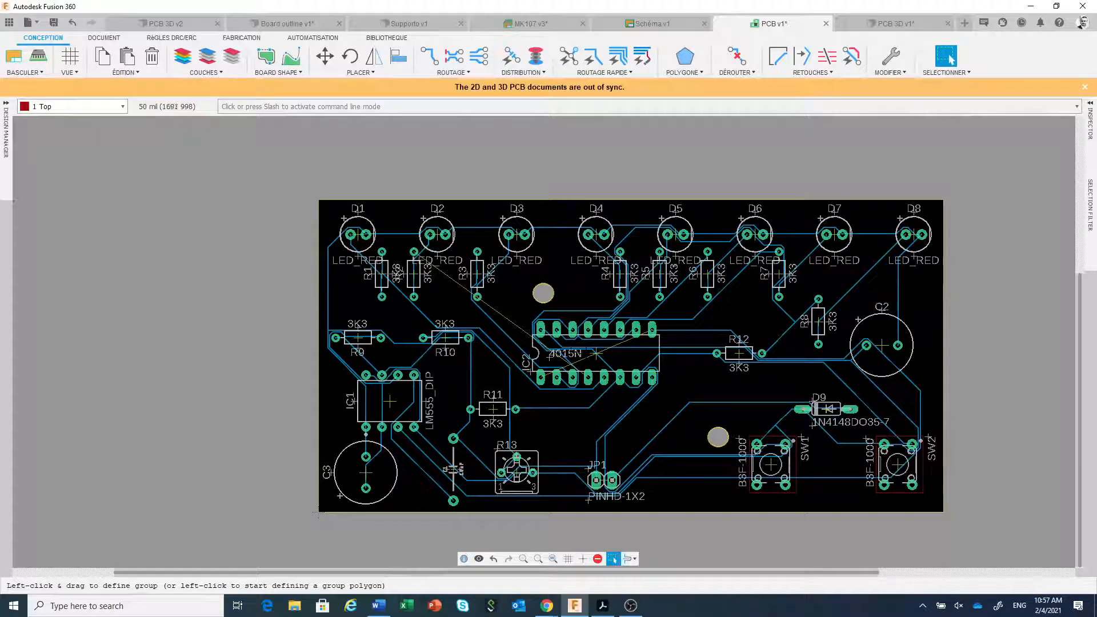
pyautogui.click(170, 38)
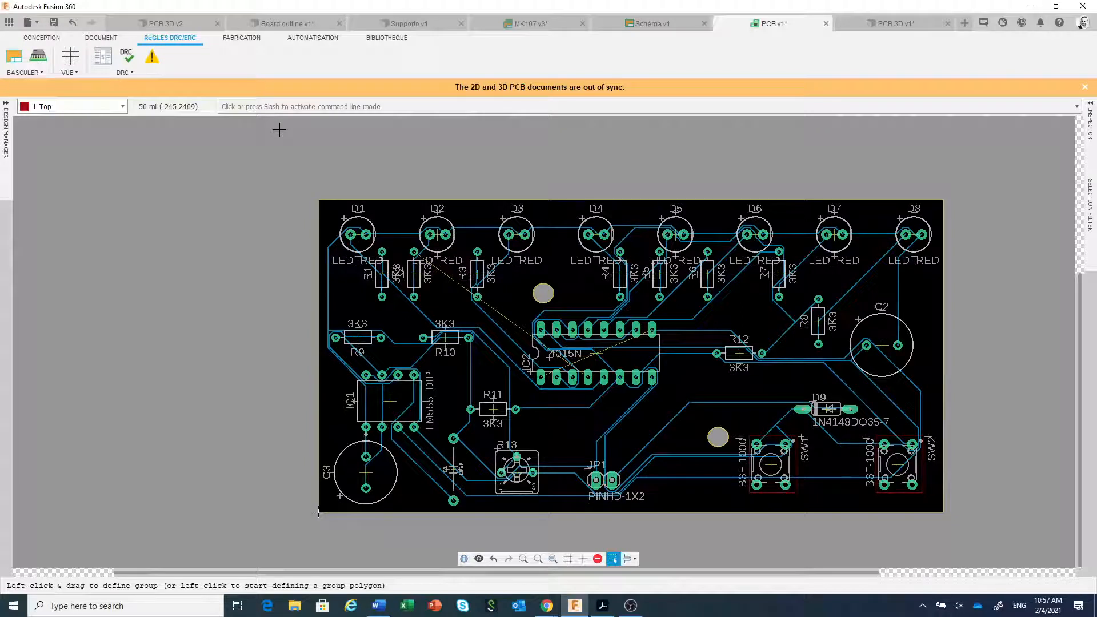
pyautogui.click(50, 39)
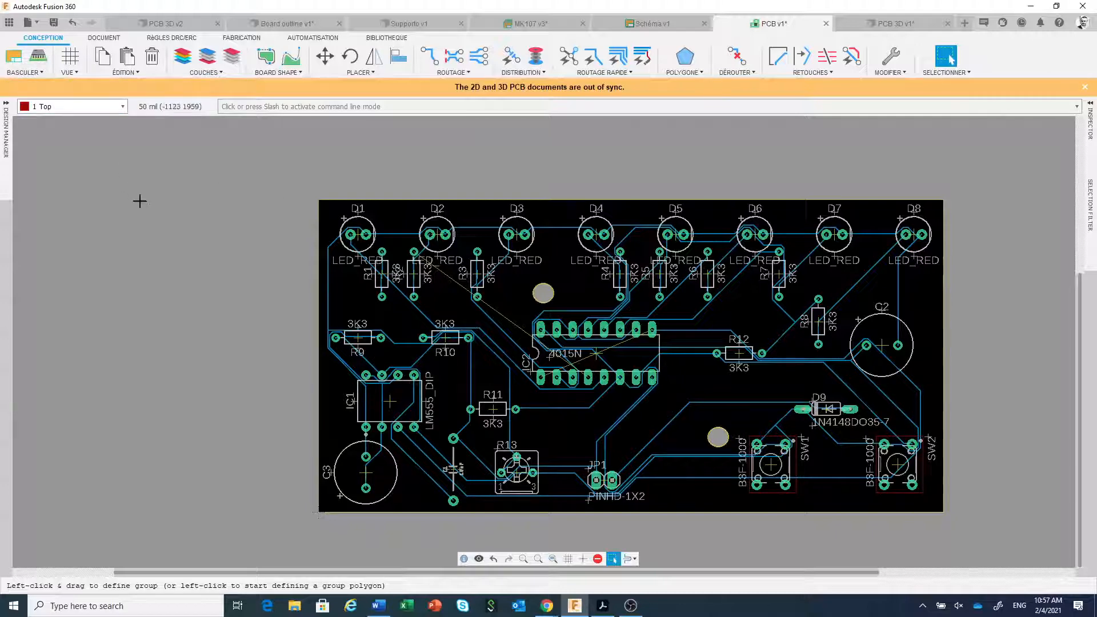
# Switch to the 3D PCB and examine the populated board from a low front angle.
pyautogui.click(39, 56)
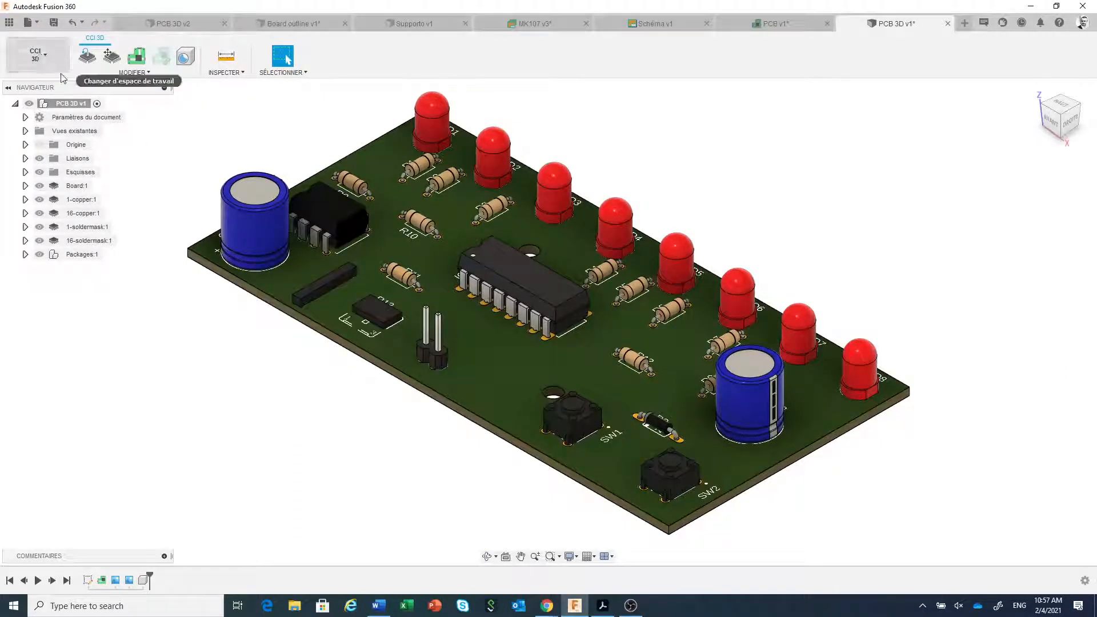
pyautogui.scroll(-1, 373, 480)
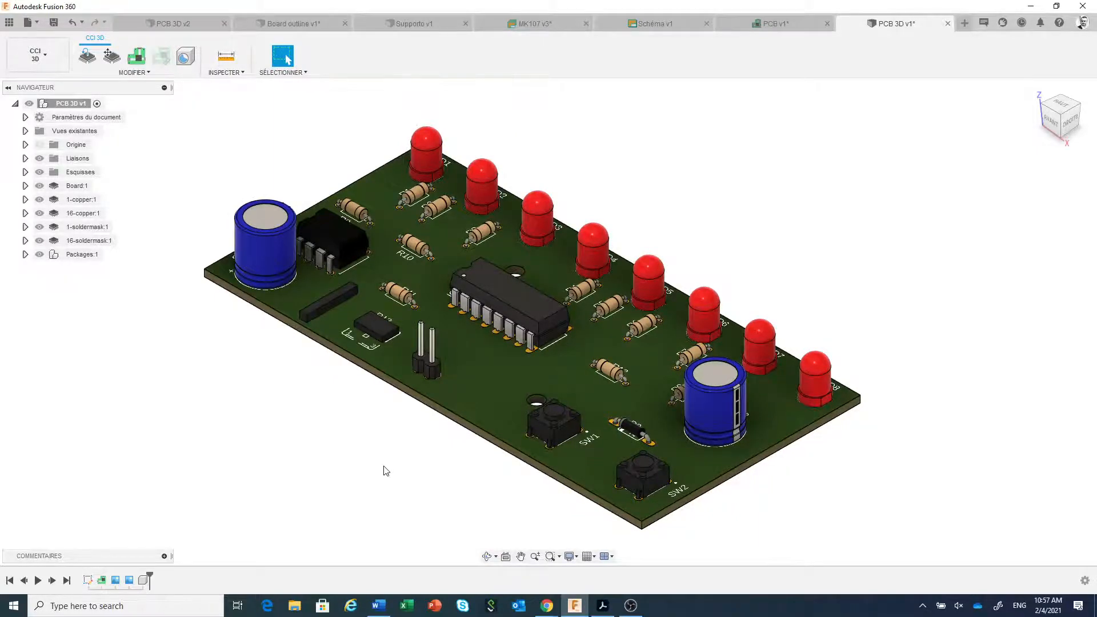
pyautogui.keyDown('shift'); pyautogui.moveTo(385, 470); pyautogui.dragTo(363, 436, button='middle'); pyautogui.keyUp('shift')
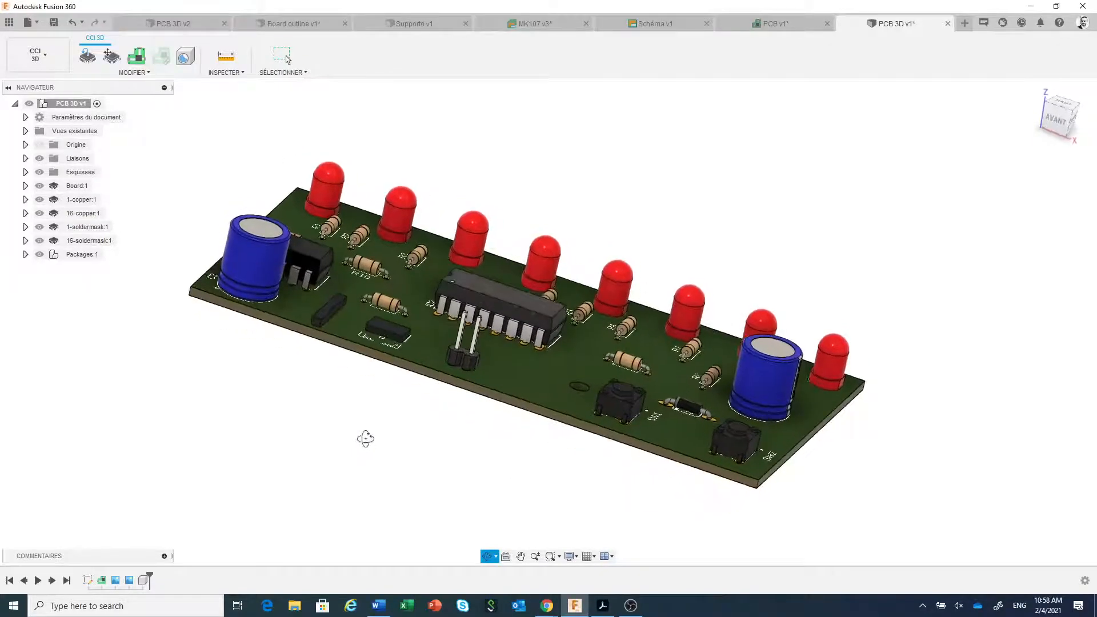
pyautogui.press('Escape')
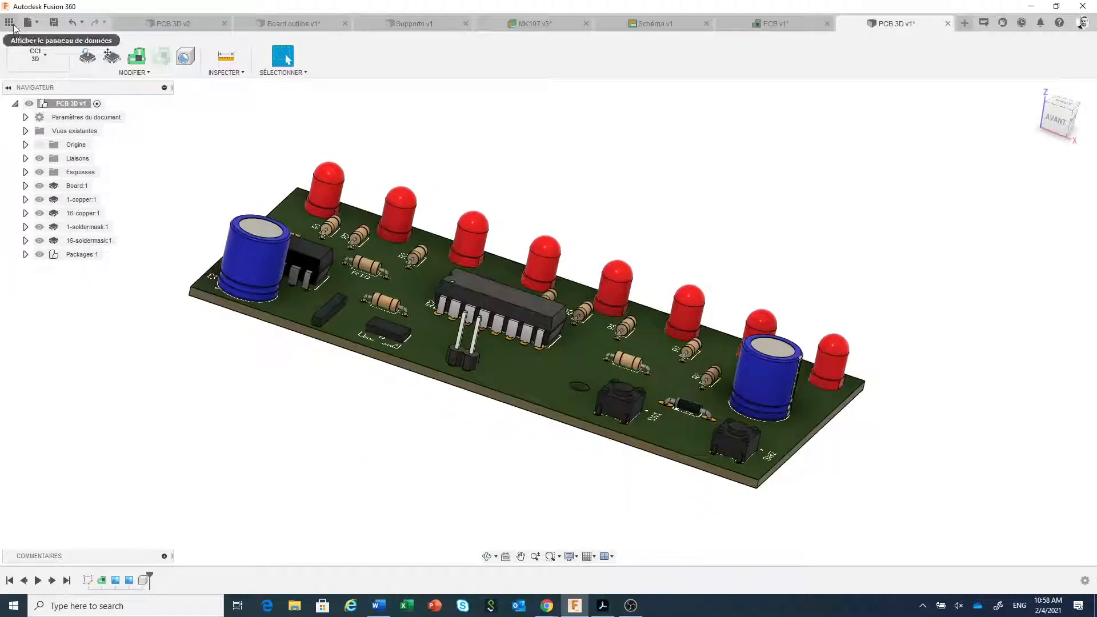
# Save the 3D PCB as a new version, keeping the default version description.
pyautogui.click(56, 26)
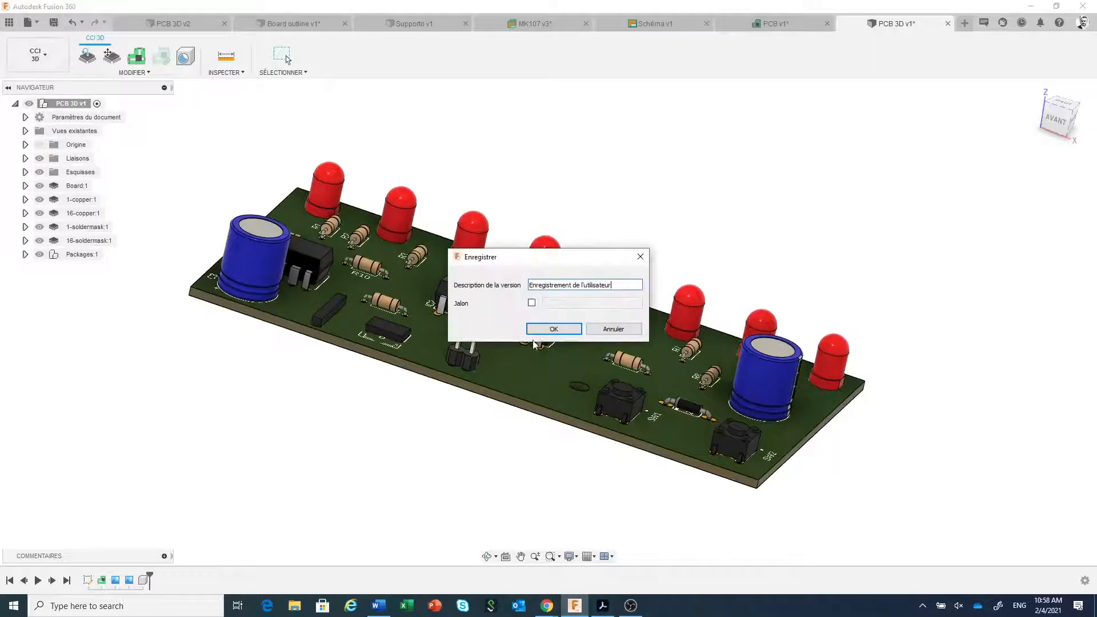
pyautogui.click(553, 329)
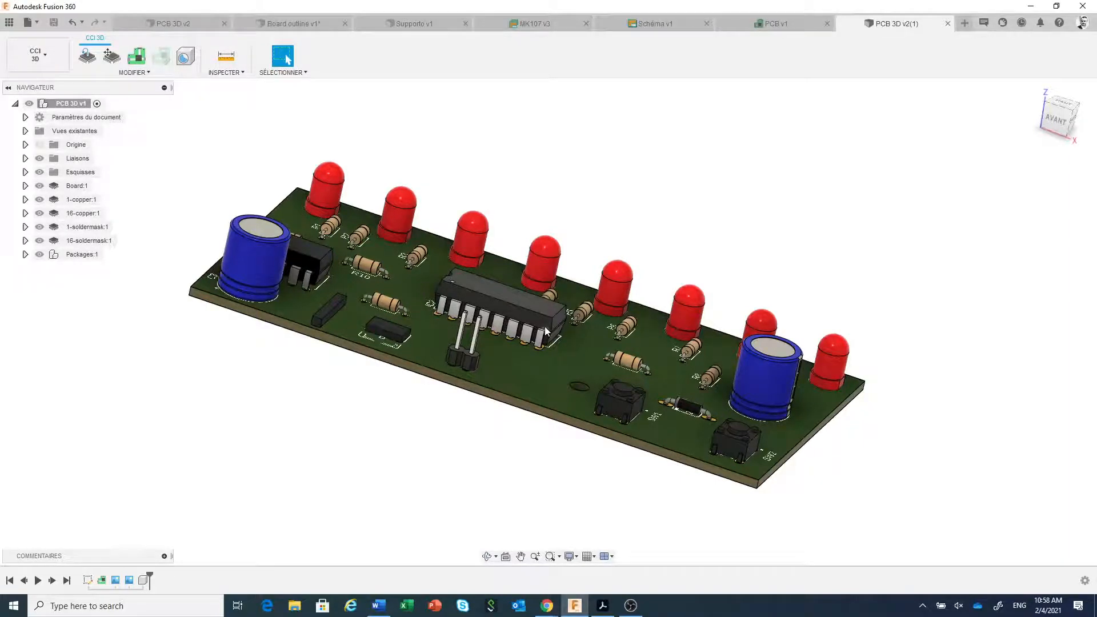
pyautogui.scroll(-2, 560, 278)
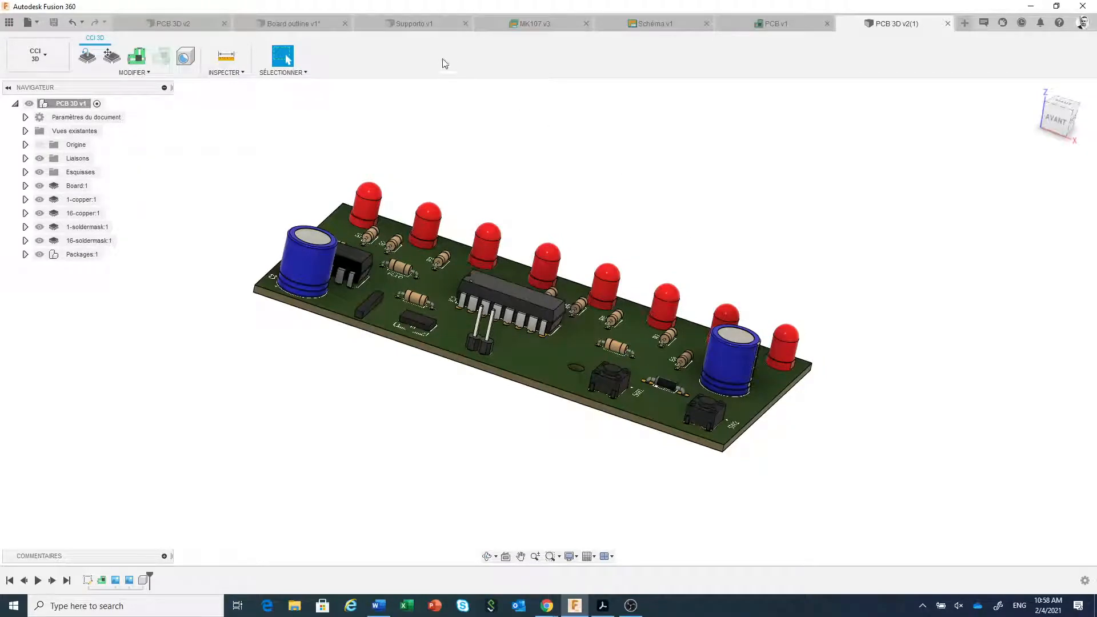
# Show the project's data files, refresh the folder listing and switch to the Supporto design, dismissing the update notices.
pyautogui.click(9, 23)
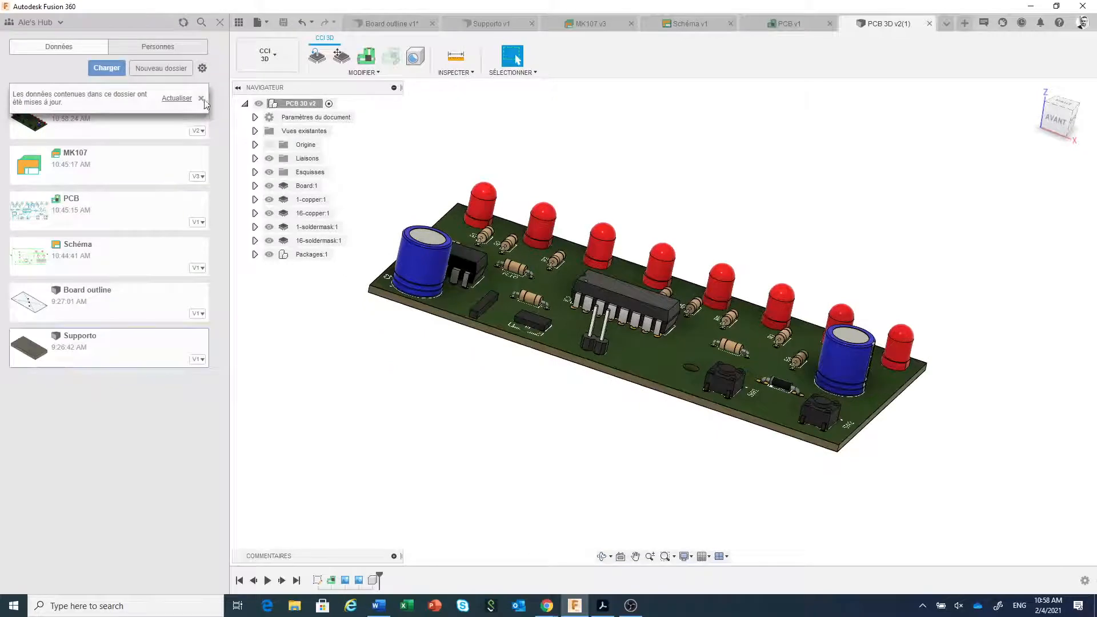
pyautogui.click(176, 98)
pyautogui.click(478, 23)
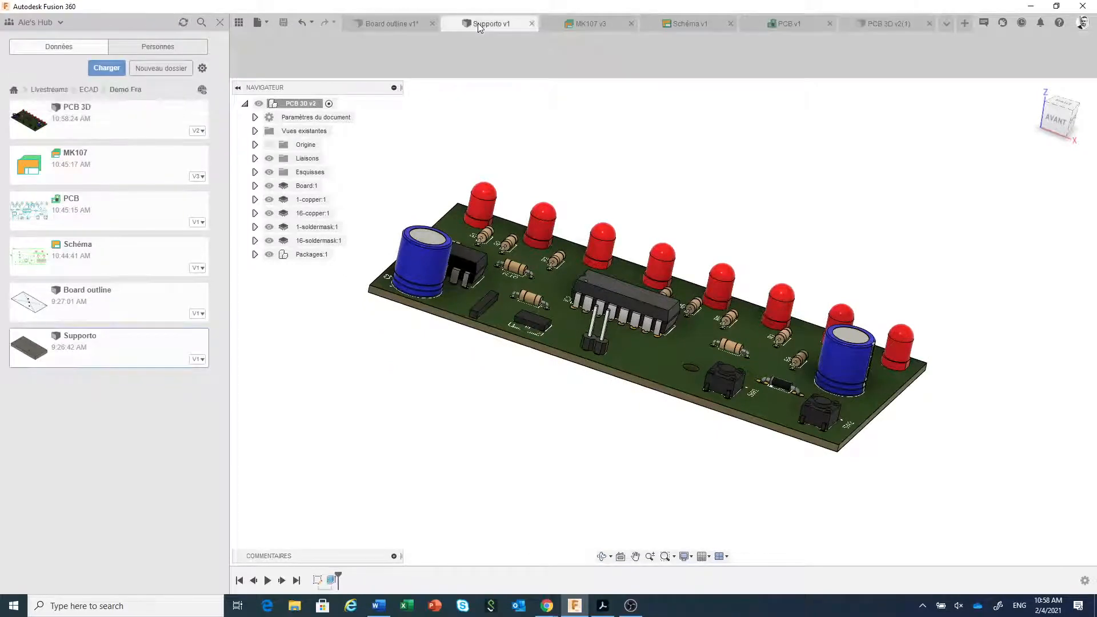
pyautogui.scroll(-4, 549, 375)
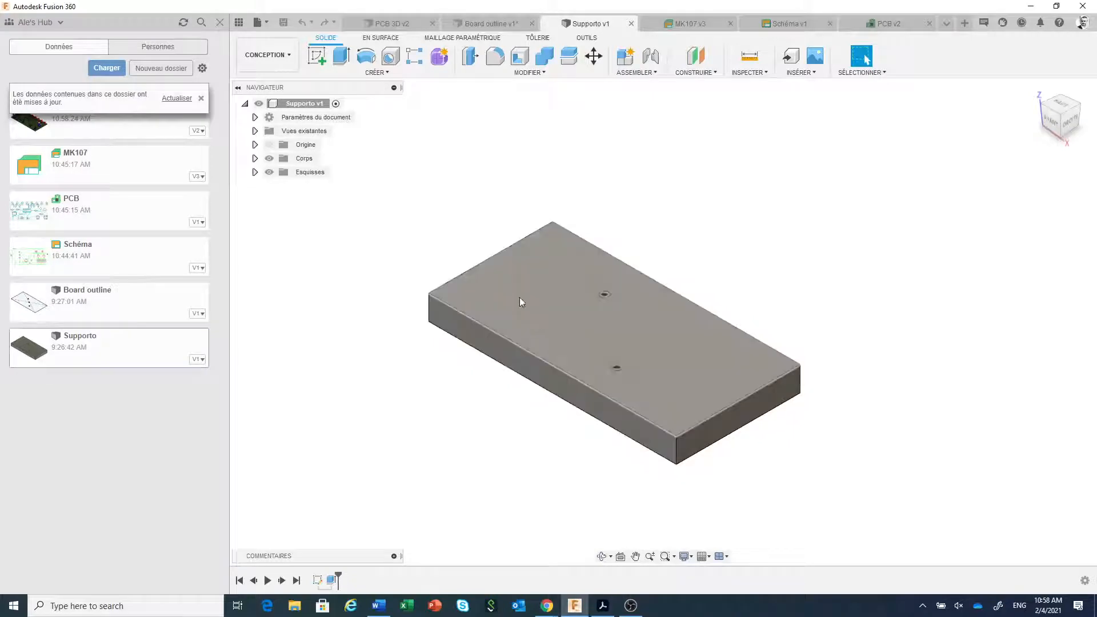
pyautogui.click(201, 100)
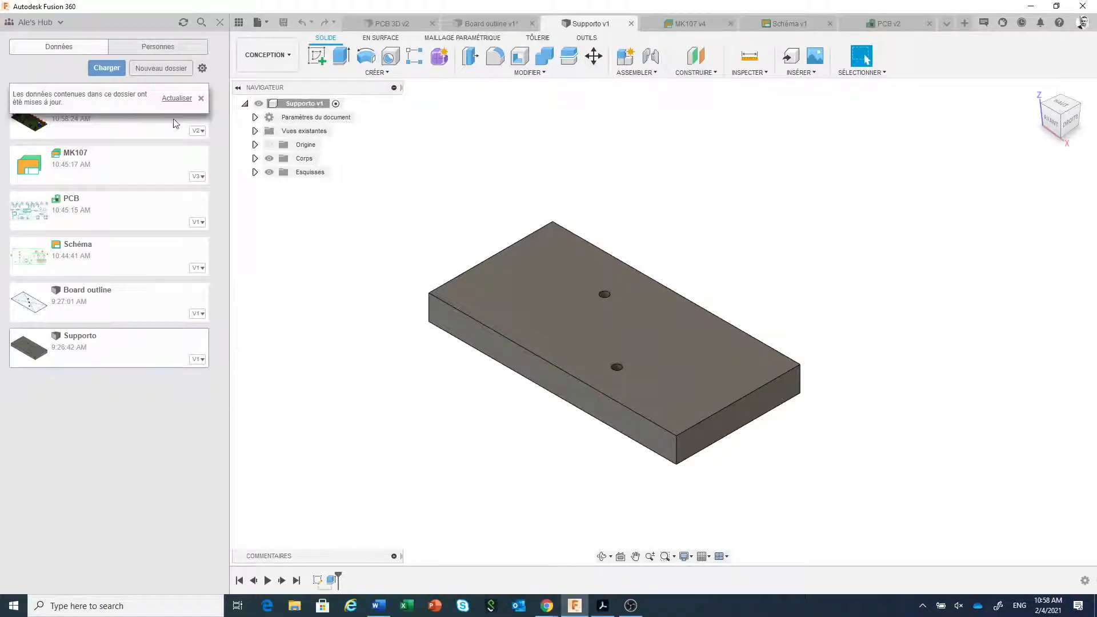
pyautogui.click(200, 98)
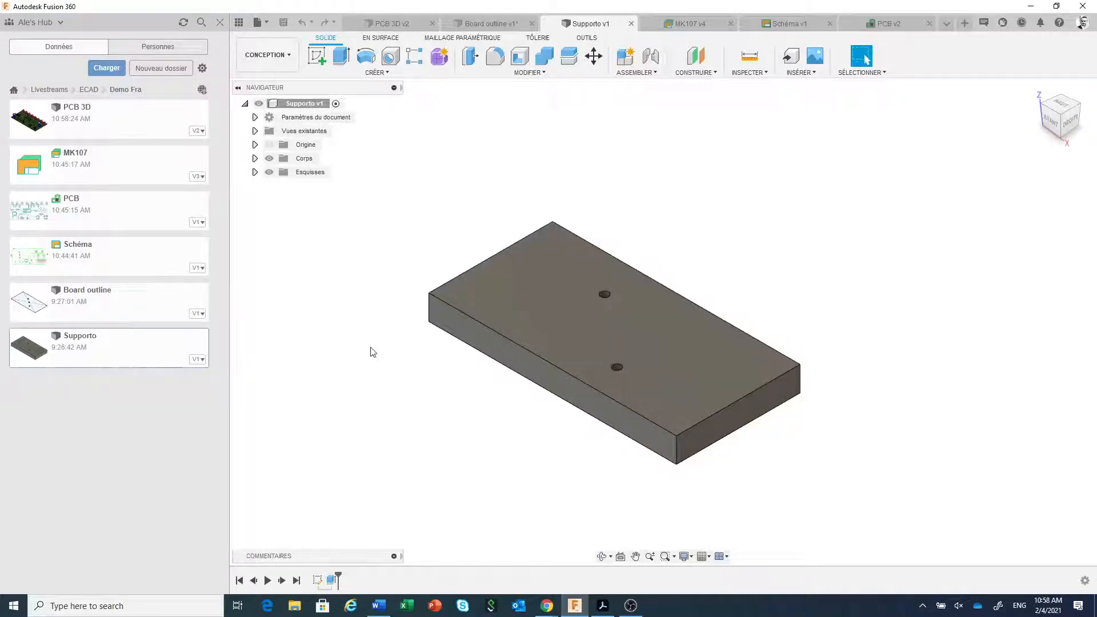
# Insert the PCB 3D design into the Supporto design and place the board beside the support block, clear of it.
pyautogui.click(118, 129)
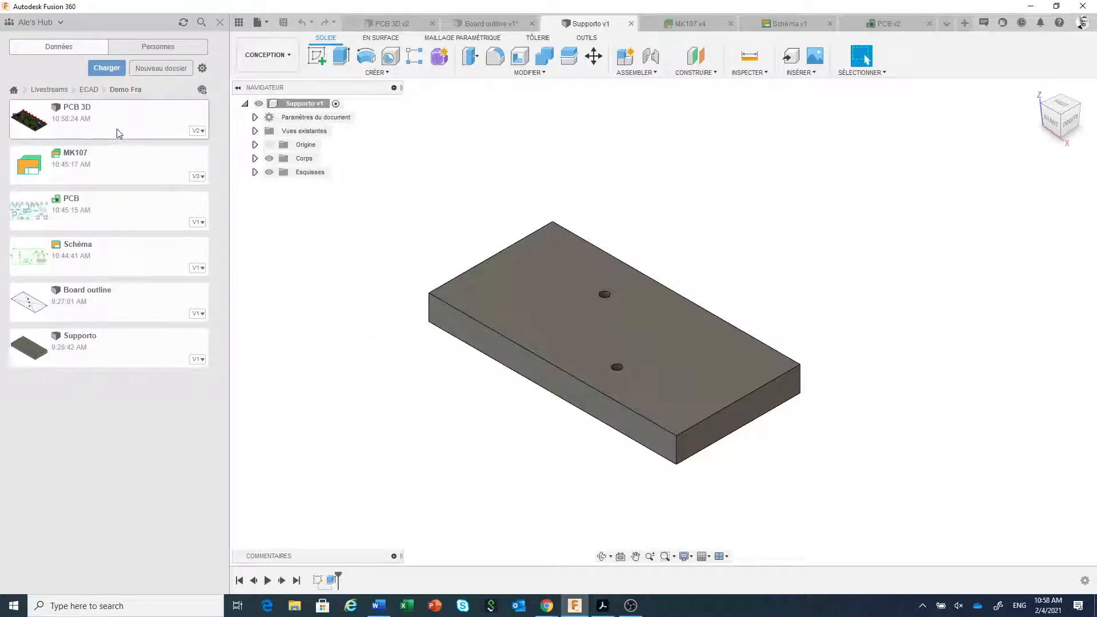
pyautogui.rightClick(118, 133)
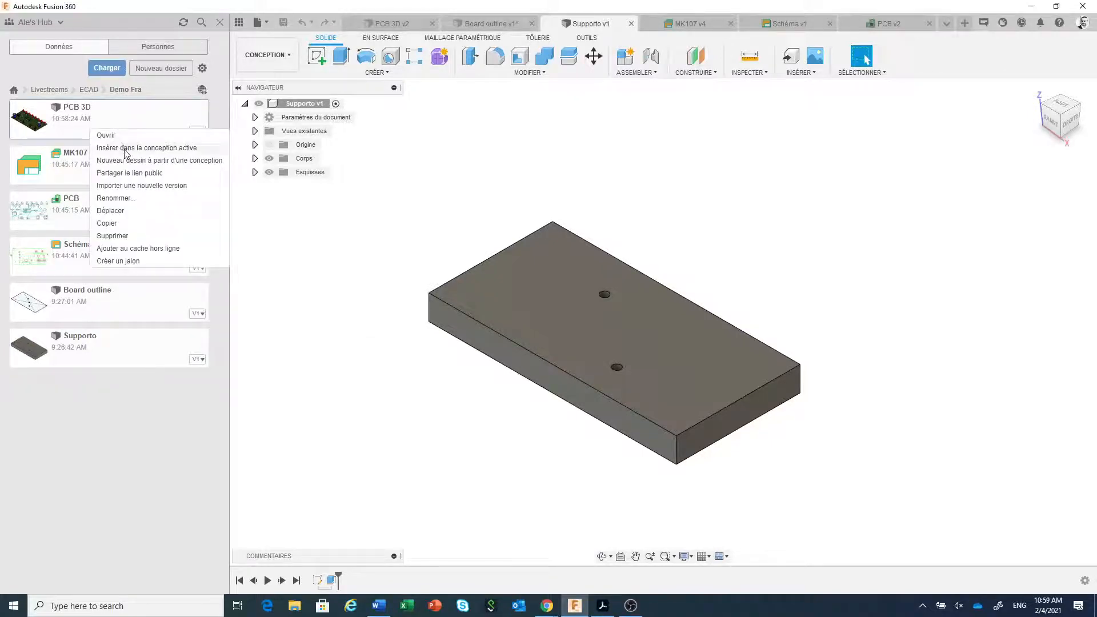
pyautogui.click(125, 149)
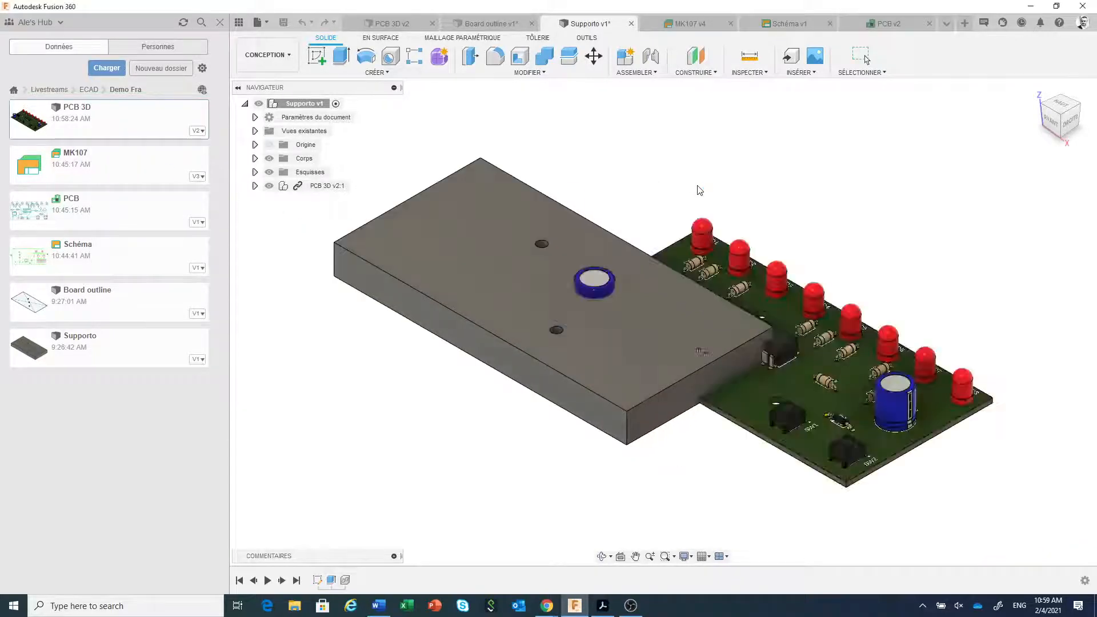
pyautogui.moveTo(576, 304); pyautogui.dragTo(764, 200)
pyautogui.click(1030, 380)
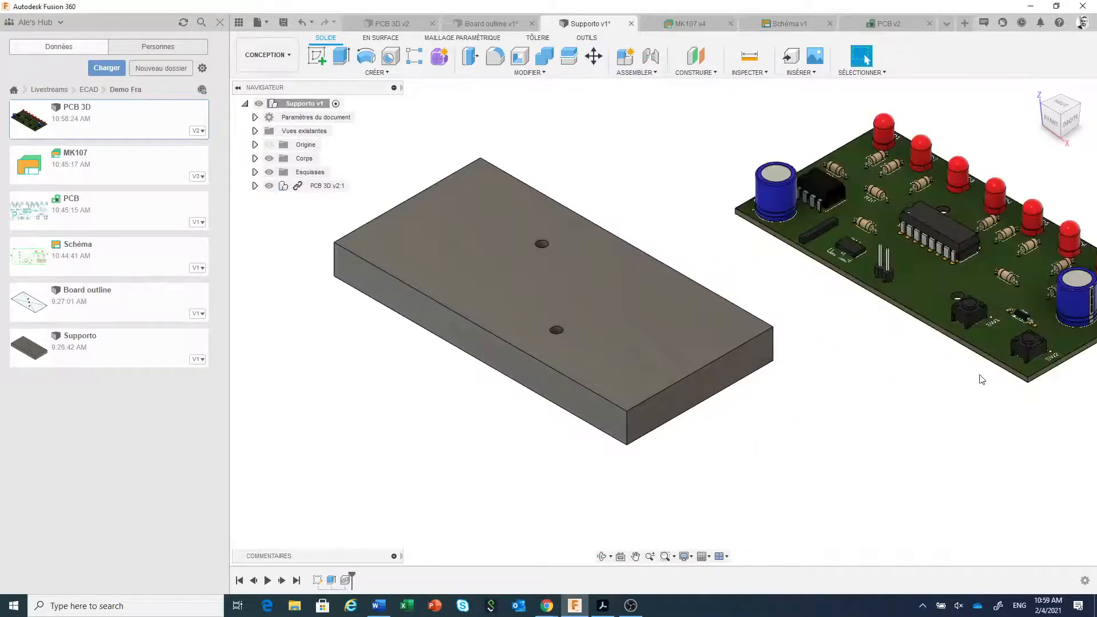
pyautogui.scroll(-2, 812, 377)
pyautogui.moveTo(857, 365); pyautogui.dragTo(853, 436, button='middle')
pyautogui.scroll(2, 850, 356)
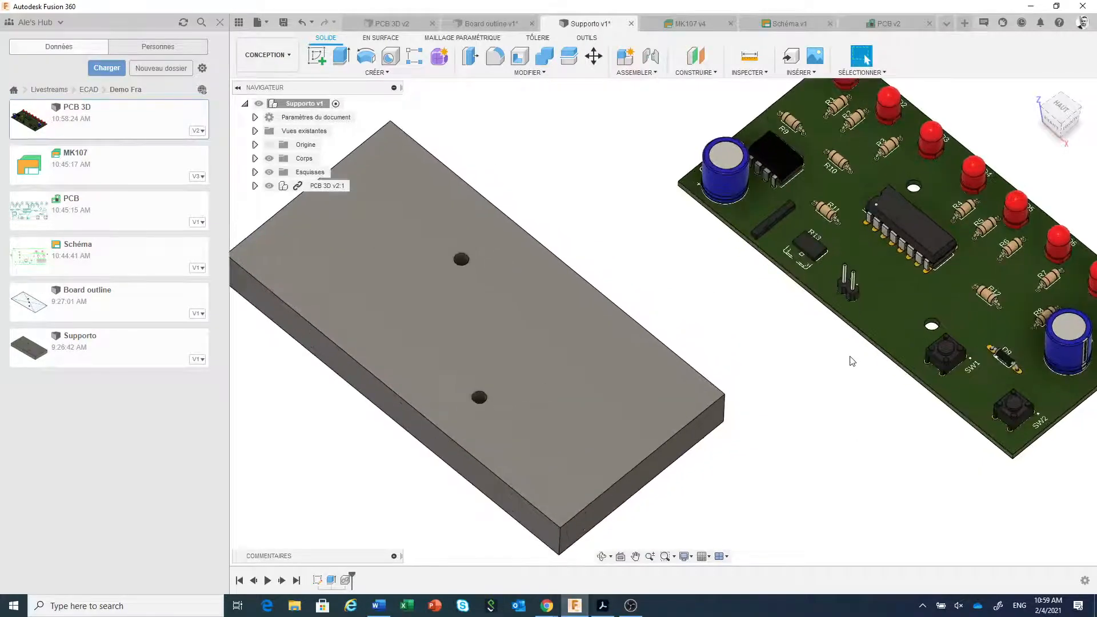
pyautogui.scroll(-2, 850, 356)
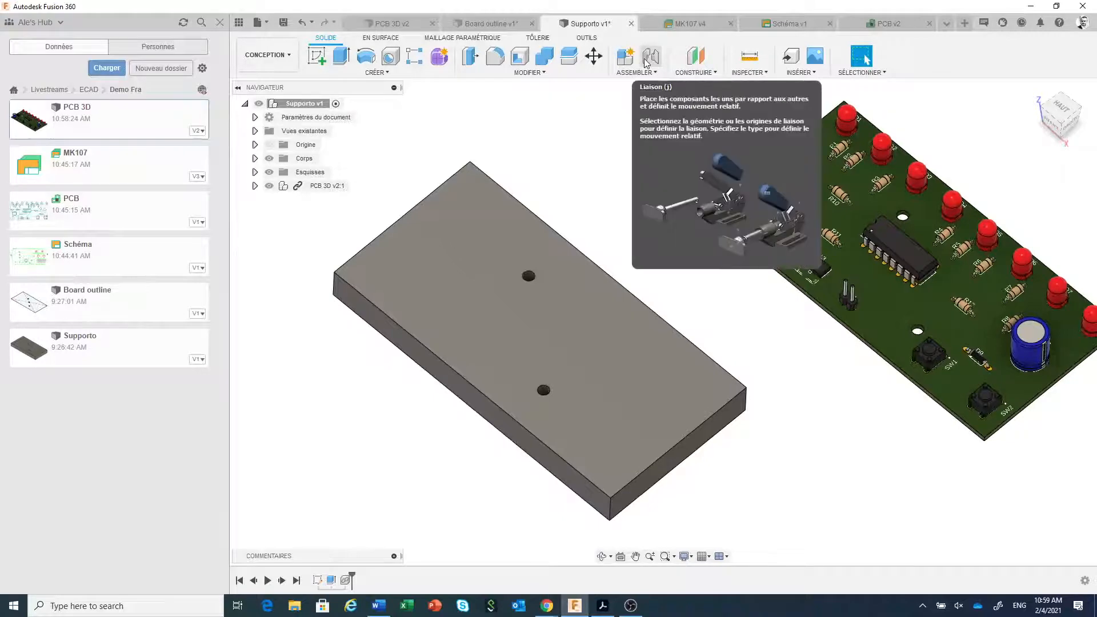
# Create a joint seating the board on the support, matching the board hole behind the large IC to the support's rear hole with zero offsets.
pyautogui.click(647, 62)
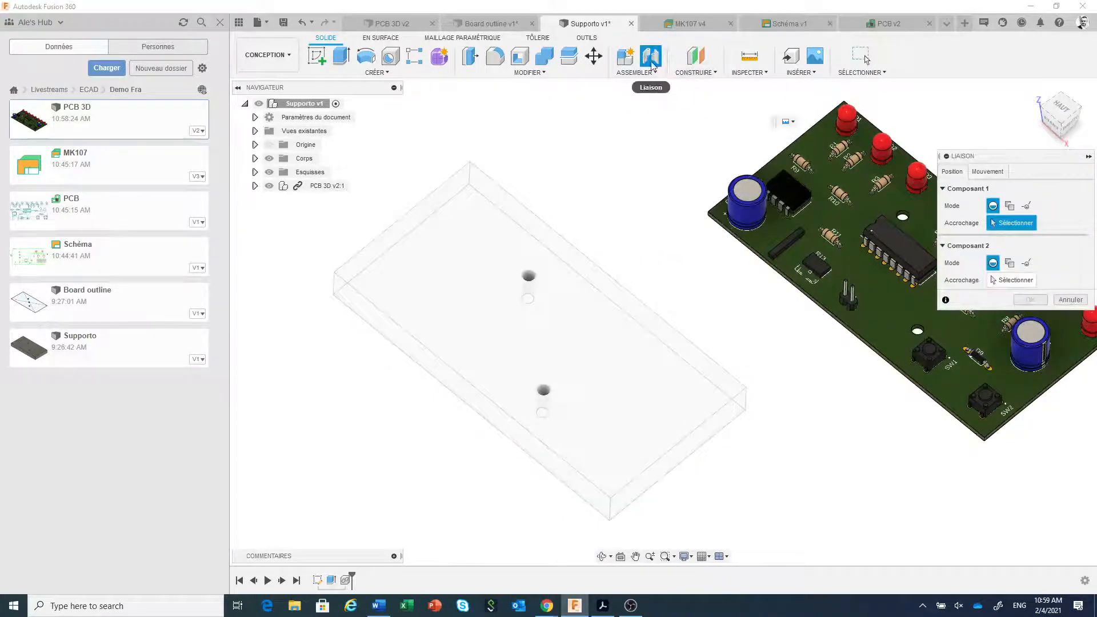
pyautogui.scroll(5, 909, 226)
pyautogui.scroll(3, 906, 221)
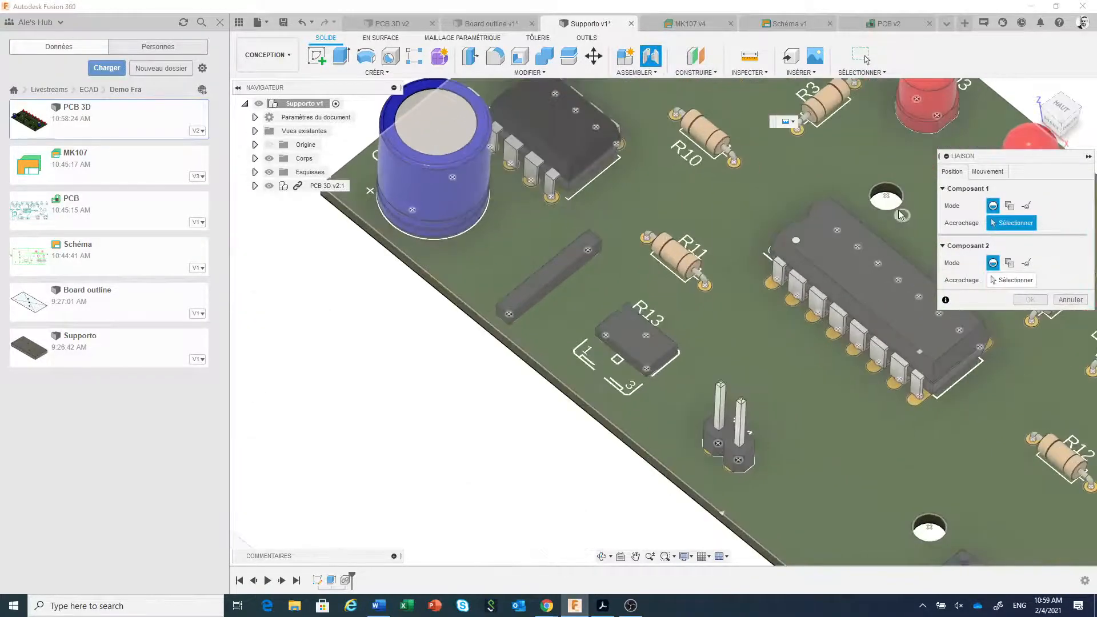
pyautogui.click(885, 197)
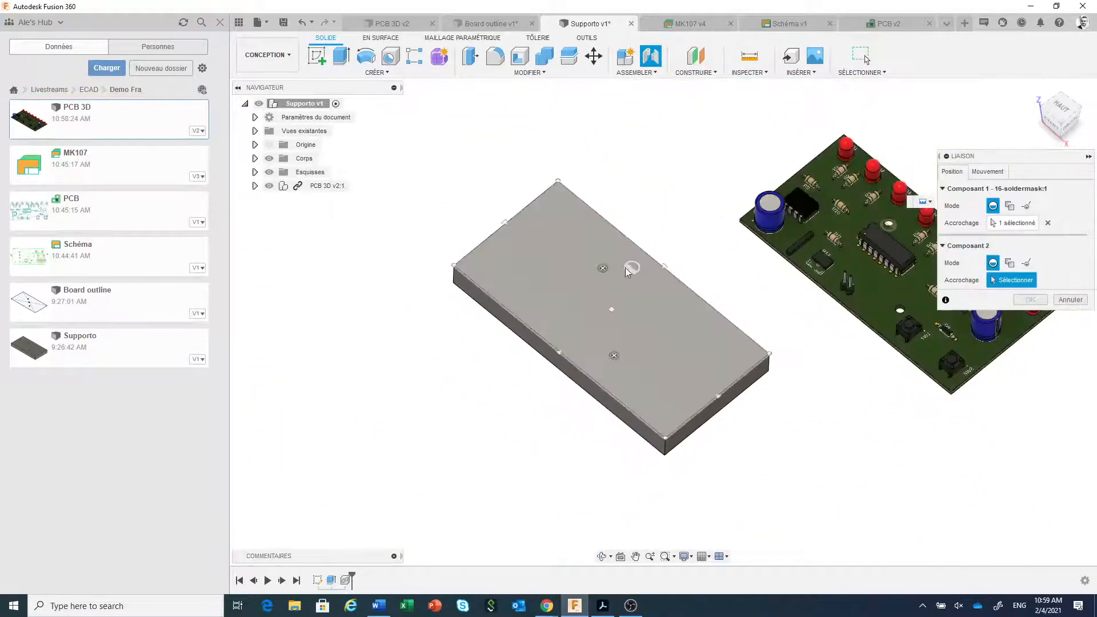
pyautogui.click(602, 269)
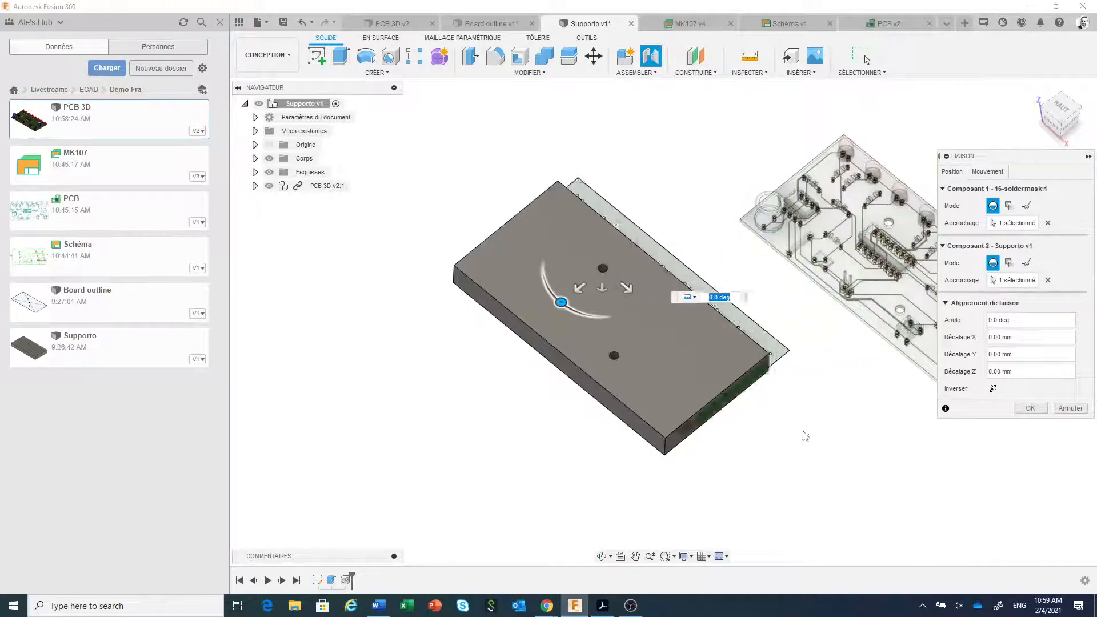
pyautogui.click(1030, 408)
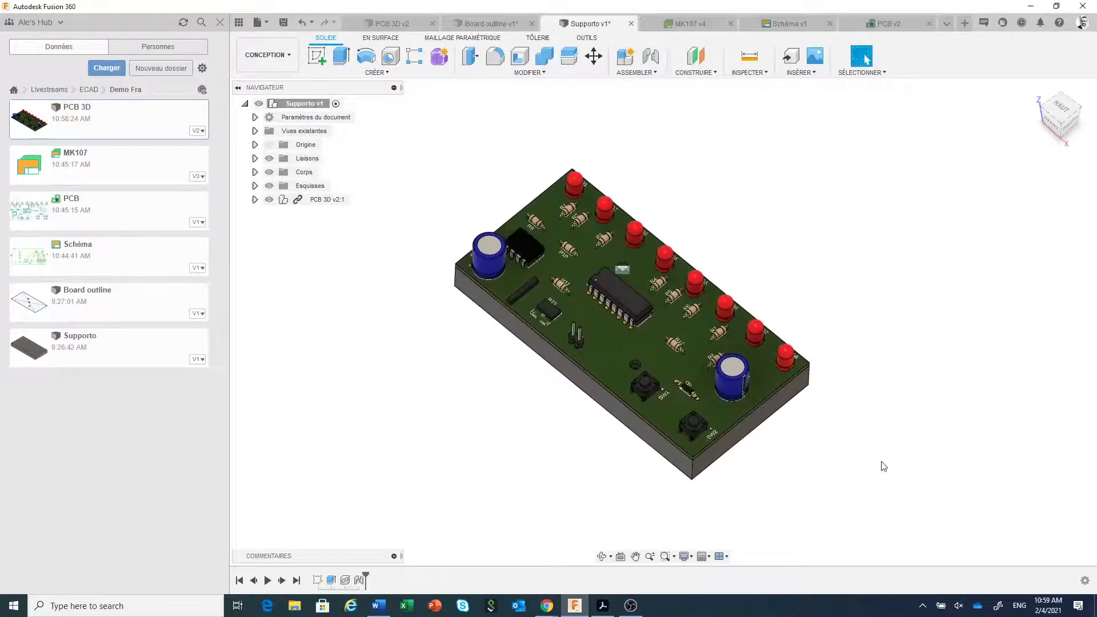
# Examine from several angles and up close how the populated board sits on the support block.
pyautogui.keyDown('shift'); pyautogui.moveTo(884, 466); pyautogui.dragTo(885, 420, button='middle'); pyautogui.keyUp('shift')
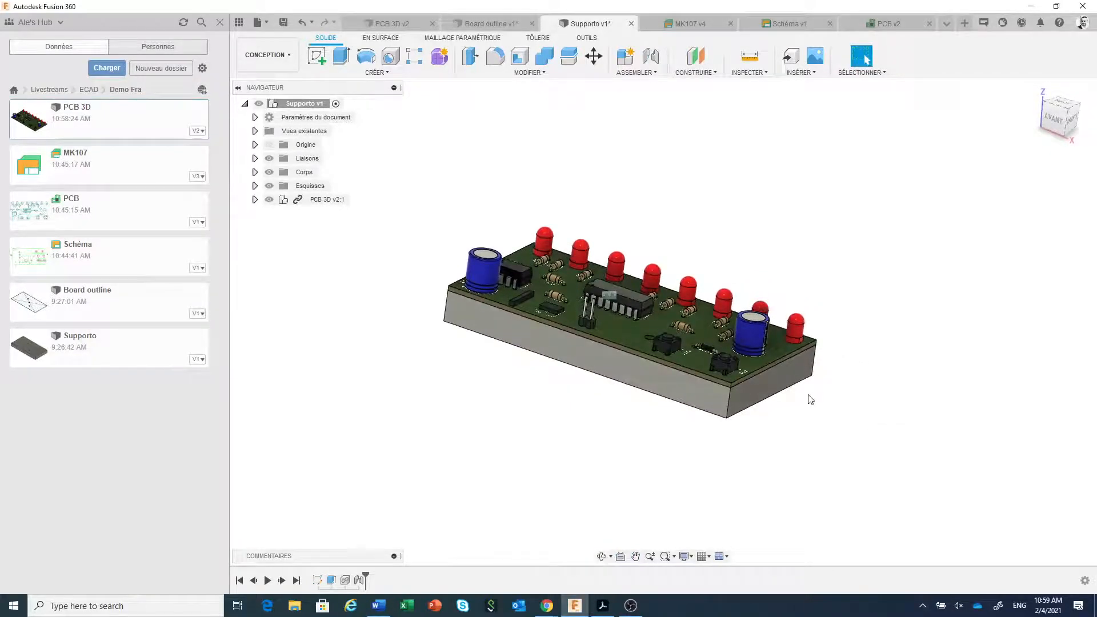
pyautogui.click(753, 72)
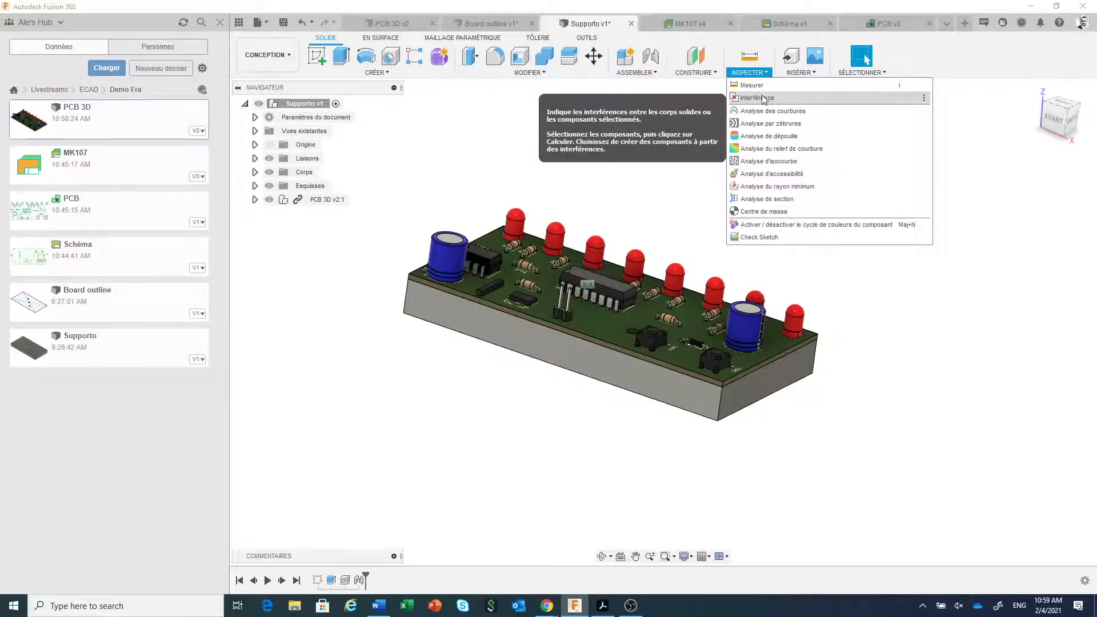
pyautogui.click(691, 200)
pyautogui.scroll(4, 761, 401)
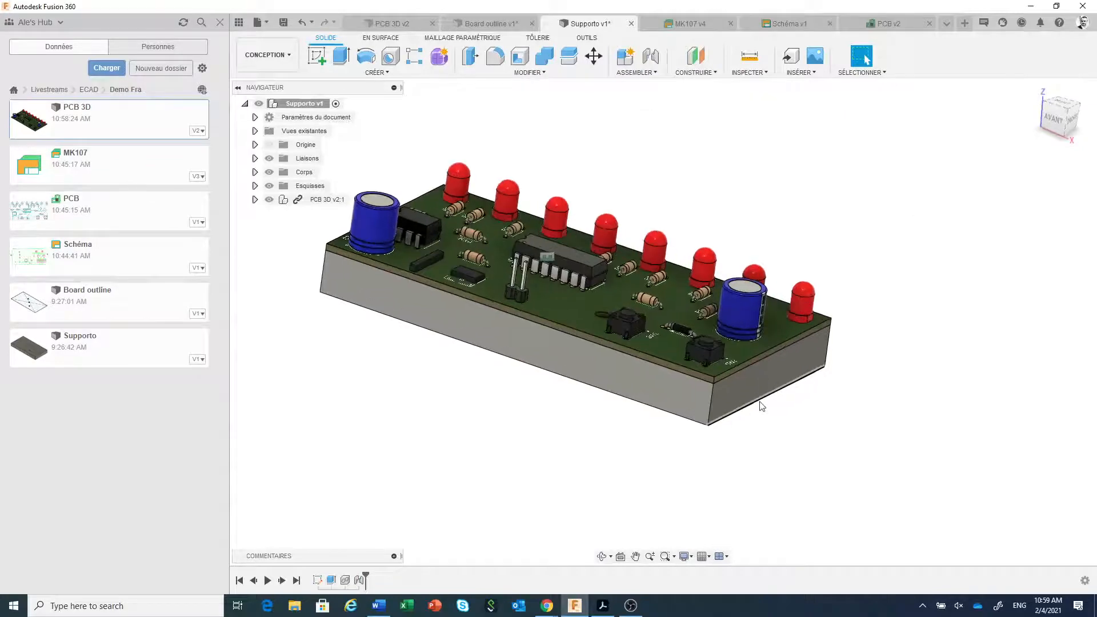
pyautogui.moveTo(866, 380); pyautogui.dragTo(984, 389, button='middle')
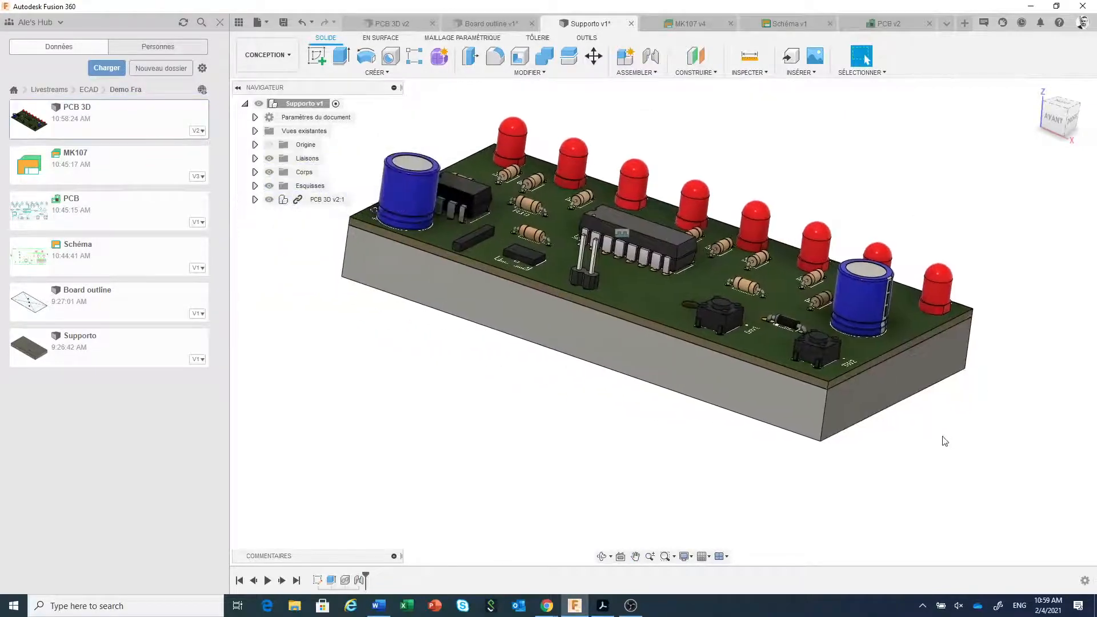
pyautogui.keyDown('shift'); pyautogui.moveTo(941, 445); pyautogui.dragTo(759, 310, button='middle'); pyautogui.keyUp('shift')
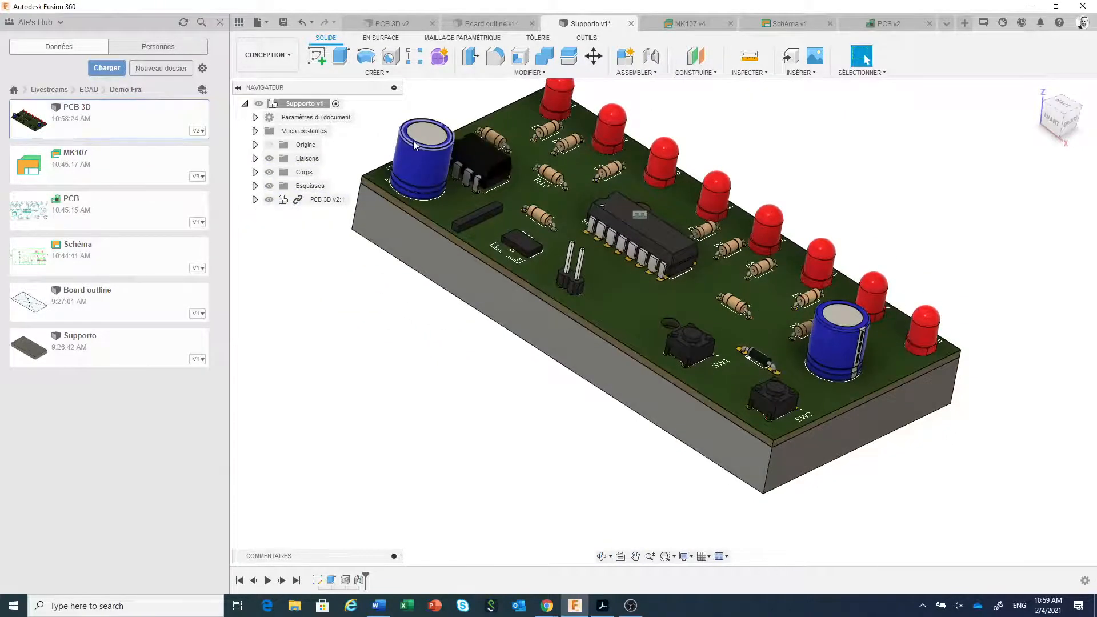
pyautogui.keyDown('shift'); pyautogui.moveTo(903, 416); pyautogui.dragTo(970, 465, button='middle'); pyautogui.keyUp('shift')
pyautogui.scroll(2, 965, 323)
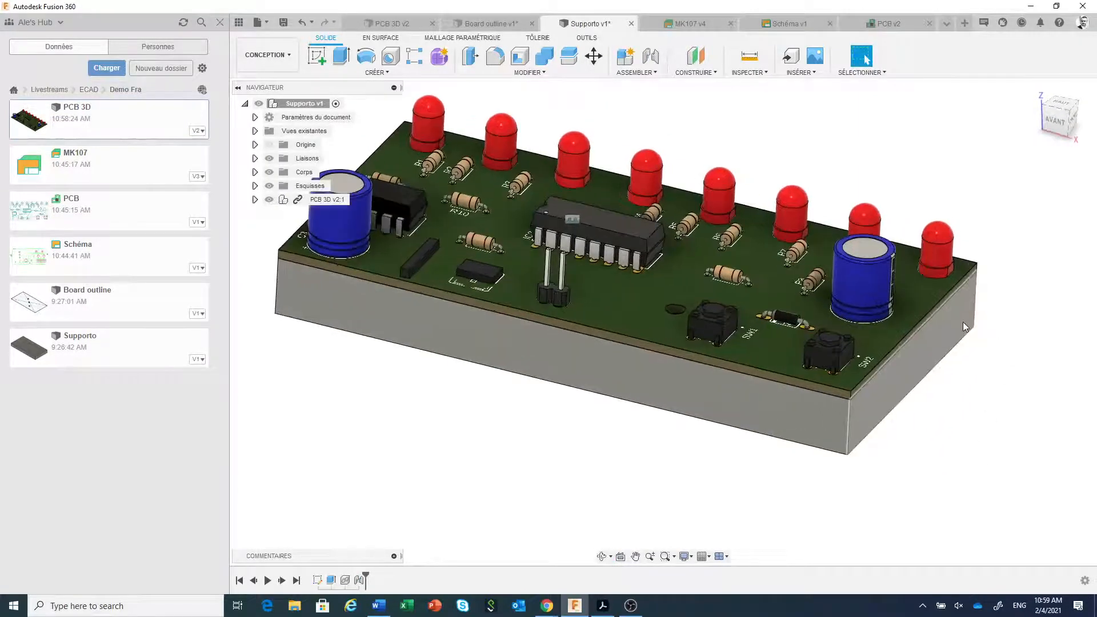
pyautogui.scroll(1, 965, 323)
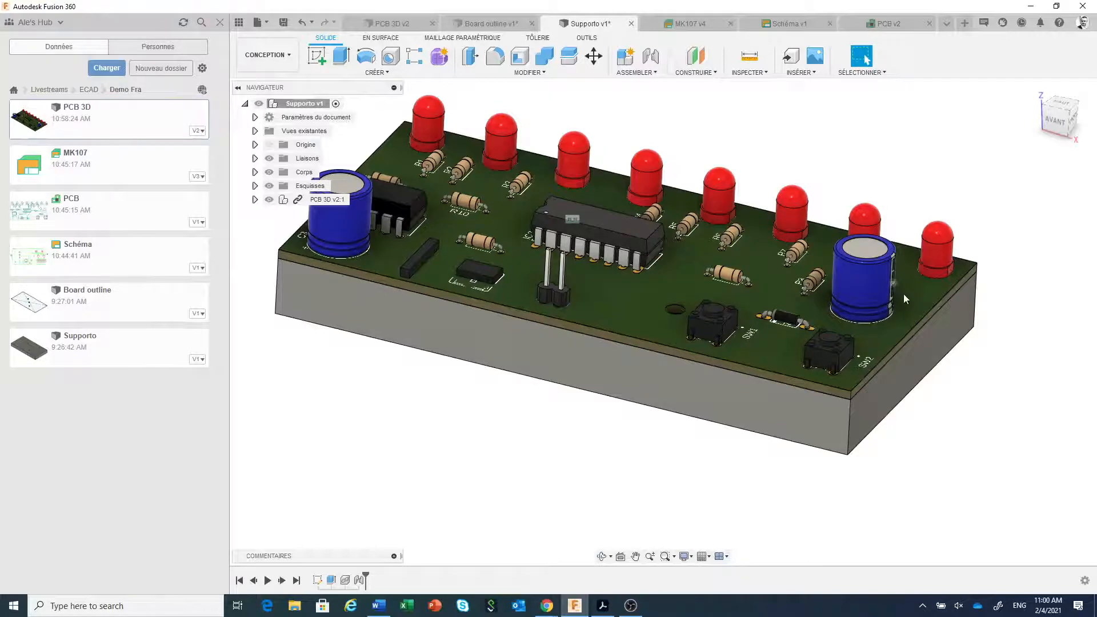
pyautogui.scroll(-1, 977, 356)
pyautogui.scroll(2, 977, 356)
pyautogui.scroll(-2, 976, 356)
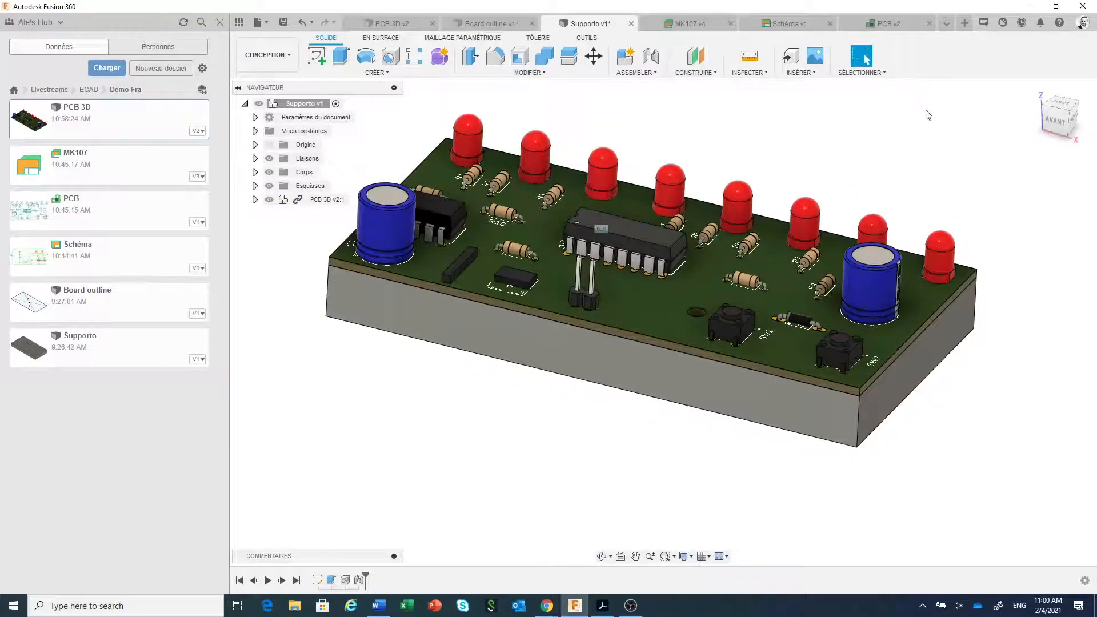
# Switch to the PCB 3D document and turn the board so the large capacitor near the two push switches is accessible.
pyautogui.click(946, 26)
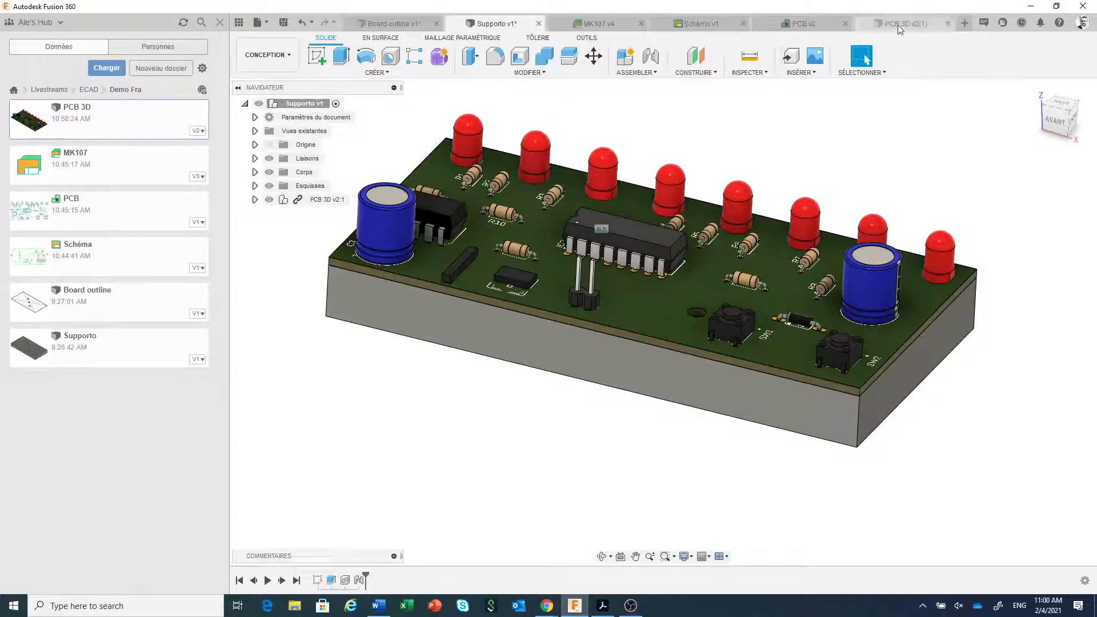
pyautogui.click(898, 24)
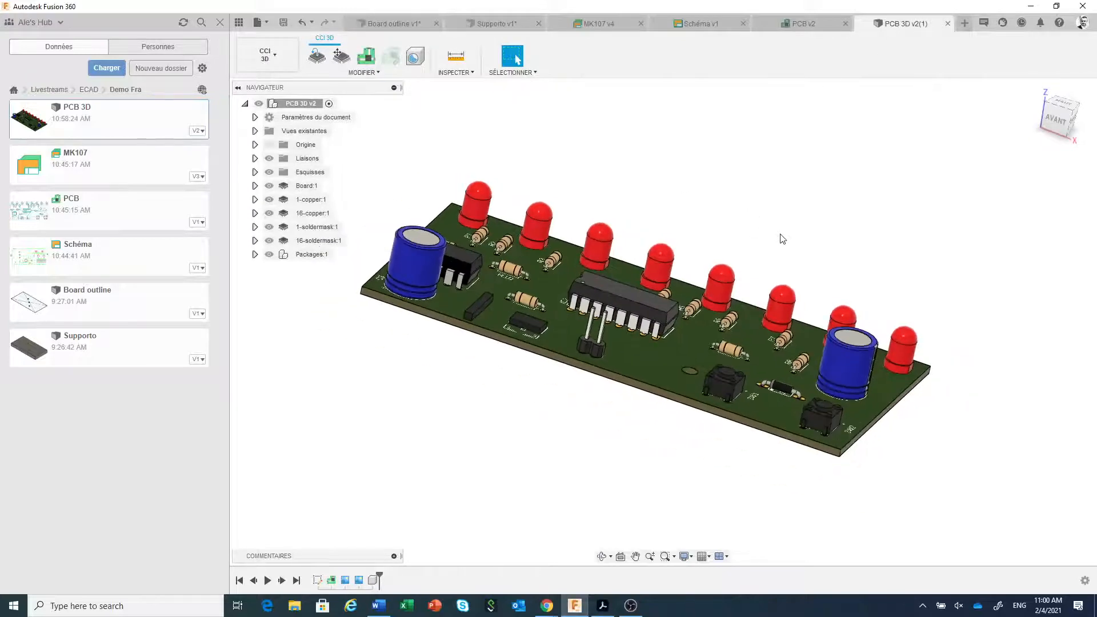
pyautogui.moveTo(782, 238); pyautogui.dragTo(924, 265, button='middle')
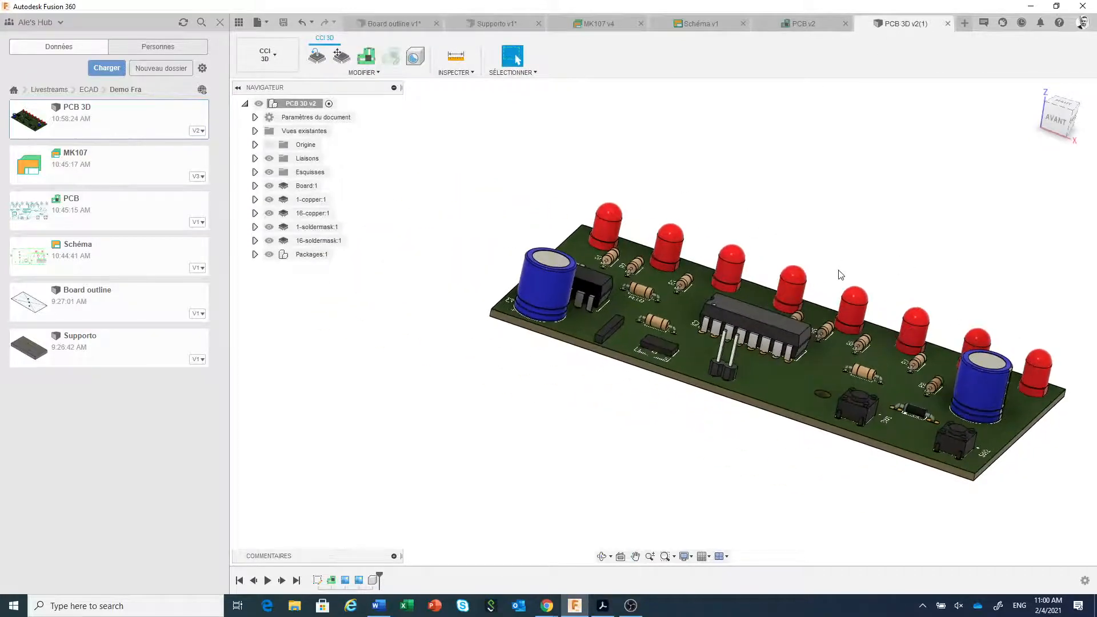
pyautogui.keyDown('shift'); pyautogui.moveTo(840, 269); pyautogui.dragTo(718, 281, button='middle'); pyautogui.keyUp('shift')
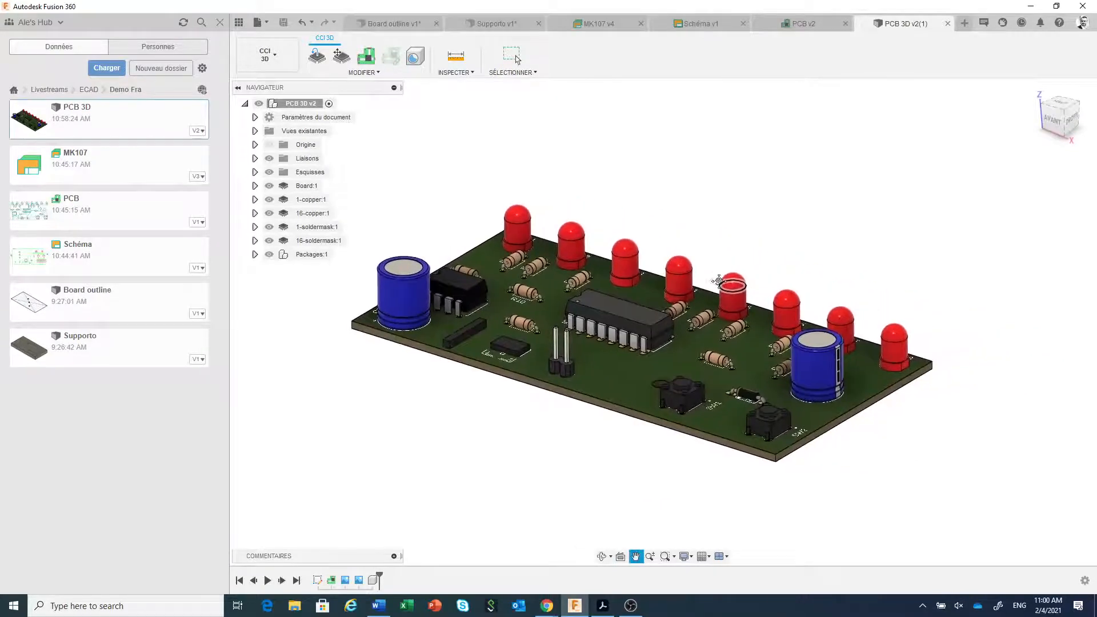
# Move capacitor C2 toward the LED row, about 7.5 mm in Y and about -0.9 mm in X, out of its silkscreen circle.
pyautogui.click(341, 55)
pyautogui.scroll(2, 765, 506)
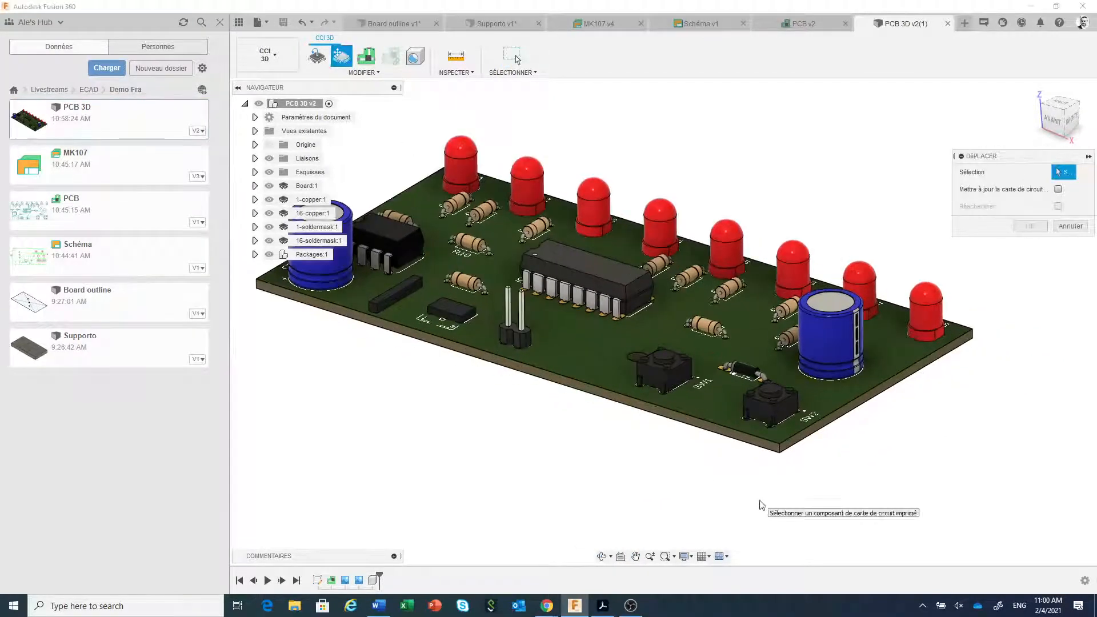
pyautogui.click(845, 341)
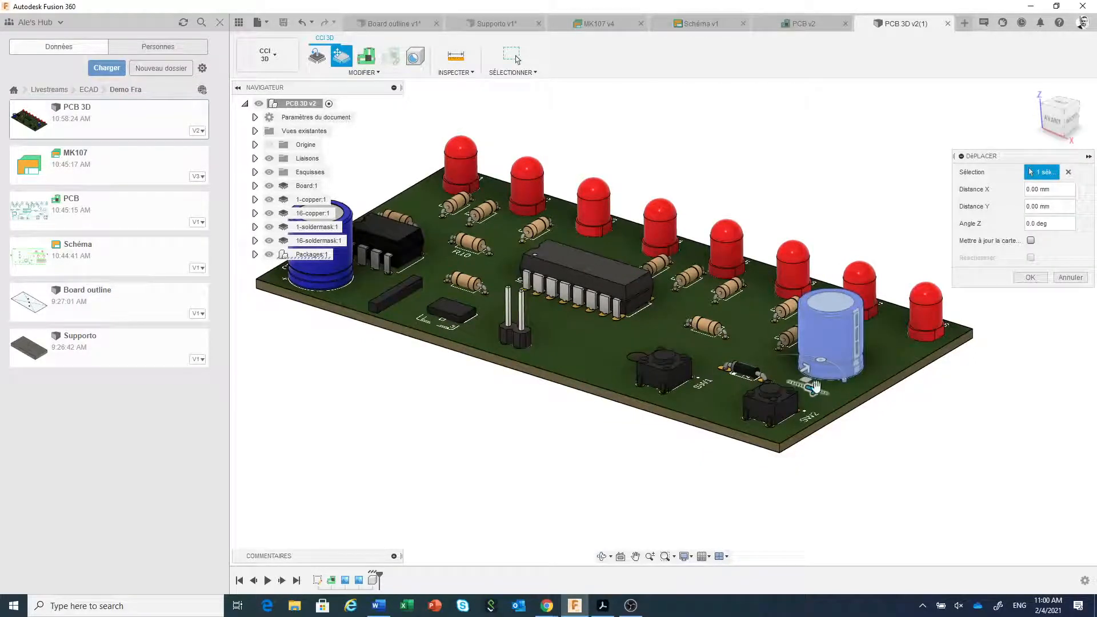
pyautogui.moveTo(812, 388); pyautogui.dragTo(781, 375)
pyautogui.scroll(-2, 940, 402)
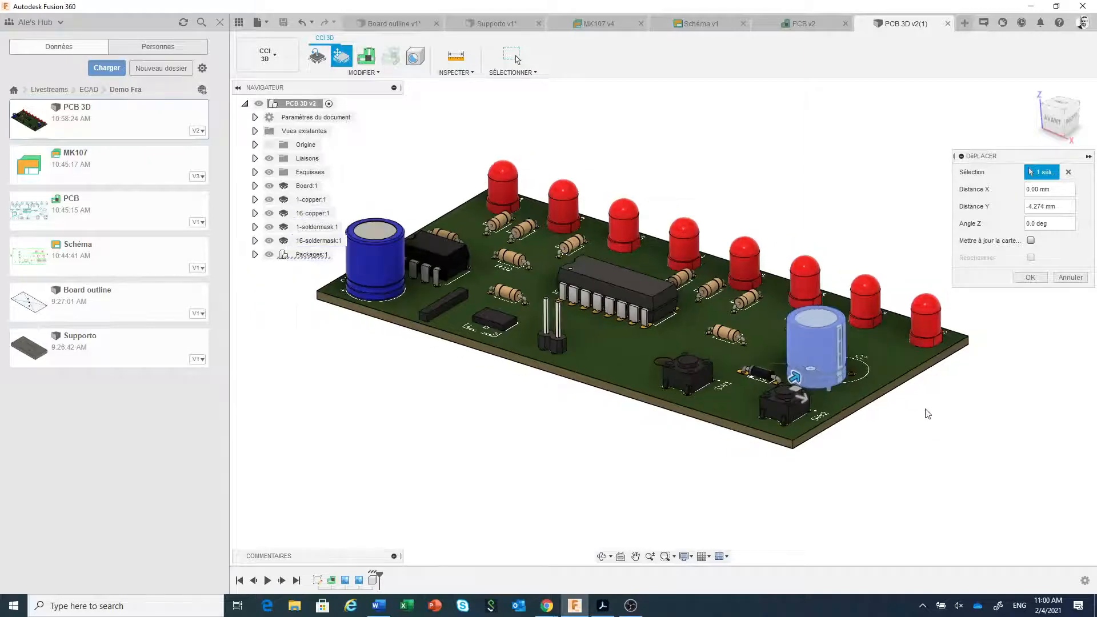
pyautogui.keyDown('shift'); pyautogui.moveTo(903, 445); pyautogui.dragTo(925, 484, button='middle'); pyautogui.keyUp('shift')
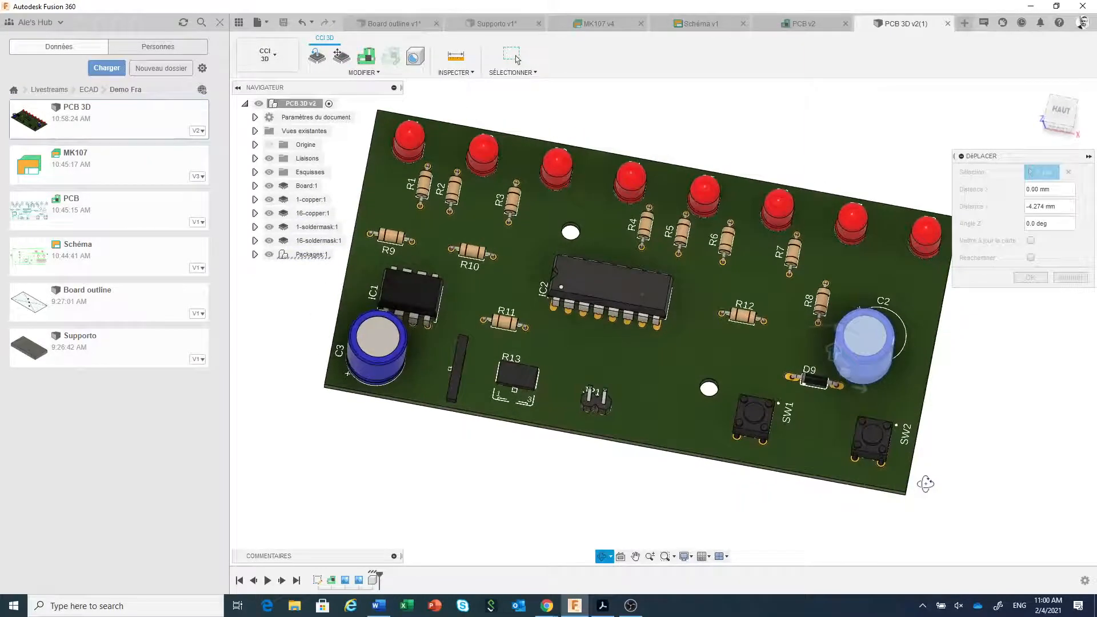
pyautogui.moveTo(834, 350); pyautogui.dragTo(843, 285)
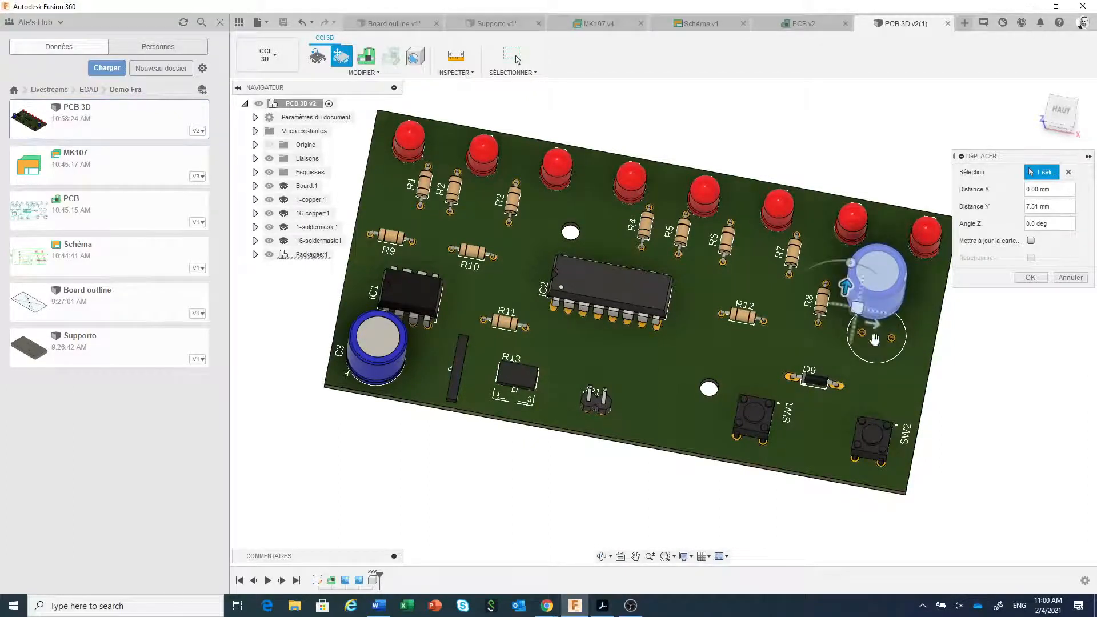
pyautogui.moveTo(874, 325); pyautogui.dragTo(868, 323)
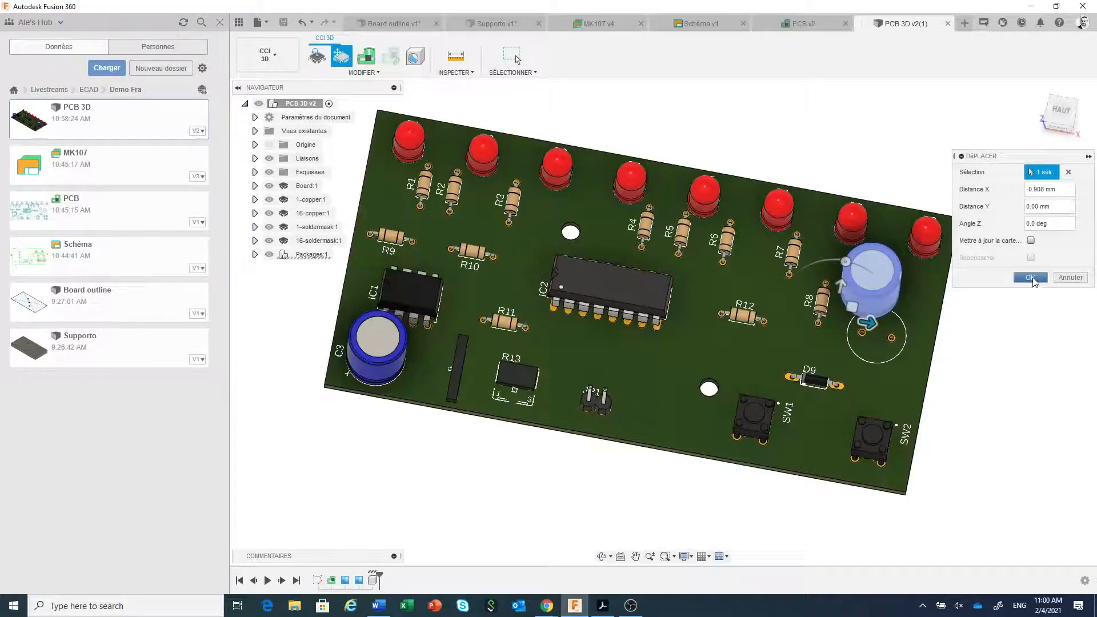
pyautogui.click(1030, 278)
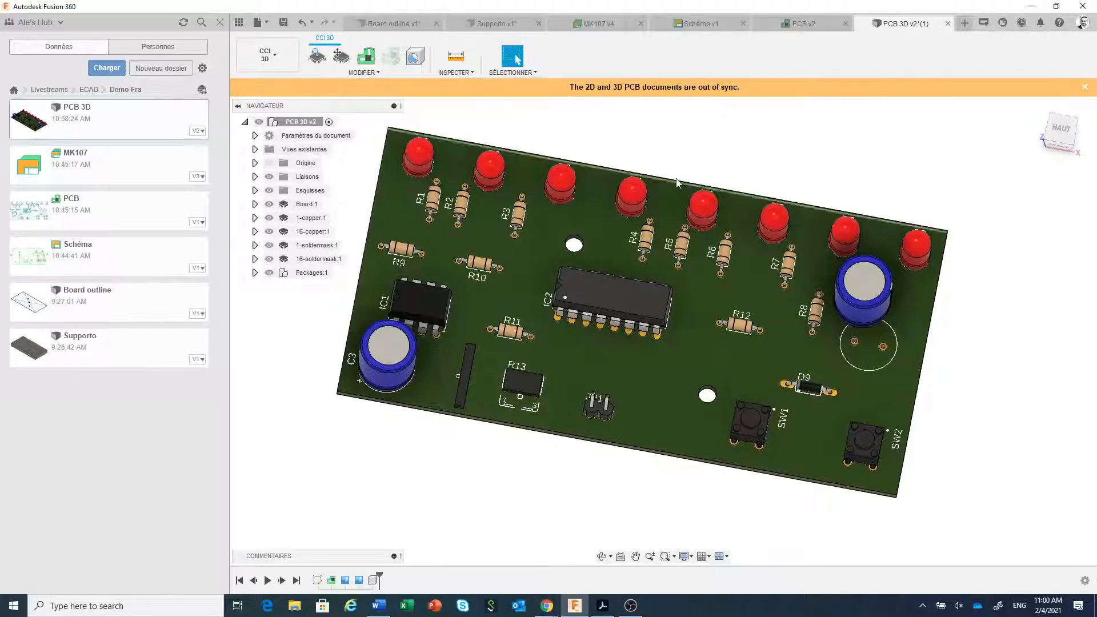
# Push the capacitor's new position to the 2D PCB, save with the default version description and return to the 3D board.
pyautogui.click(366, 57)
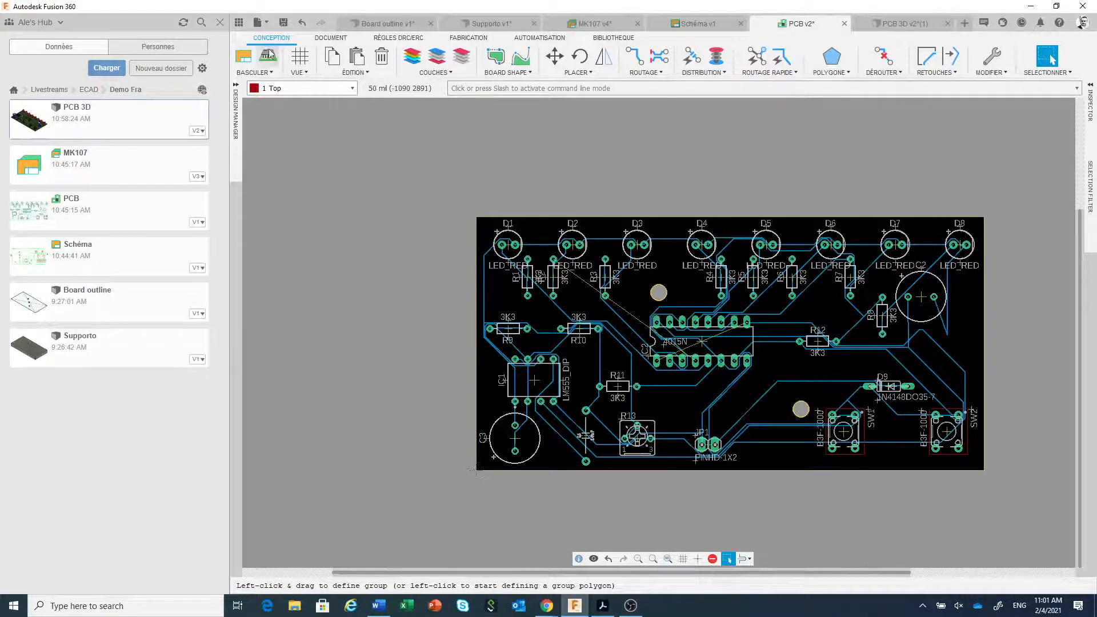
pyautogui.click(283, 22)
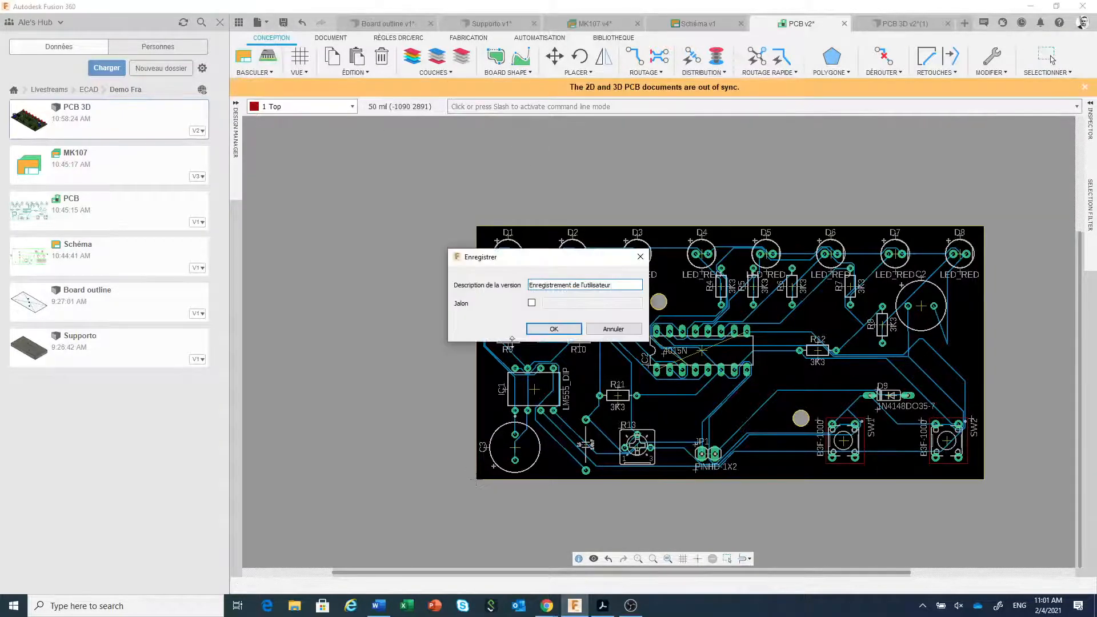
pyautogui.click(552, 330)
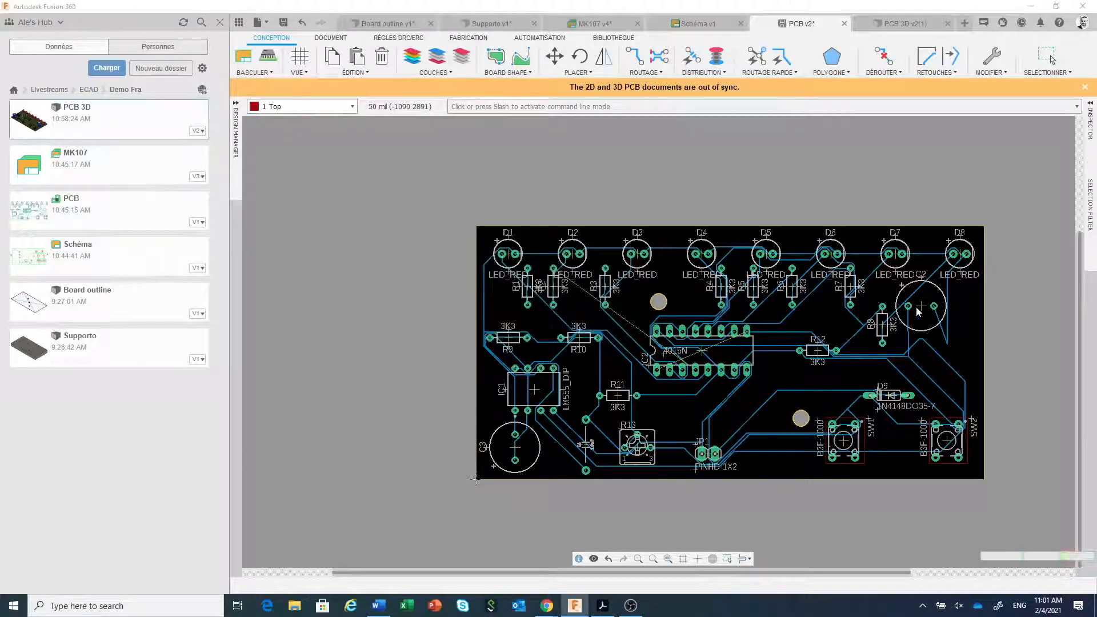
pyautogui.click(1047, 57)
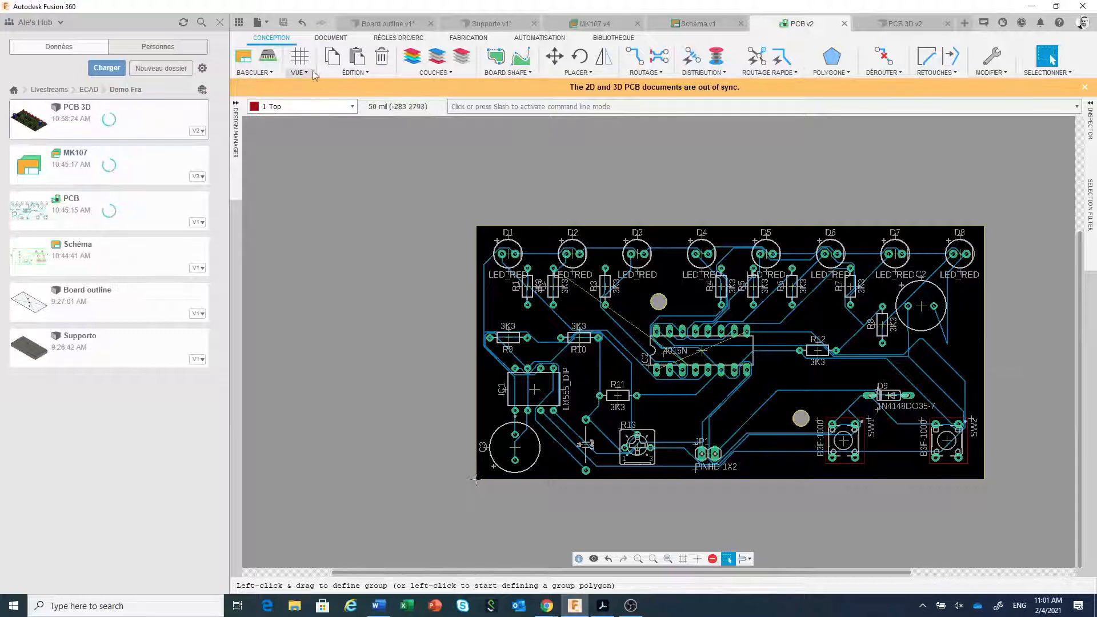
pyautogui.click(268, 58)
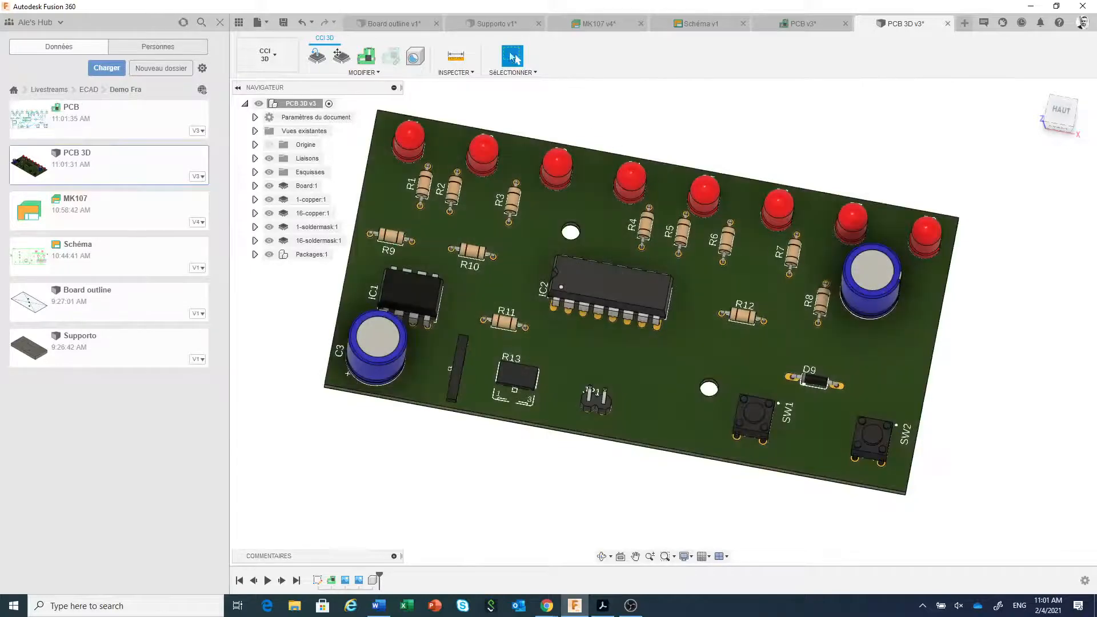
# In the Supporto design, update the inserted PCB 3D component to its latest version and refresh the project folder listing.
pyautogui.click(501, 25)
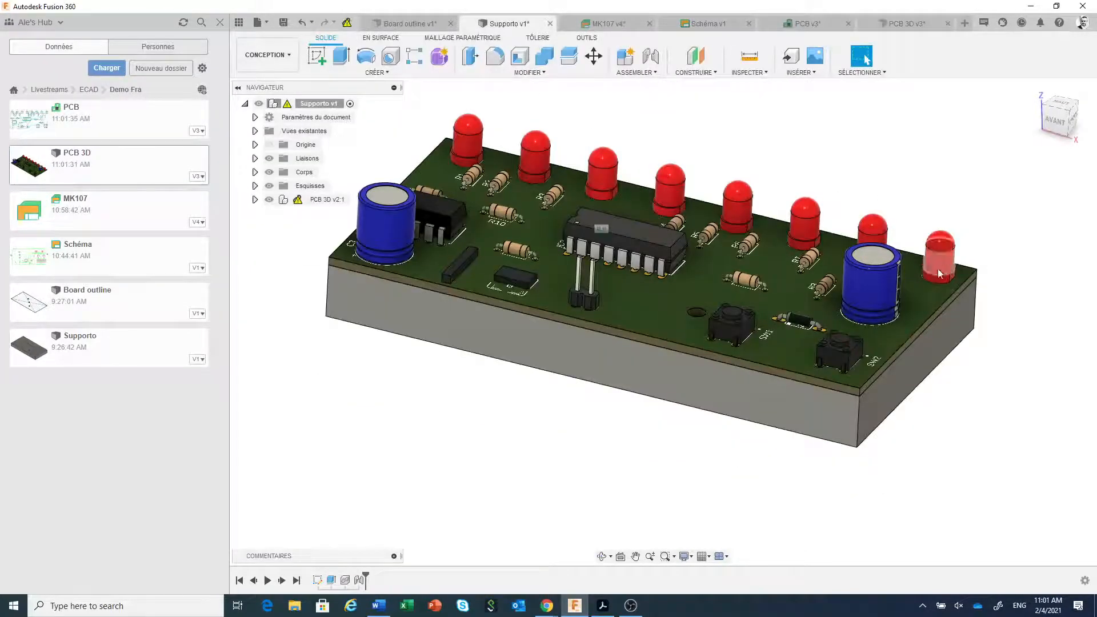
pyautogui.scroll(3, 934, 283)
pyautogui.scroll(-2, 934, 283)
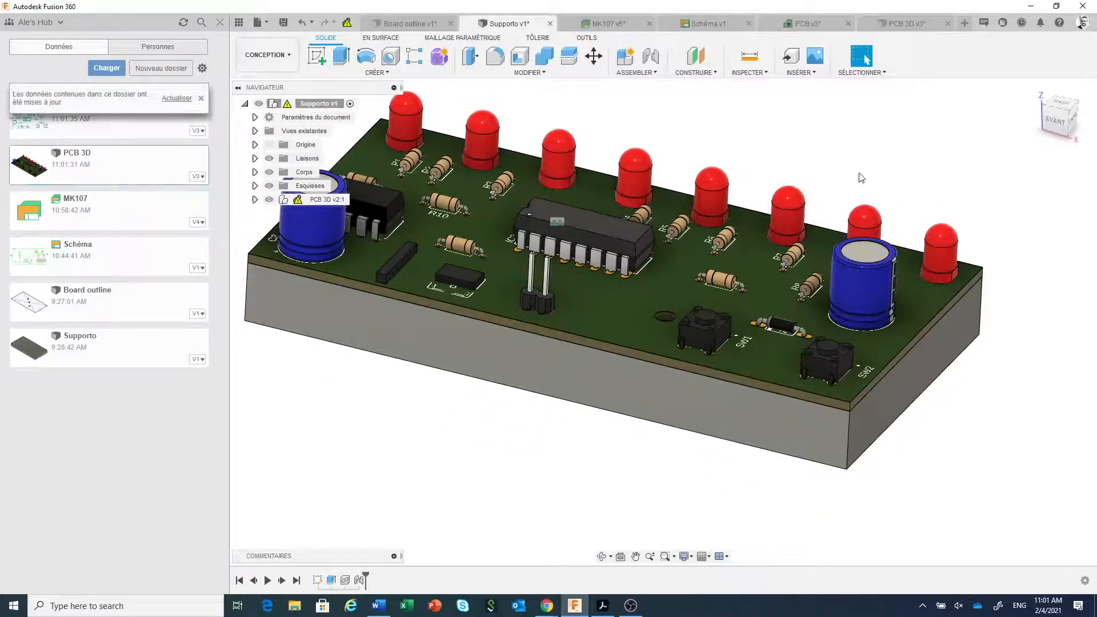
pyautogui.click(388, 57)
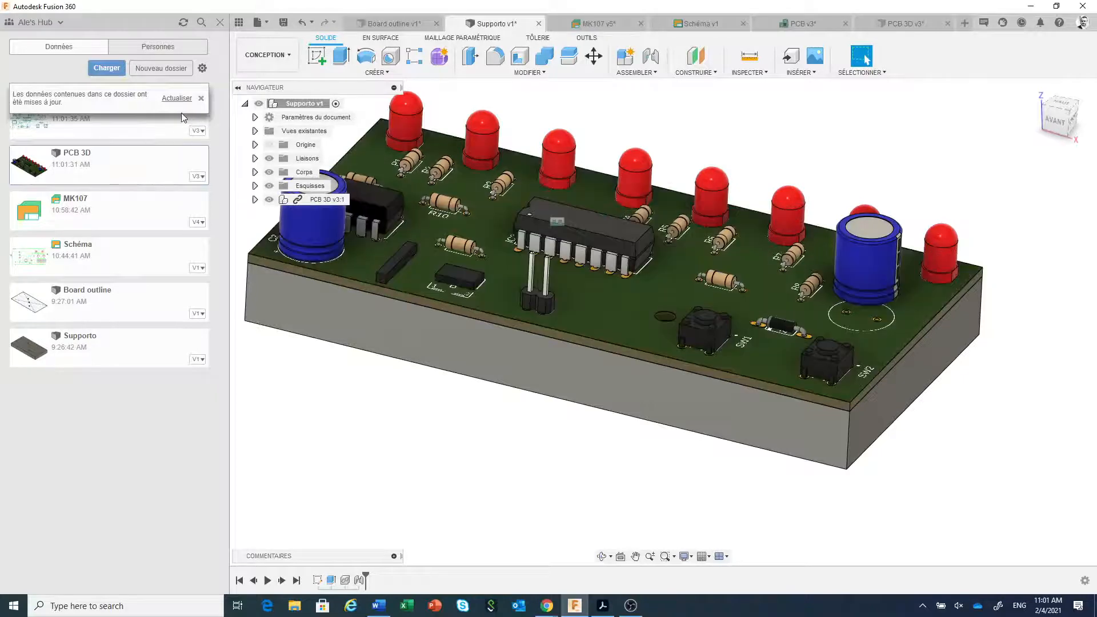
pyautogui.click(176, 98)
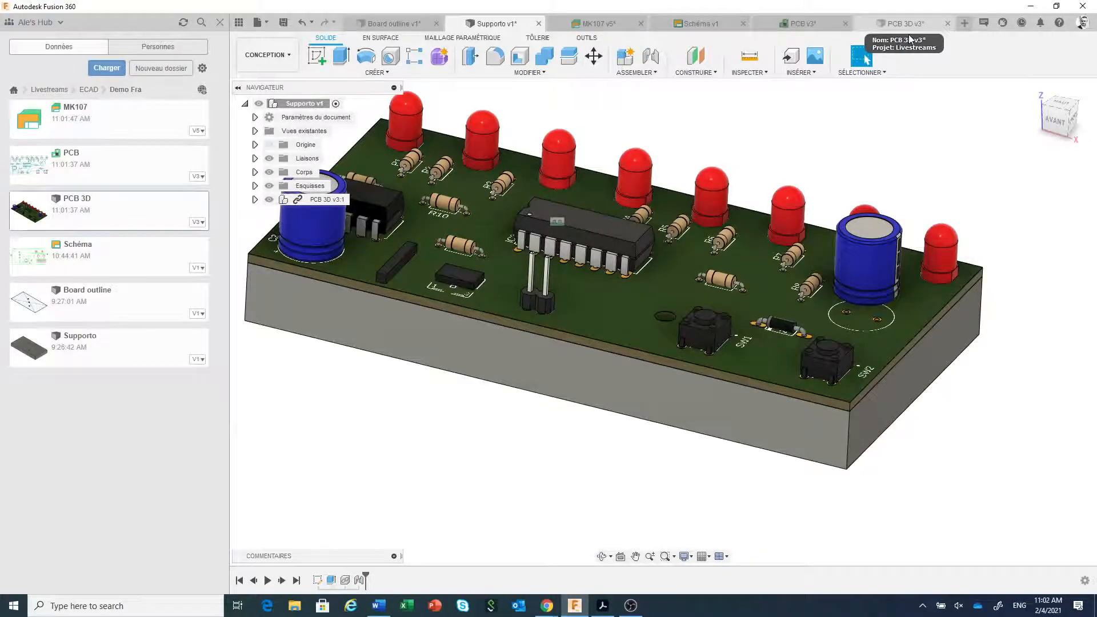
# Go through the PCB and Schéma documents to the MK107 electronics design and save it with the default version description, data files hidden.
pyautogui.click(796, 26)
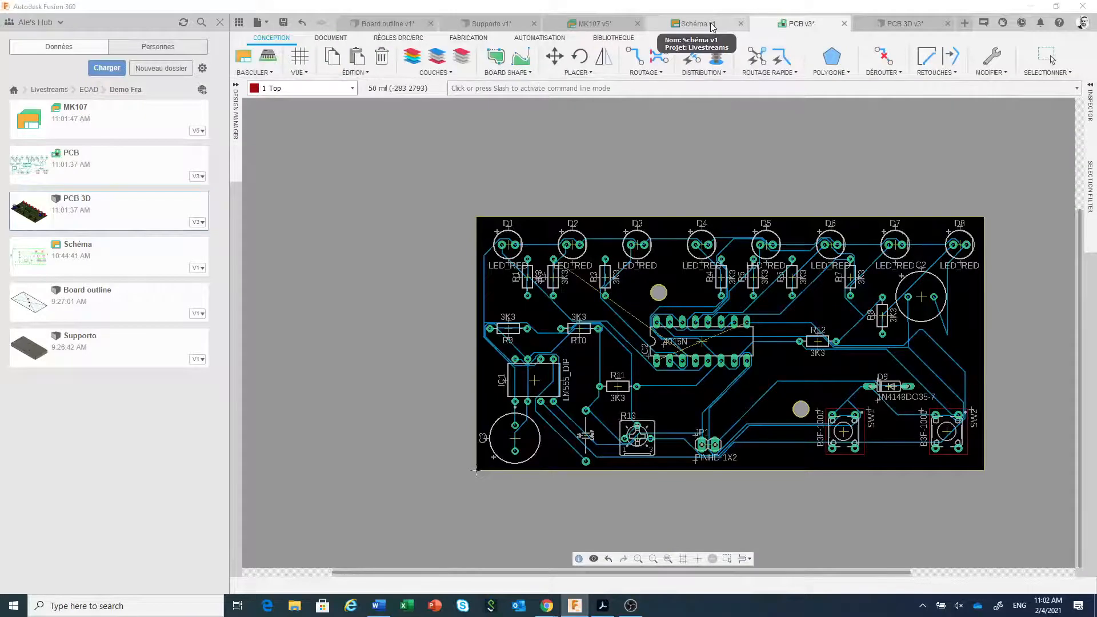
pyautogui.click(712, 26)
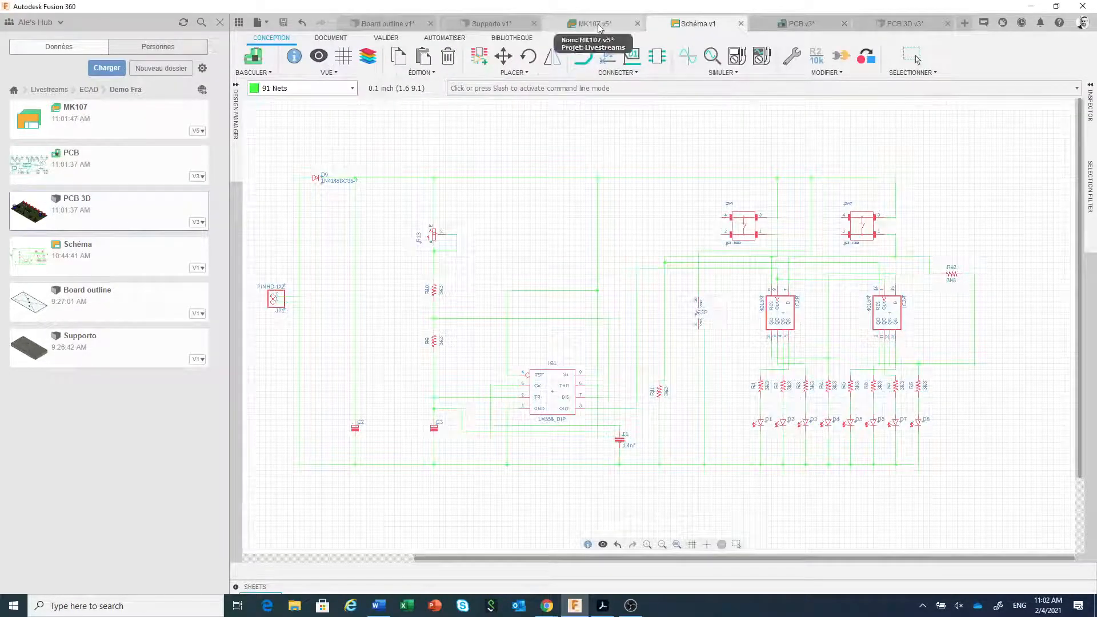
pyautogui.click(594, 24)
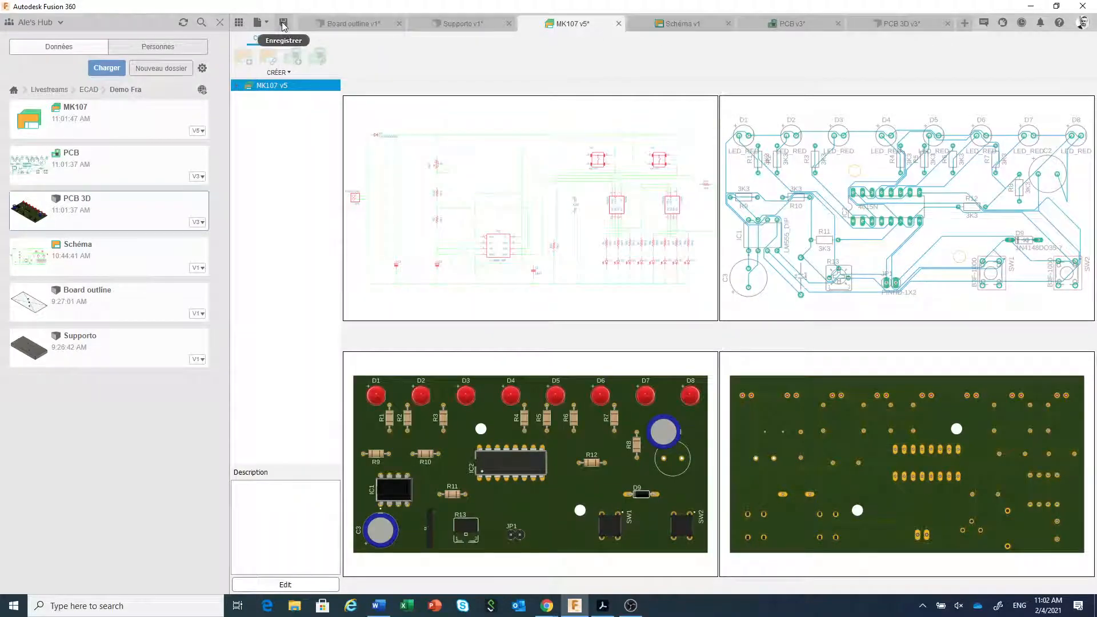
pyautogui.click(238, 22)
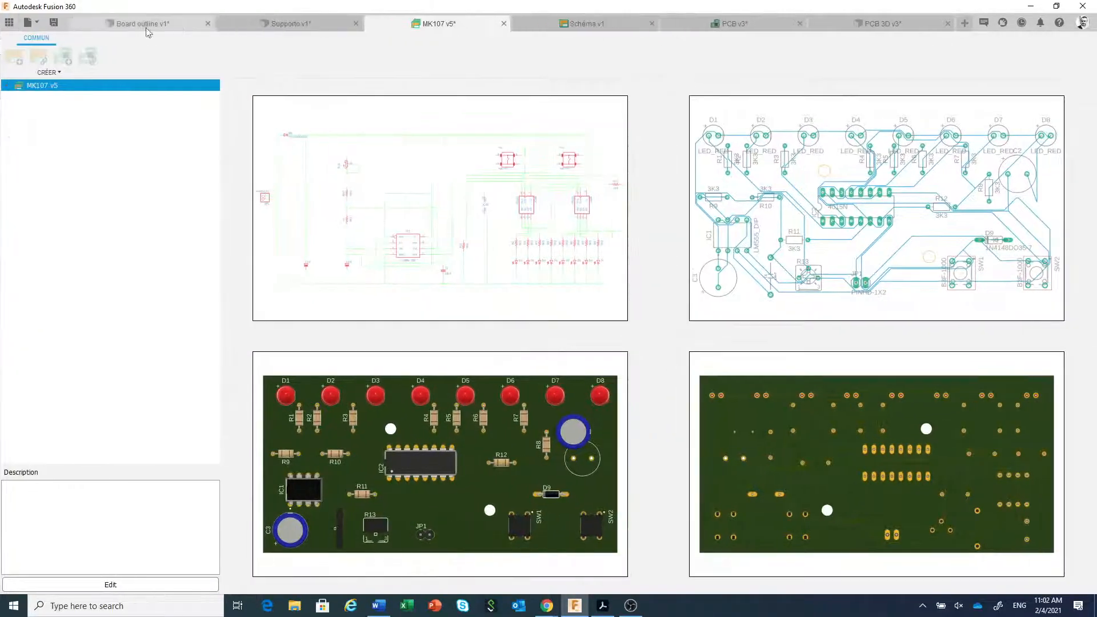
pyautogui.click(53, 22)
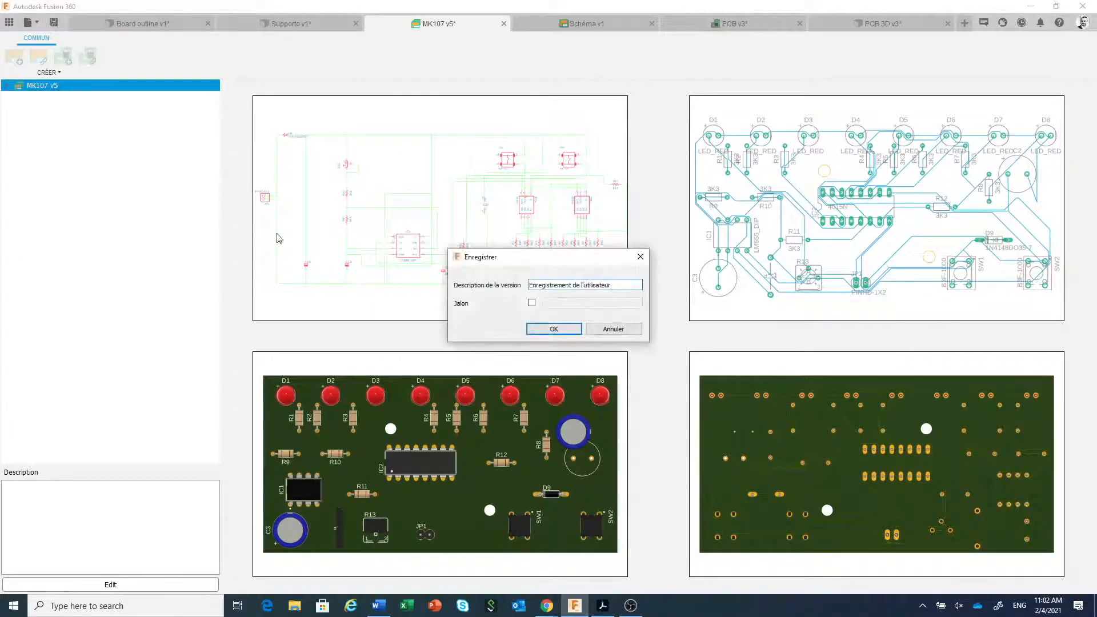
pyautogui.click(552, 329)
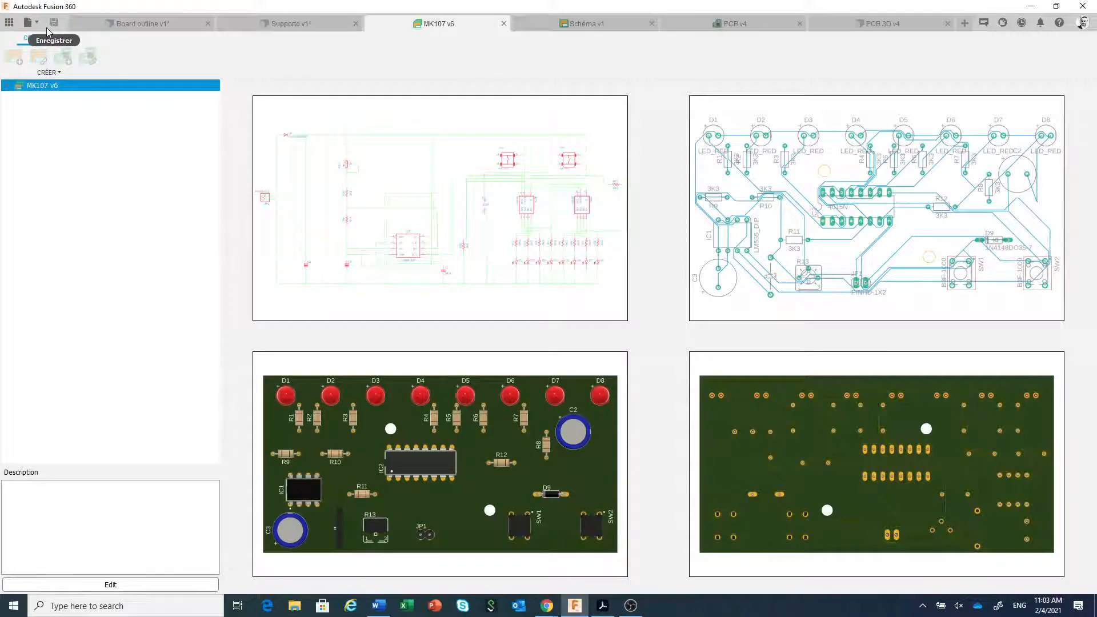
# Close all open documents, discarding the unsaved changes in Supporto and Board outline.
pyautogui.click(947, 23)
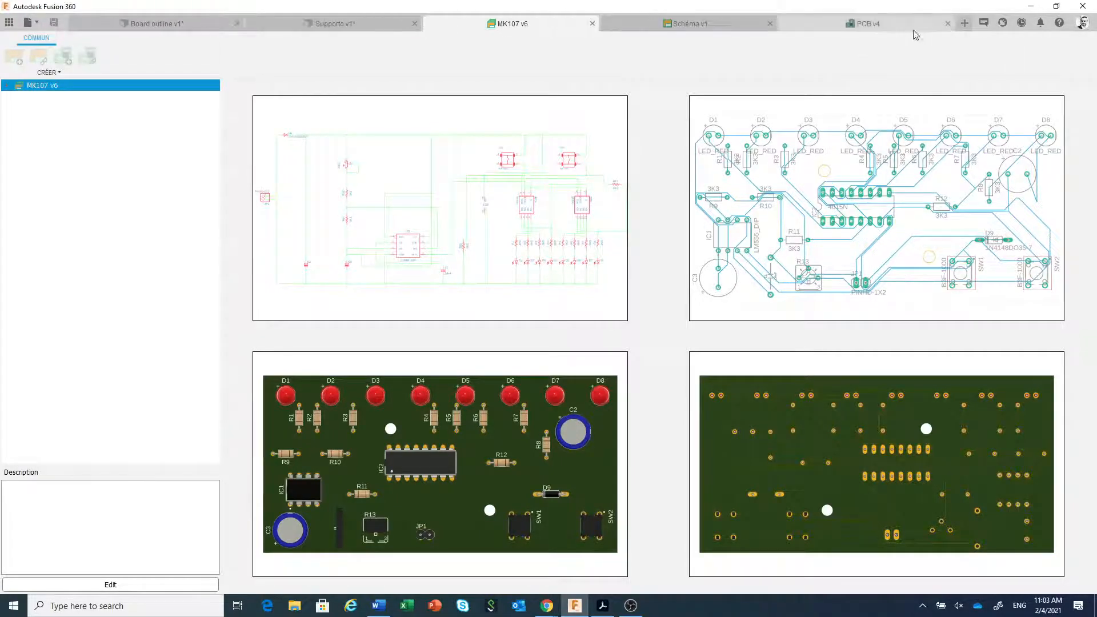
pyautogui.click(947, 23)
pyautogui.click(947, 23)
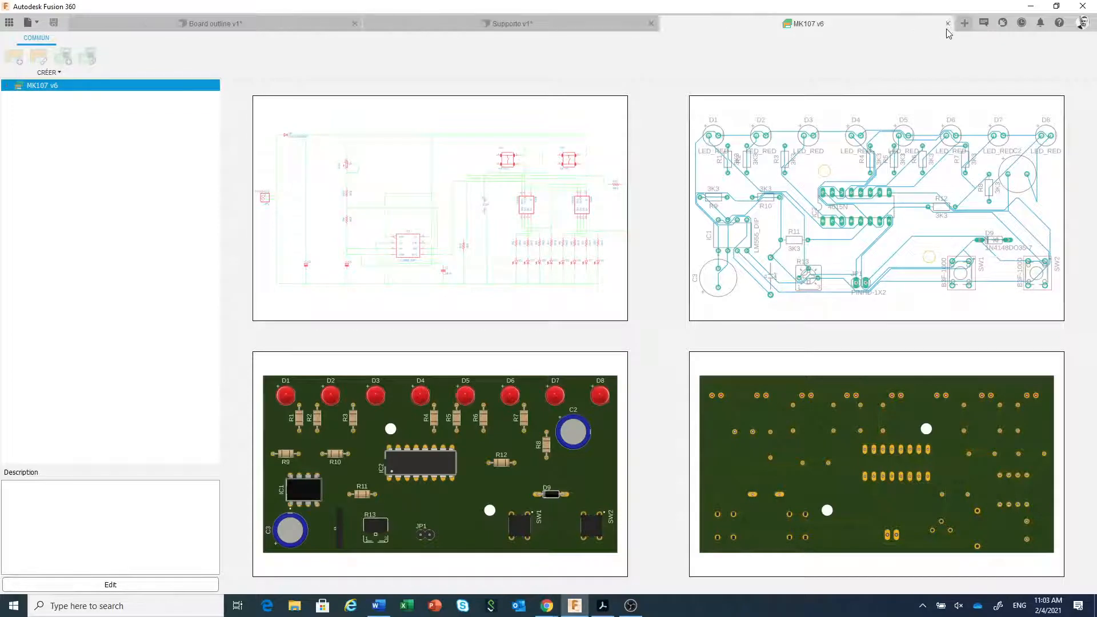
pyautogui.click(947, 24)
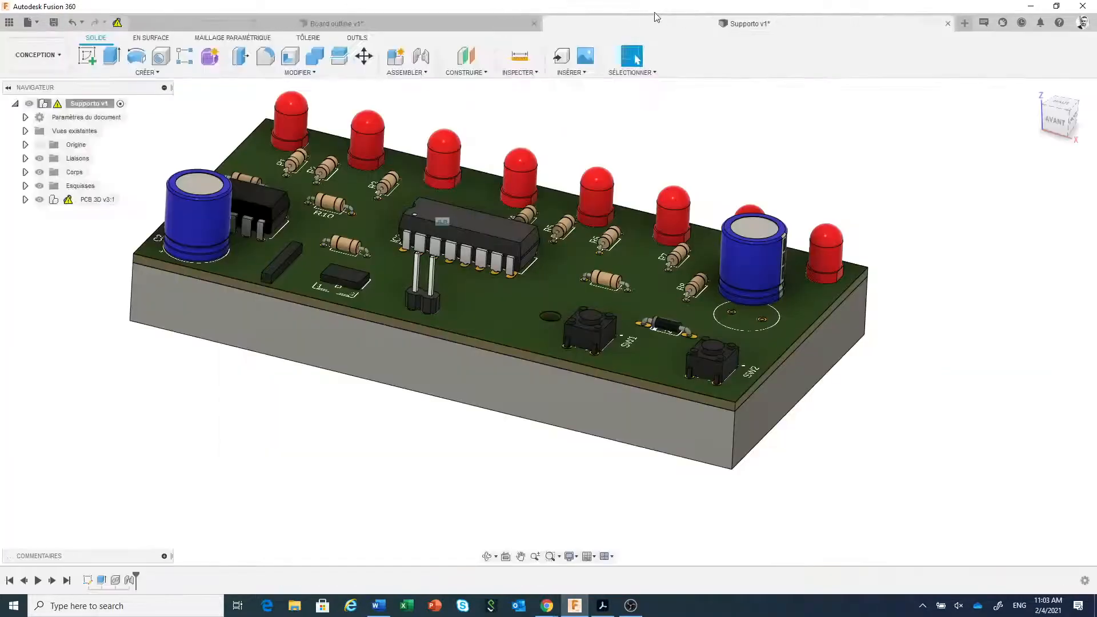
pyautogui.click(947, 23)
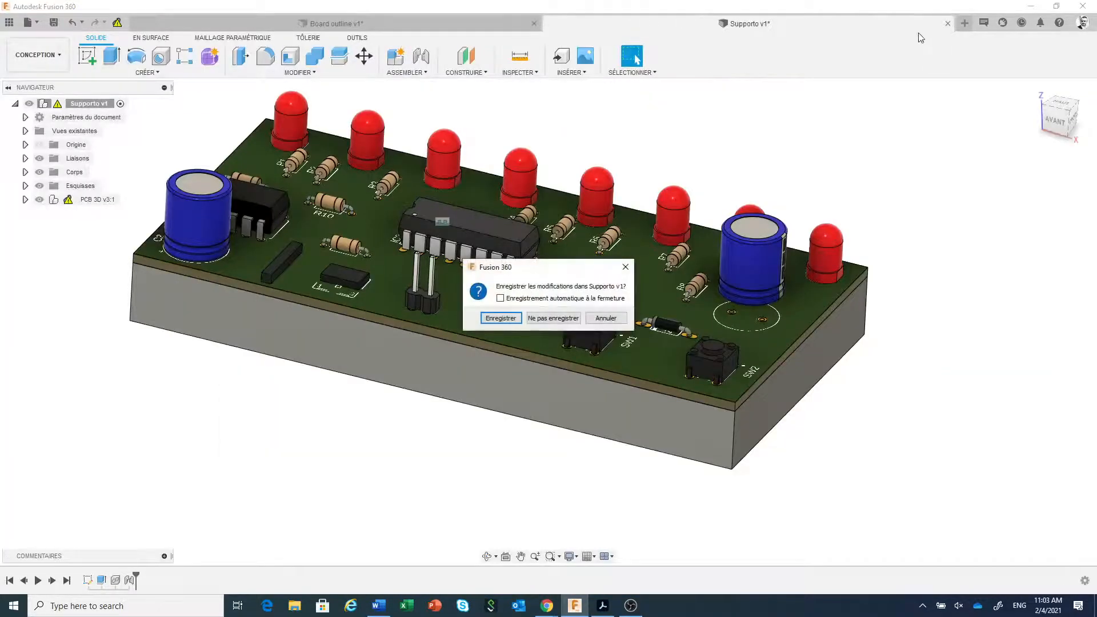
pyautogui.click(572, 318)
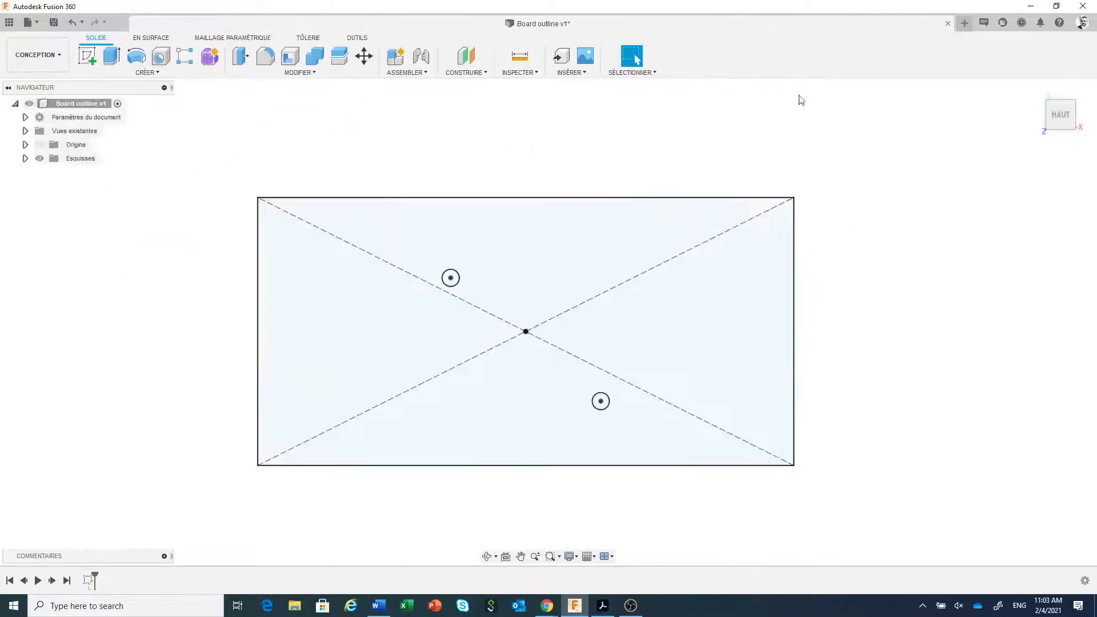
pyautogui.click(947, 24)
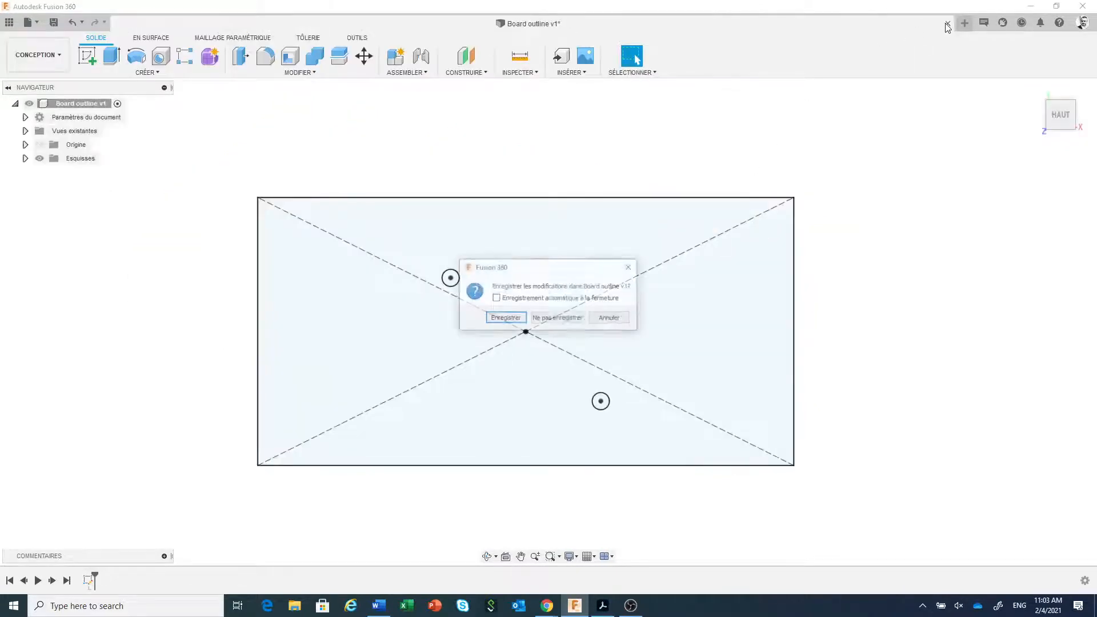
pyautogui.click(570, 318)
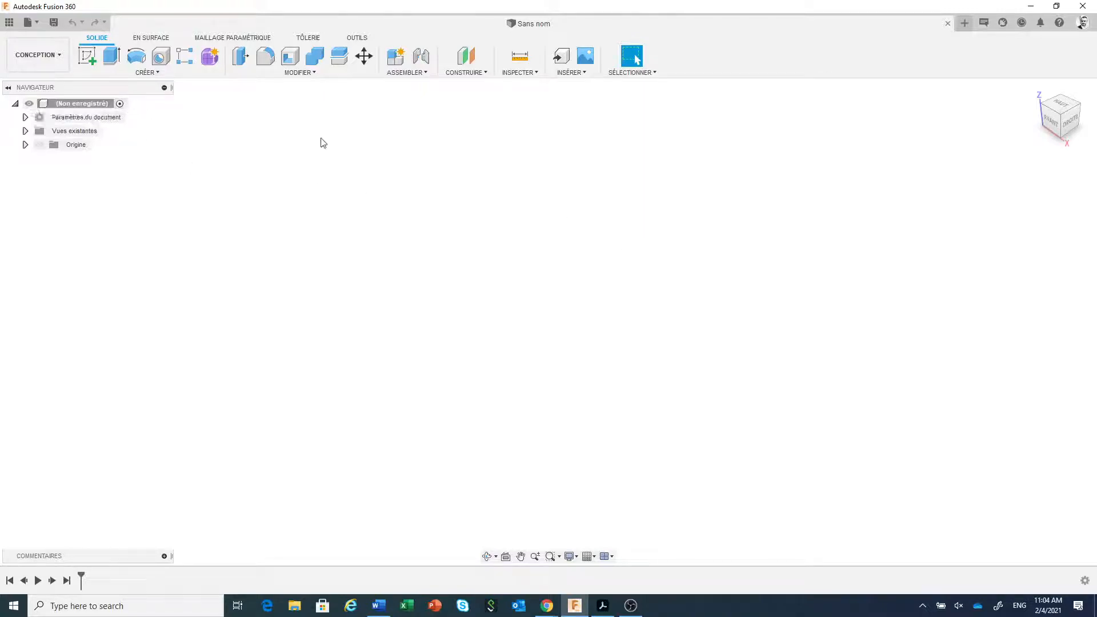
# Create a new, empty electronics design.
pyautogui.click(39, 22)
pyautogui.click(64, 51)
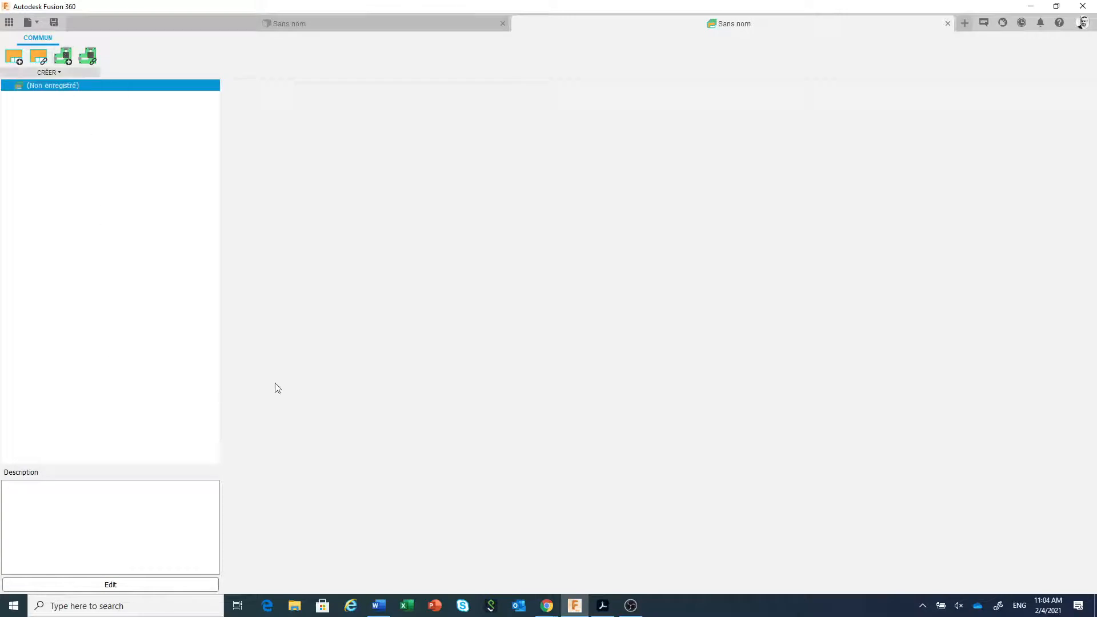
pyautogui.moveTo(557, 608)
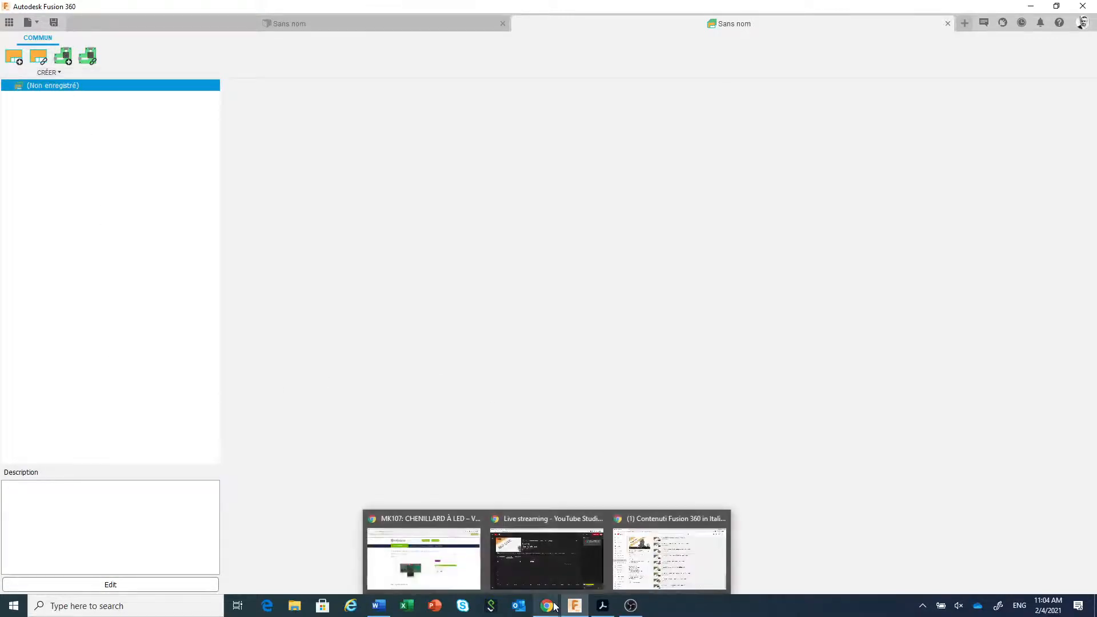
# Switch to YouTube in Chrome, return to the French Fusion 360 playlist and open the video 360 Live: 30 - Conception électronique dans Fusion 360.
pyautogui.click(668, 557)
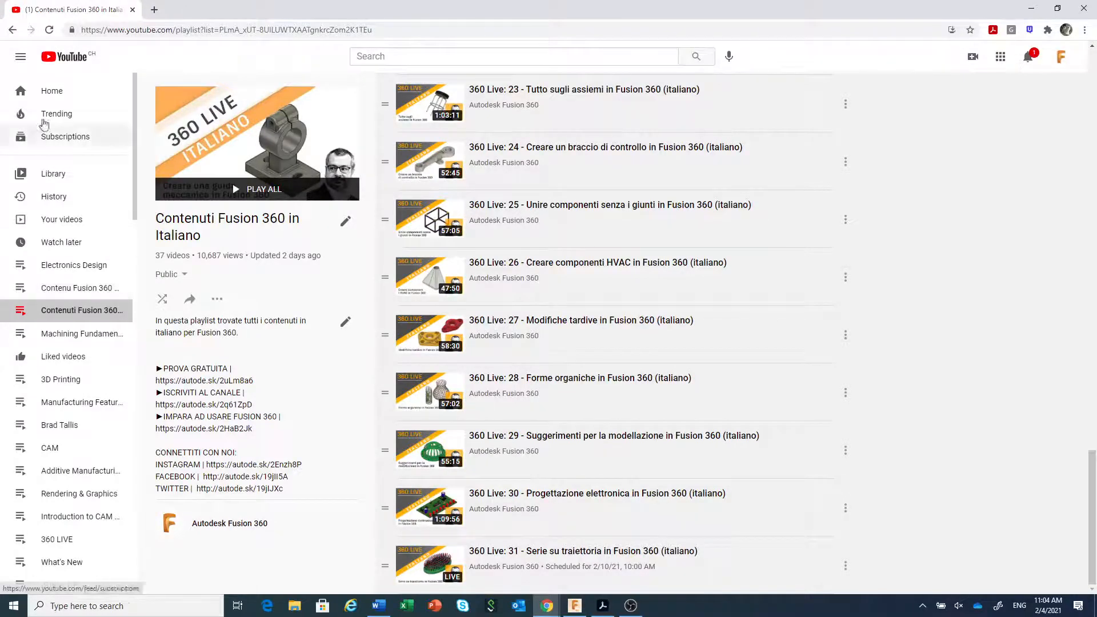
pyautogui.click(11, 35)
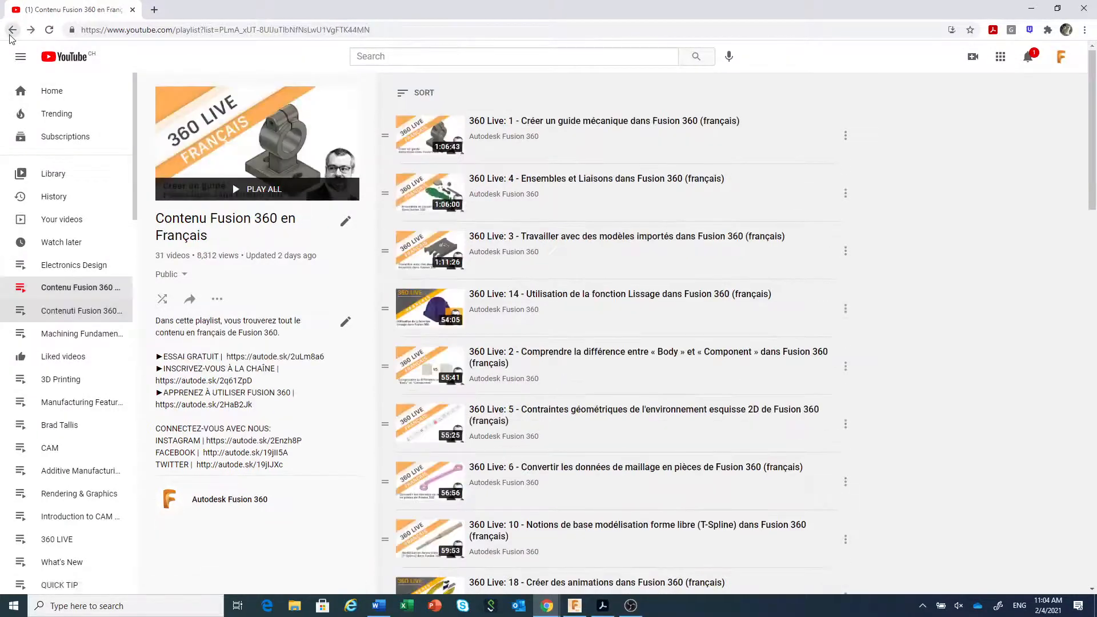
pyautogui.scroll(-20, 634, 450)
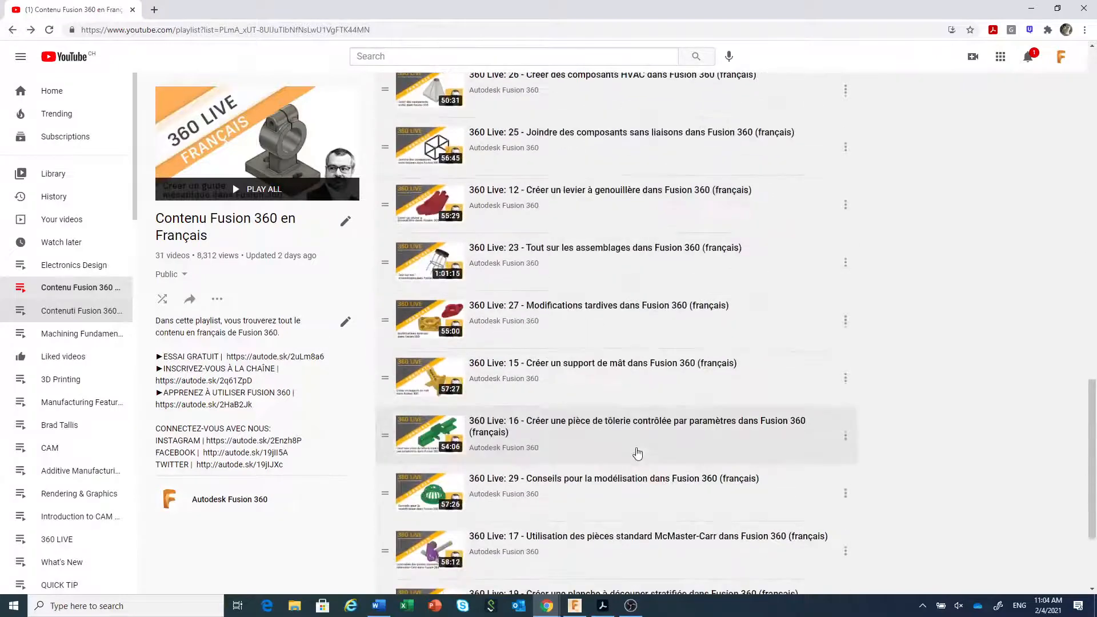
pyautogui.scroll(-3, 638, 453)
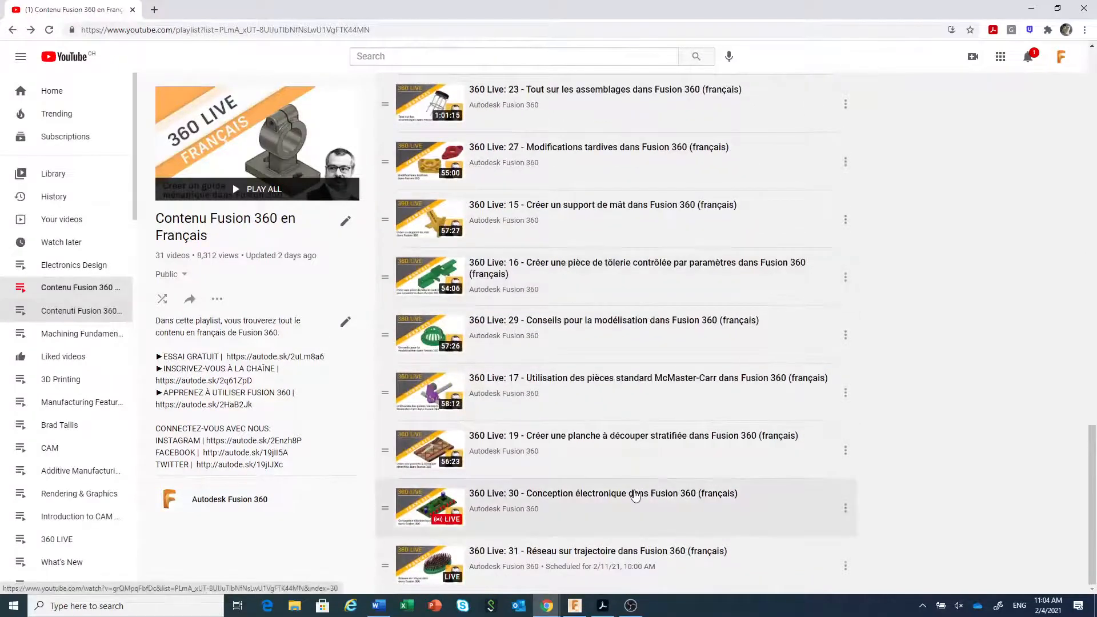
pyautogui.click(635, 495)
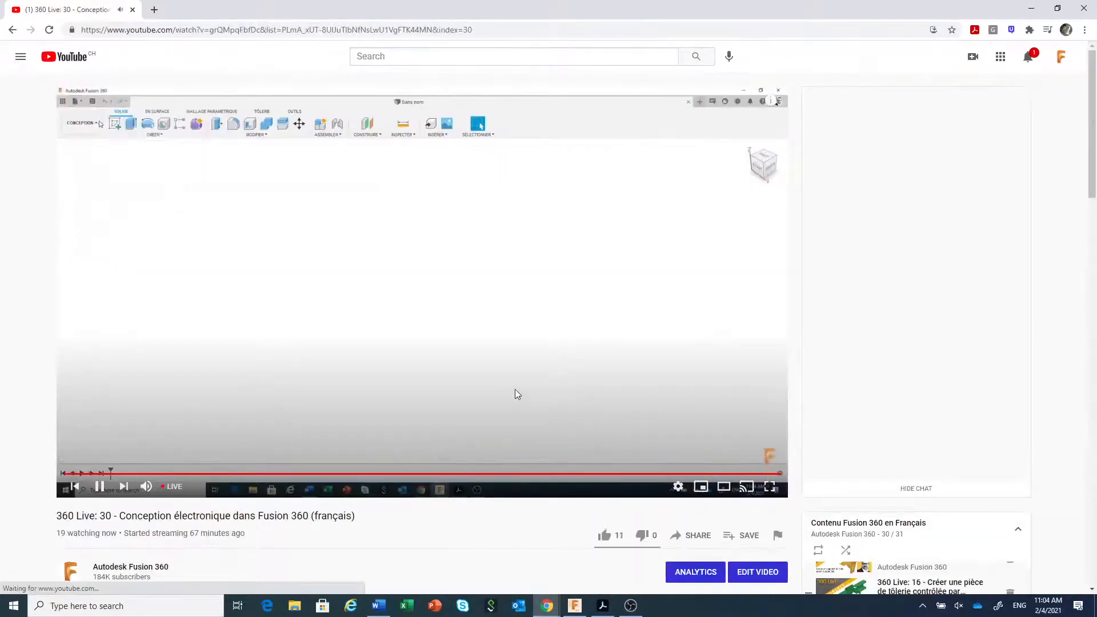
# Open the Contenu Fusion 360 en Français playlist linked in the video description and return to the video.
pyautogui.scroll(-6, 517, 394)
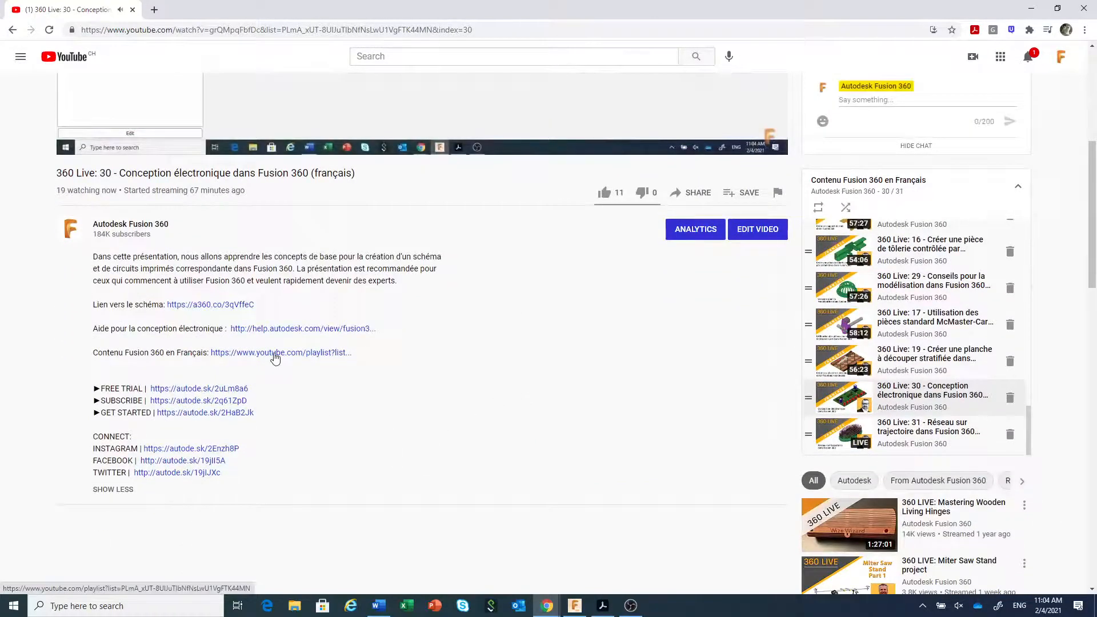
pyautogui.click(275, 358)
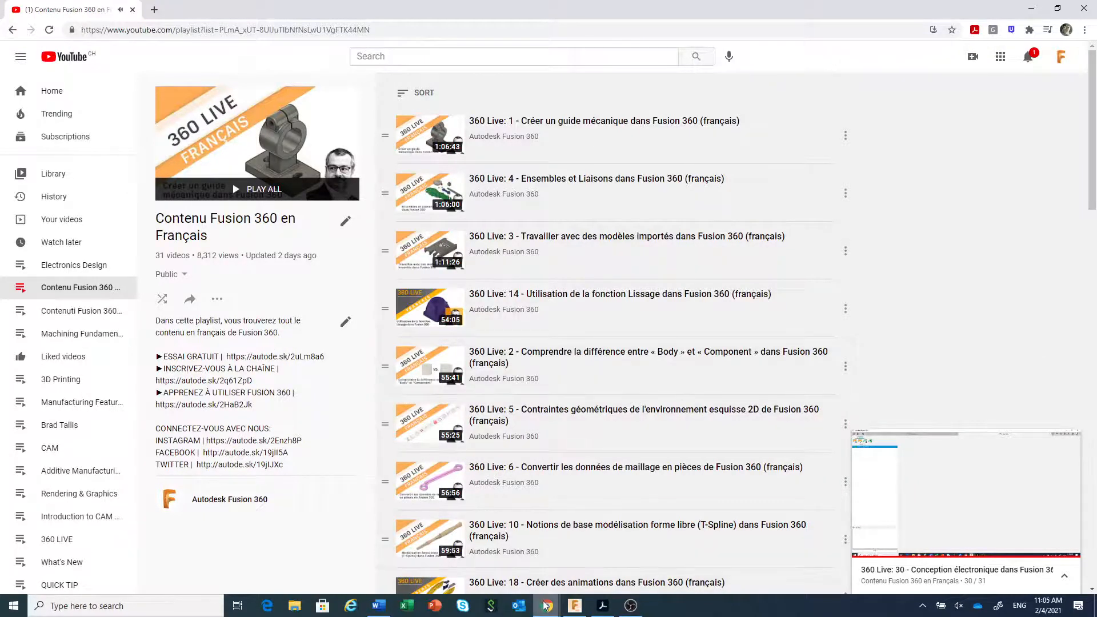
pyautogui.click(12, 29)
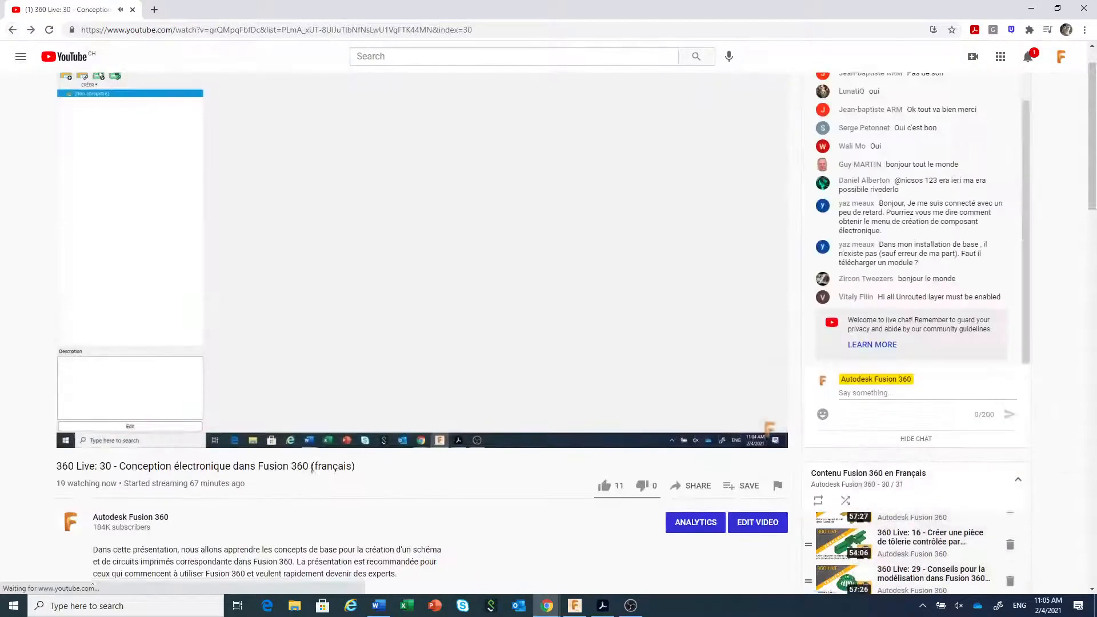
# Open the electronics design help link from the video description and expand the Procédure and Didacticiels topics under Appareils électroniques.
pyautogui.scroll(-5, 312, 469)
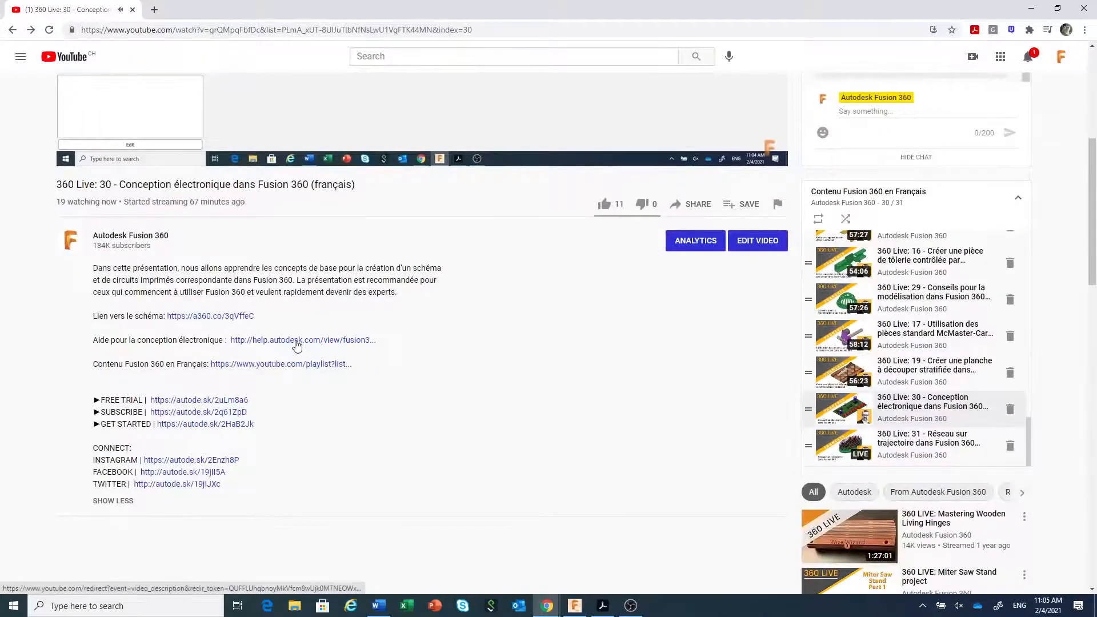
pyautogui.click(297, 341)
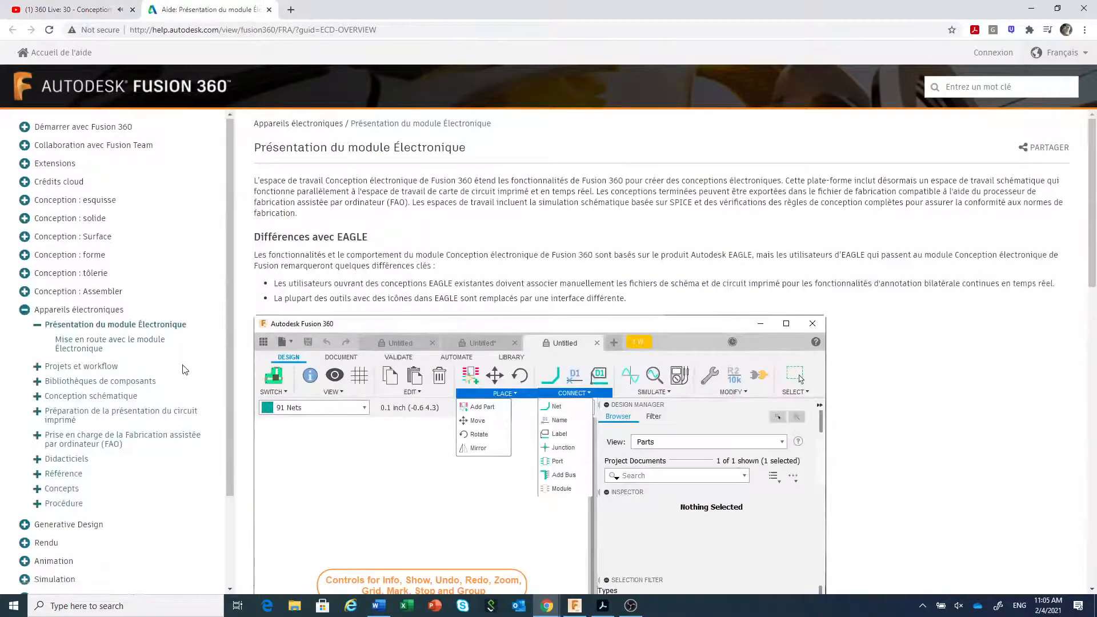
pyautogui.scroll(-2, 184, 369)
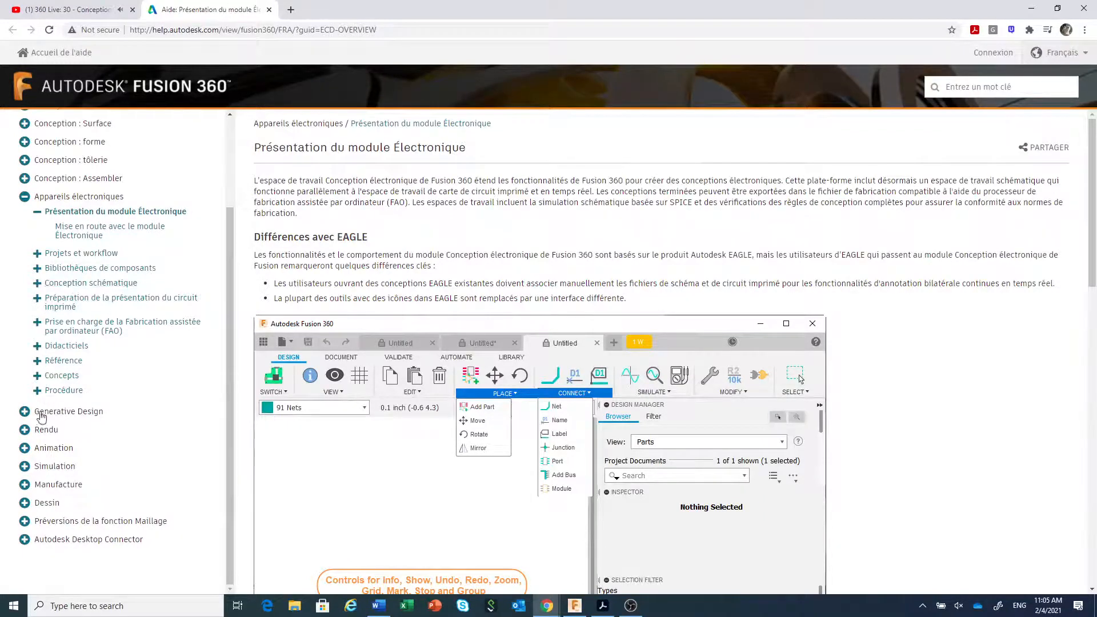
pyautogui.click(38, 390)
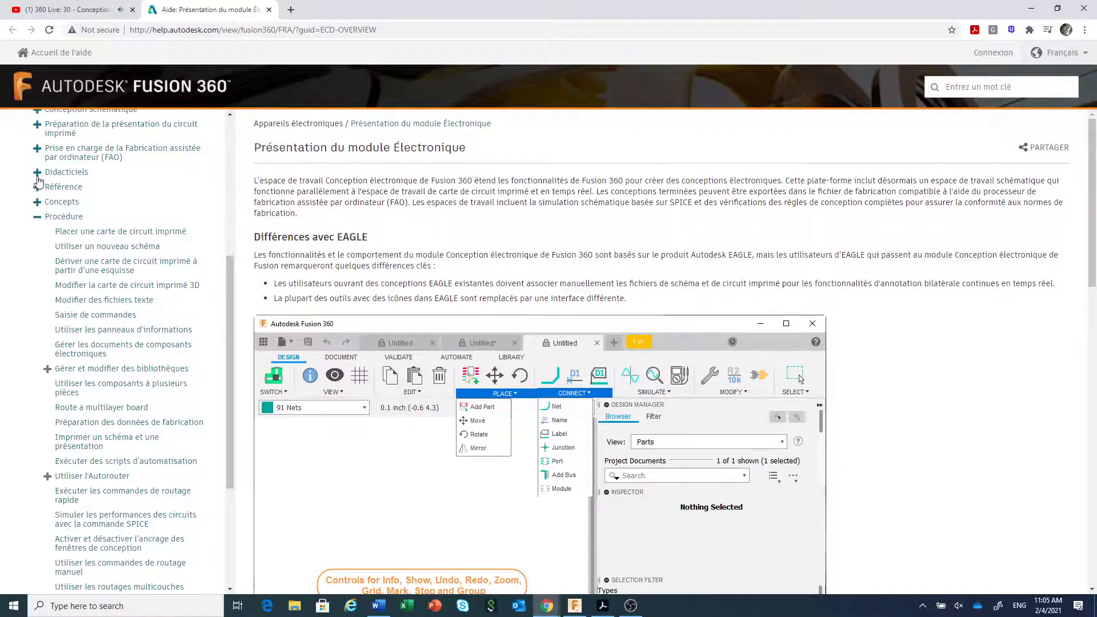
pyautogui.click(37, 172)
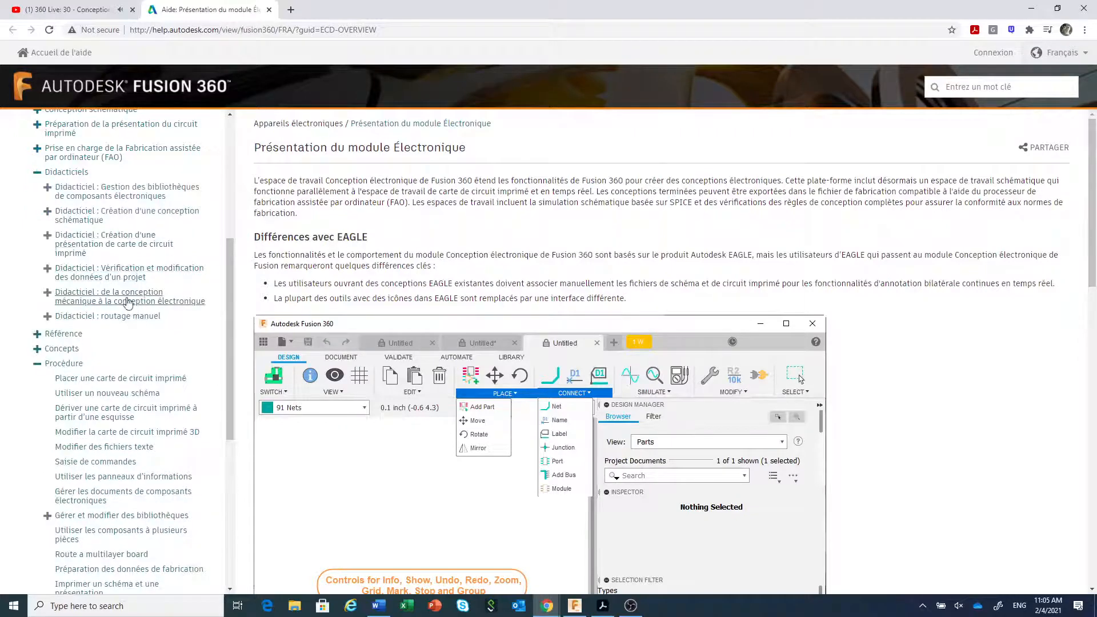